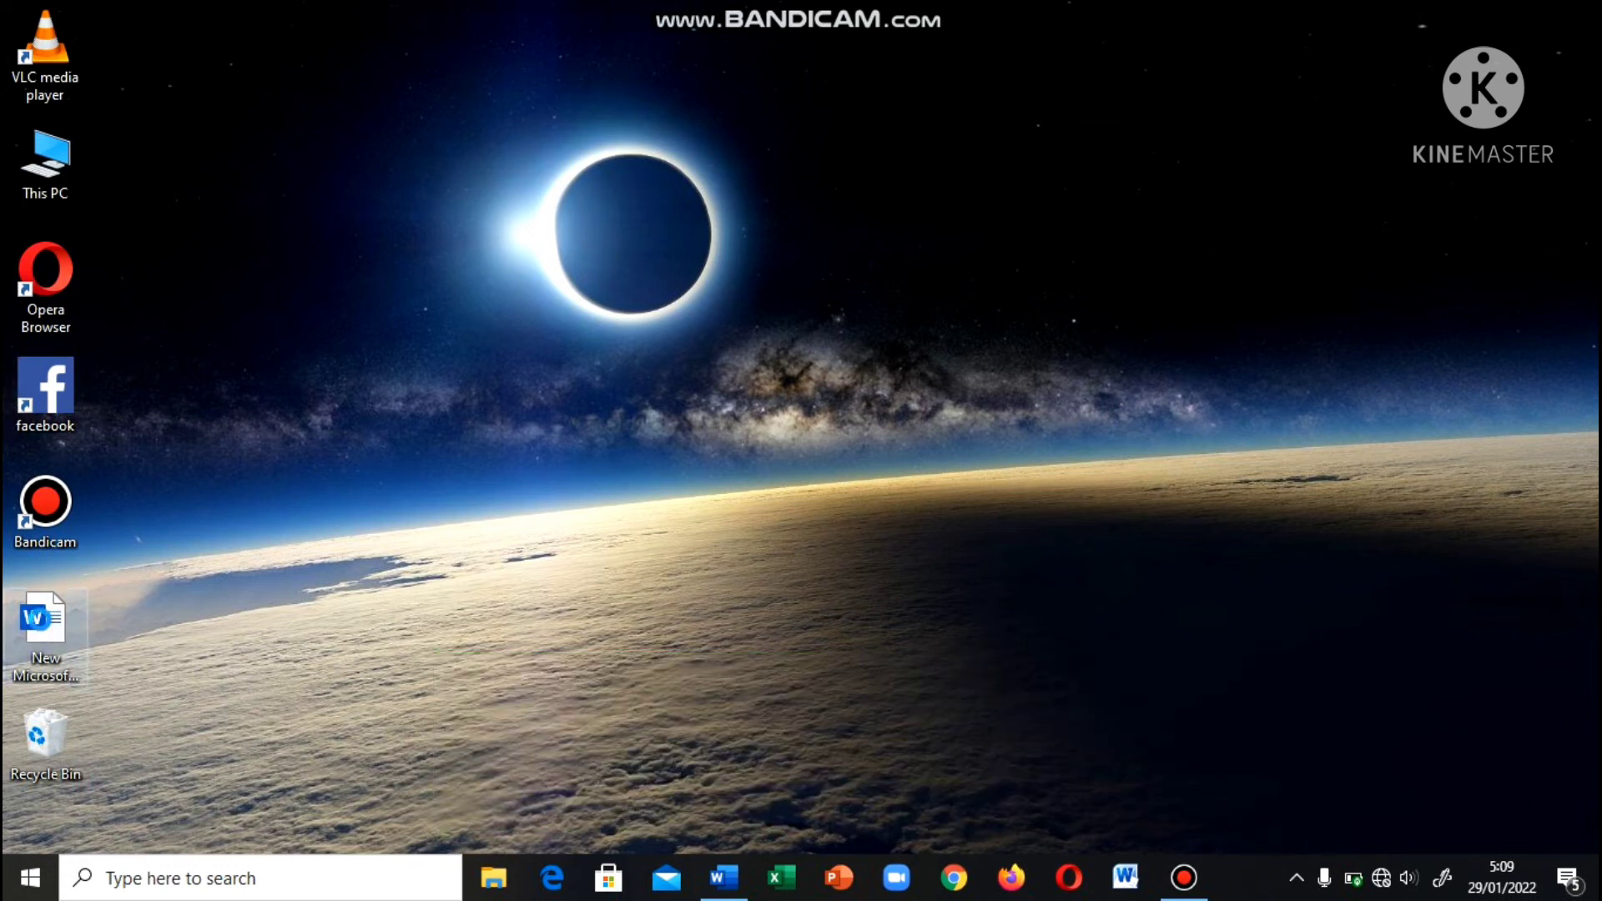
# Open the New Microsoft Word Document from the desktop.
pyautogui.rightClick(43, 629)
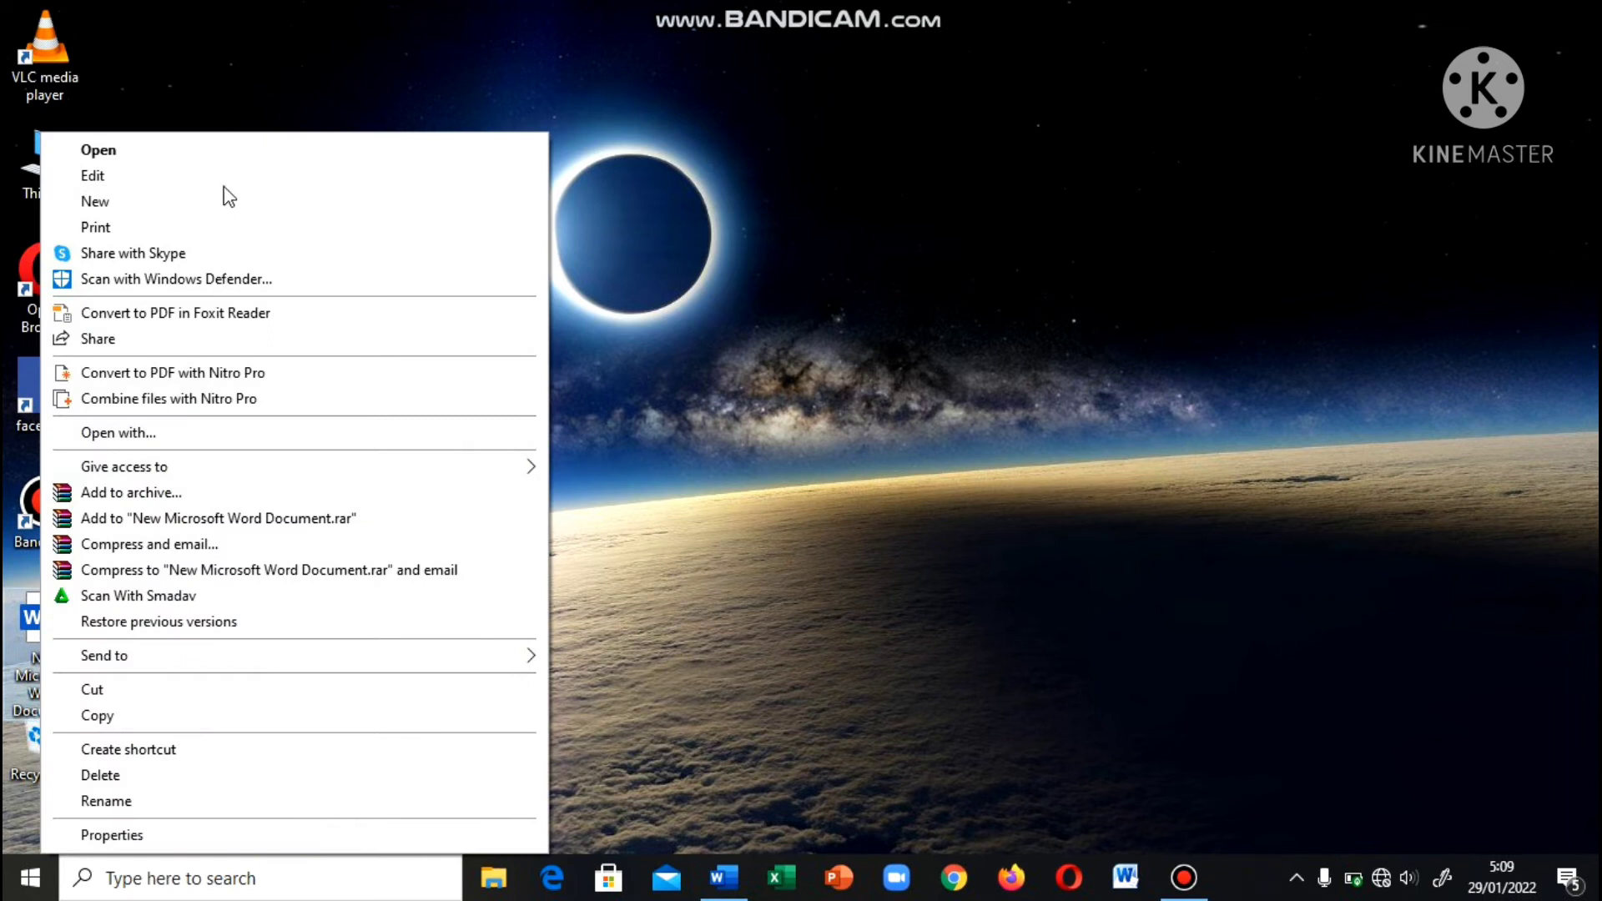
pyautogui.click(219, 156)
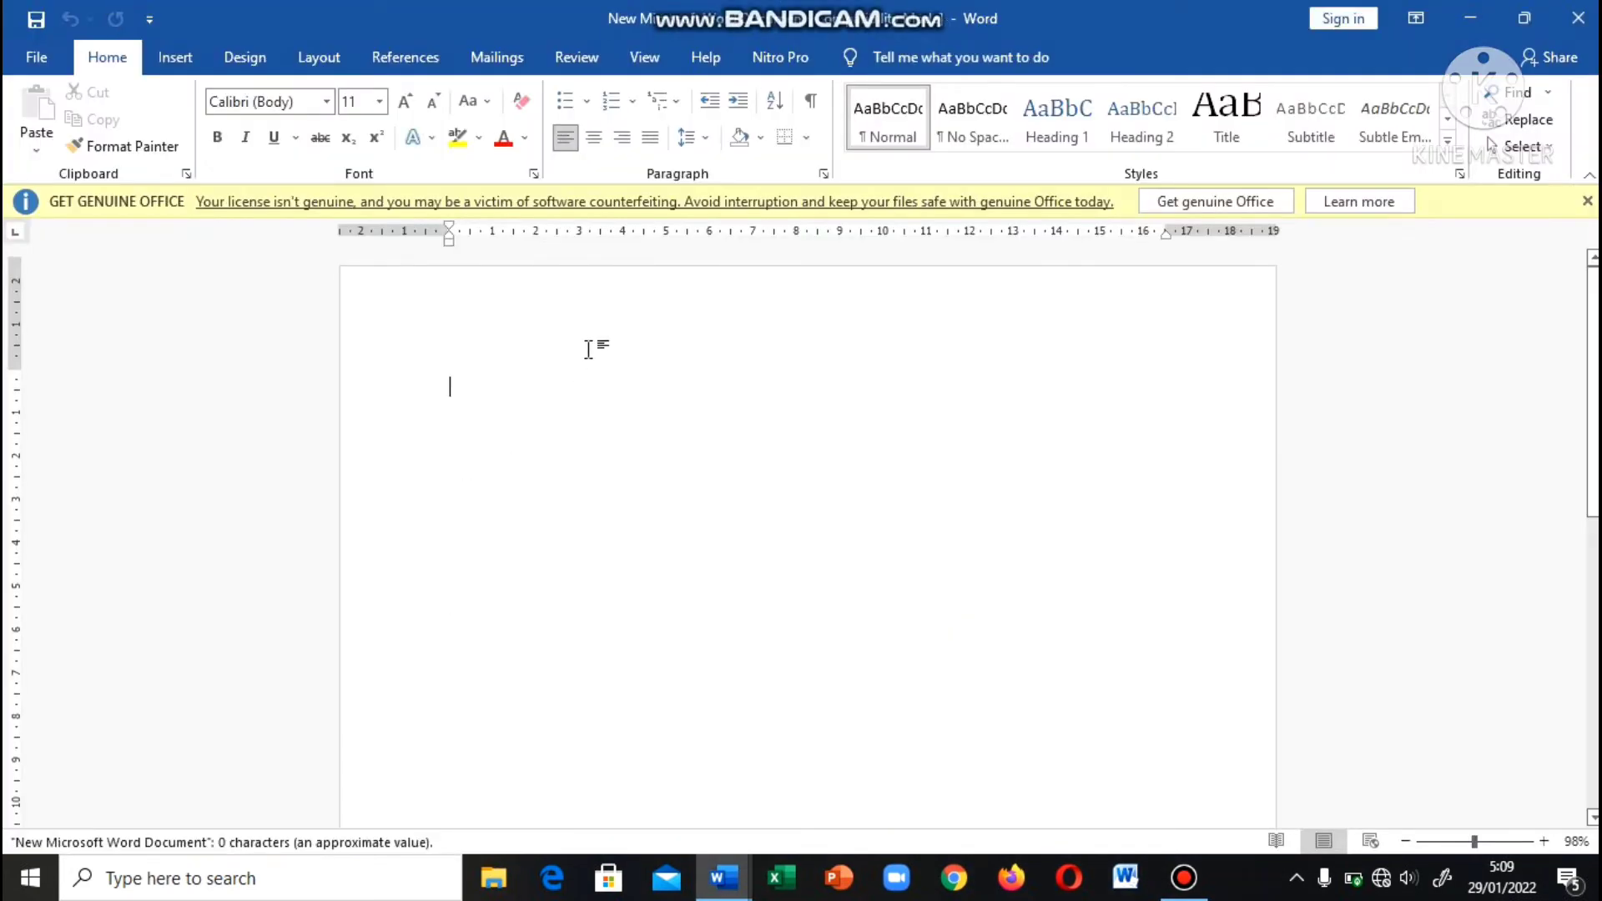
pyautogui.scroll(-5, 590, 347)
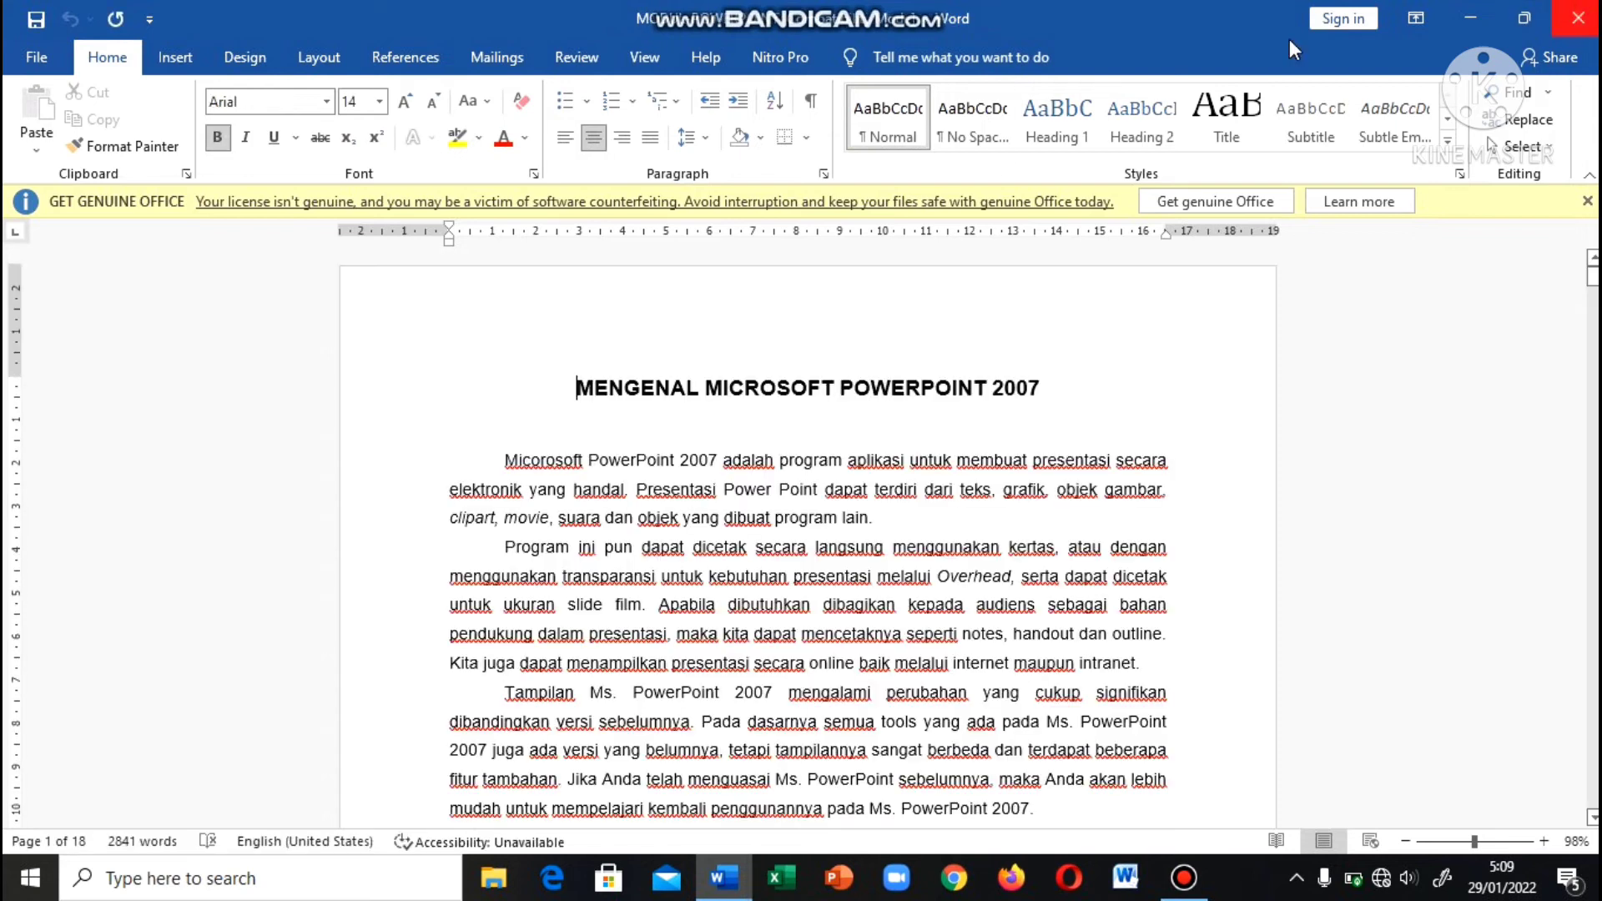
pyautogui.click(1448, 20)
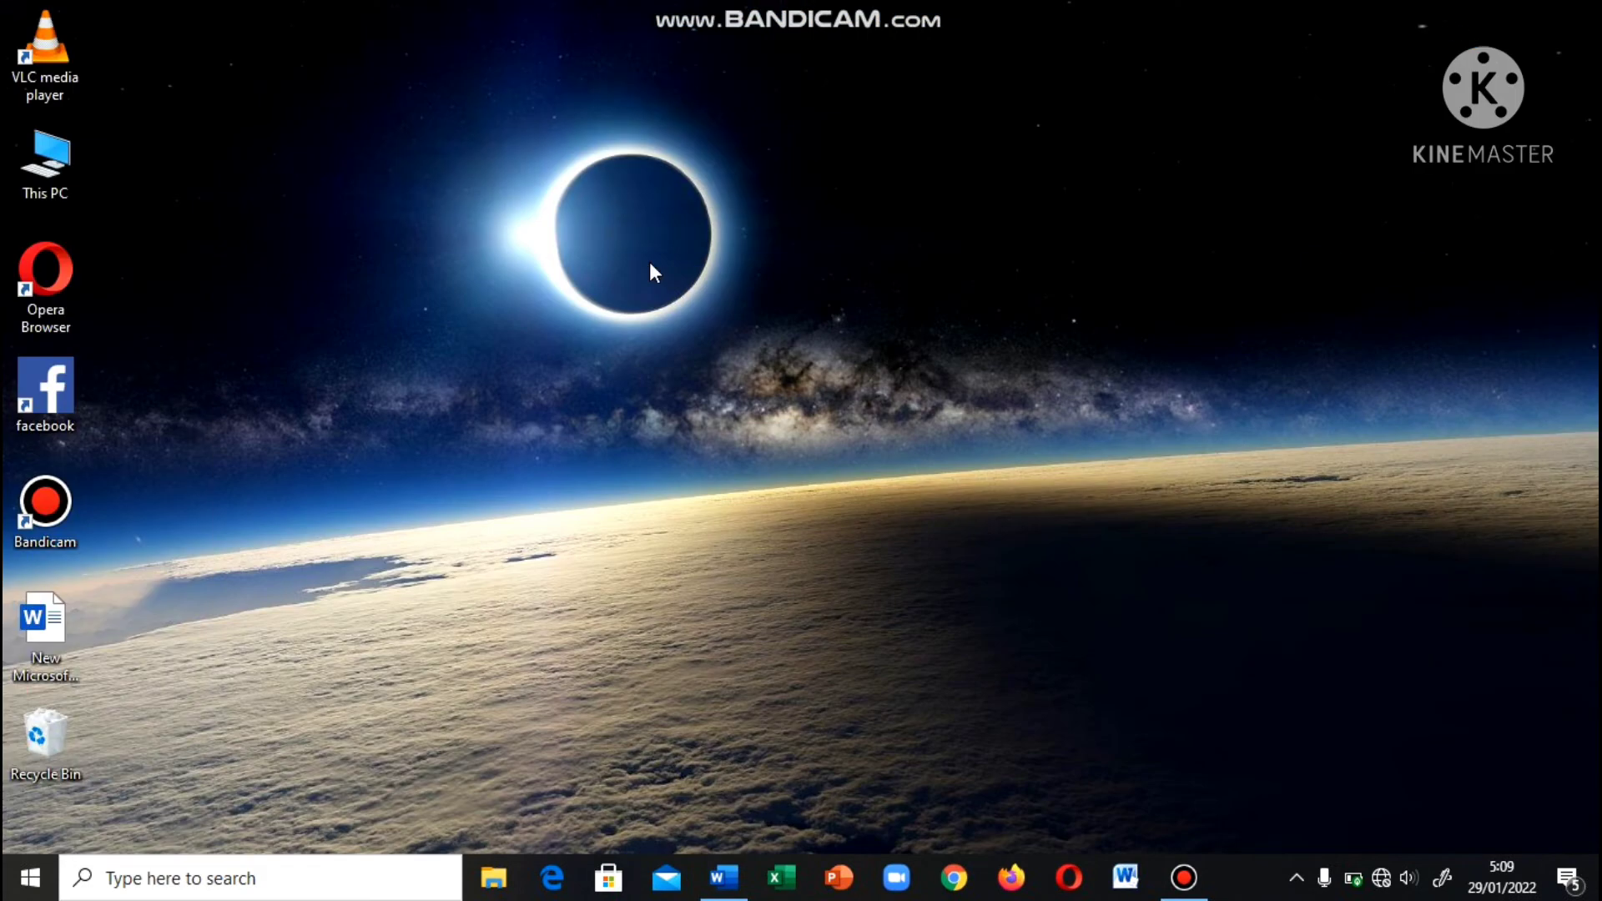
pyautogui.click(45, 632)
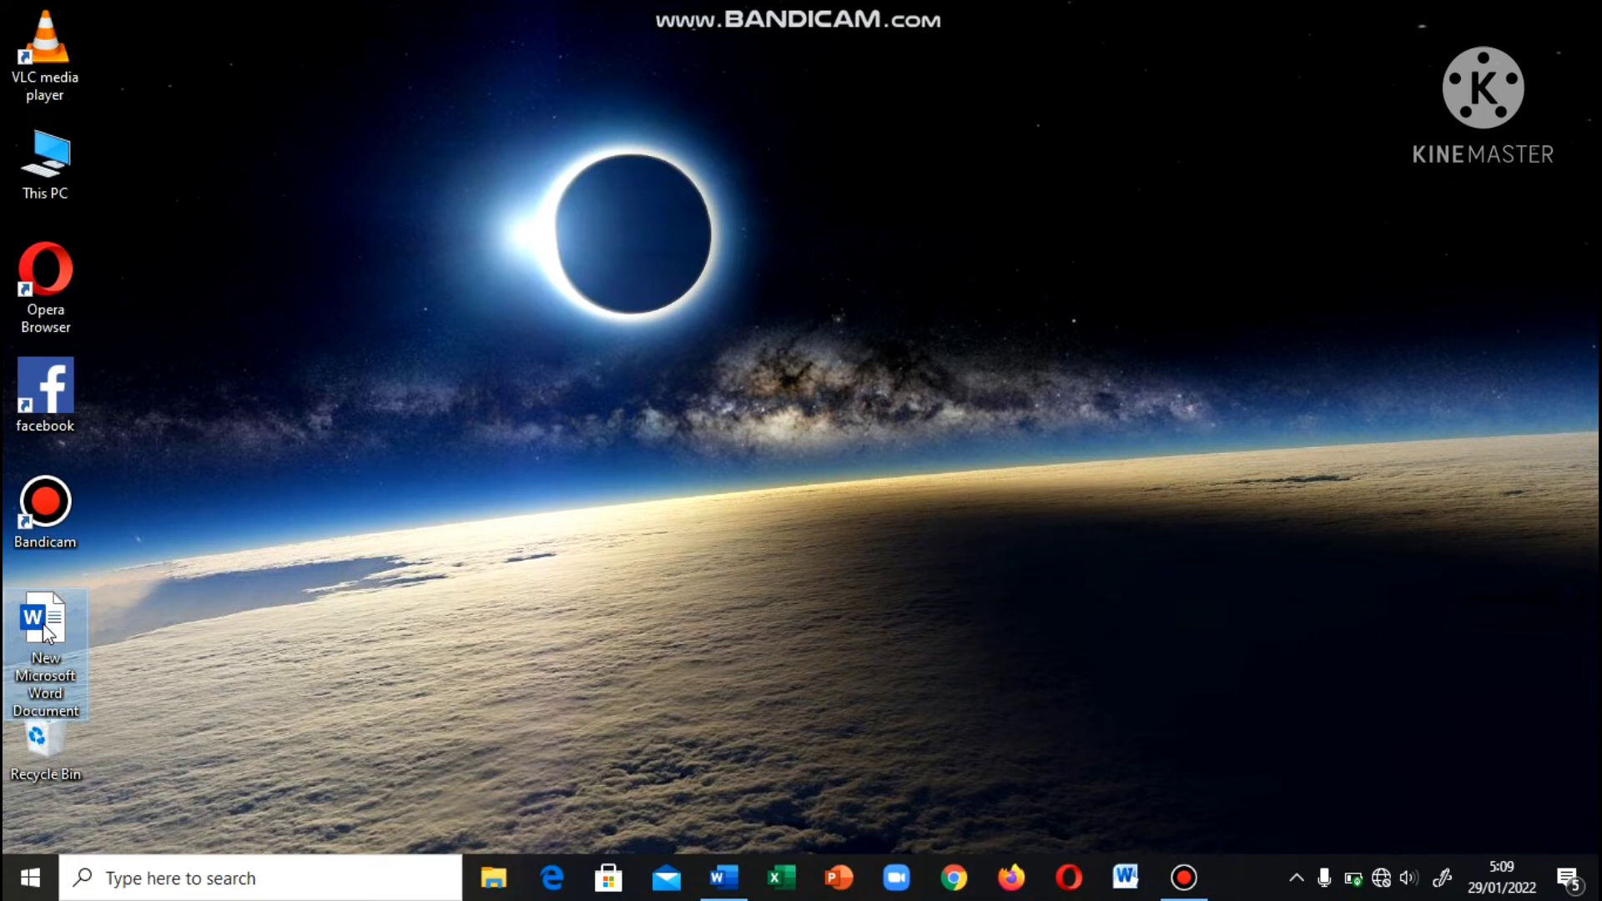
pyautogui.doubleClick(46, 632)
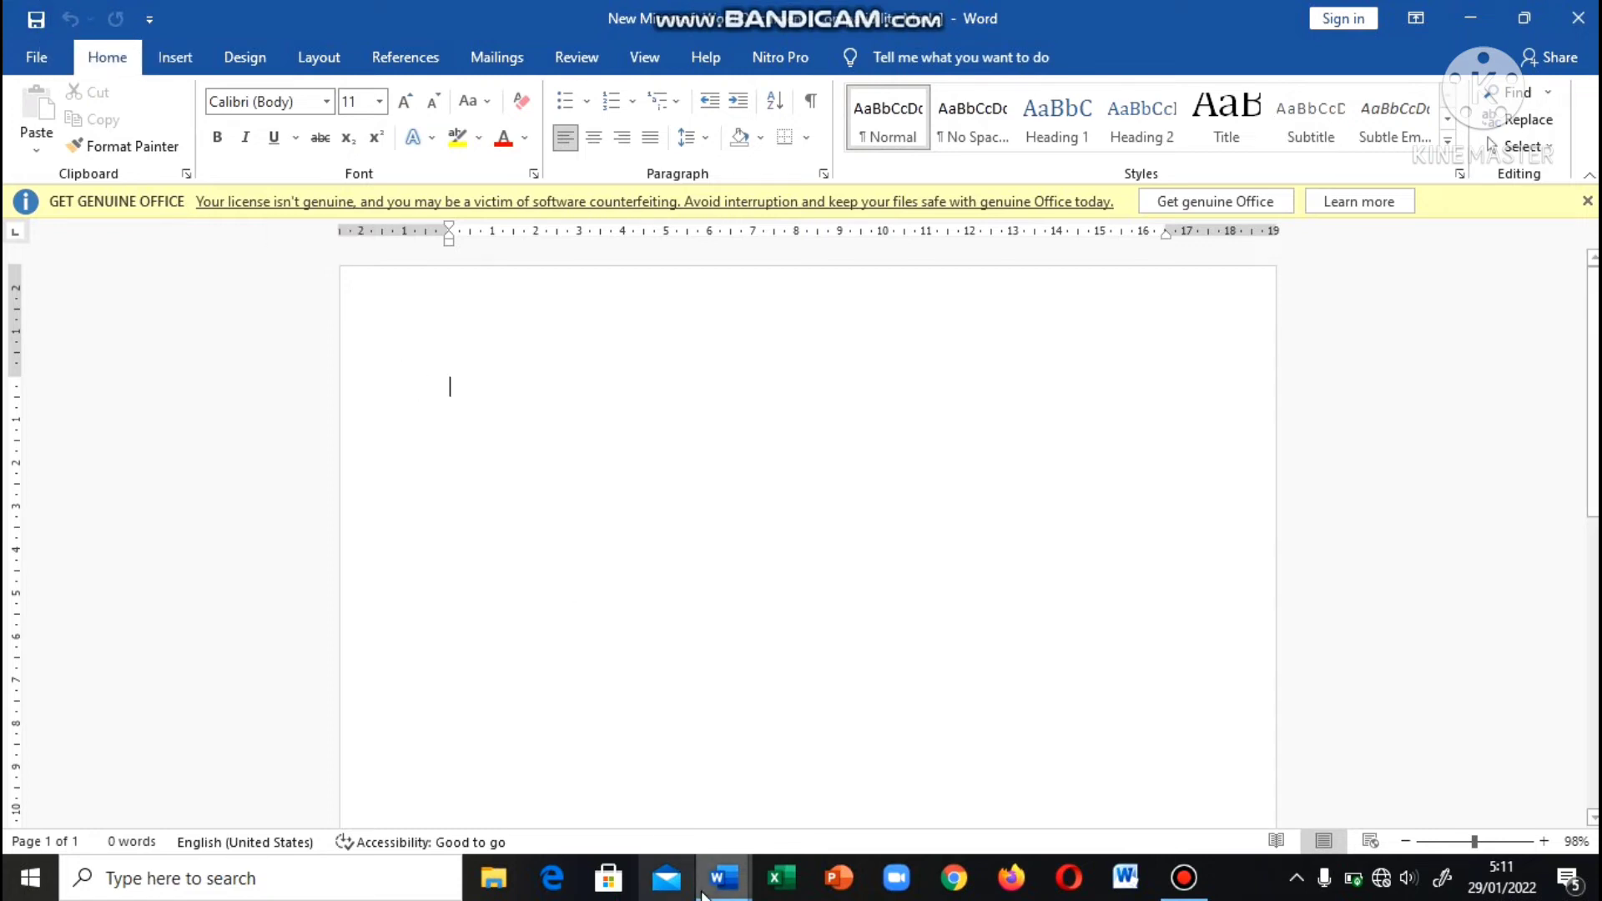
# Copy the text from the title "MENGENAL MICROSOFT POWERPOINT 2007" through the "Klik START" bullet in the PowerPoint module and paste it into the blank document.
pyautogui.moveTo(723, 878)
pyautogui.click(623, 793)
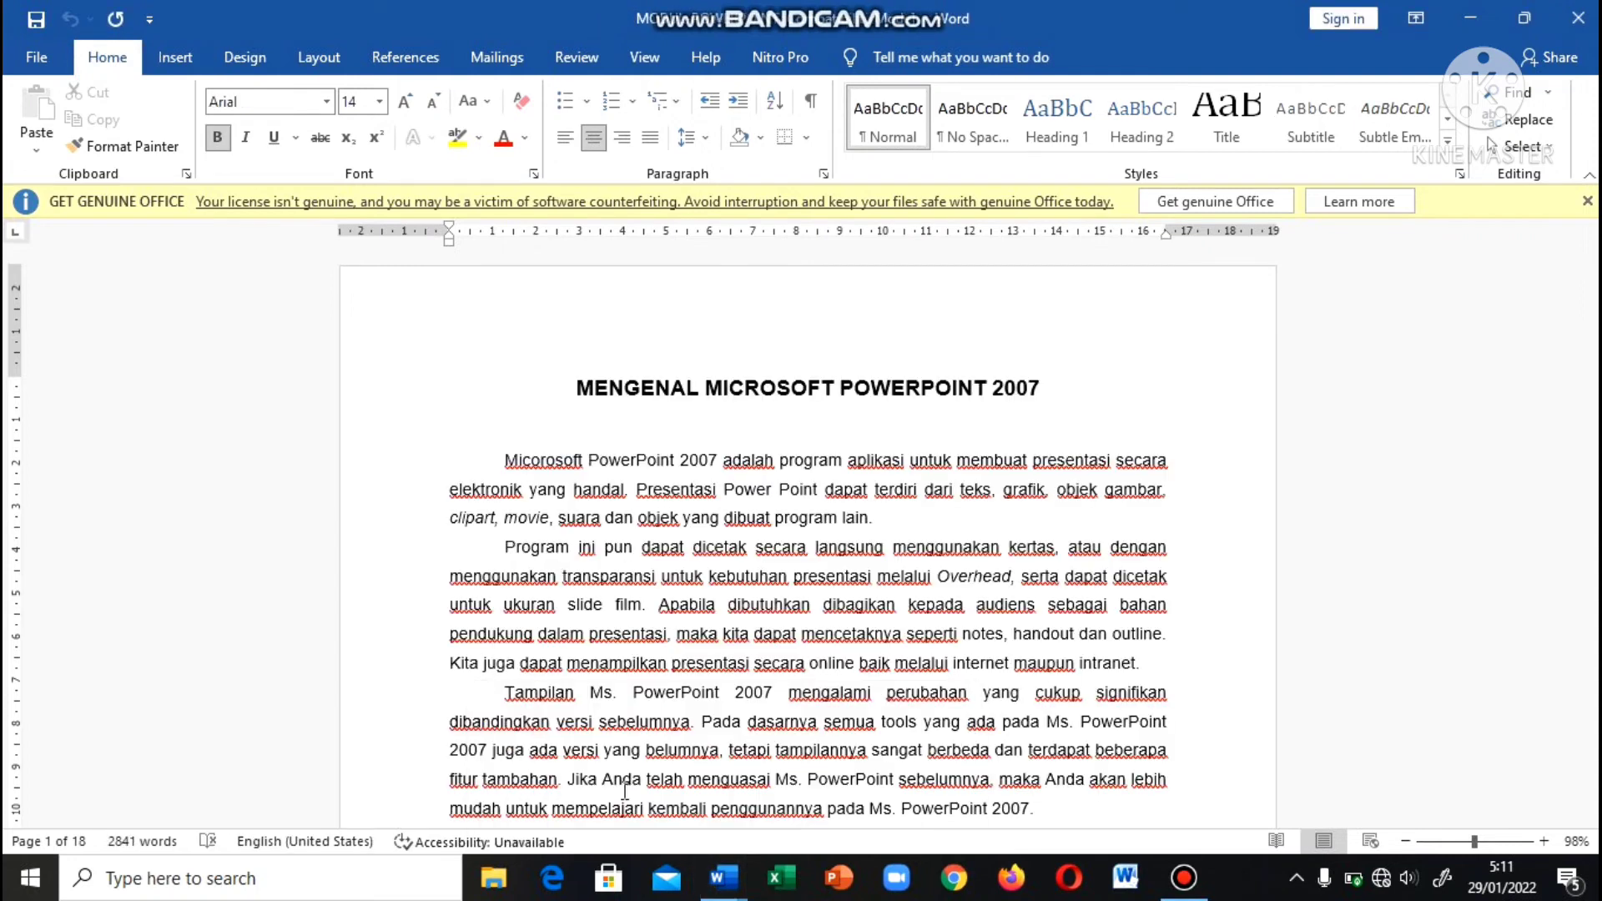
pyautogui.moveTo(577, 399); pyautogui.dragTo(1107, 377)
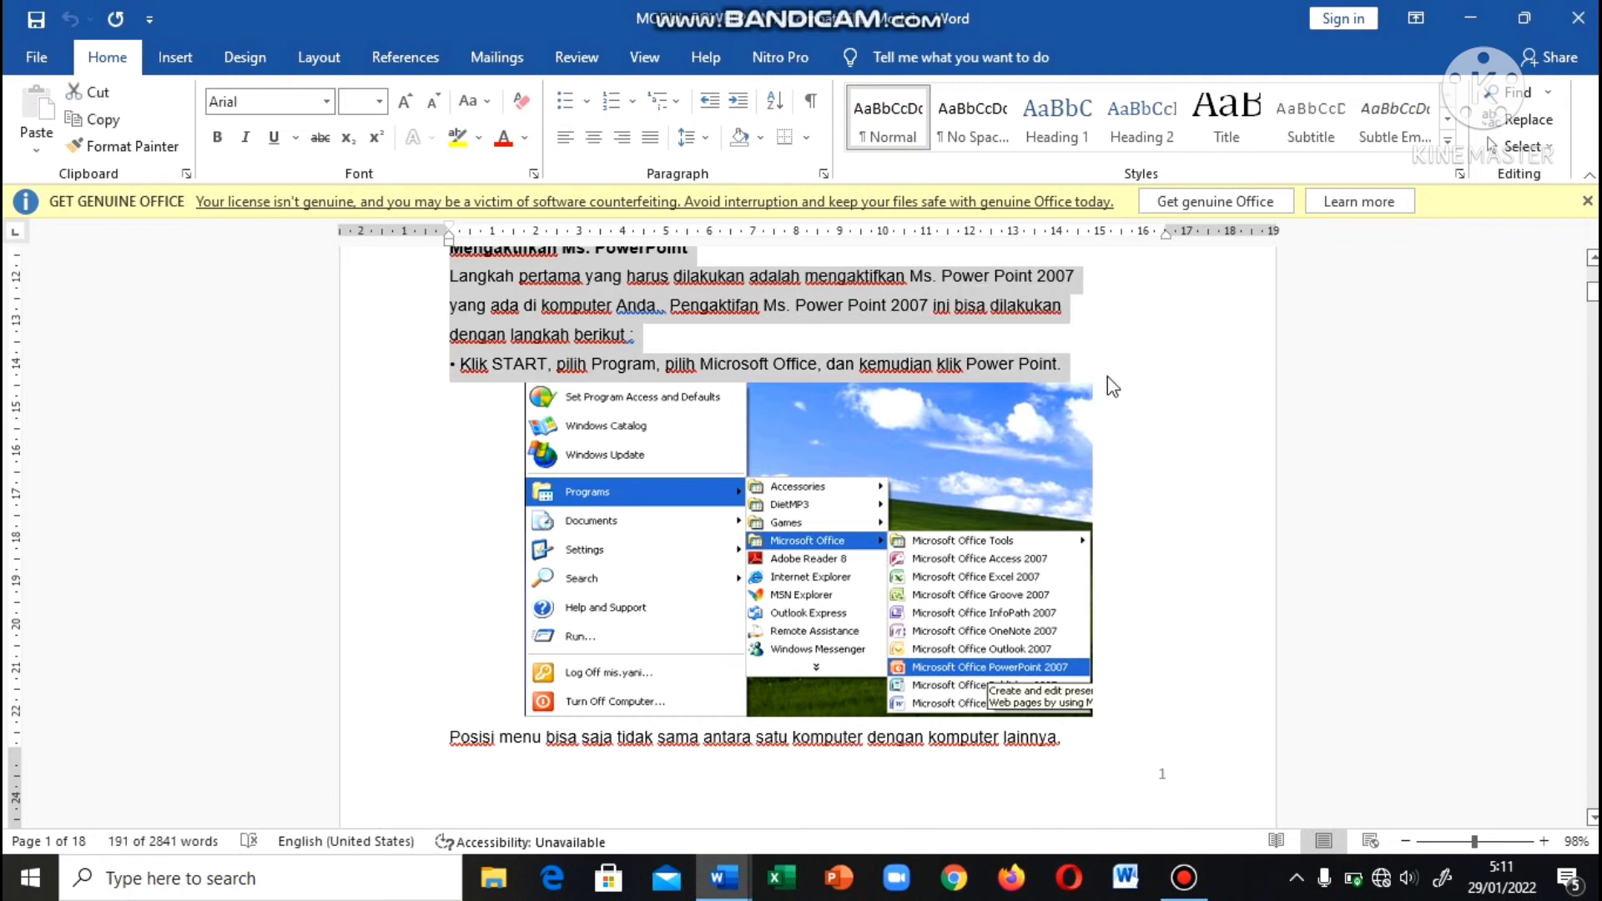
pyautogui.click(1570, 23)
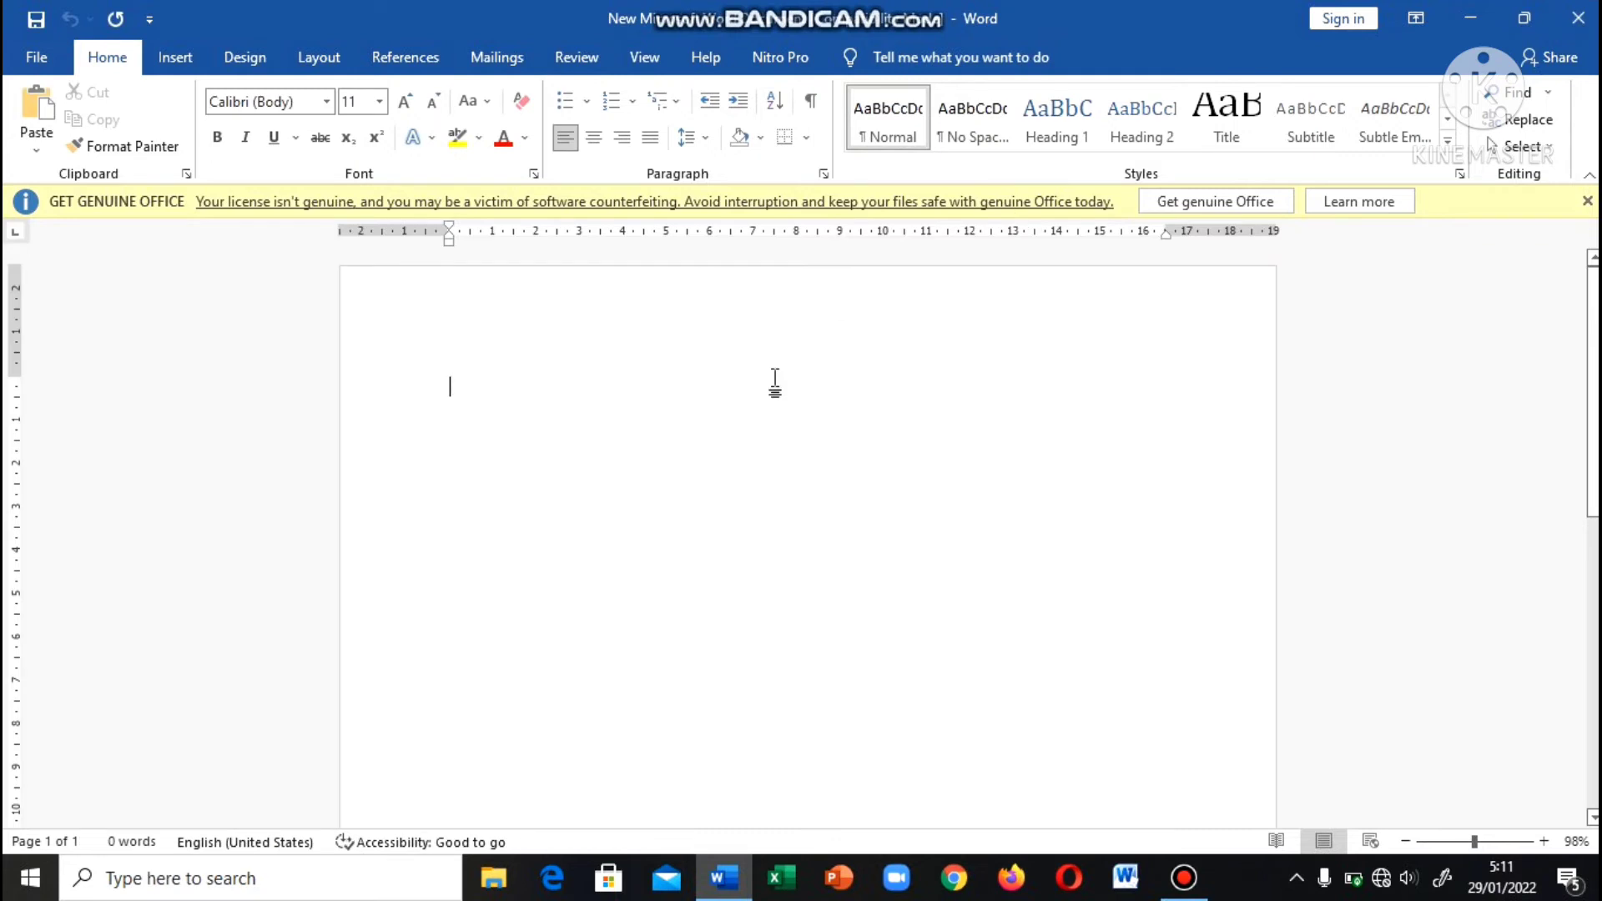
pyautogui.hotkey('ctrl', 'v')
pyautogui.scroll(3, 776, 379)
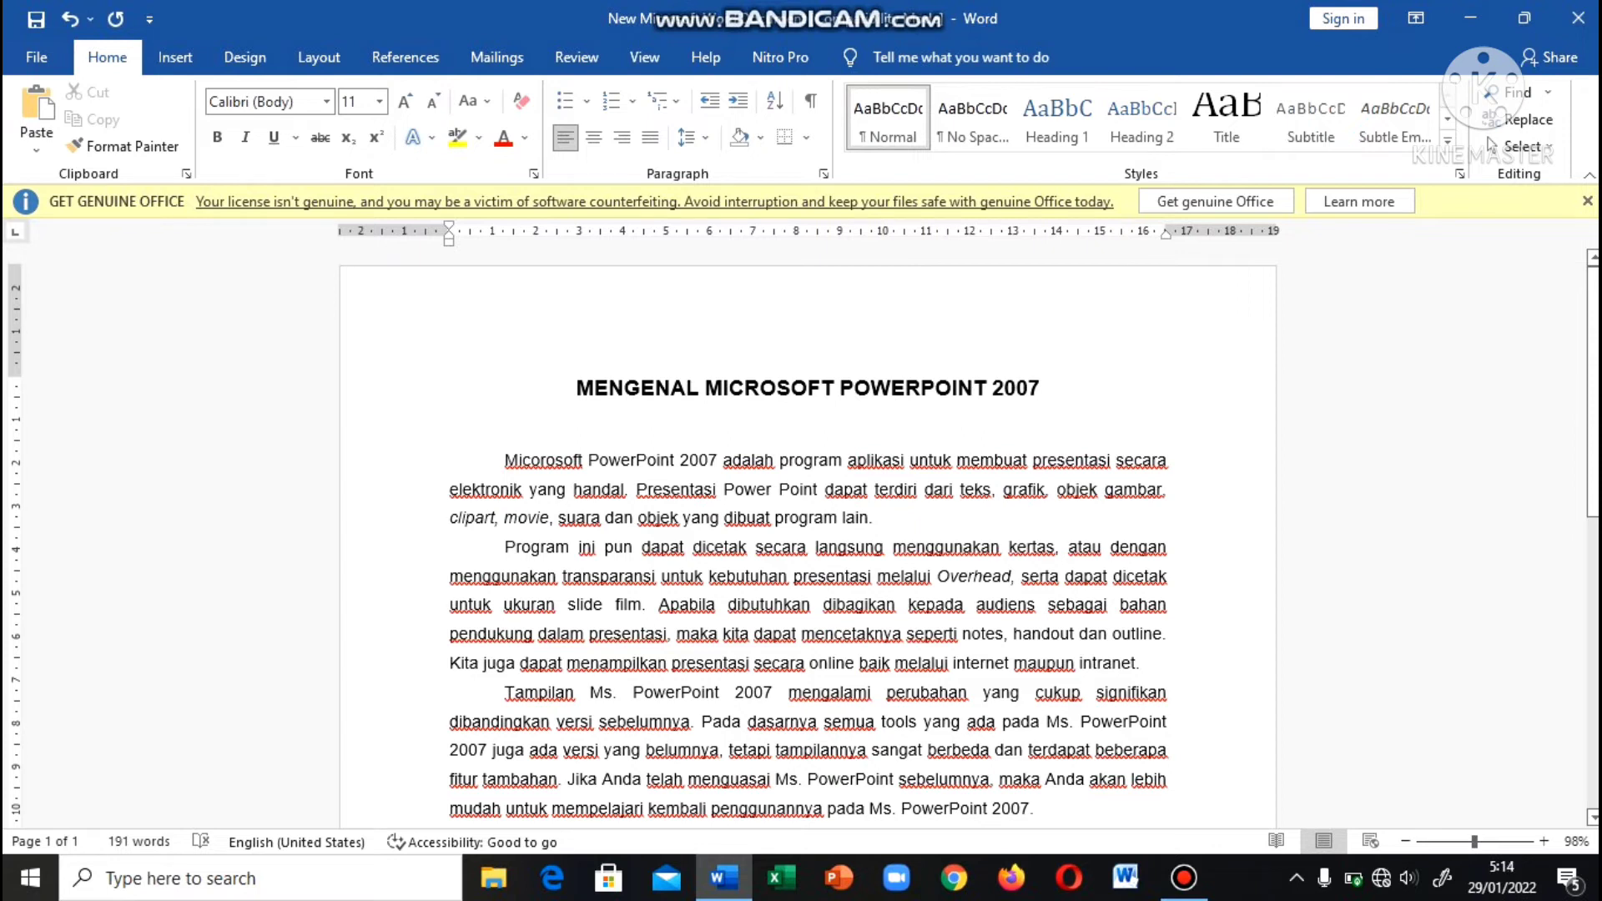
# Look over the pasted text from the title down to the last bullet and the end of the page.
pyautogui.scroll(-3, 807, 534)
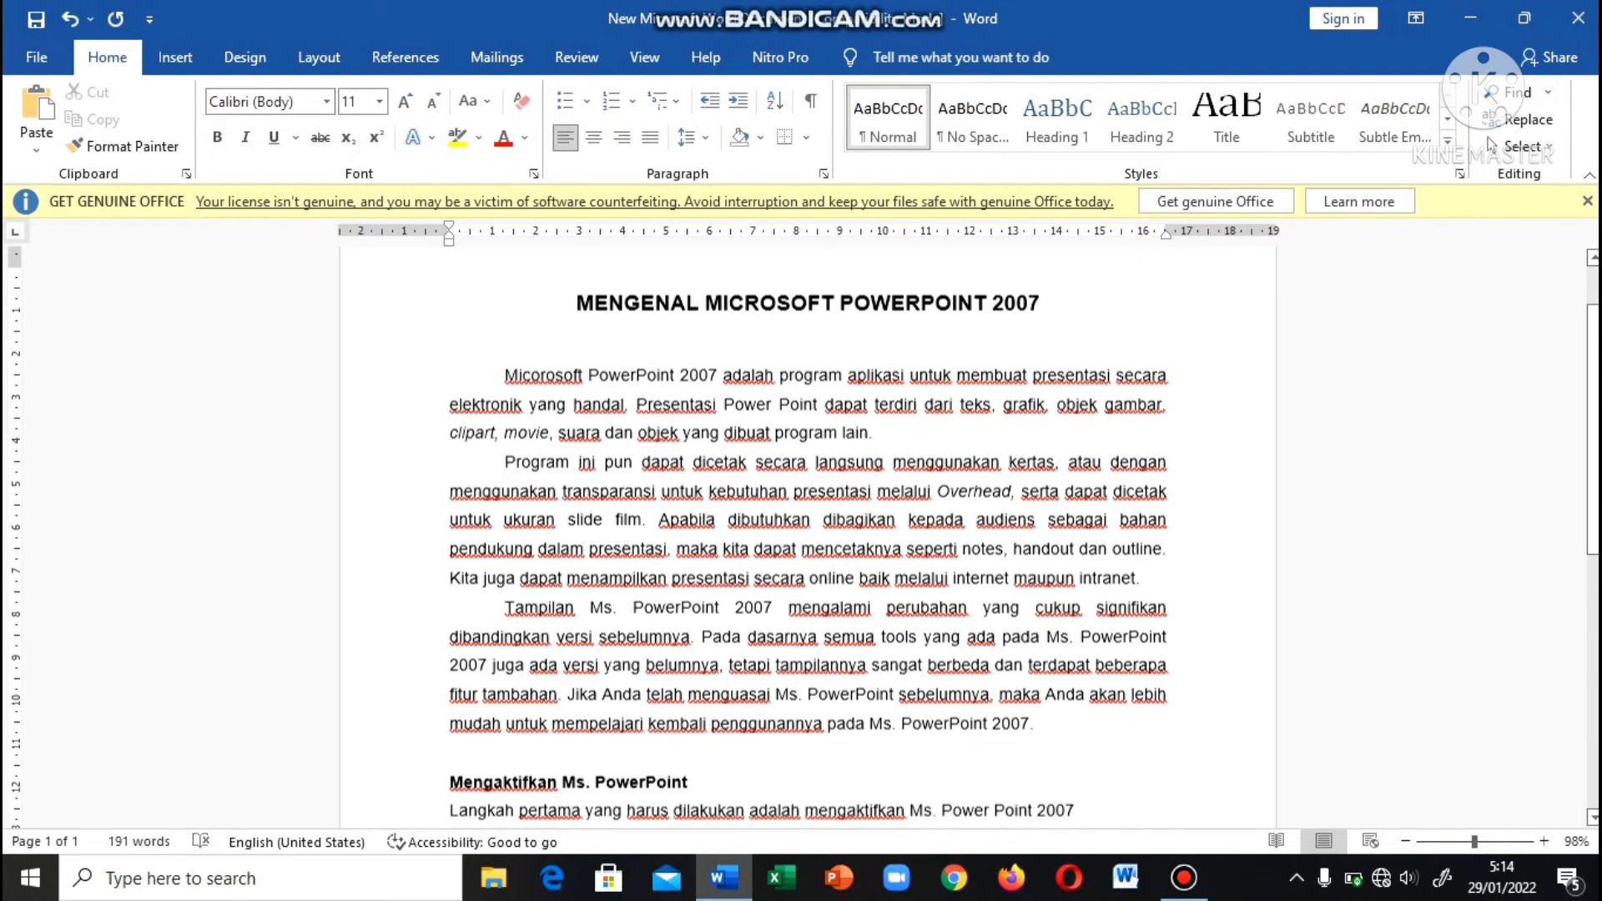
pyautogui.scroll(-5, 807, 534)
pyautogui.scroll(8, 806, 534)
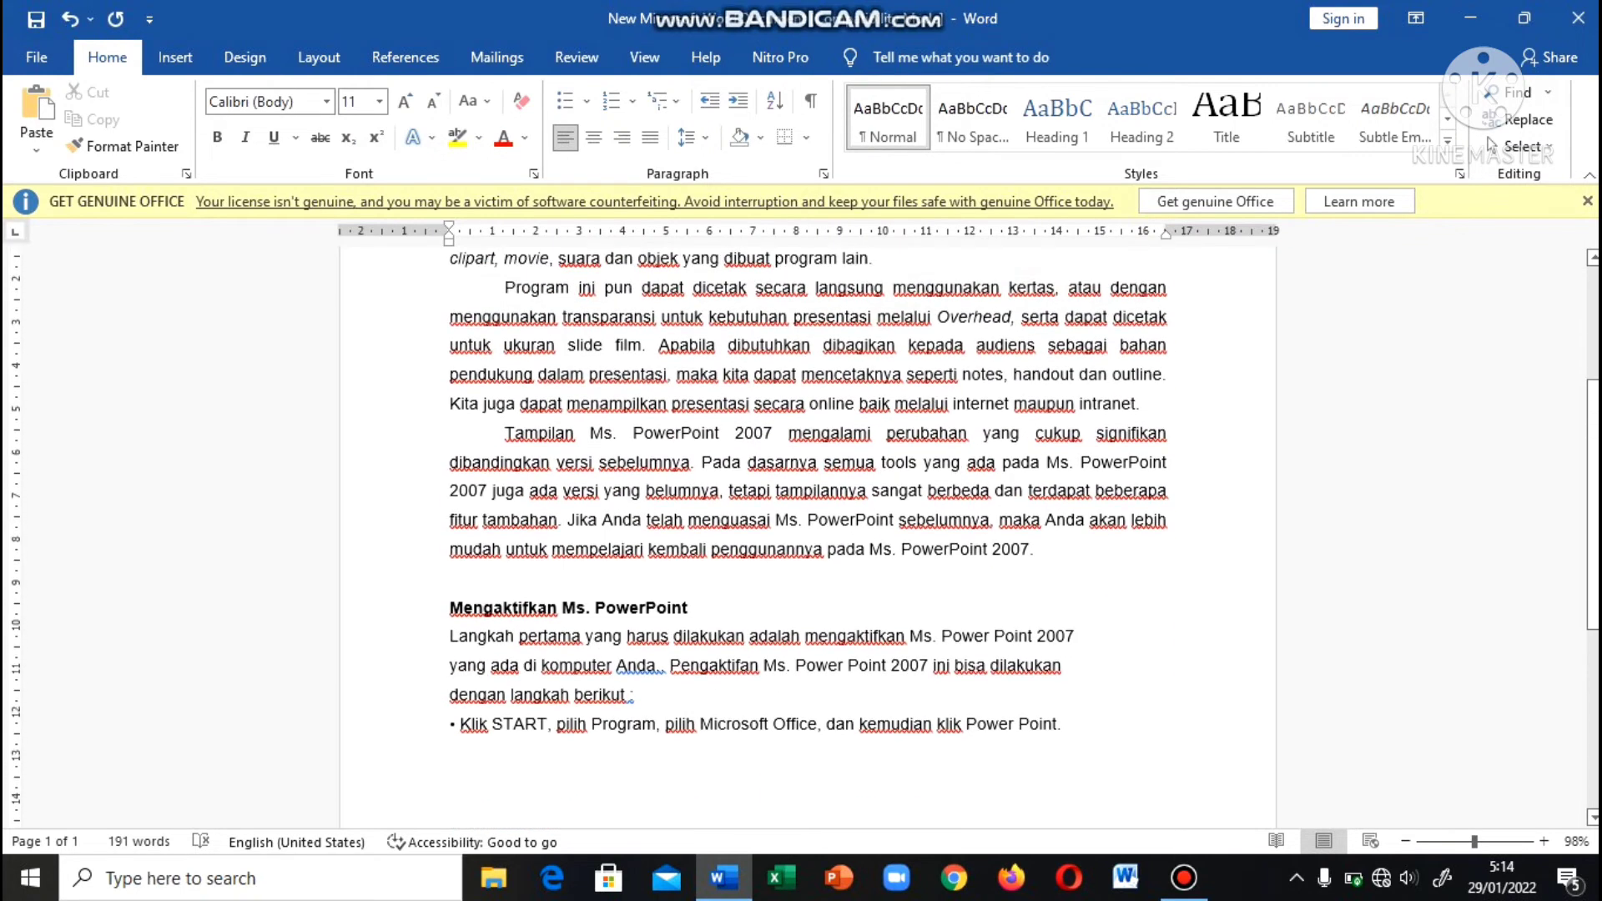
pyautogui.scroll(-10, 807, 534)
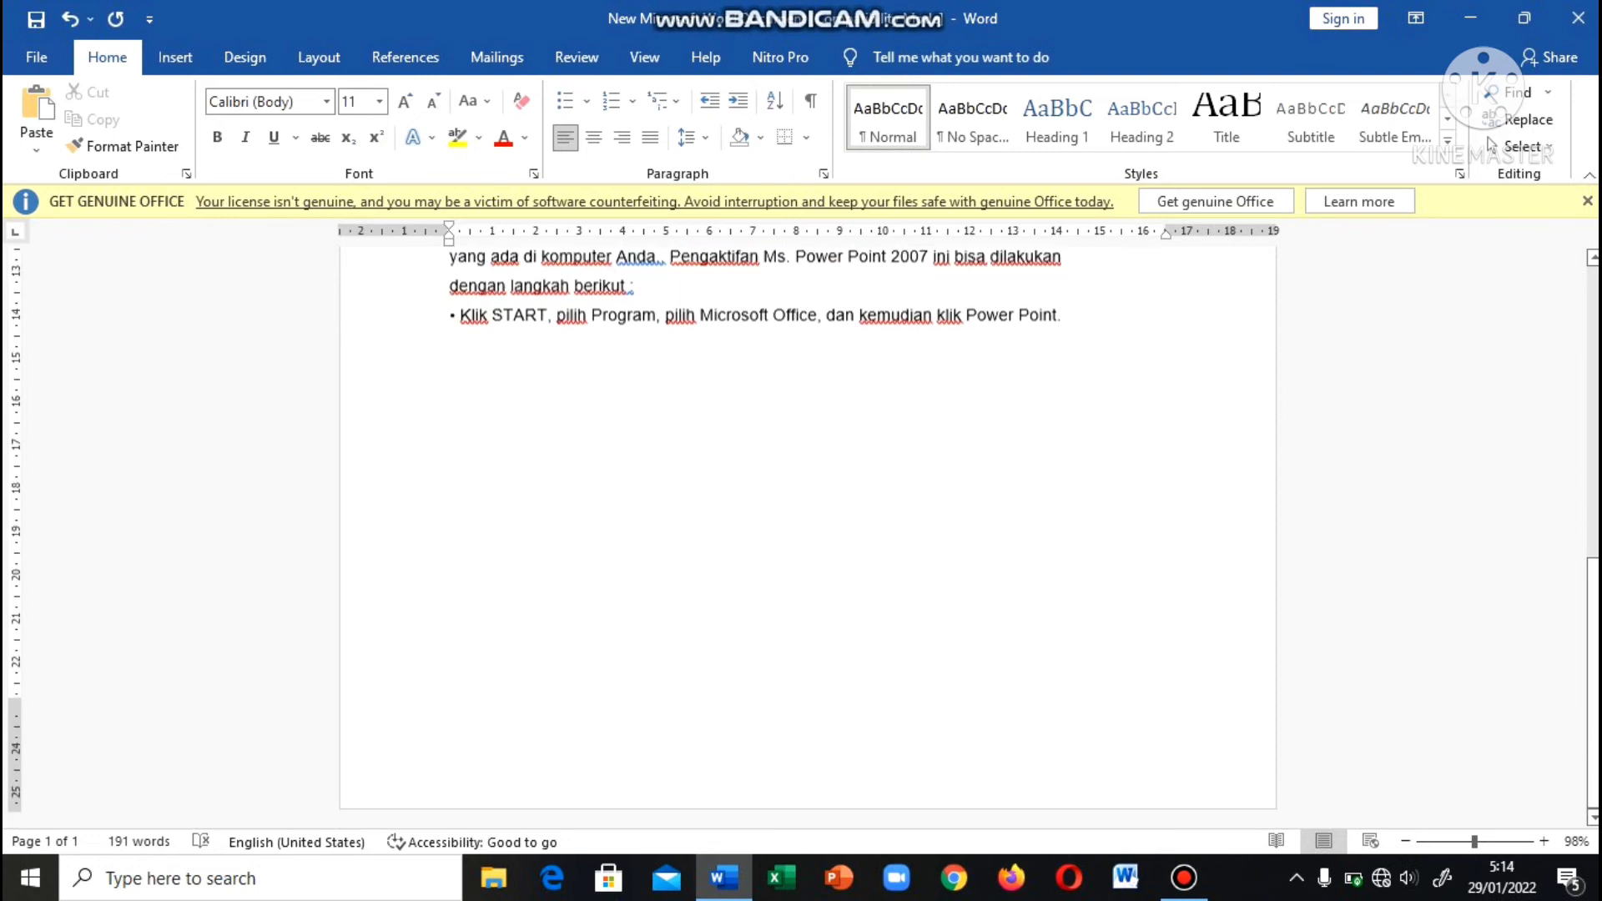
pyautogui.scroll(6, 806, 534)
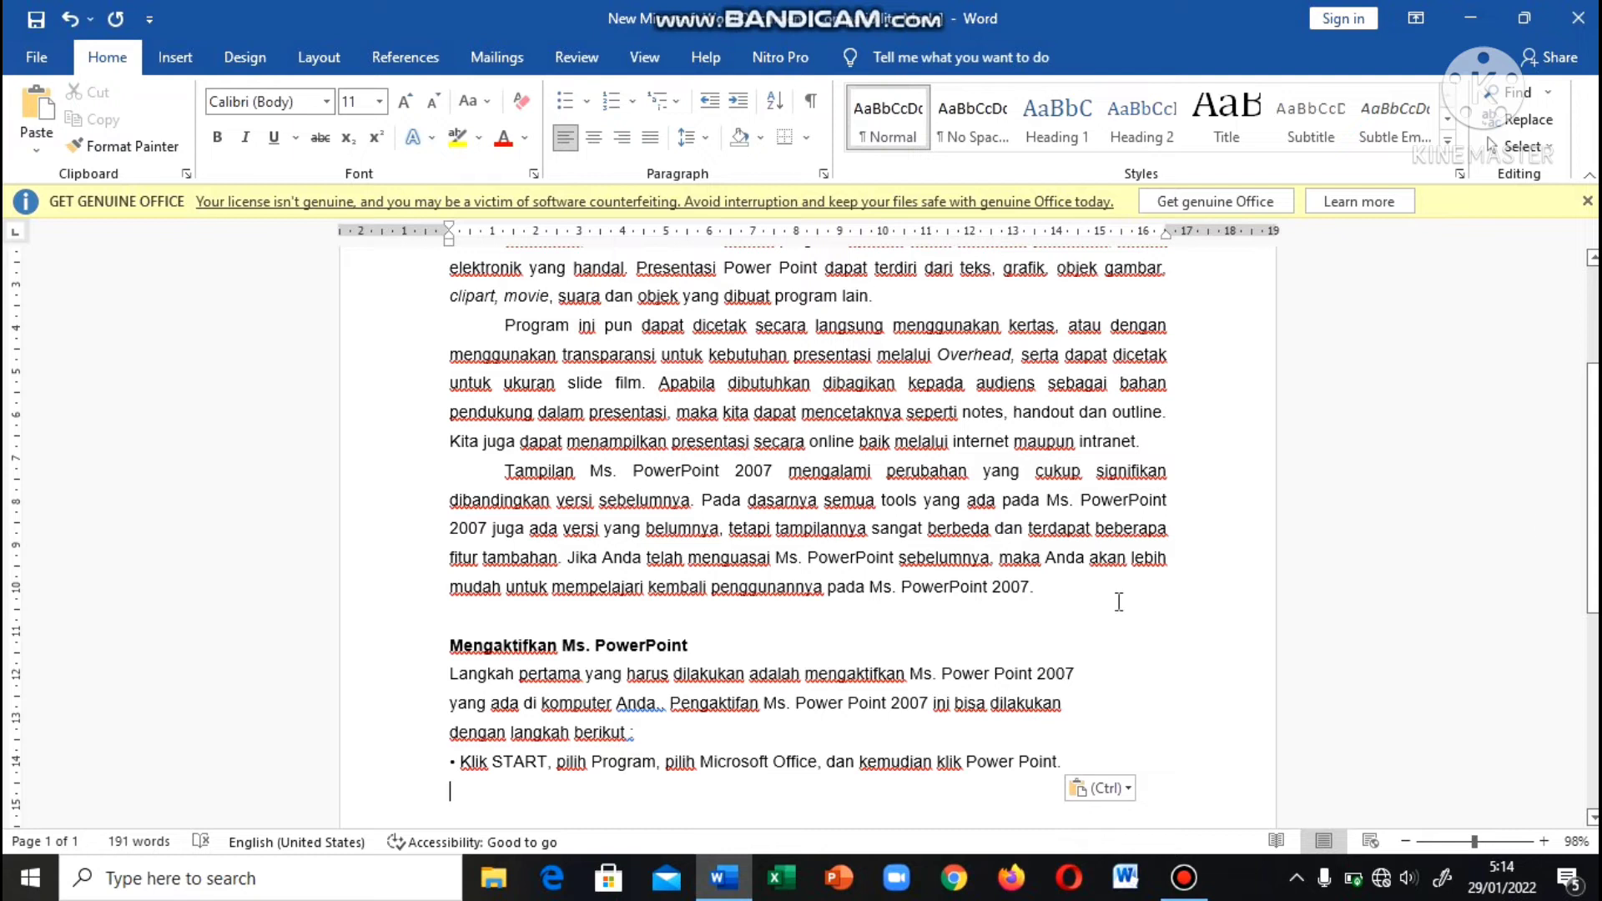
pyautogui.scroll(3, 817, 546)
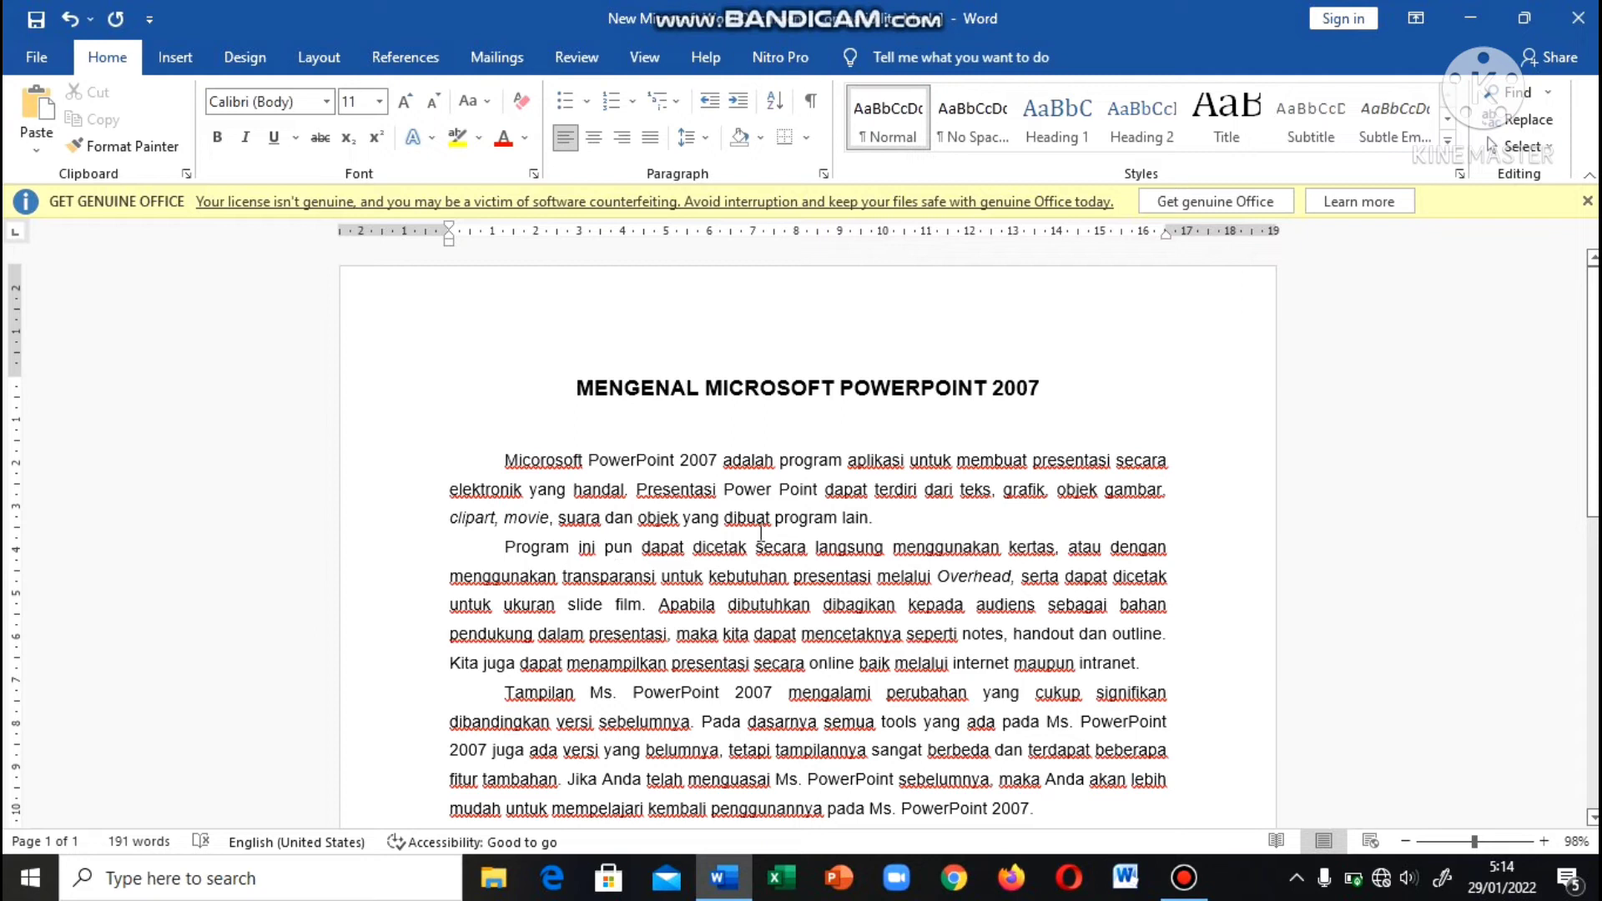
# View the document at 57% and 348% zoom, and restore the zoom to 98%.
pyautogui.click(1449, 843)
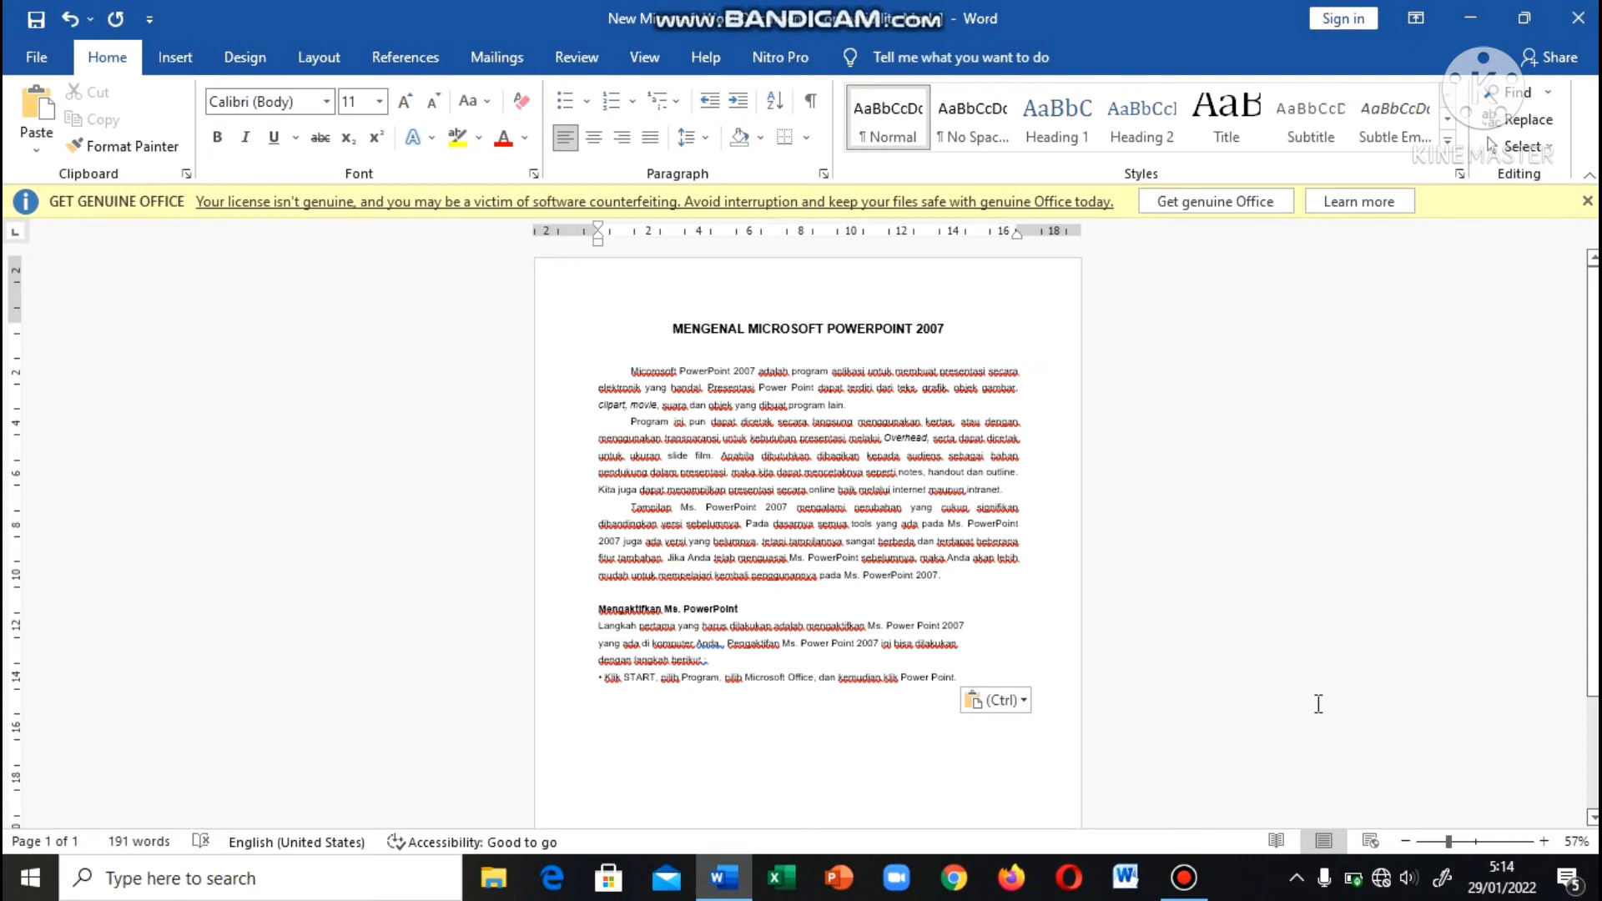
pyautogui.click(1481, 842)
pyautogui.click(1510, 843)
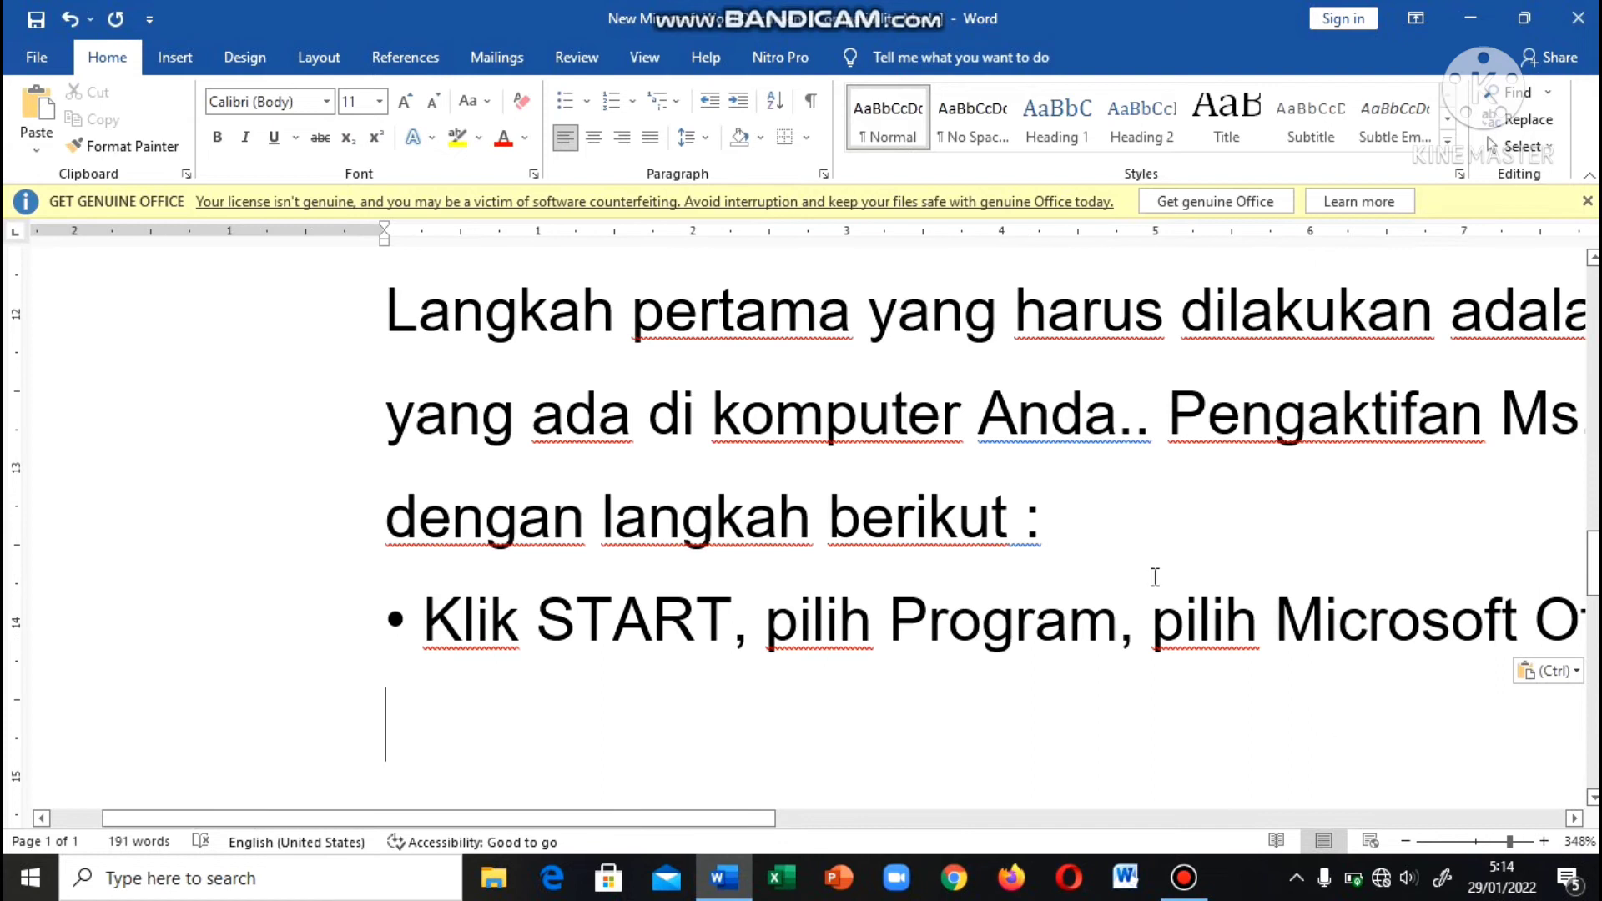
pyautogui.scroll(20, 1155, 577)
pyautogui.scroll(-10, 1155, 576)
pyautogui.hscroll(8, 1155, 577)
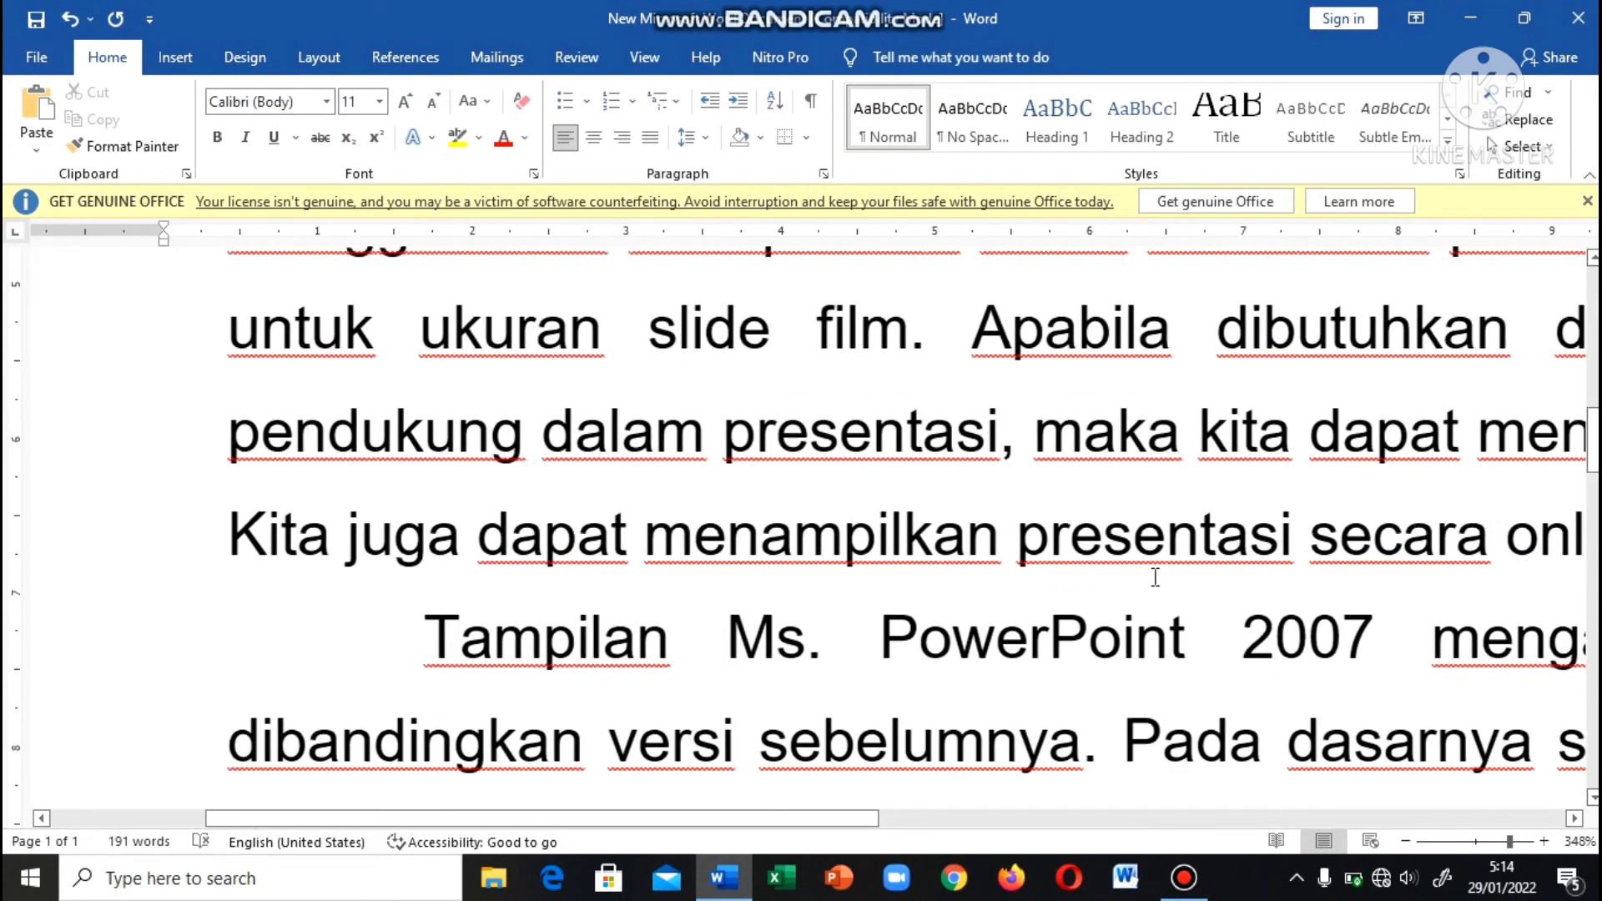
pyautogui.scroll(6, 1155, 576)
pyautogui.scroll(4, 1155, 577)
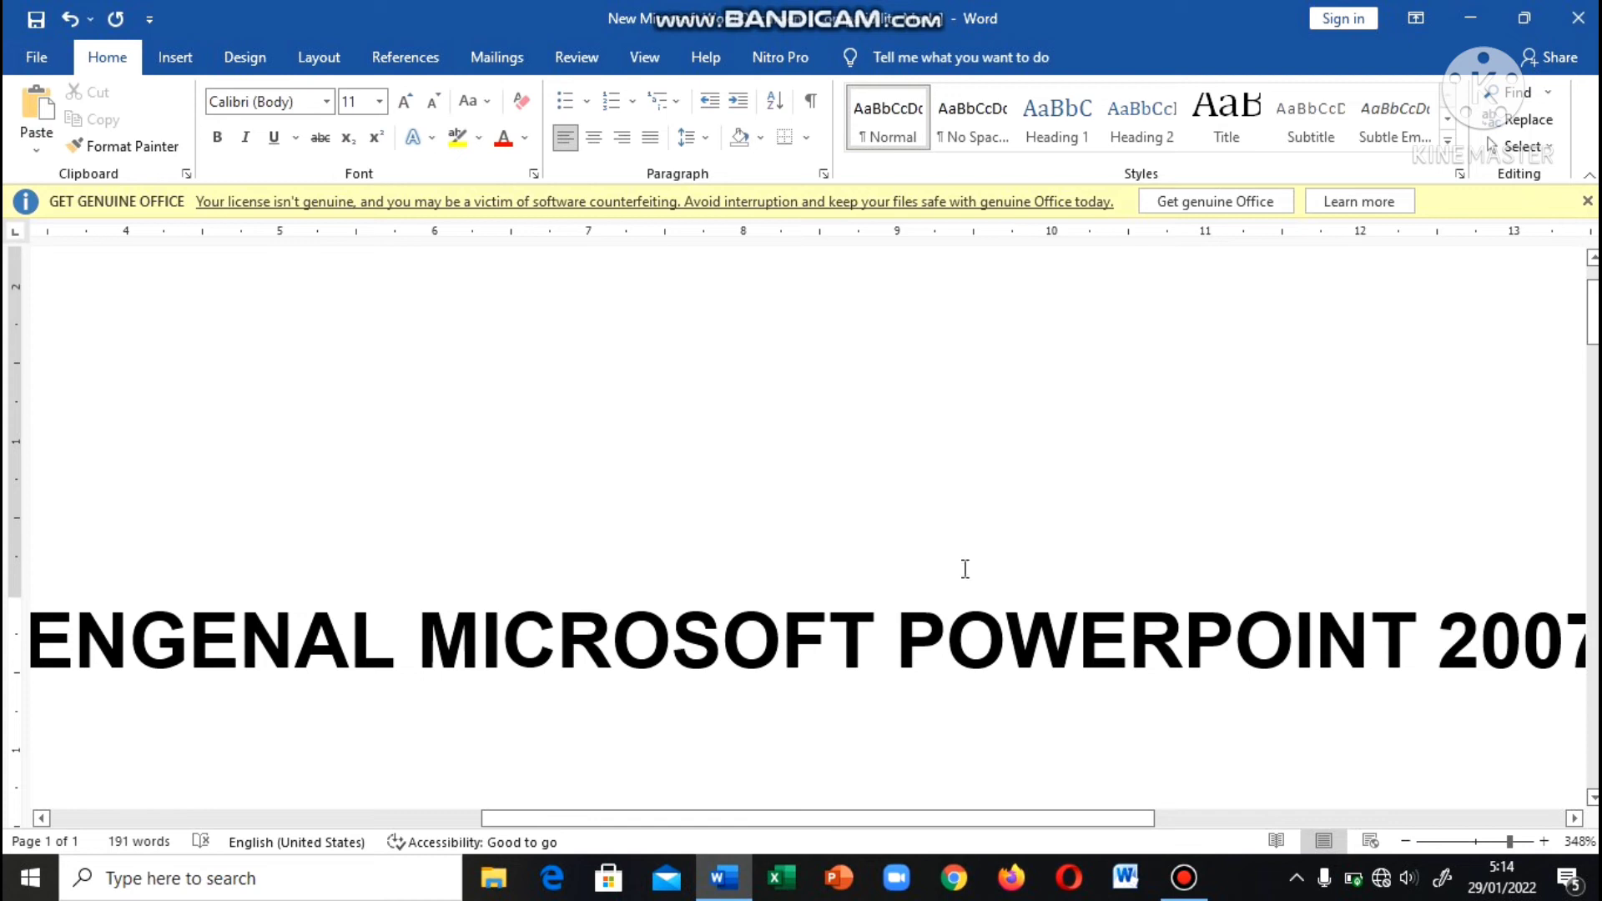
pyautogui.click(1474, 842)
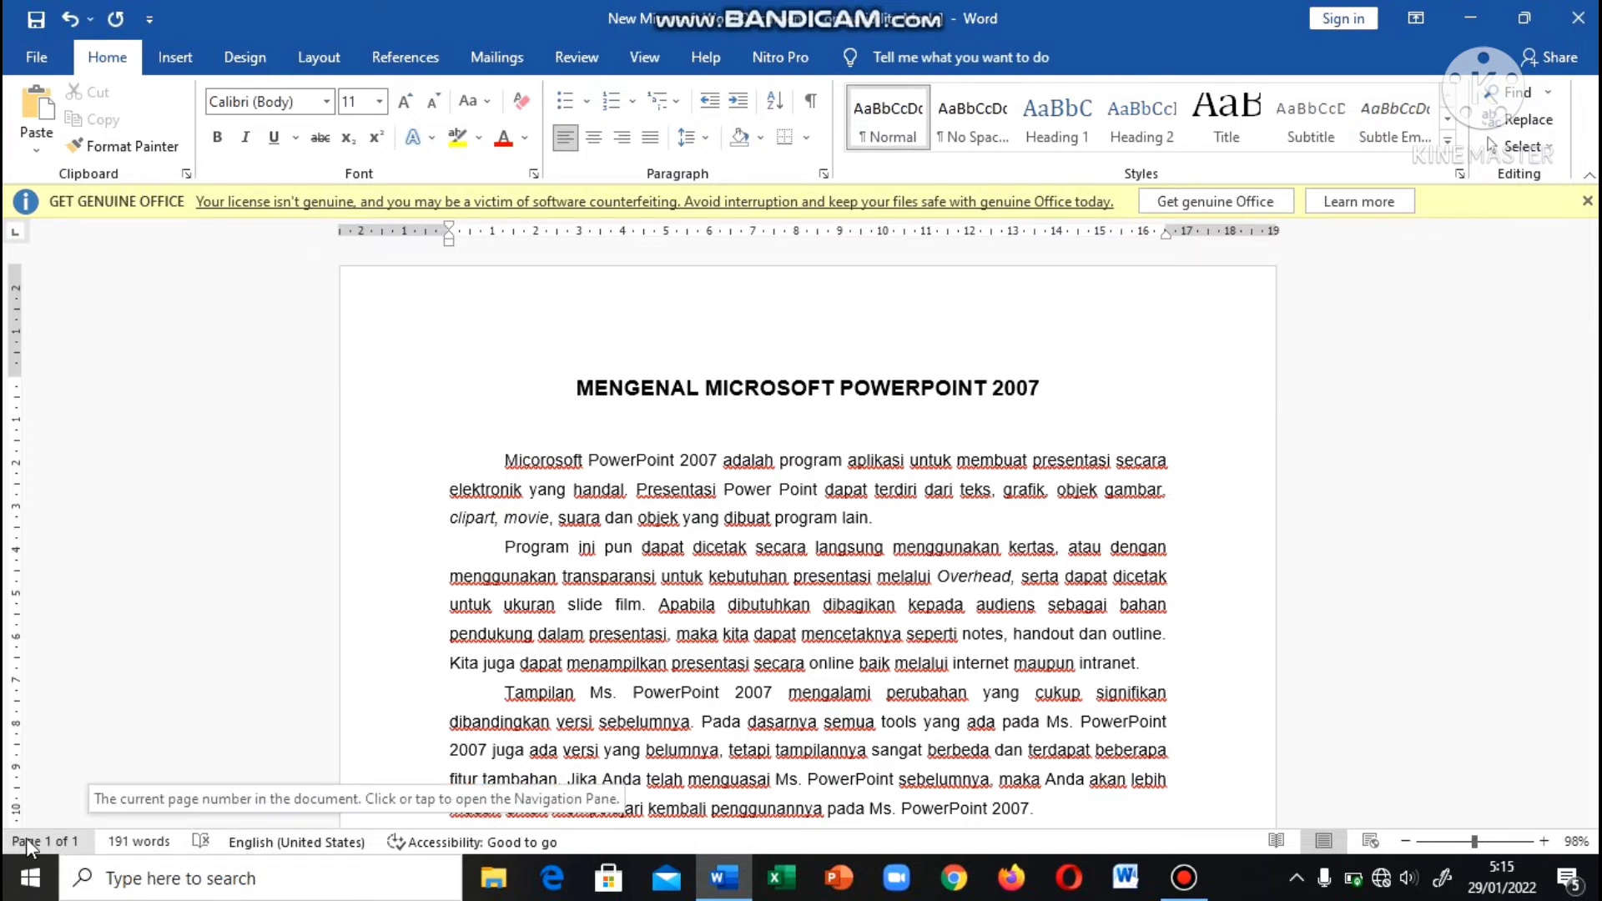
# Save the document with the pasted text.
pyautogui.scroll(-5, 555, 501)
pyautogui.hotkey('ctrl', 'v')
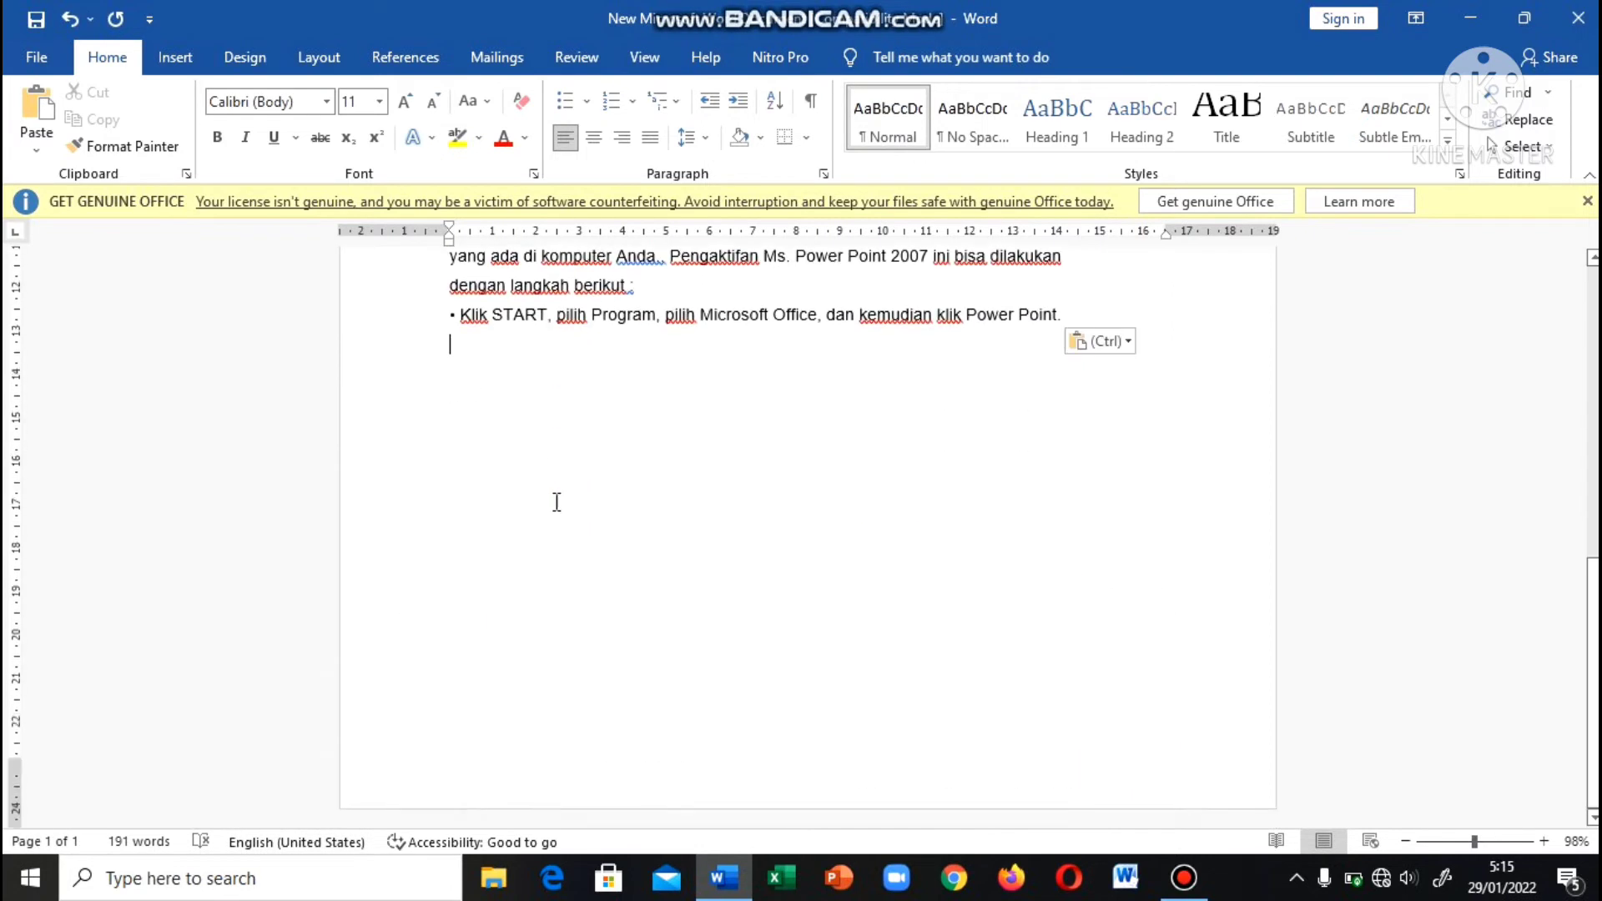
pyautogui.scroll(4, 555, 501)
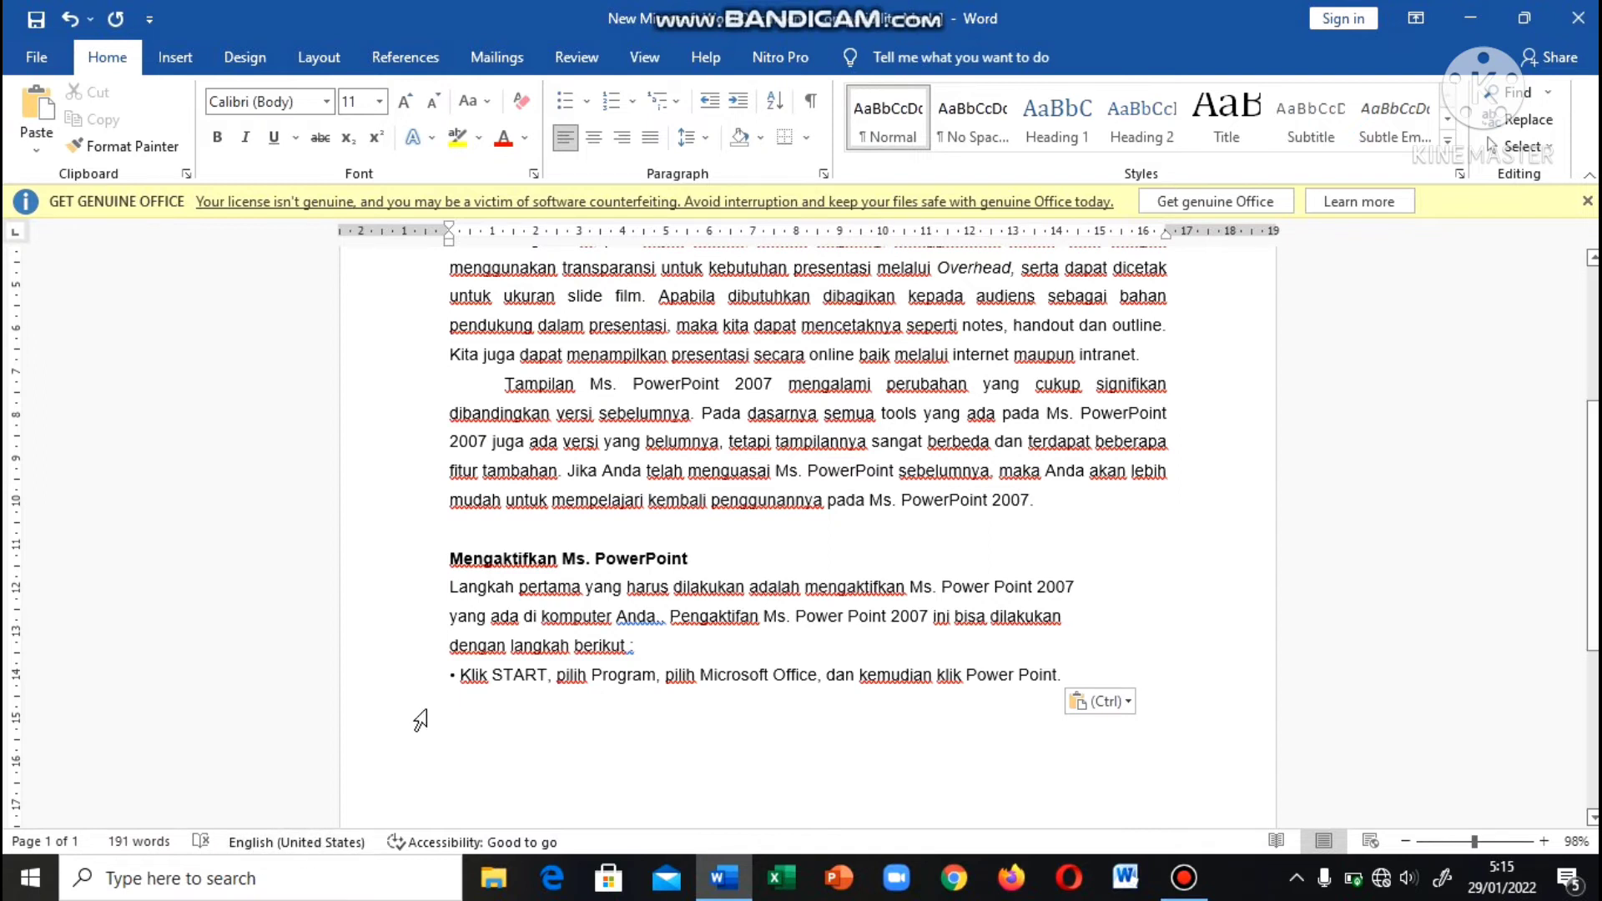
pyautogui.scroll(1, 420, 719)
pyautogui.scroll(2, 420, 719)
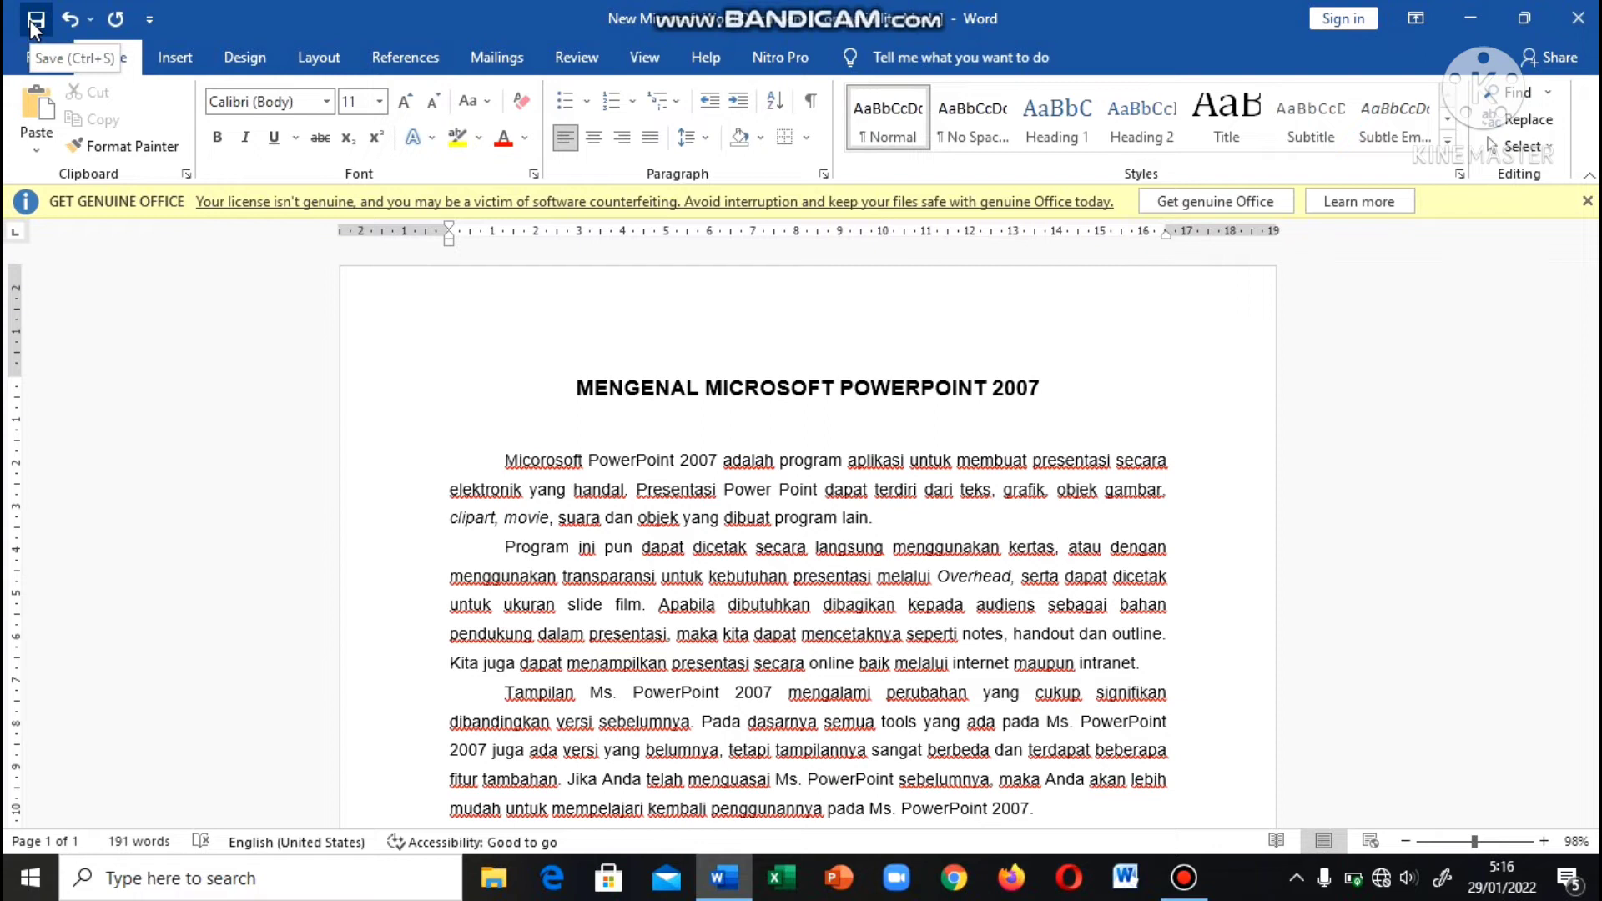
pyautogui.click(35, 25)
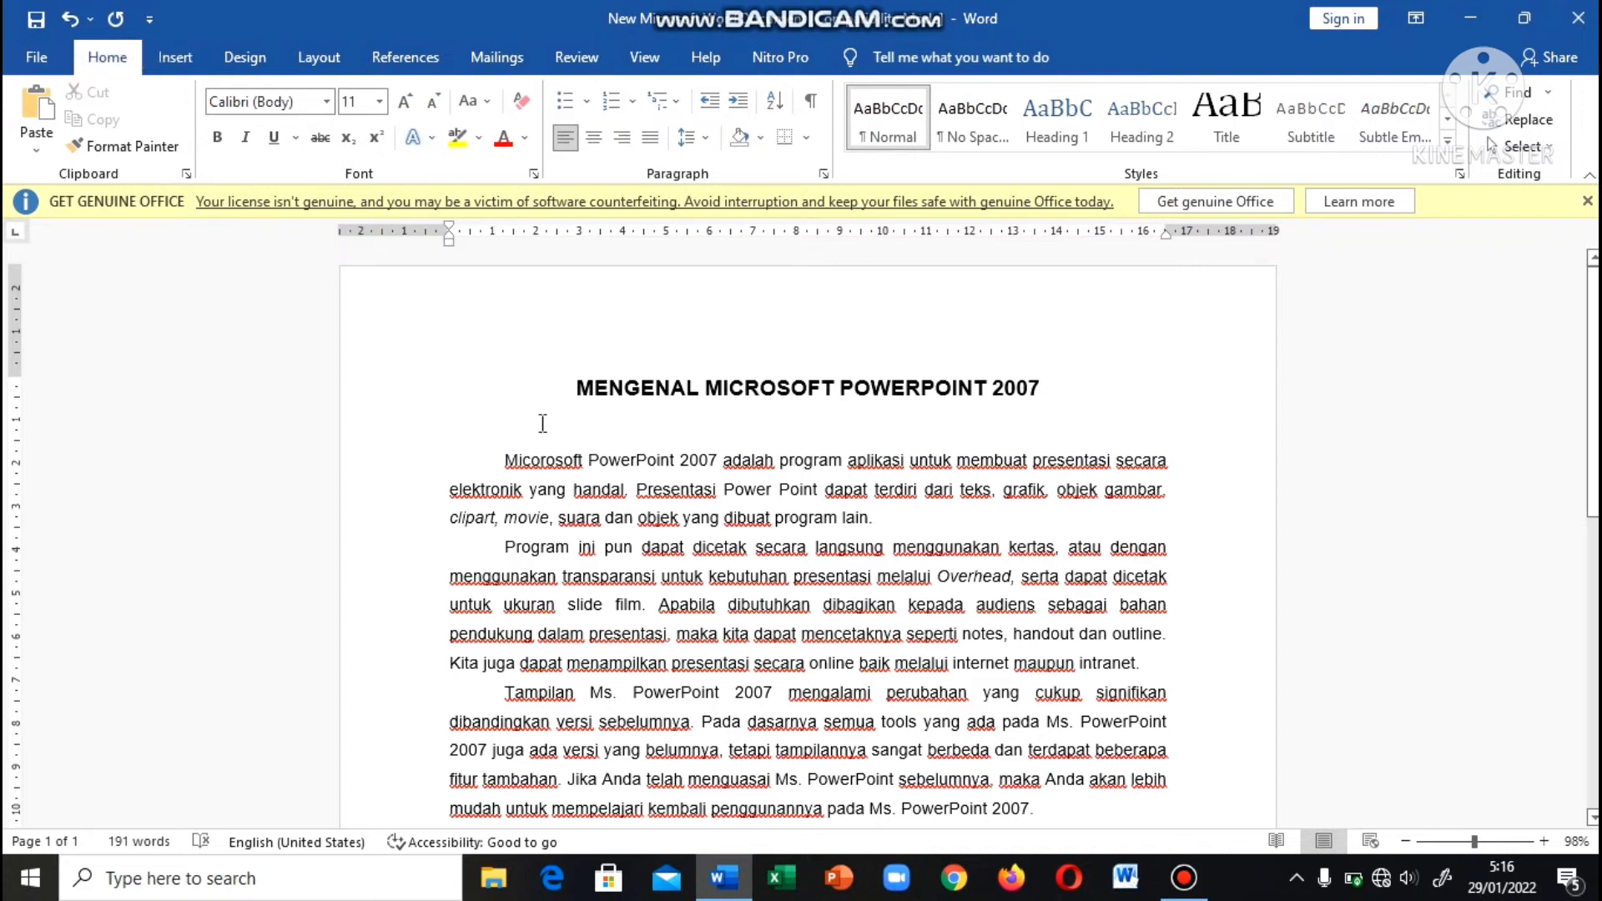
# Copy the "Mengaktifkan Ms. PowerPoint" section with its bullet and paste it directly below the original.
pyautogui.scroll(-3, 543, 423)
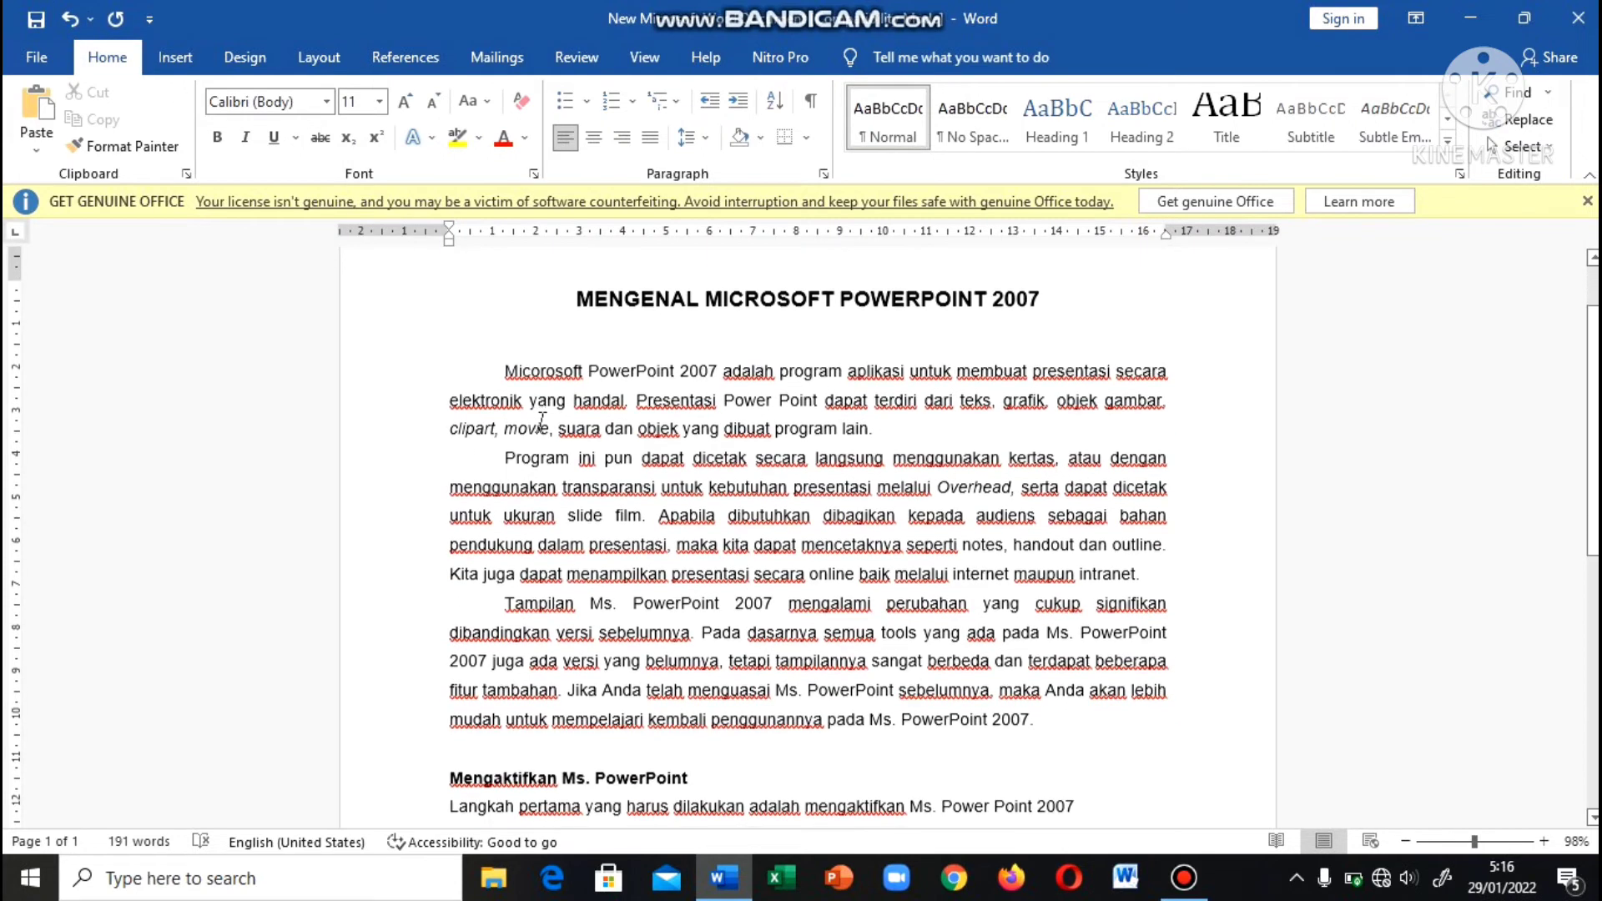
pyautogui.scroll(-4, 543, 423)
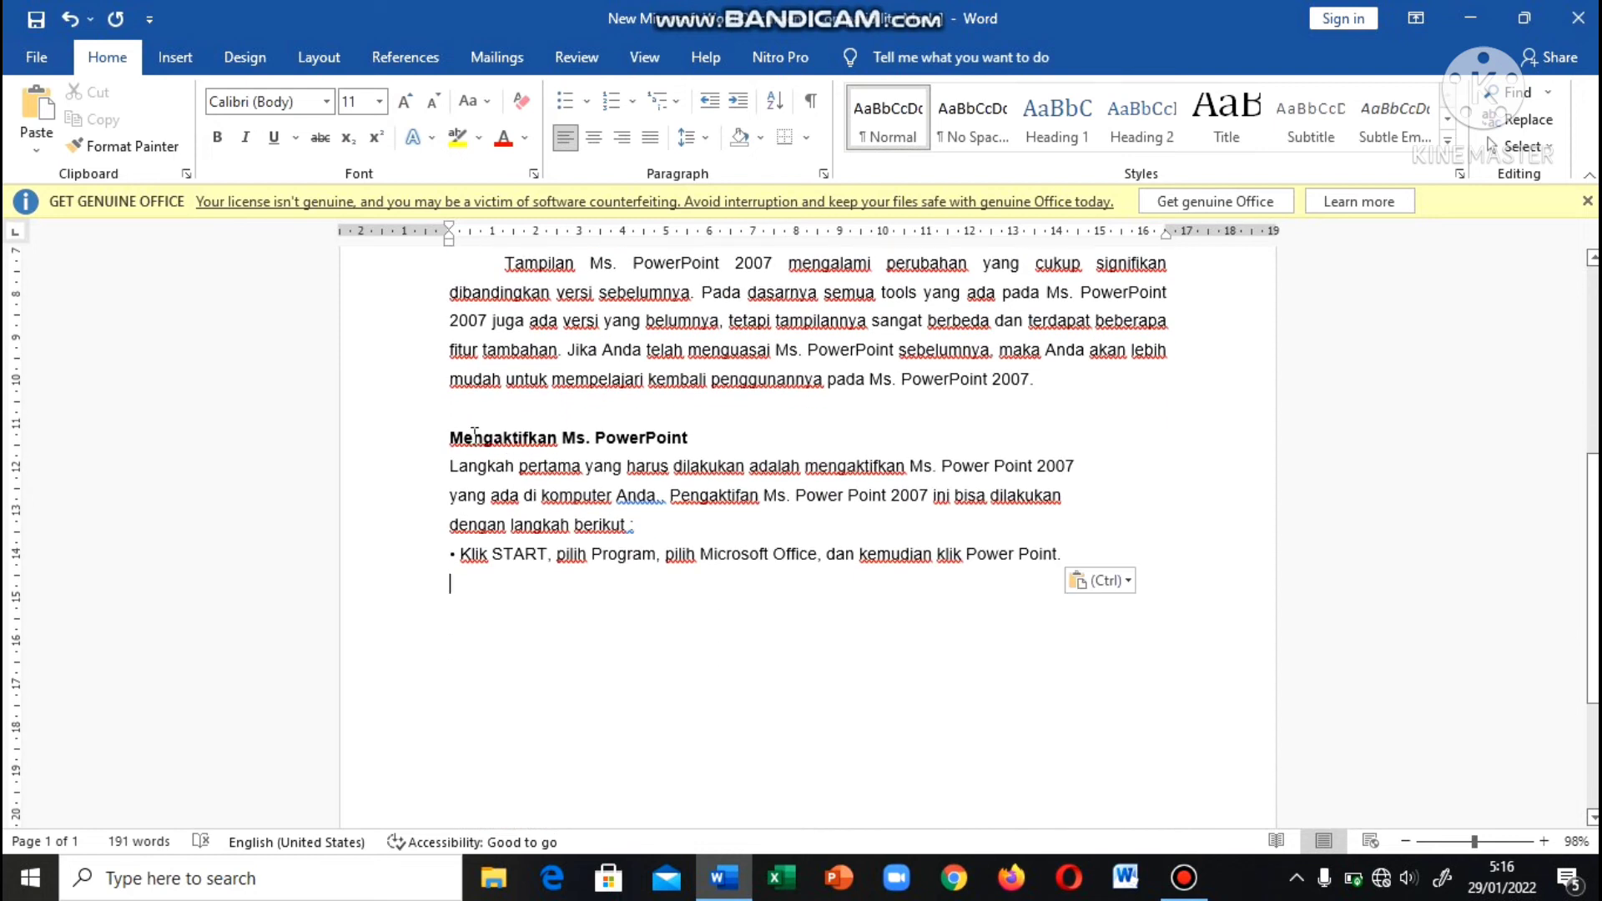
pyautogui.moveTo(444, 444); pyautogui.dragTo(1060, 557)
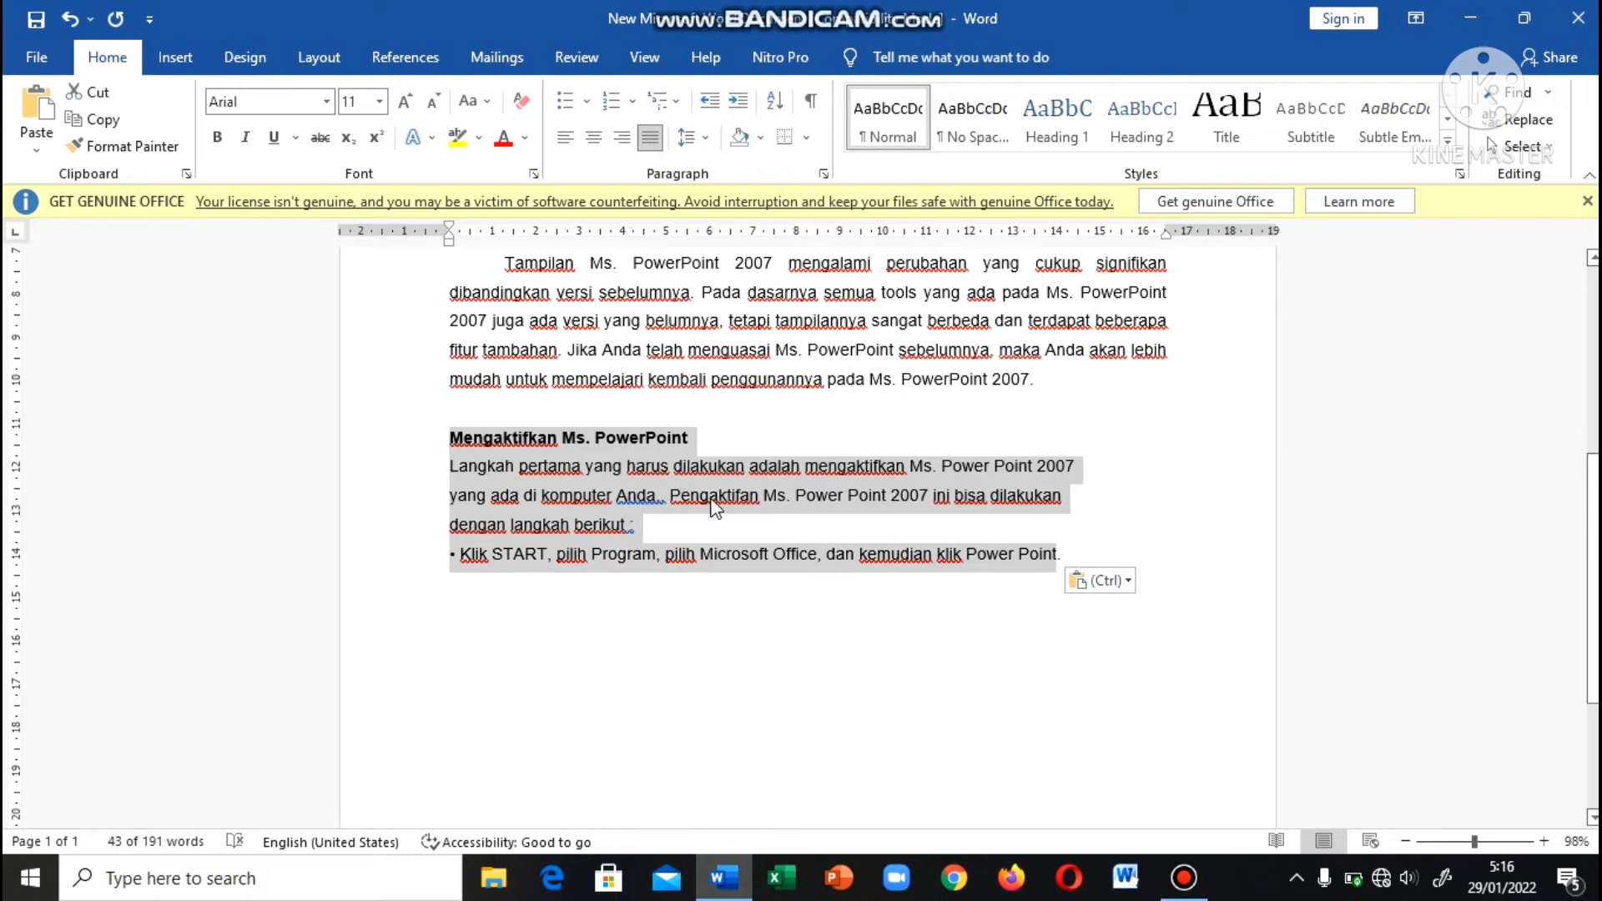
pyautogui.click(94, 119)
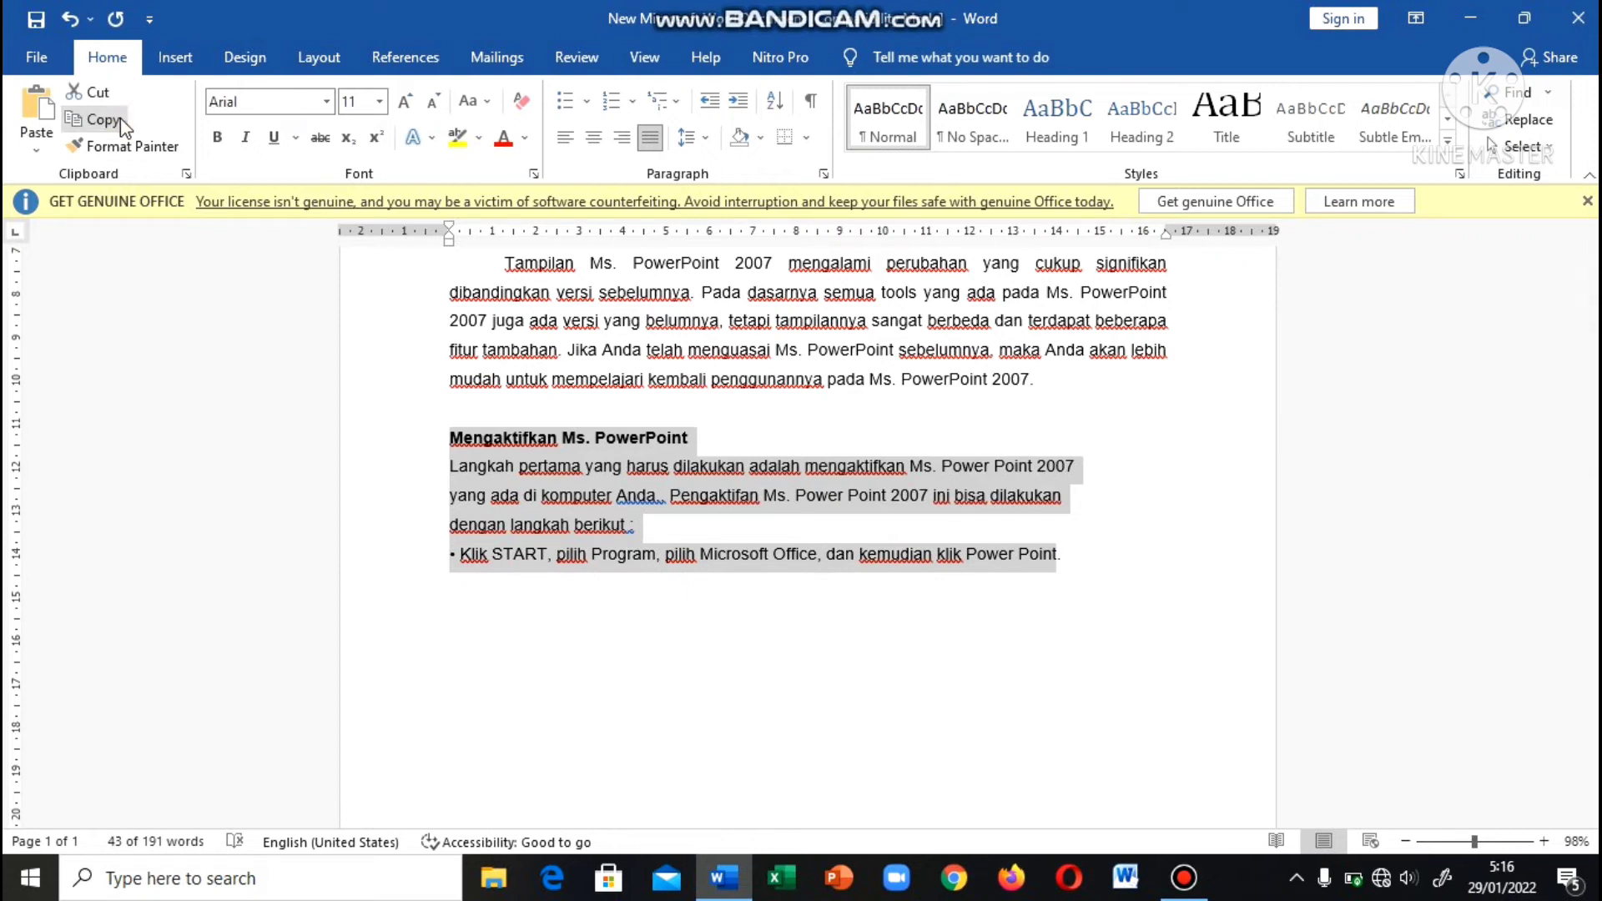
pyautogui.click(1108, 578)
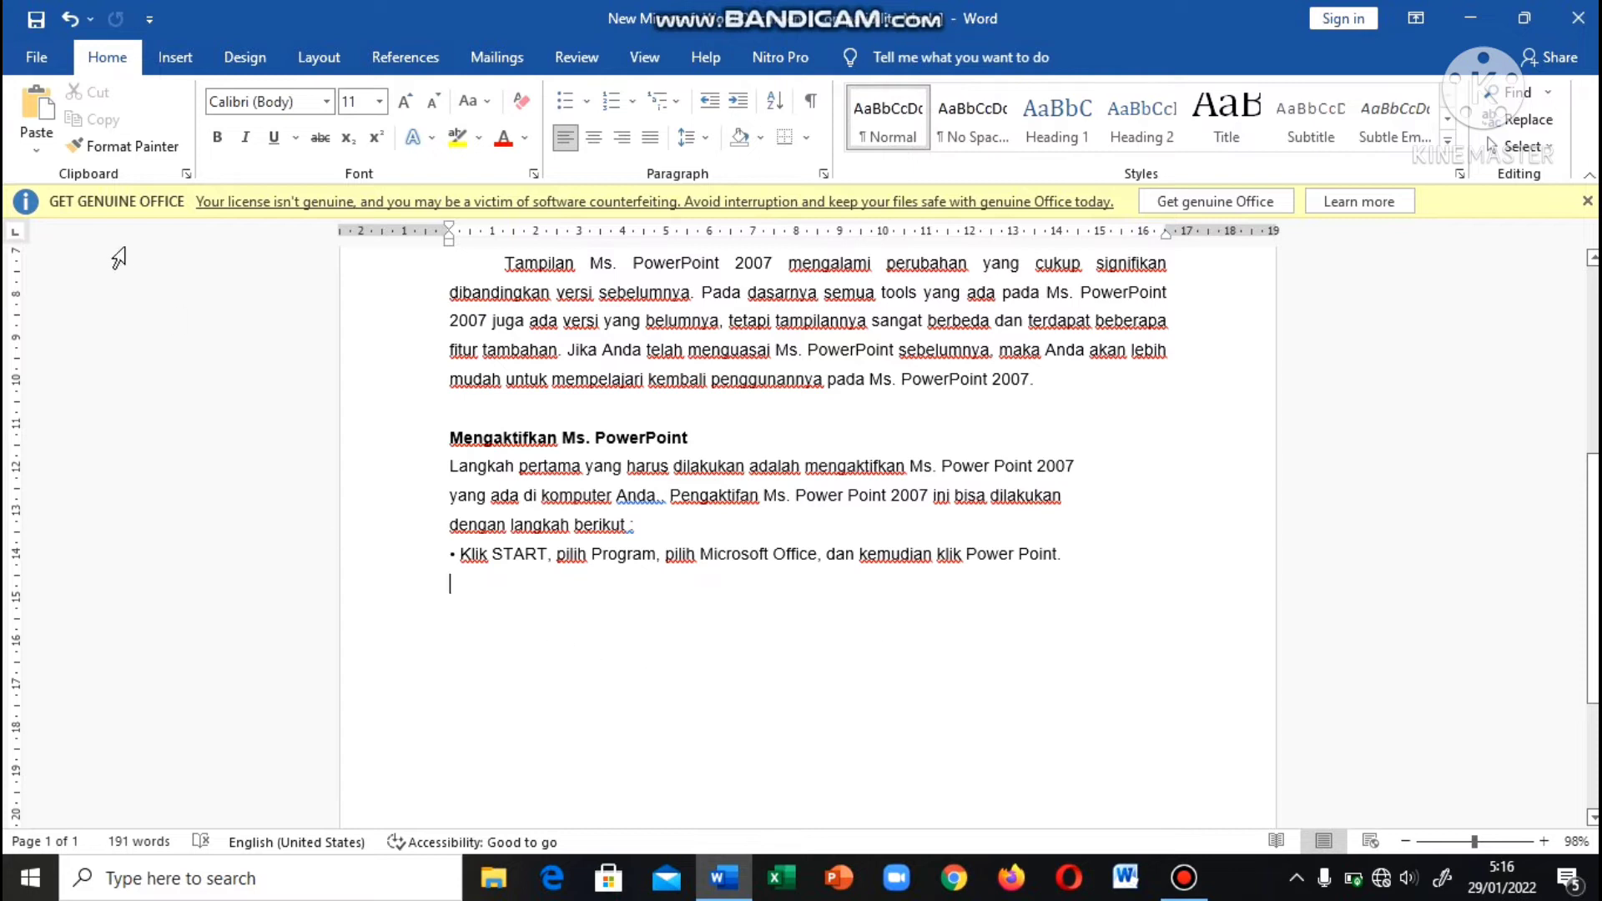
pyautogui.click(37, 131)
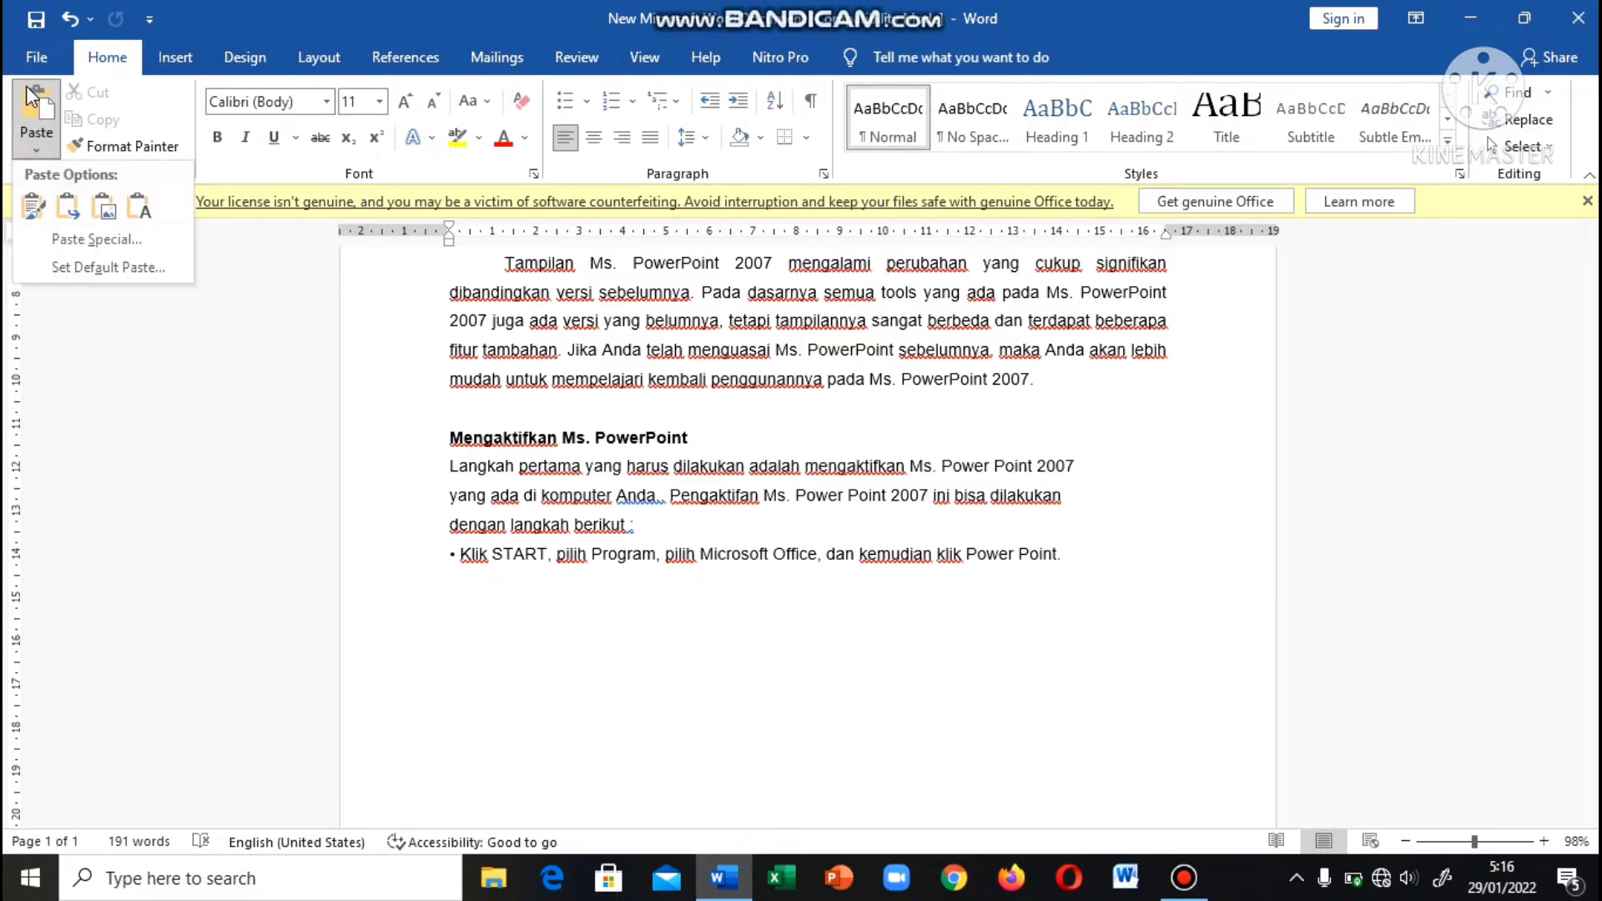
pyautogui.click(37, 102)
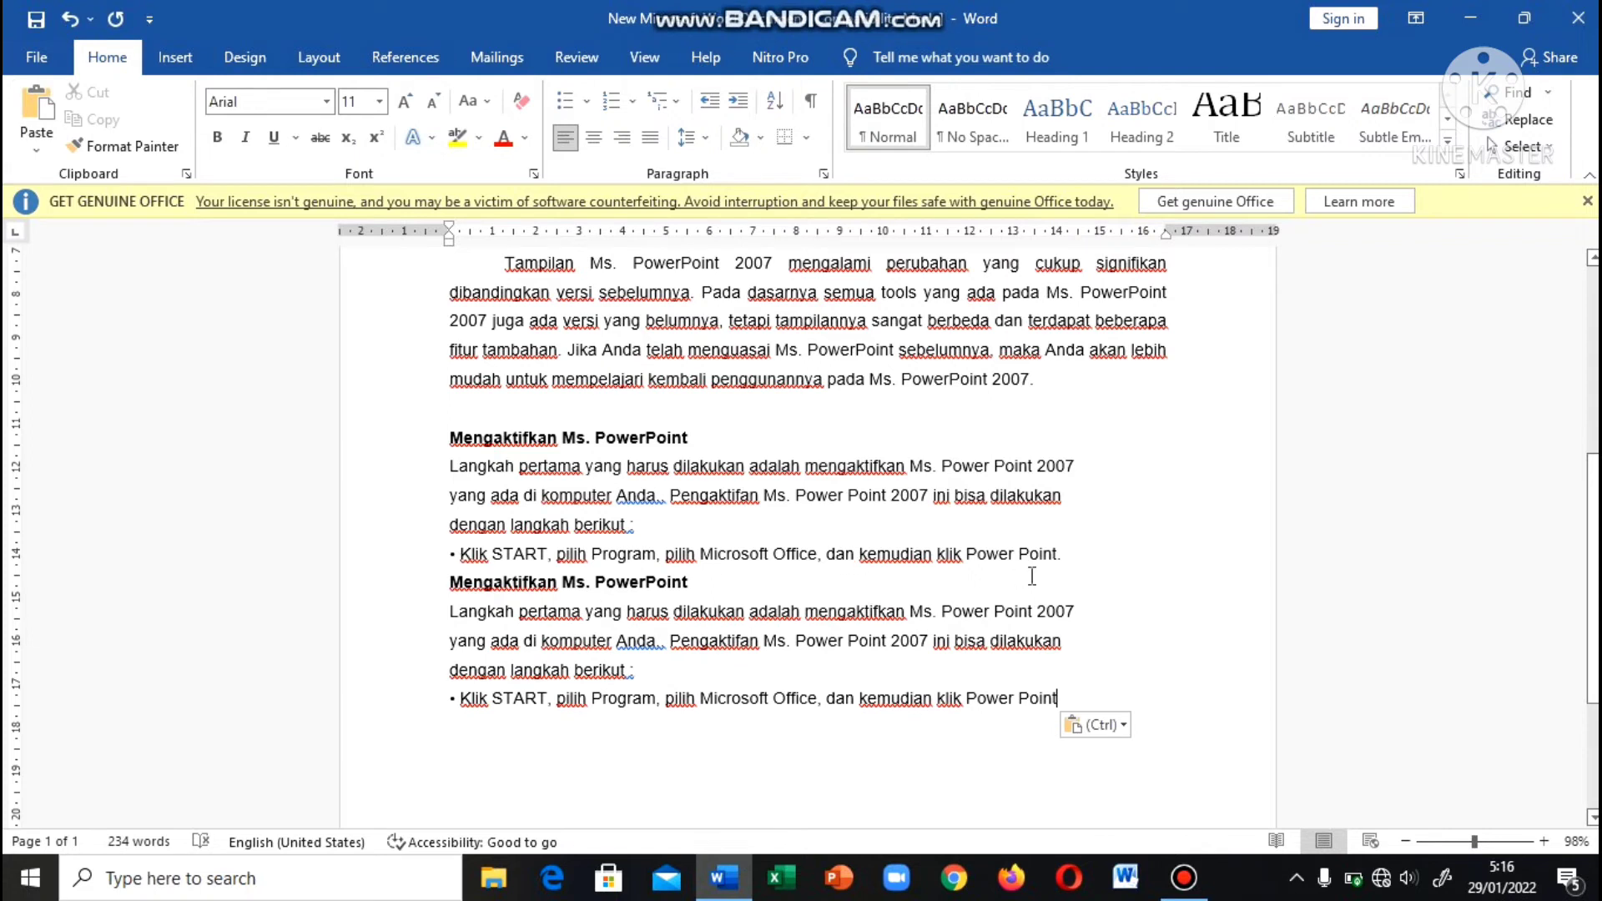
# Insert an empty line between the original "Mengaktifkan Ms. PowerPoint" section and its pasted copy.
pyautogui.click(1080, 570)
pyautogui.hotkey('ctrl', 'j')
pyautogui.press('Return')
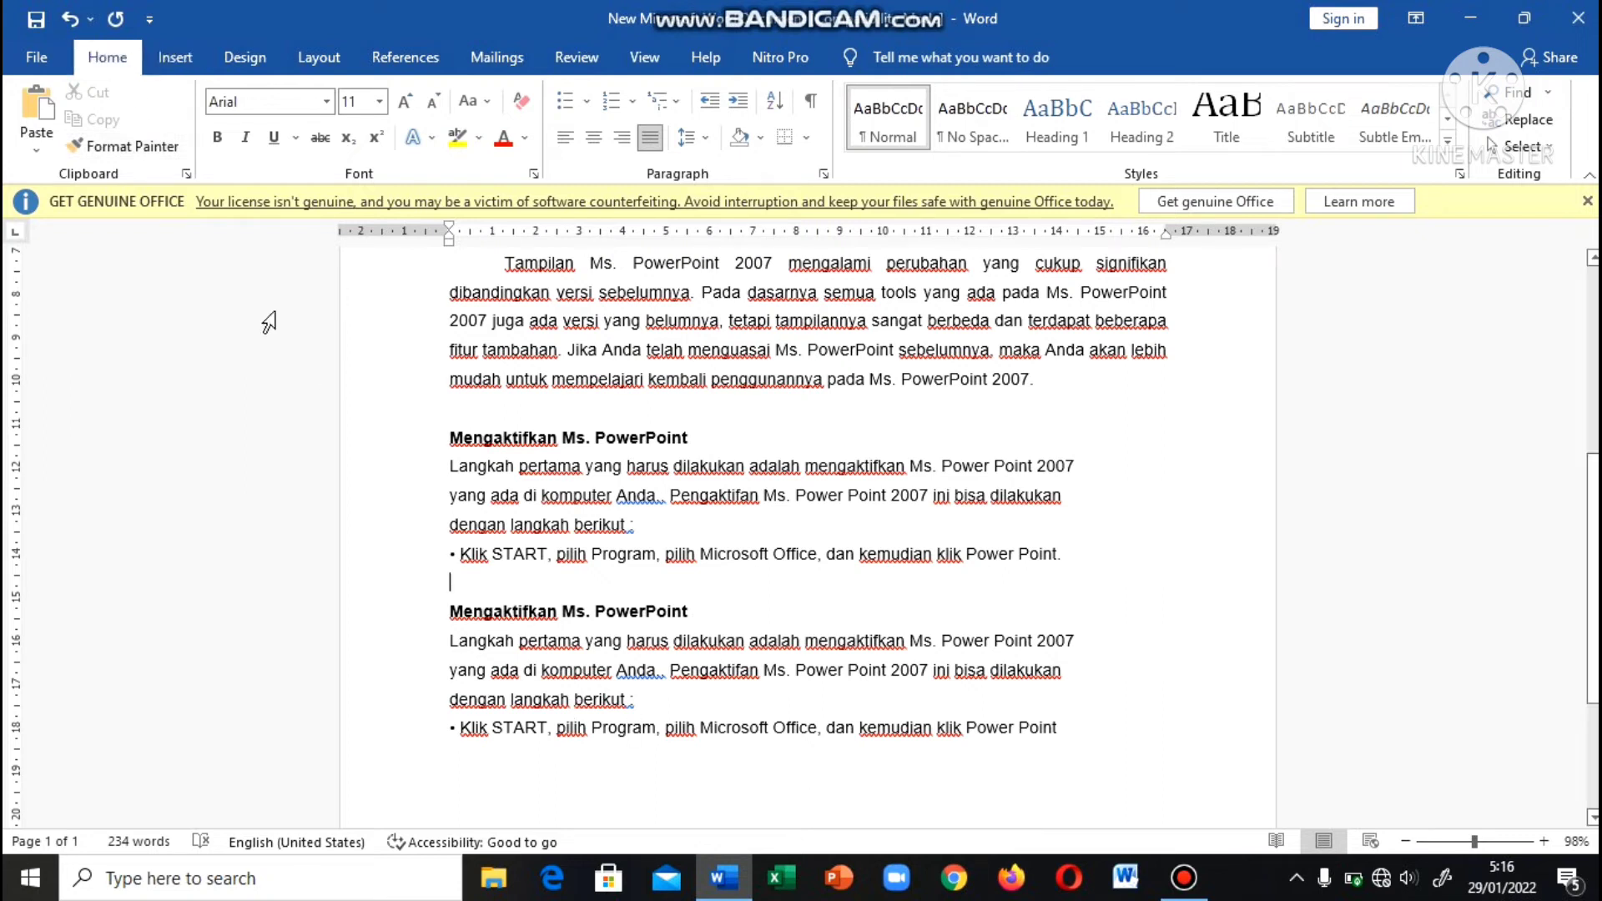
# Undo the empty line and the pasted section, and redo the paste.
pyautogui.click(70, 28)
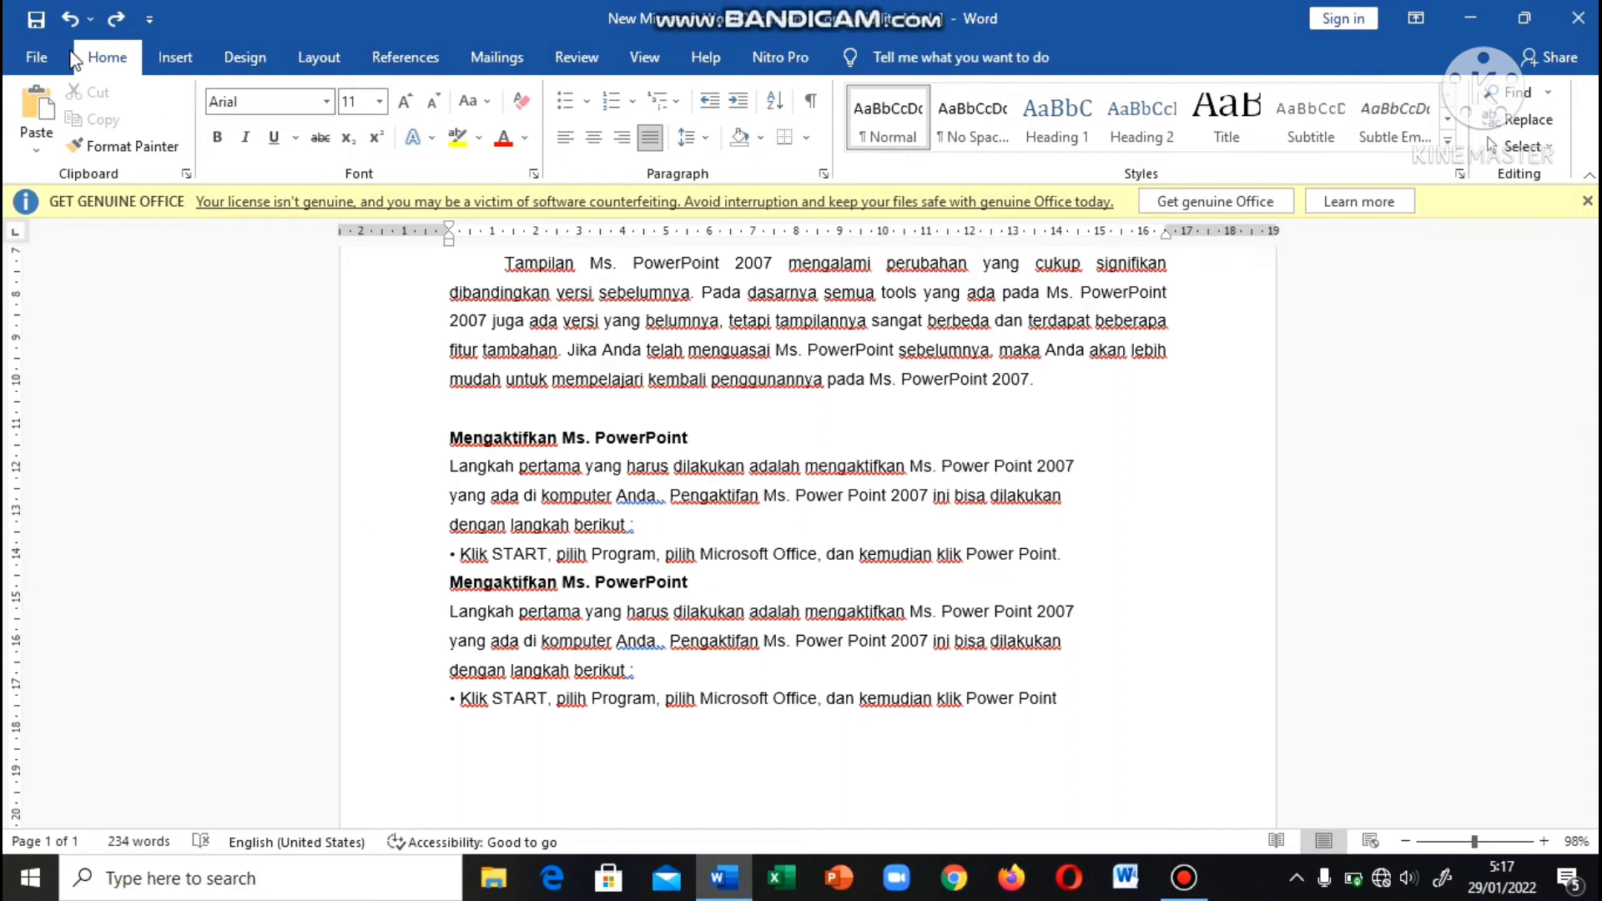
pyautogui.click(67, 23)
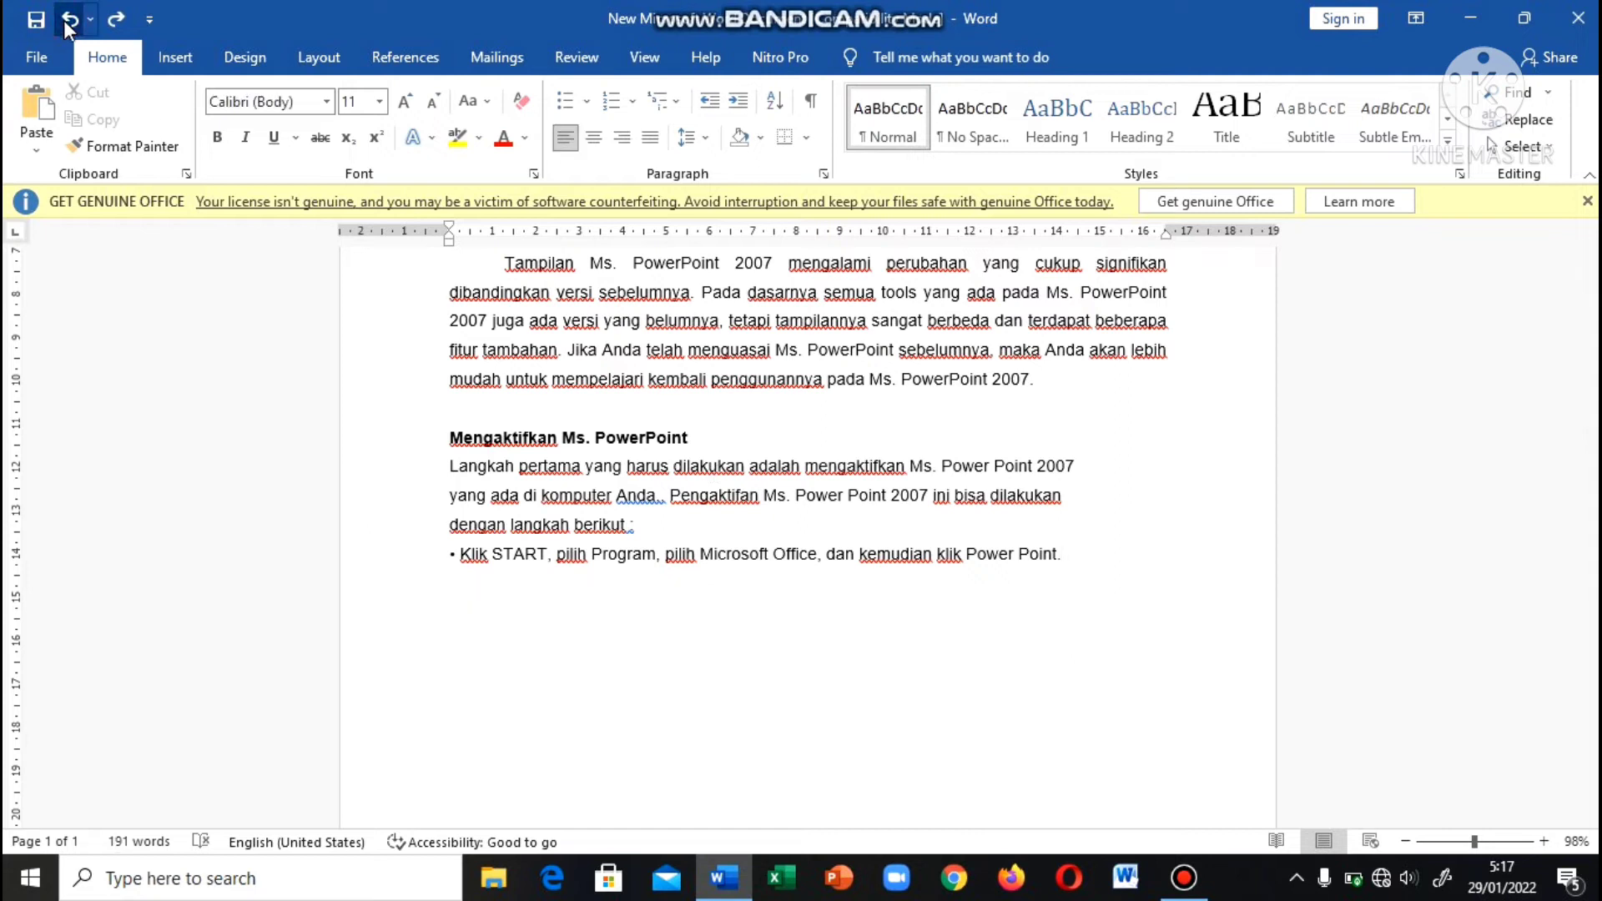
pyautogui.click(114, 20)
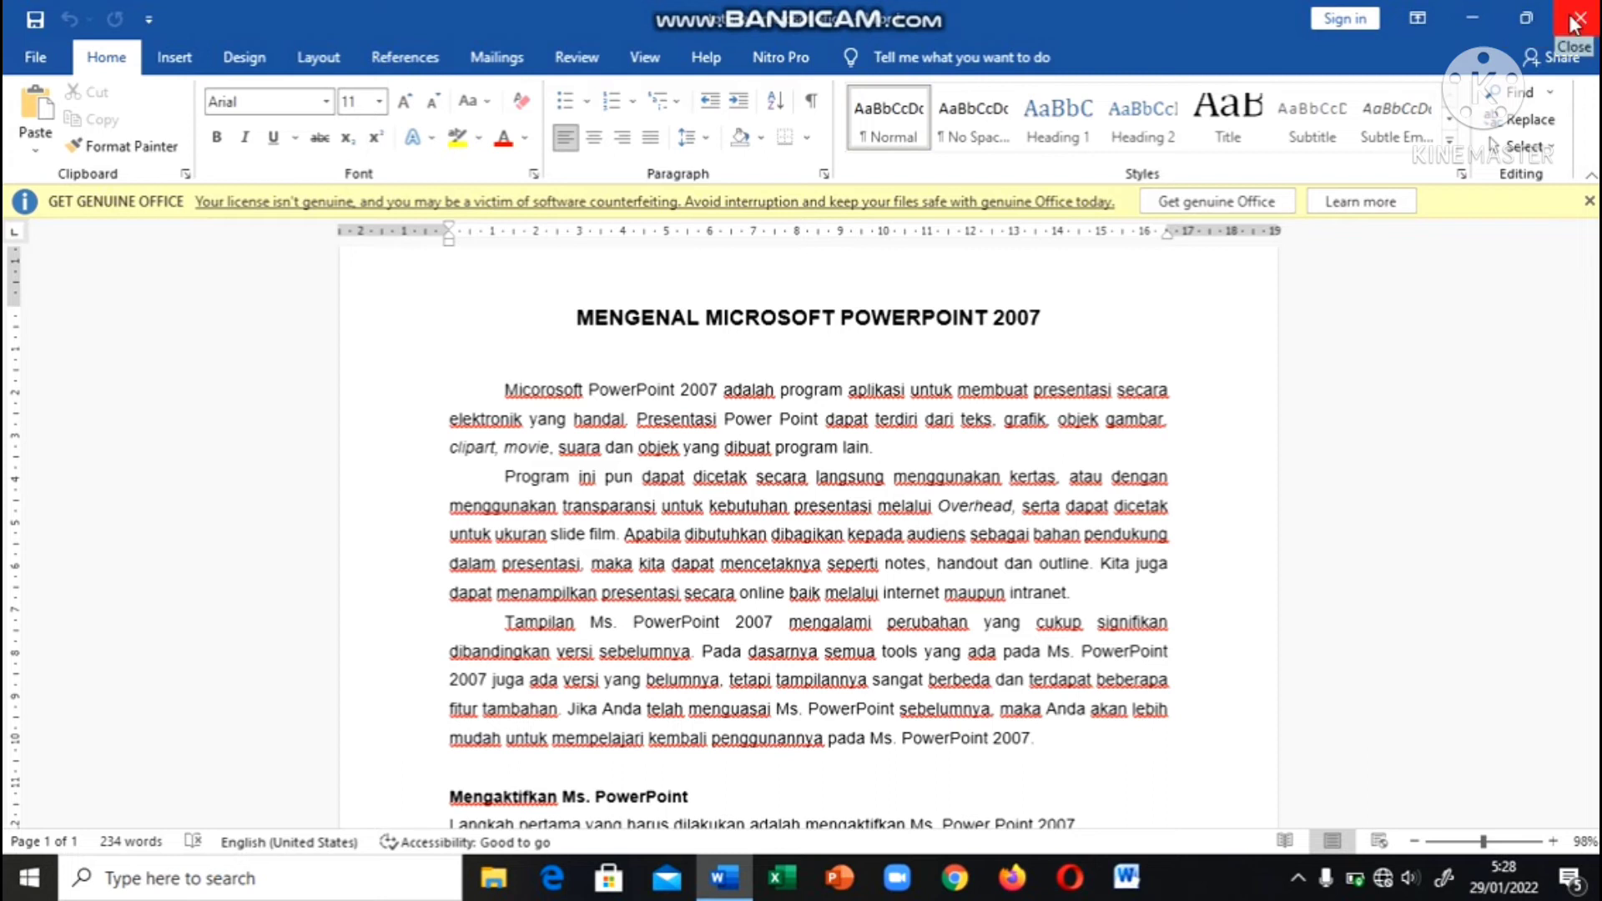
# Minimise and reopen the document window, and shrink it to a smaller size before maximising it again.
pyautogui.click(1474, 19)
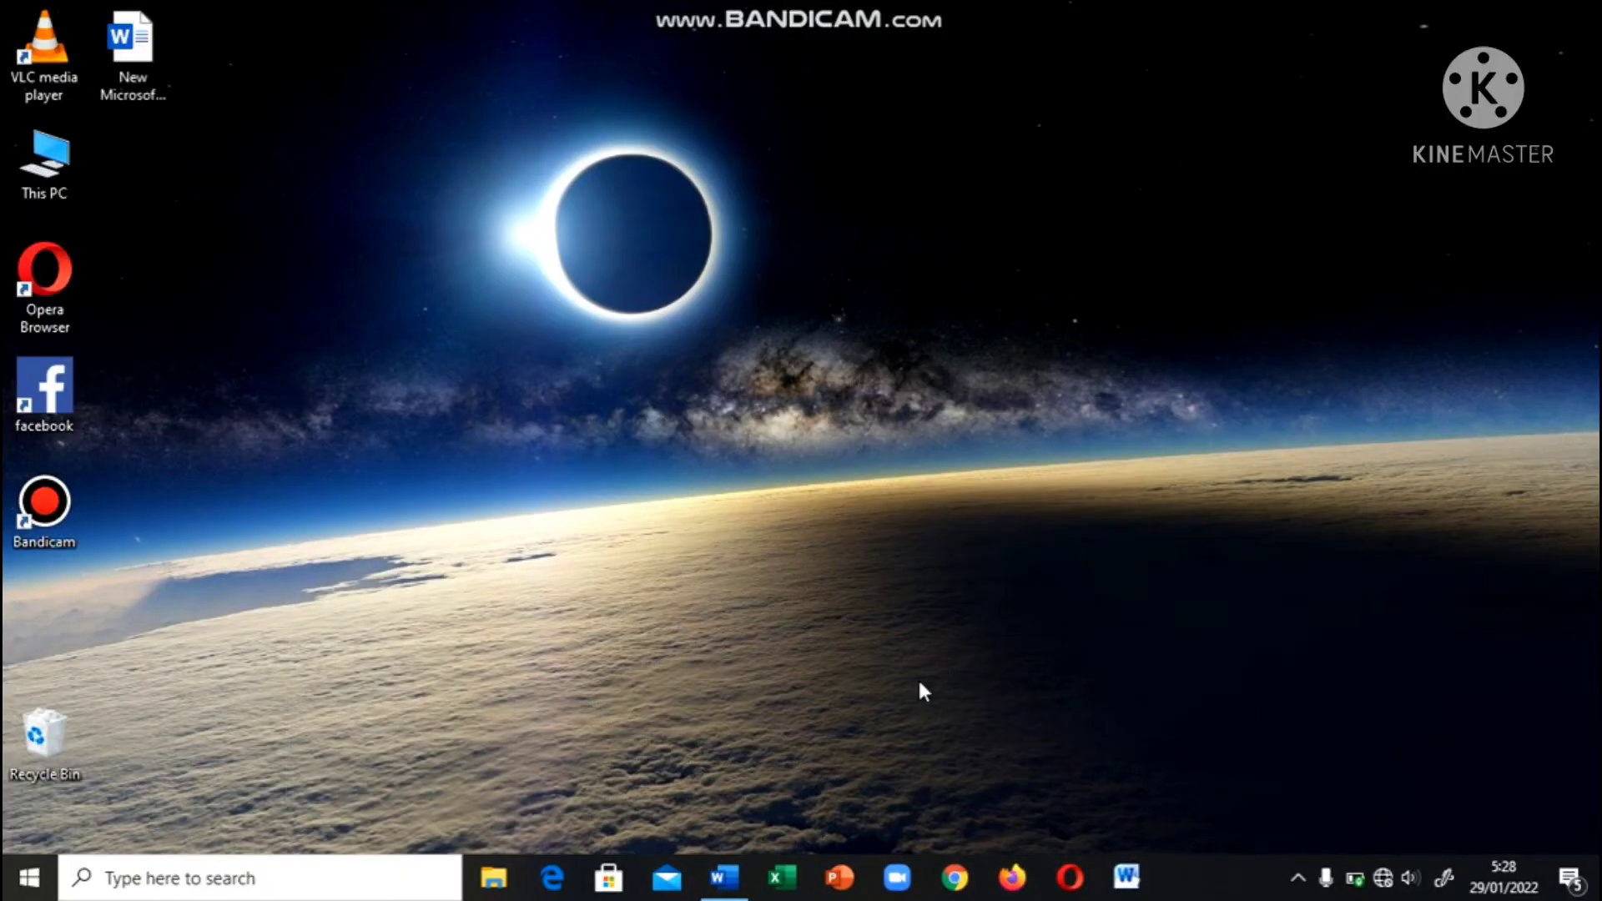
pyautogui.click(724, 876)
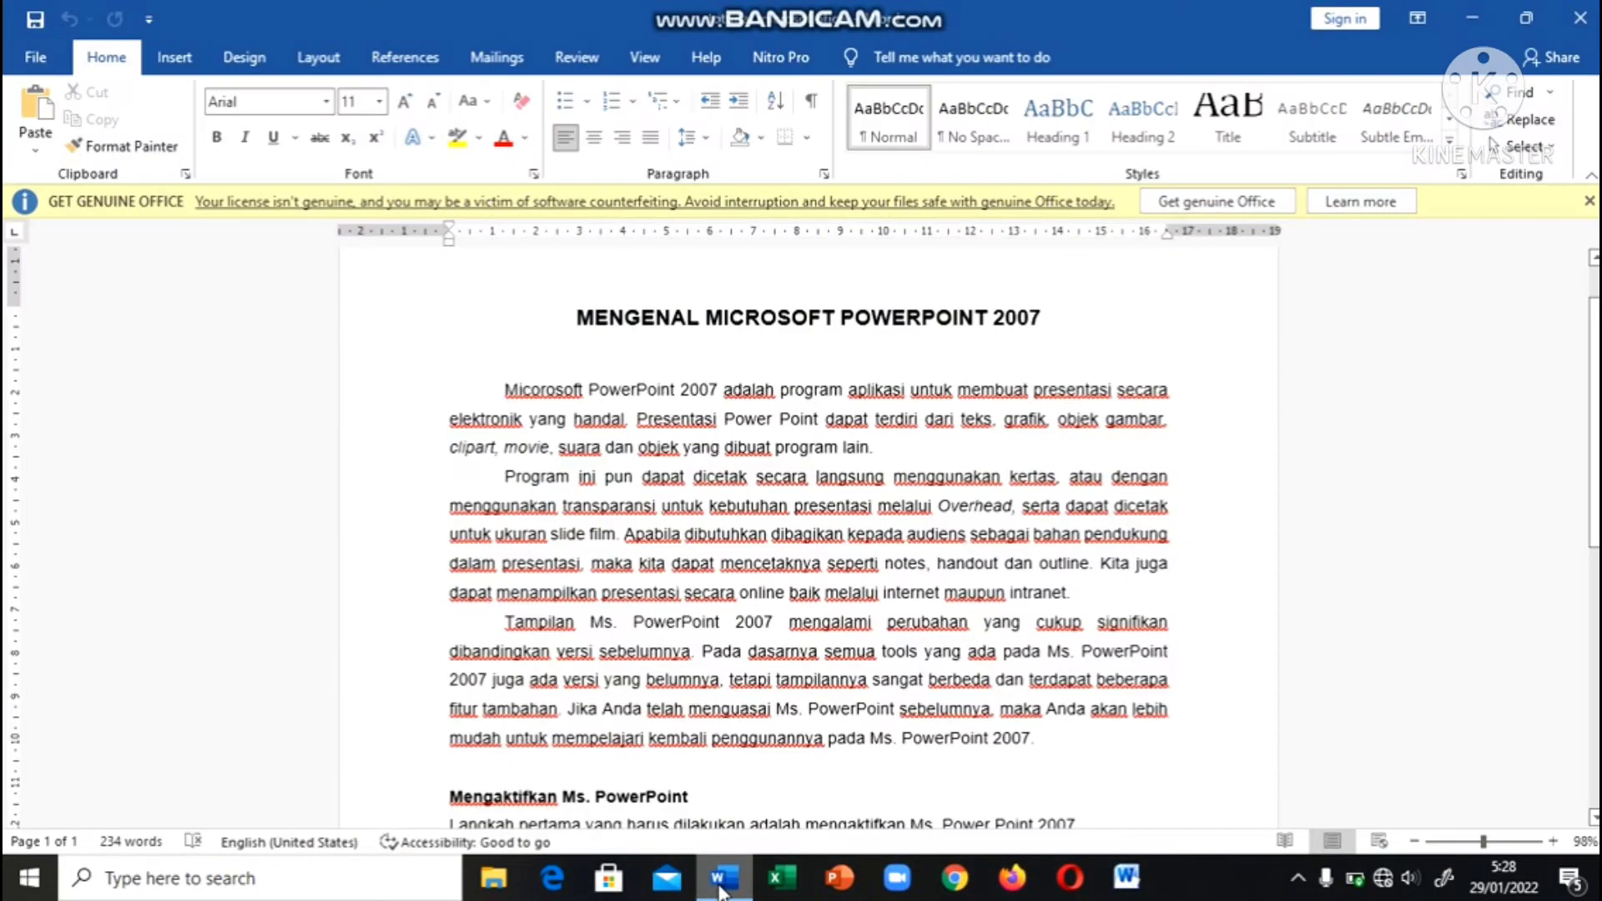
pyautogui.click(1520, 18)
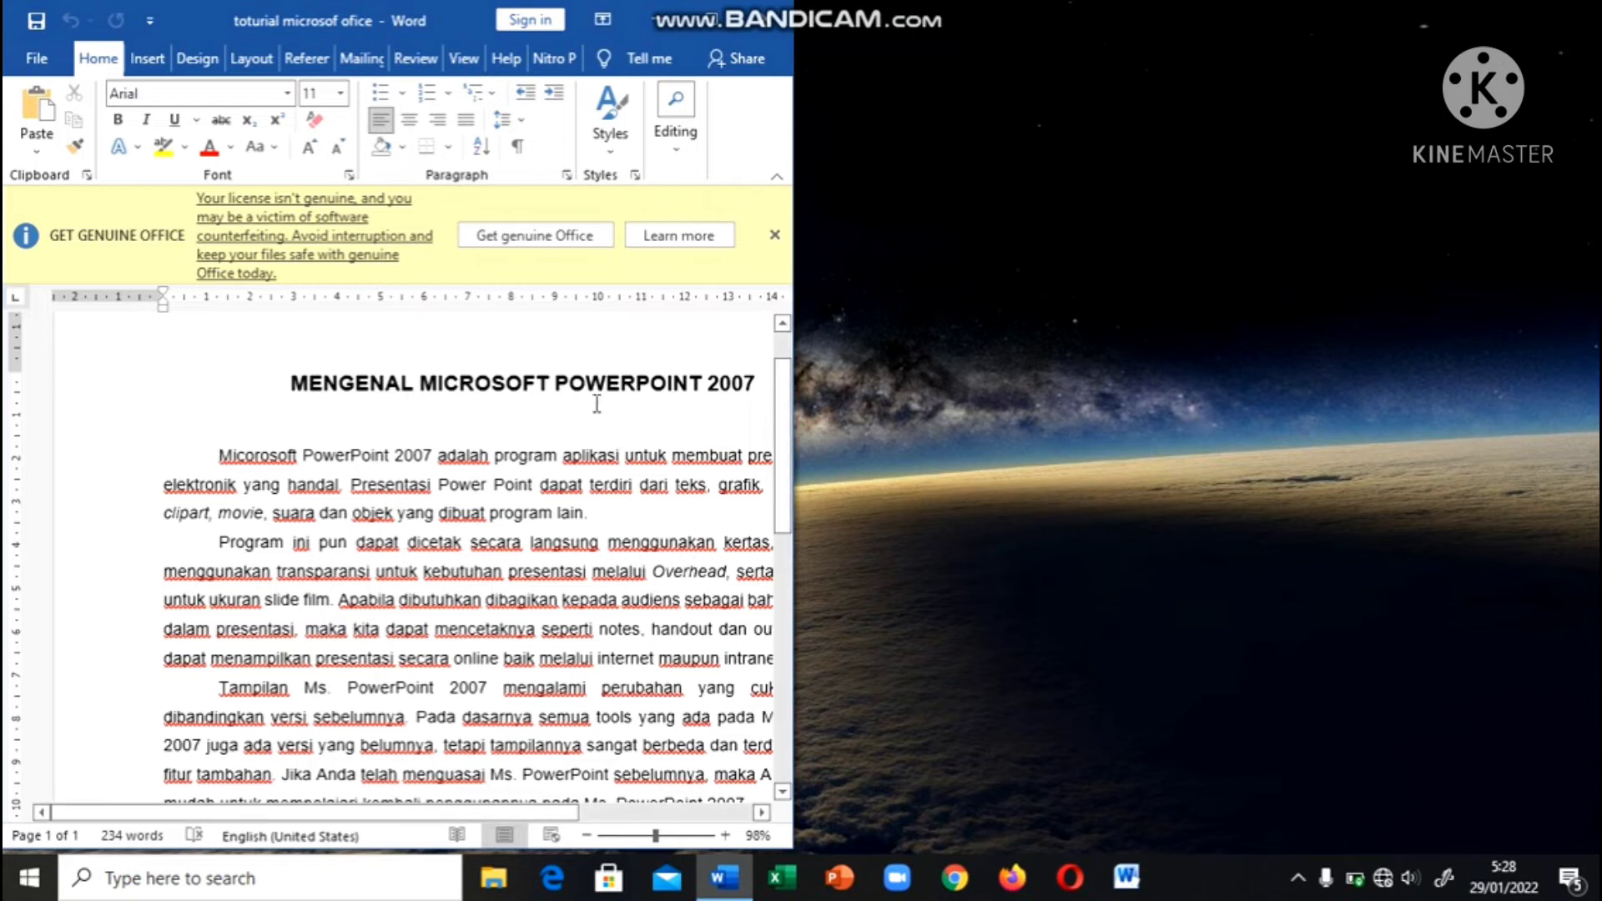
pyautogui.click(710, 24)
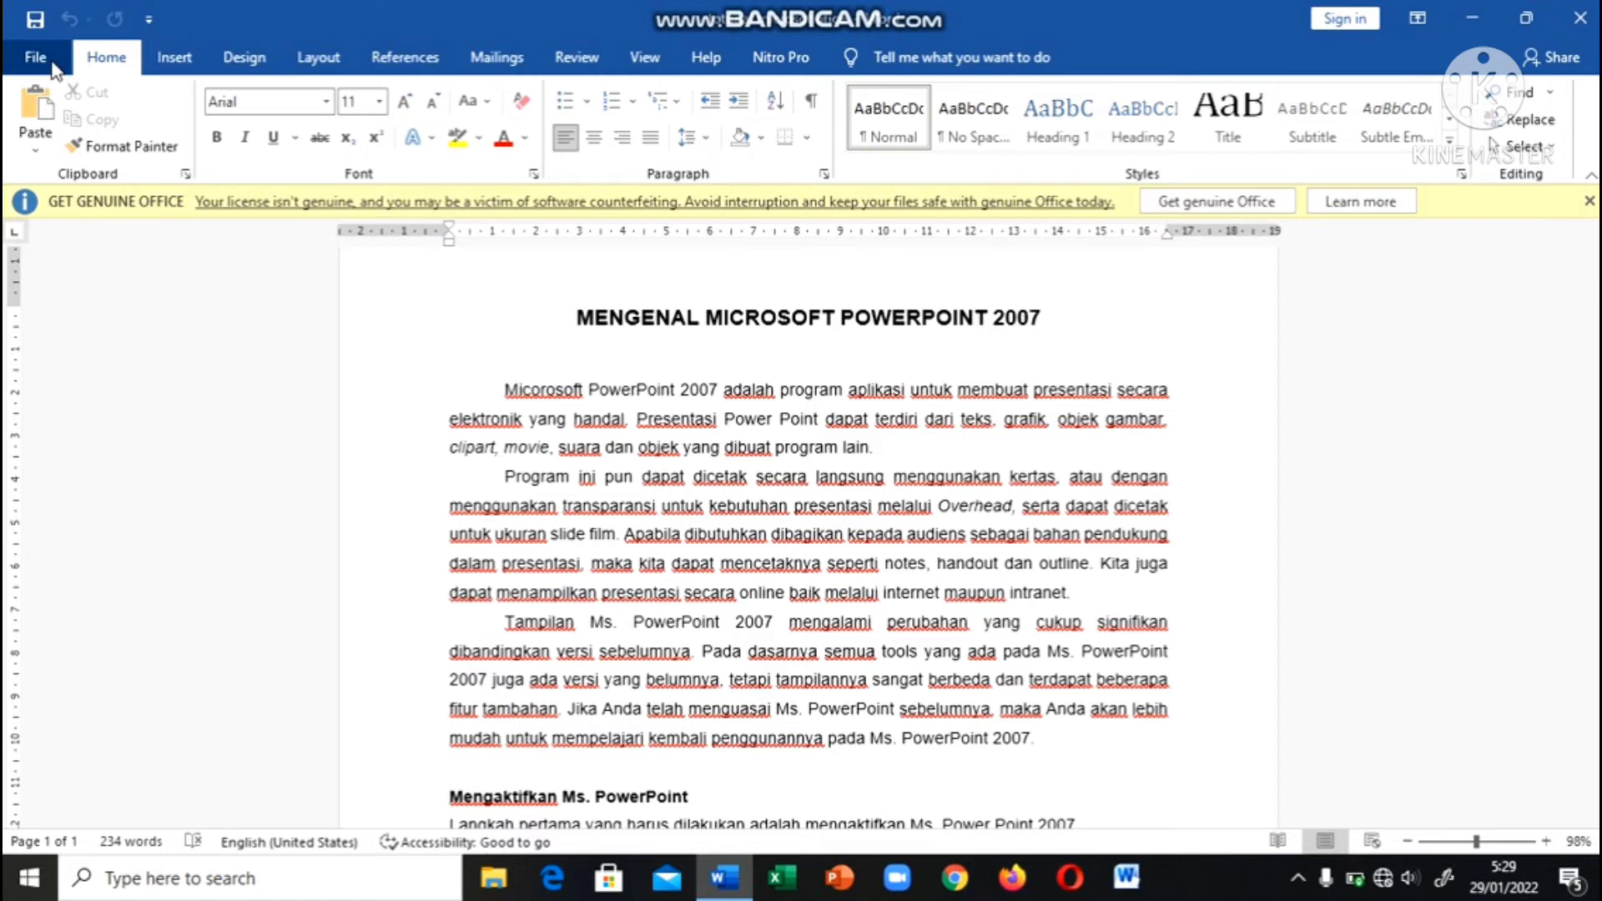
# Review the new-document templates, the recent files and the document info, and save the document.
pyautogui.click(42, 65)
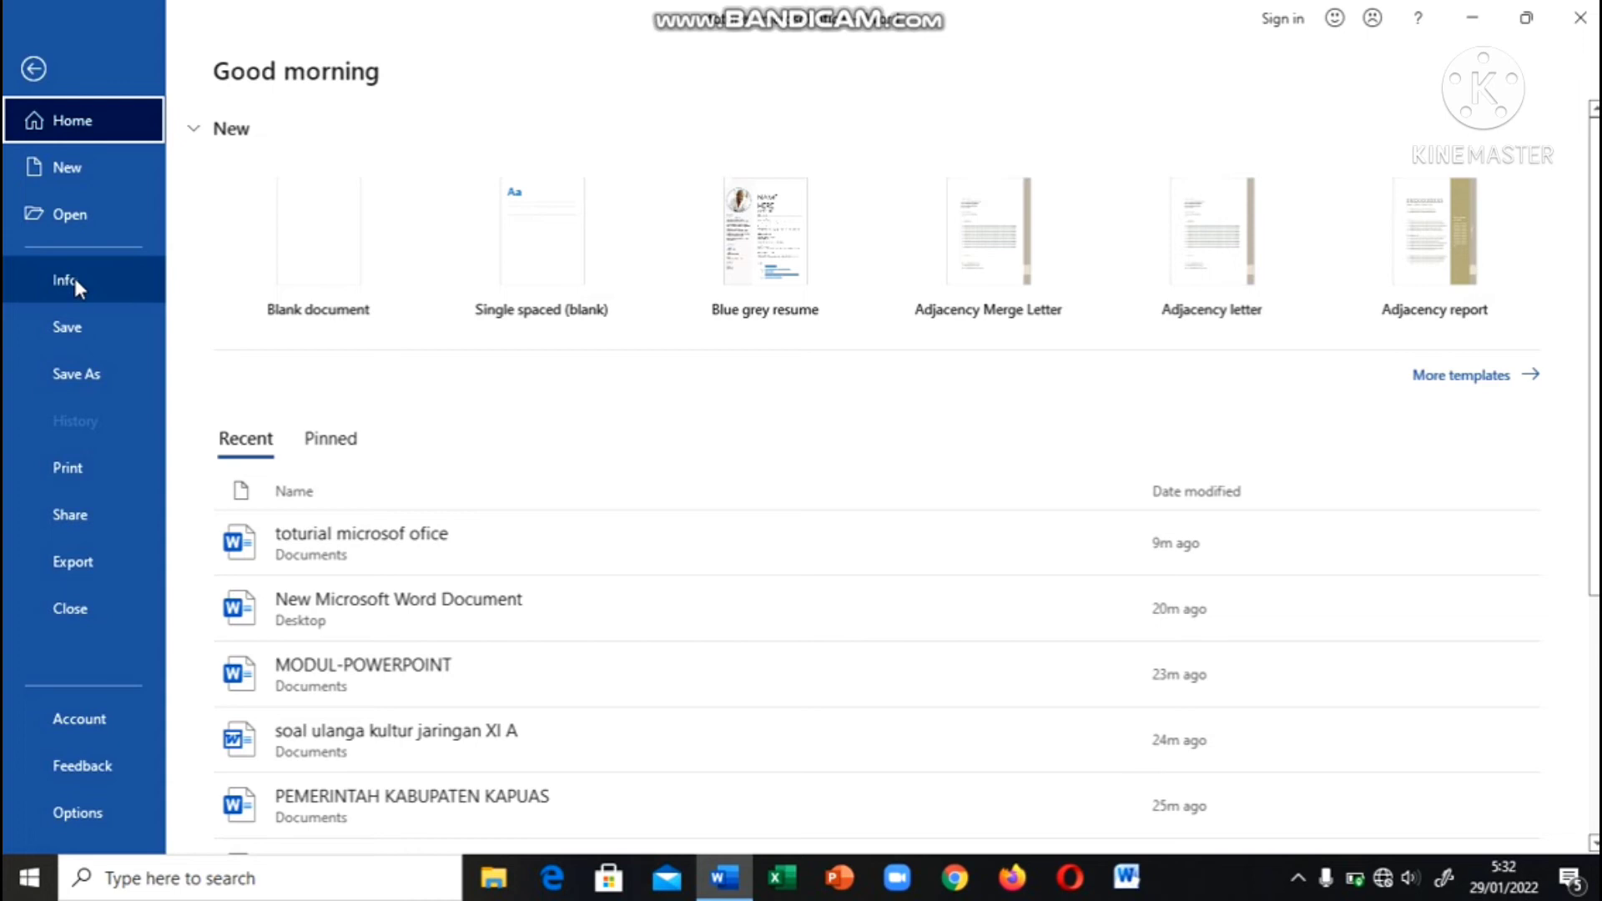
pyautogui.click(69, 168)
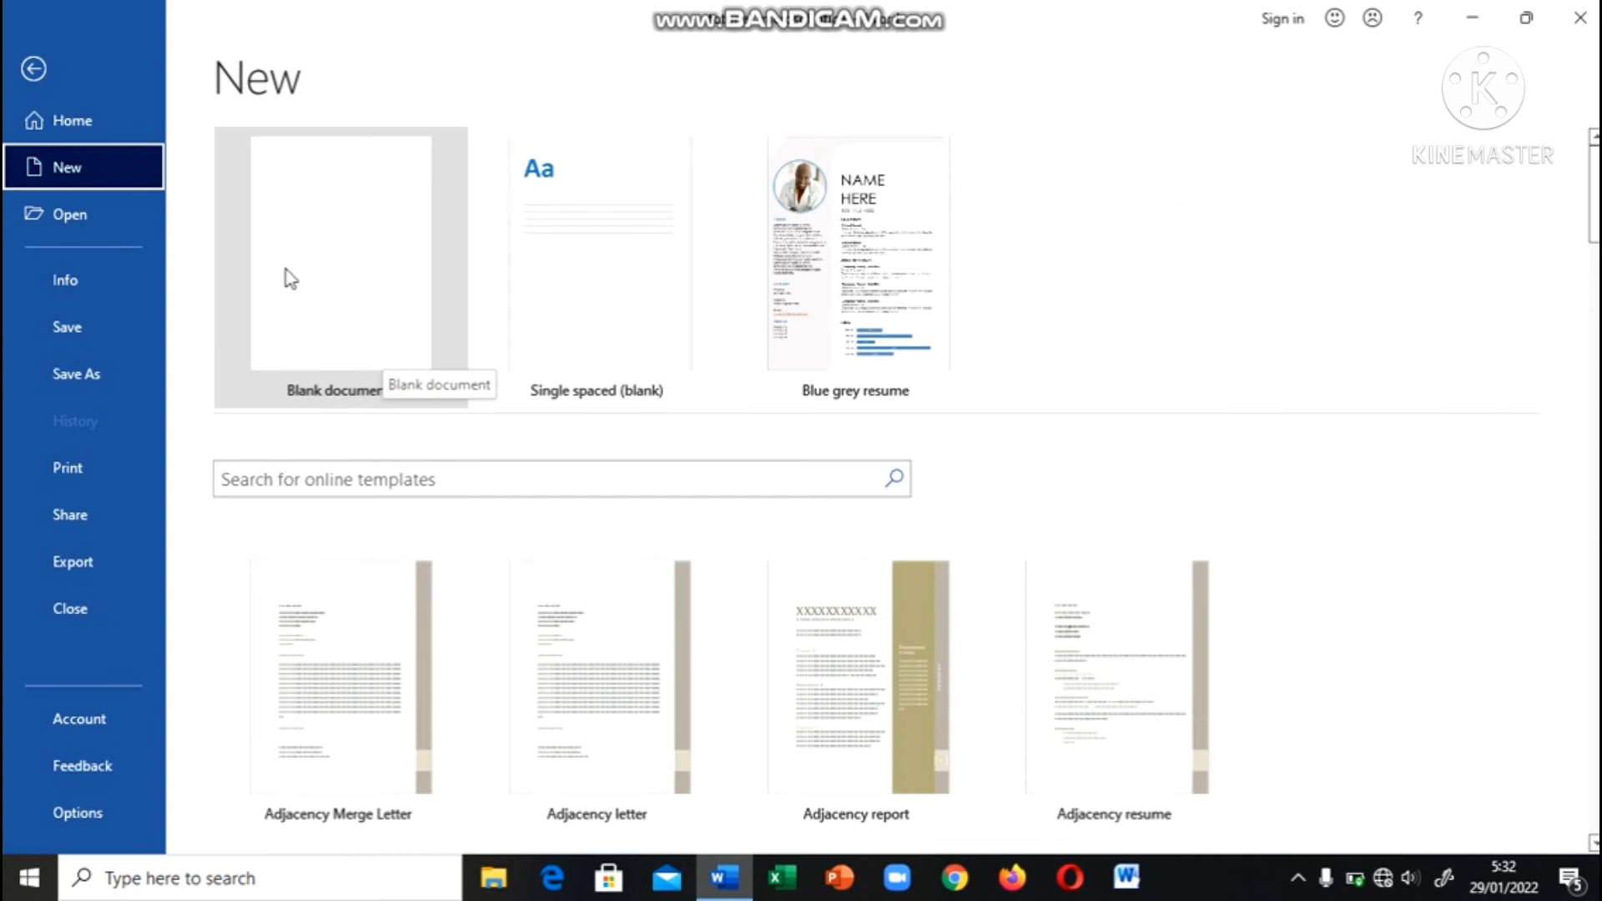
pyautogui.click(77, 219)
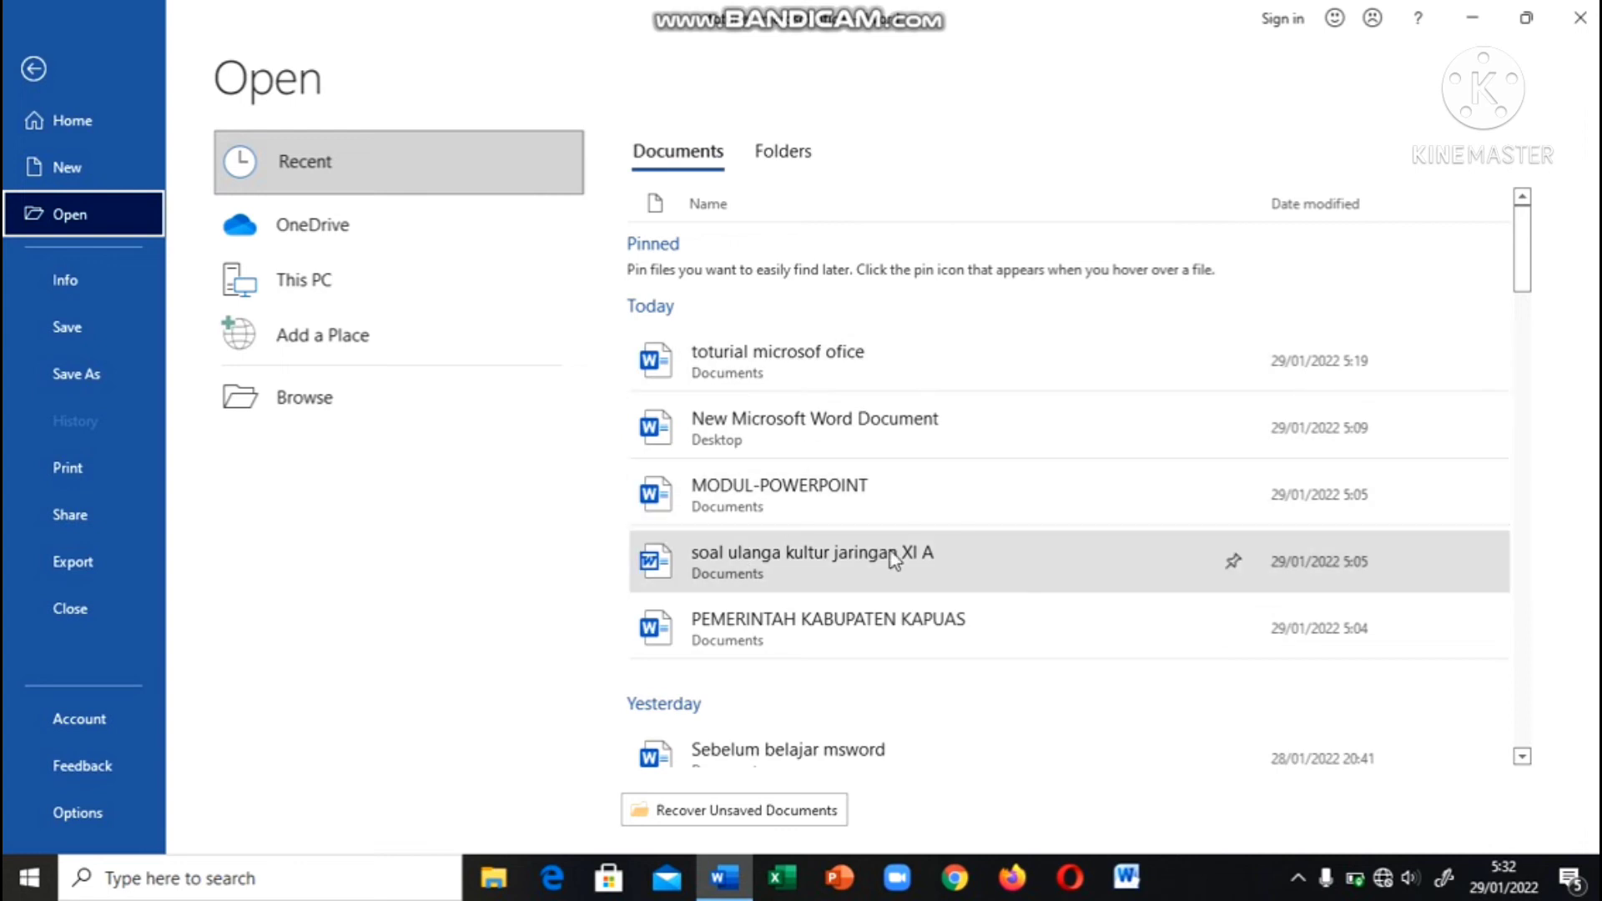
pyautogui.click(81, 290)
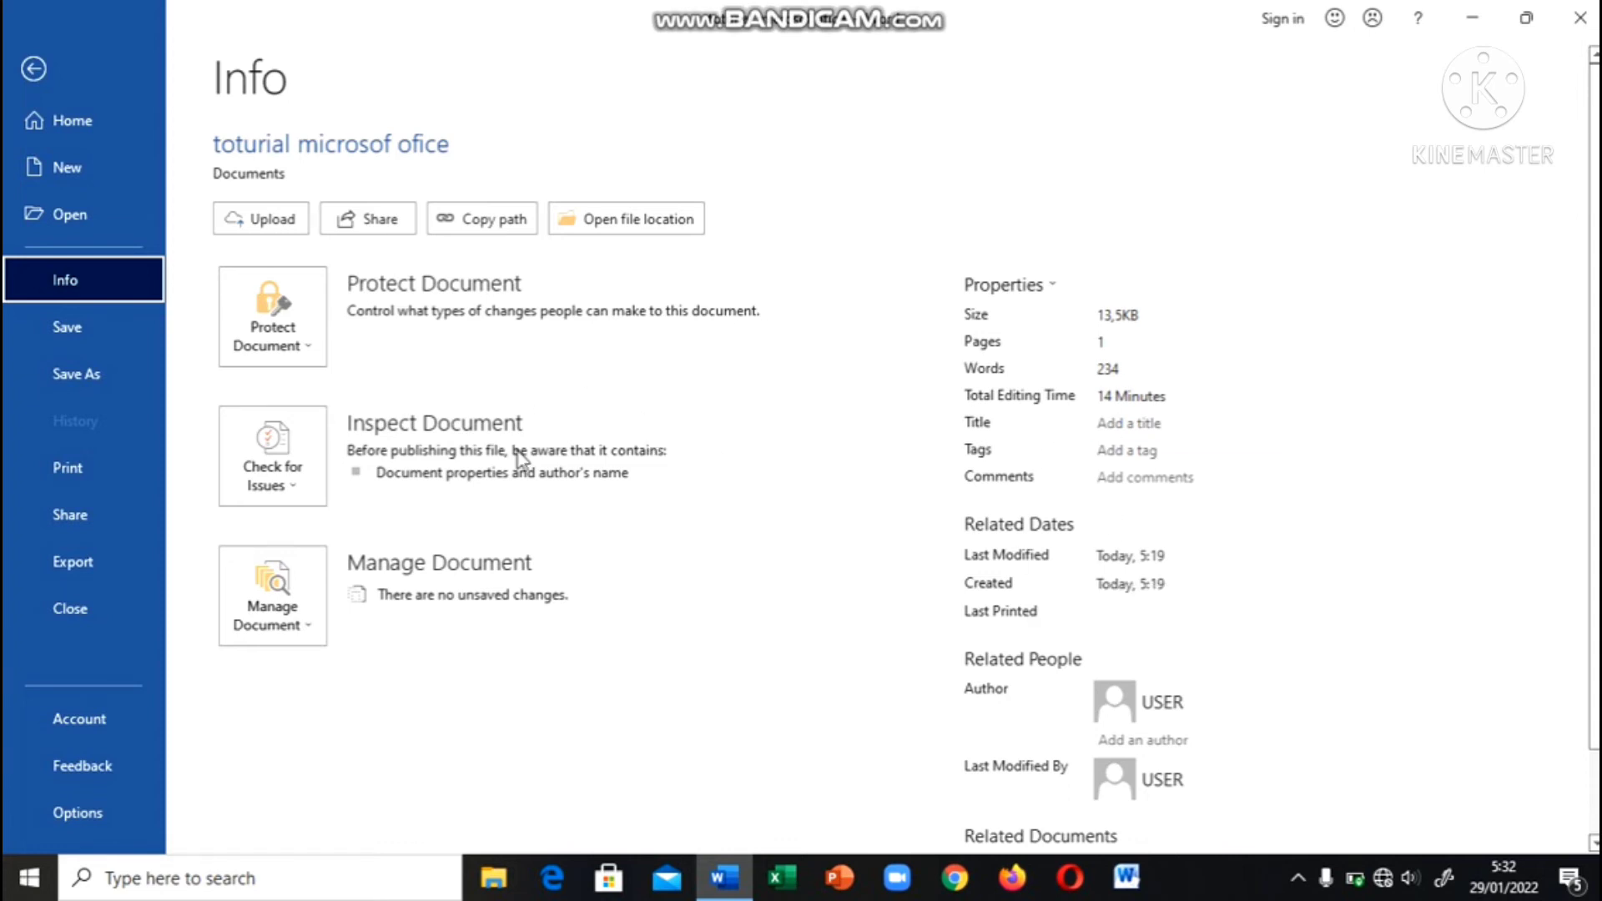
pyautogui.moveTo(525, 479)
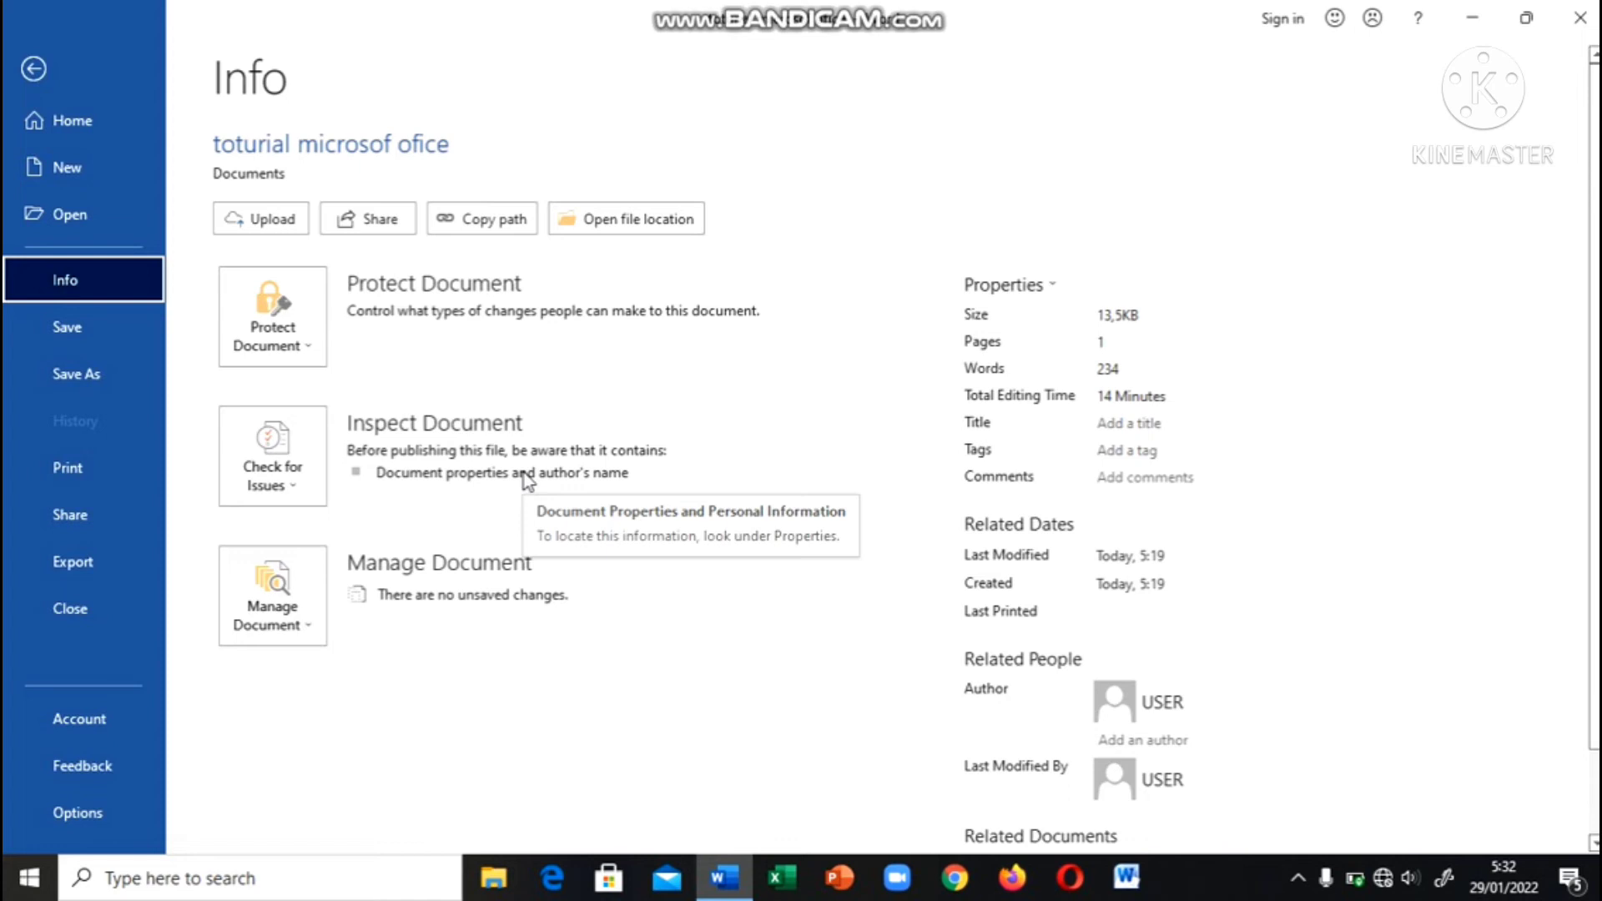
pyautogui.click(94, 329)
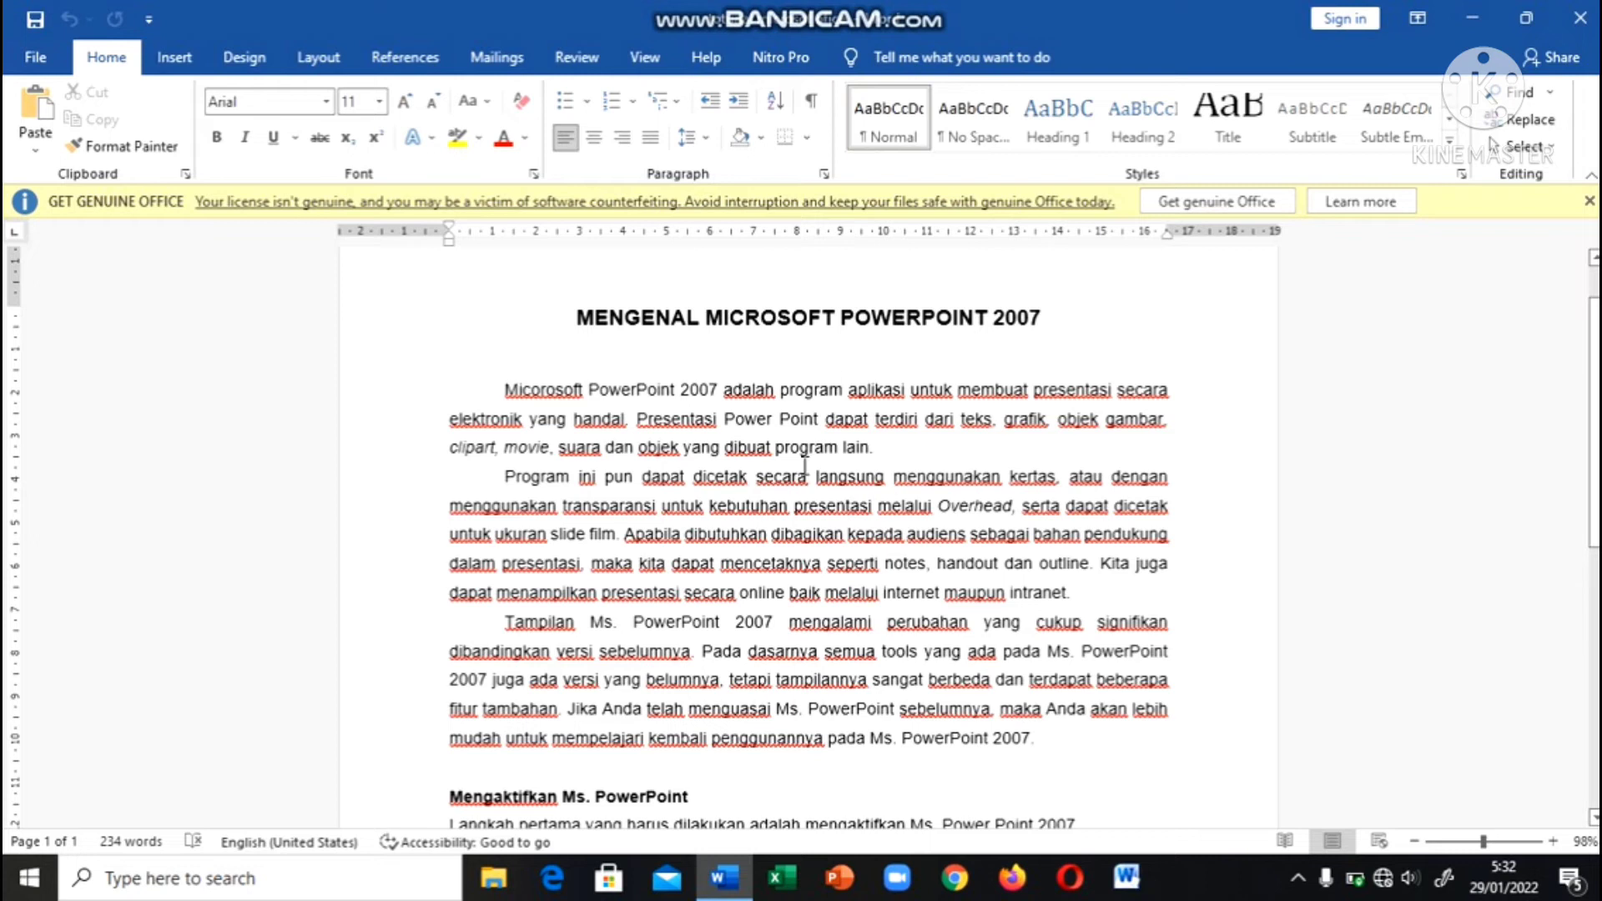
# Look through the Save As locations and the print settings with preview, and return to the document.
pyautogui.click(33, 57)
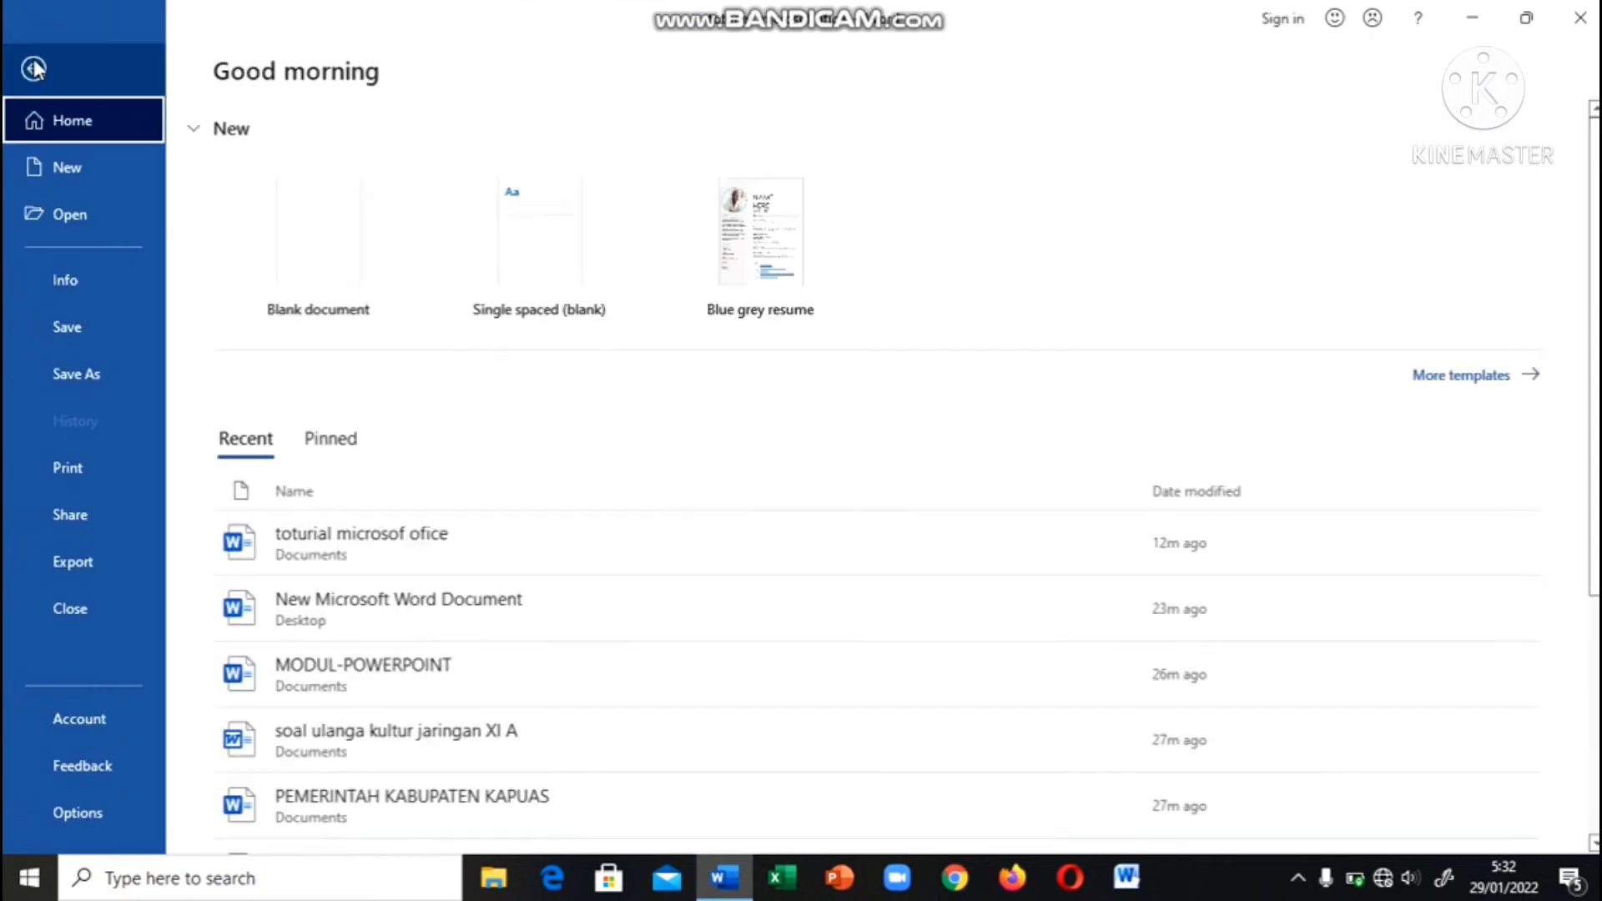
pyautogui.click(69, 376)
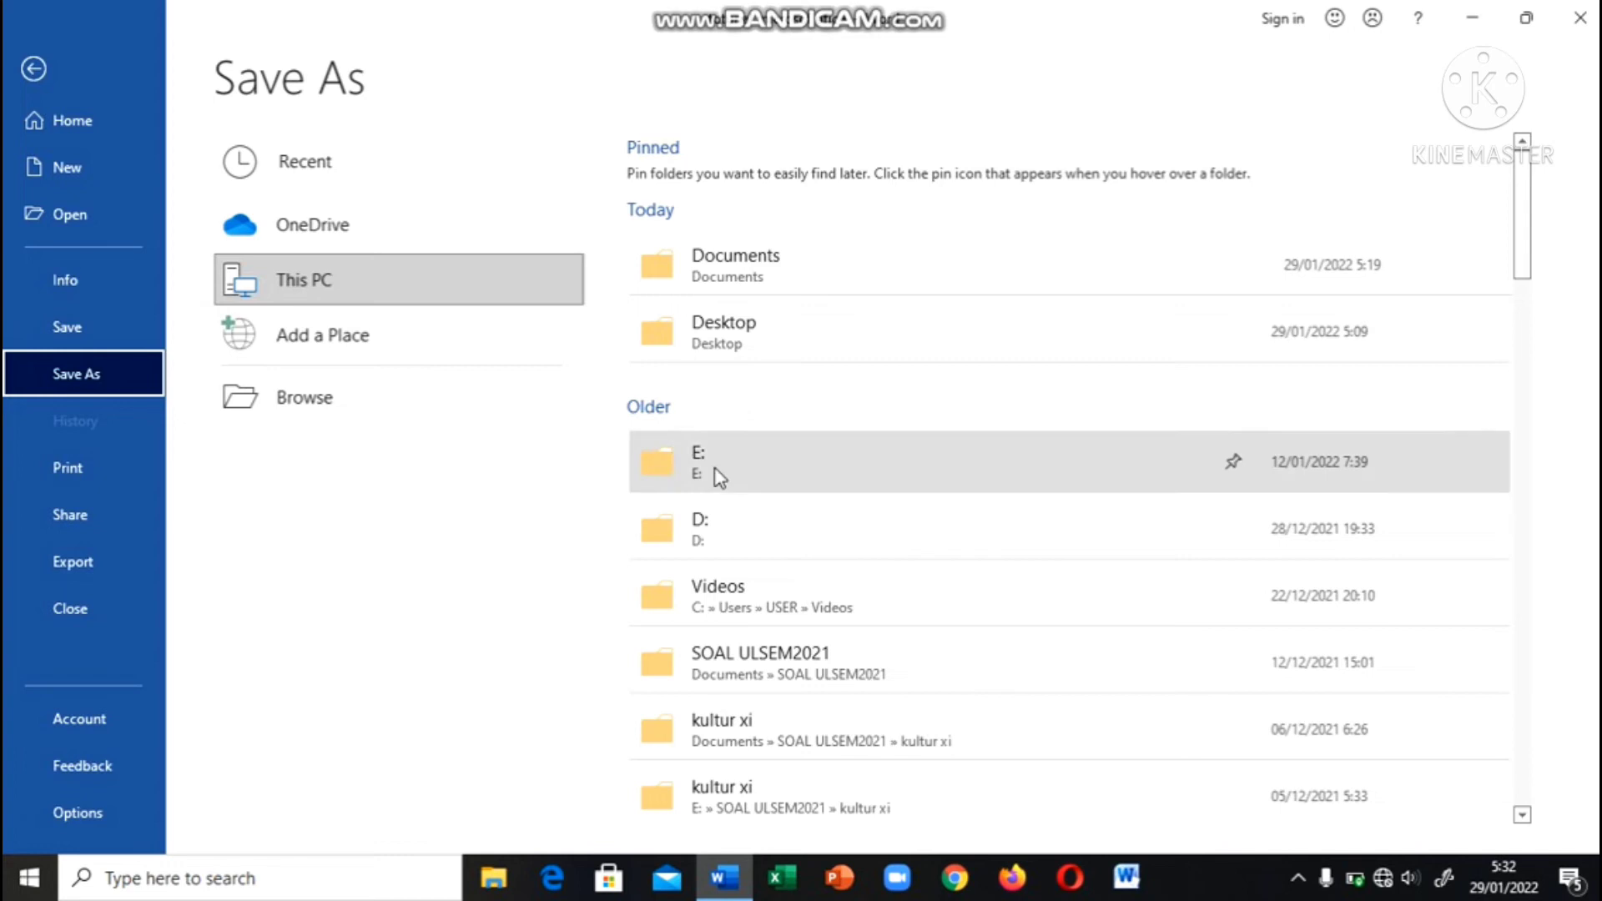
pyautogui.scroll(-3, 717, 477)
pyautogui.scroll(3, 715, 467)
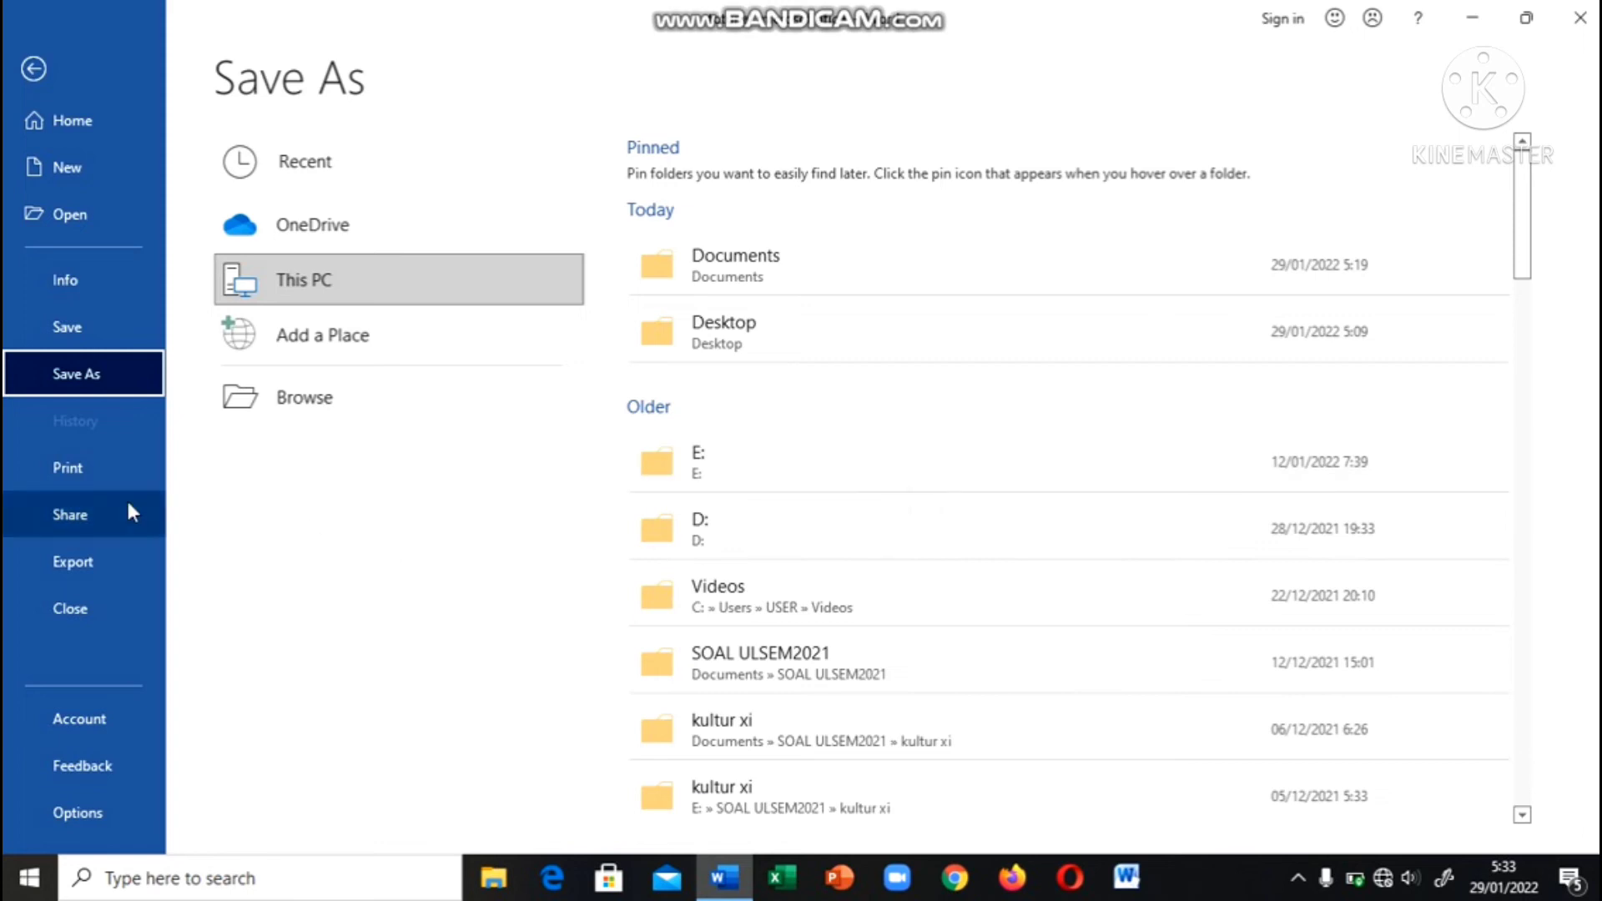
pyautogui.click(85, 477)
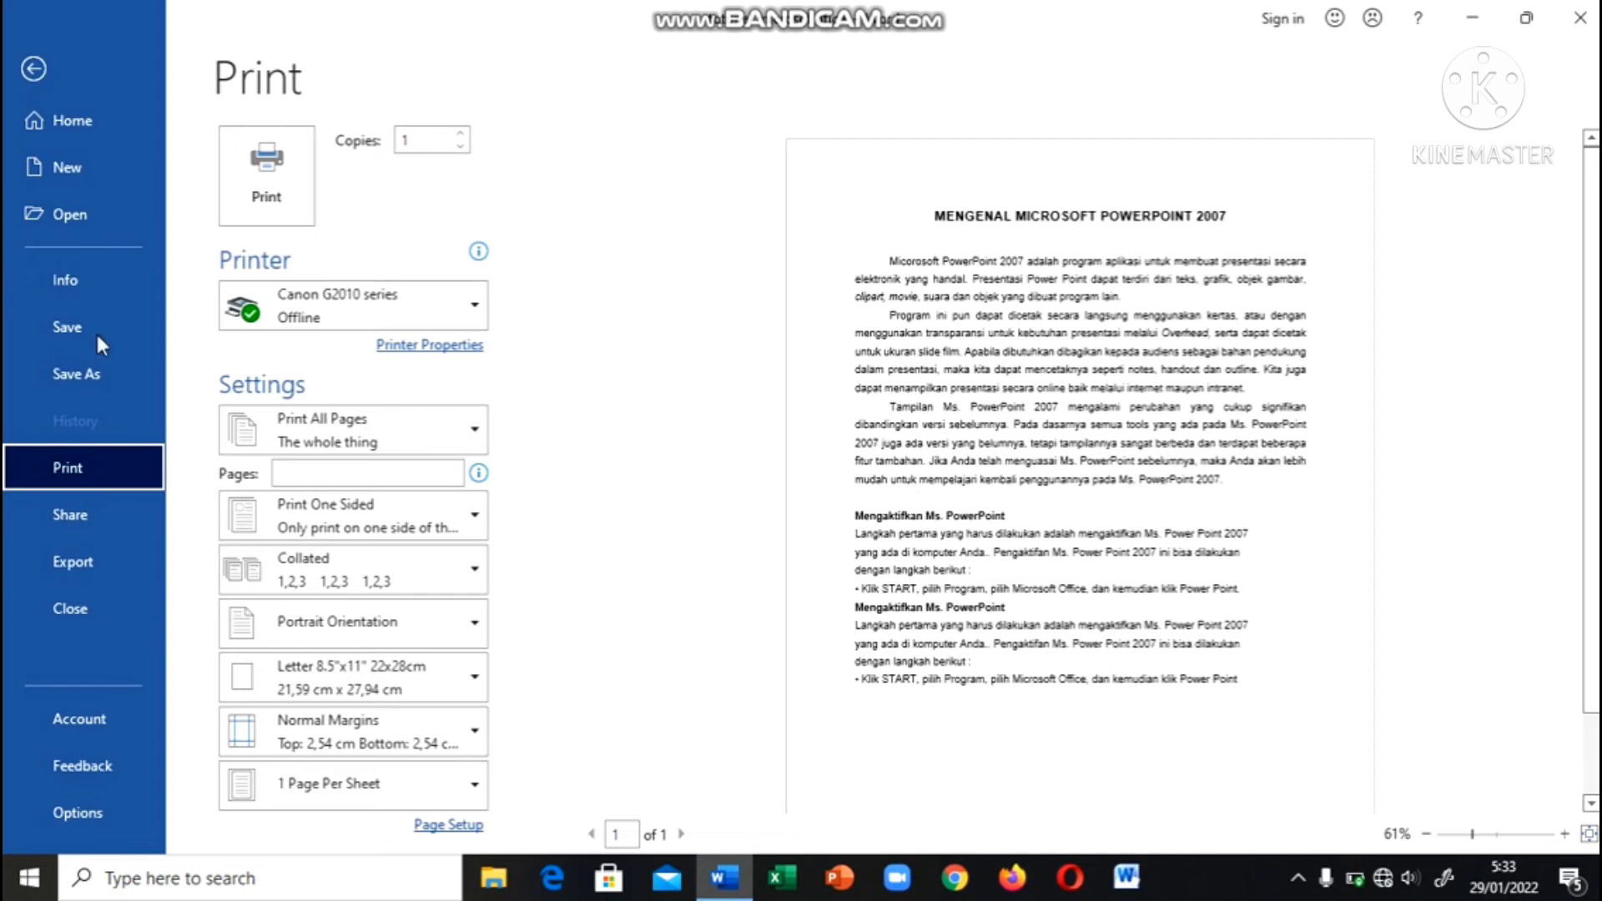
pyautogui.click(34, 70)
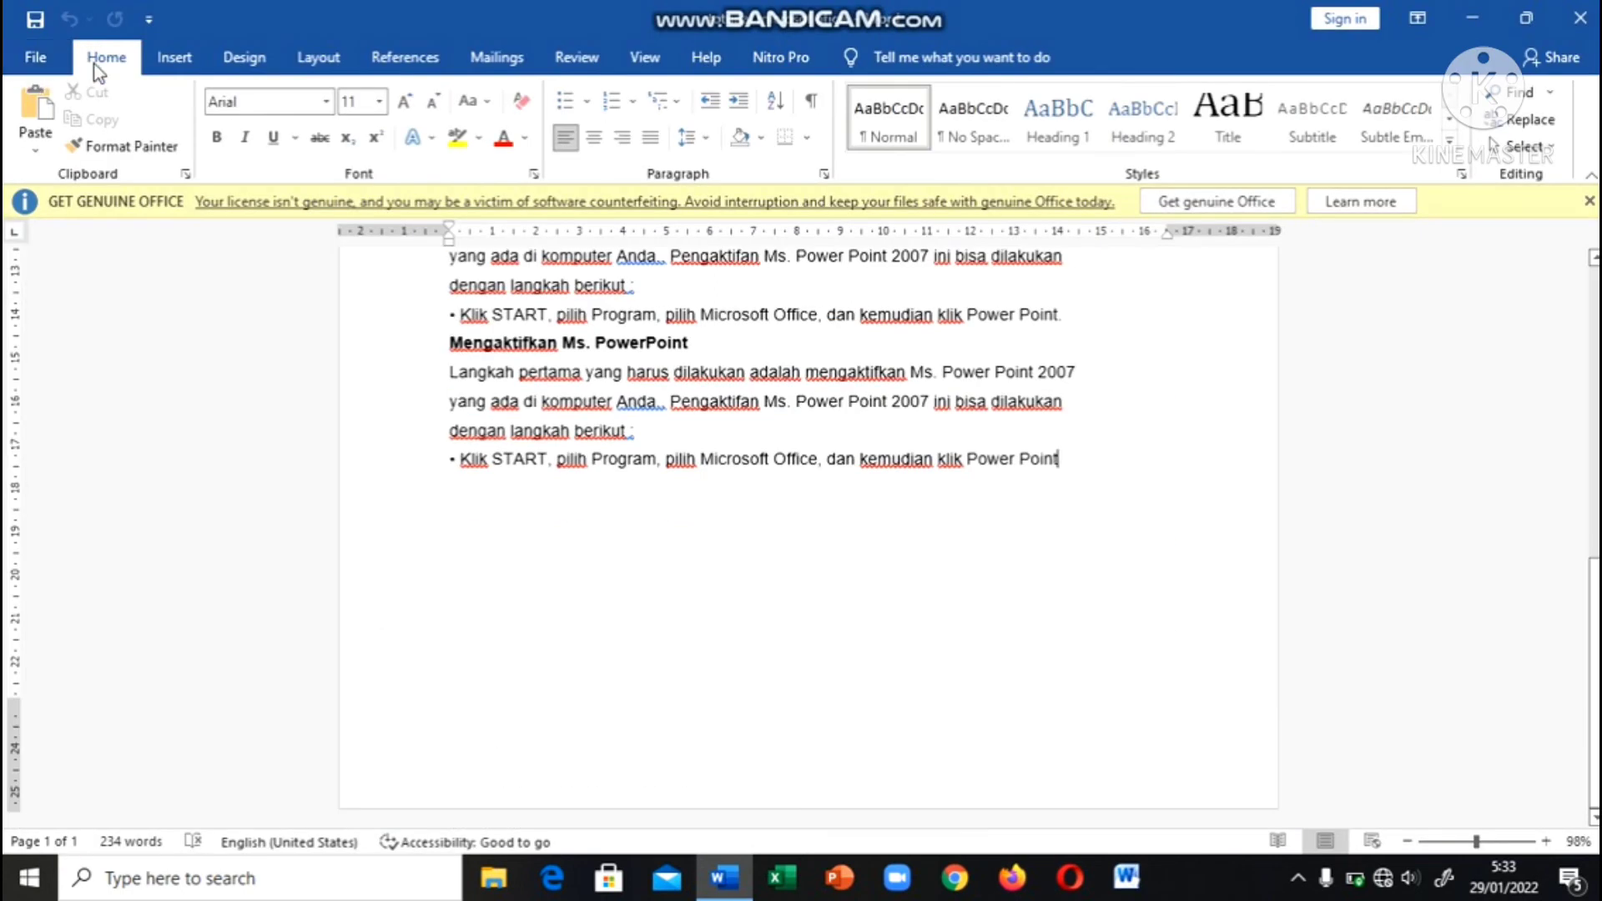
# Activate Format Painter on the last bullet line and cancel it.
pyautogui.click(121, 146)
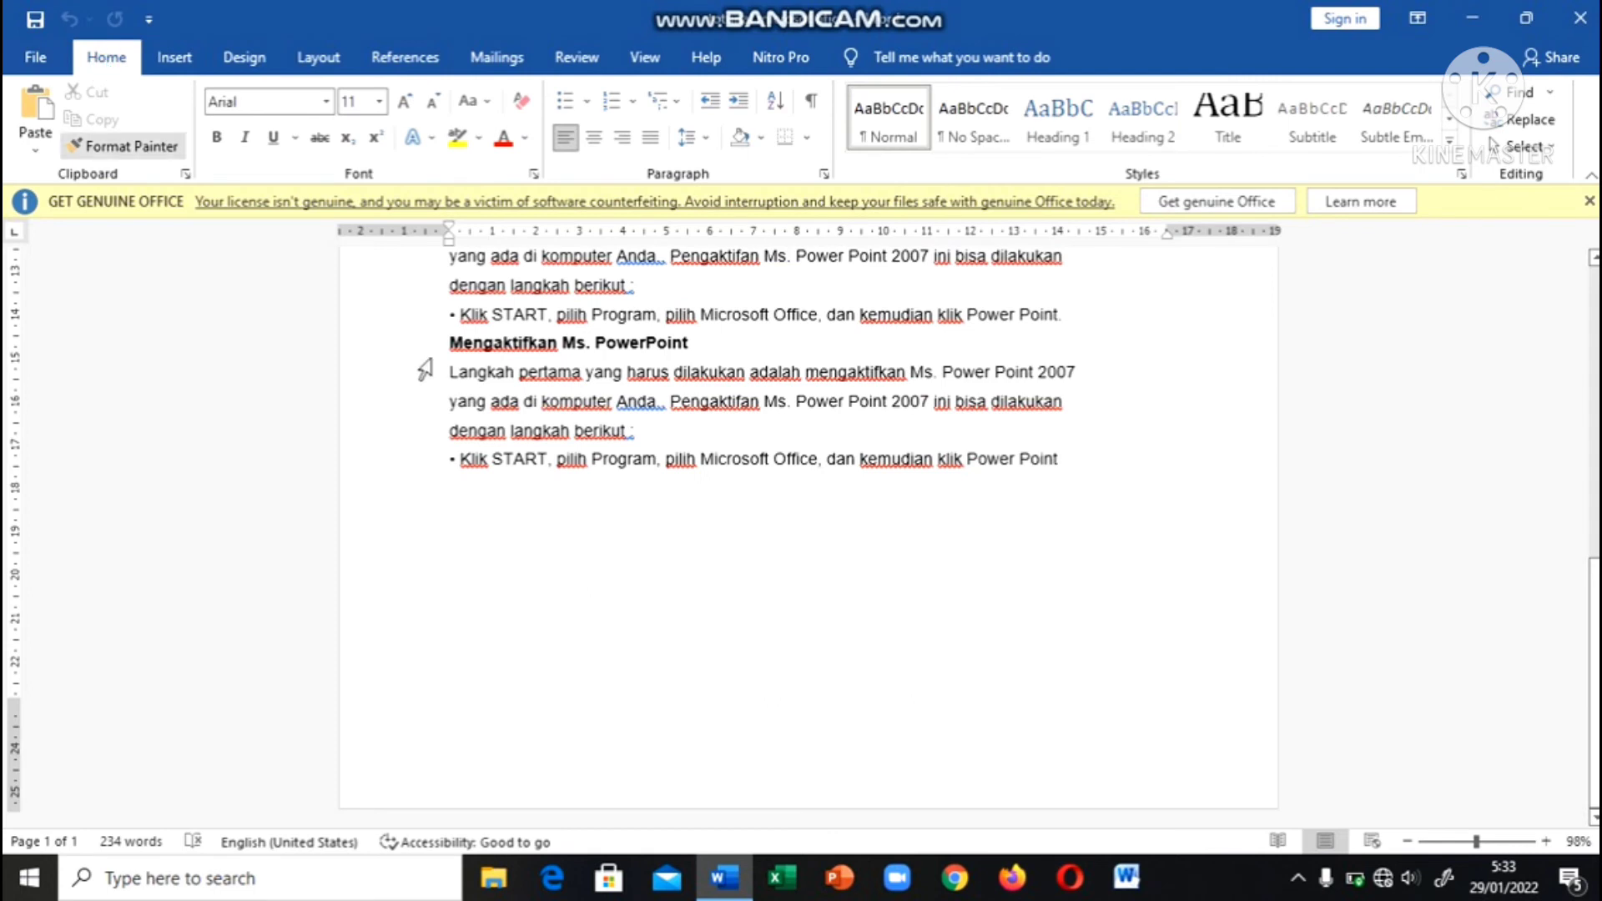
pyautogui.press('Escape')
# Select the whole document text, browse the available fonts, and set the font size to 12.
pyautogui.scroll(10, 425, 368)
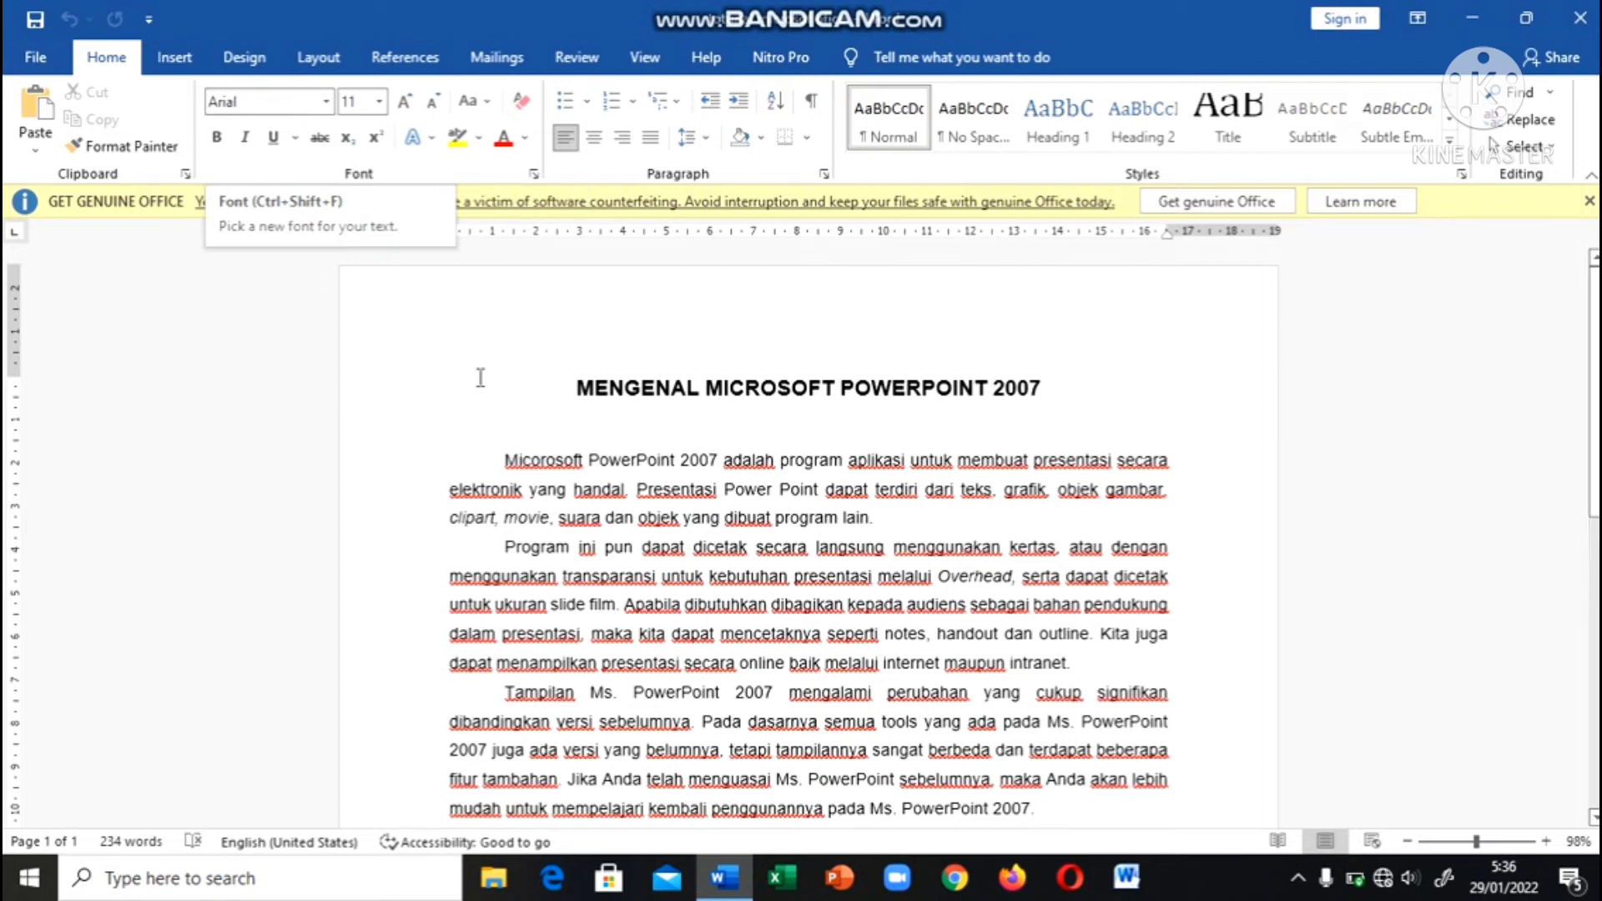
pyautogui.click(587, 392)
pyautogui.moveTo(586, 392); pyautogui.dragTo(1129, 593)
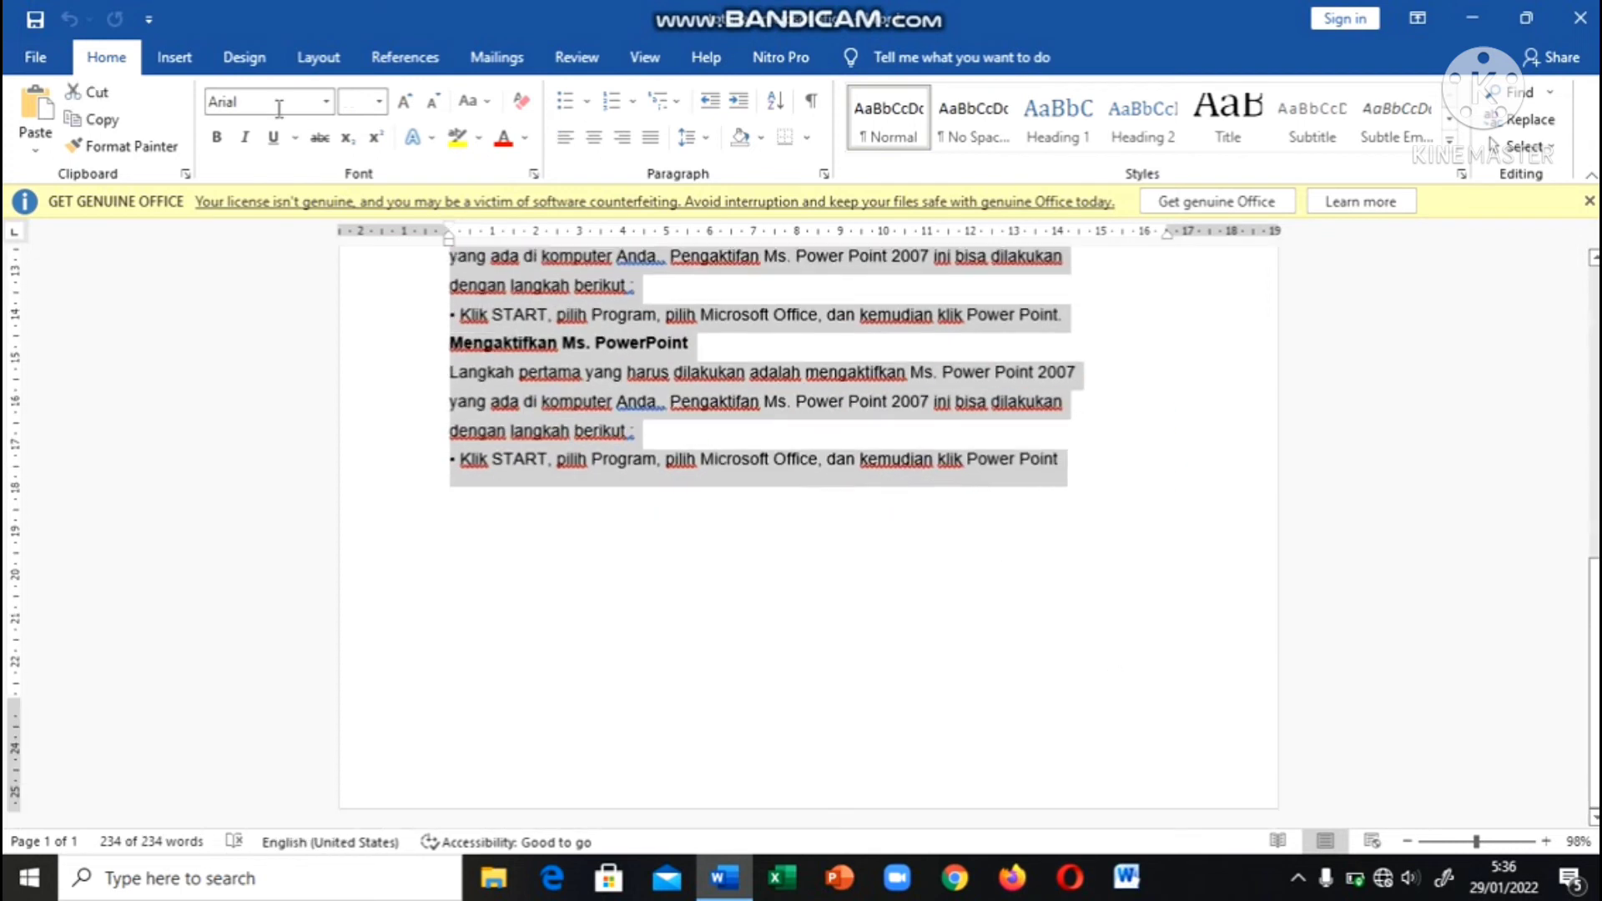
pyautogui.click(325, 107)
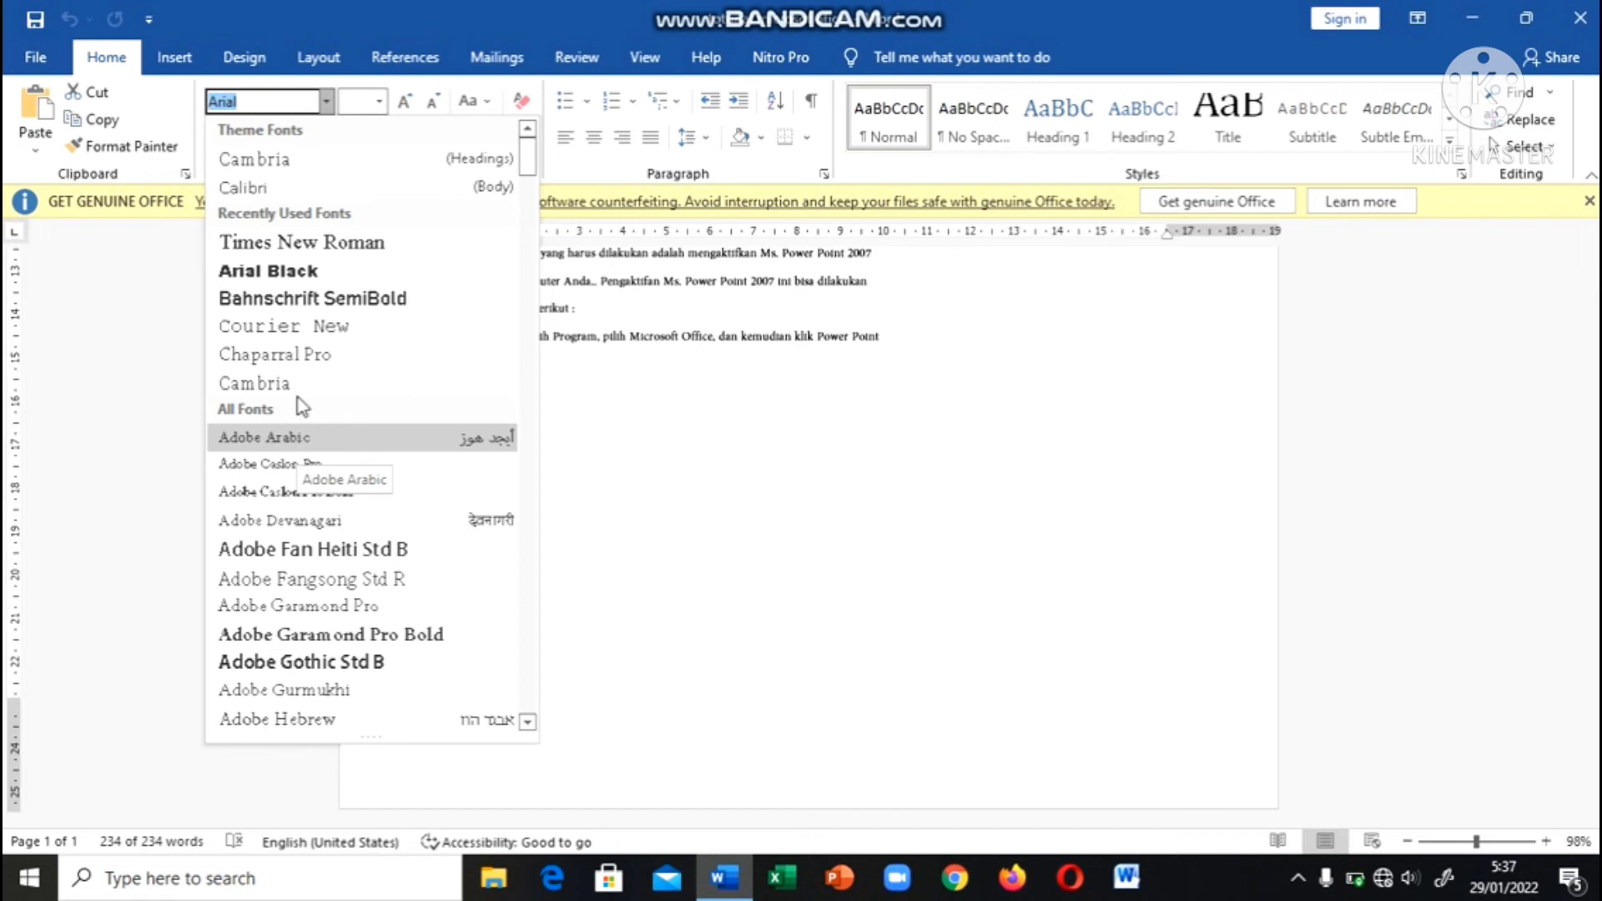
pyautogui.click(327, 103)
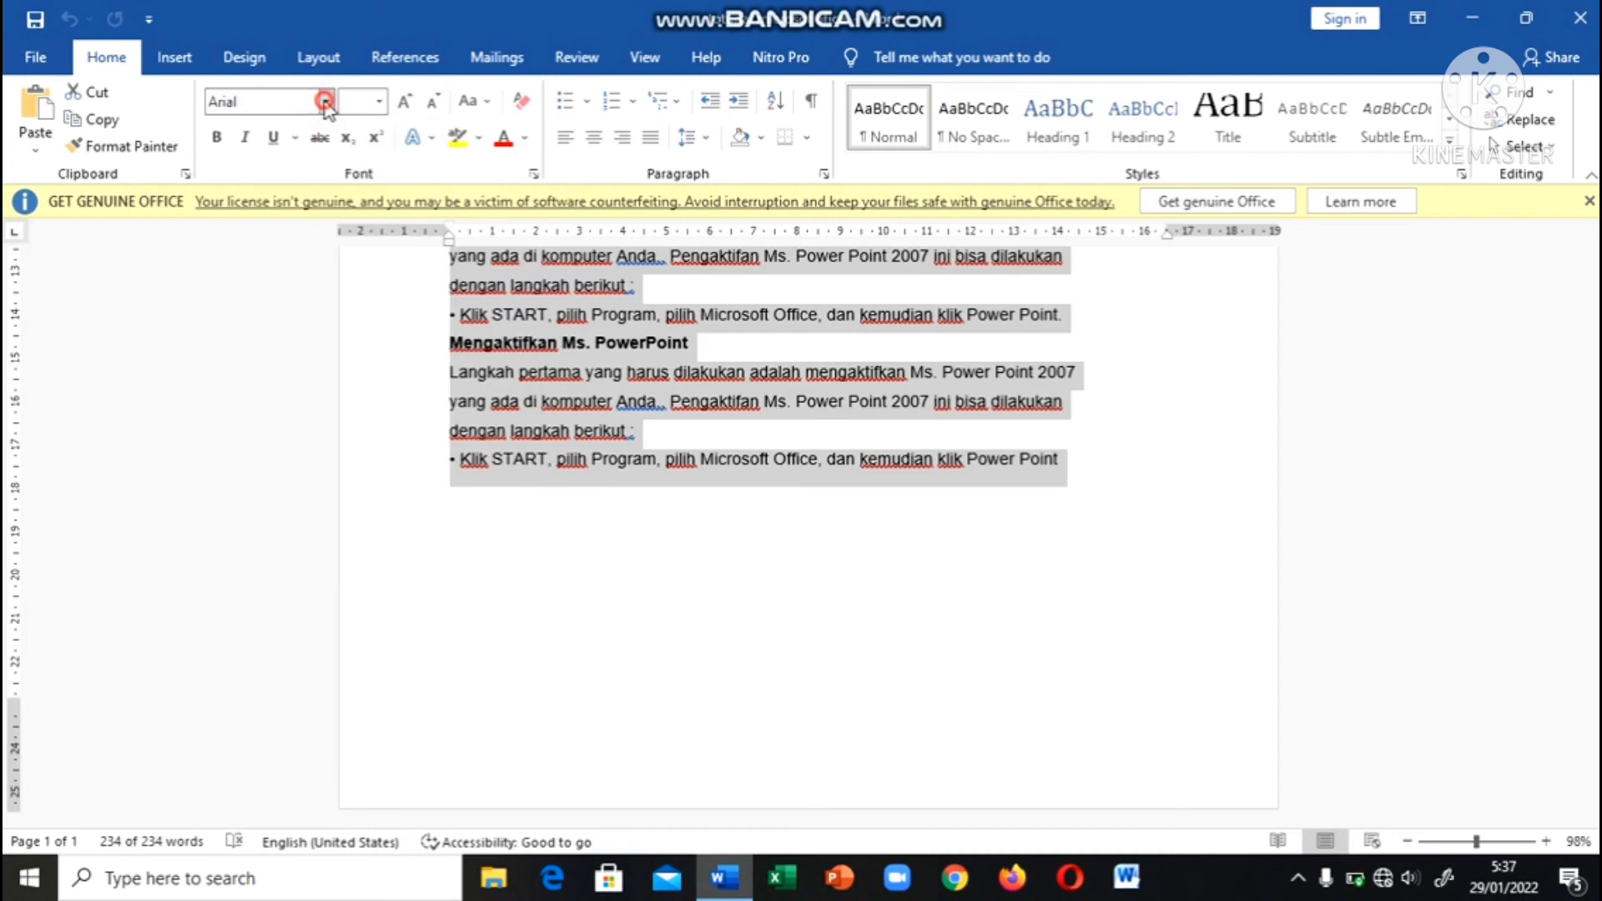
pyautogui.click(382, 104)
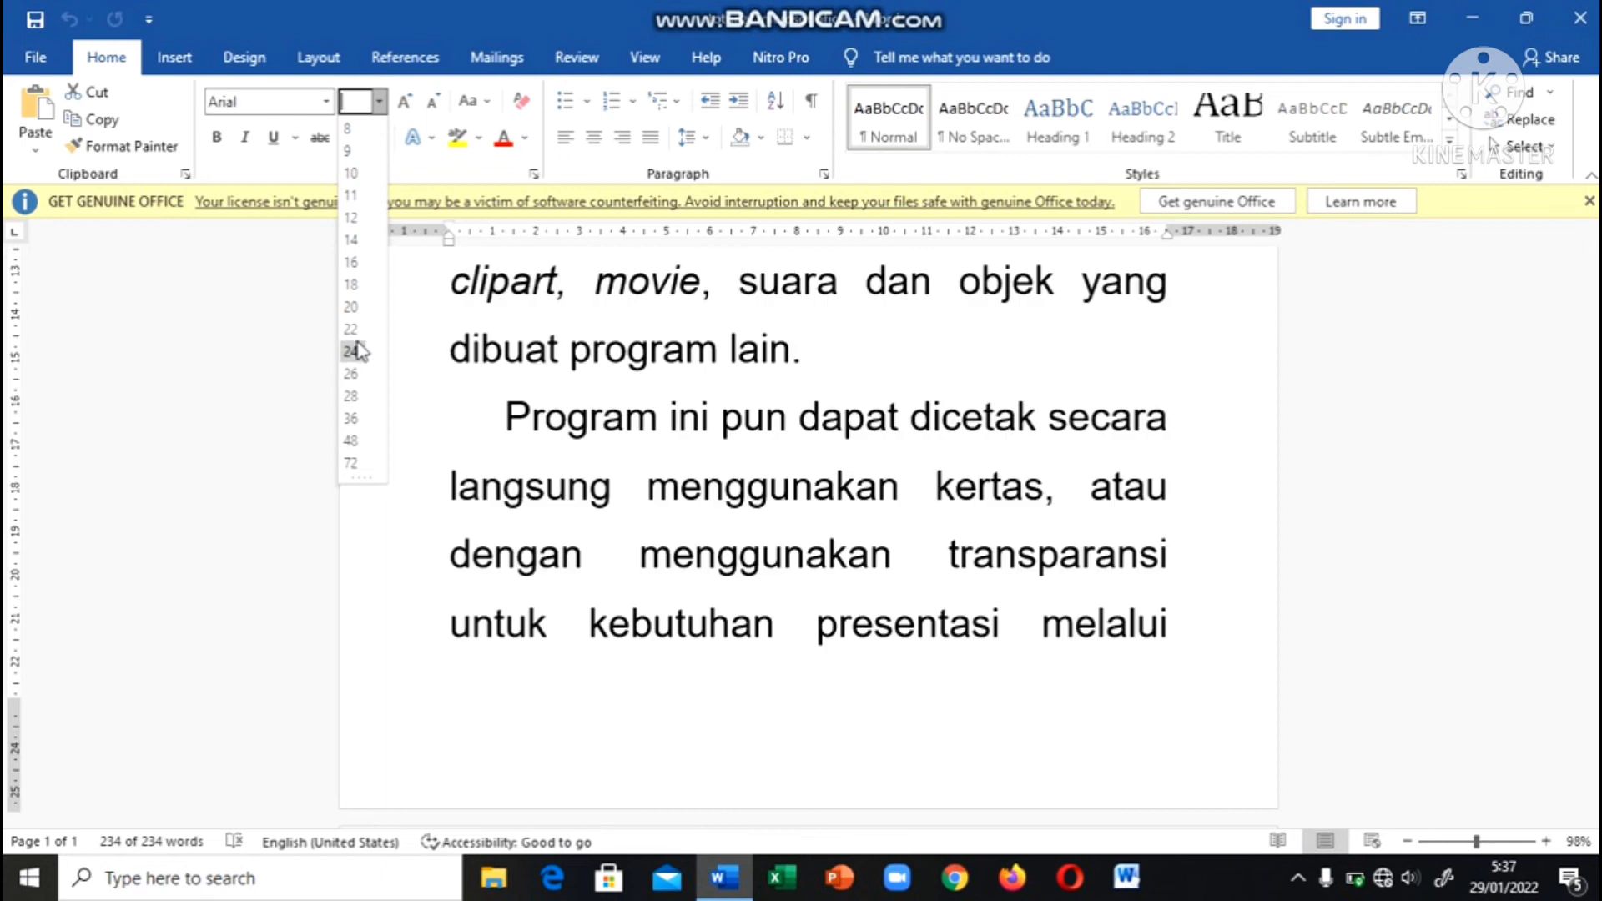
pyautogui.click(352, 218)
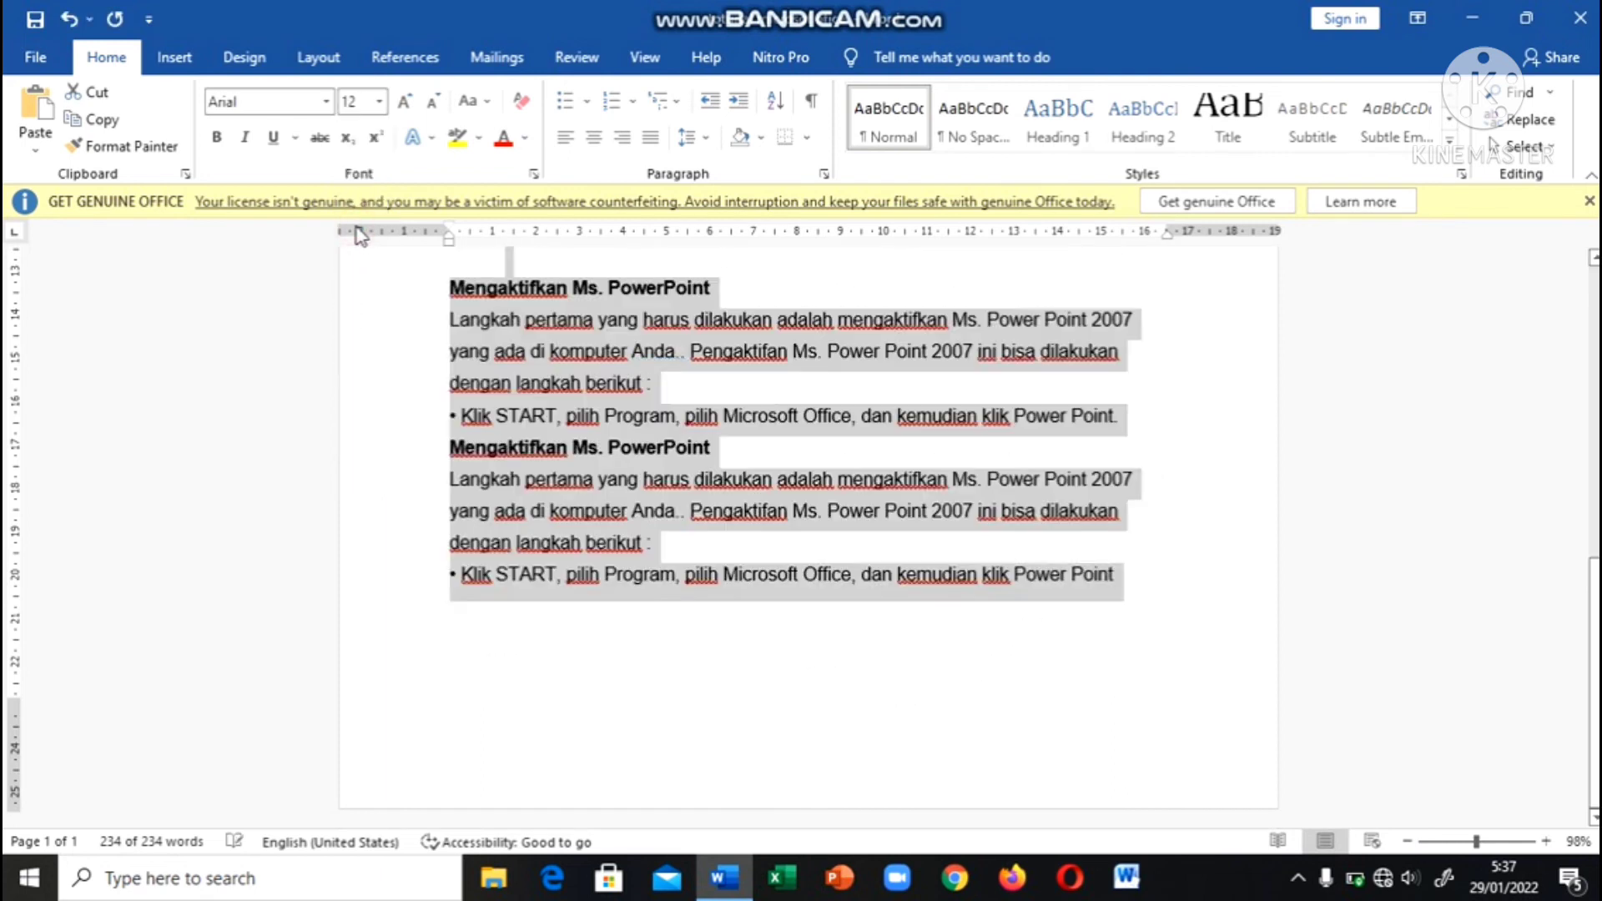
pyautogui.click(459, 354)
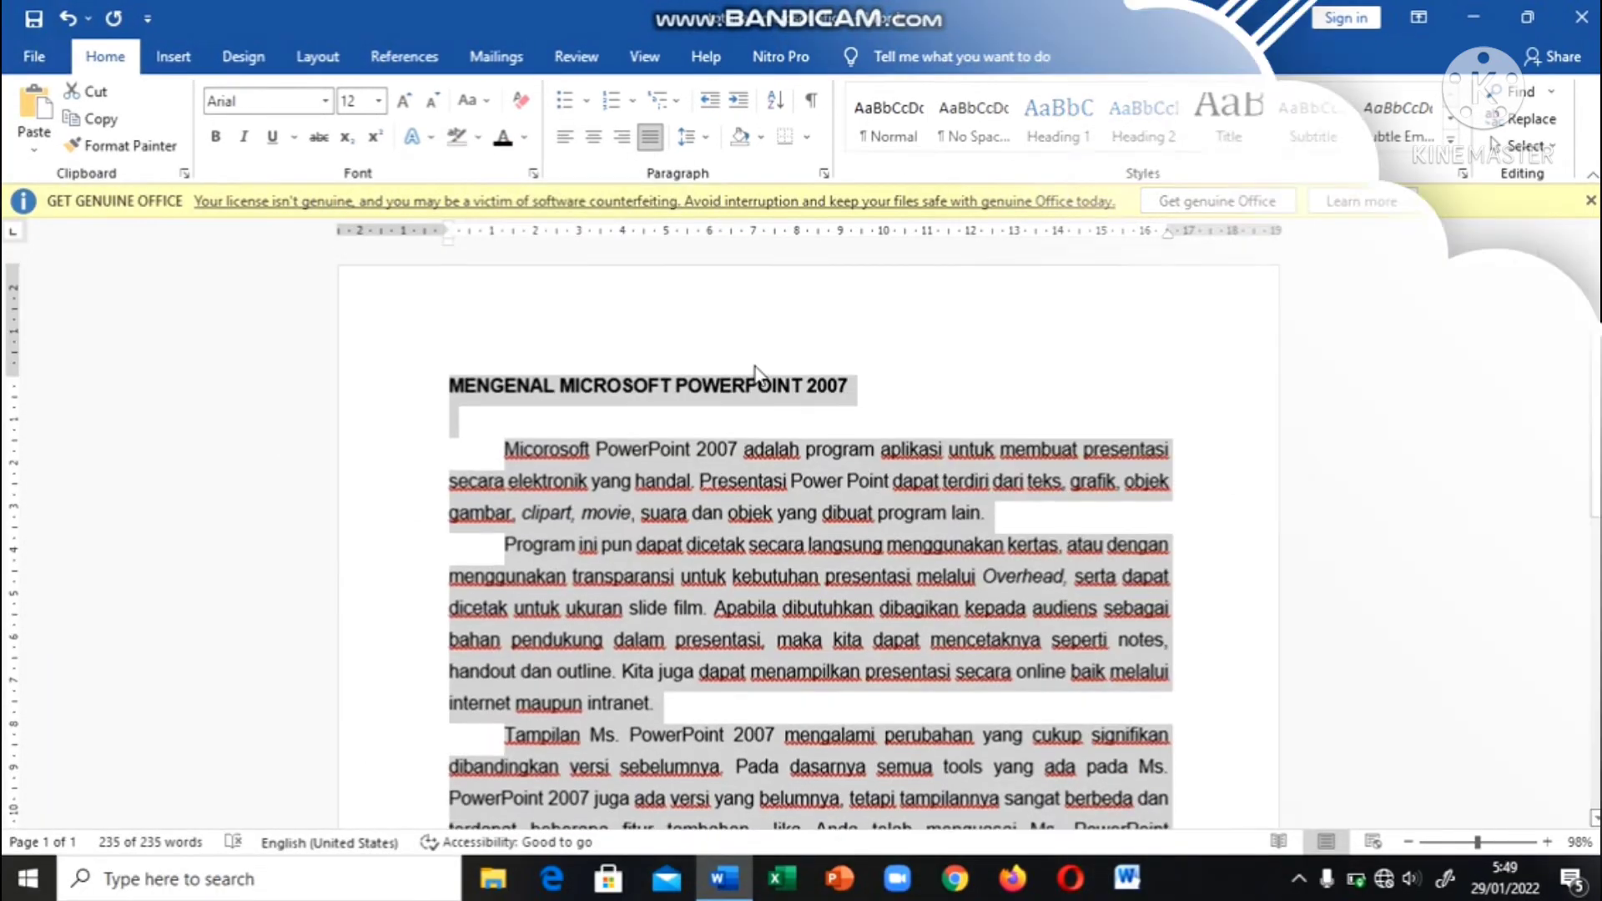
# Deselect the text and view the line spacing options for the title paragraph.
pyautogui.scroll(-2, 754, 372)
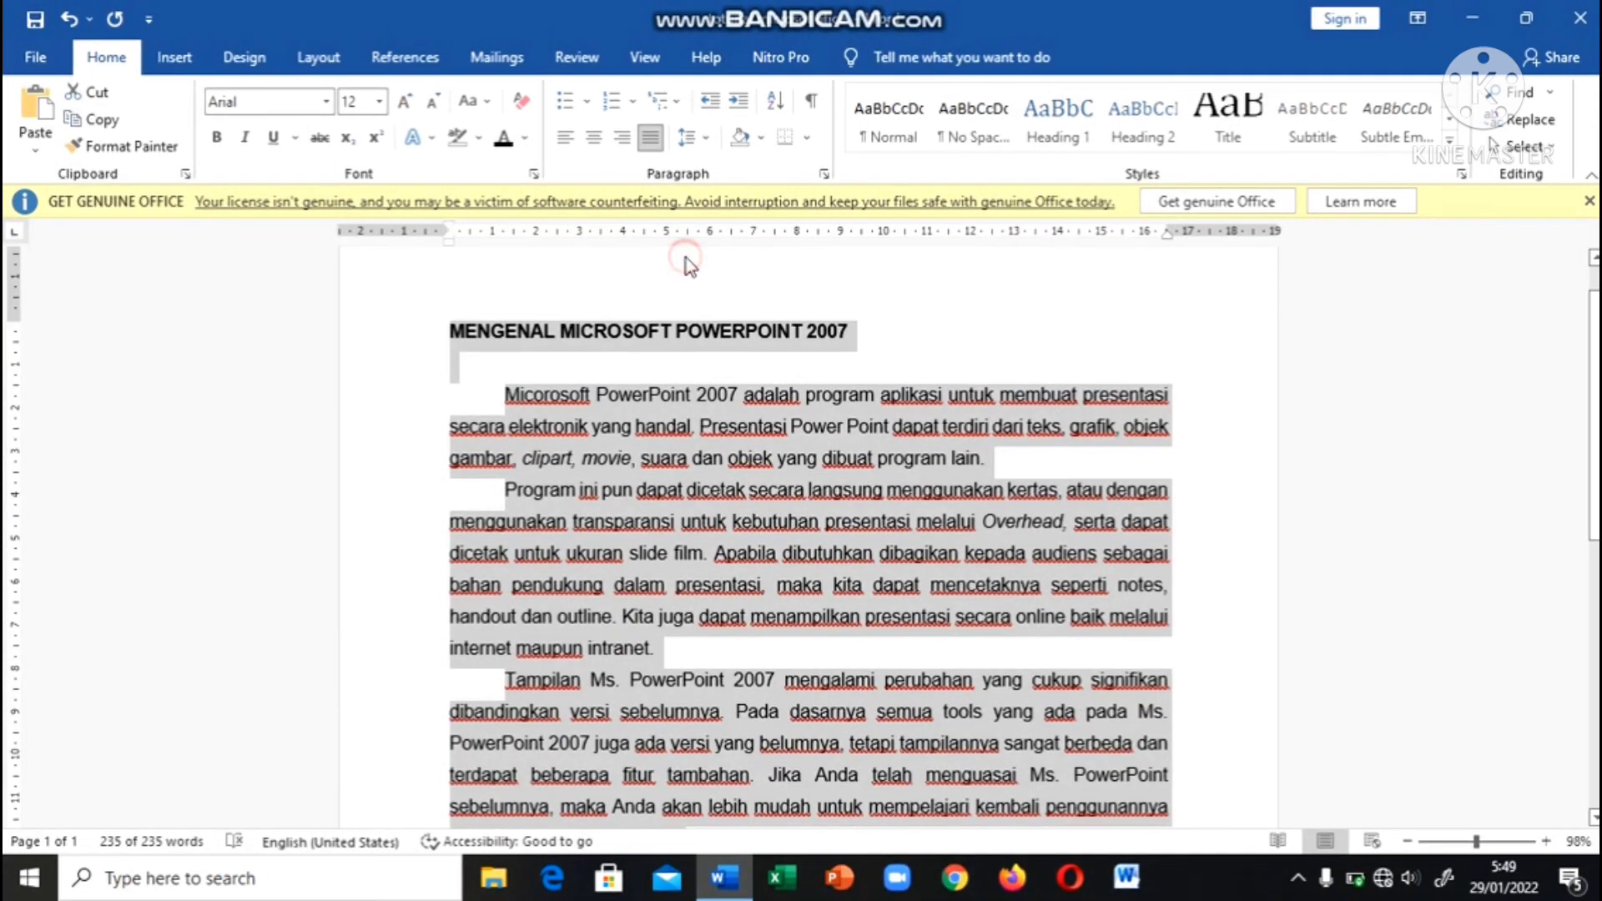
pyautogui.click(686, 258)
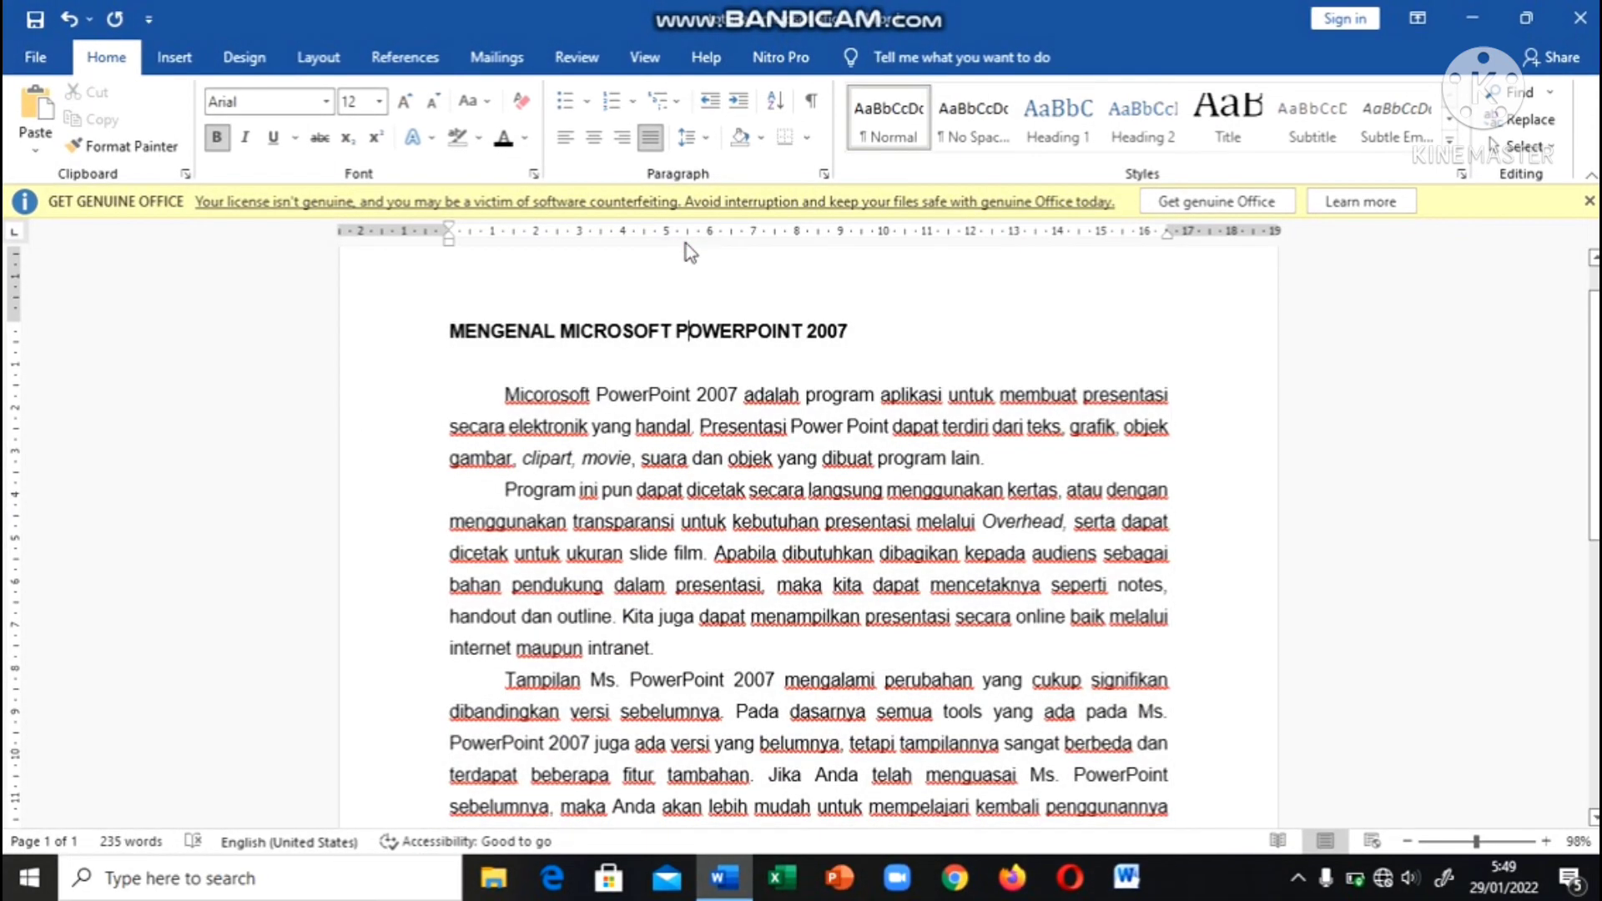
pyautogui.click(706, 142)
pyautogui.click(706, 143)
pyautogui.click(712, 144)
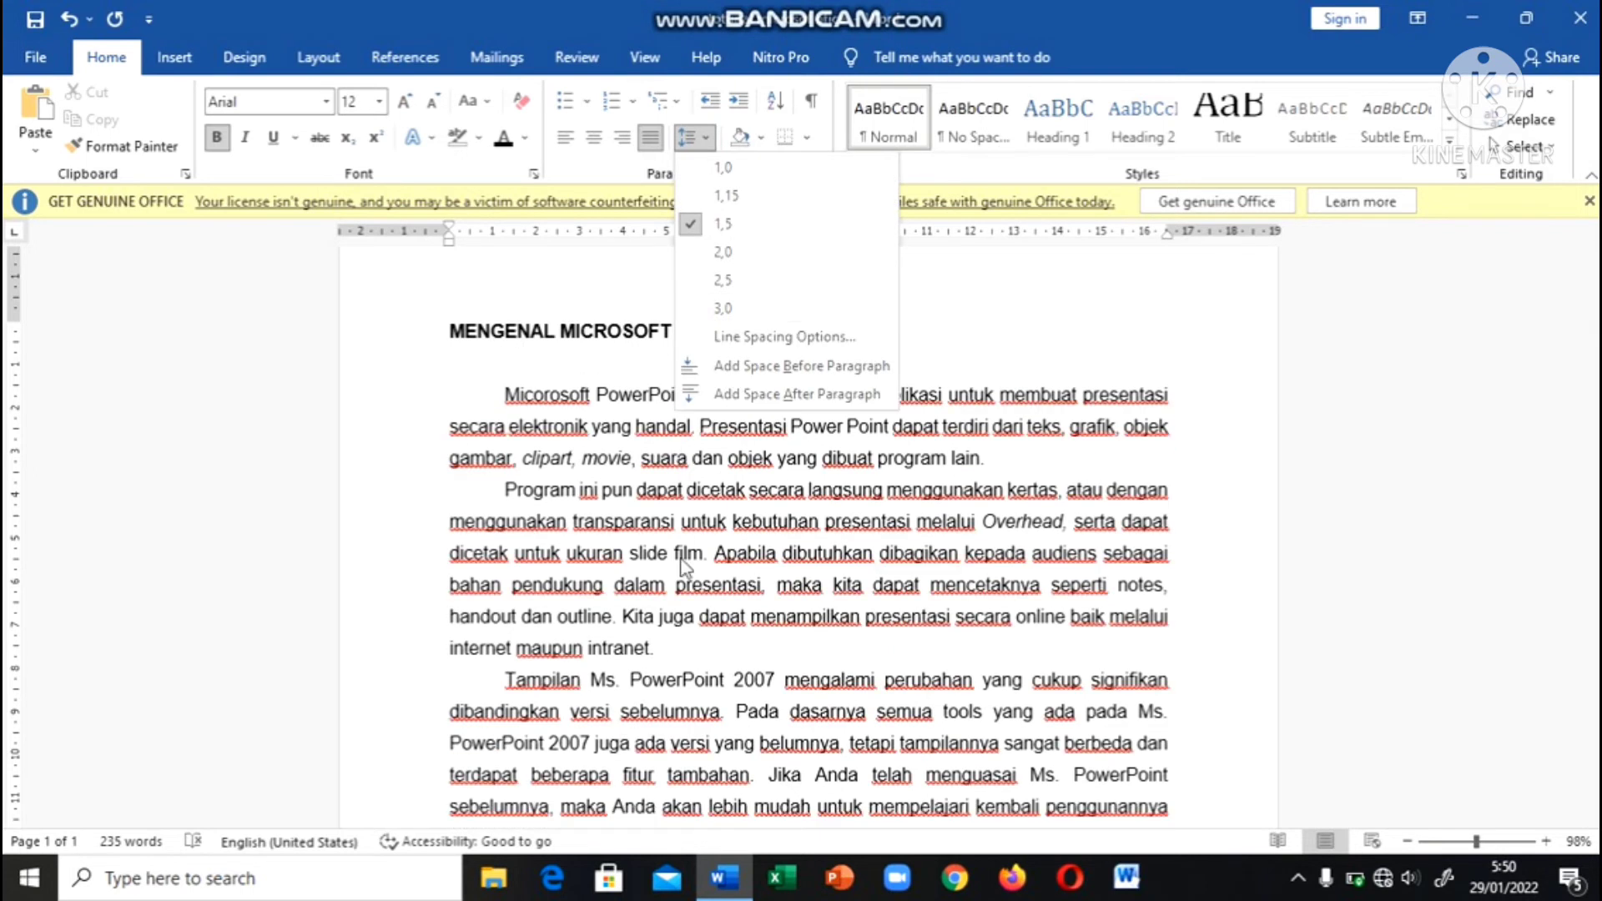
pyautogui.click(683, 563)
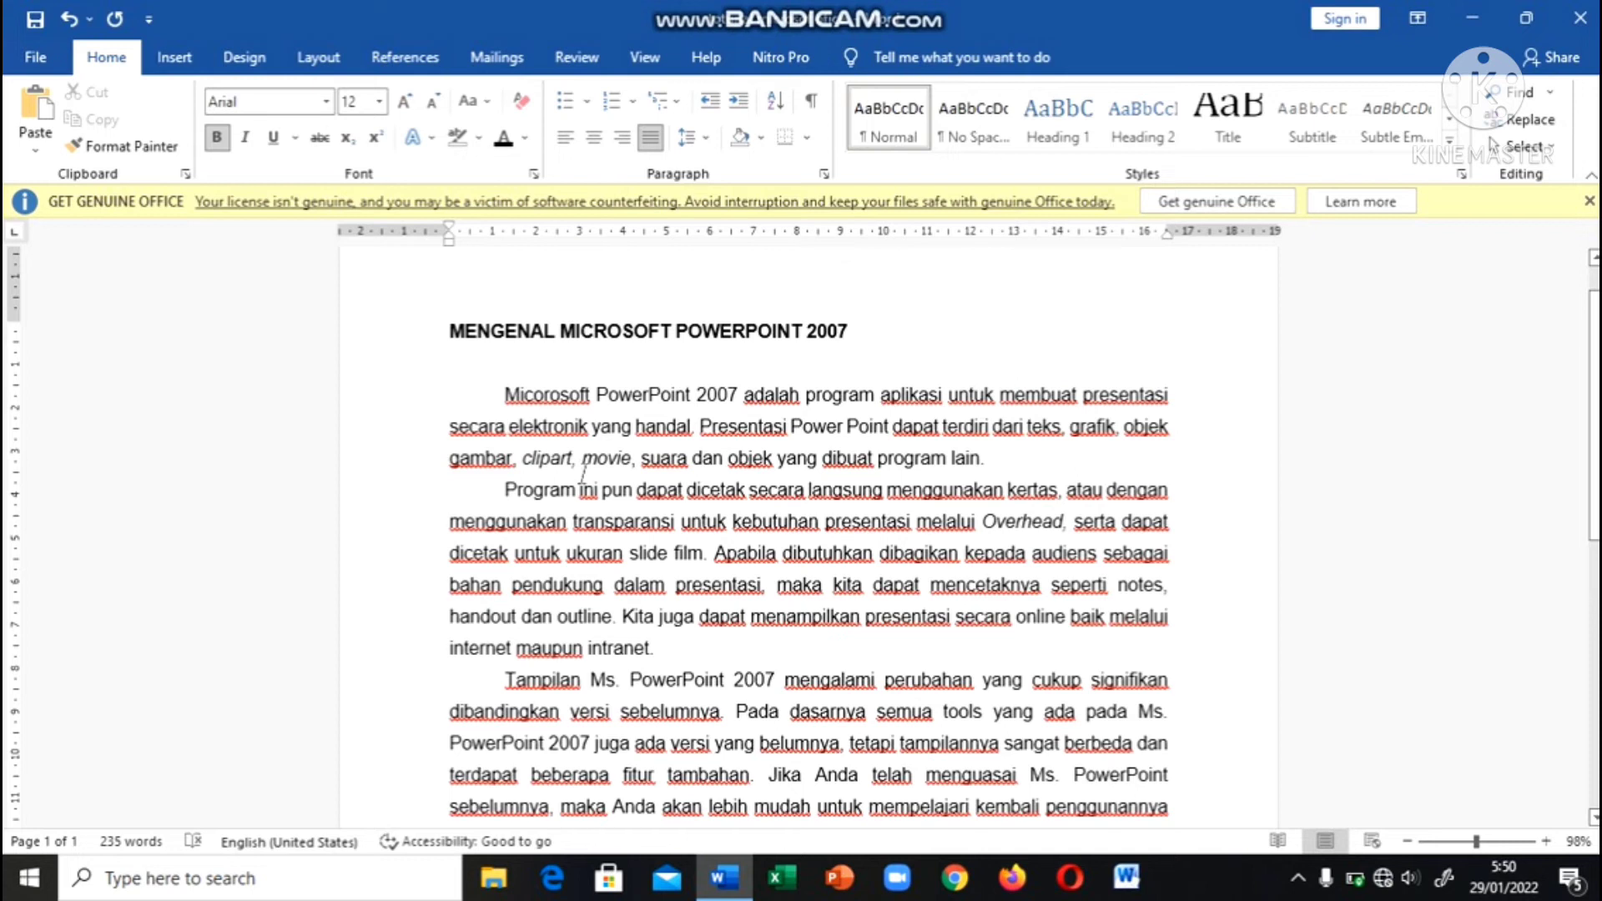
# Select the first two body paragraphs and preview line spacing values such as 3,0 on them.
pyautogui.moveTo(511, 399); pyautogui.dragTo(755, 651)
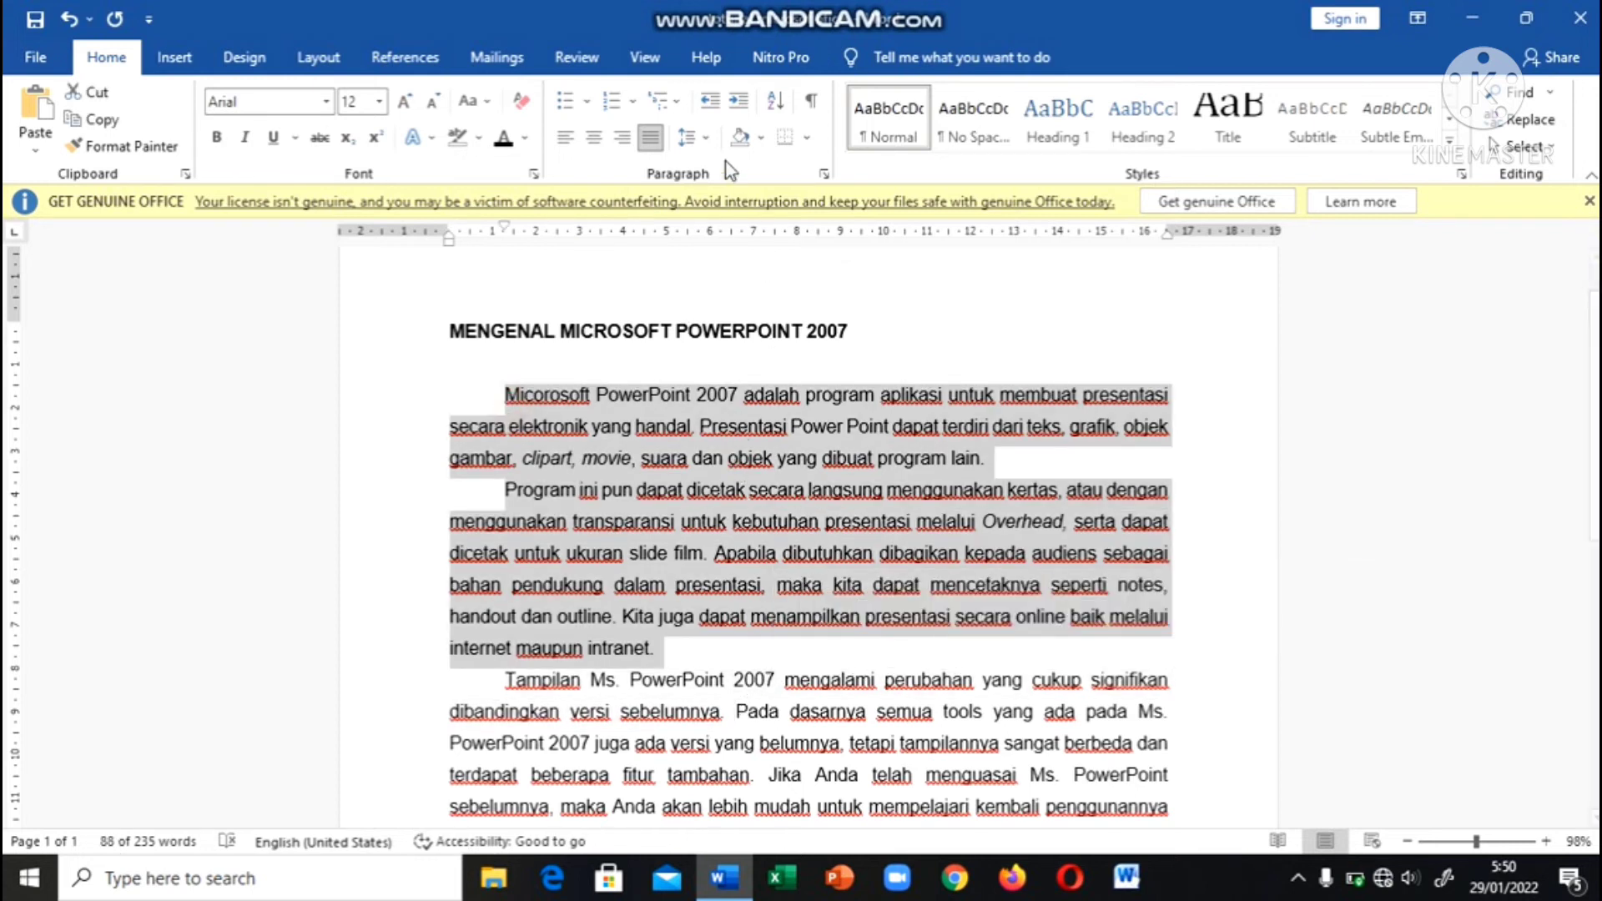
pyautogui.click(710, 145)
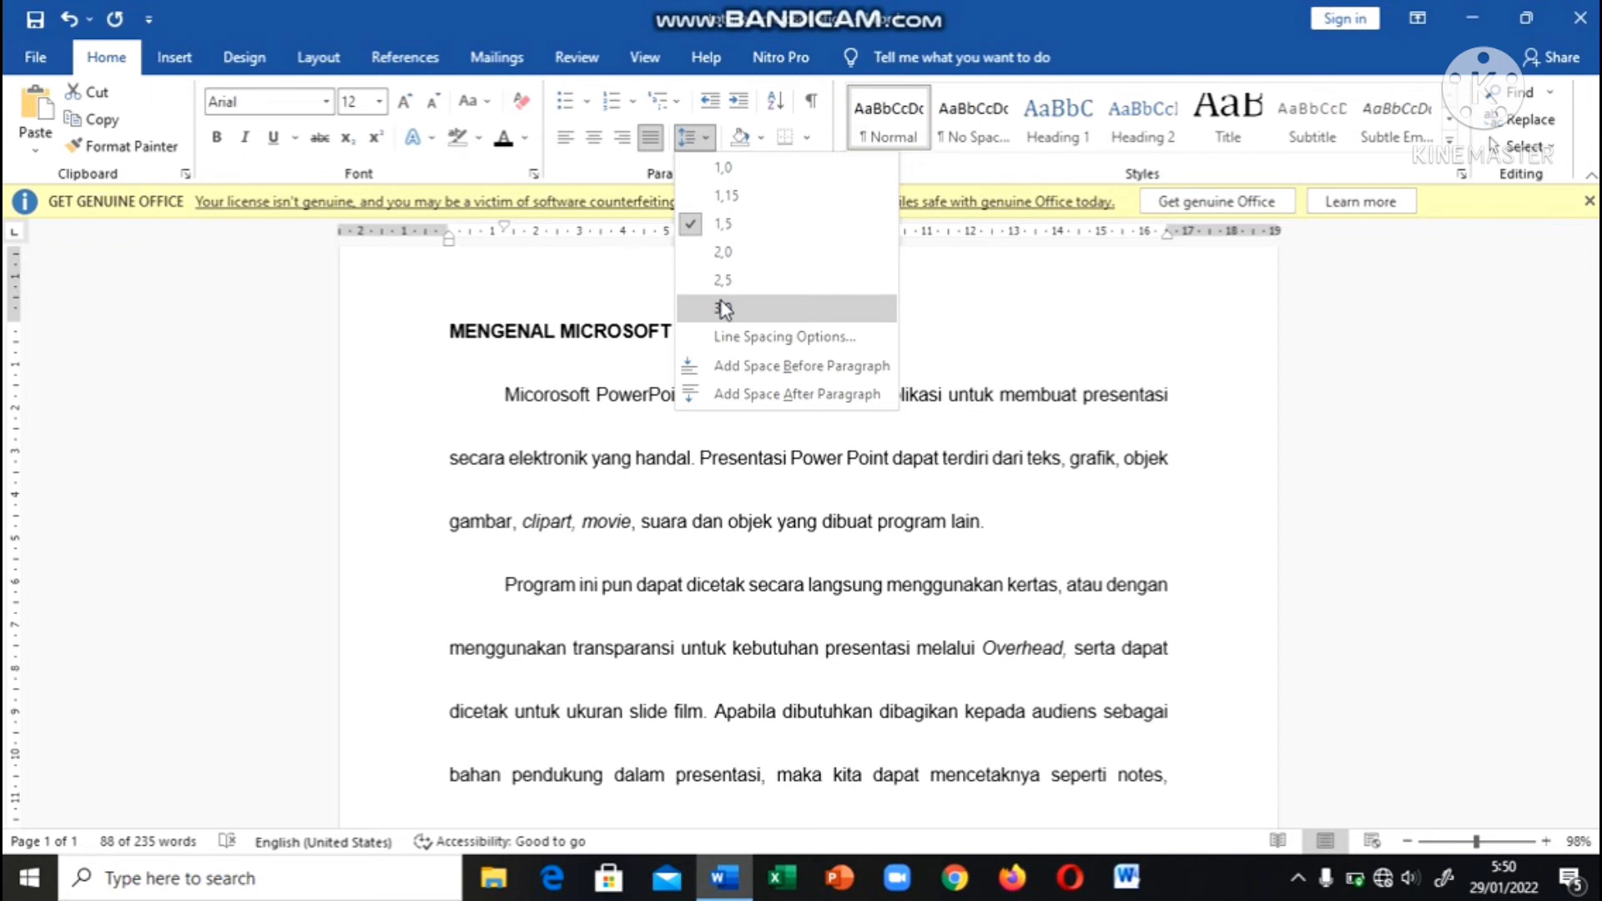
pyautogui.click(723, 167)
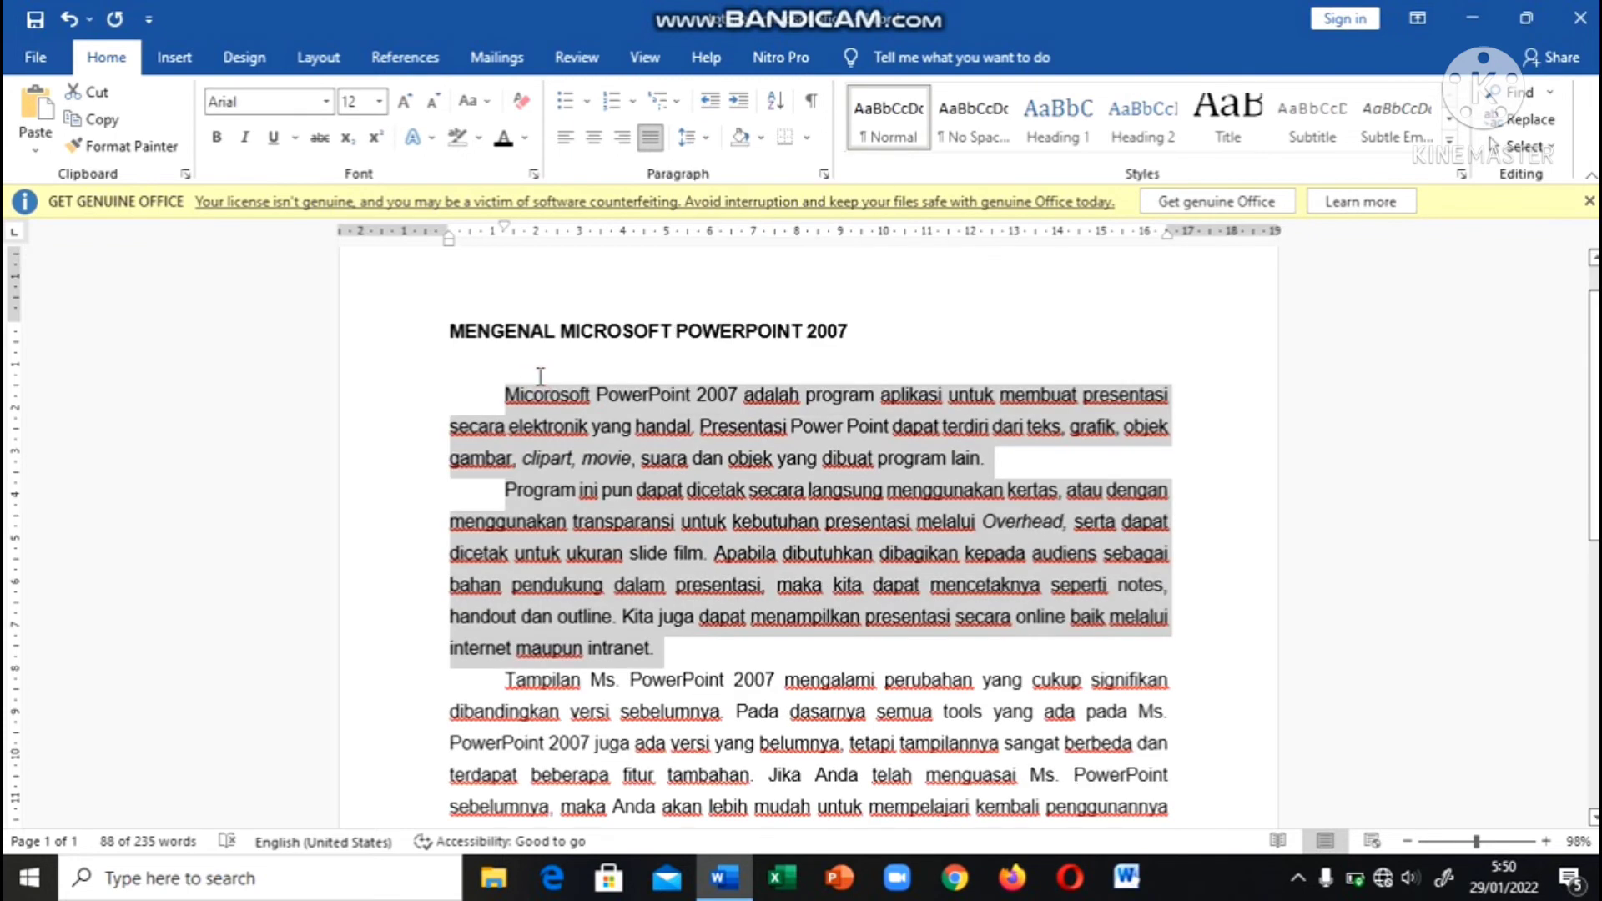
pyautogui.click(502, 395)
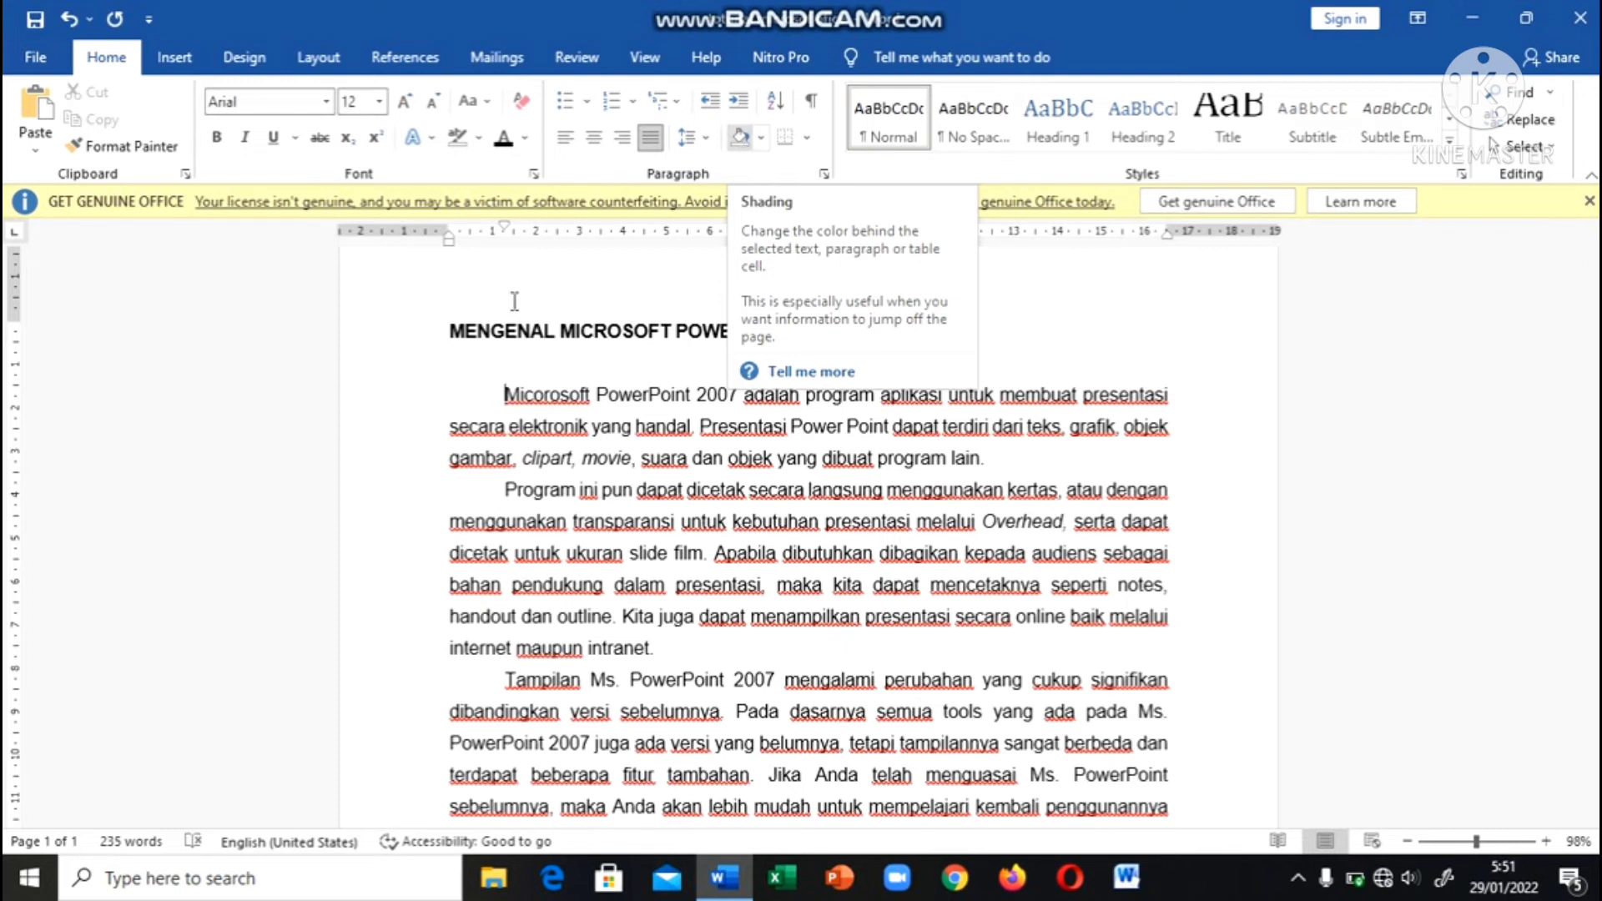
# Select the first body paragraph with the blank line above it and preview shading colours such as dark green.
pyautogui.moveTo(483, 364); pyautogui.dragTo(986, 460)
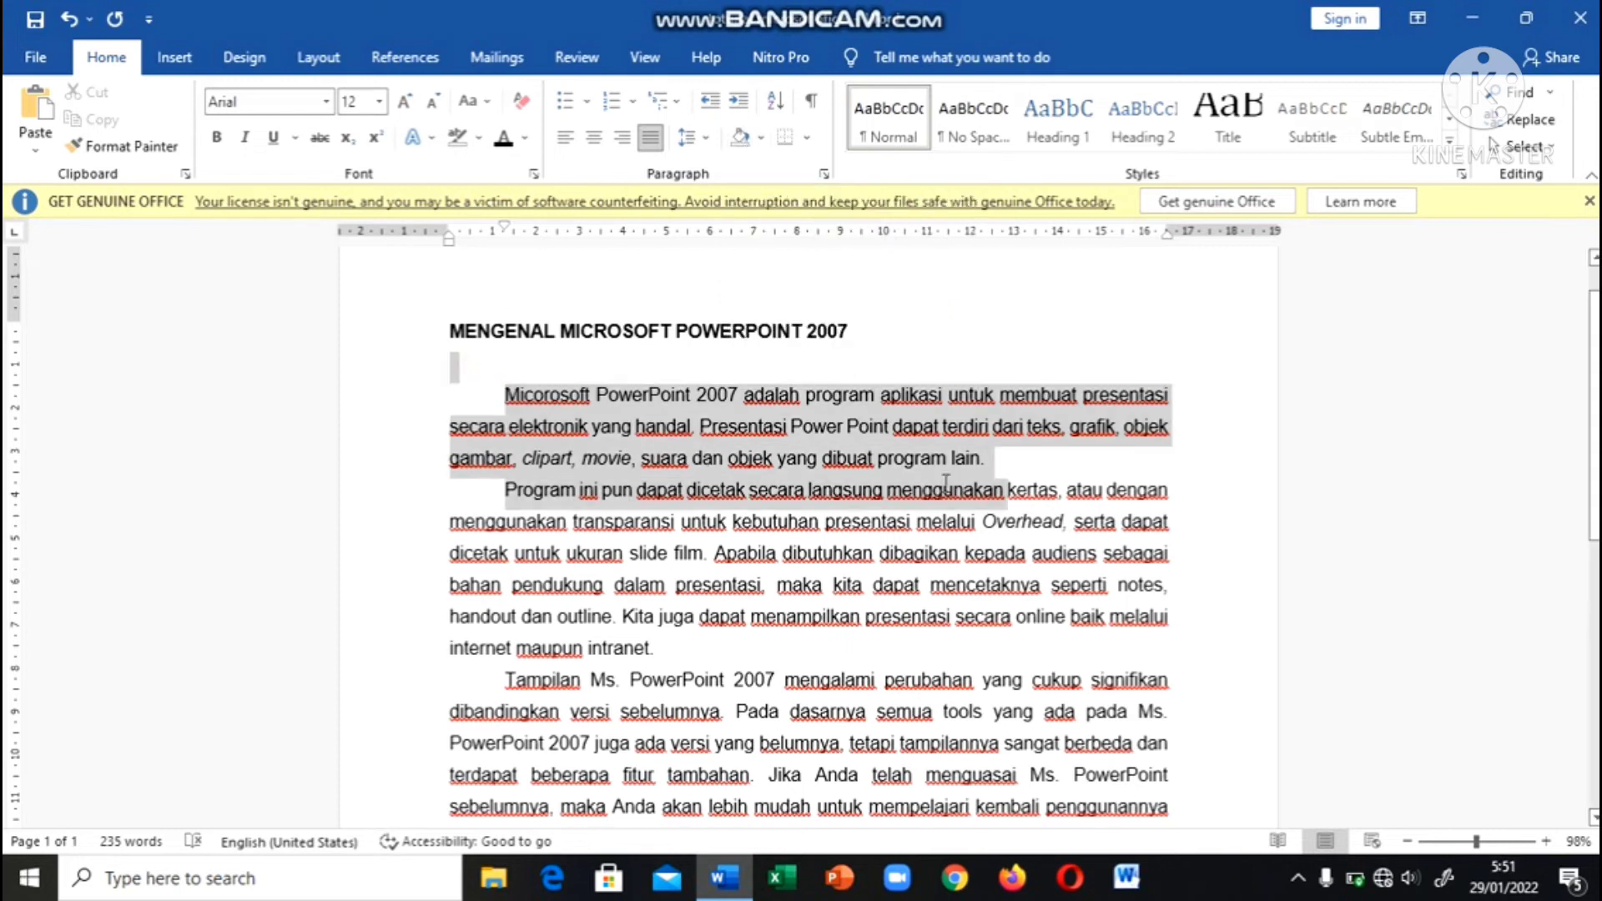
pyautogui.click(760, 138)
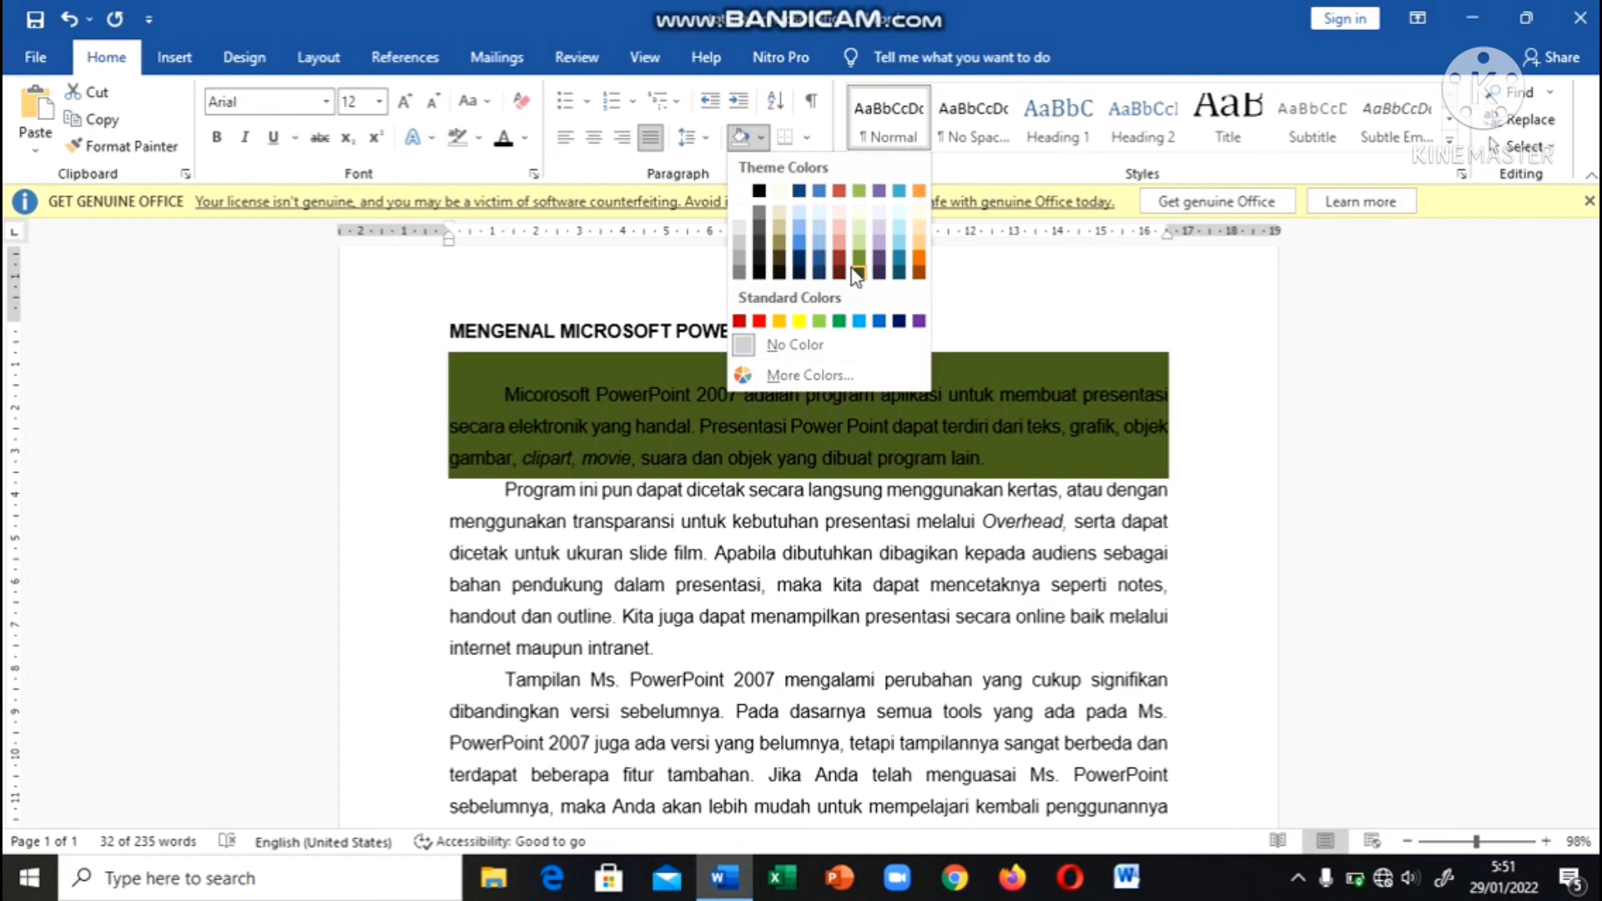
pyautogui.click(739, 148)
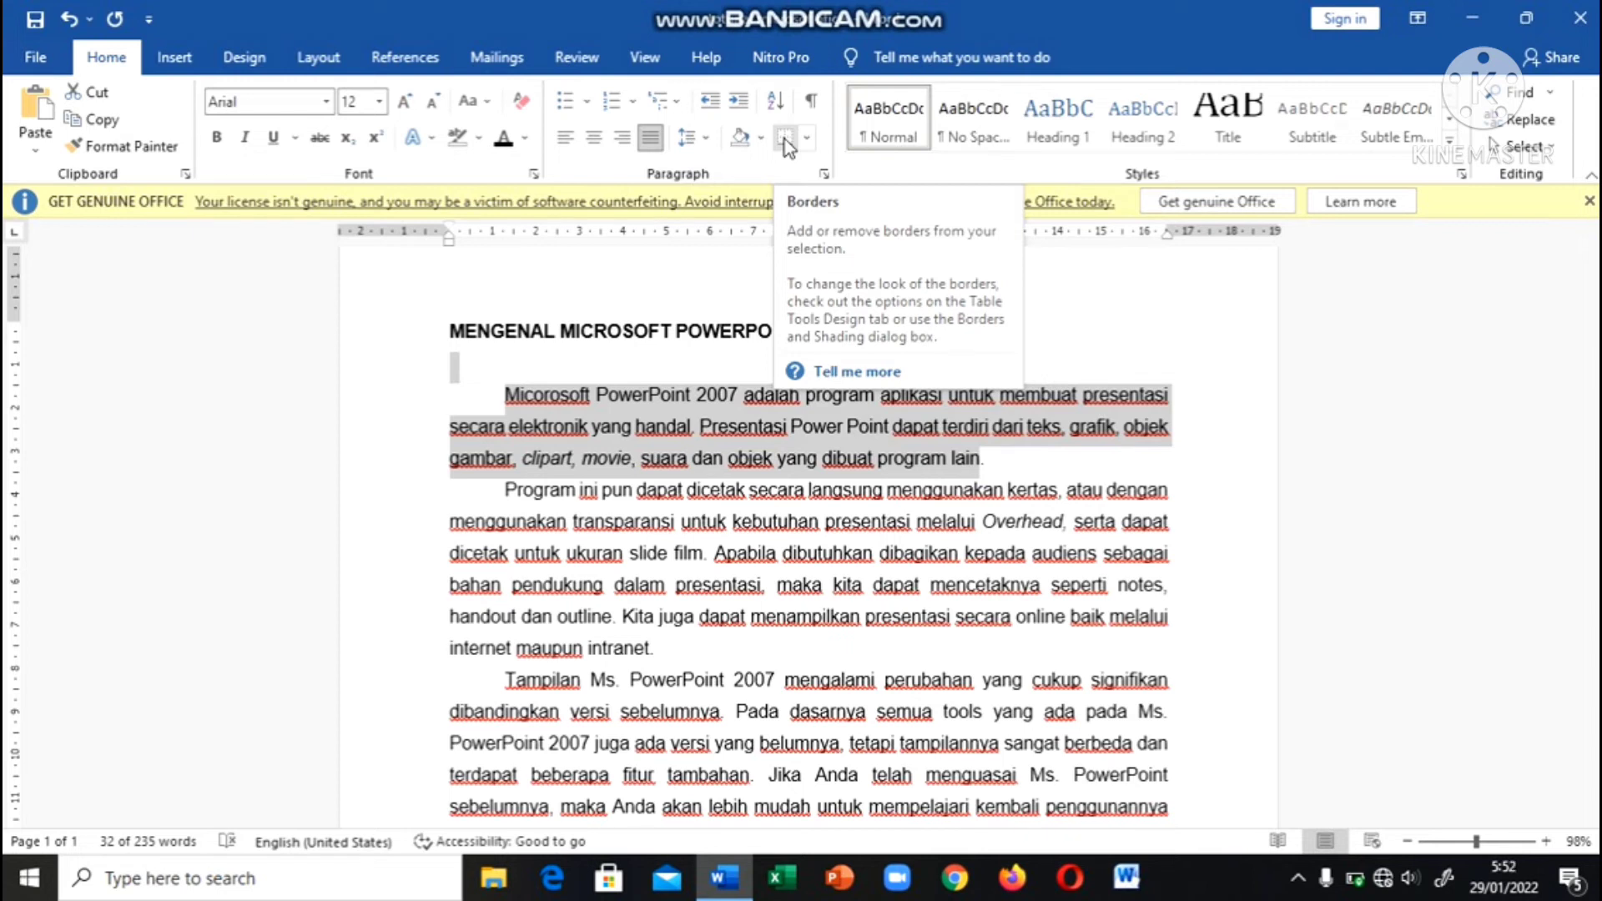
# Apply All Borders to the selected blank line and first body paragraph, and deselect the text.
pyautogui.click(809, 139)
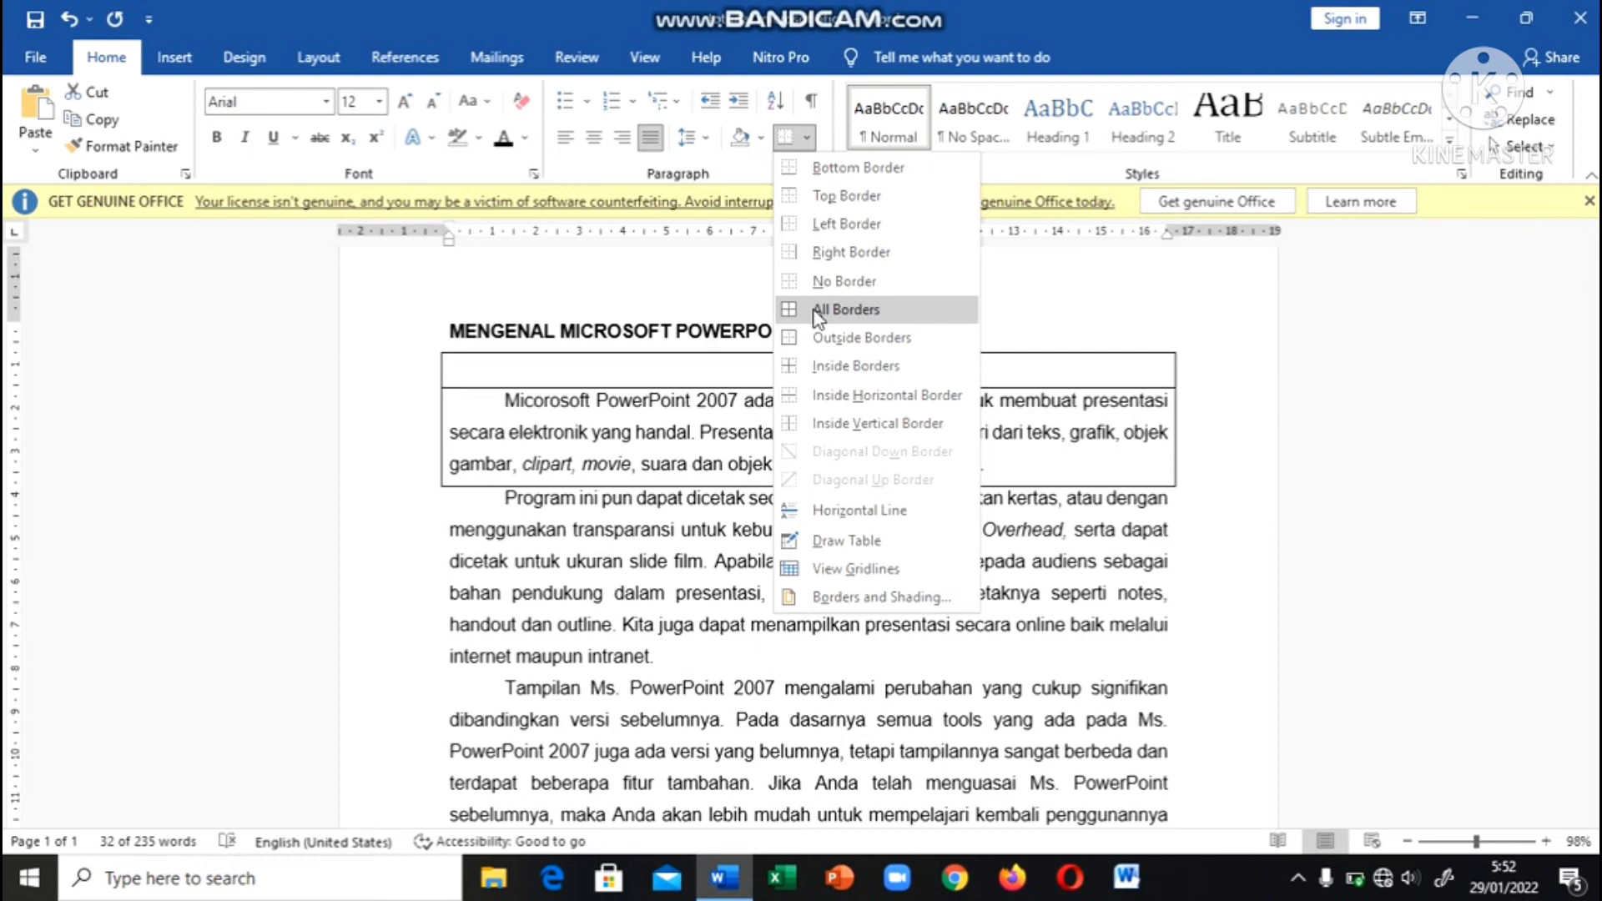
pyautogui.click(815, 310)
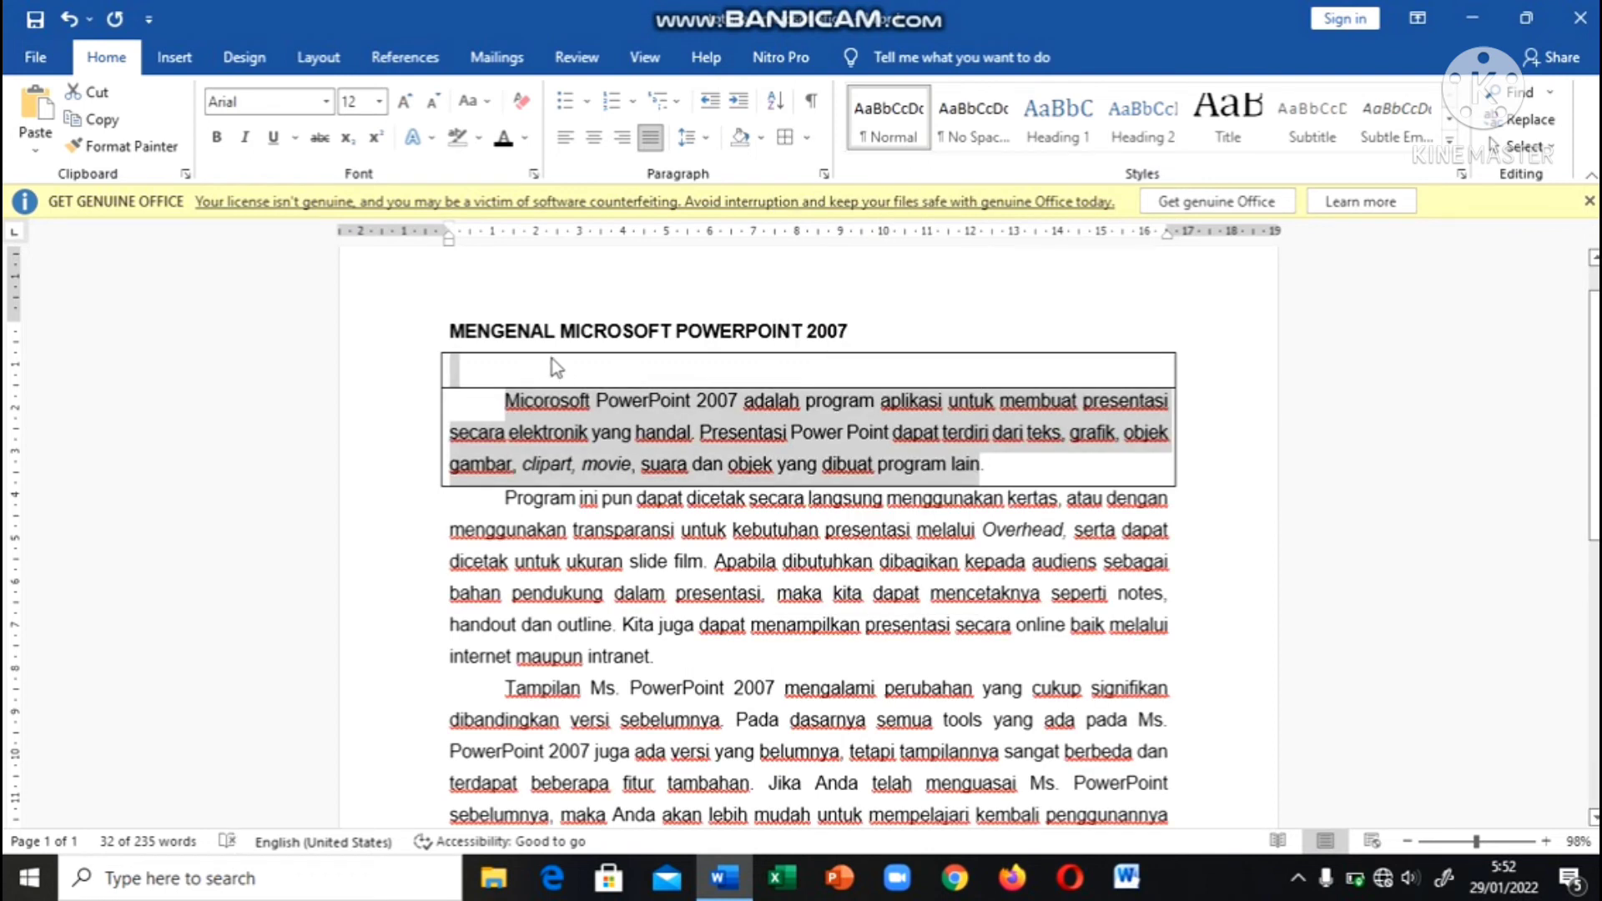
pyautogui.click(553, 361)
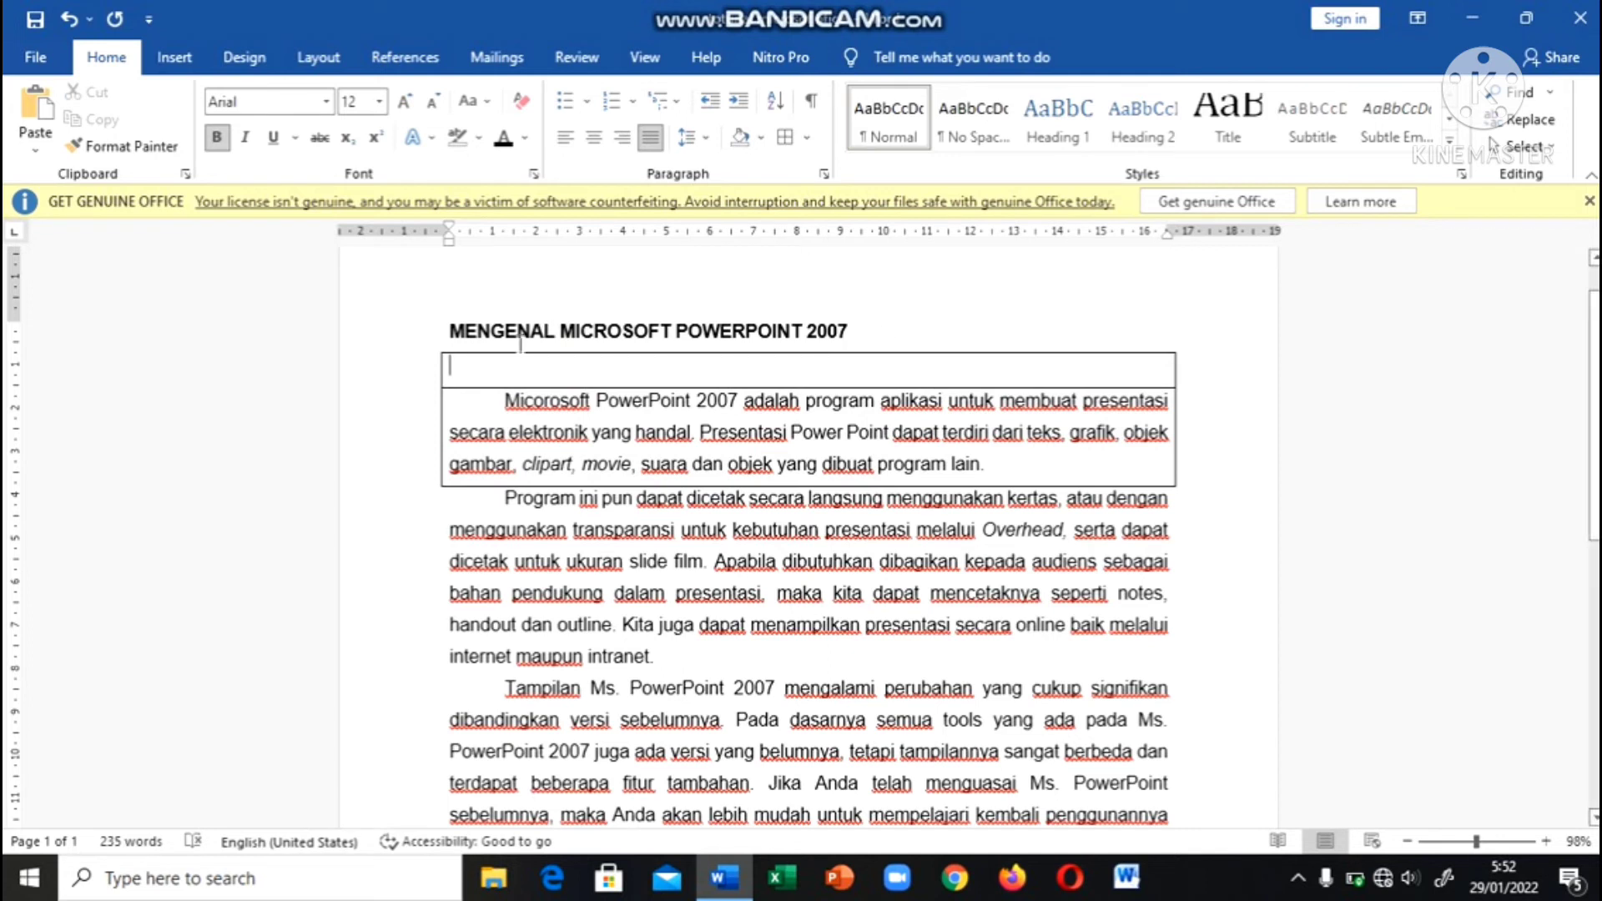
# Select the bordered blank line and first body paragraph and remove their borders with No Border.
pyautogui.moveTo(452, 365); pyautogui.dragTo(1162, 514)
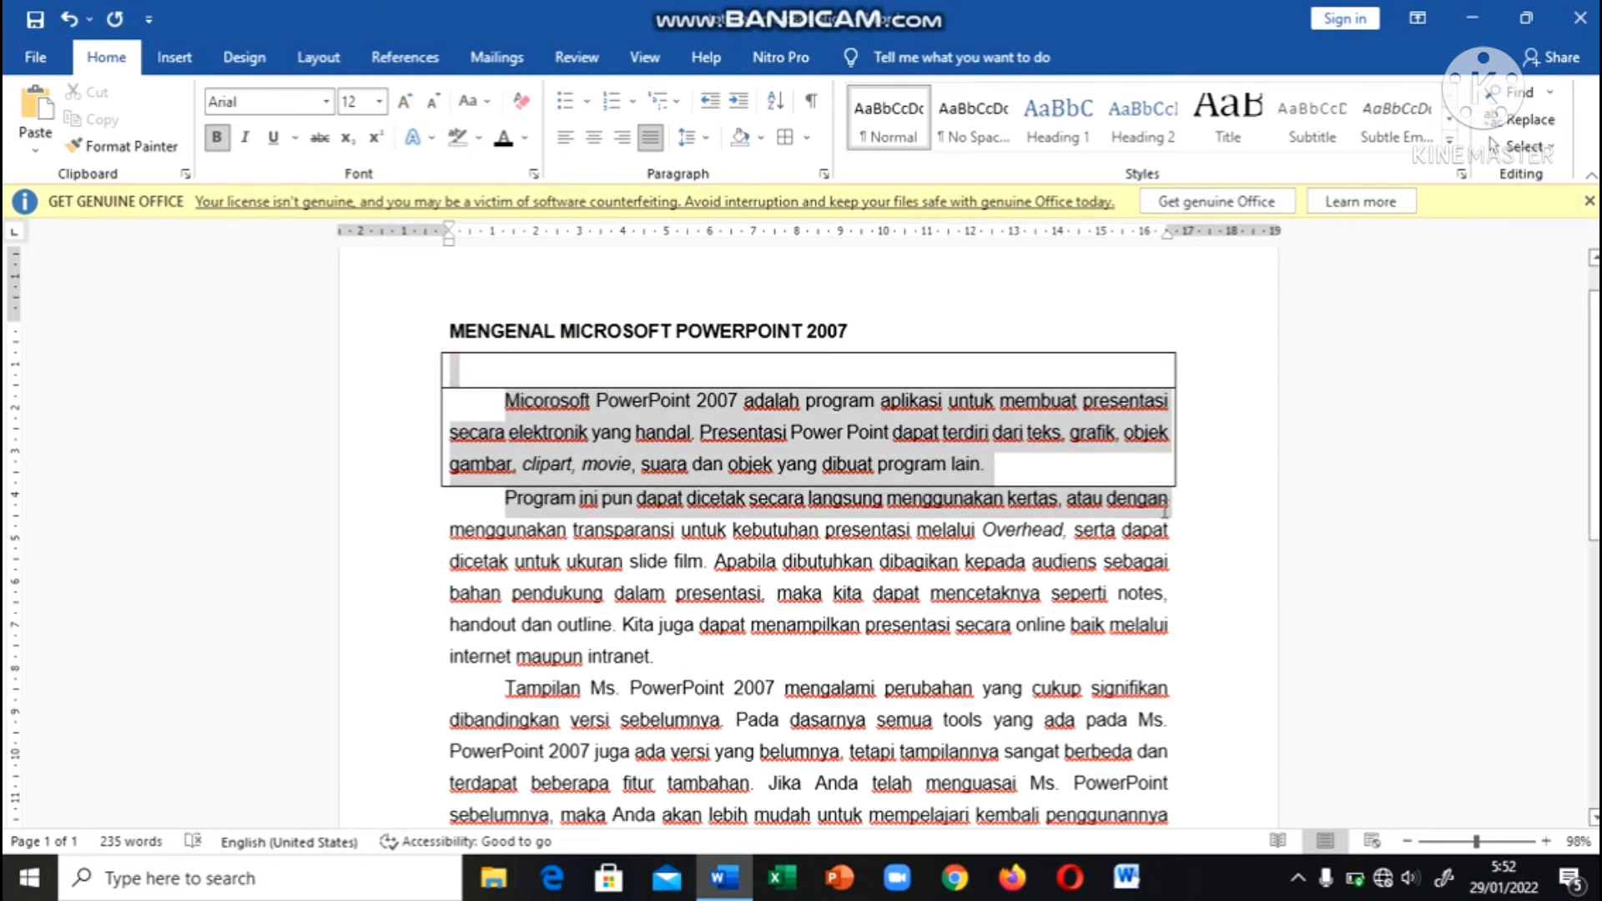
pyautogui.click(807, 140)
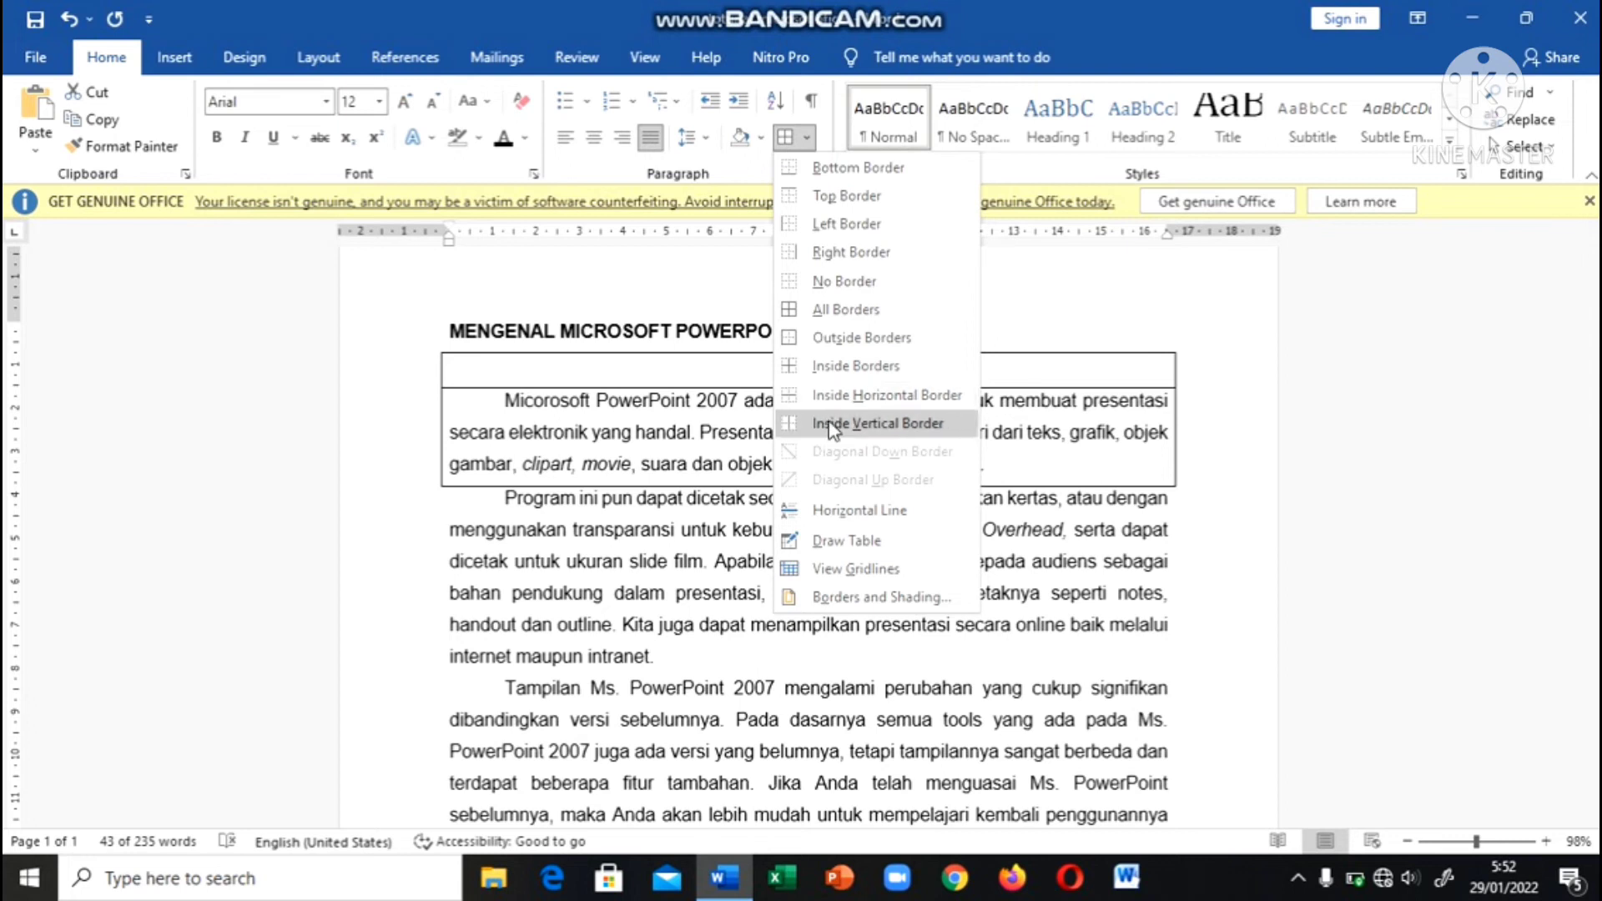
pyautogui.click(833, 287)
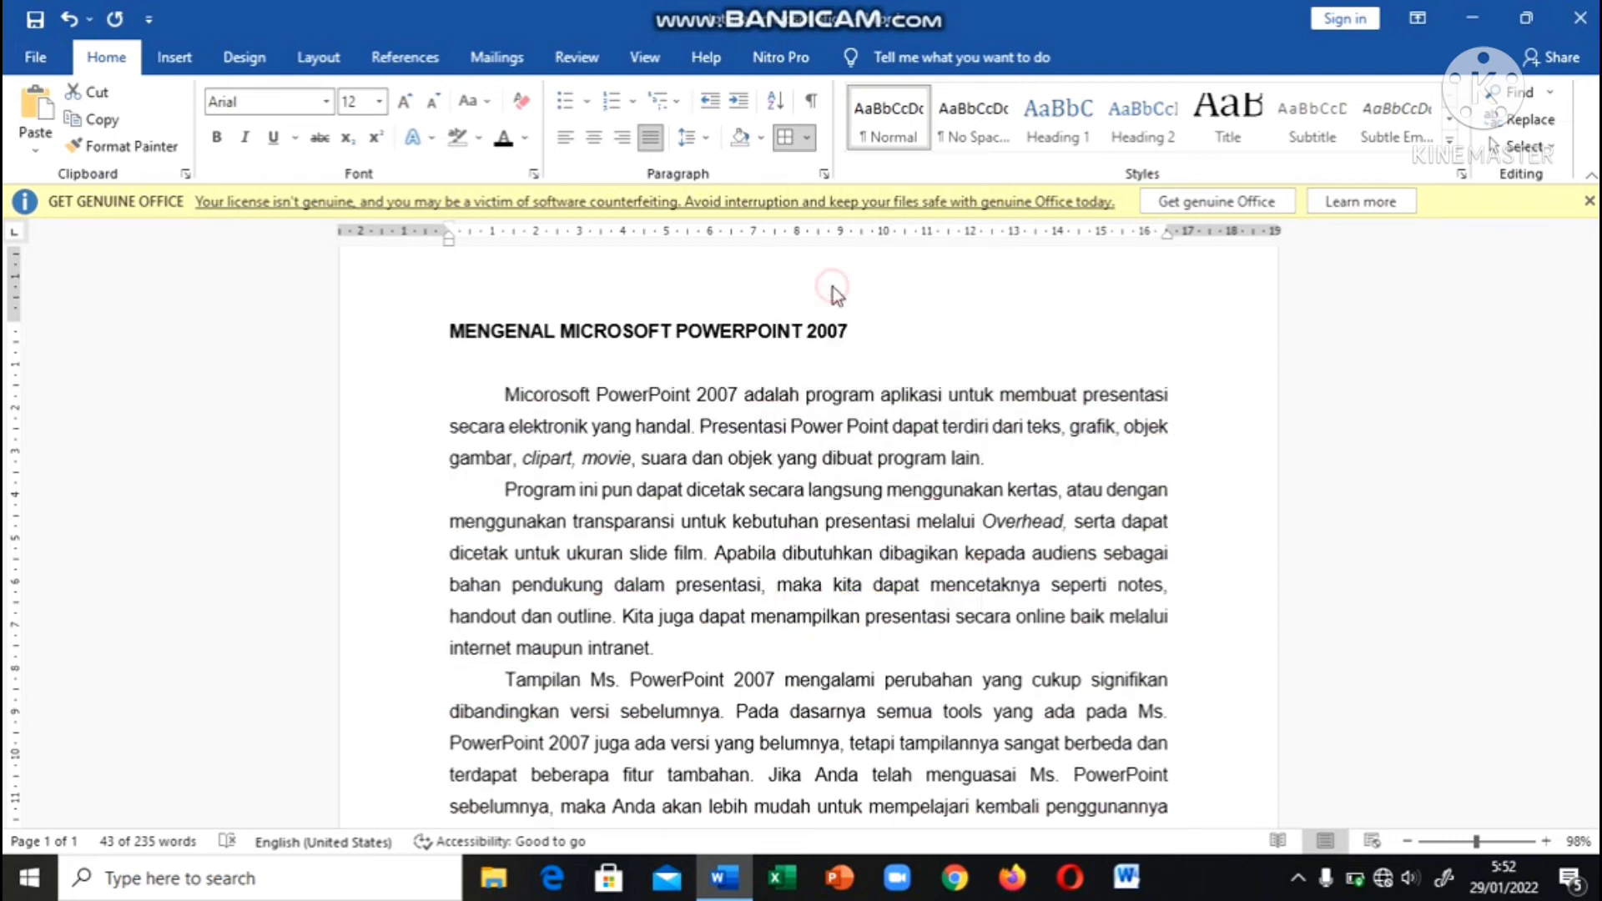
# Insert a blank page right after the title line MENGENAL MICROSOFT POWERPOINT 2007.
pyautogui.click(874, 337)
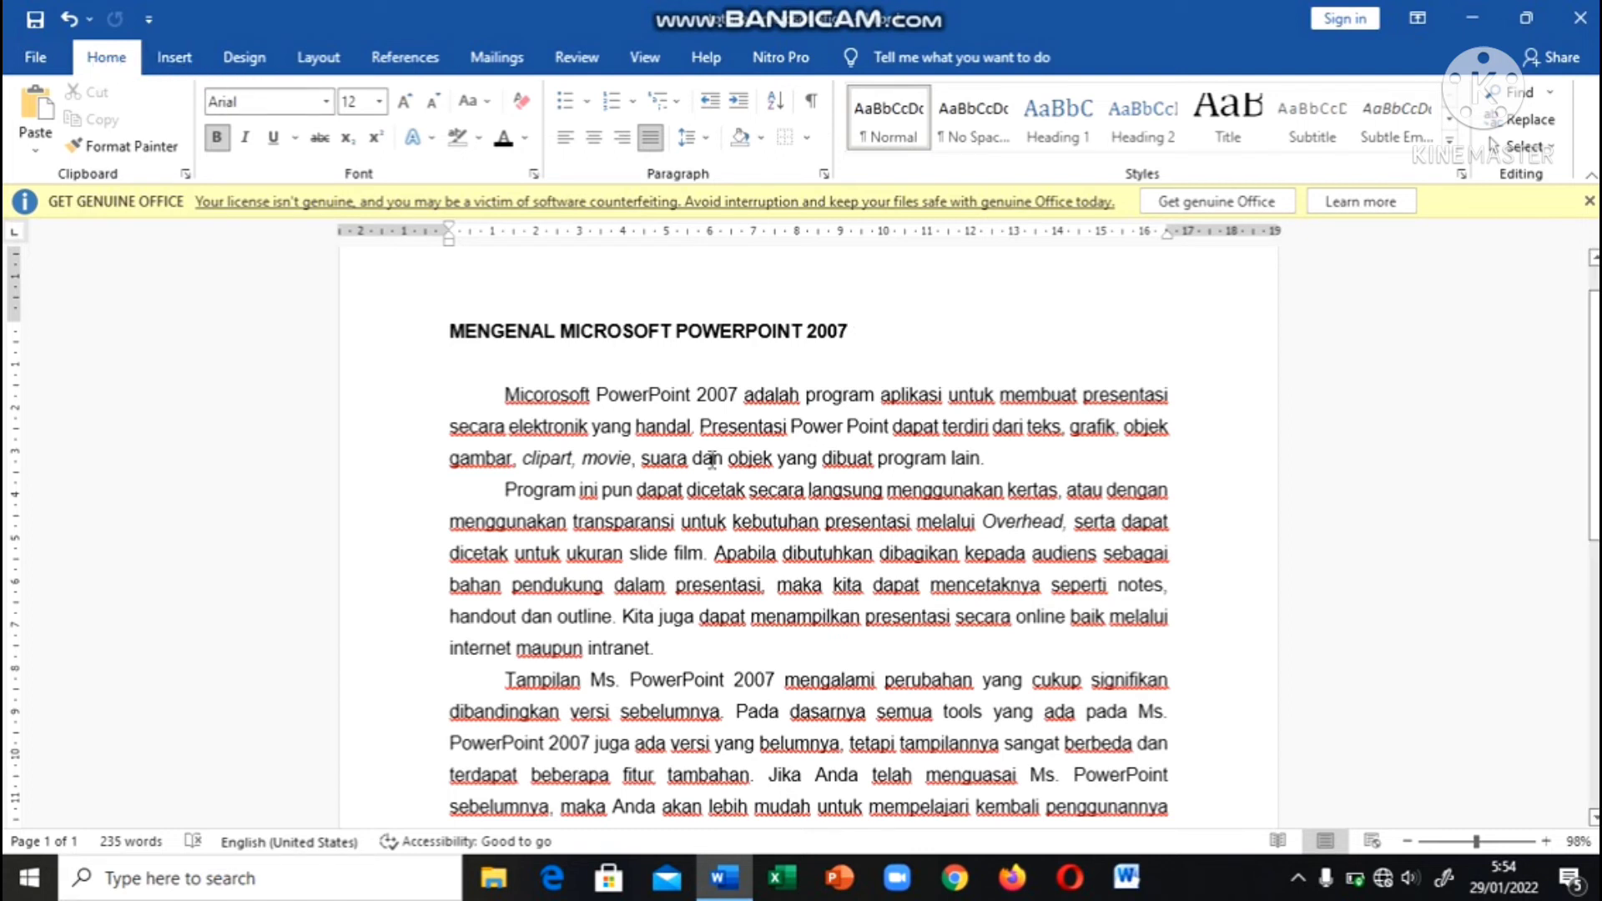
pyautogui.click(171, 65)
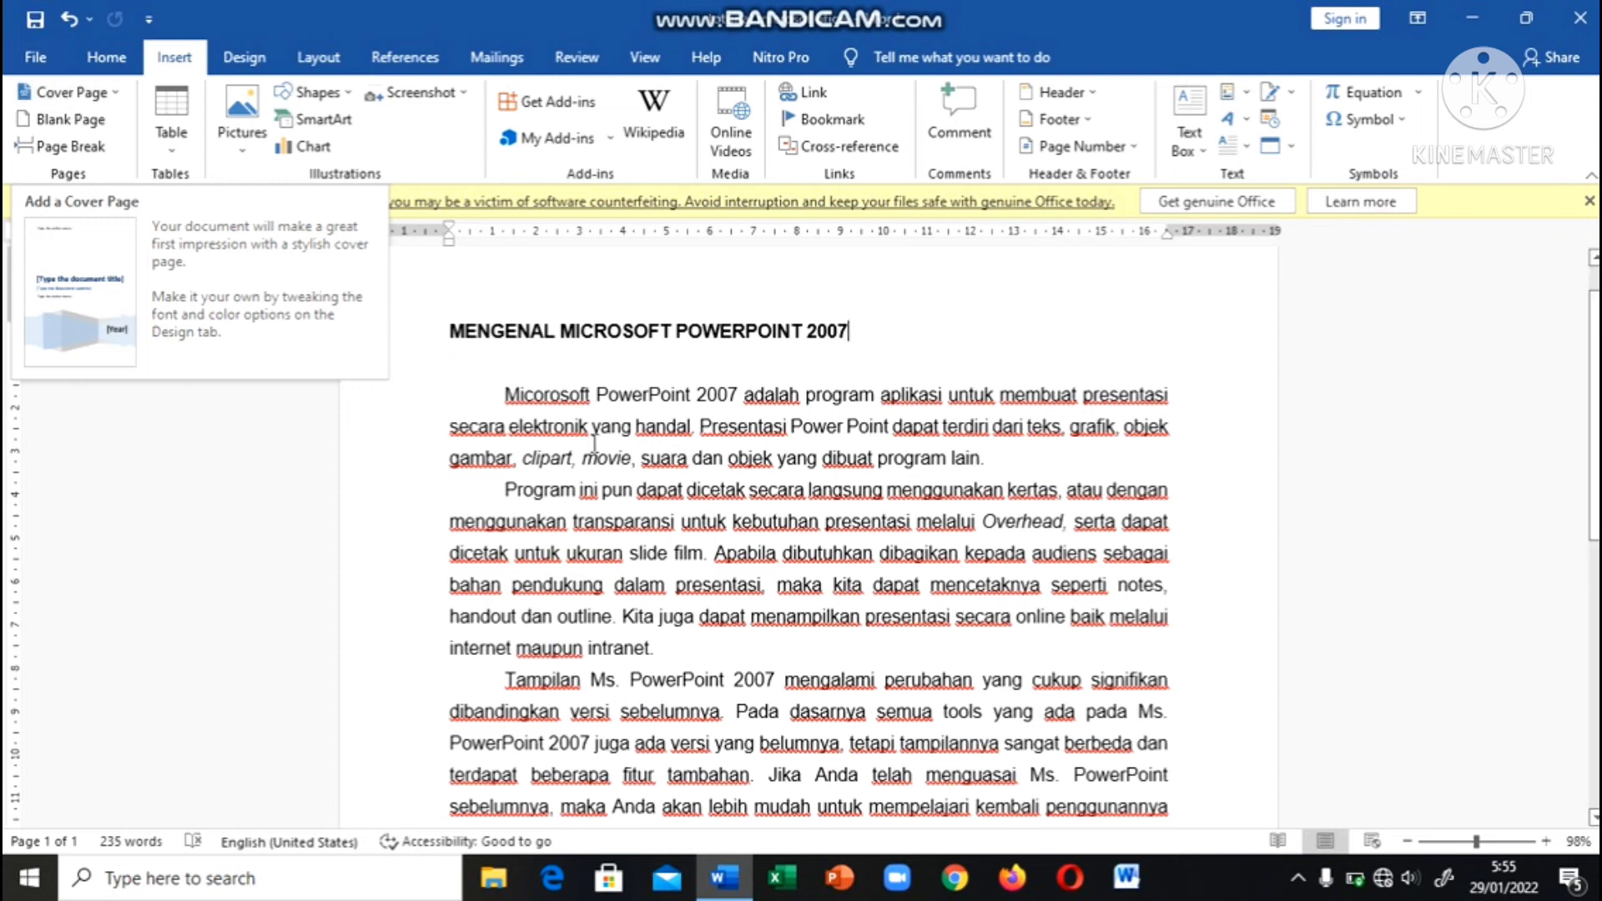
pyautogui.scroll(-7, 733, 495)
pyautogui.scroll(10, 733, 495)
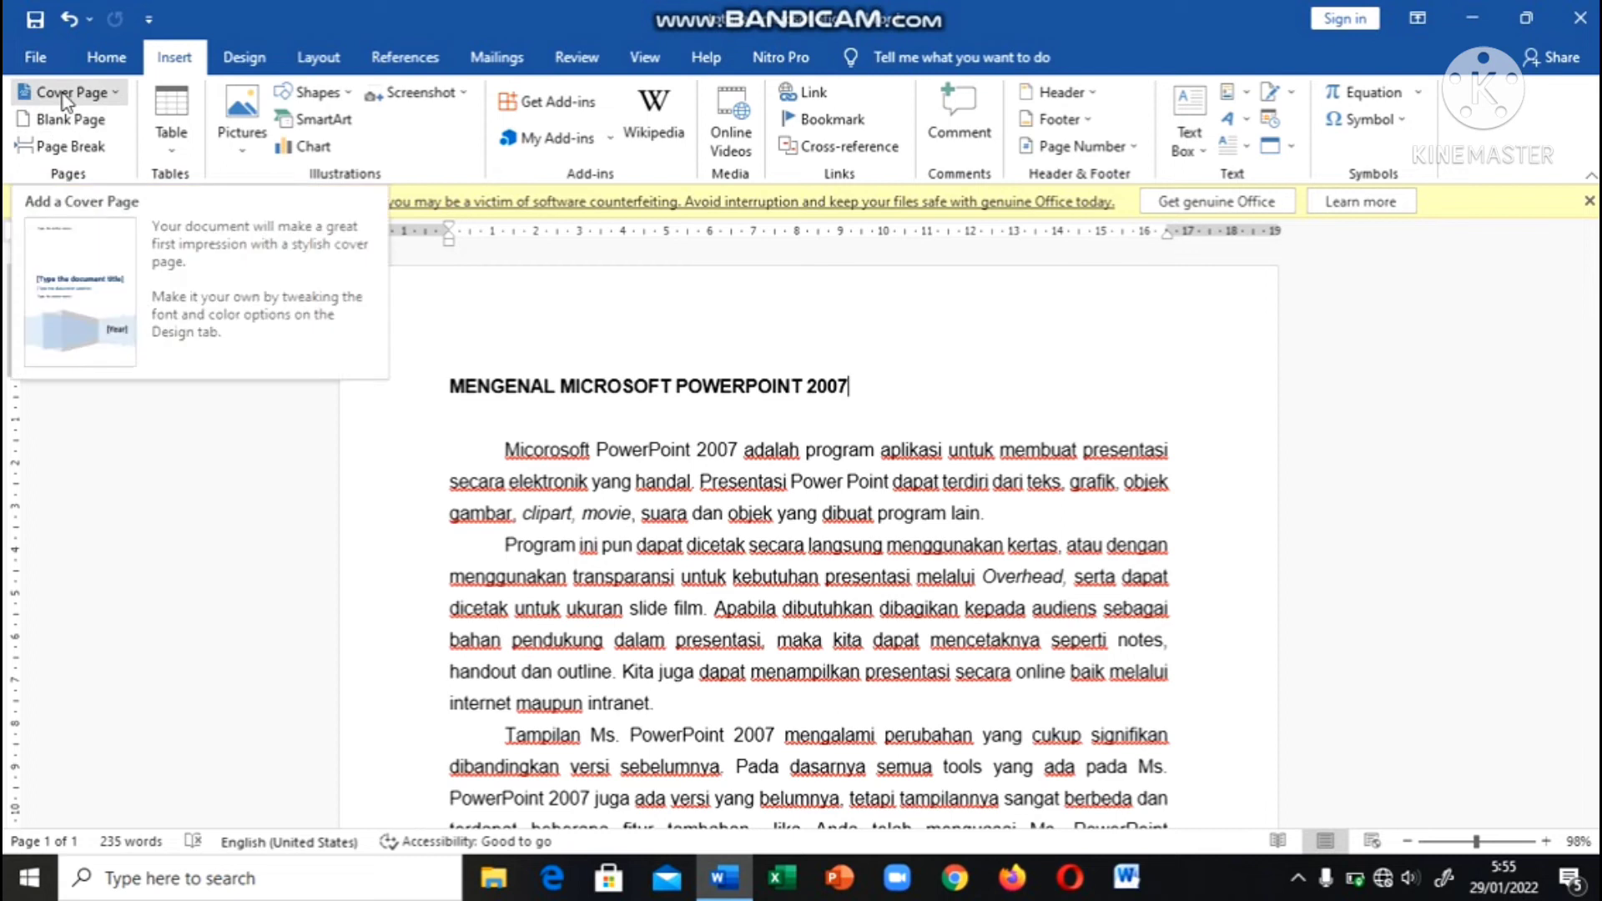
pyautogui.scroll(-8, 403, 326)
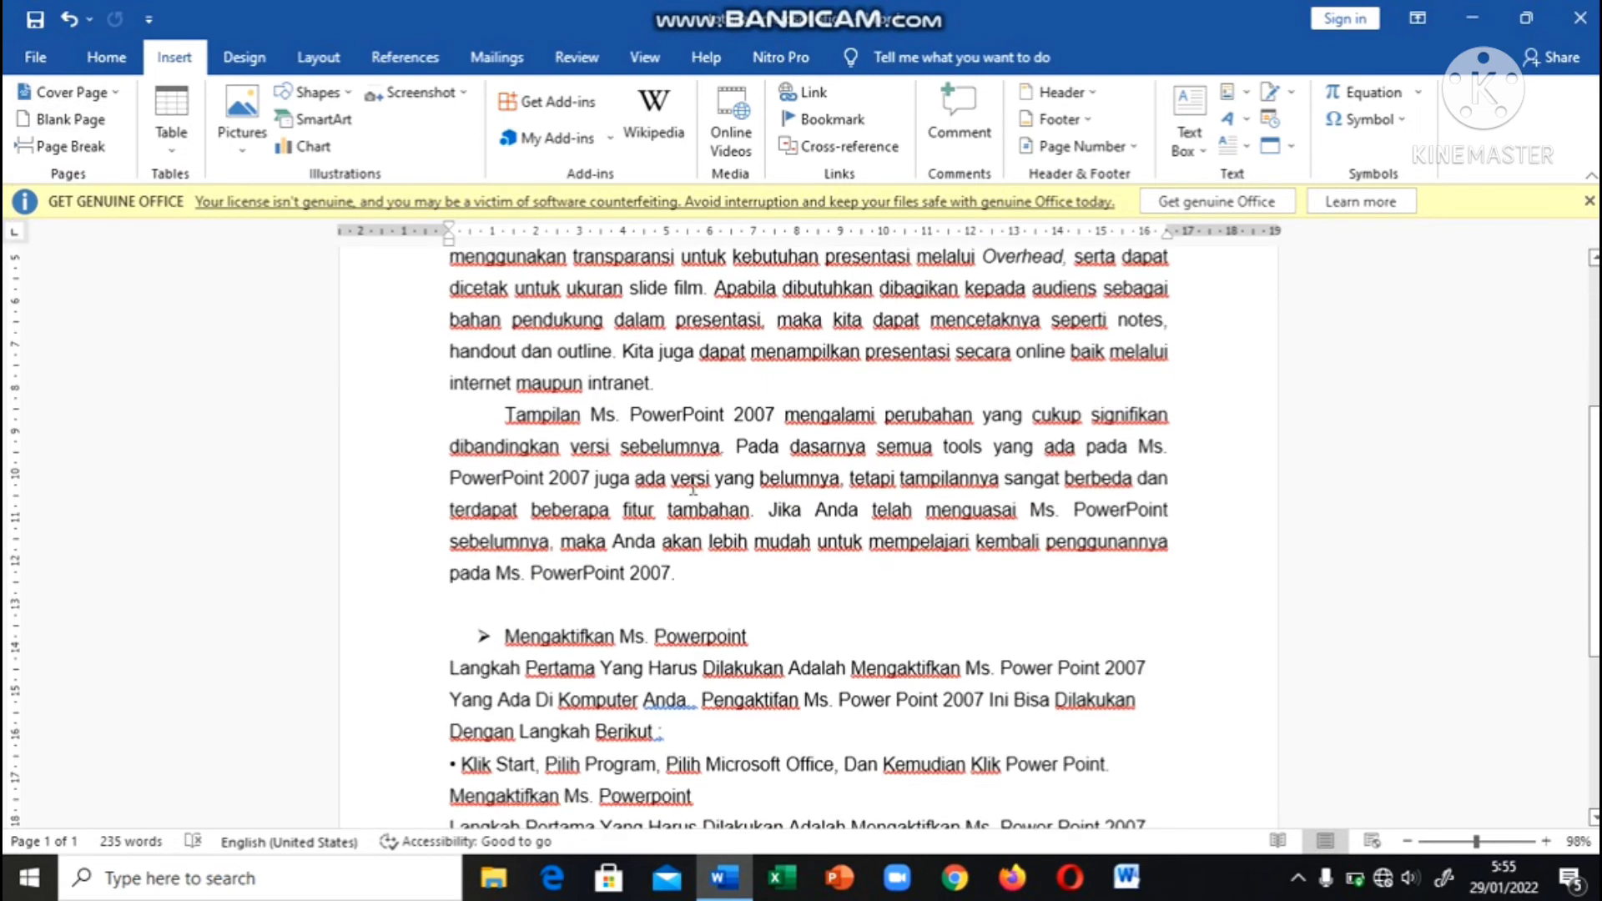
pyautogui.click(87, 123)
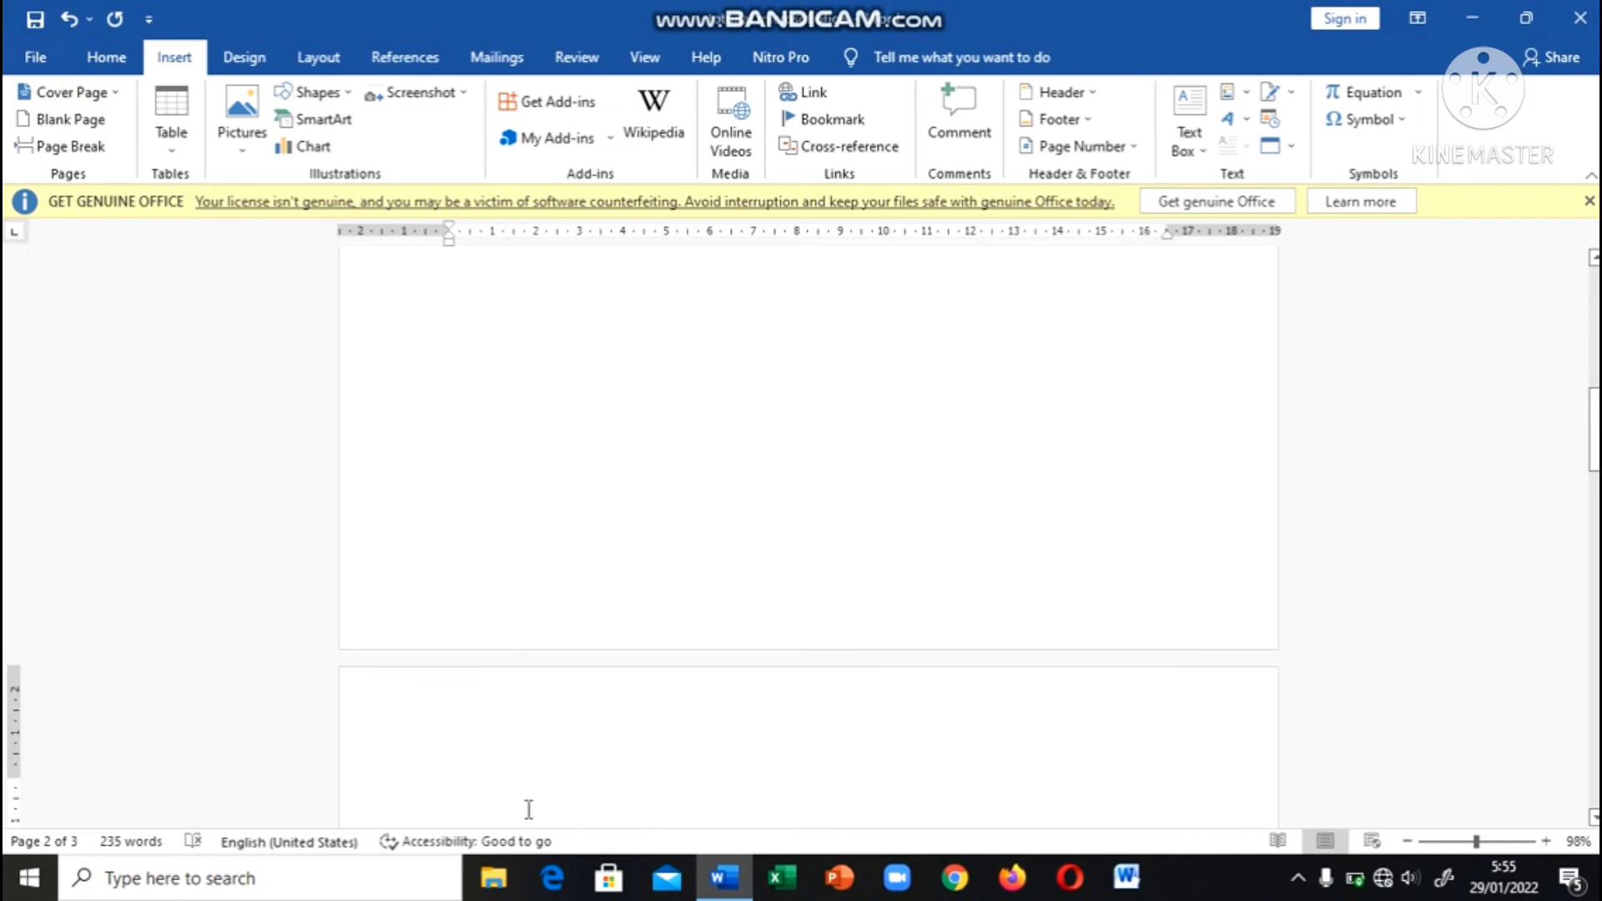
pyautogui.scroll(-1, 529, 809)
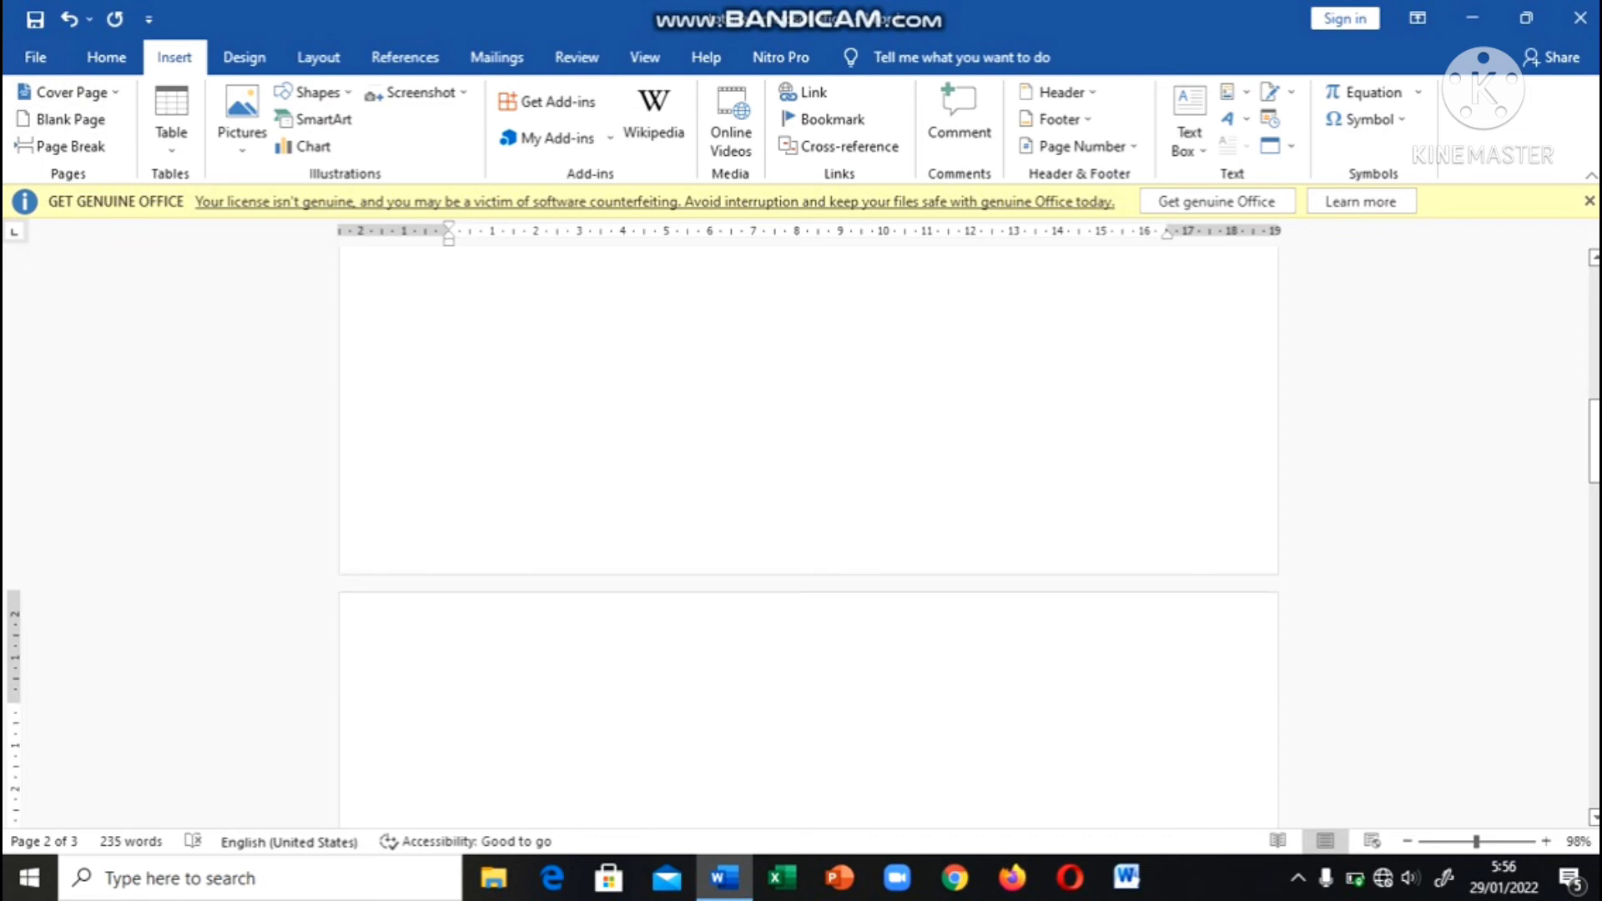
# Enter the test number 3 on the third page and delete it again.
pyautogui.write('2')
pyautogui.press('BackSpace')
pyautogui.write('3')
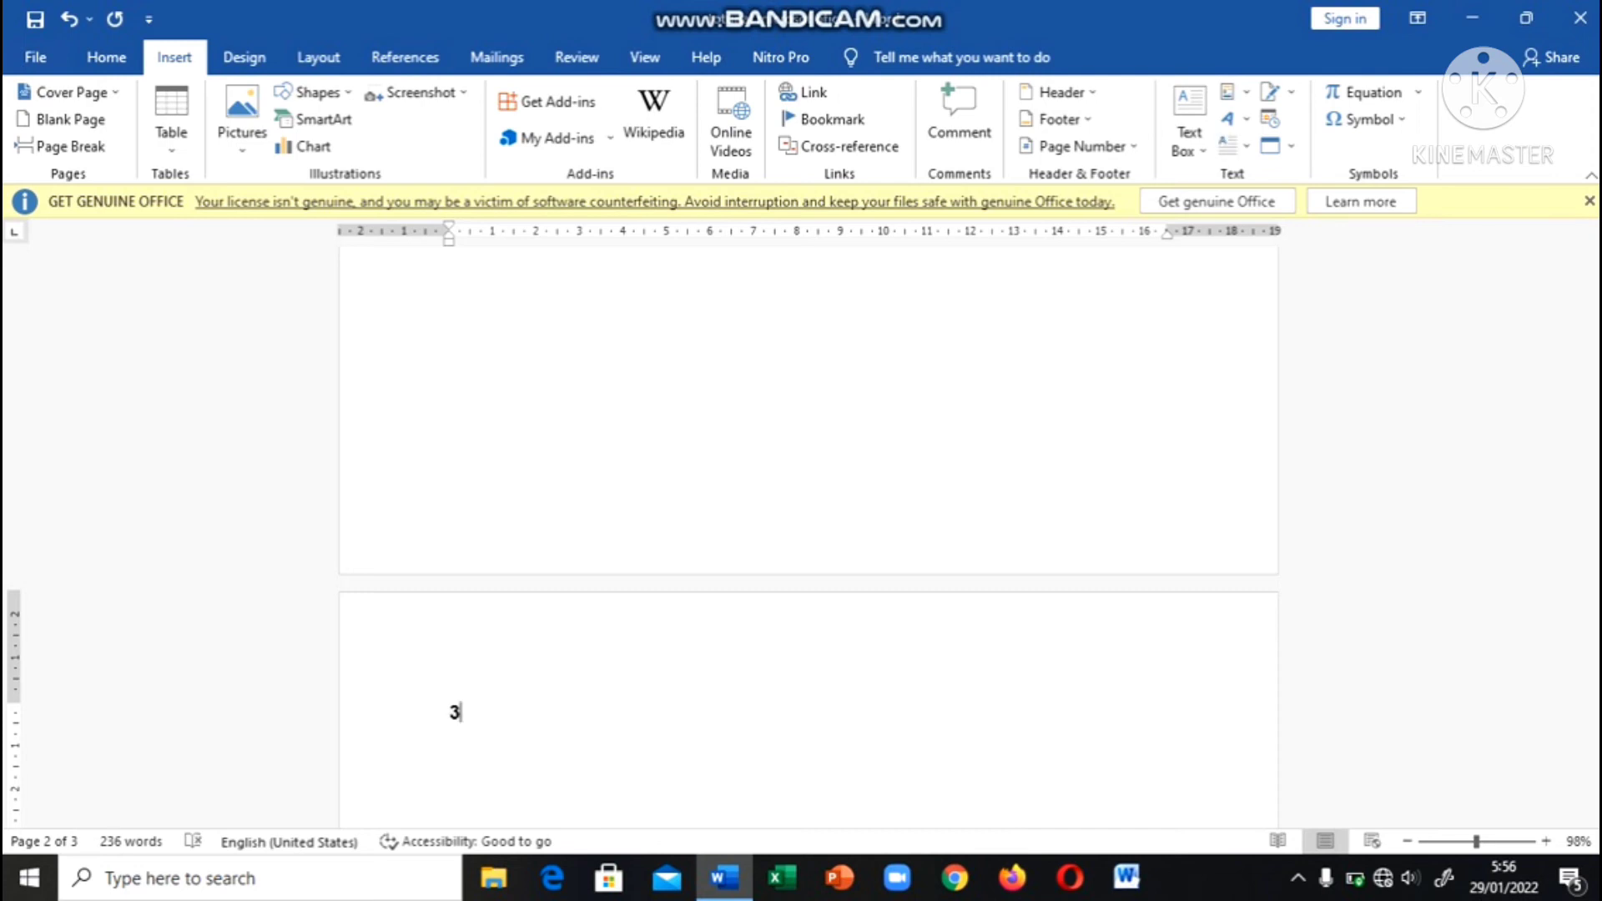
pyautogui.press('BackSpace')
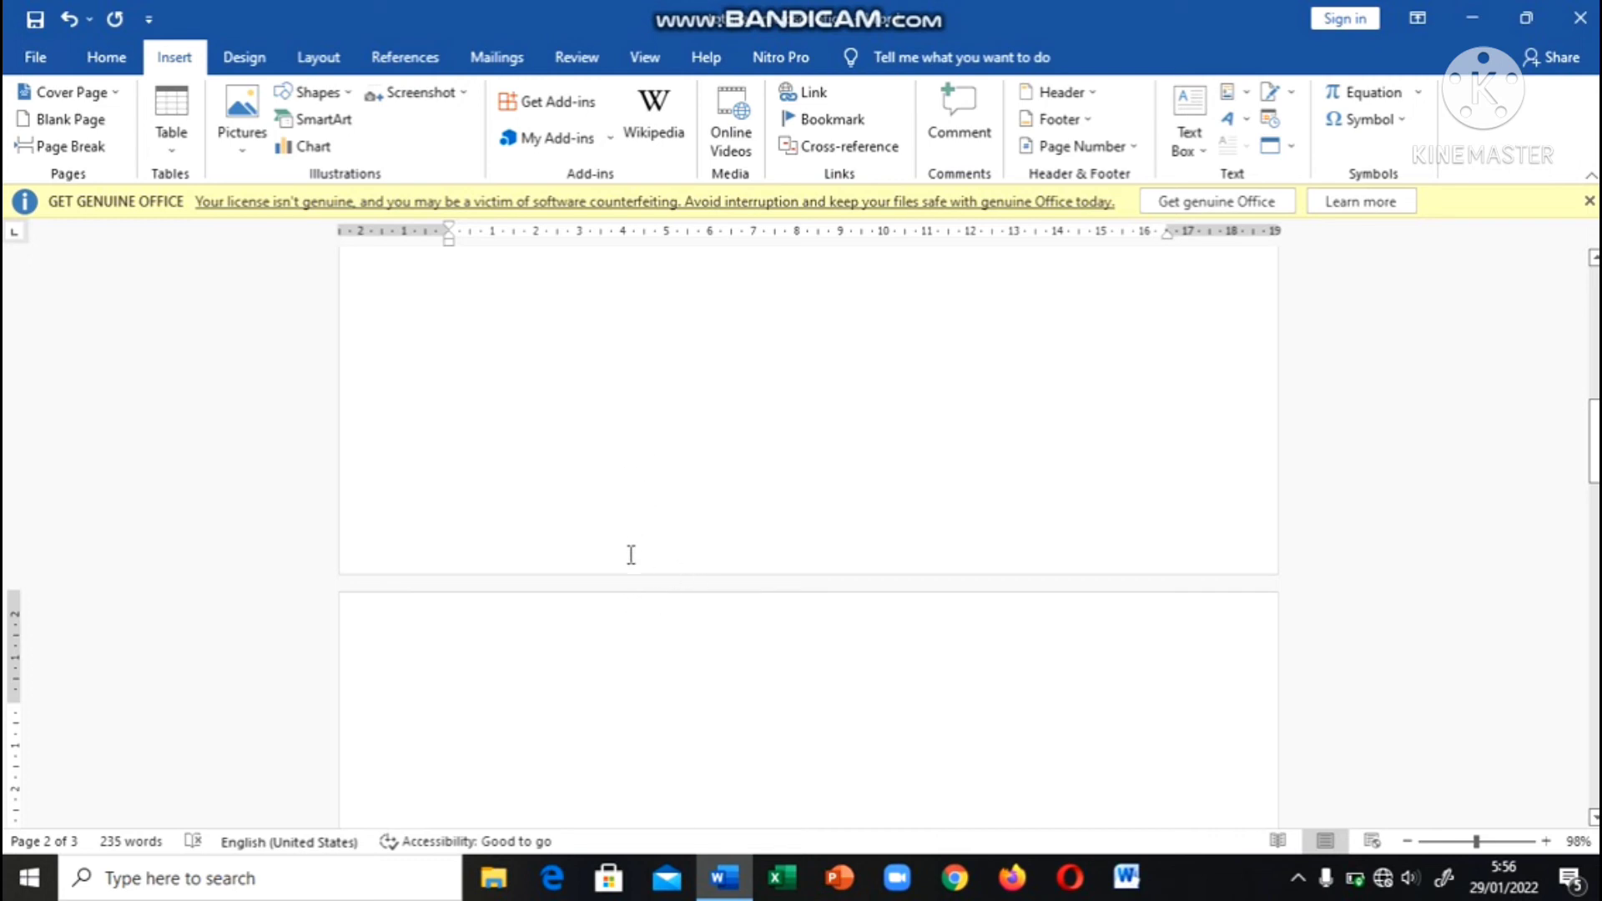
# Add page breaks from the third page onward to extend the document to seven pages.
pyautogui.click(65, 146)
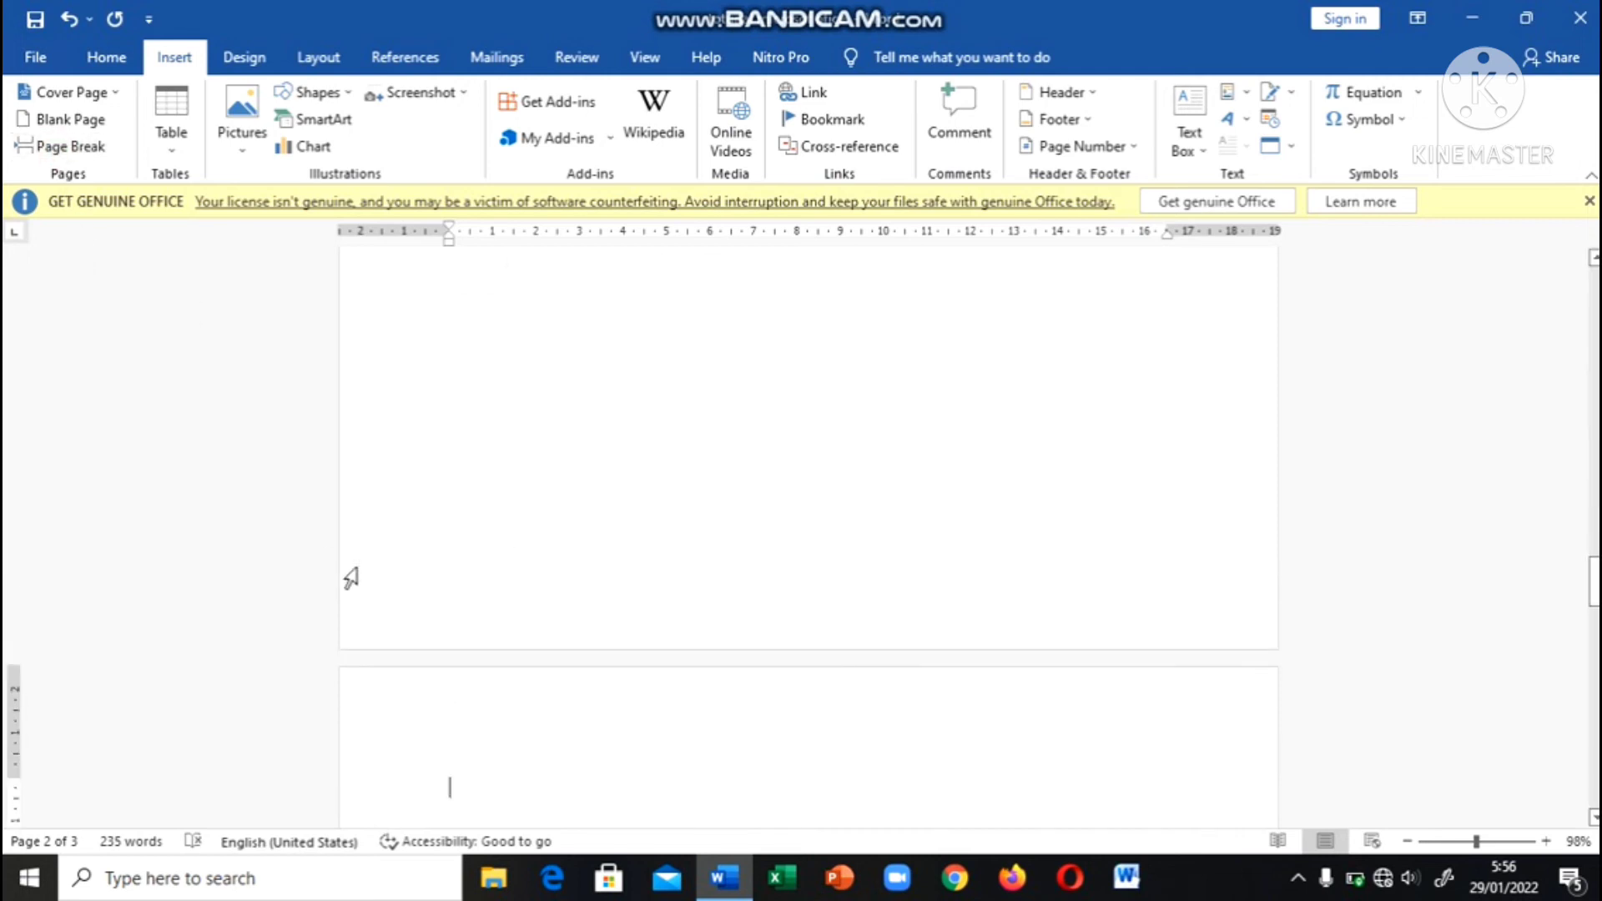
pyautogui.click(82, 150)
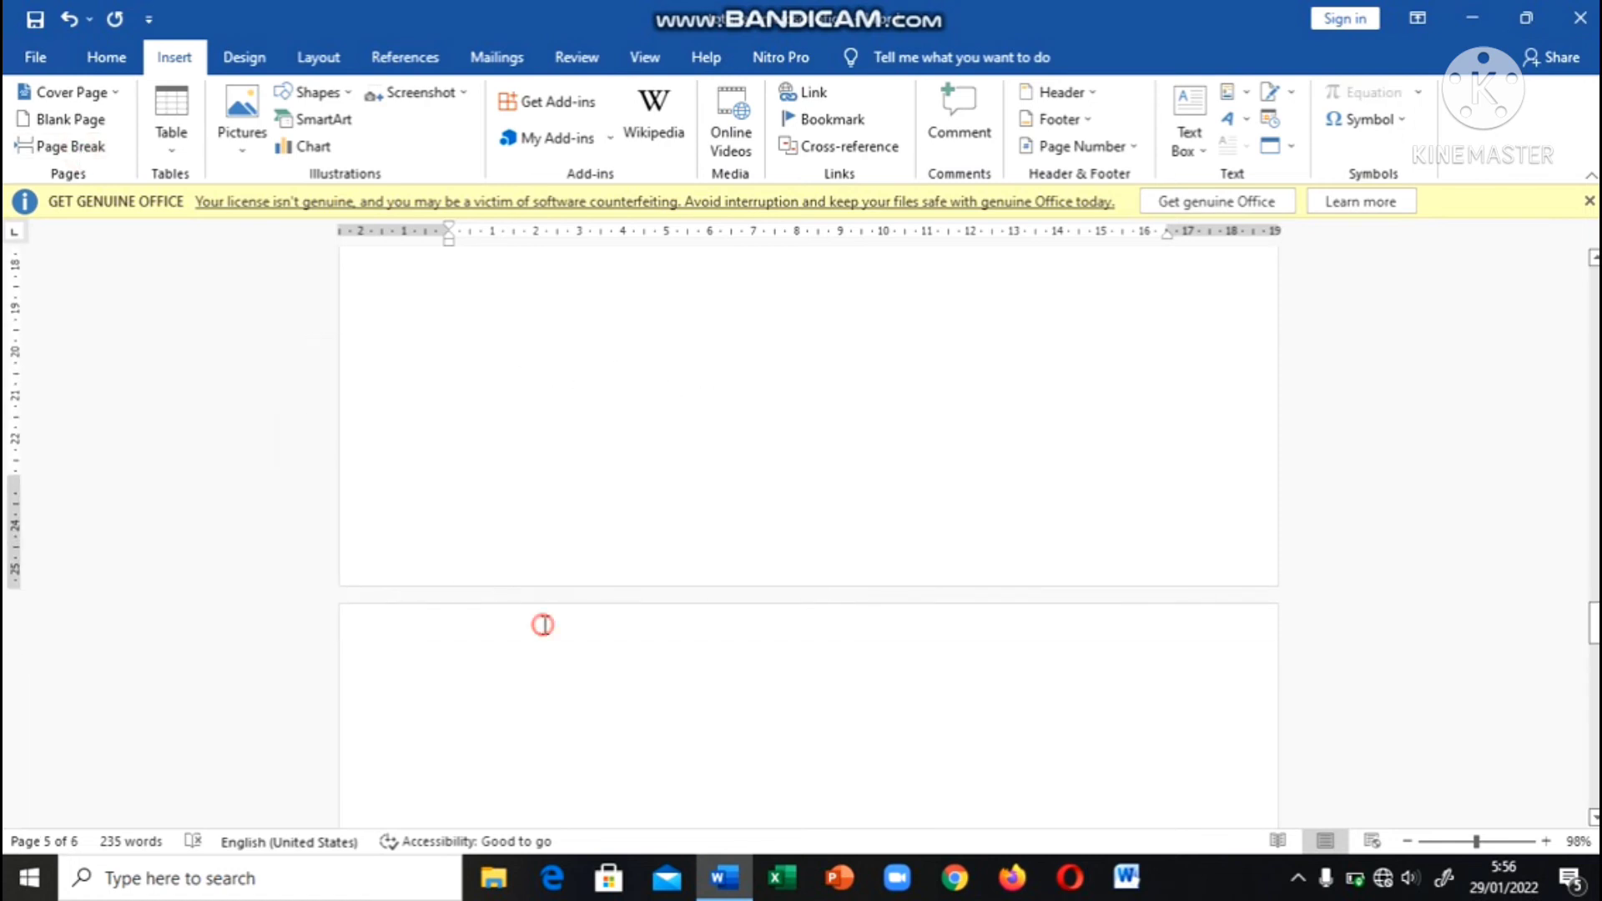
pyautogui.doubleClick(577, 599)
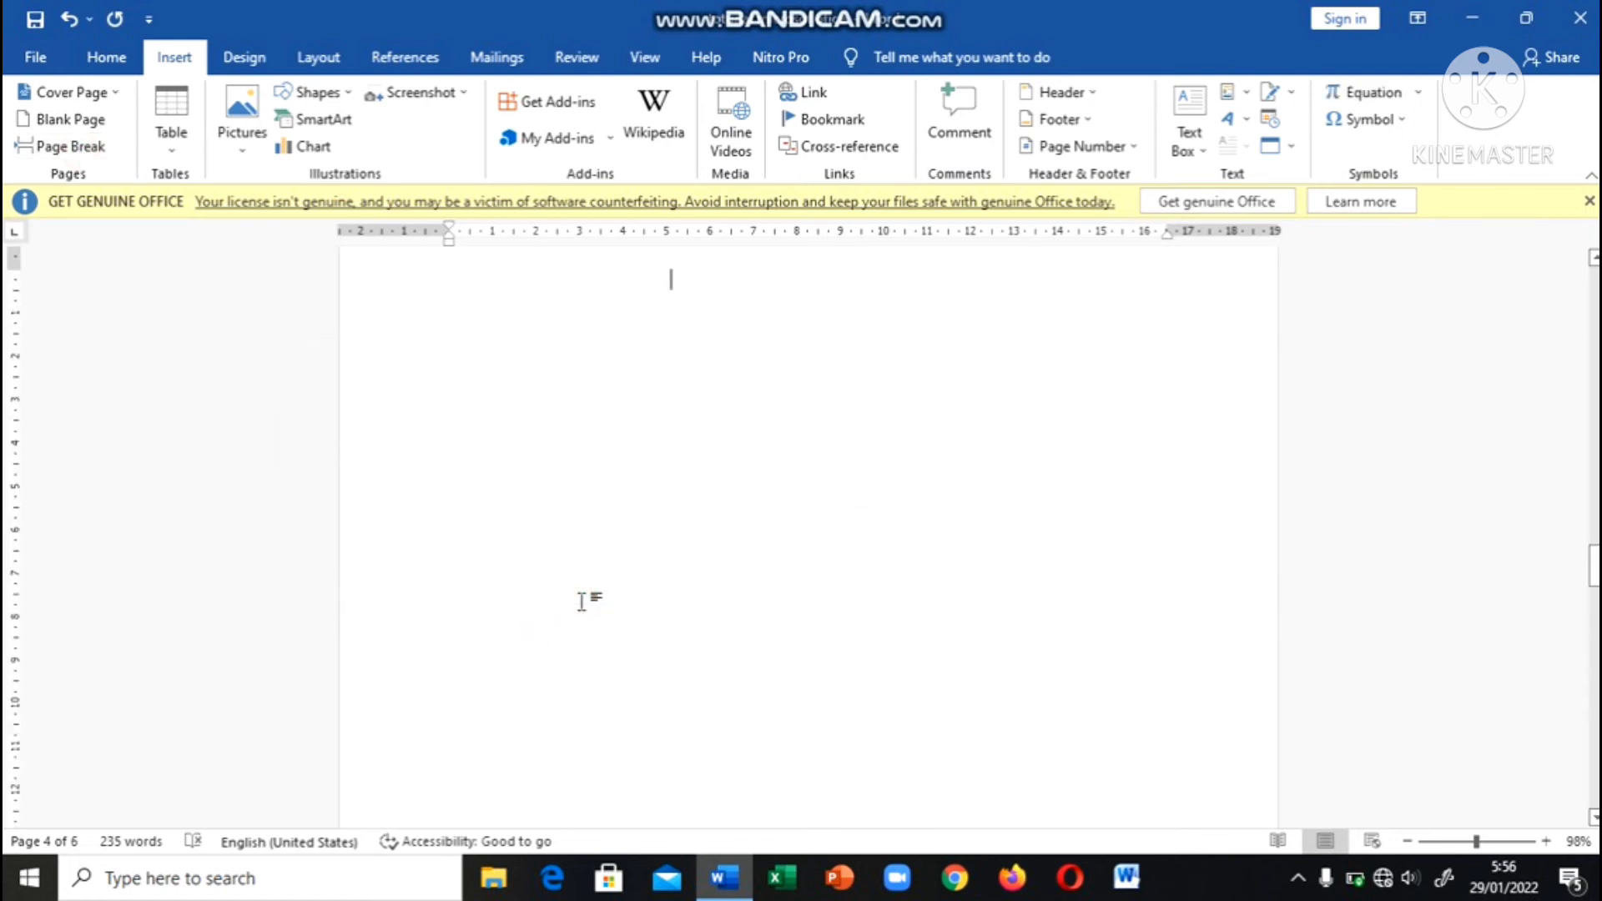
pyautogui.scroll(-5, 581, 601)
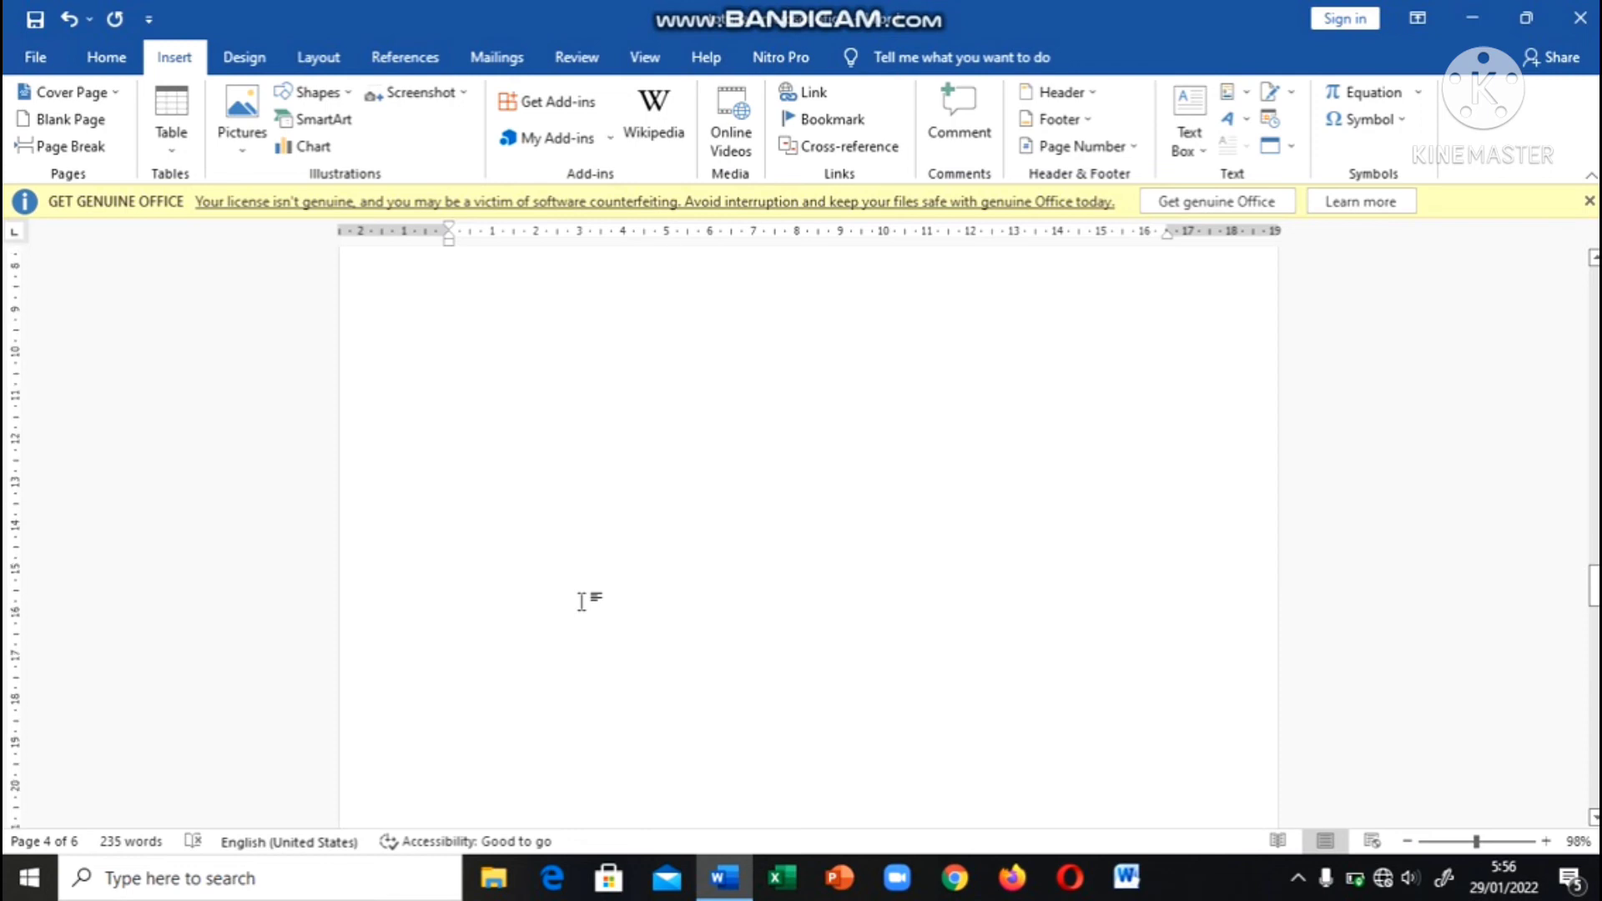
pyautogui.scroll(2, 581, 601)
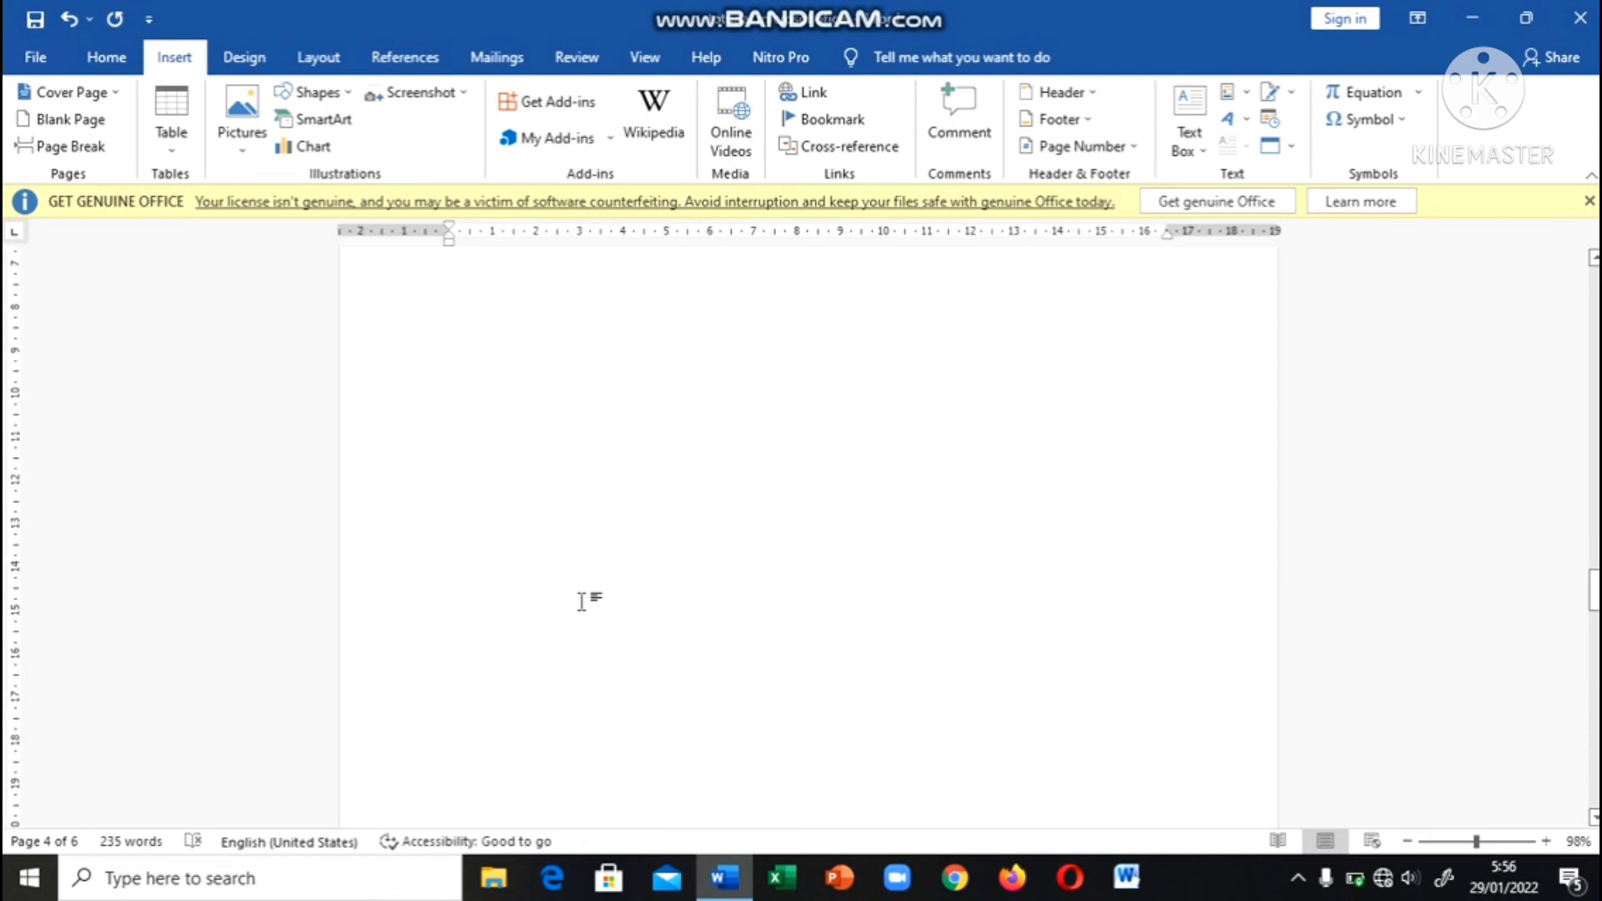
pyautogui.click(55, 147)
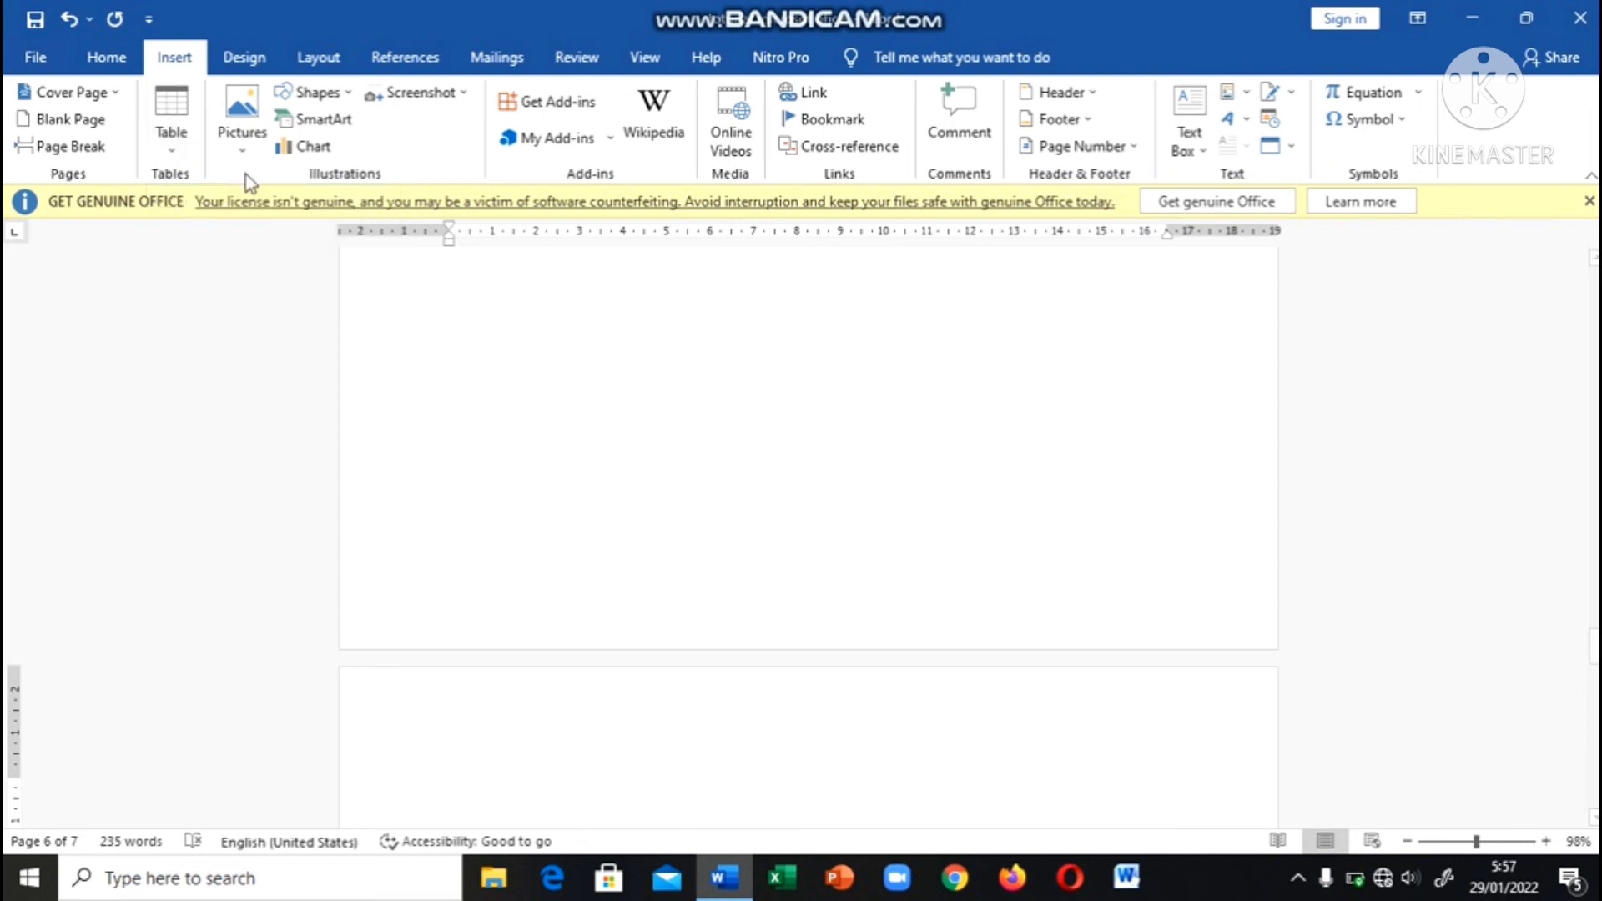
# Look through the added blank pages between the title page and the end of the document.
pyautogui.scroll(3, 488, 494)
pyautogui.scroll(5, 488, 493)
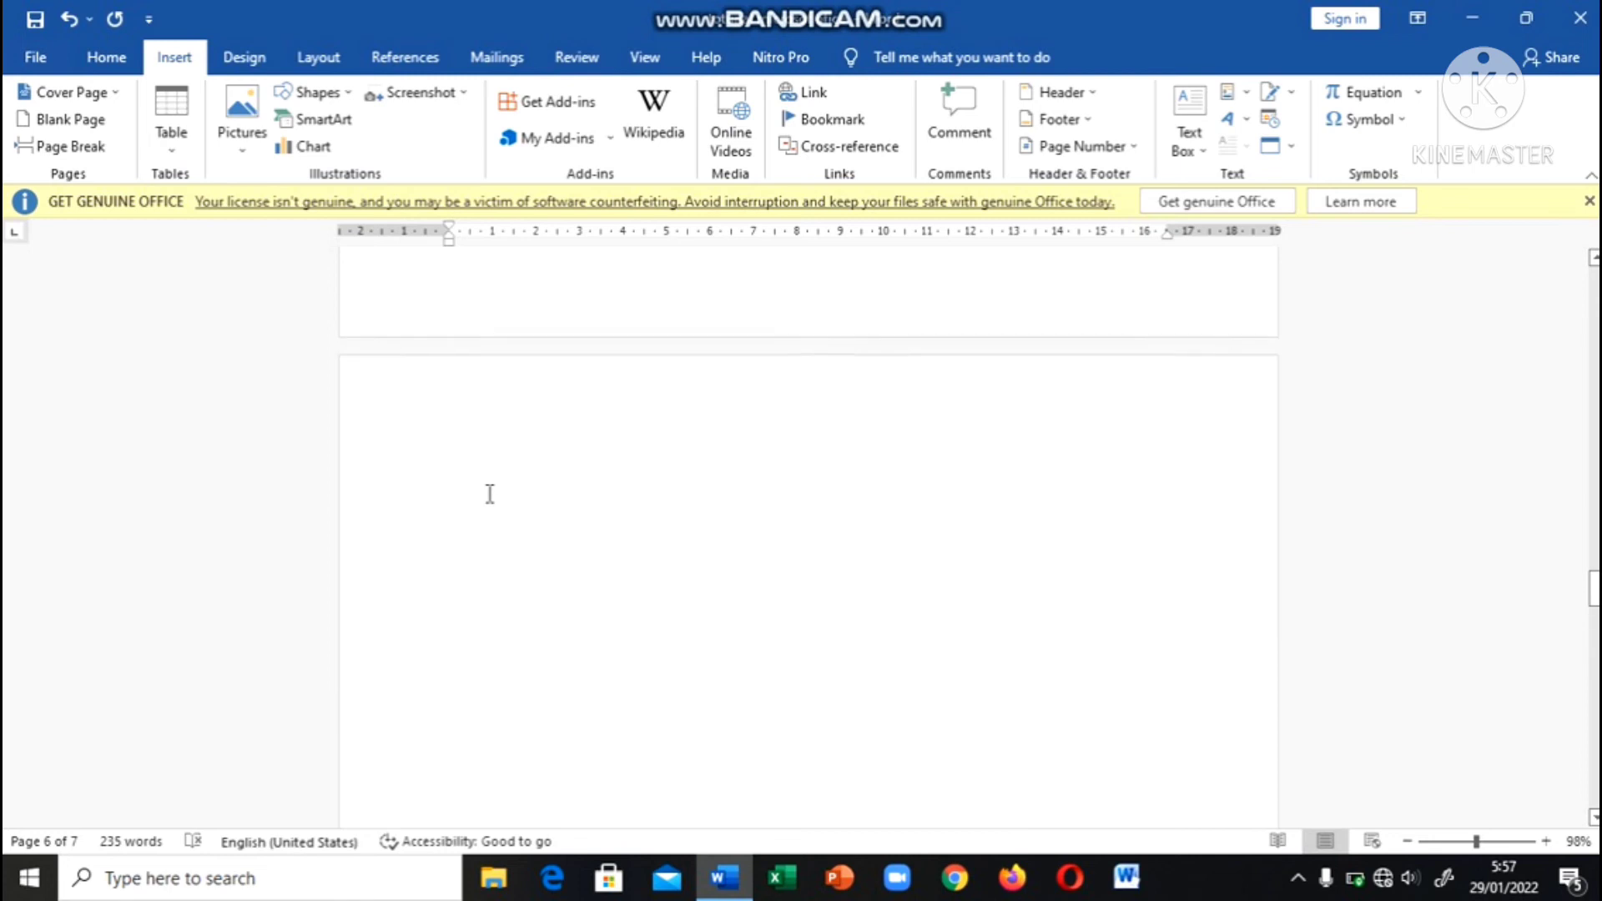
pyautogui.scroll(5, 488, 493)
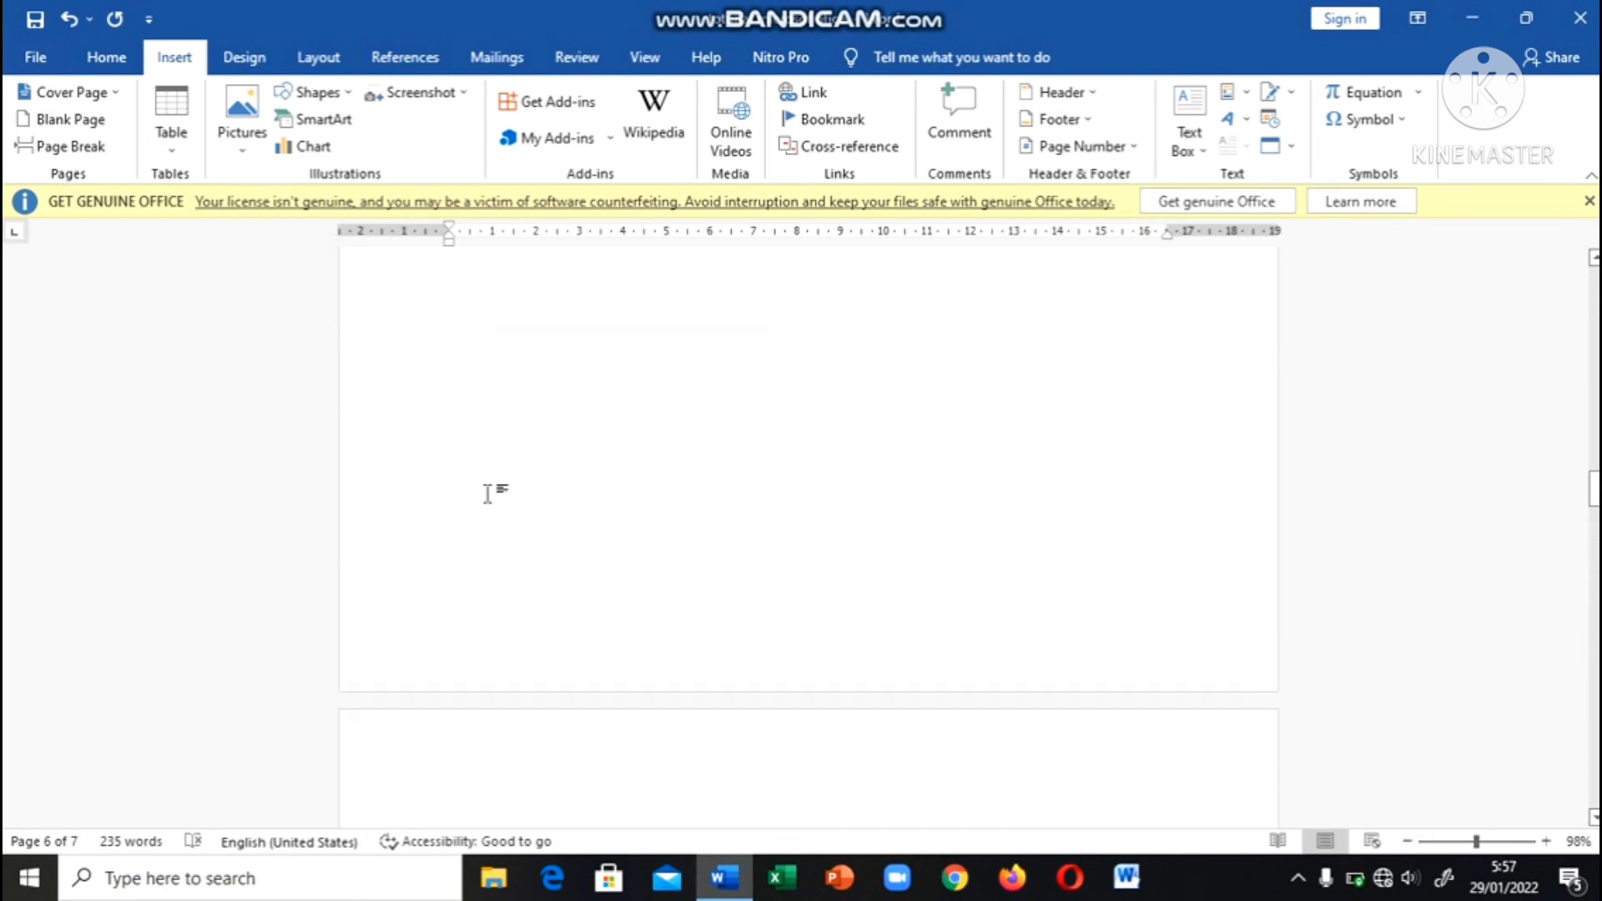
pyautogui.scroll(10, 488, 494)
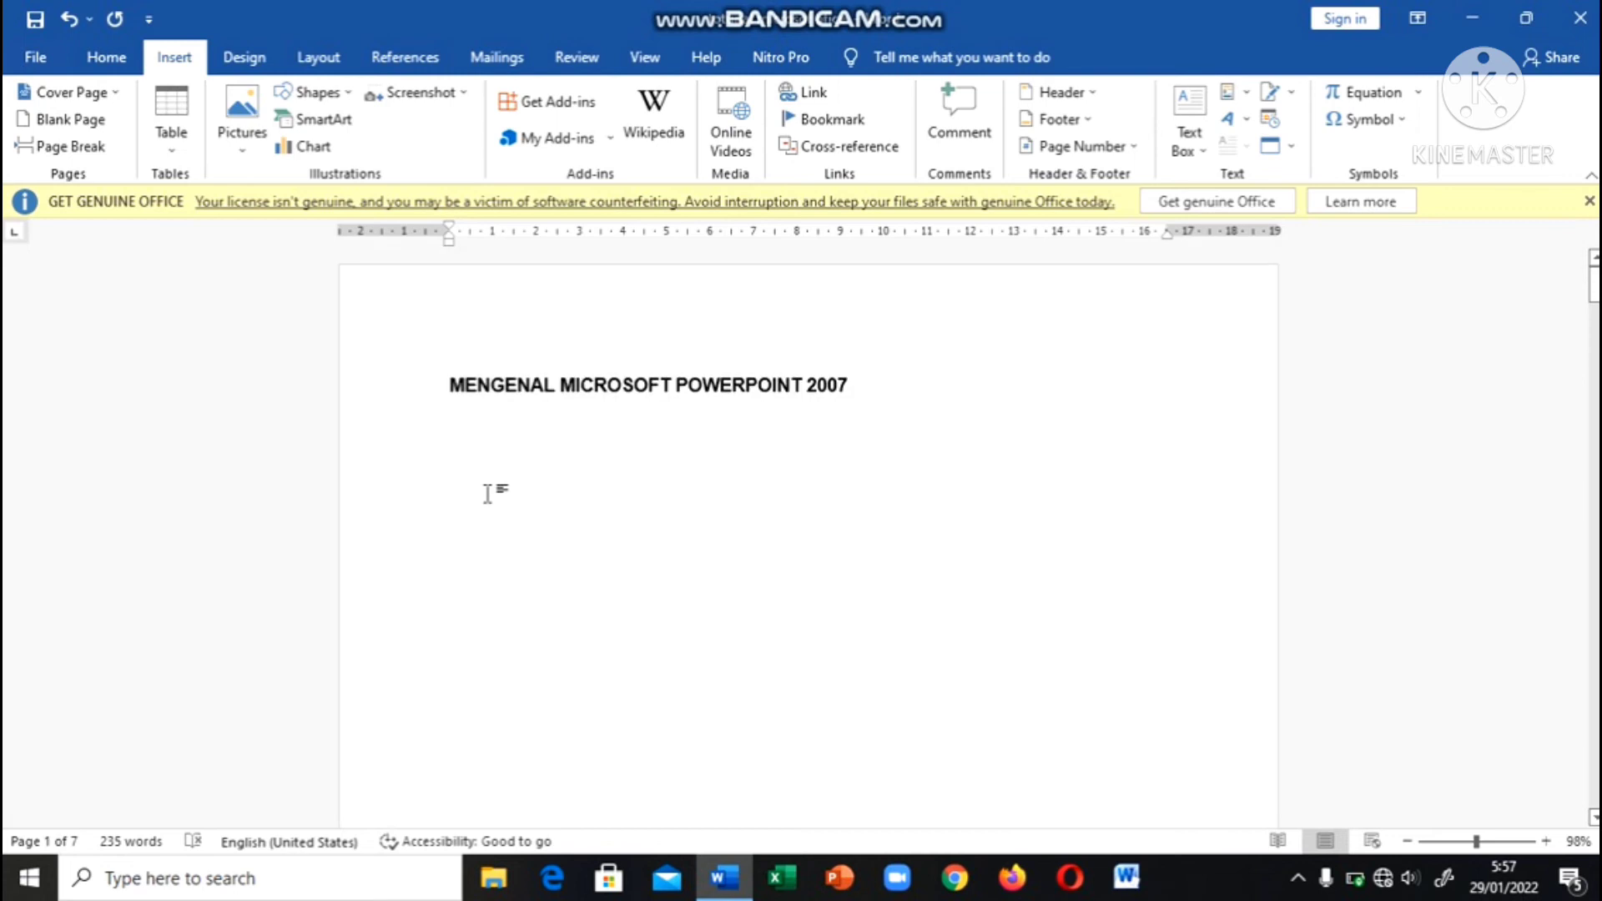
pyautogui.scroll(-20, 488, 494)
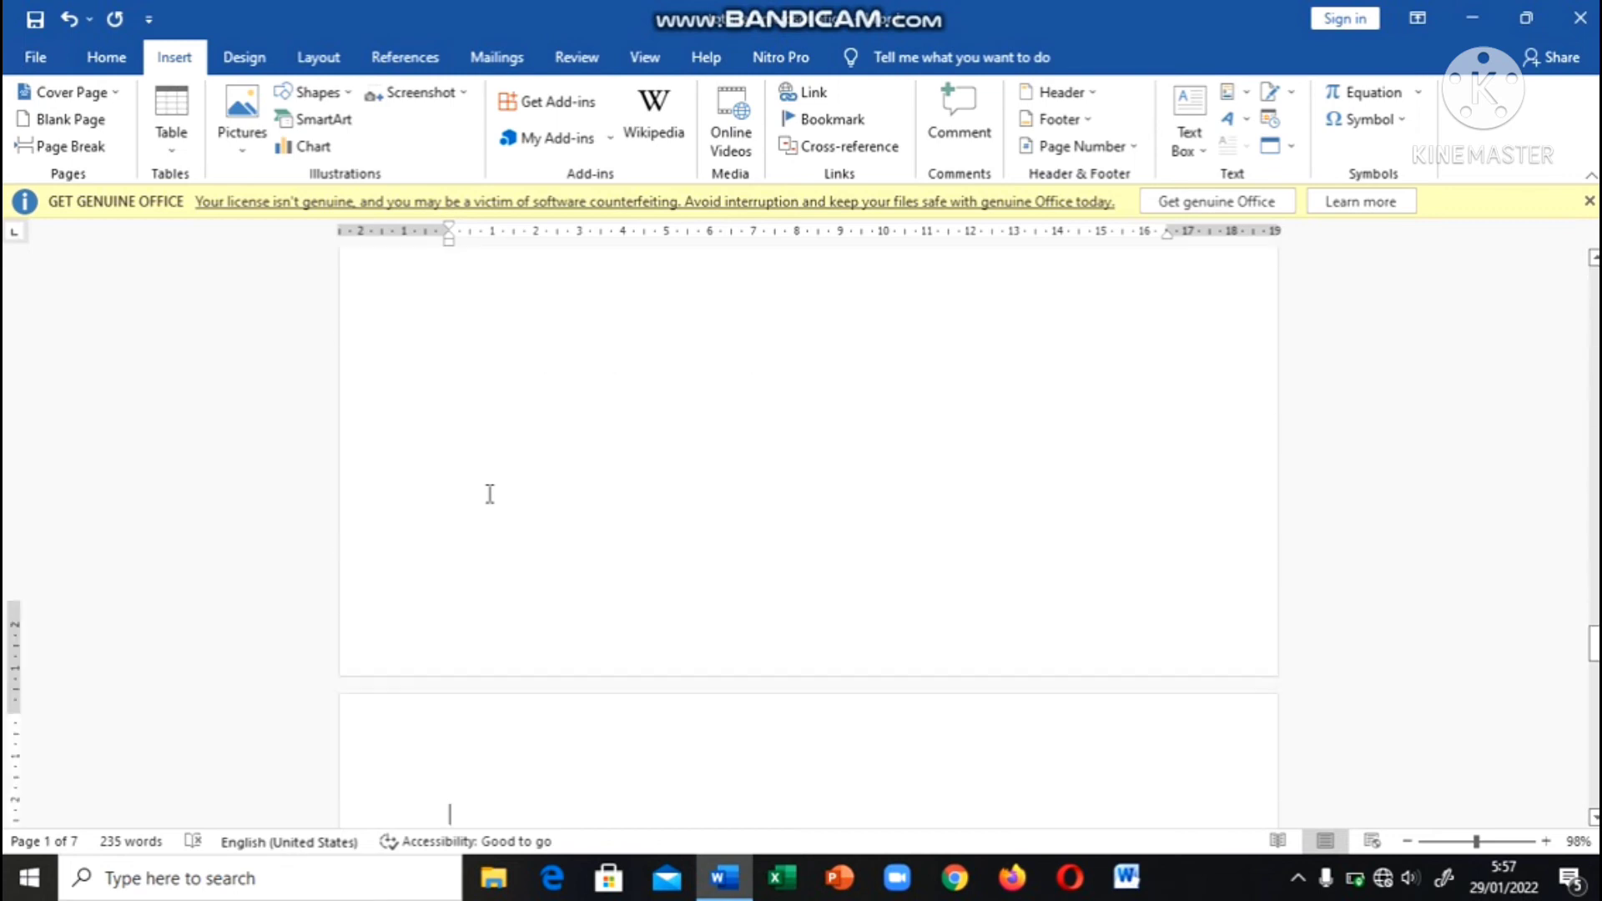
pyautogui.scroll(-10, 490, 494)
pyautogui.scroll(10, 489, 493)
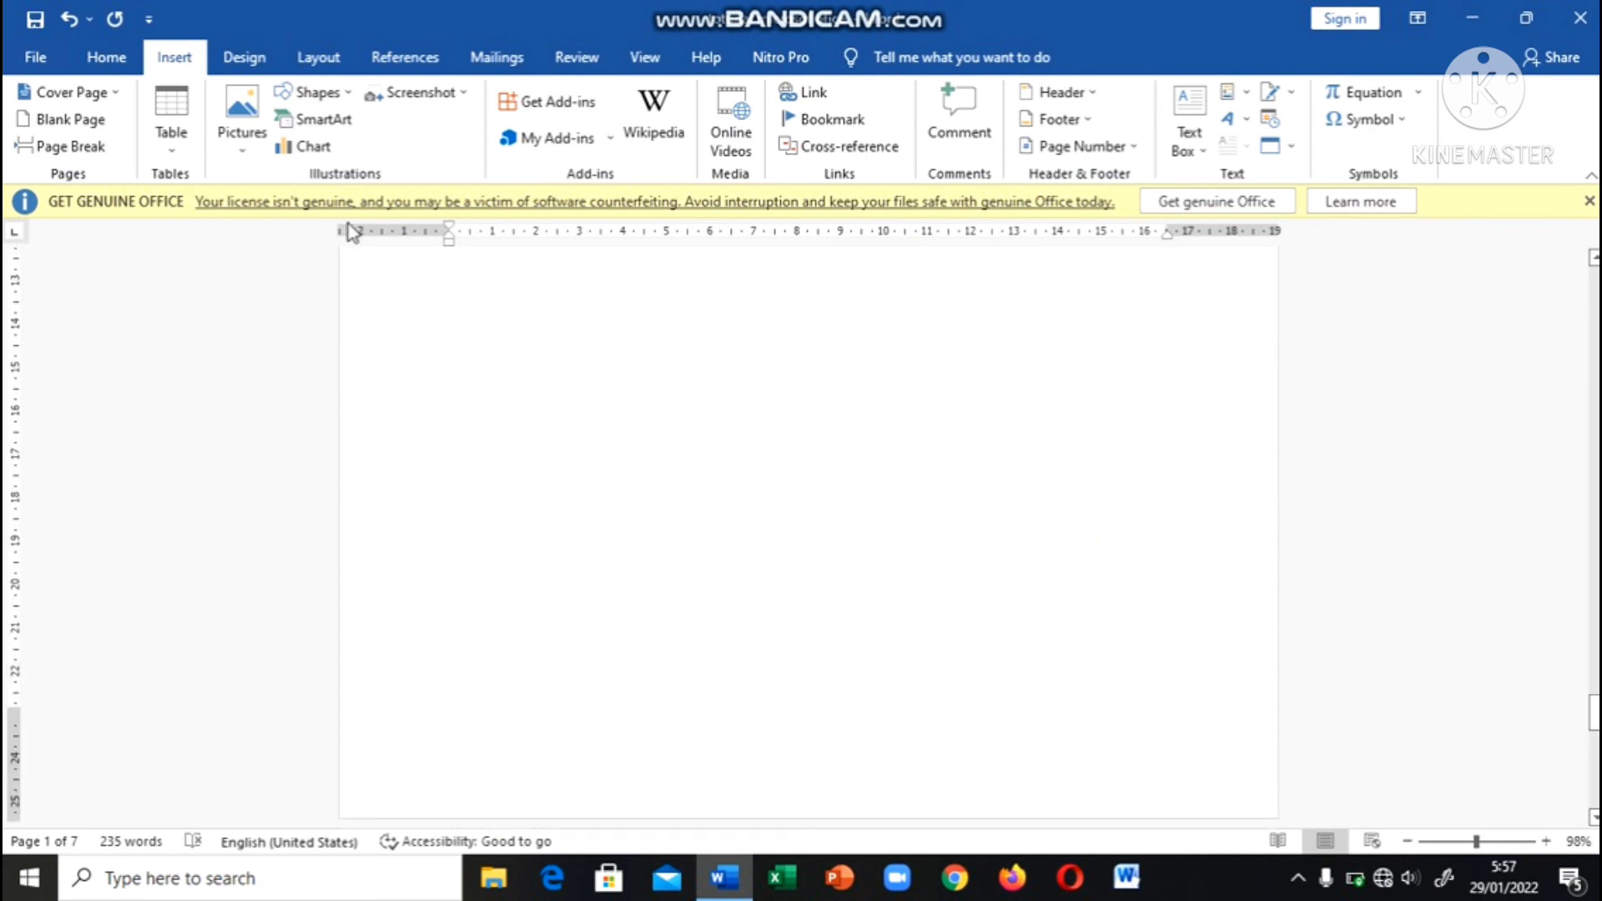
# Preview a 3x3 table on the blank page and leave the table grid without inserting it.
pyautogui.click(175, 157)
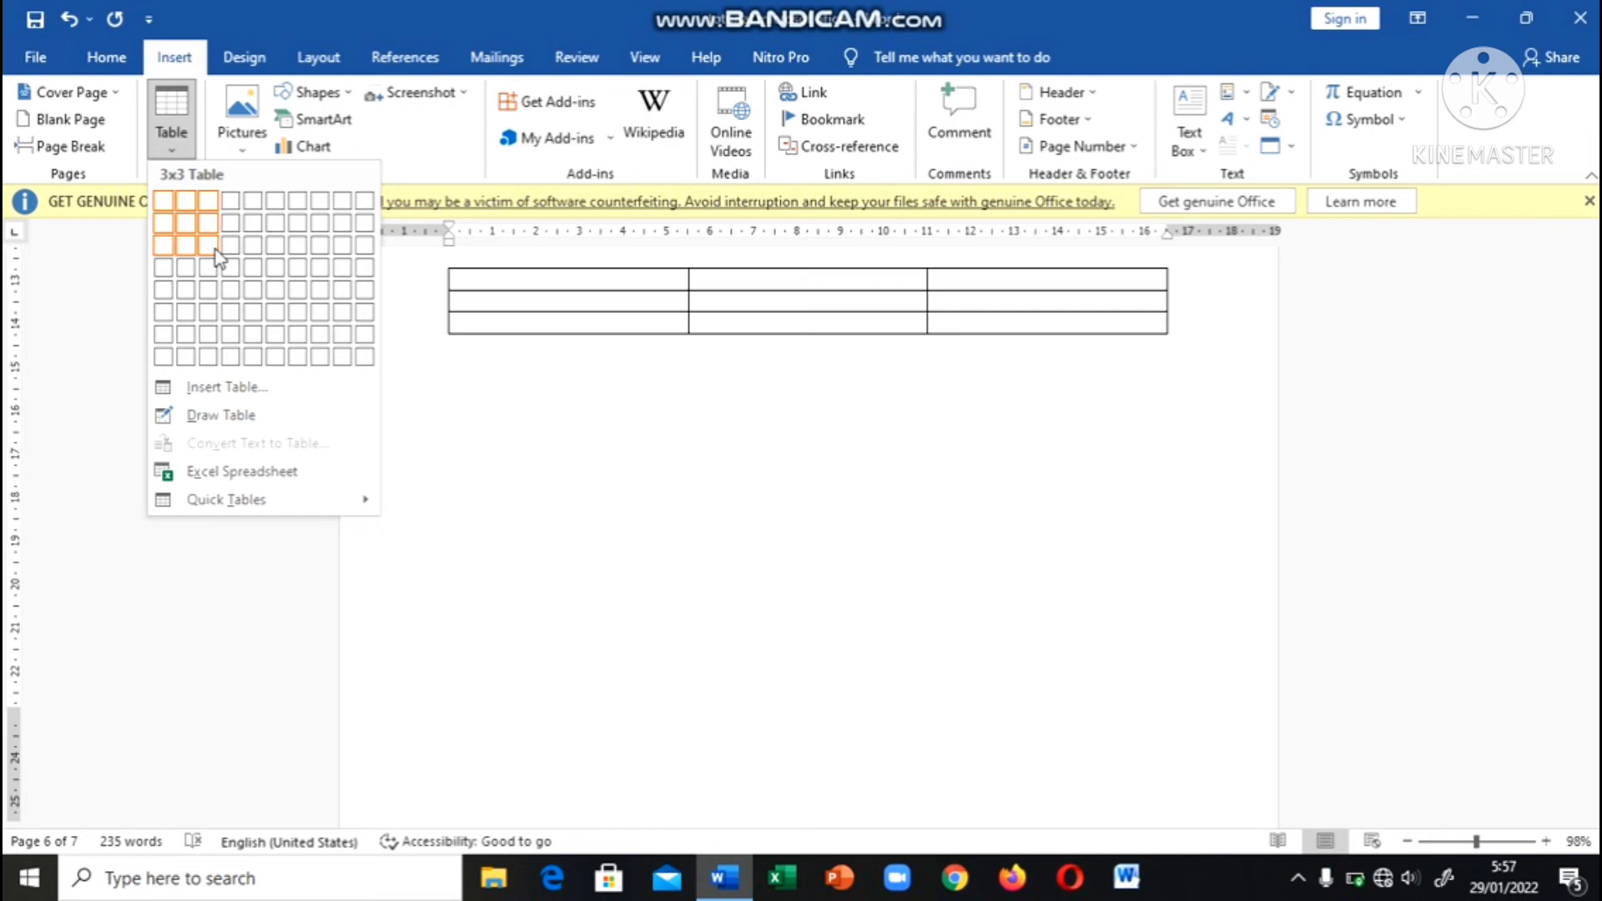
pyautogui.click(172, 123)
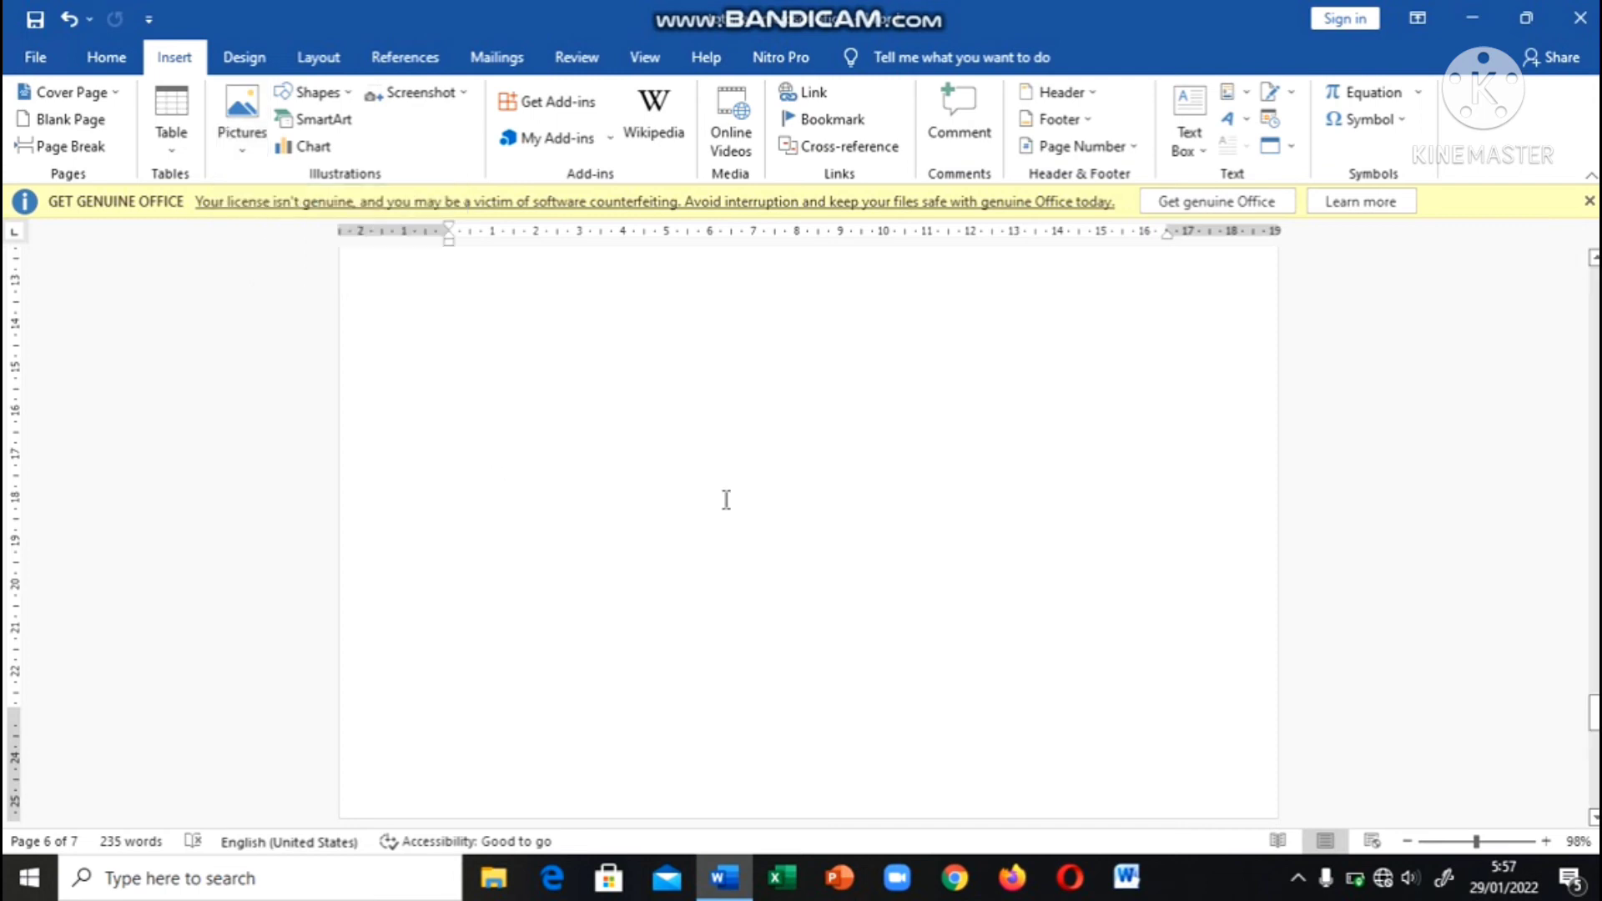
pyautogui.scroll(3, 724, 501)
pyautogui.scroll(9, 726, 500)
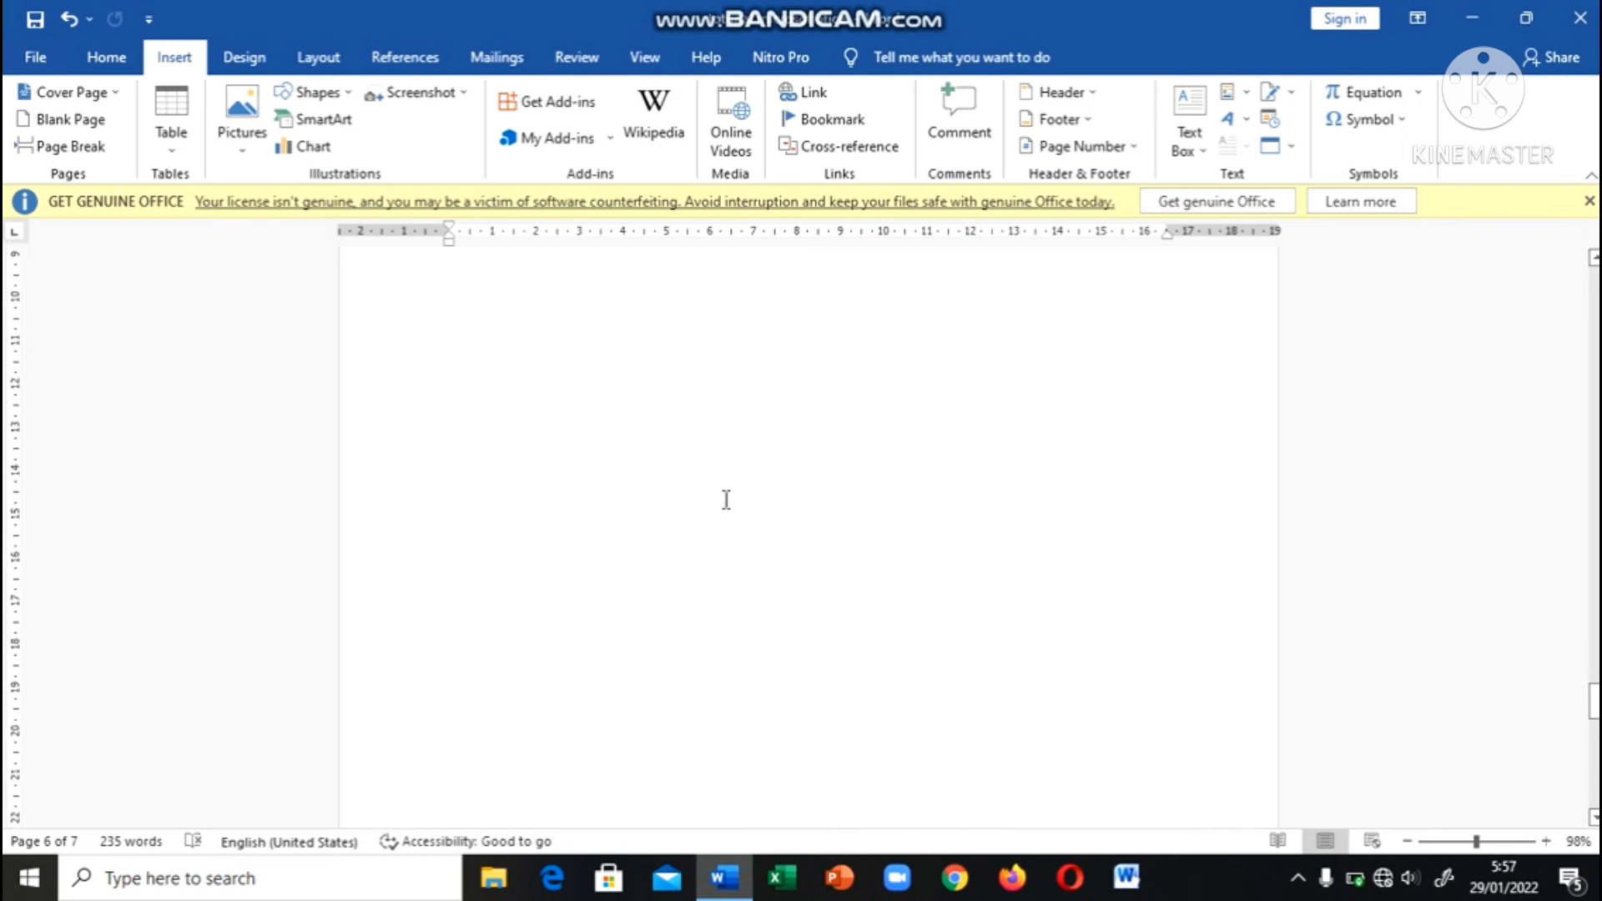
# Insert the picture Image (5) from the Scanned Documents folder in Downloads onto the blank sixth page.
pyautogui.click(242, 147)
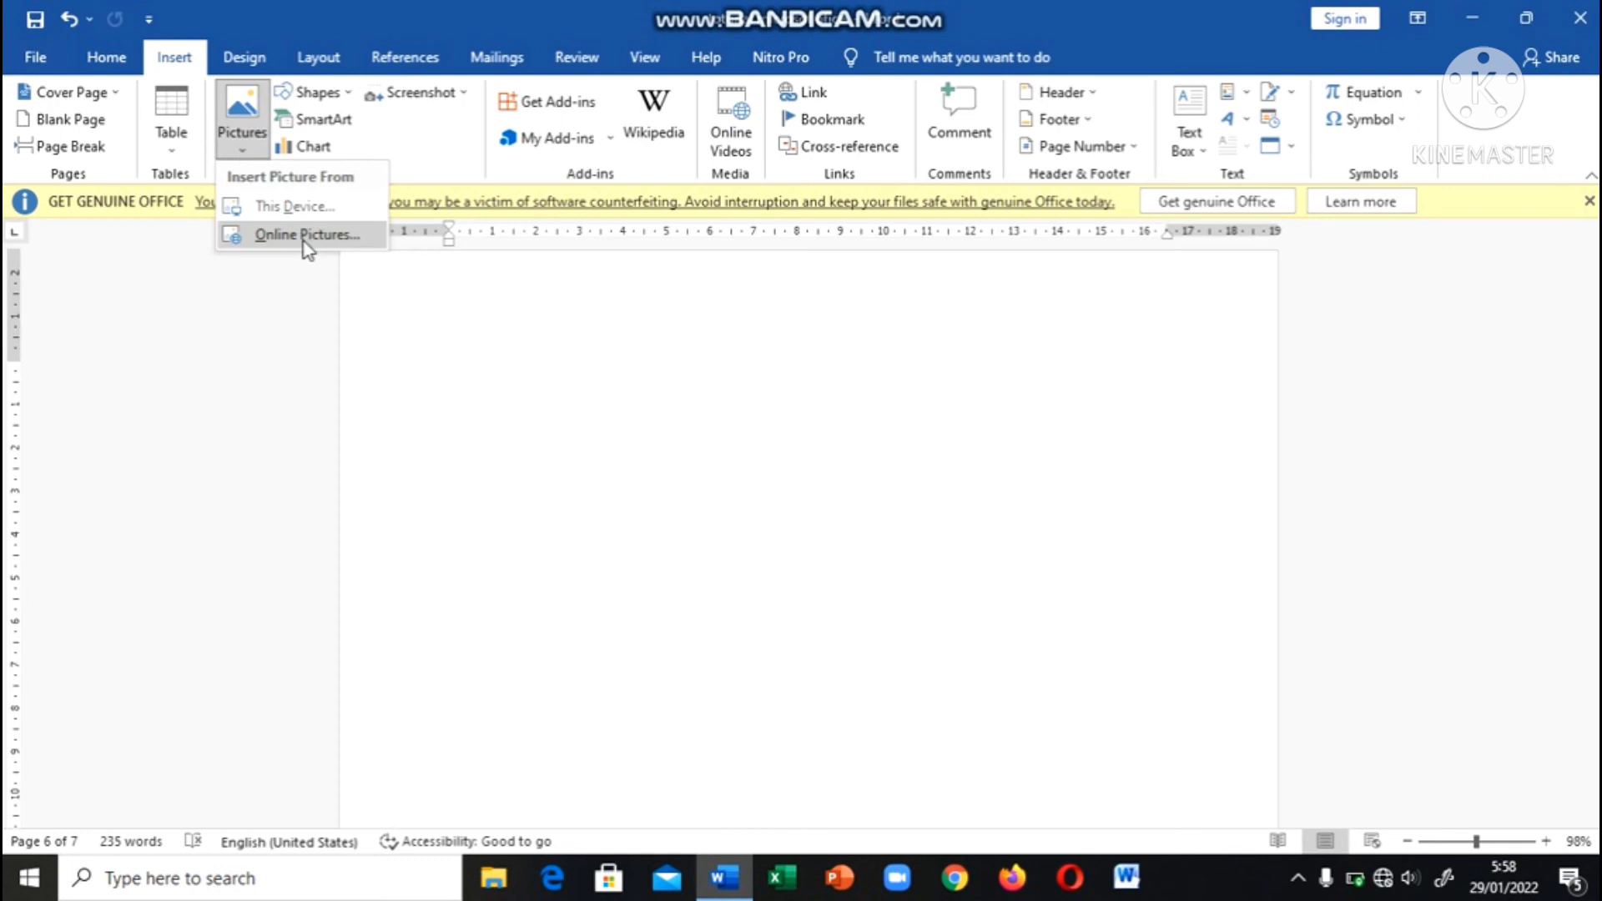
pyautogui.click(296, 207)
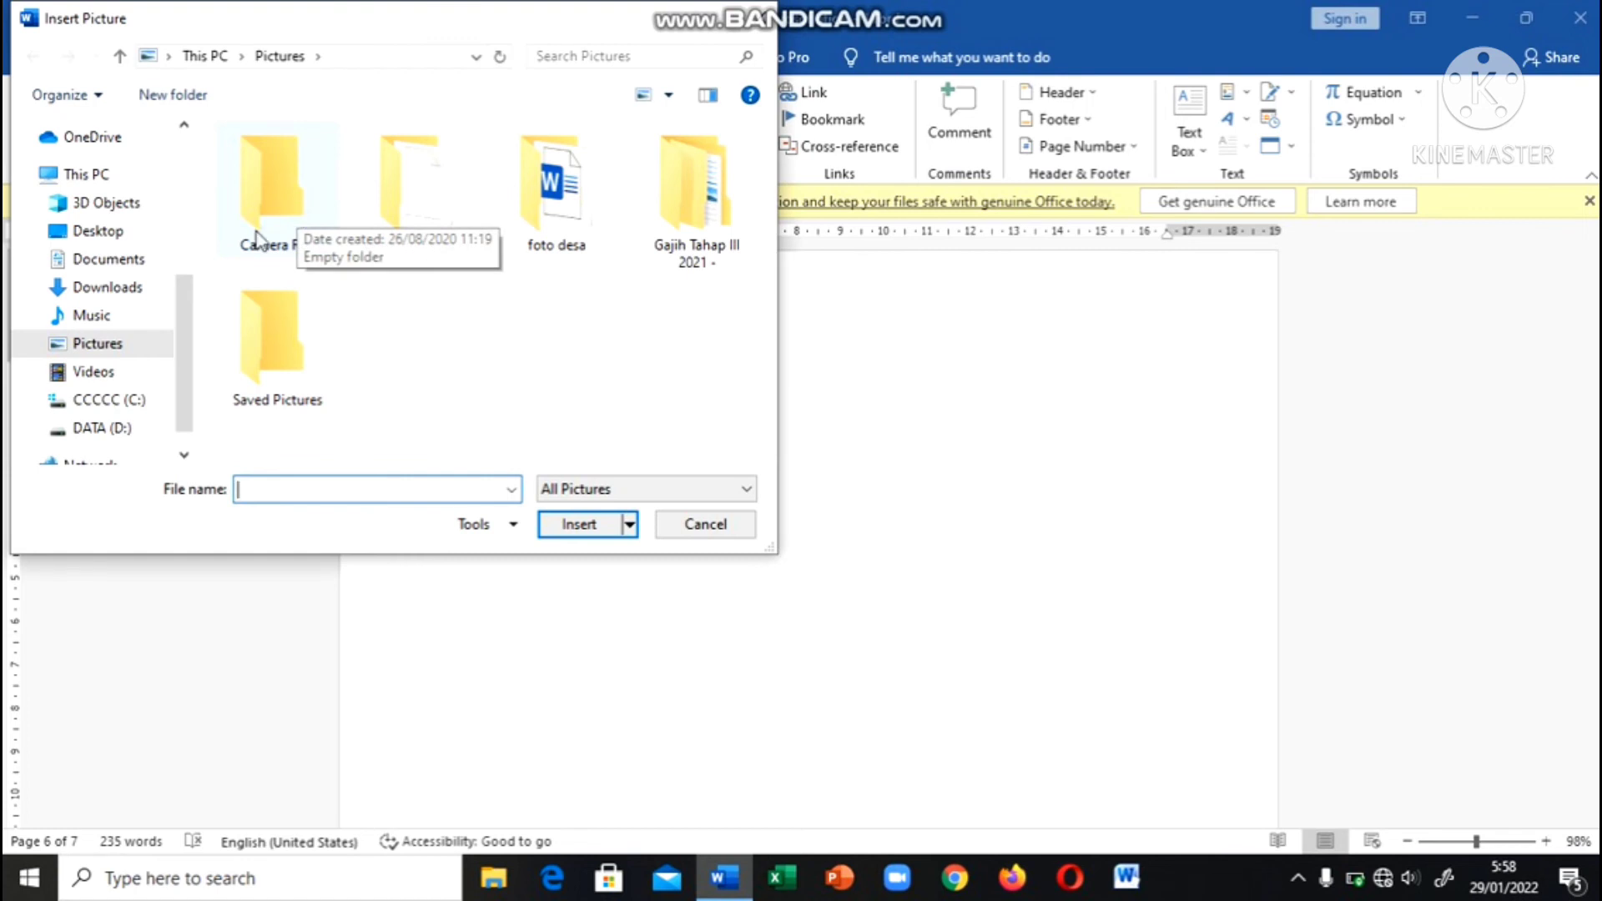
pyautogui.click(92, 373)
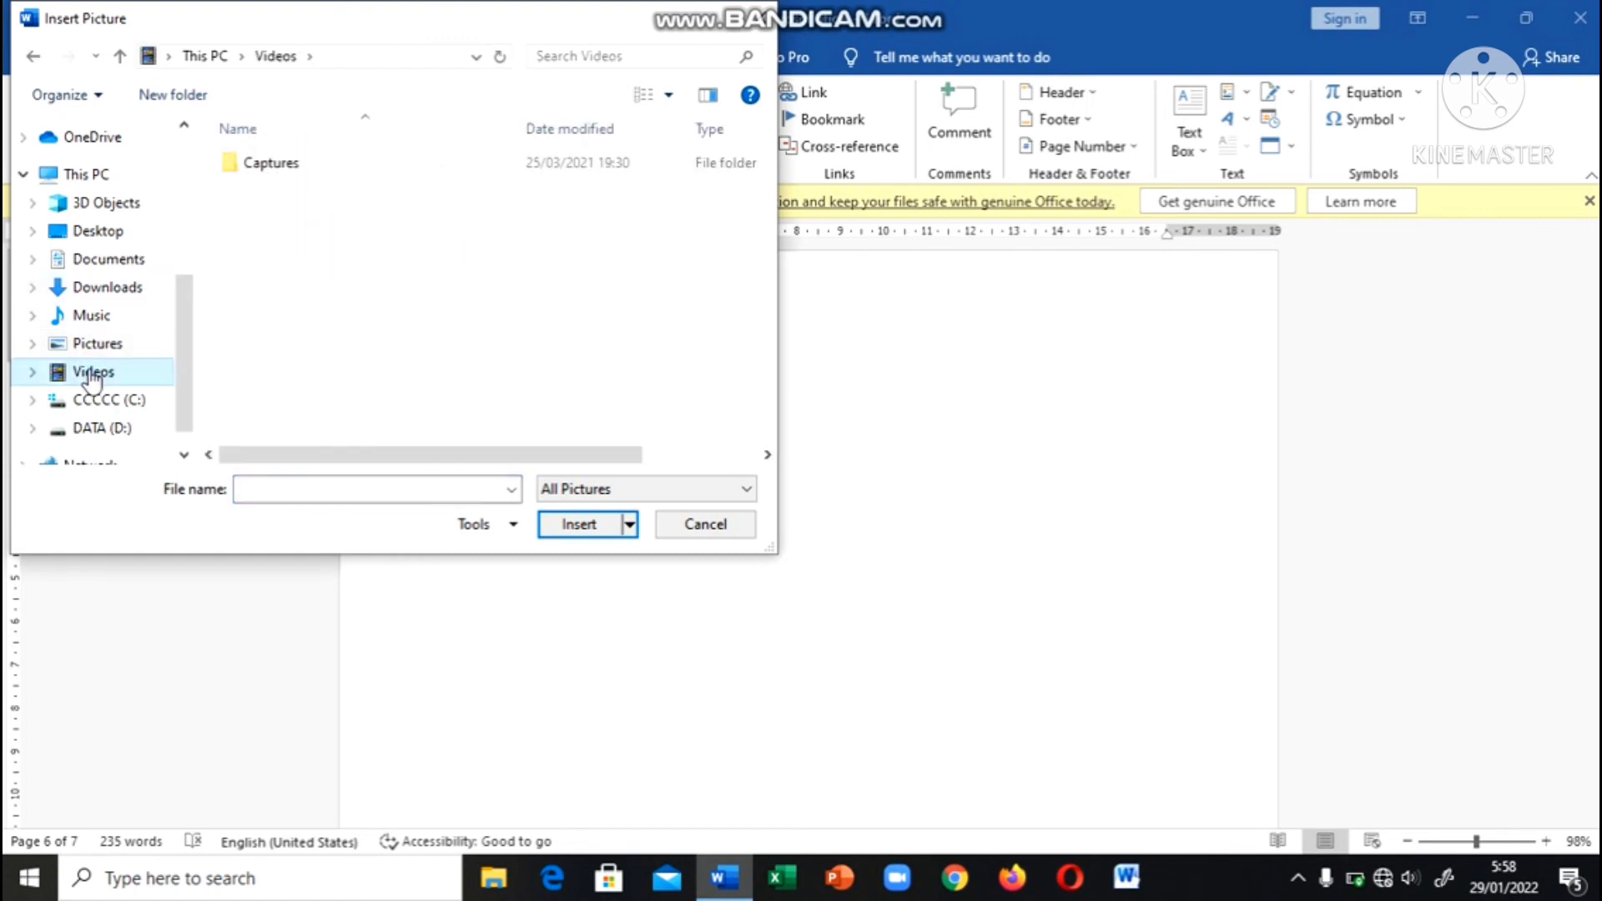
pyautogui.click(90, 315)
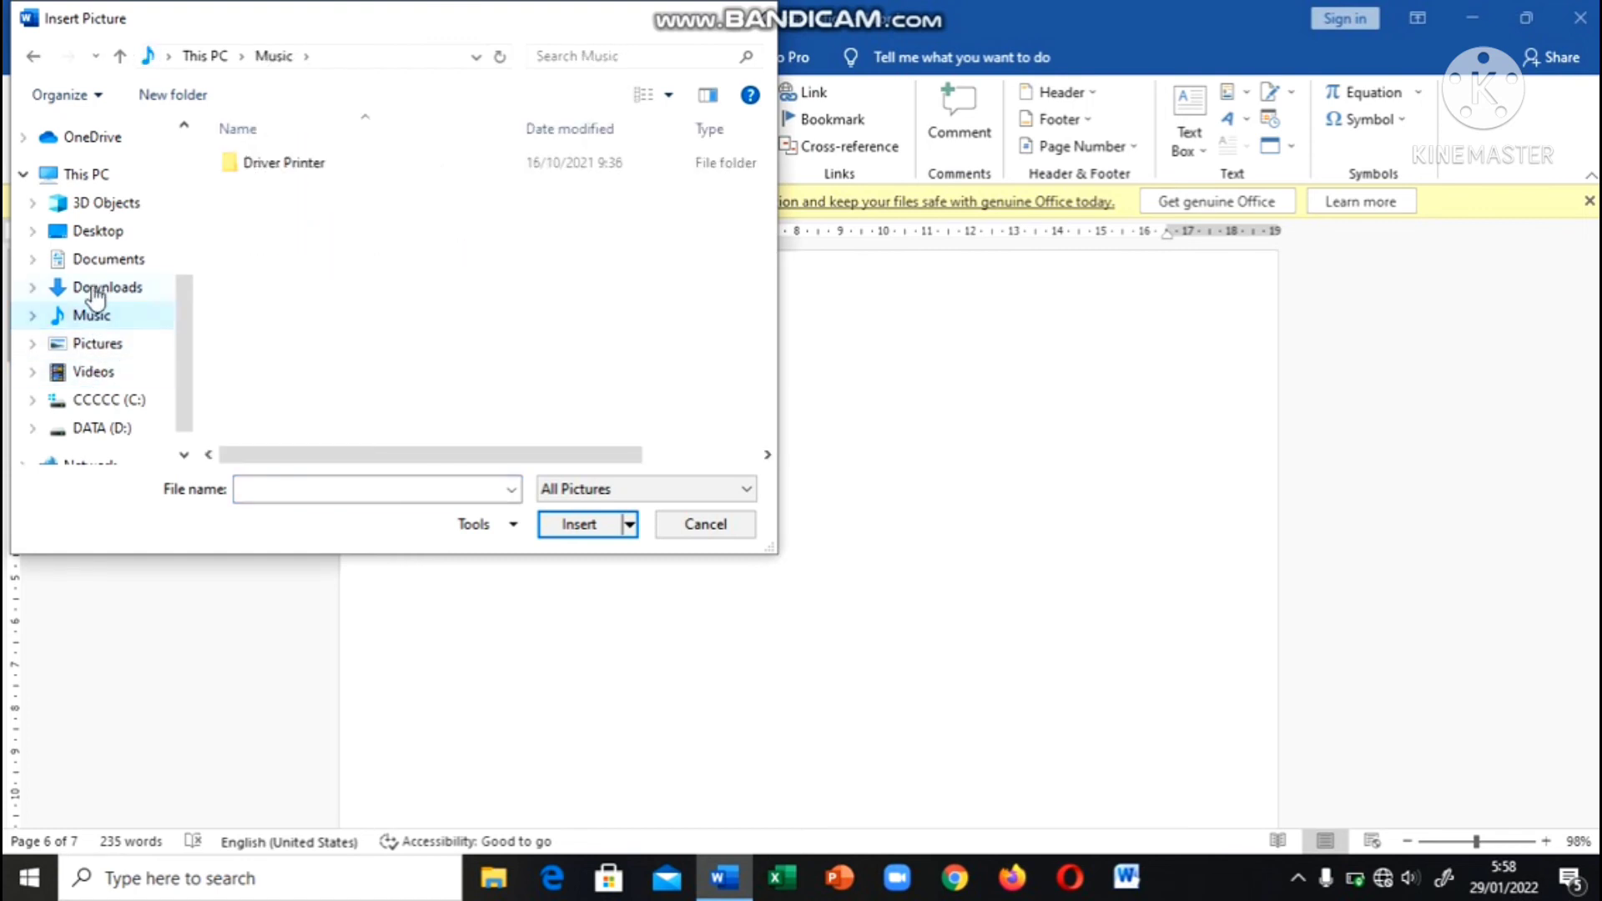
pyautogui.click(94, 289)
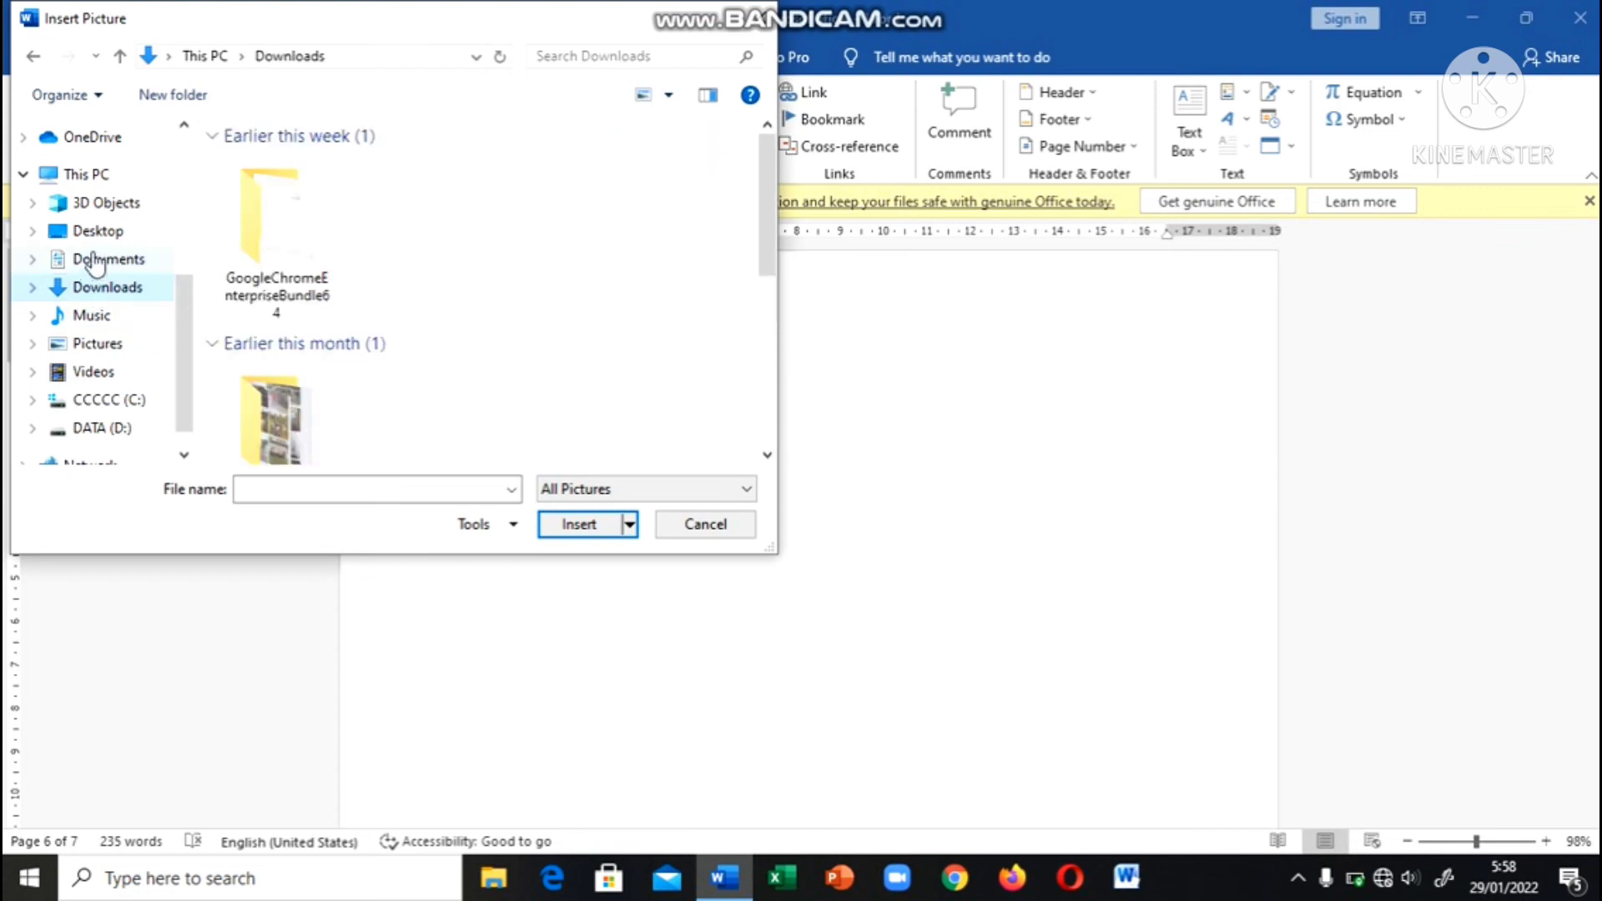
pyautogui.click(96, 262)
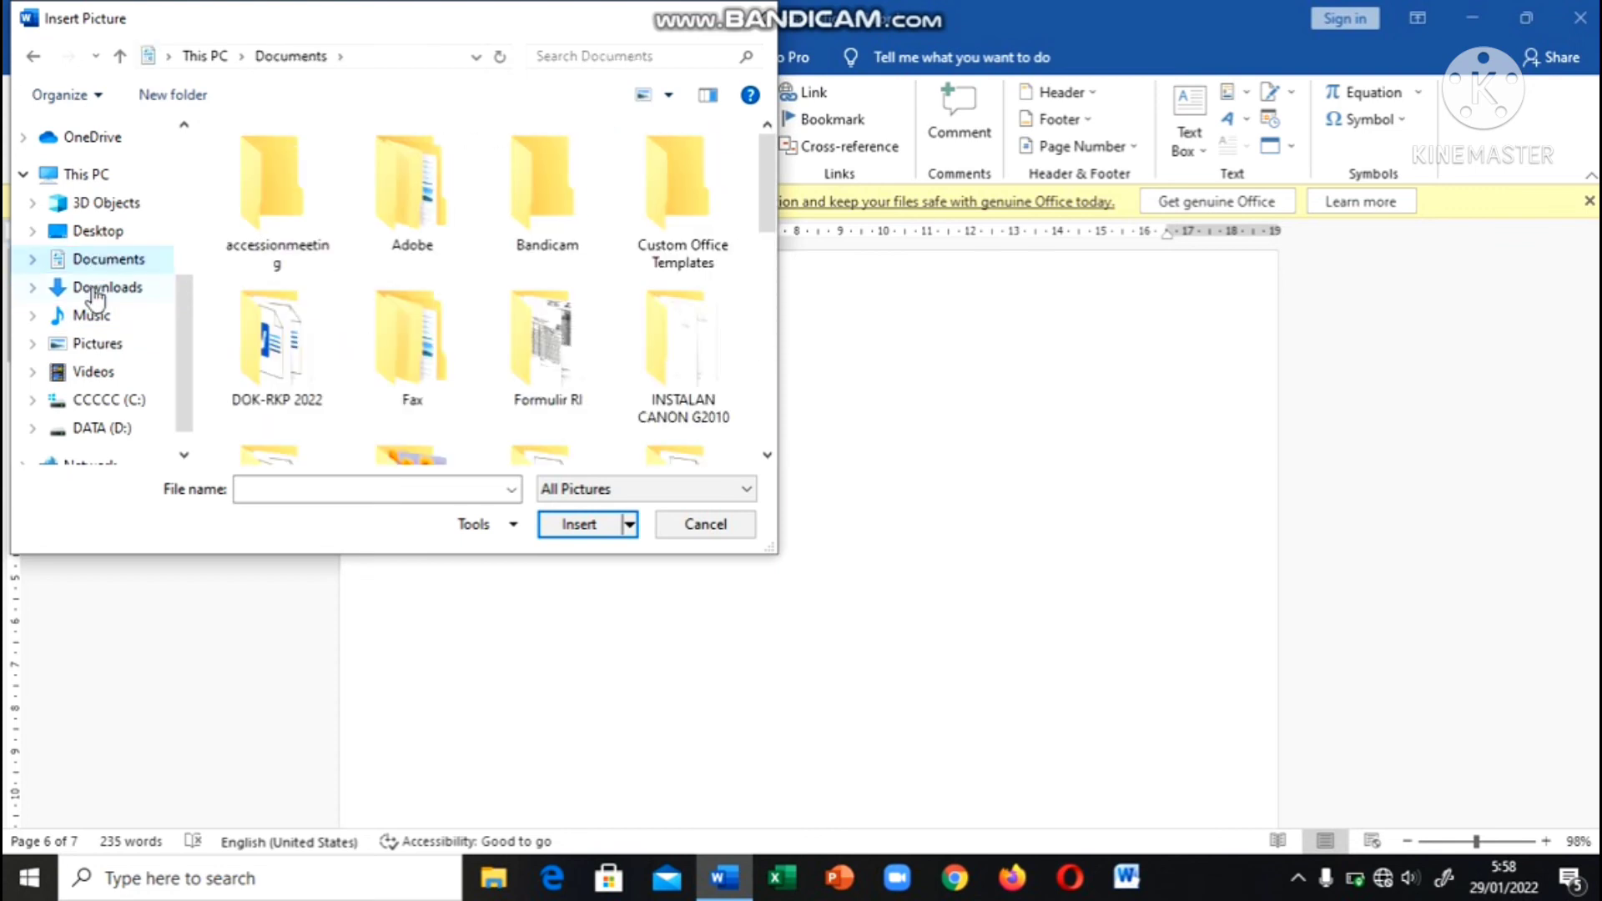
pyautogui.click(94, 291)
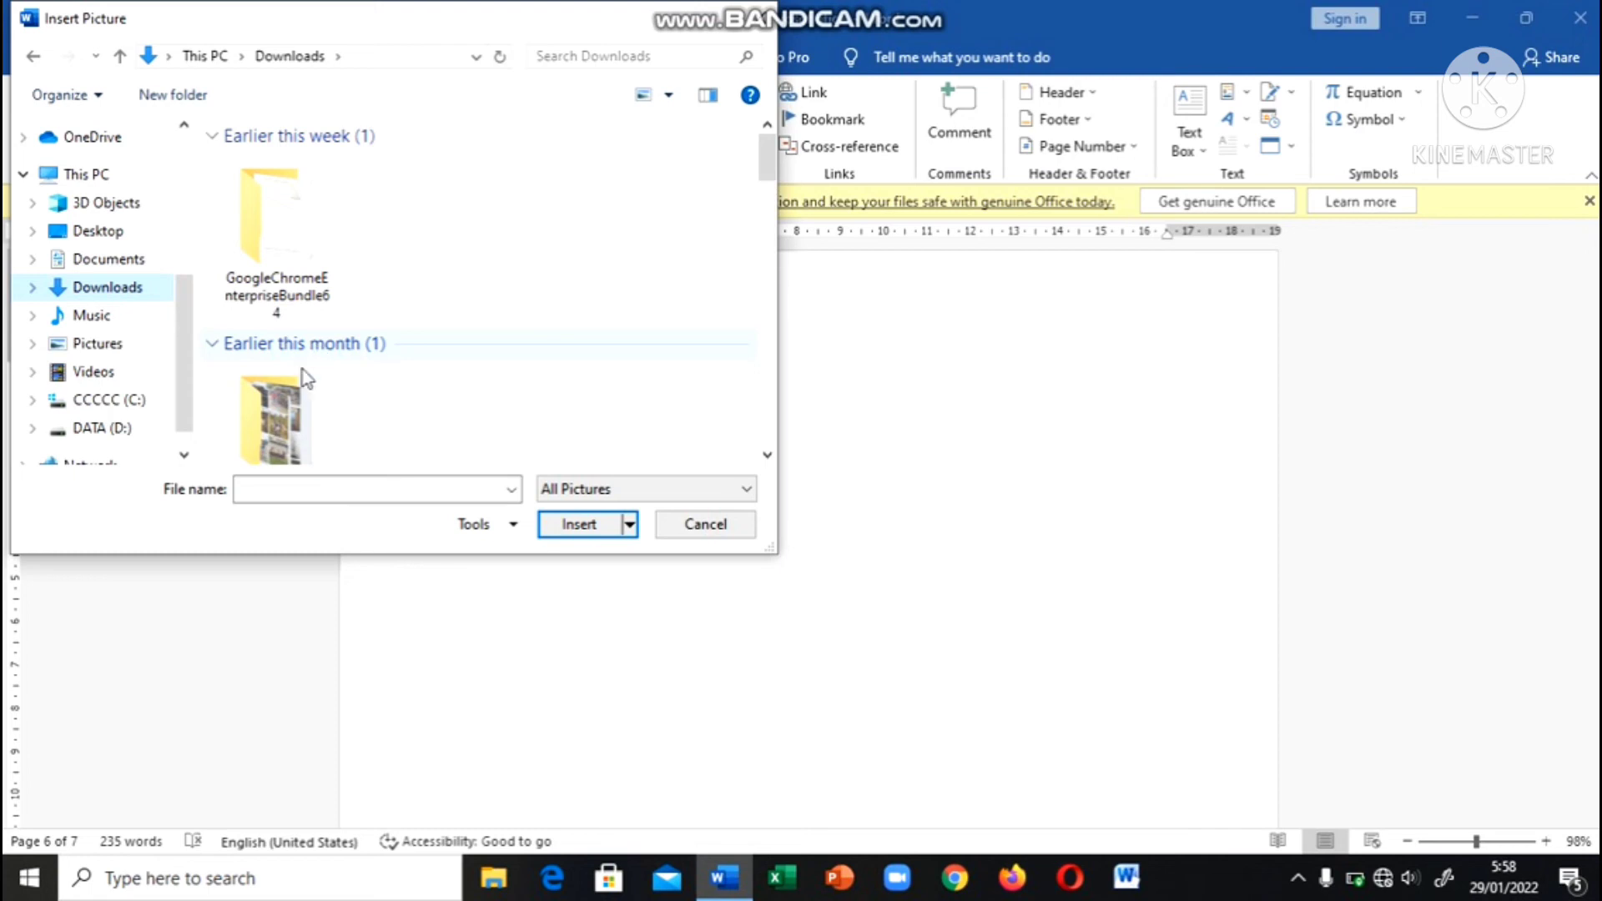
pyautogui.doubleClick(302, 401)
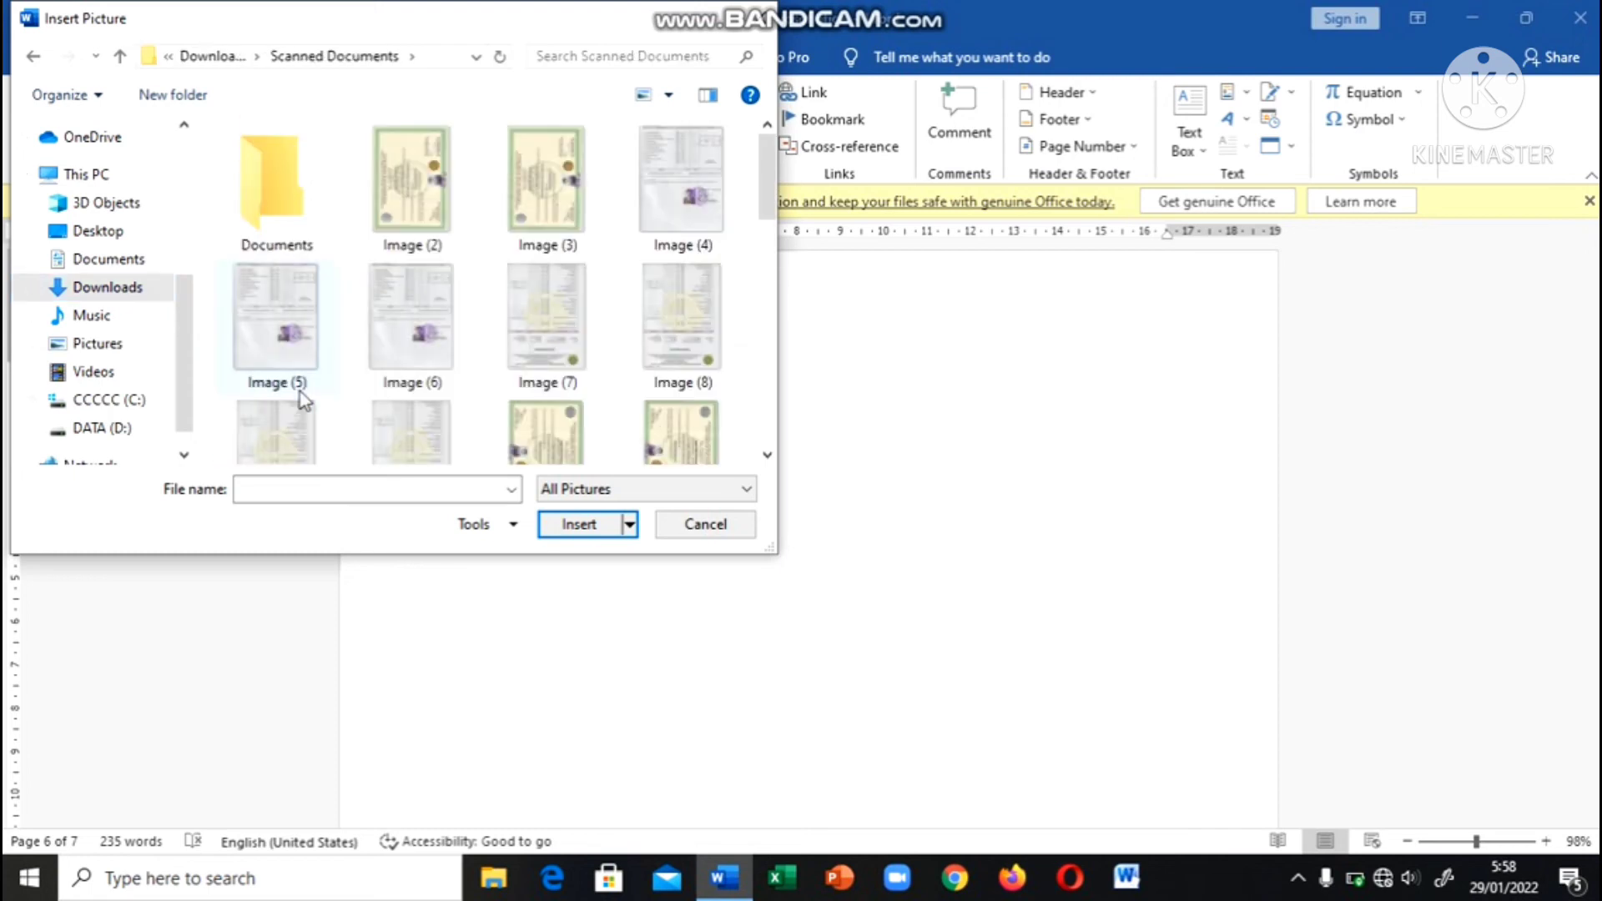
pyautogui.click(282, 328)
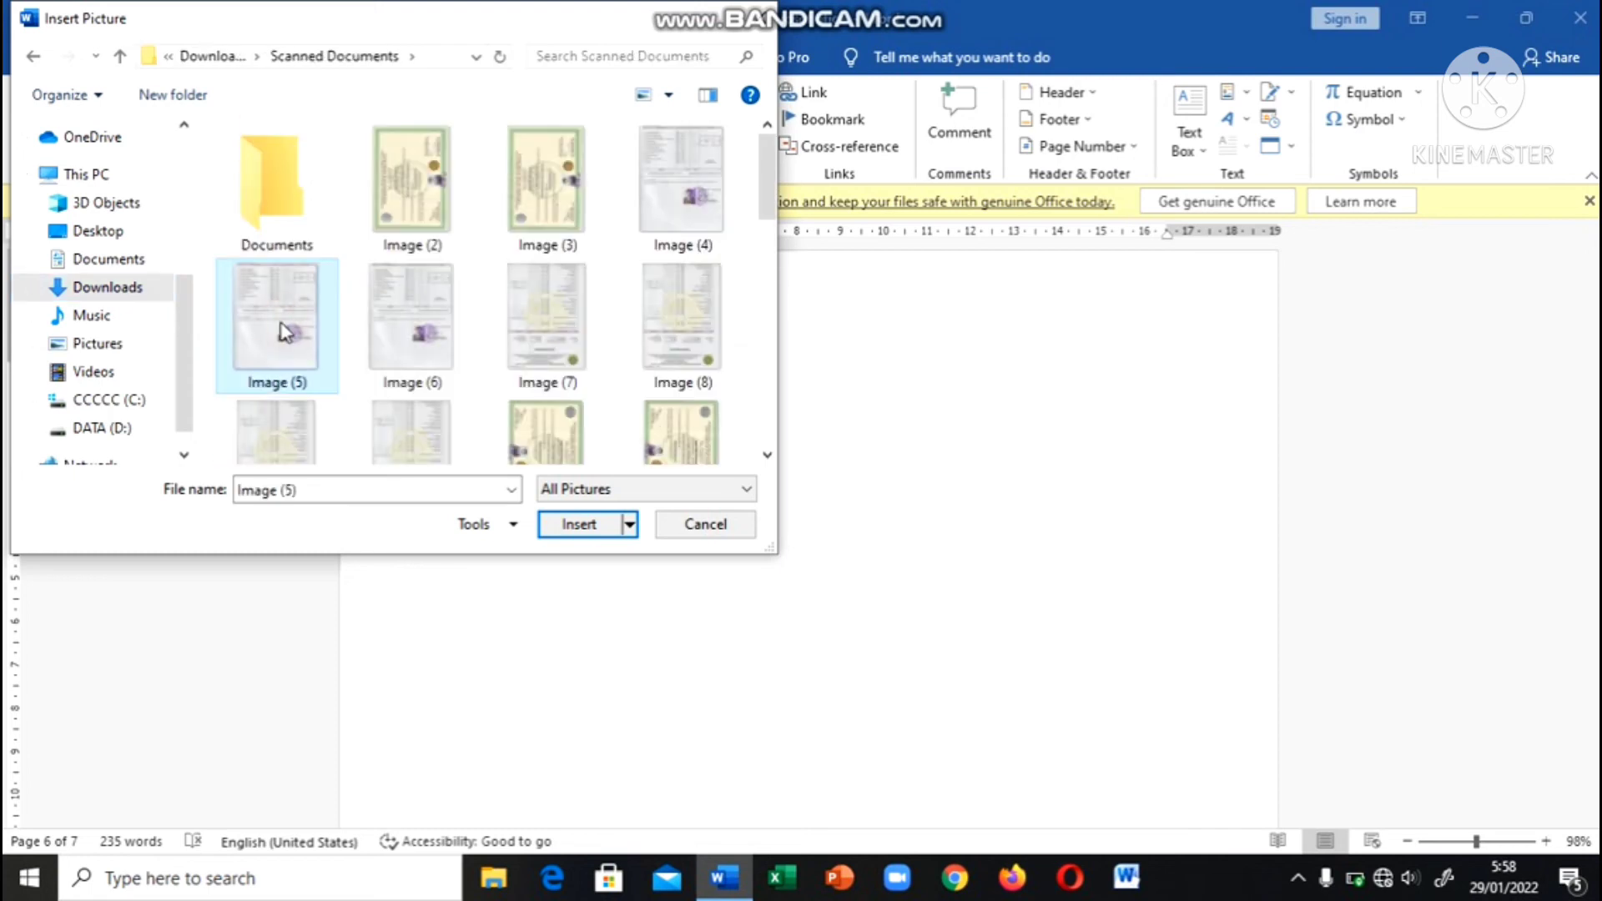
pyautogui.click(571, 524)
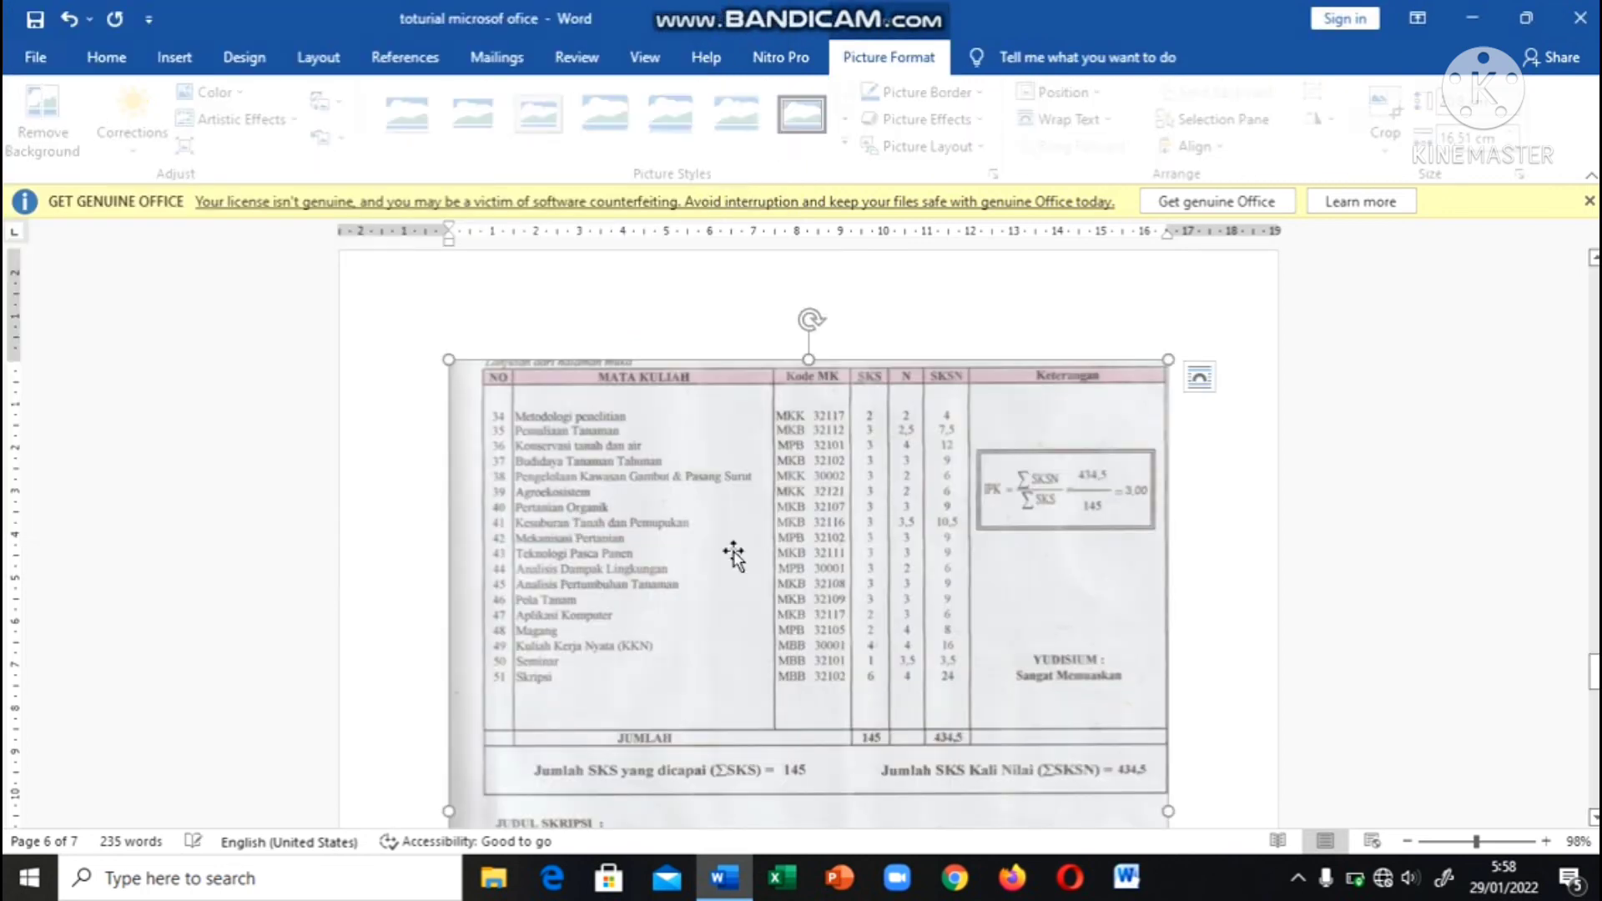
# Delete the inserted scan from the sixth page and return to the insert commands.
pyautogui.scroll(2, 734, 554)
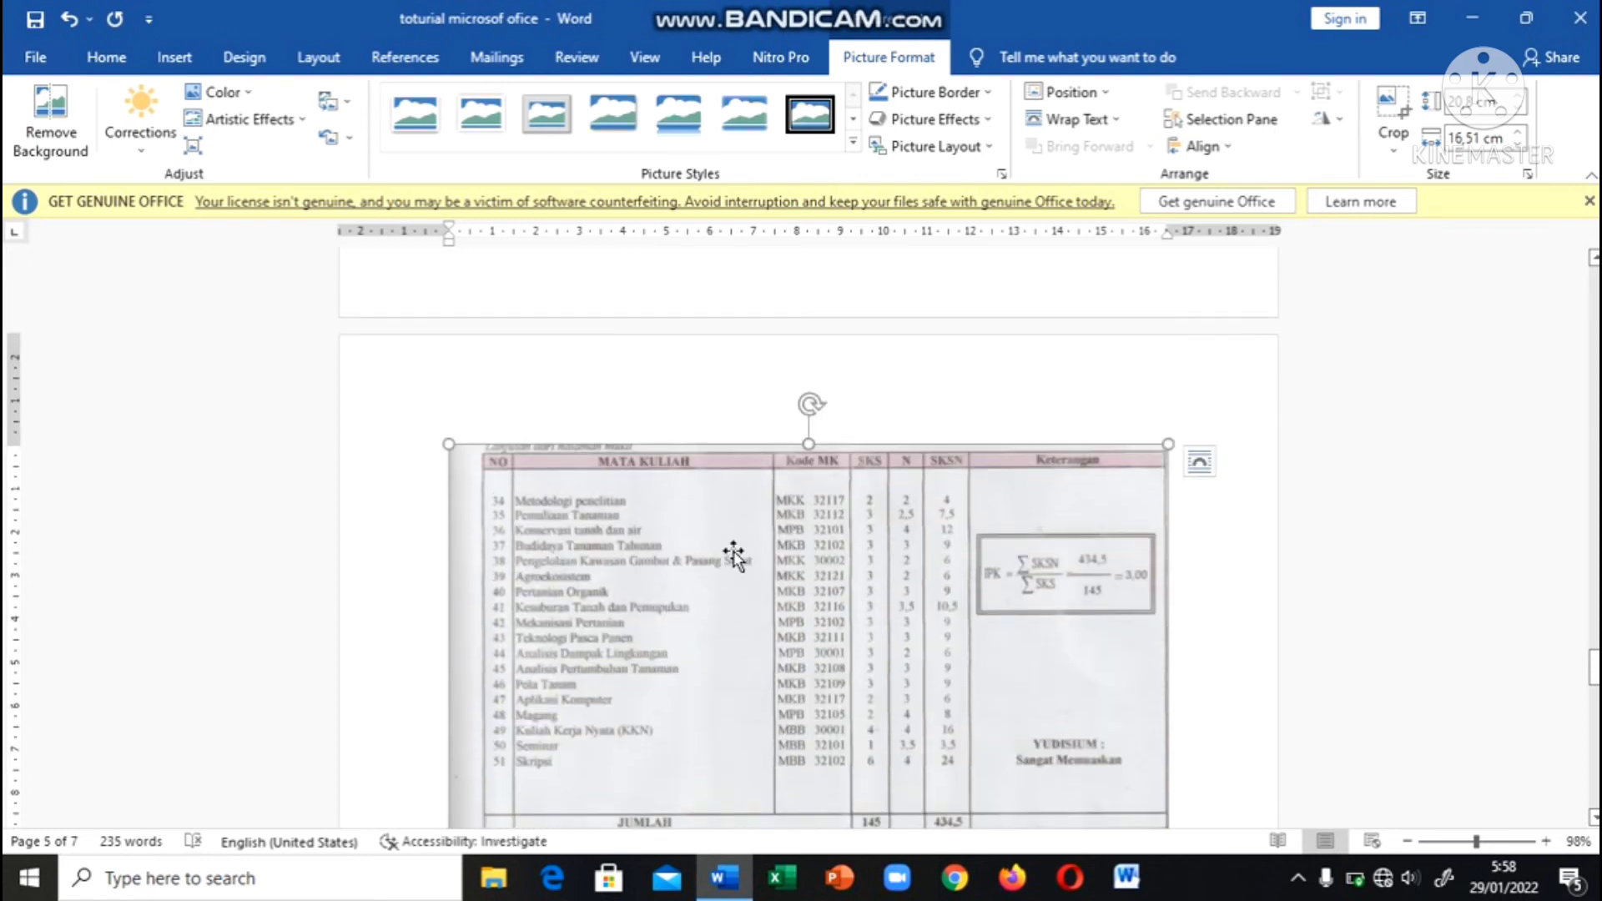
pyautogui.scroll(-1, 733, 554)
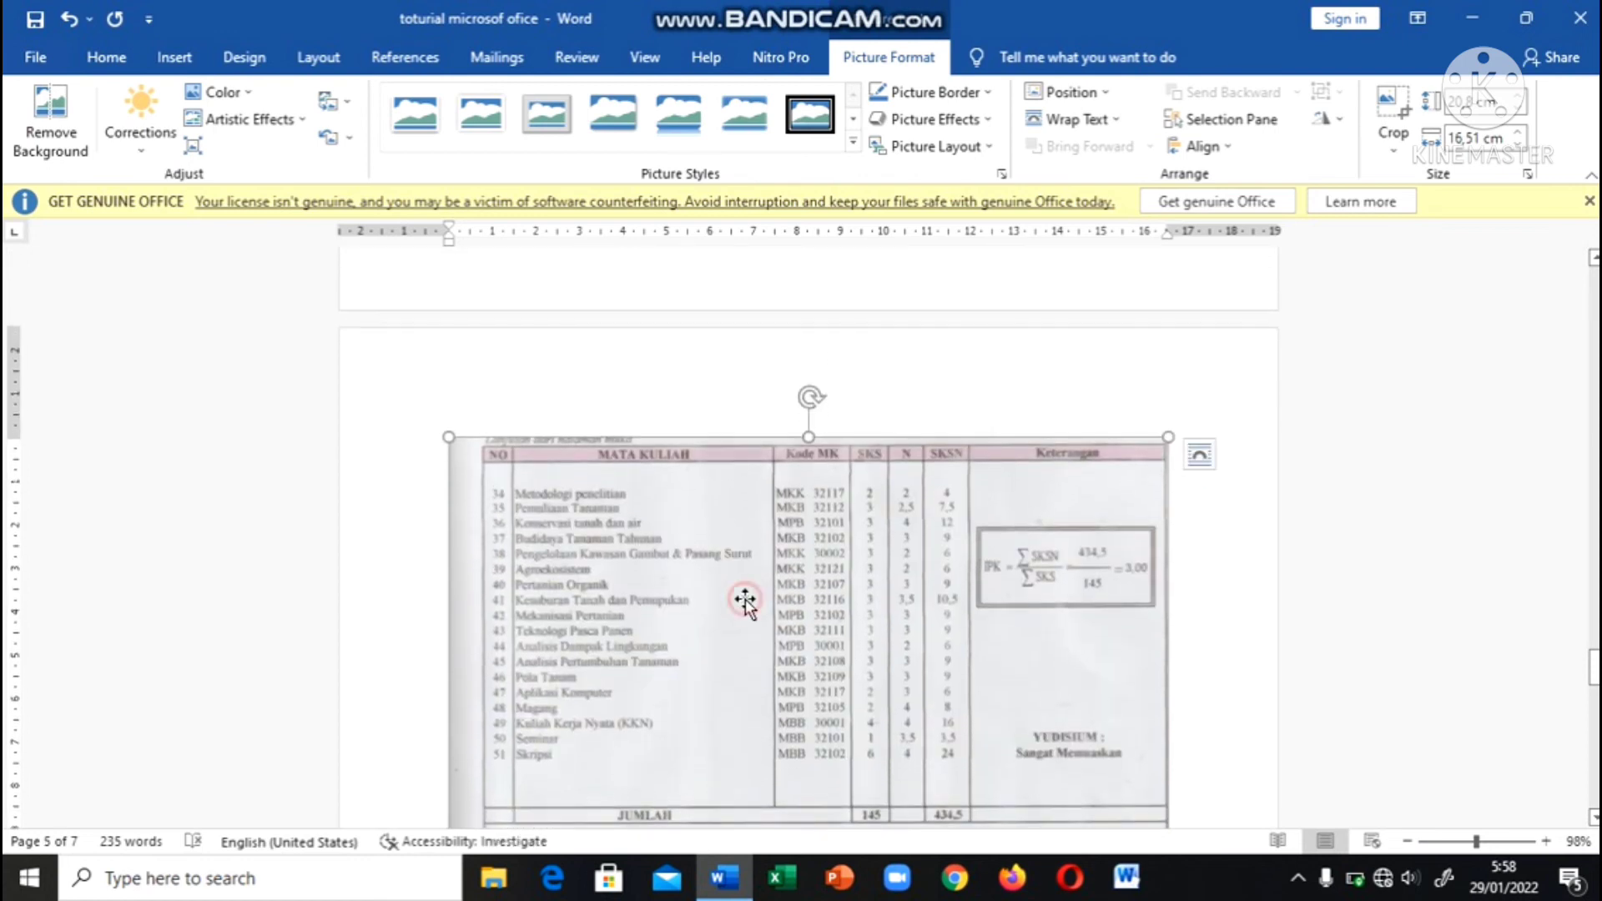
pyautogui.press('Delete')
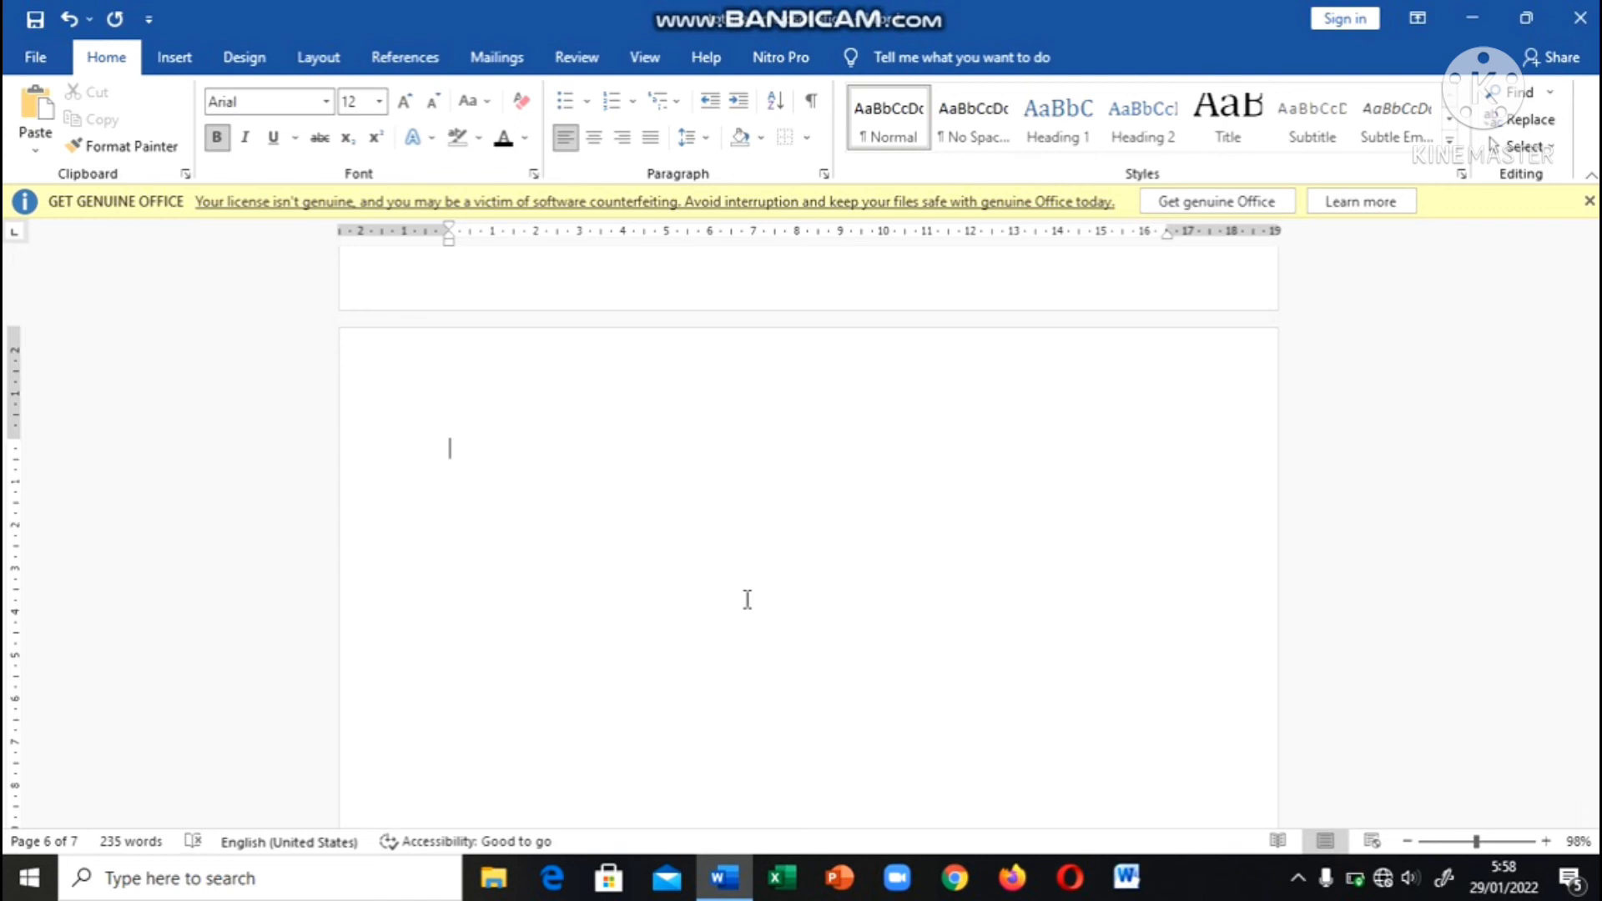
pyautogui.click(180, 65)
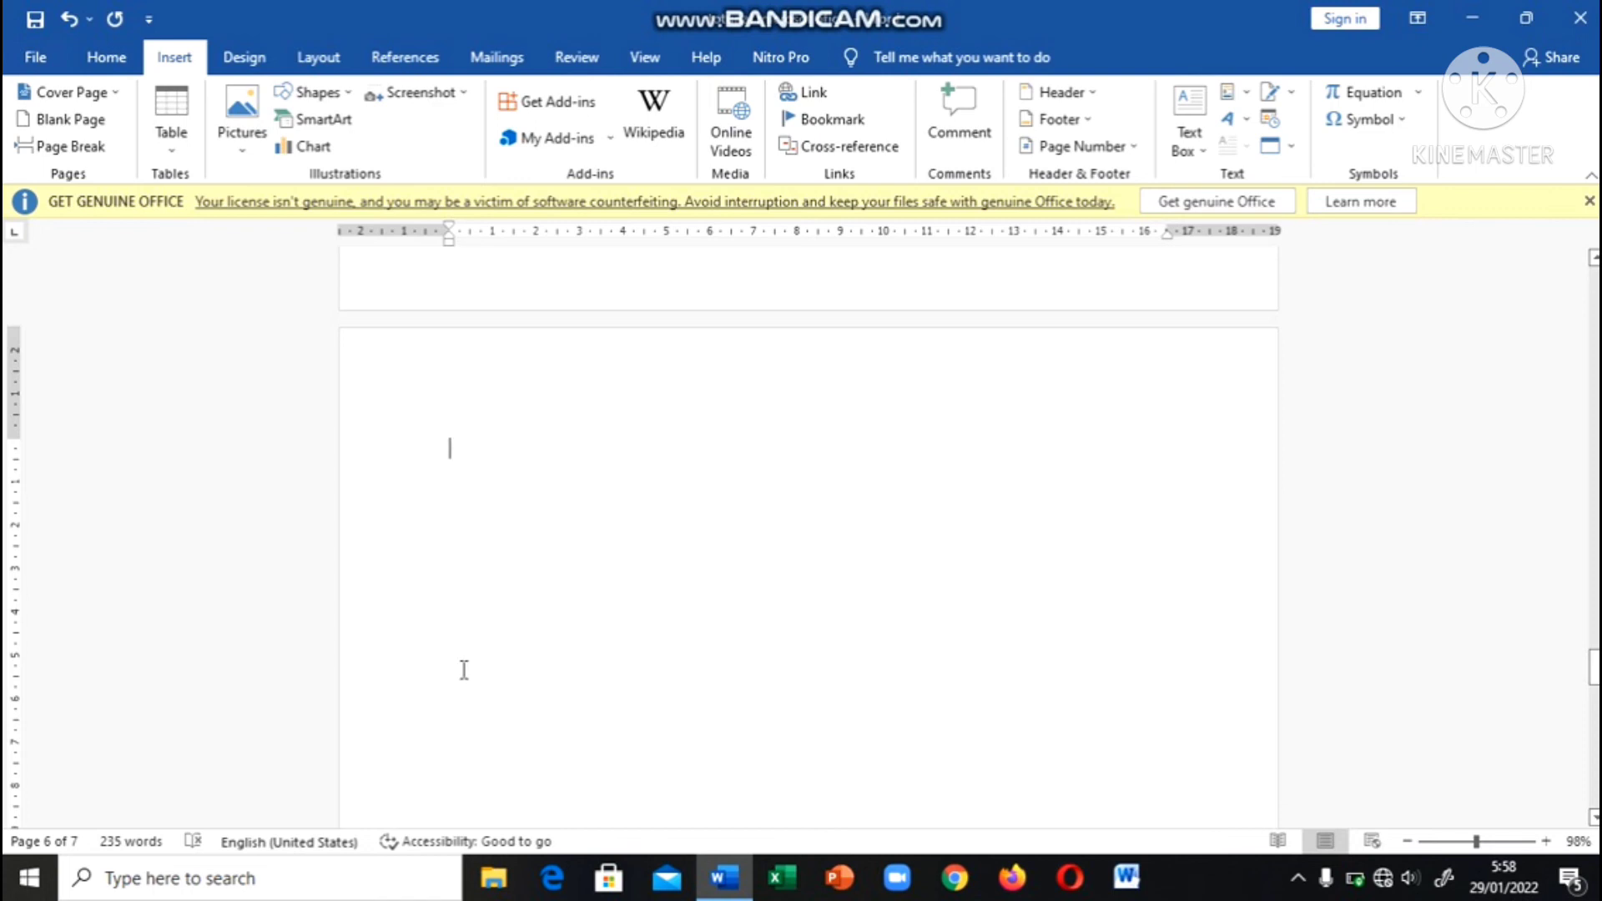
# Switch to File Explorer and copy Image (2) from the Scanned Documents folder.
pyautogui.click(491, 890)
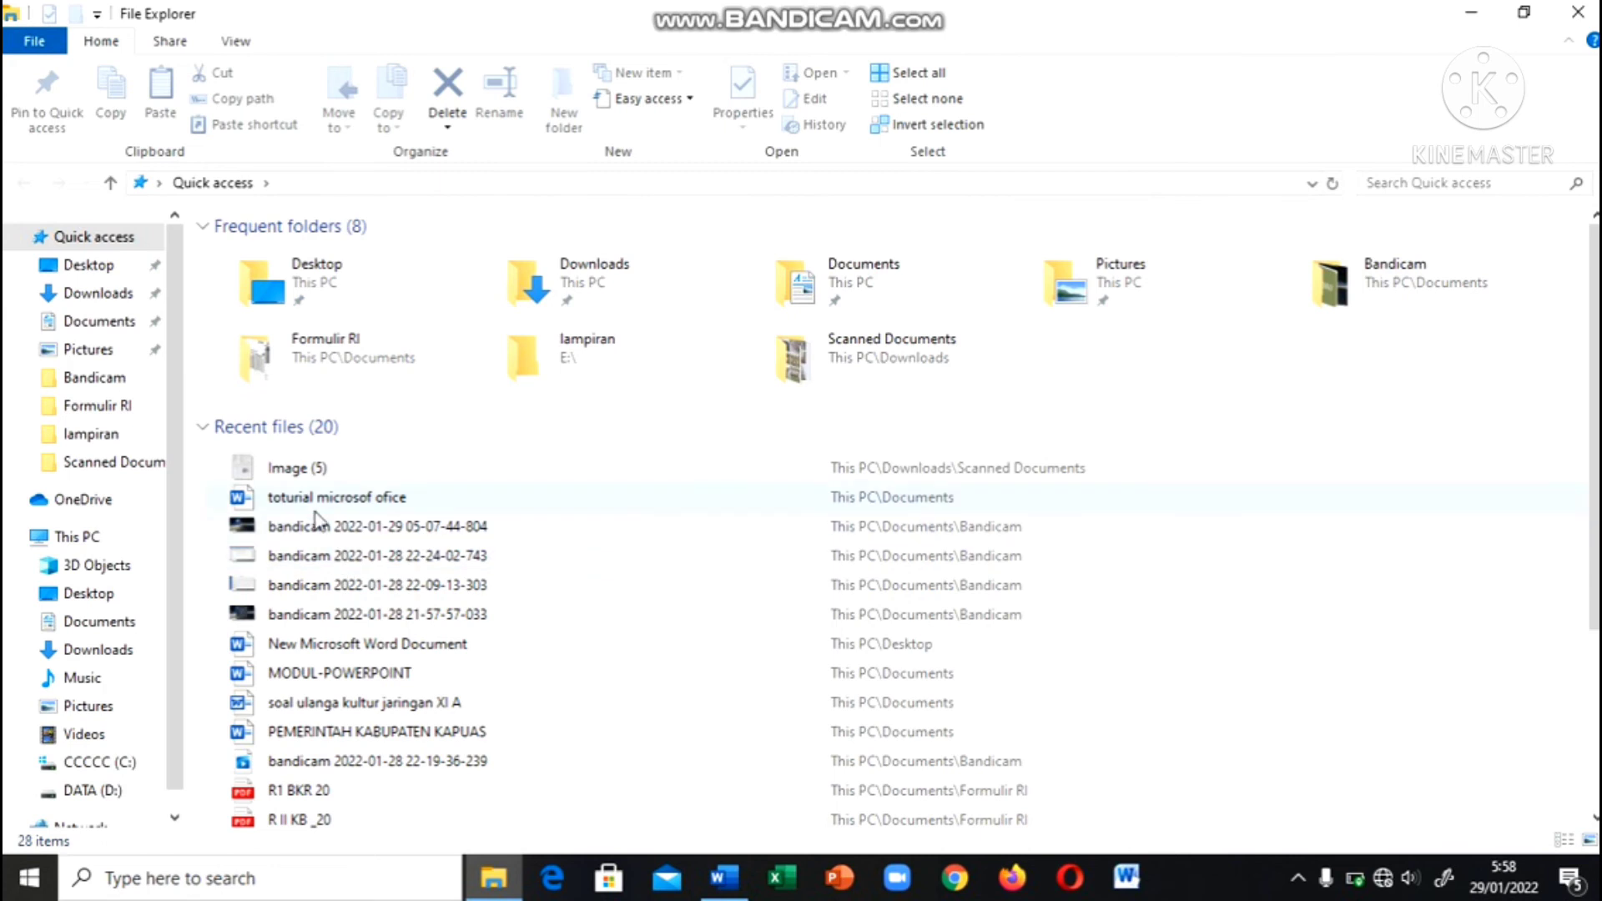
pyautogui.scroll(-3, 317, 517)
pyautogui.scroll(3, 316, 510)
pyautogui.click(801, 369)
pyautogui.doubleClick(799, 368)
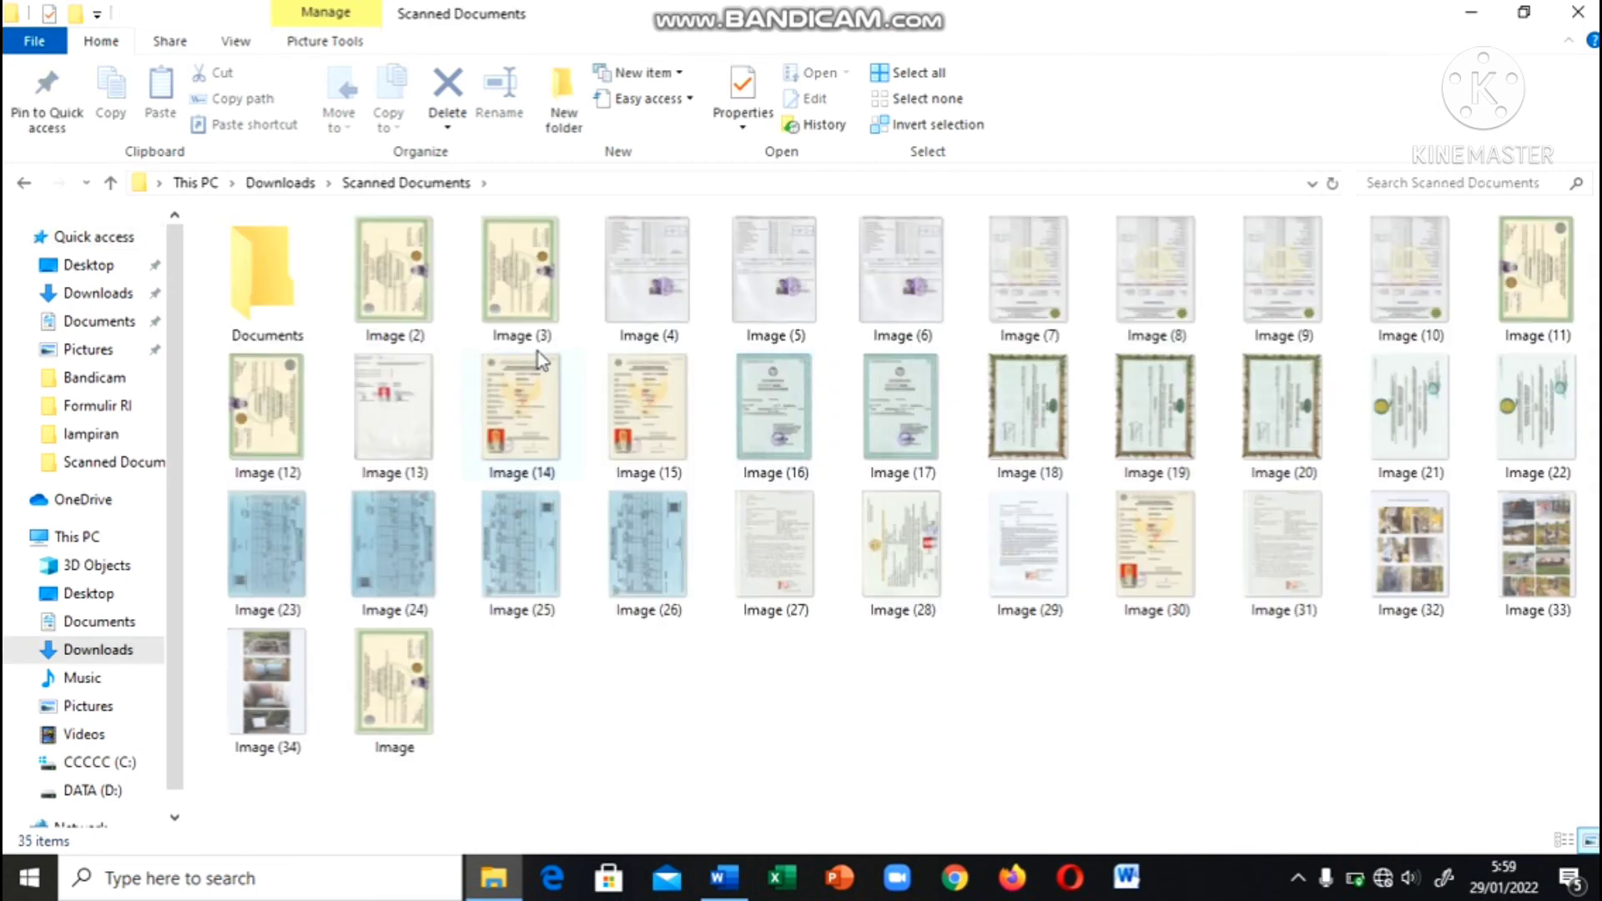
pyautogui.click(414, 285)
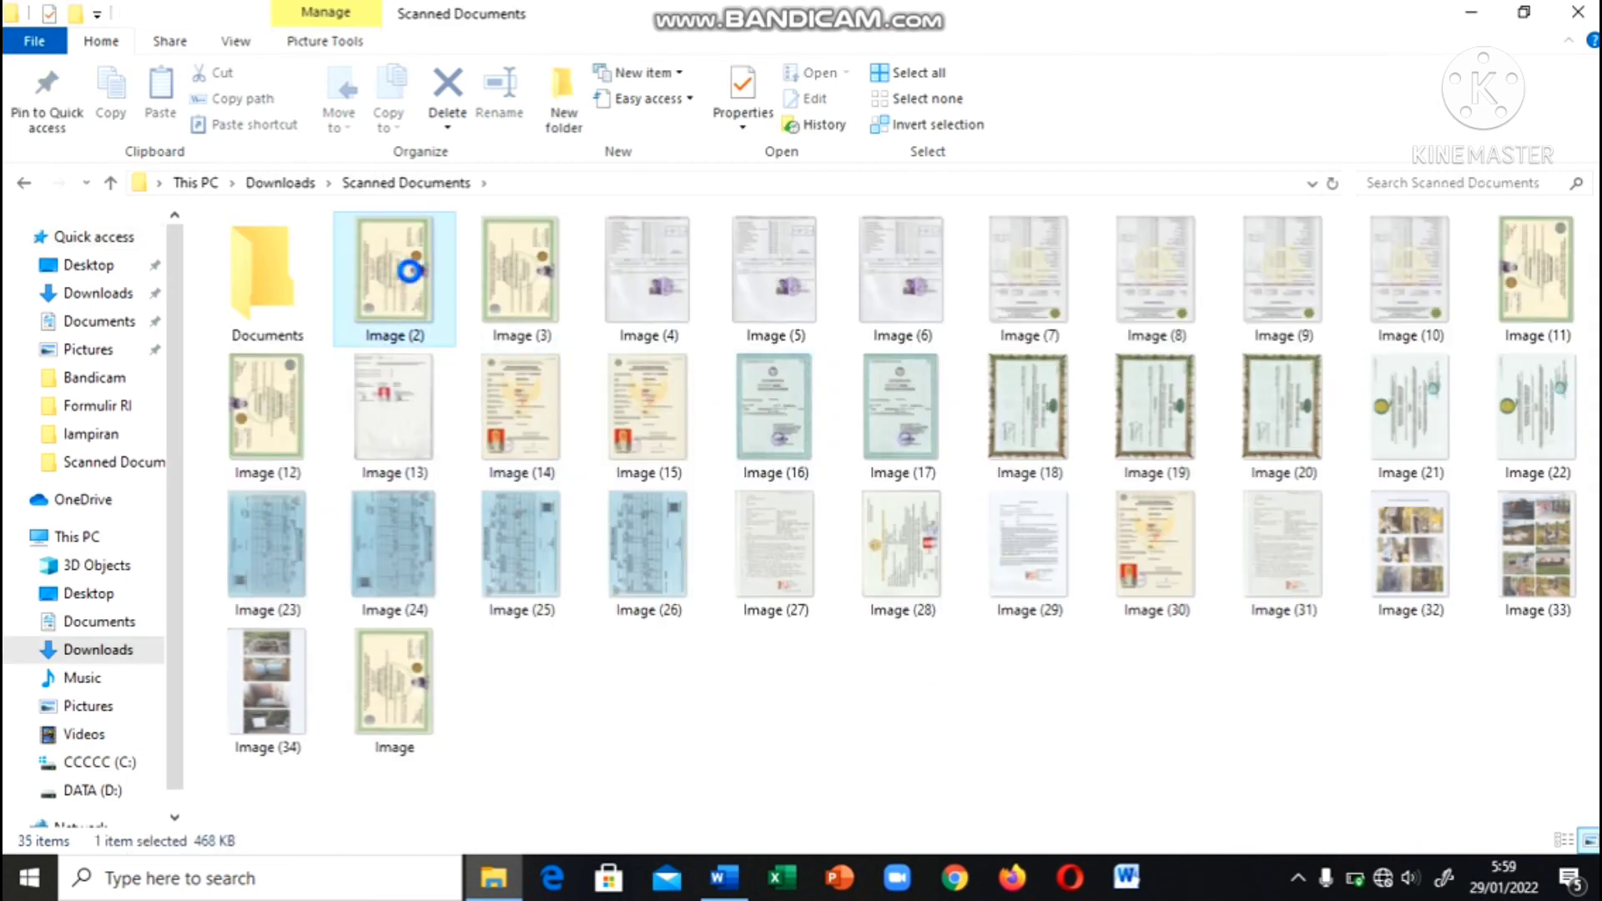
pyautogui.rightClick(414, 280)
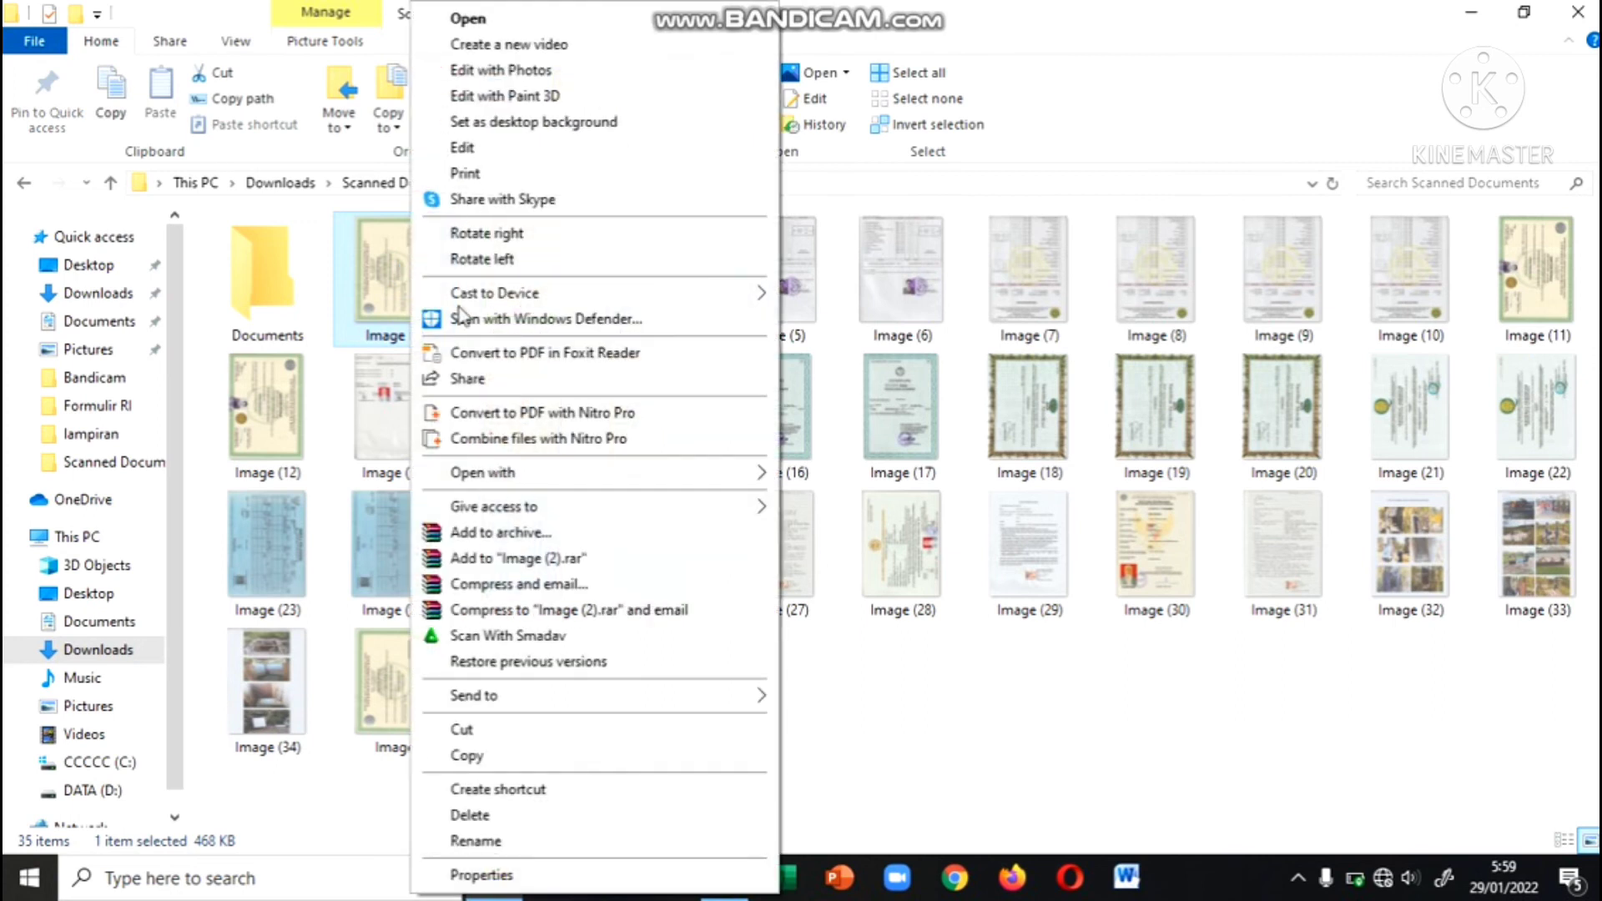
pyautogui.click(473, 756)
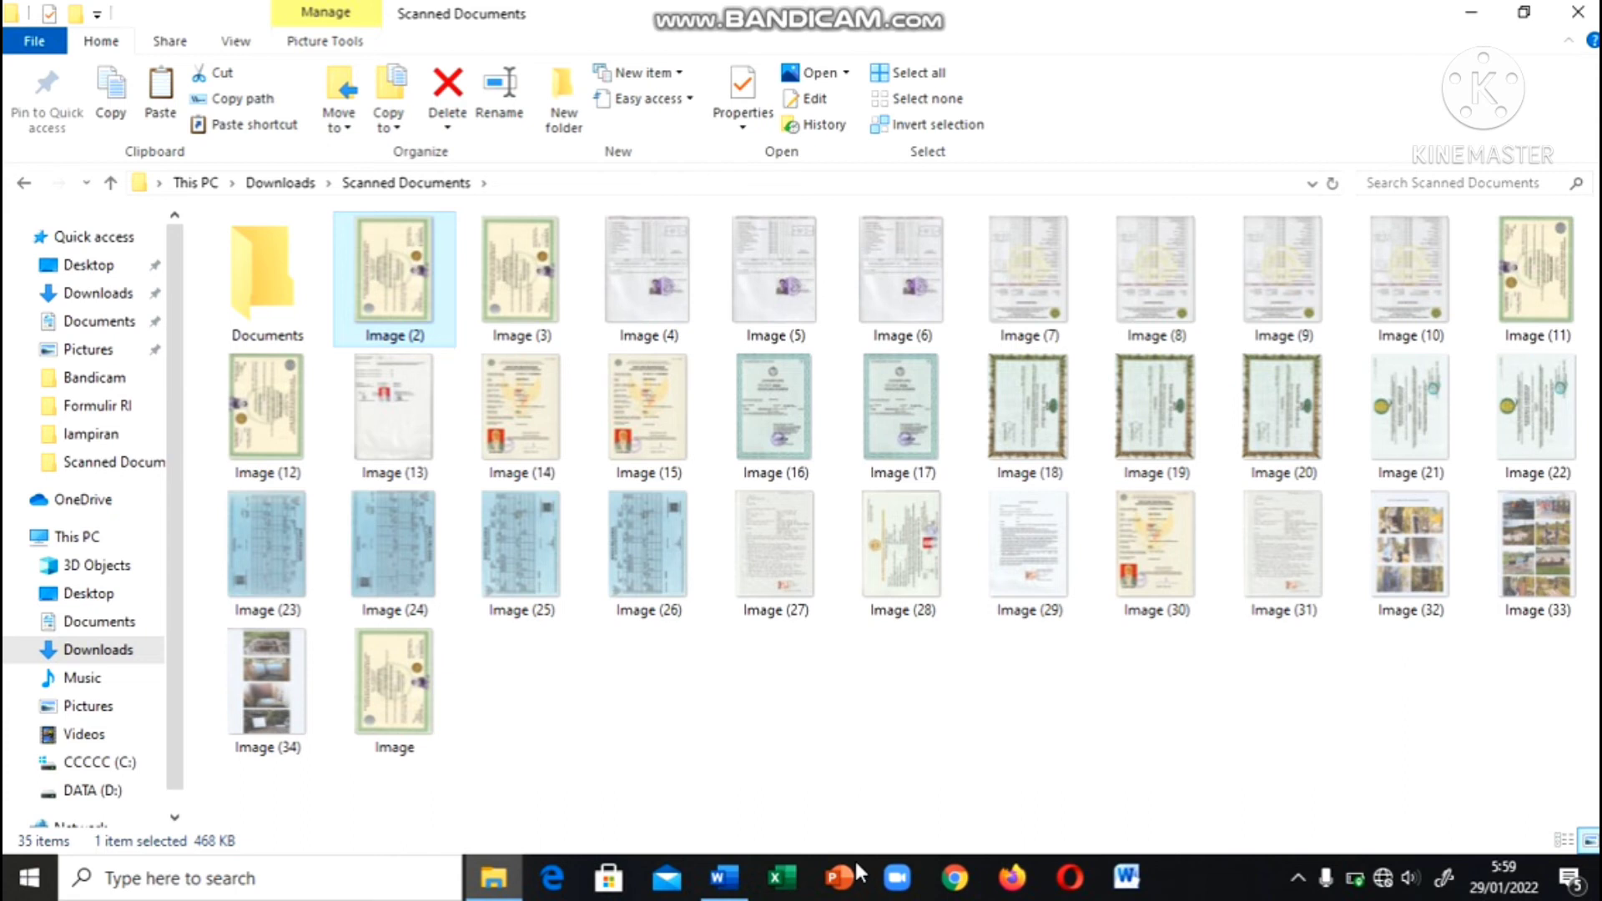
# Switch back to Word, paste the copied image on the blank sixth page, and undo the paste.
pyautogui.click(724, 876)
pyautogui.doubleClick(690, 554)
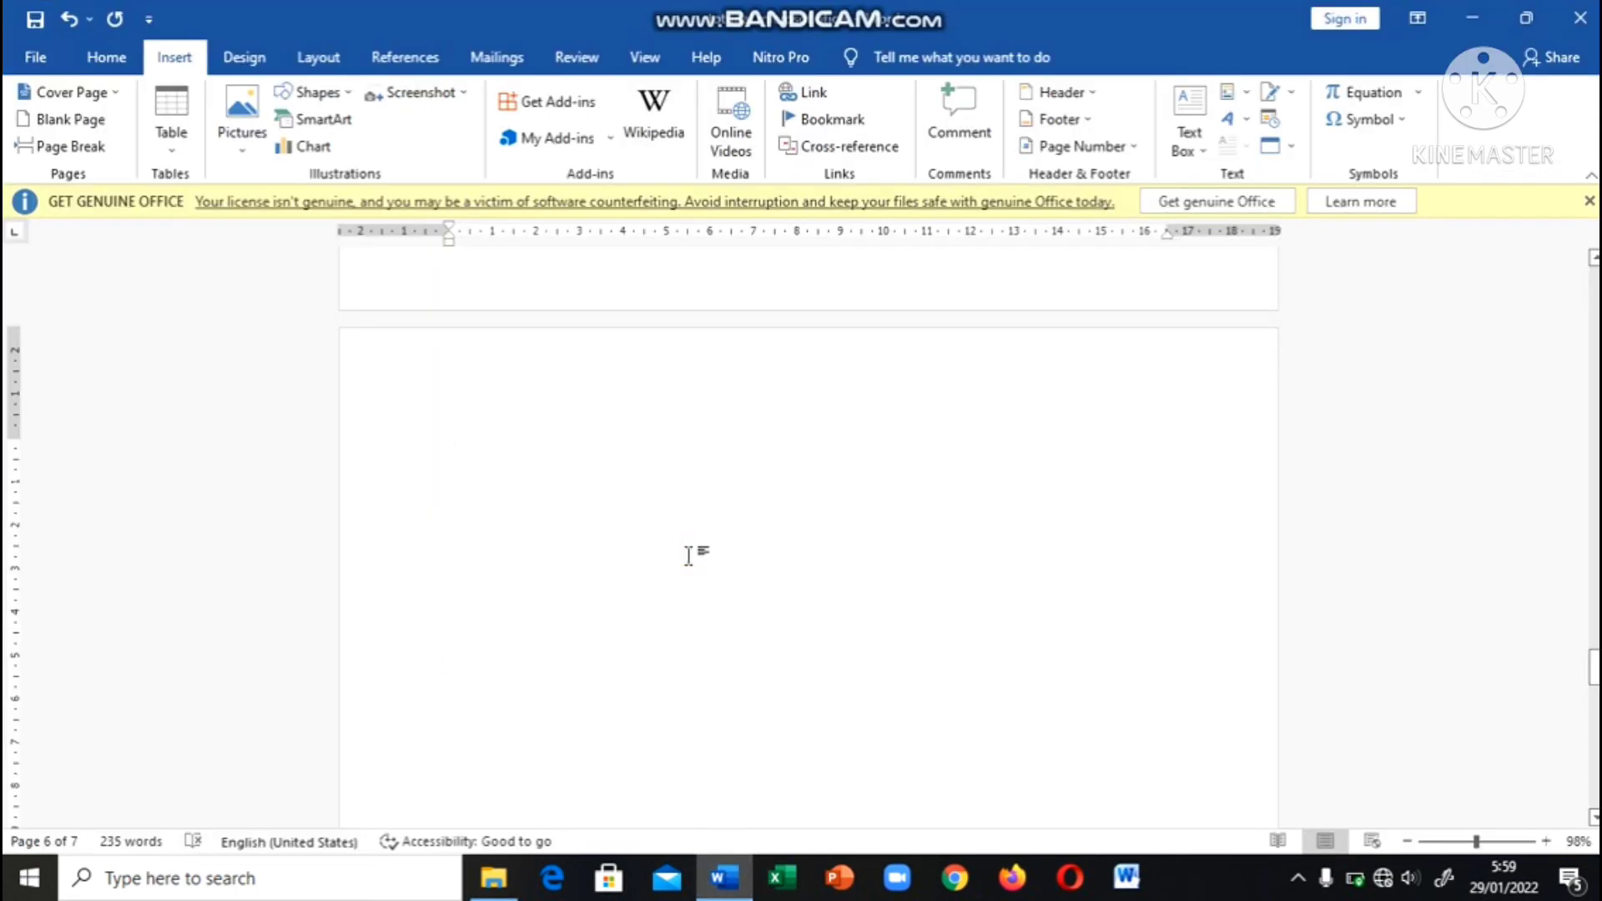
pyautogui.rightClick(688, 556)
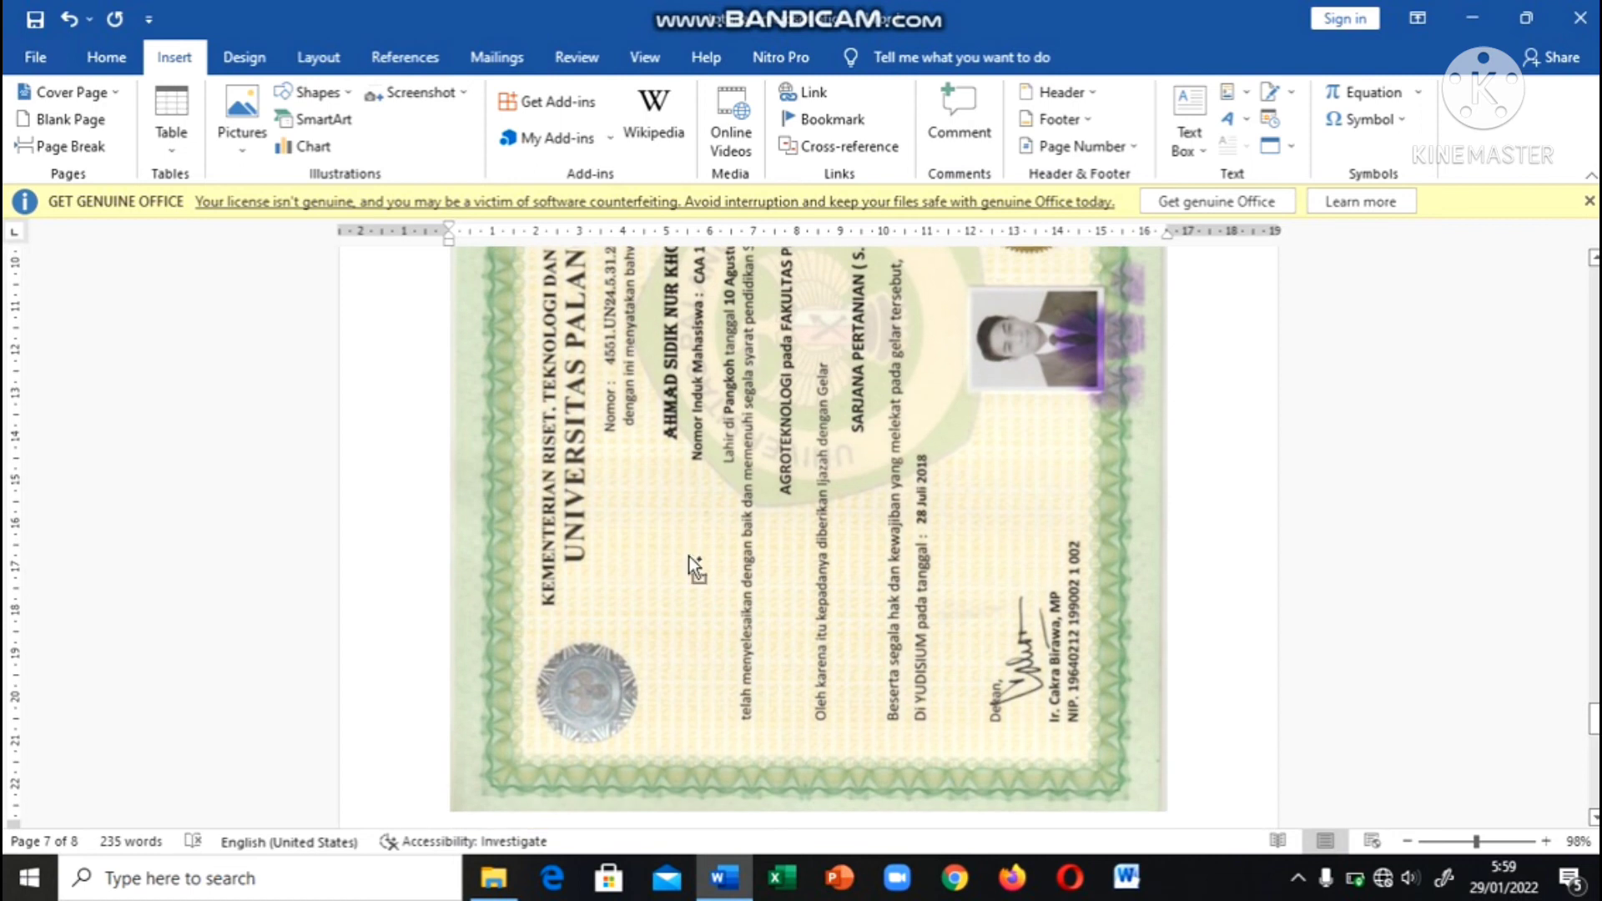
pyautogui.hotkey('ctrl', 'z')
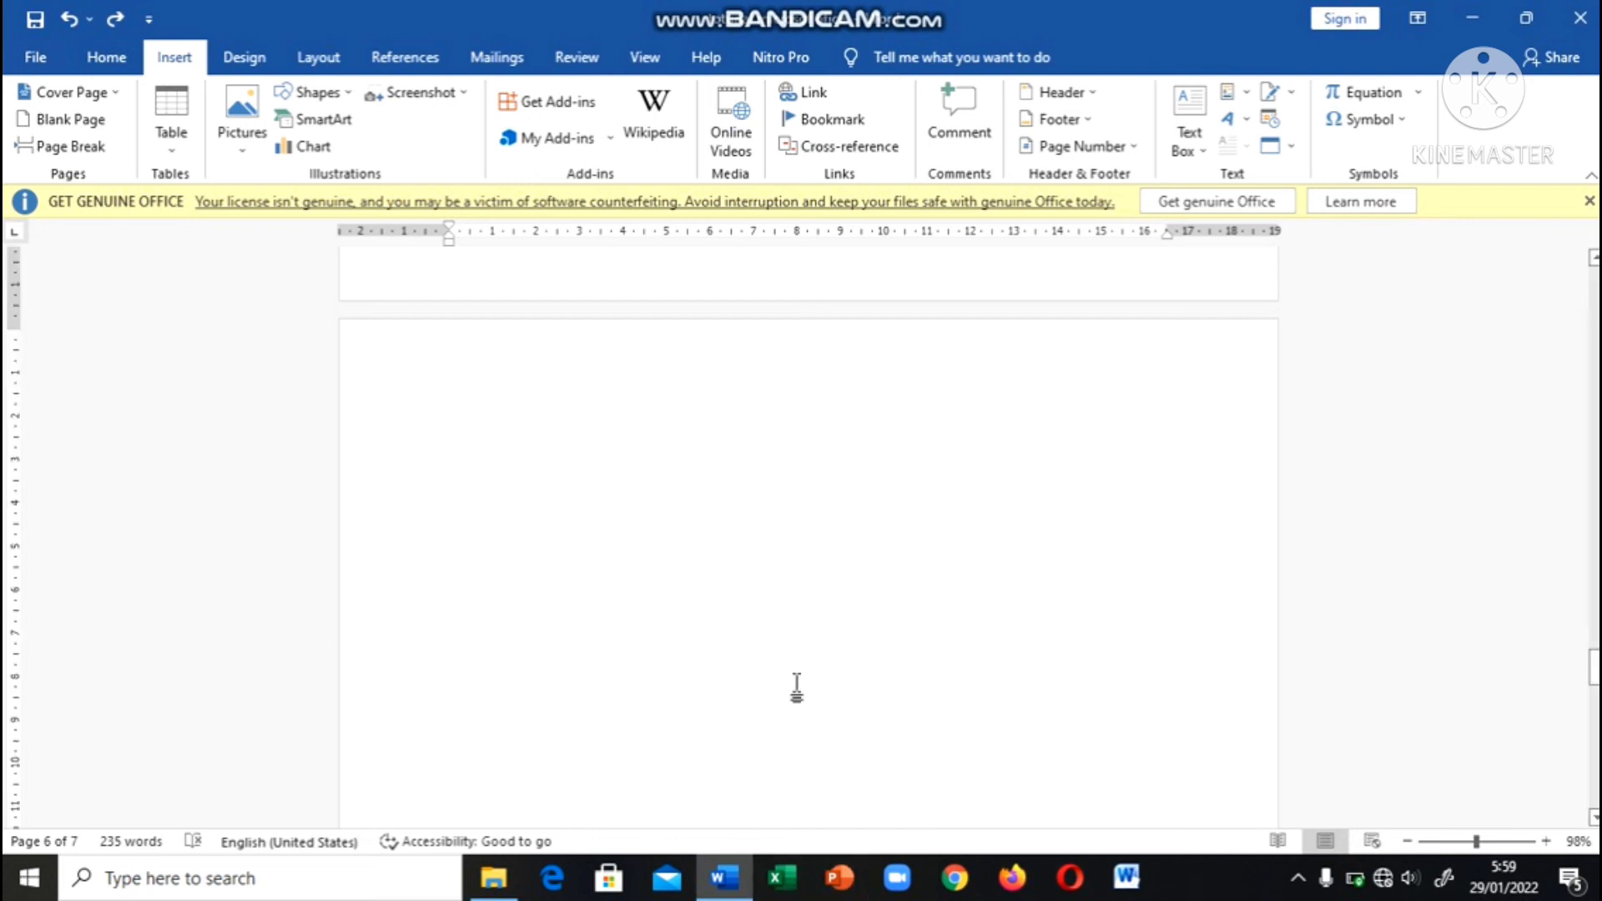
# Delete the blue triangle and the blue square below the text on the last page.
pyautogui.scroll(-10, 799, 684)
pyautogui.scroll(-5, 798, 684)
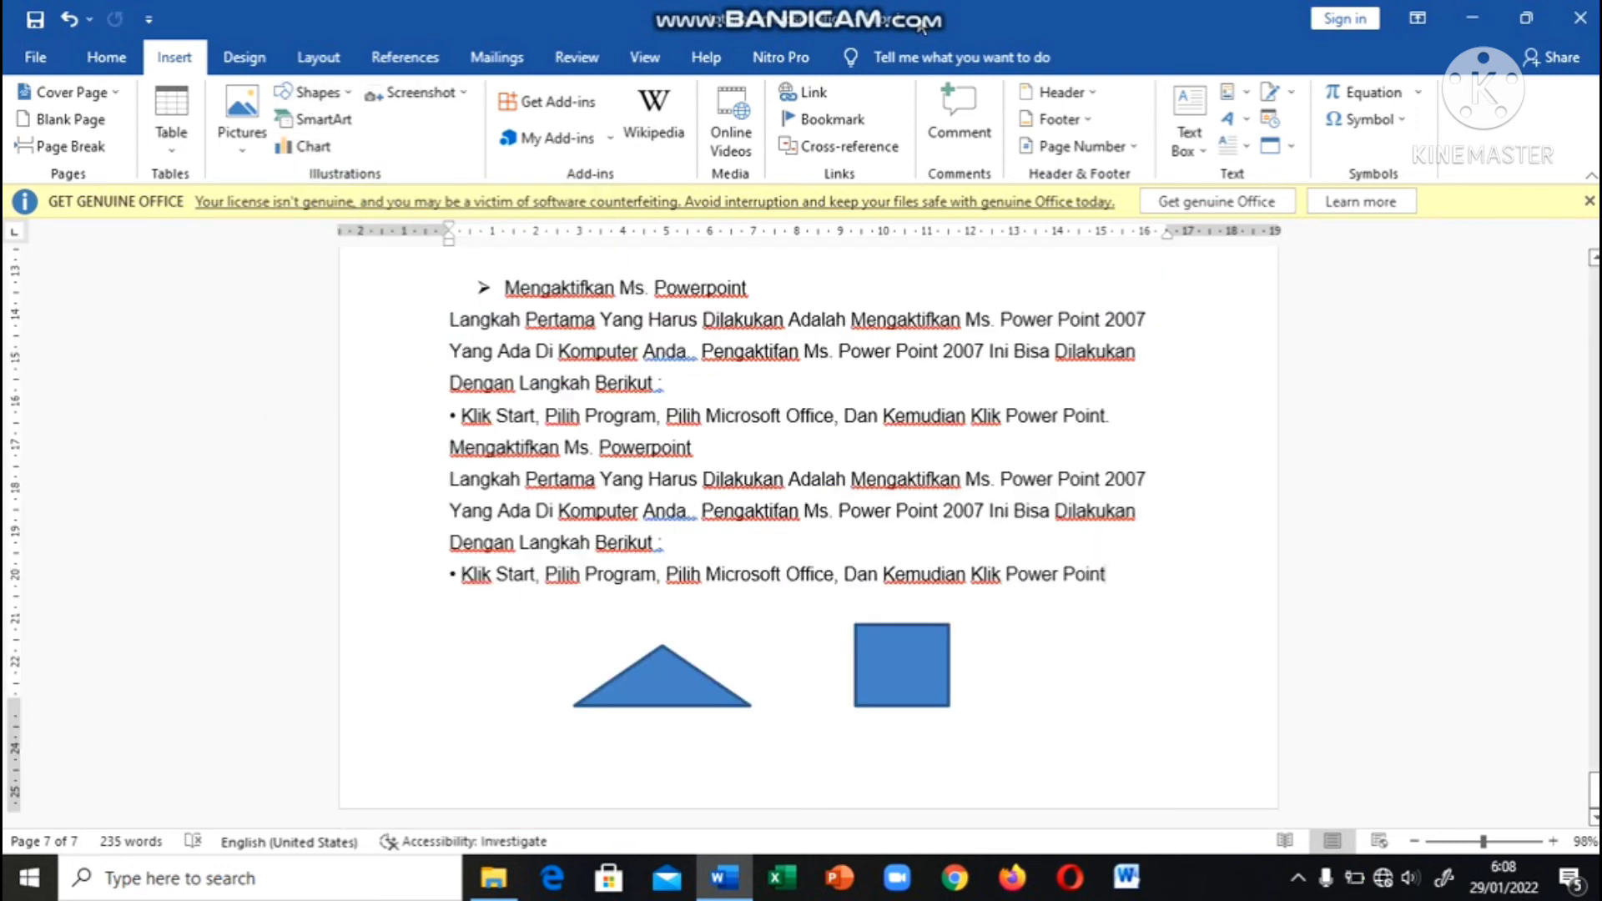
pyautogui.click(679, 673)
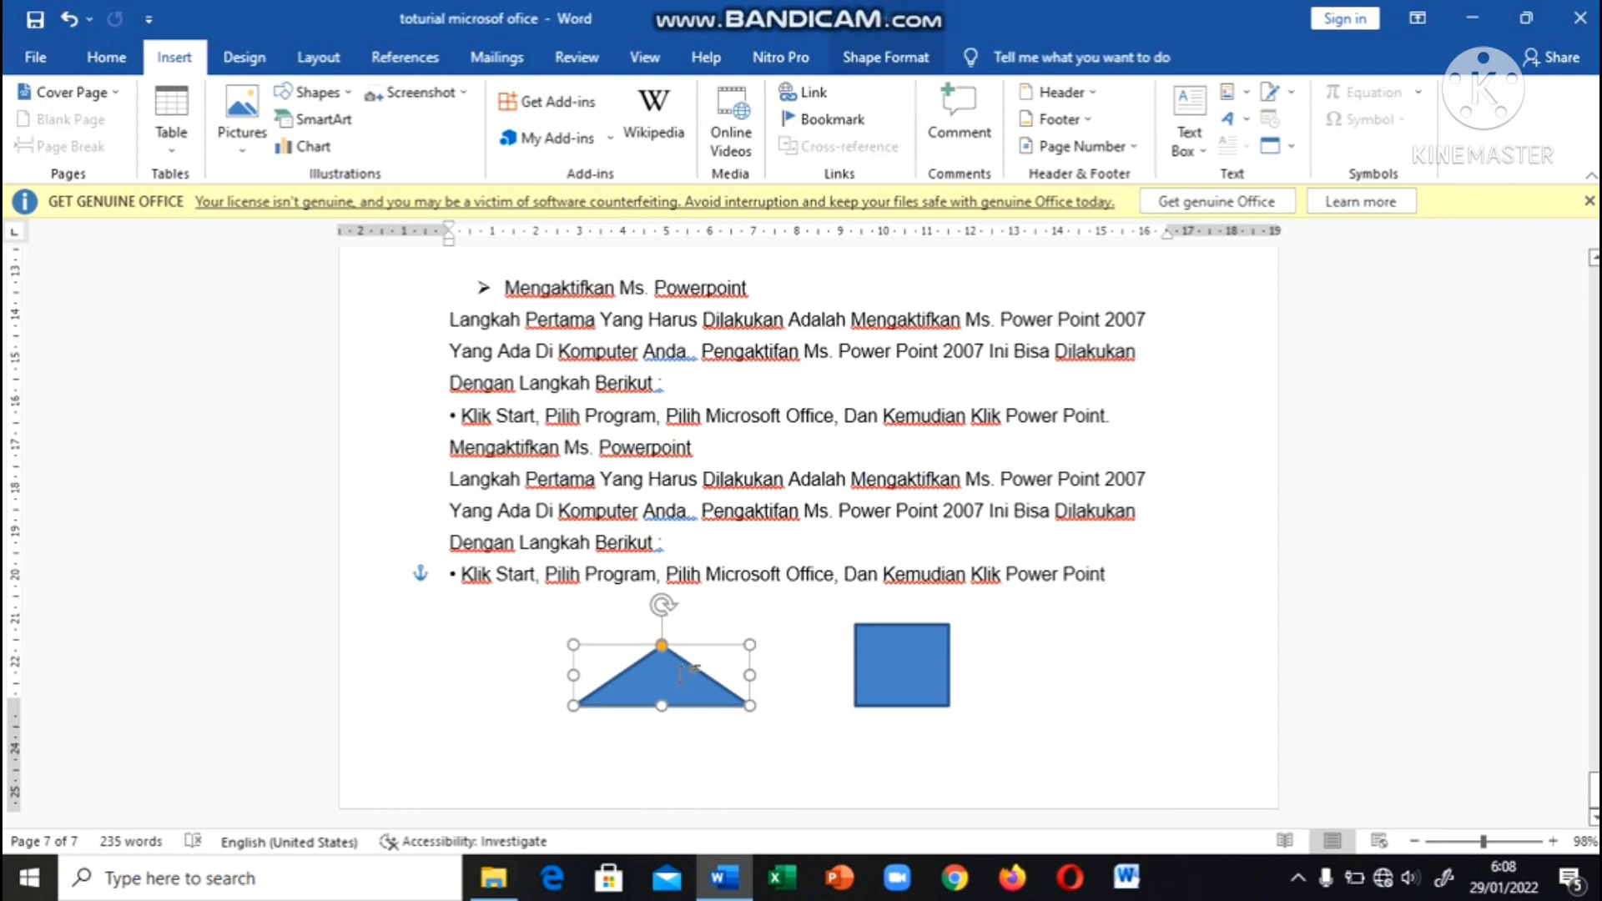
pyautogui.press('Delete')
pyautogui.click(882, 650)
pyautogui.press('Delete')
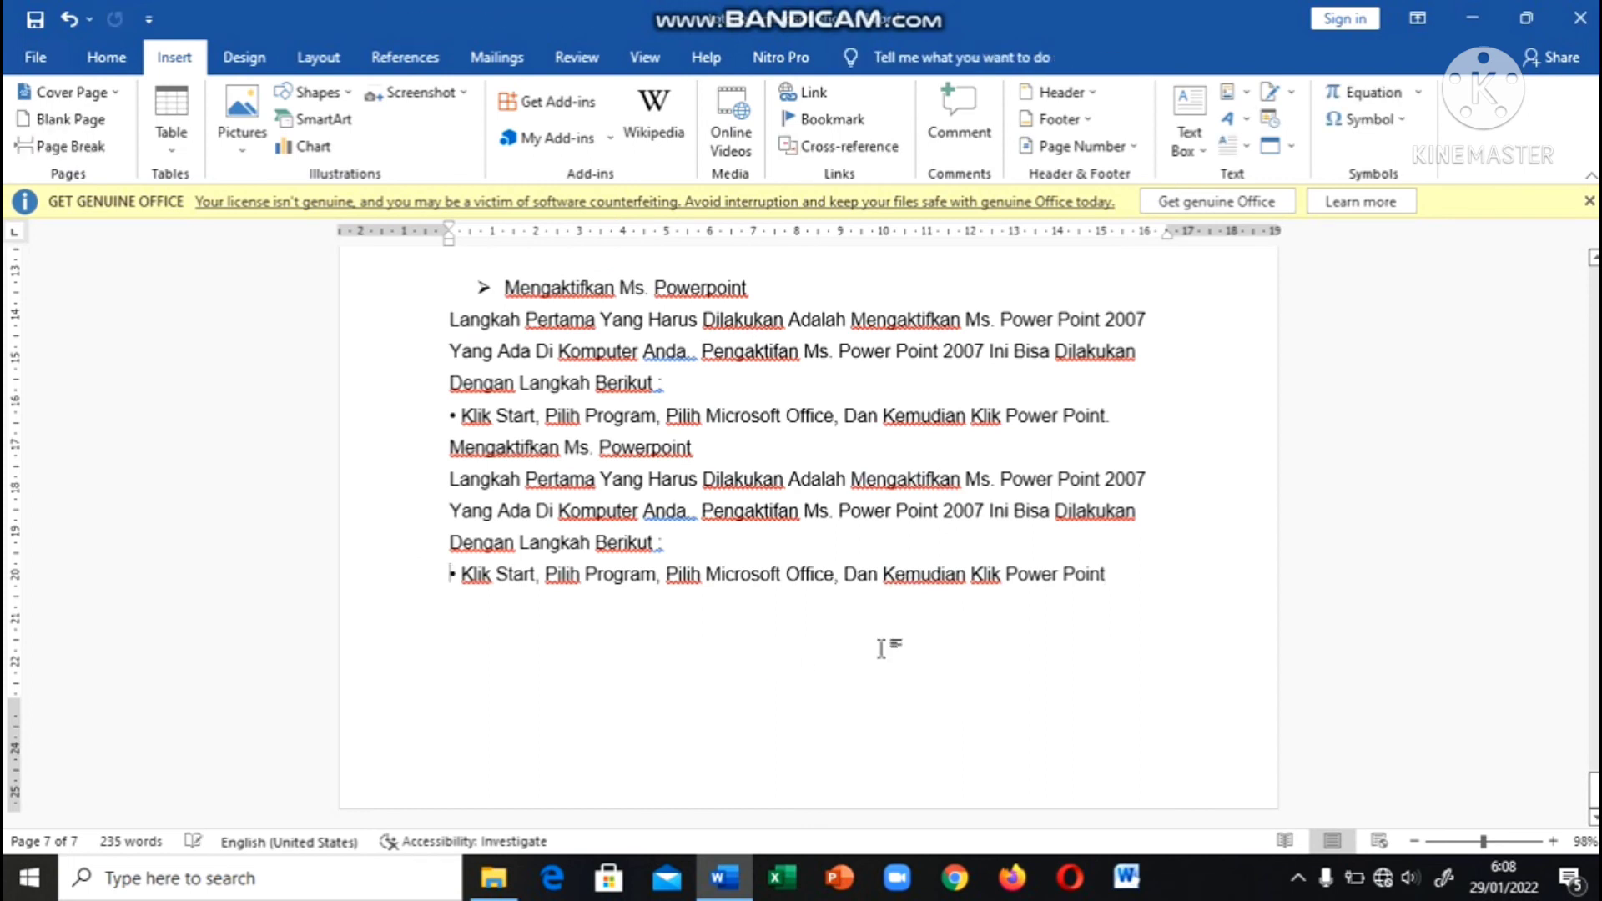
# Draw a rectangle about 5 cm wide below the last paragraph on page 7 and deselect it.
pyautogui.click(338, 95)
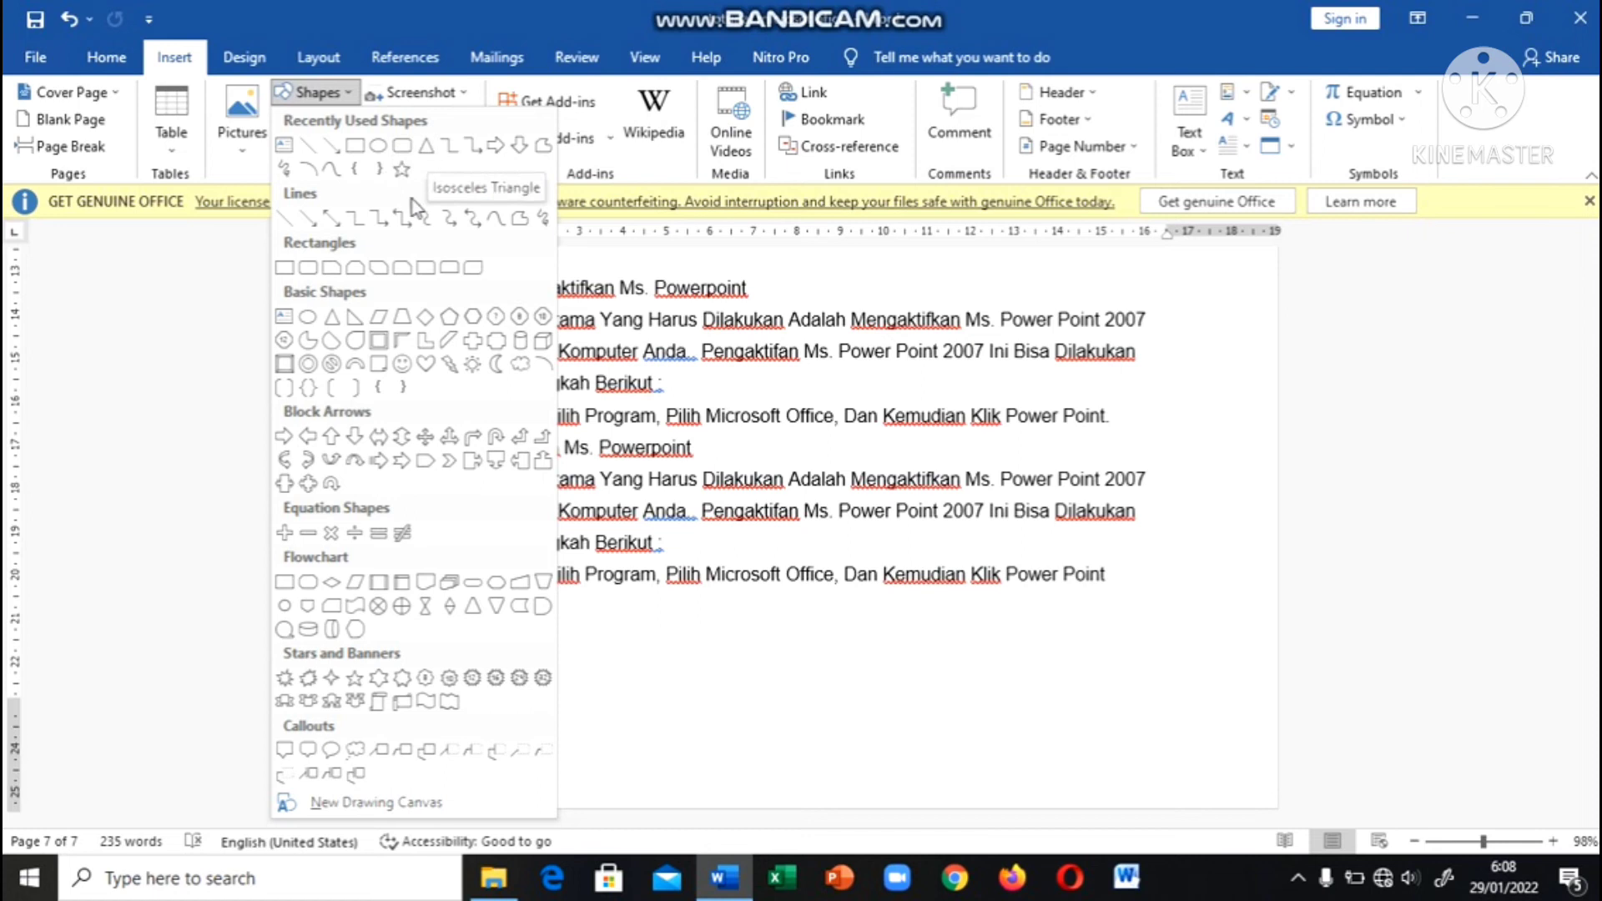
pyautogui.click(355, 144)
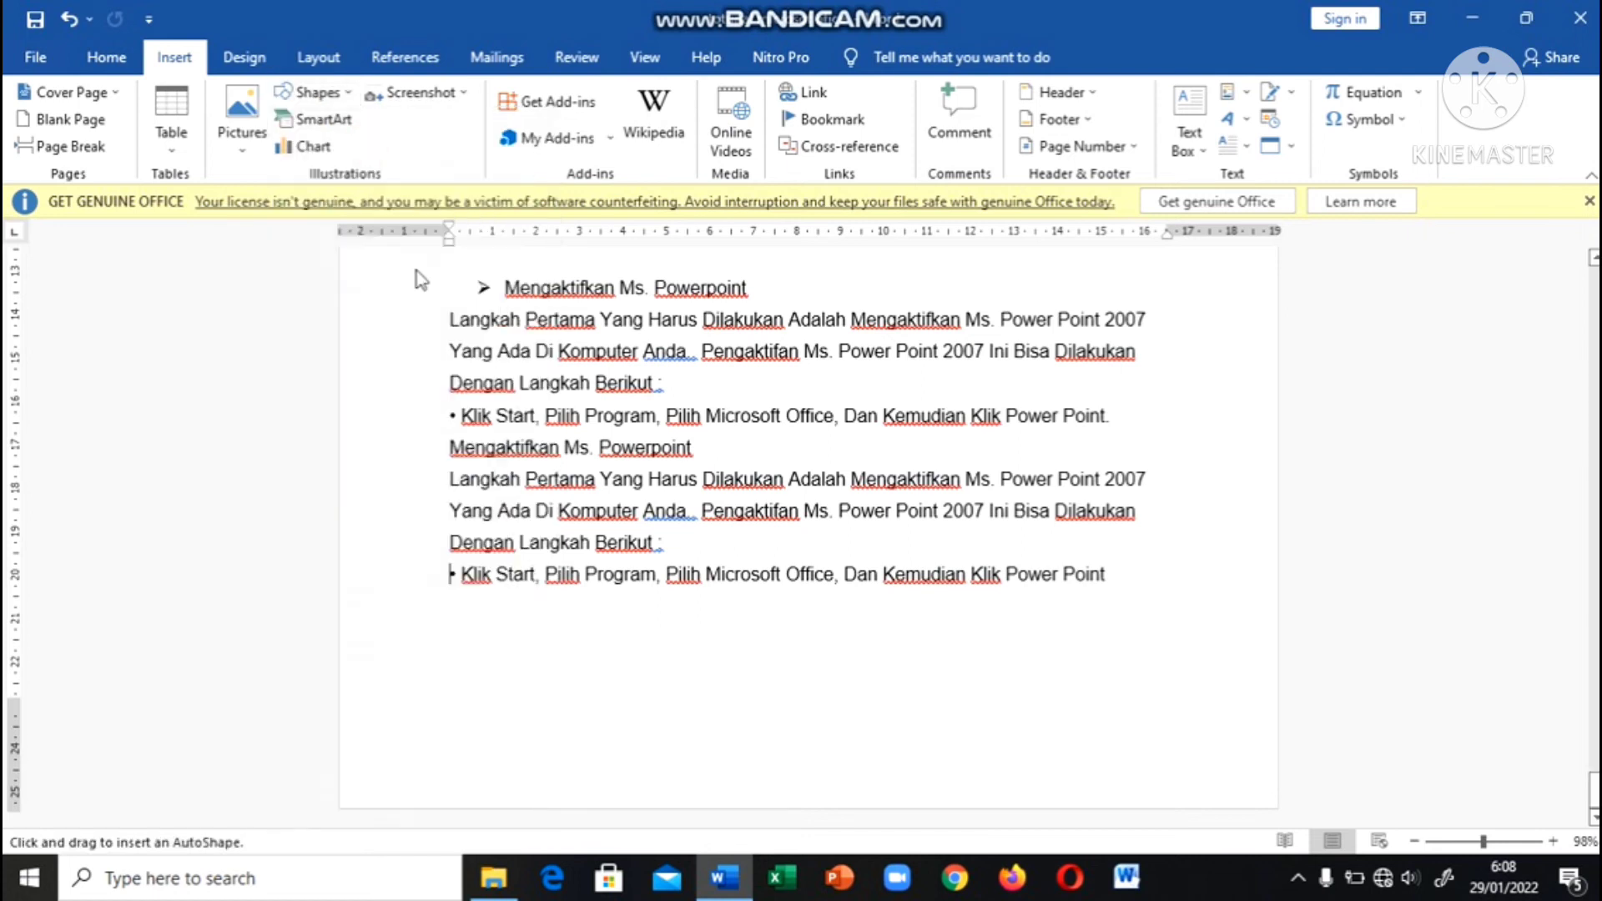
pyautogui.moveTo(547, 597); pyautogui.dragTo(773, 694)
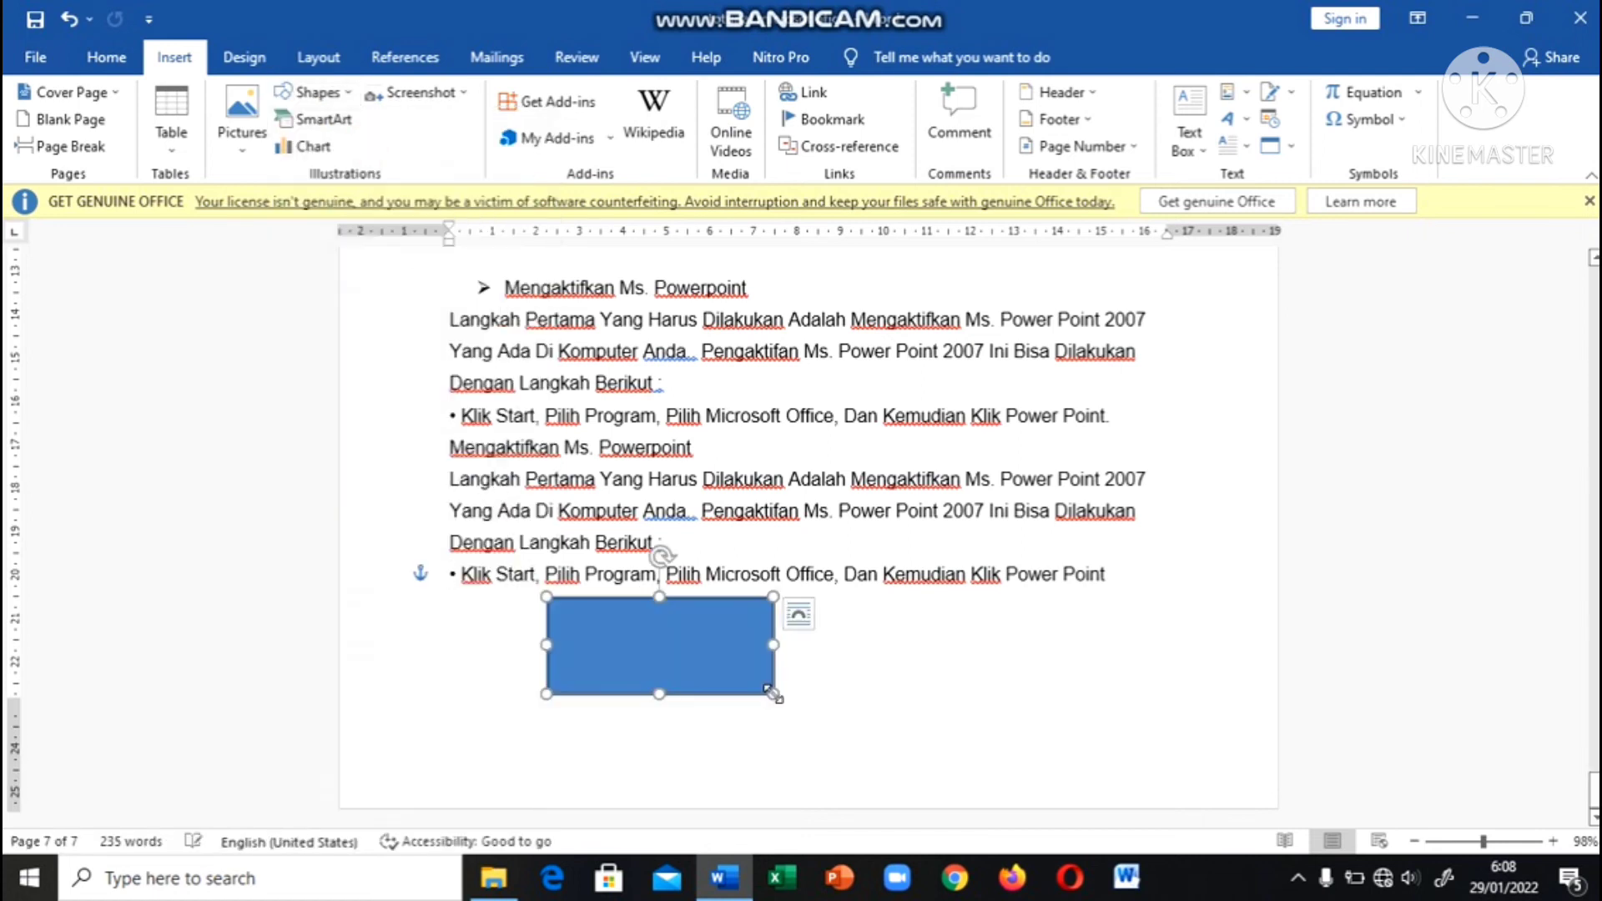
pyautogui.click(858, 704)
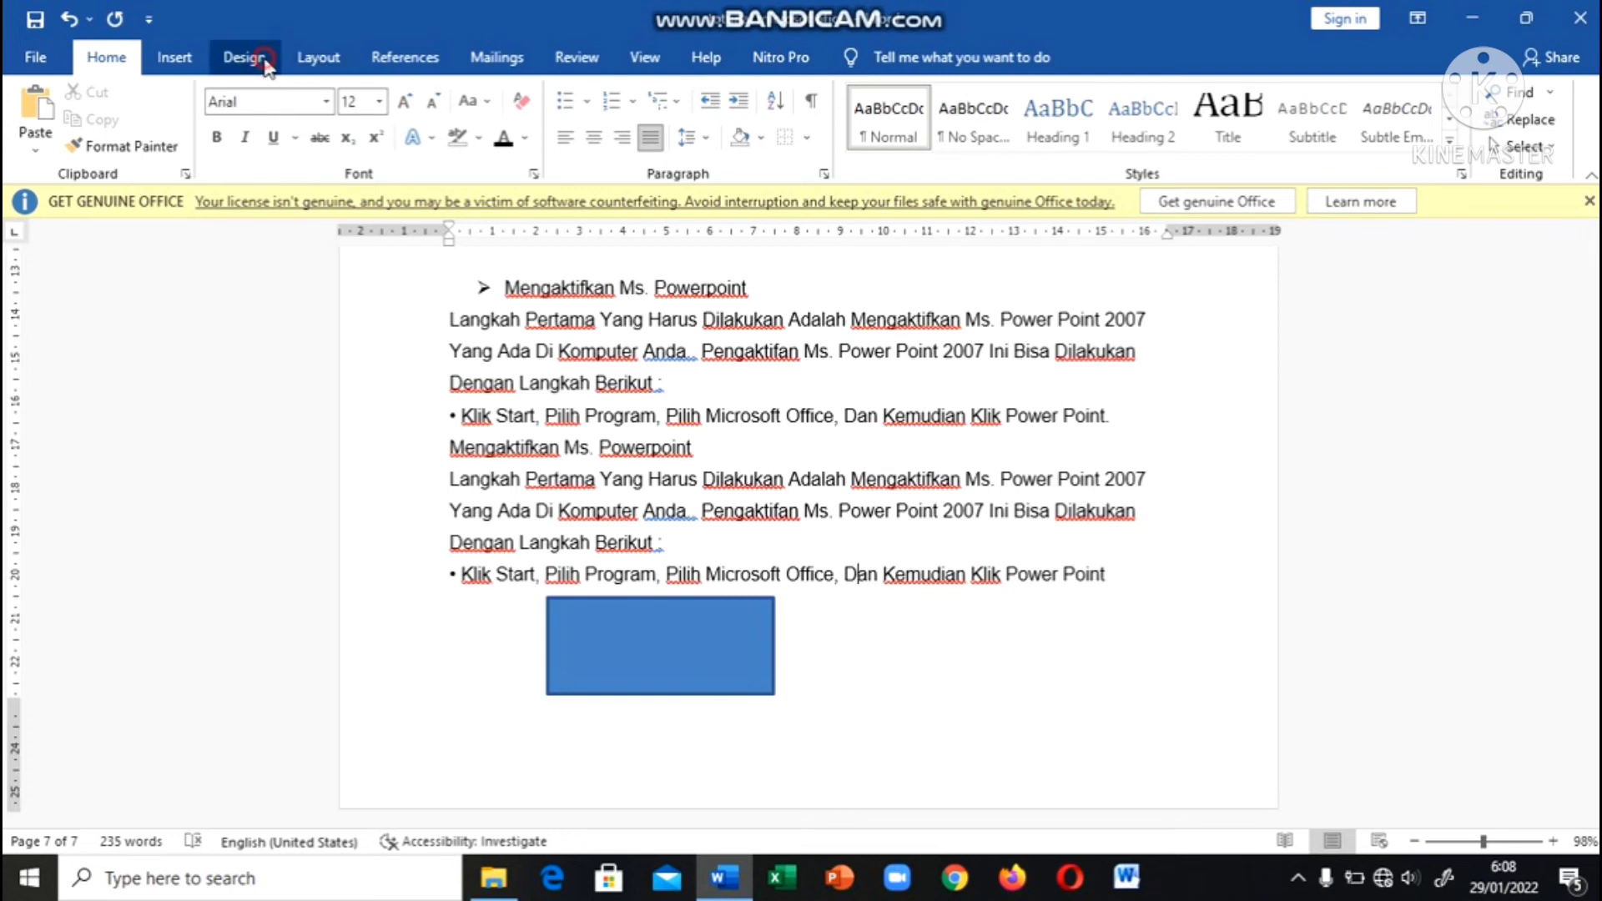
pyautogui.click(175, 58)
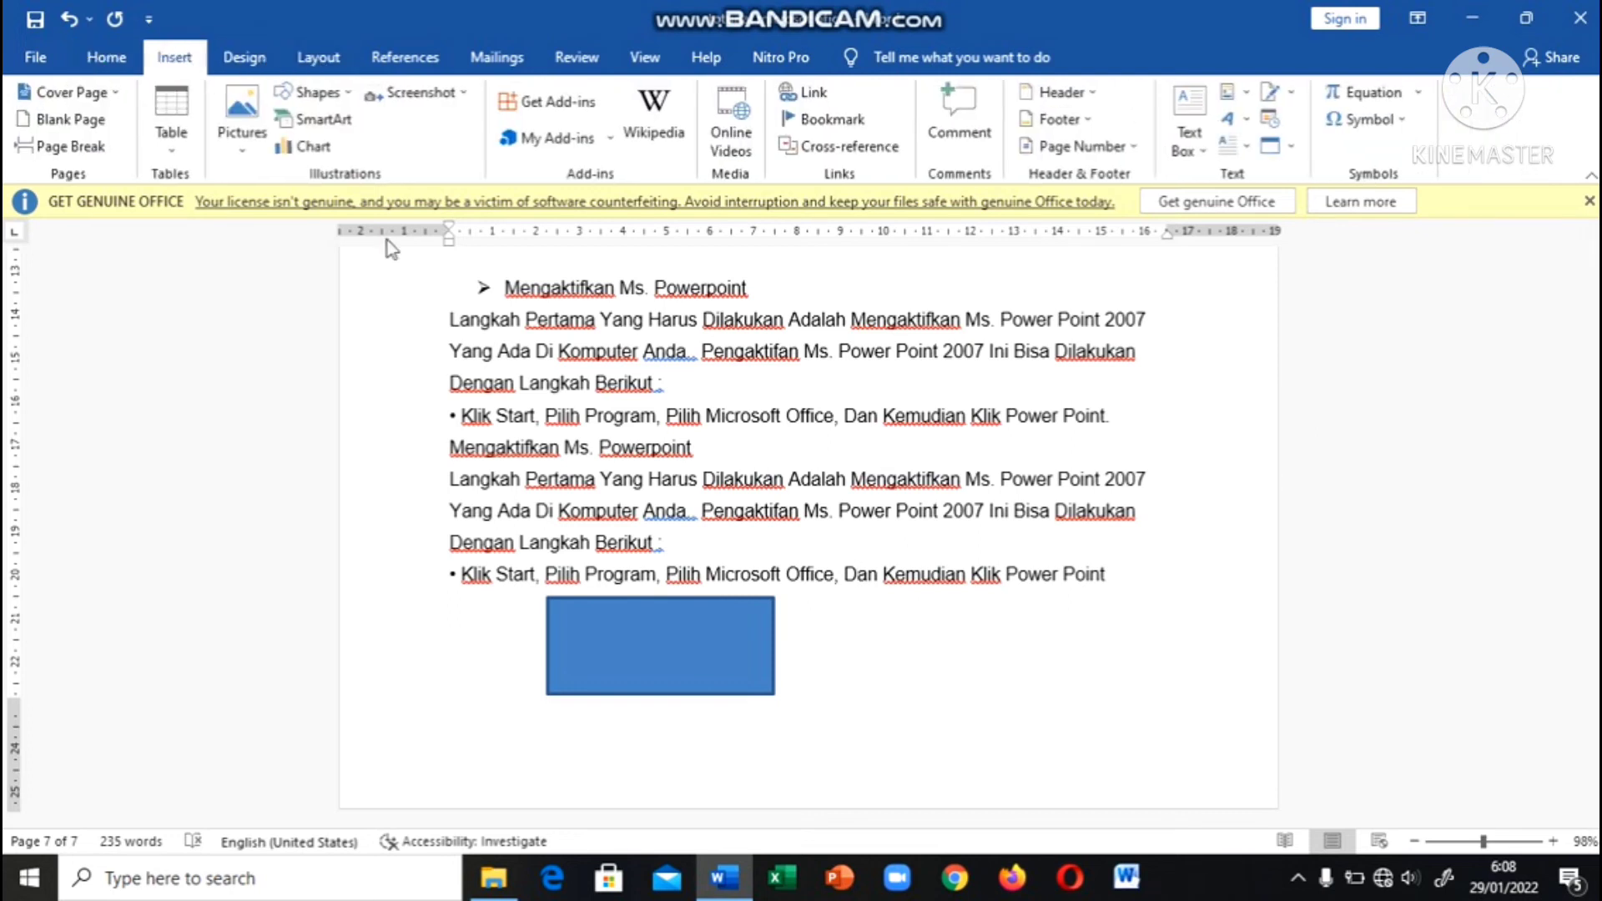
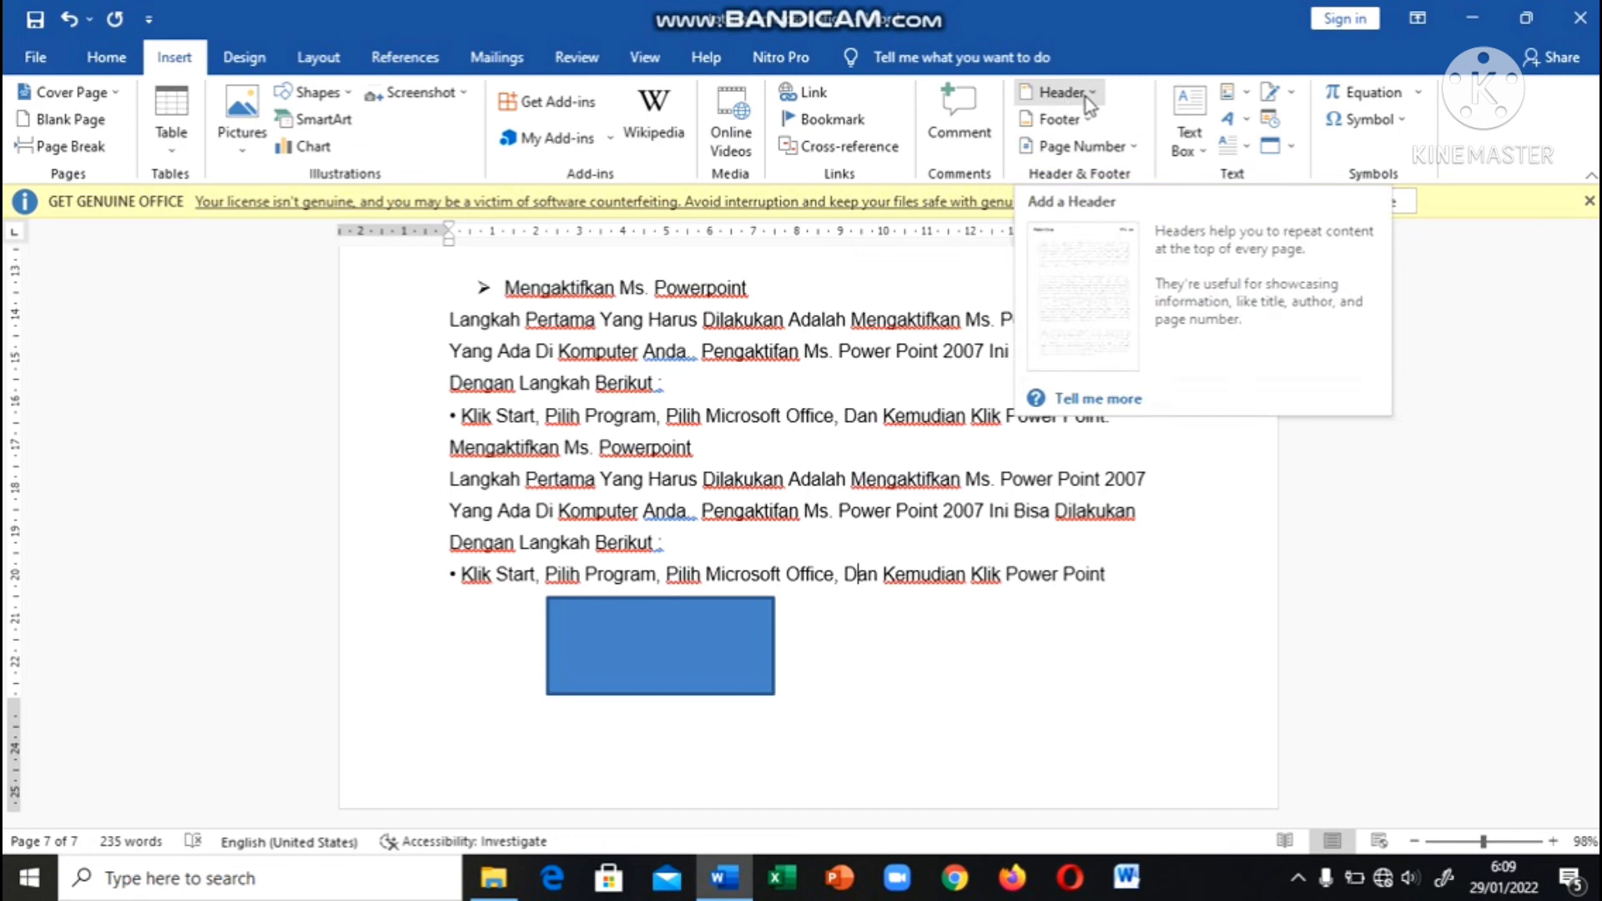
pyautogui.click(1079, 94)
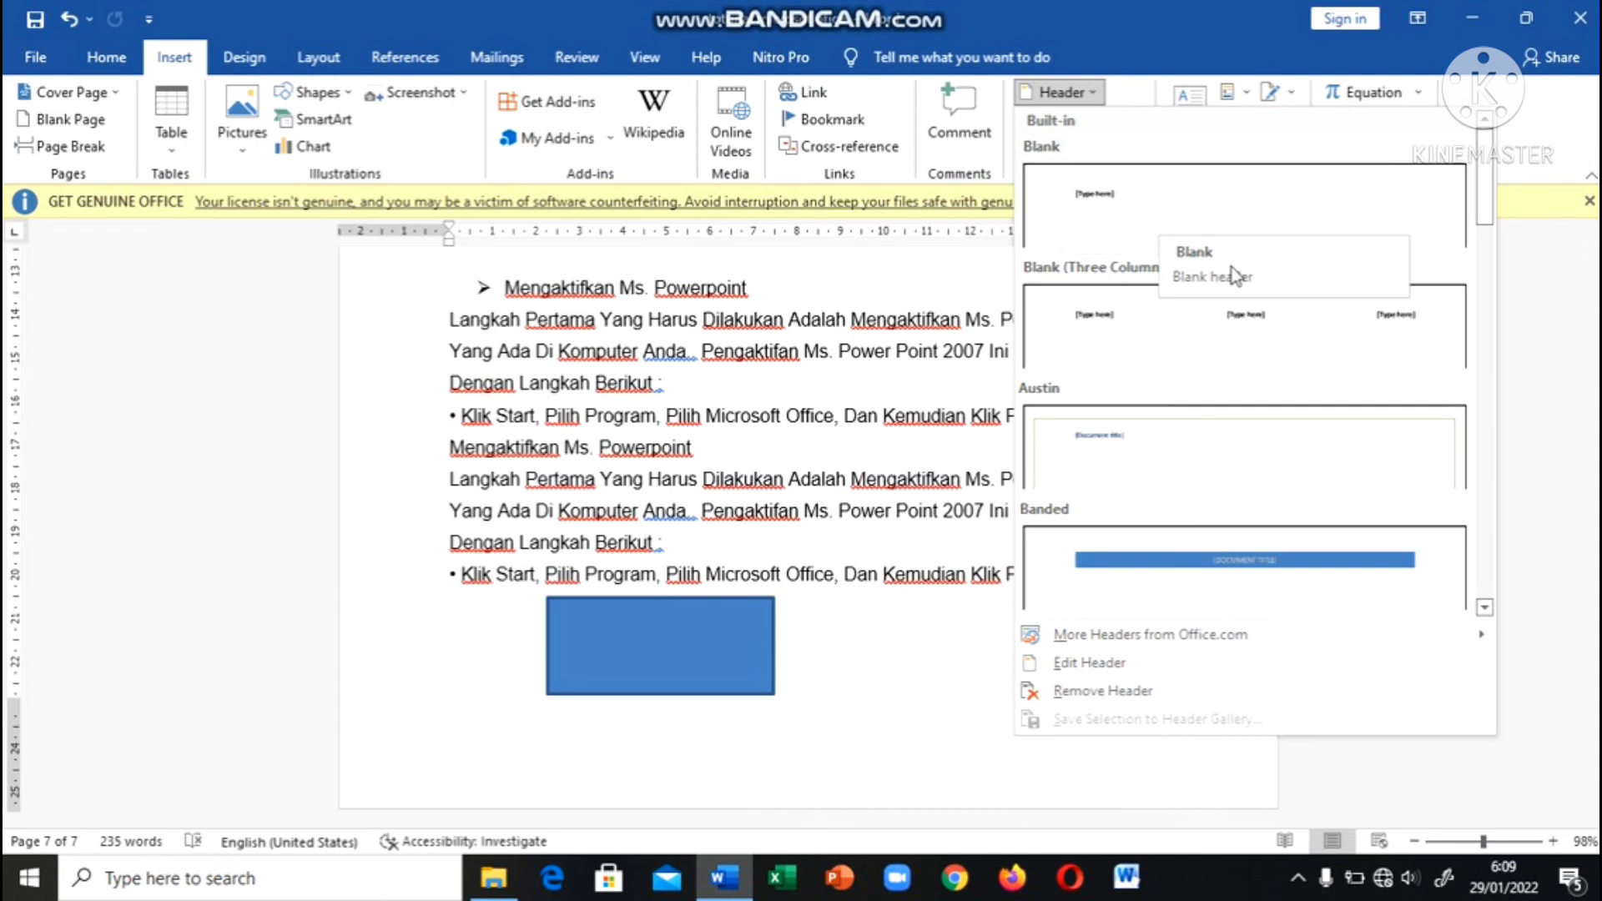
pyautogui.click(1093, 94)
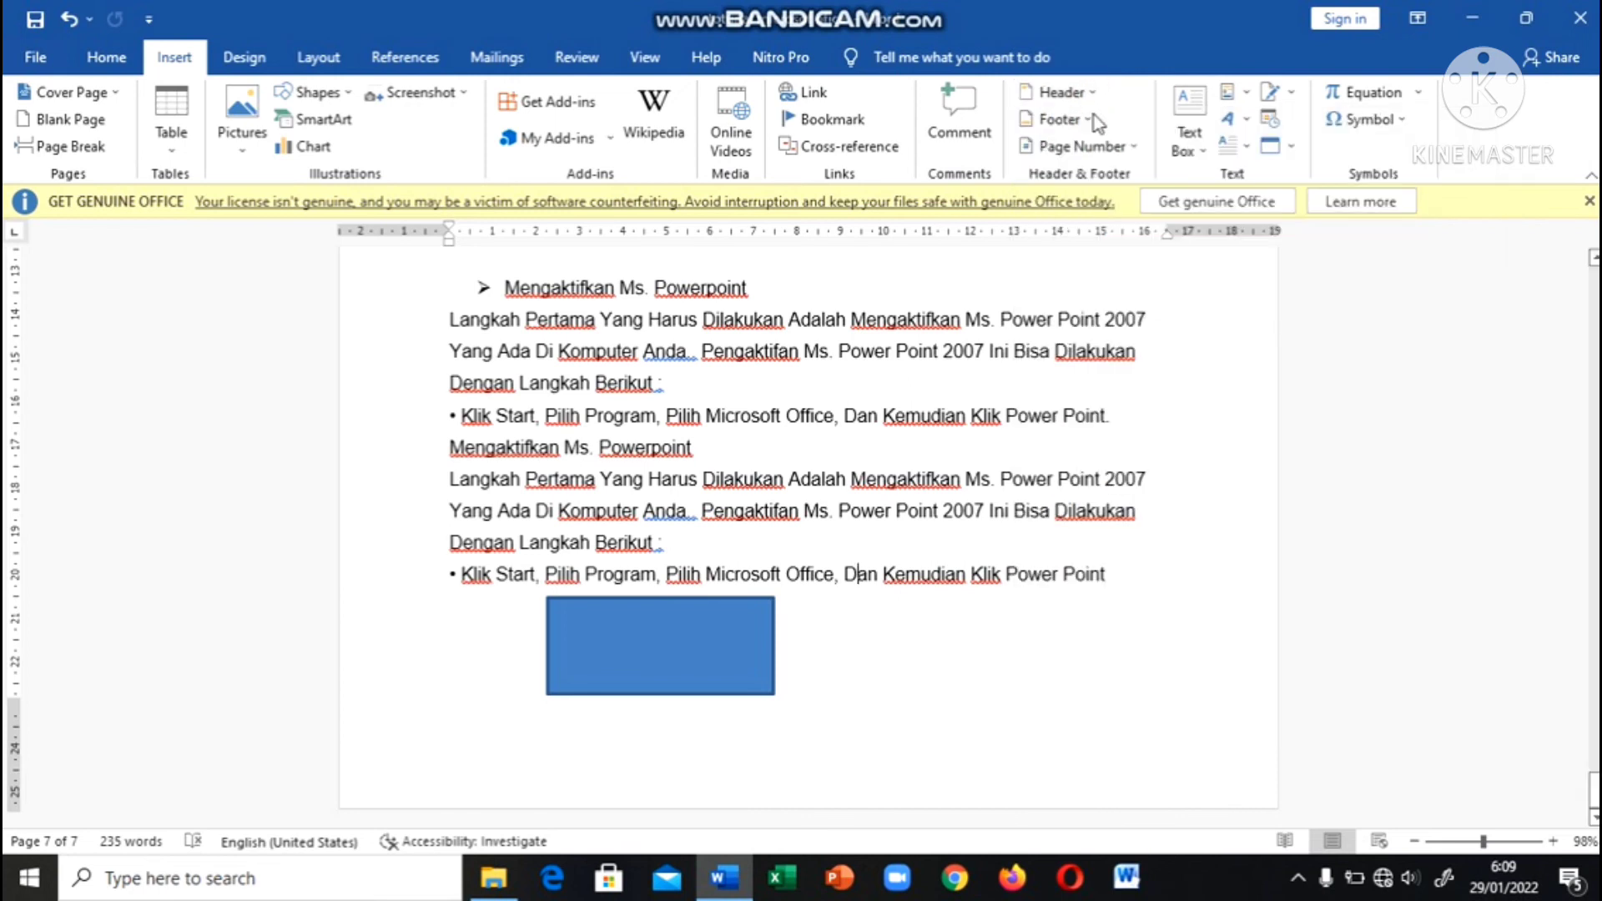
# Insert page numbers at the top of the page in the Plain Number 1 style and close the header.
pyautogui.click(1085, 147)
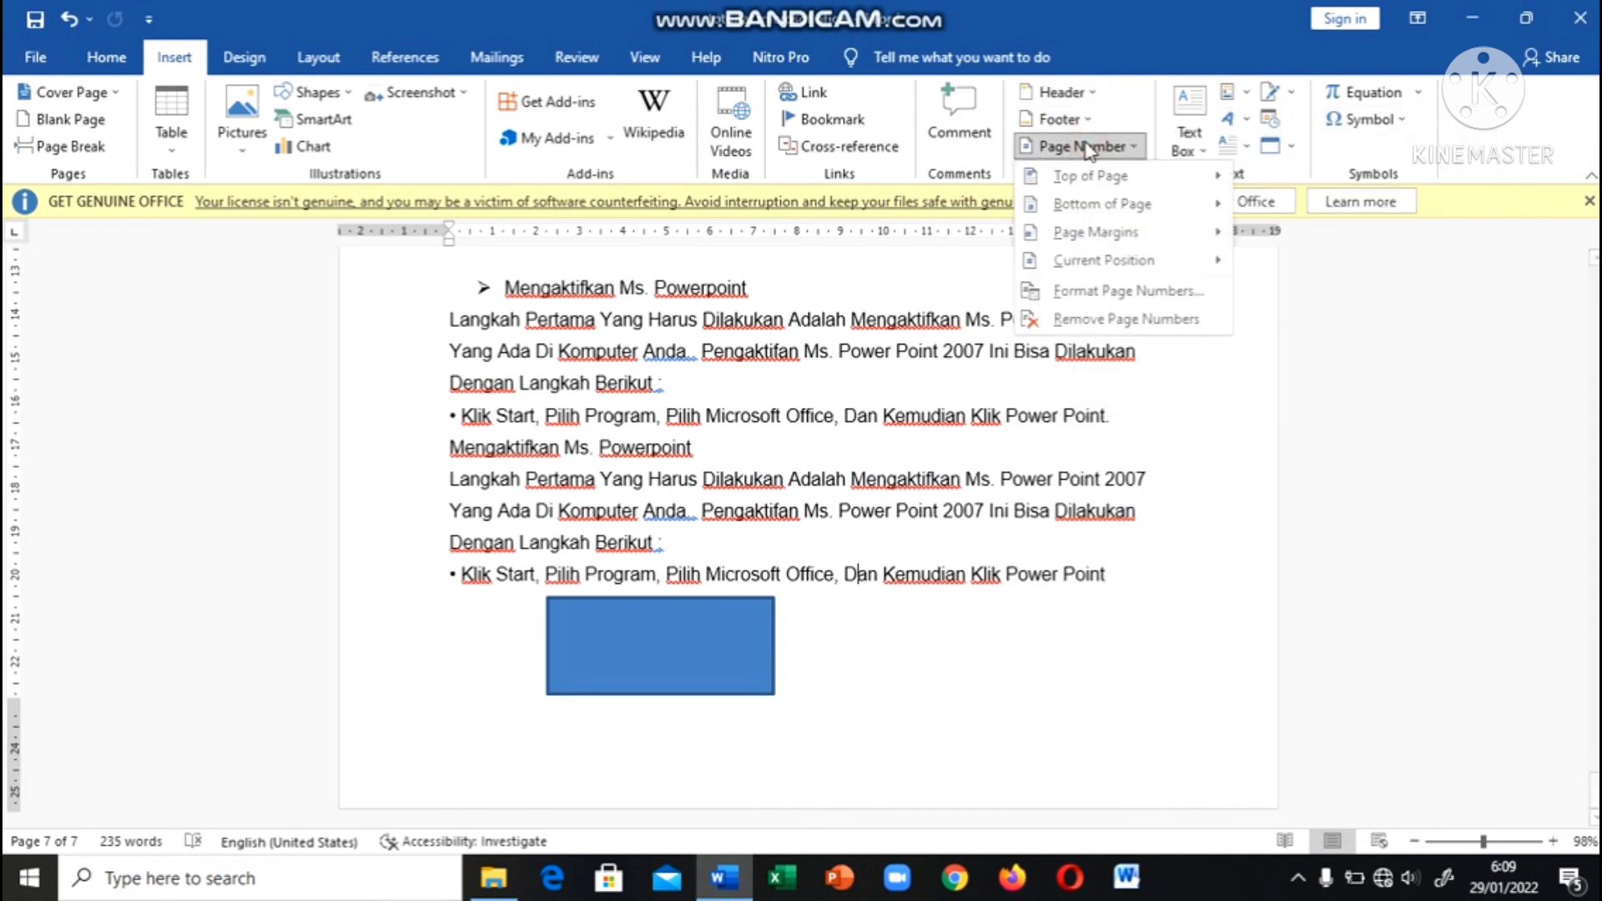
pyautogui.moveTo(1089, 176)
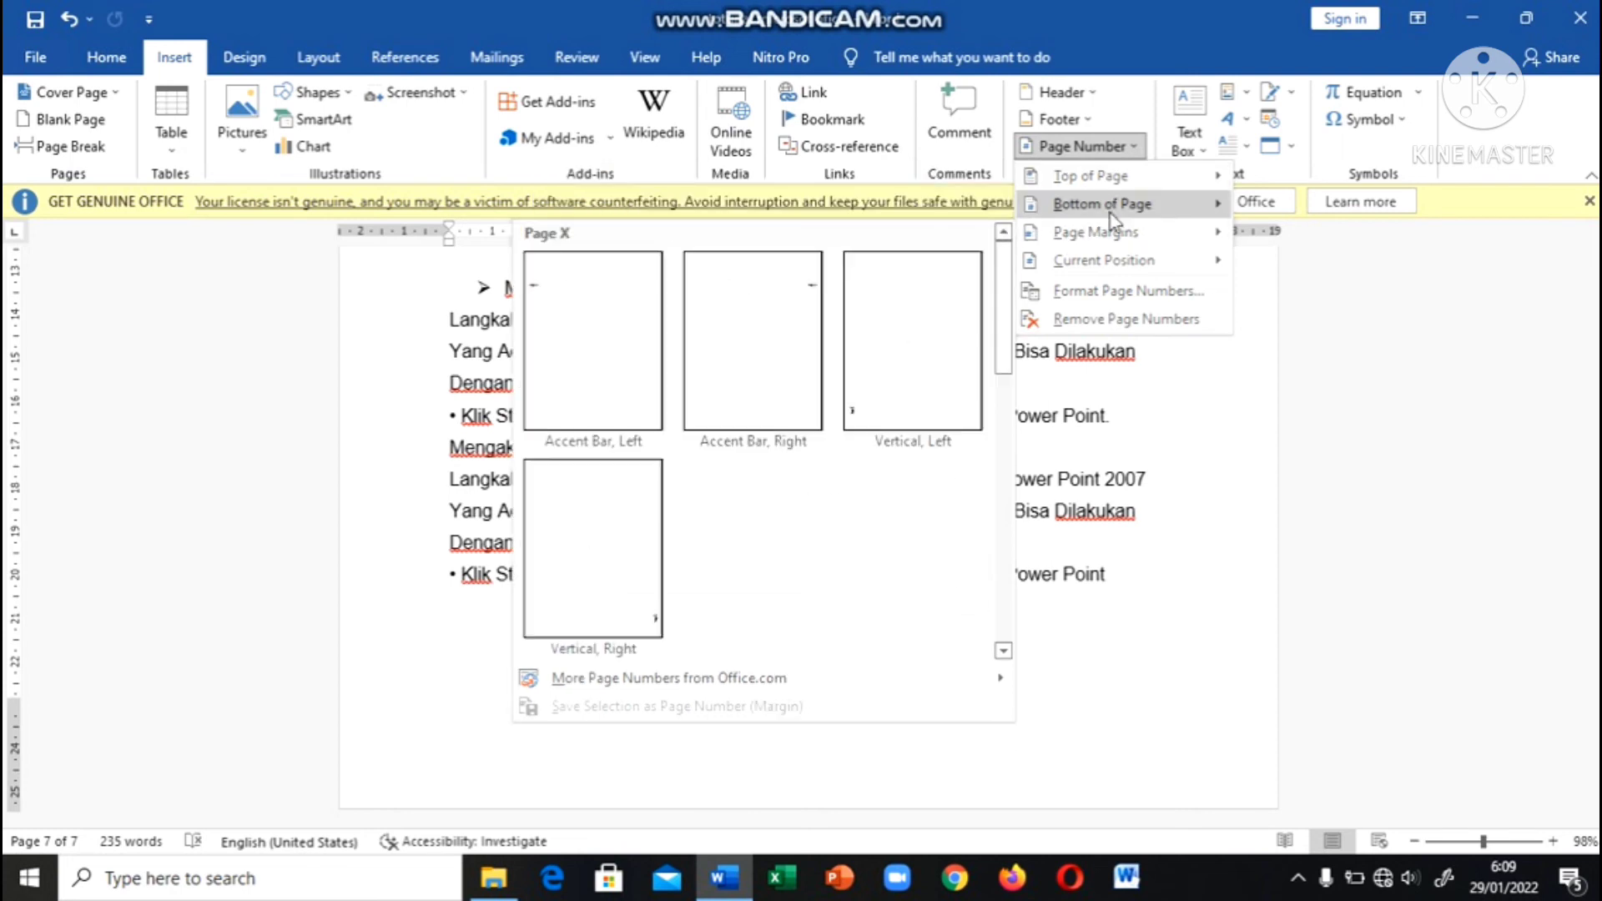
pyautogui.moveTo(1111, 215)
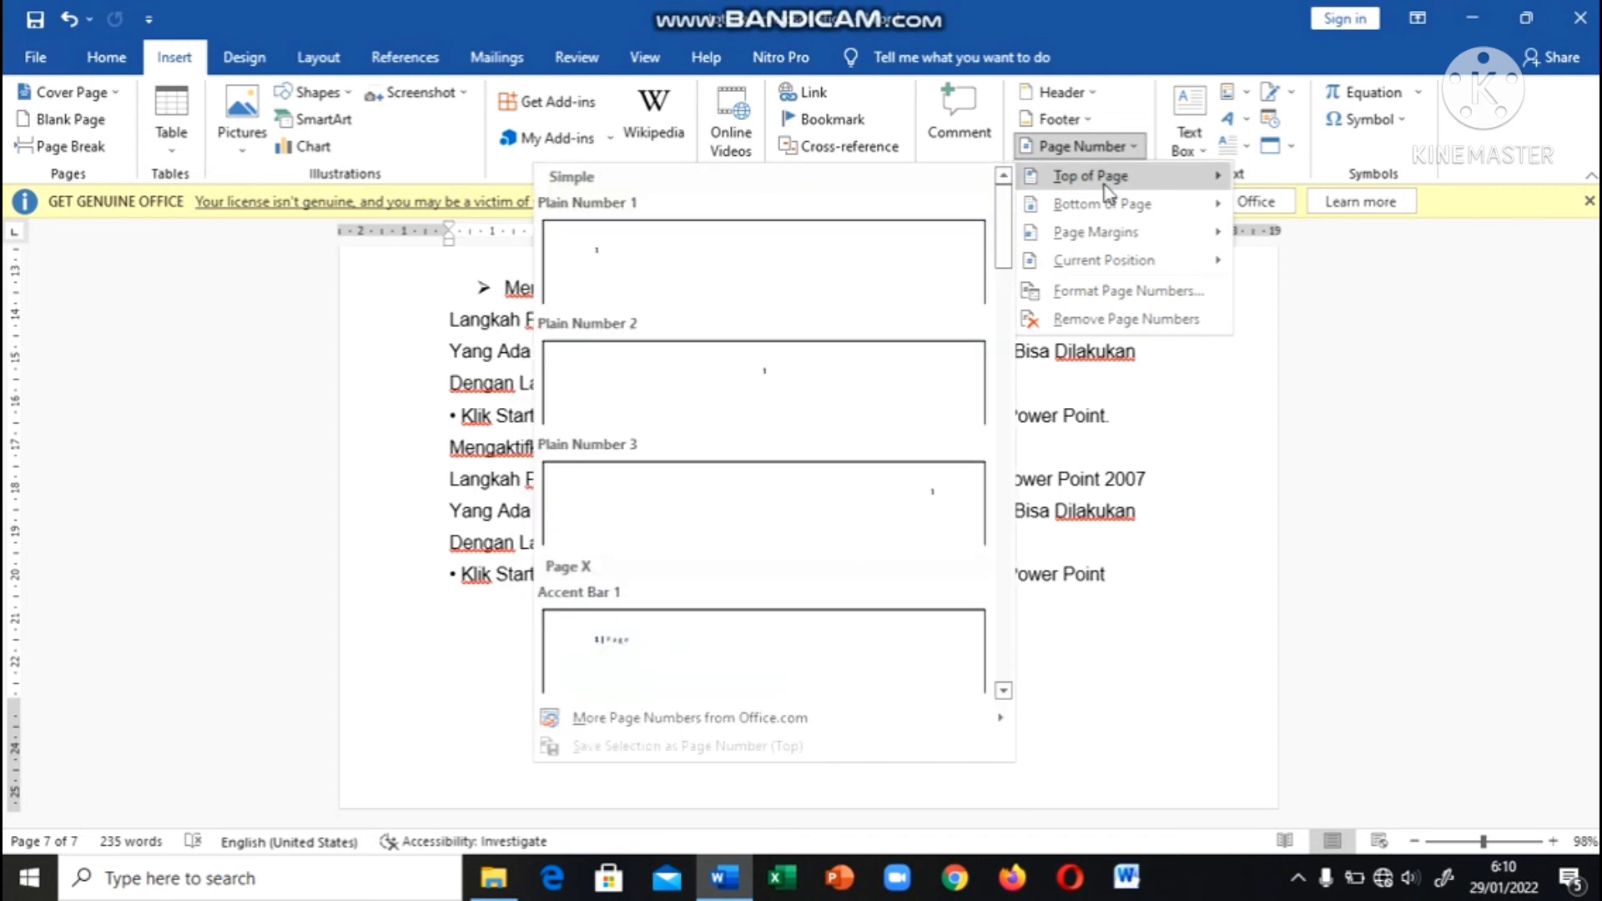
pyautogui.click(828, 262)
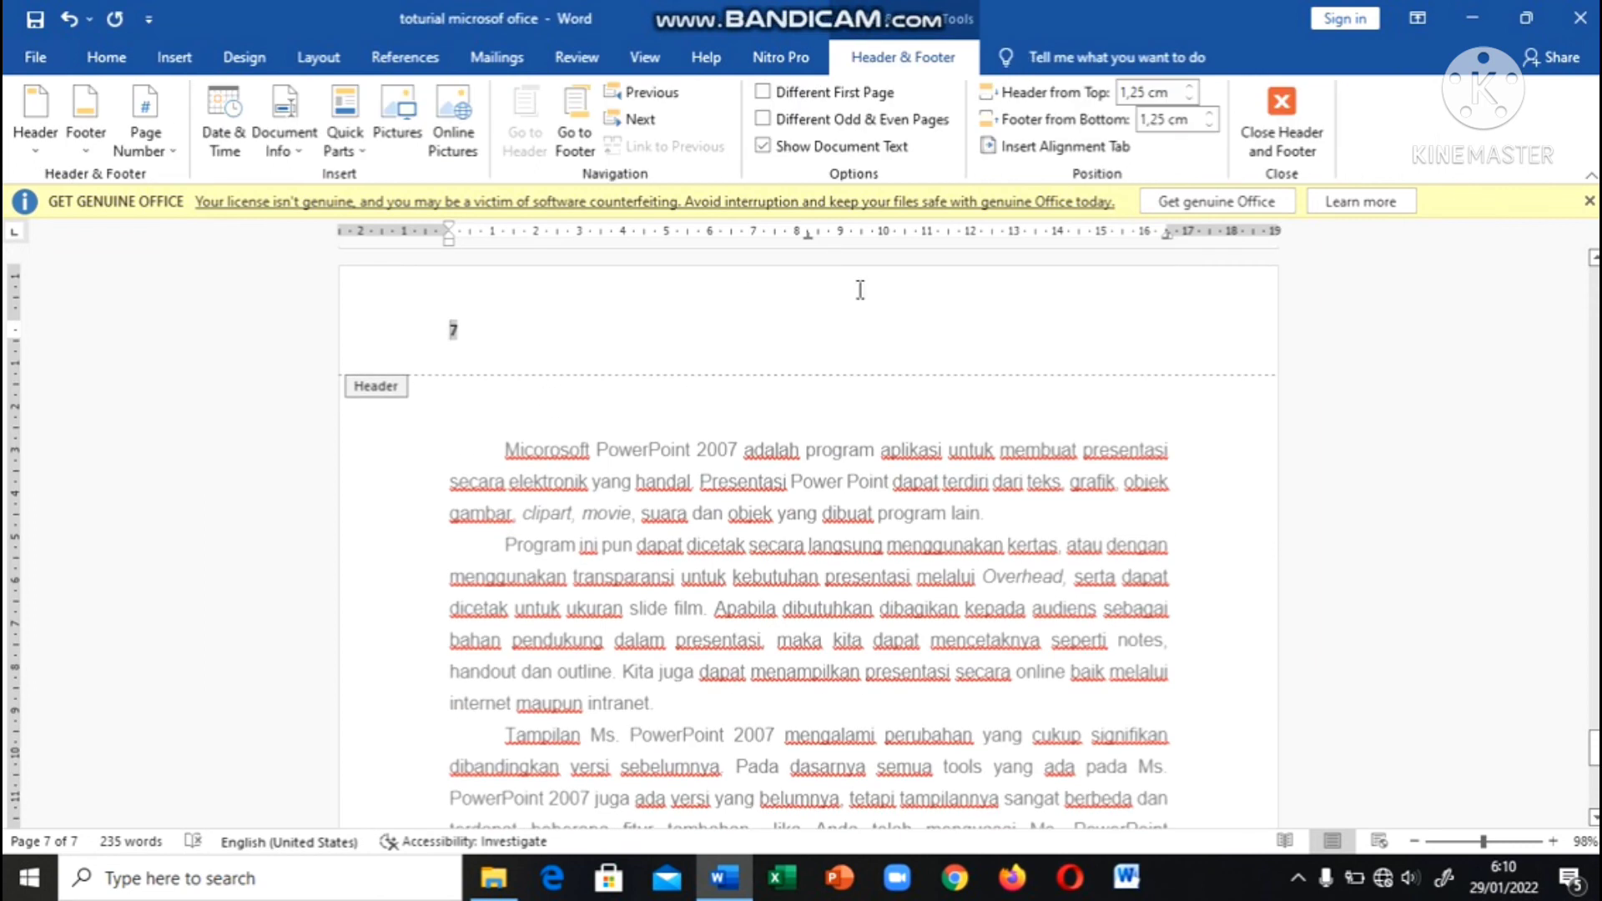
pyautogui.click(1277, 113)
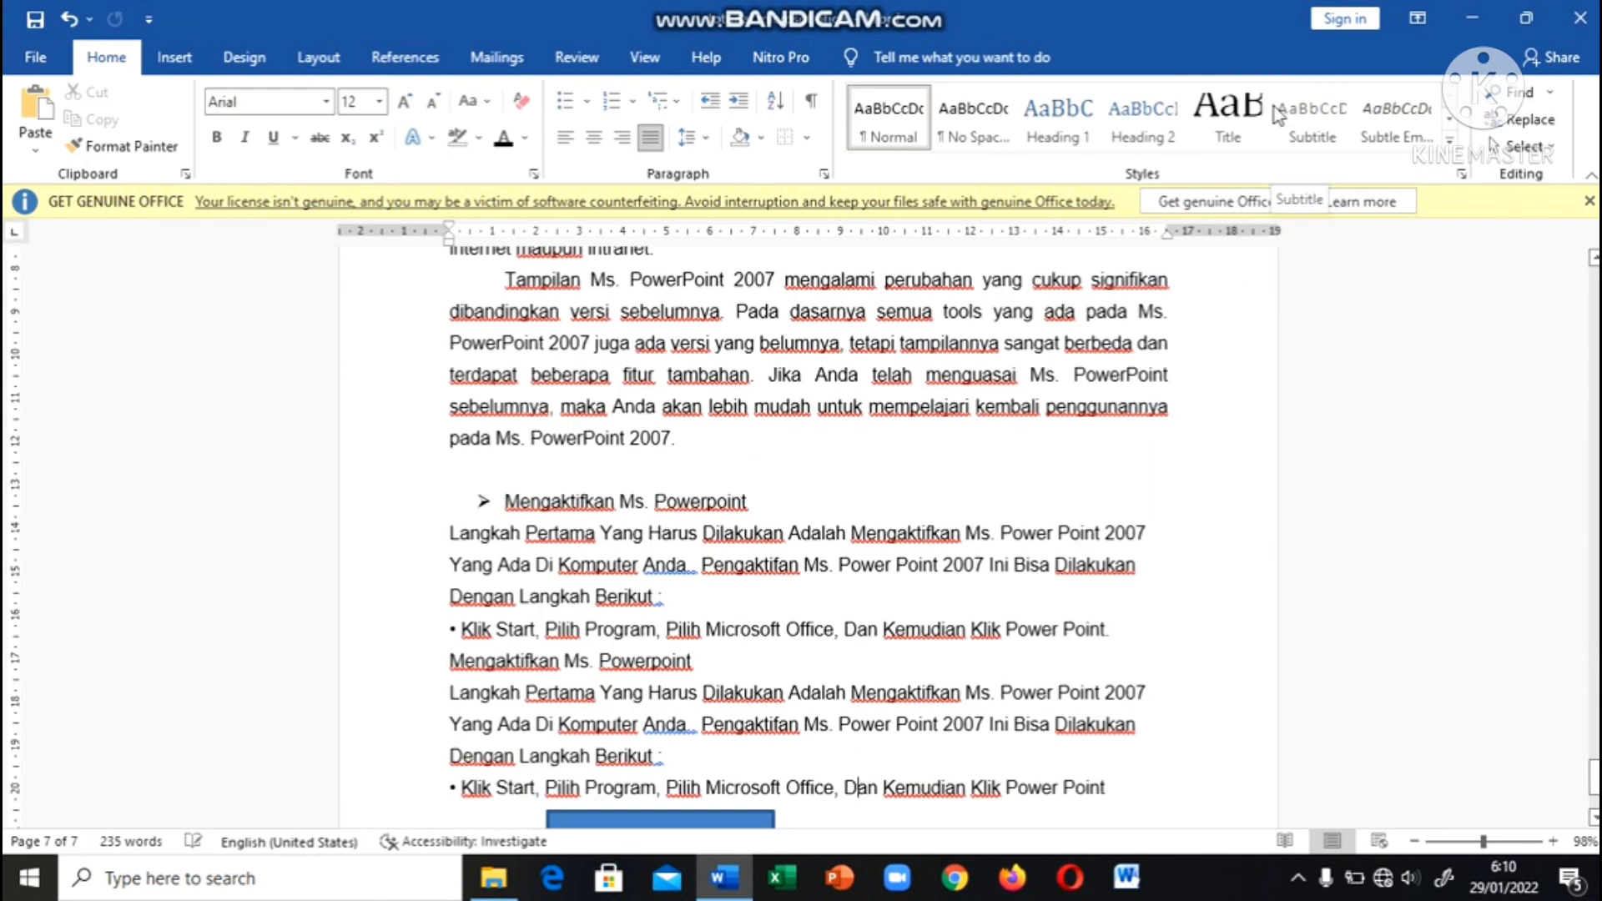
pyautogui.click(174, 59)
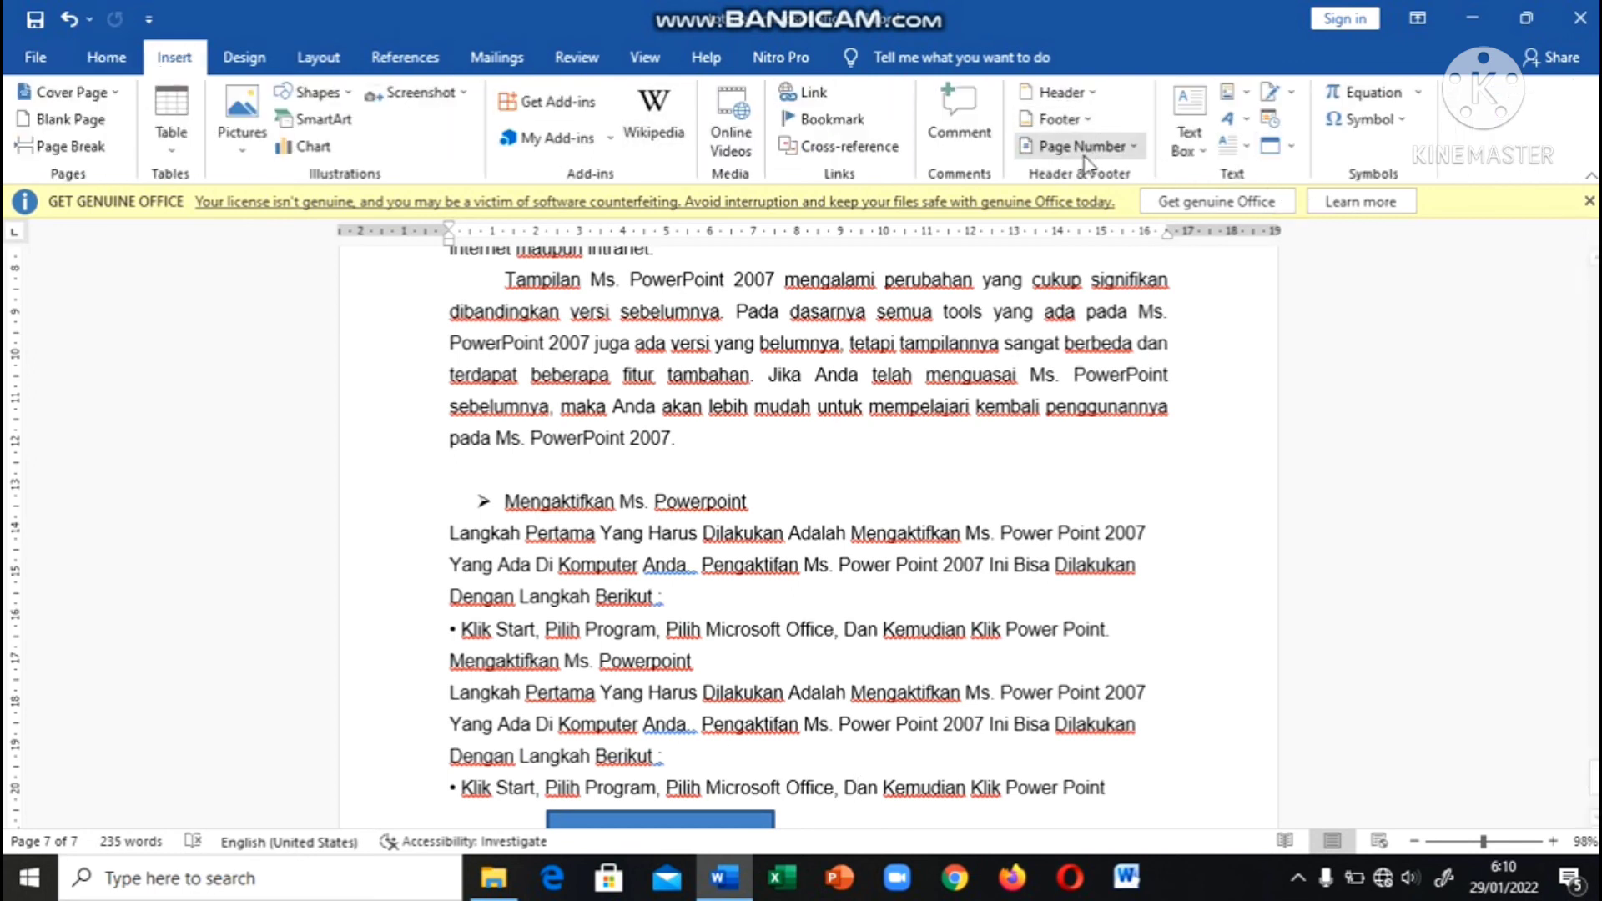
pyautogui.click(1117, 149)
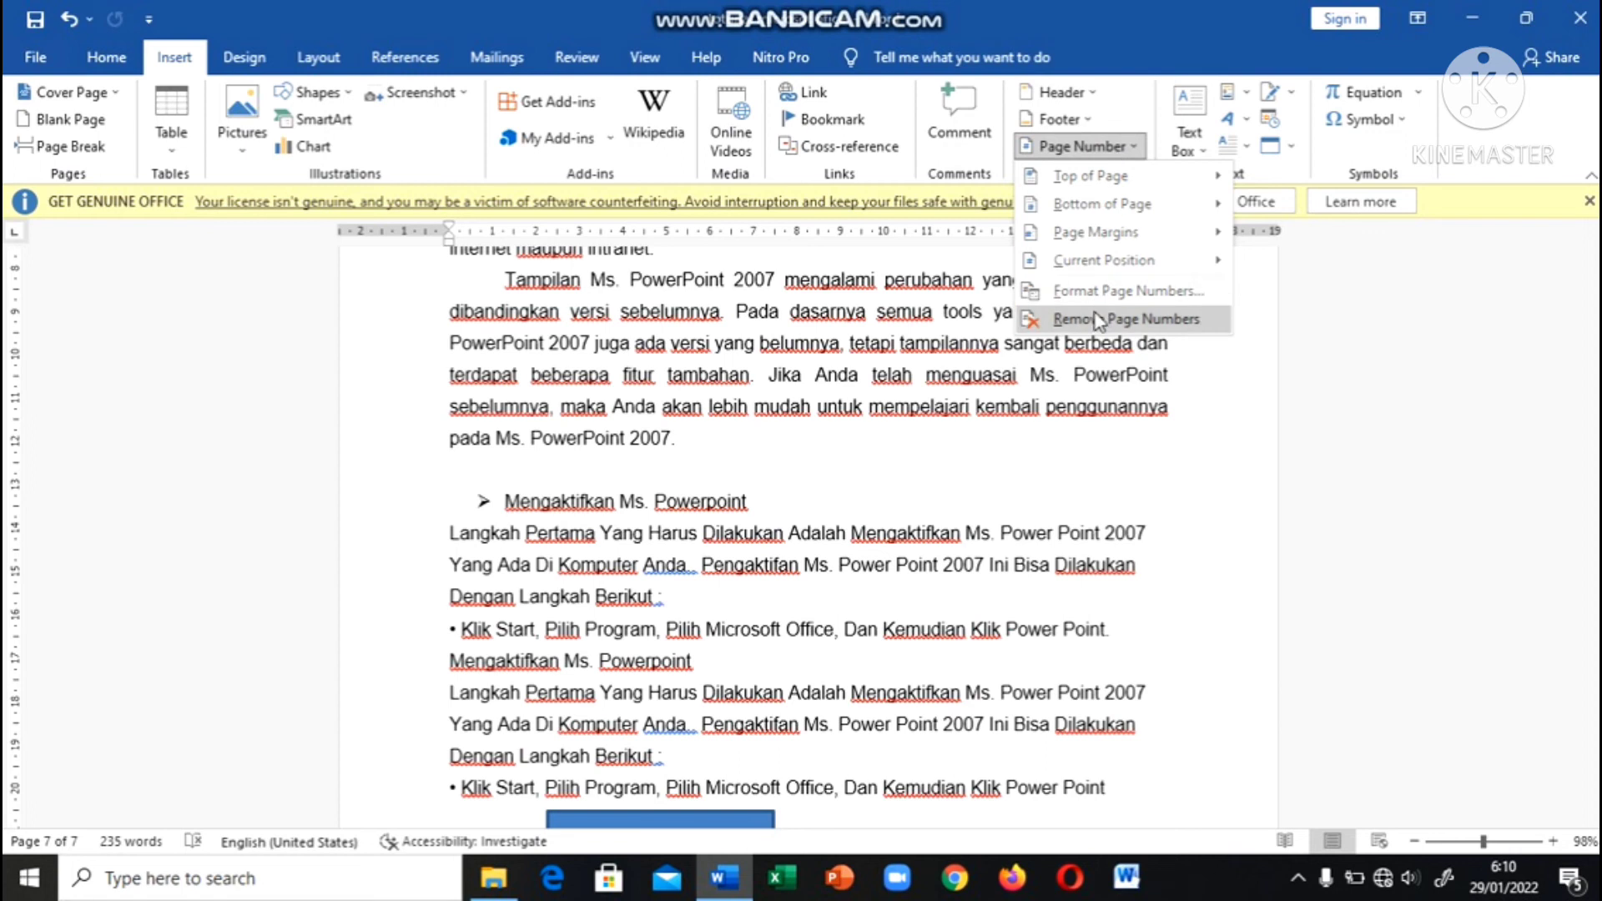
pyautogui.click(1133, 154)
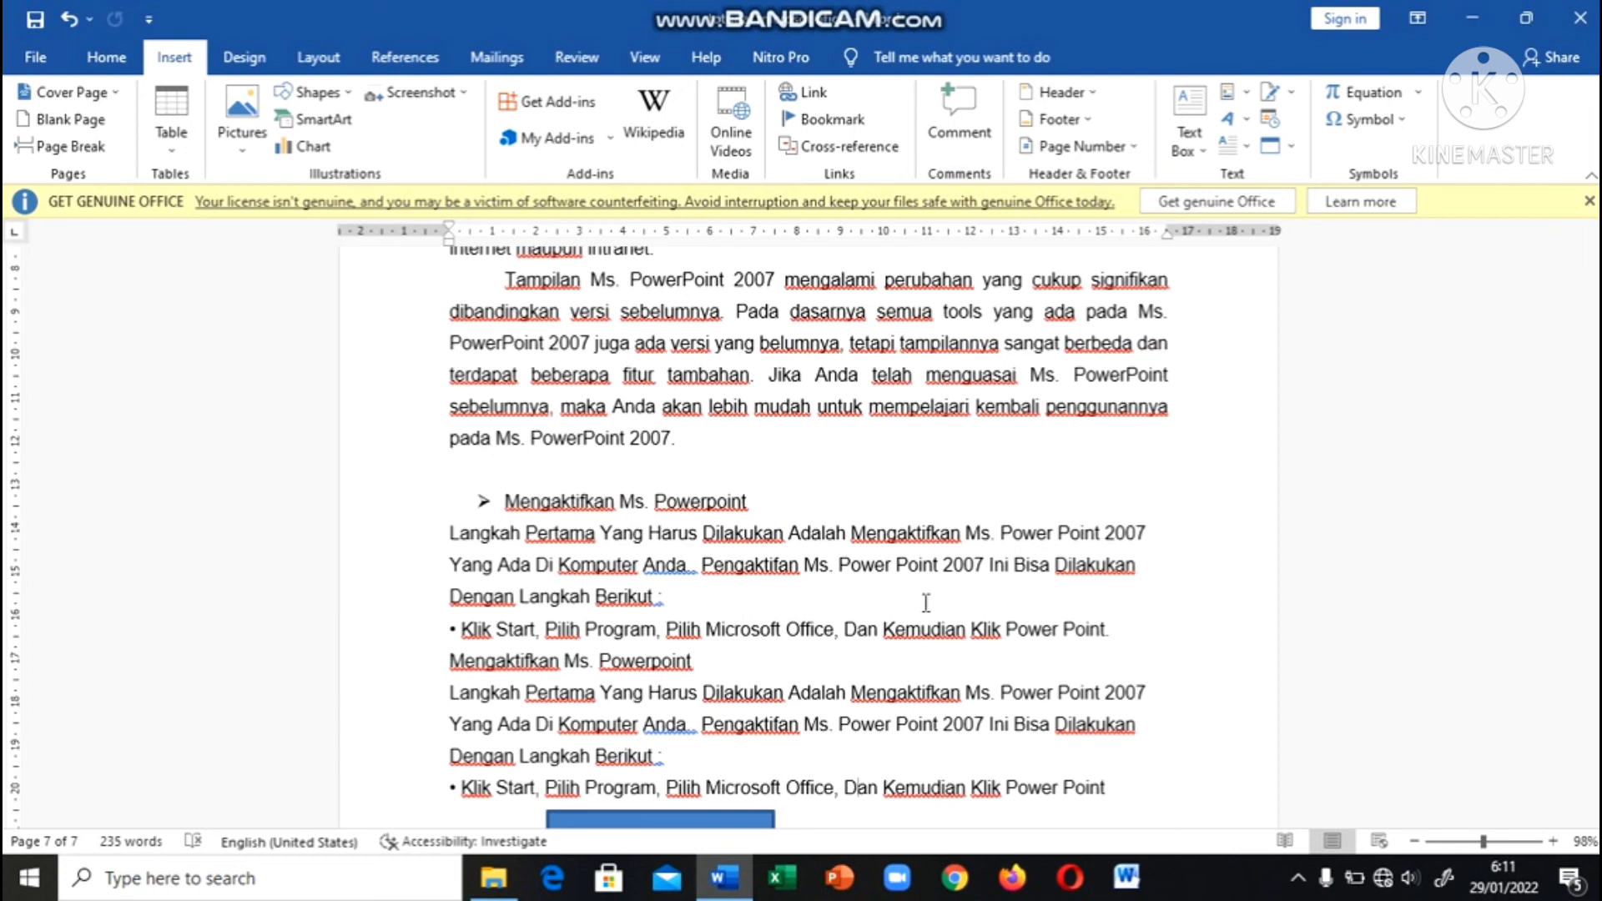
# Insert a Simple Text Box on page 7 and replace its placeholder text with "gggghgyutufulydyluflyhg".
pyautogui.click(1189, 138)
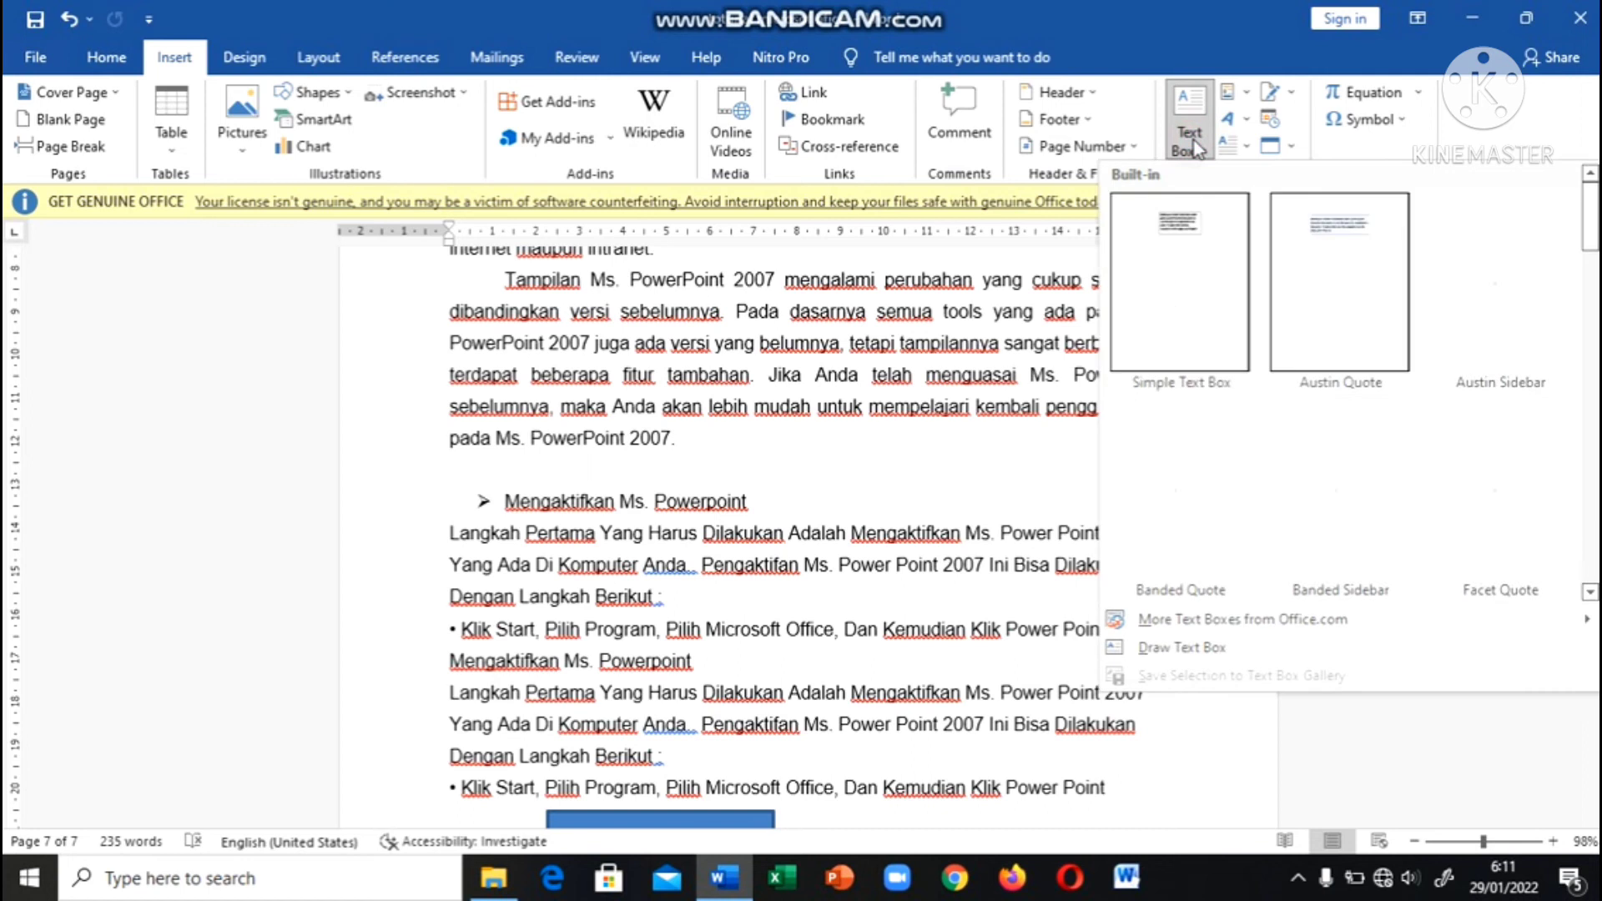
pyautogui.click(1200, 248)
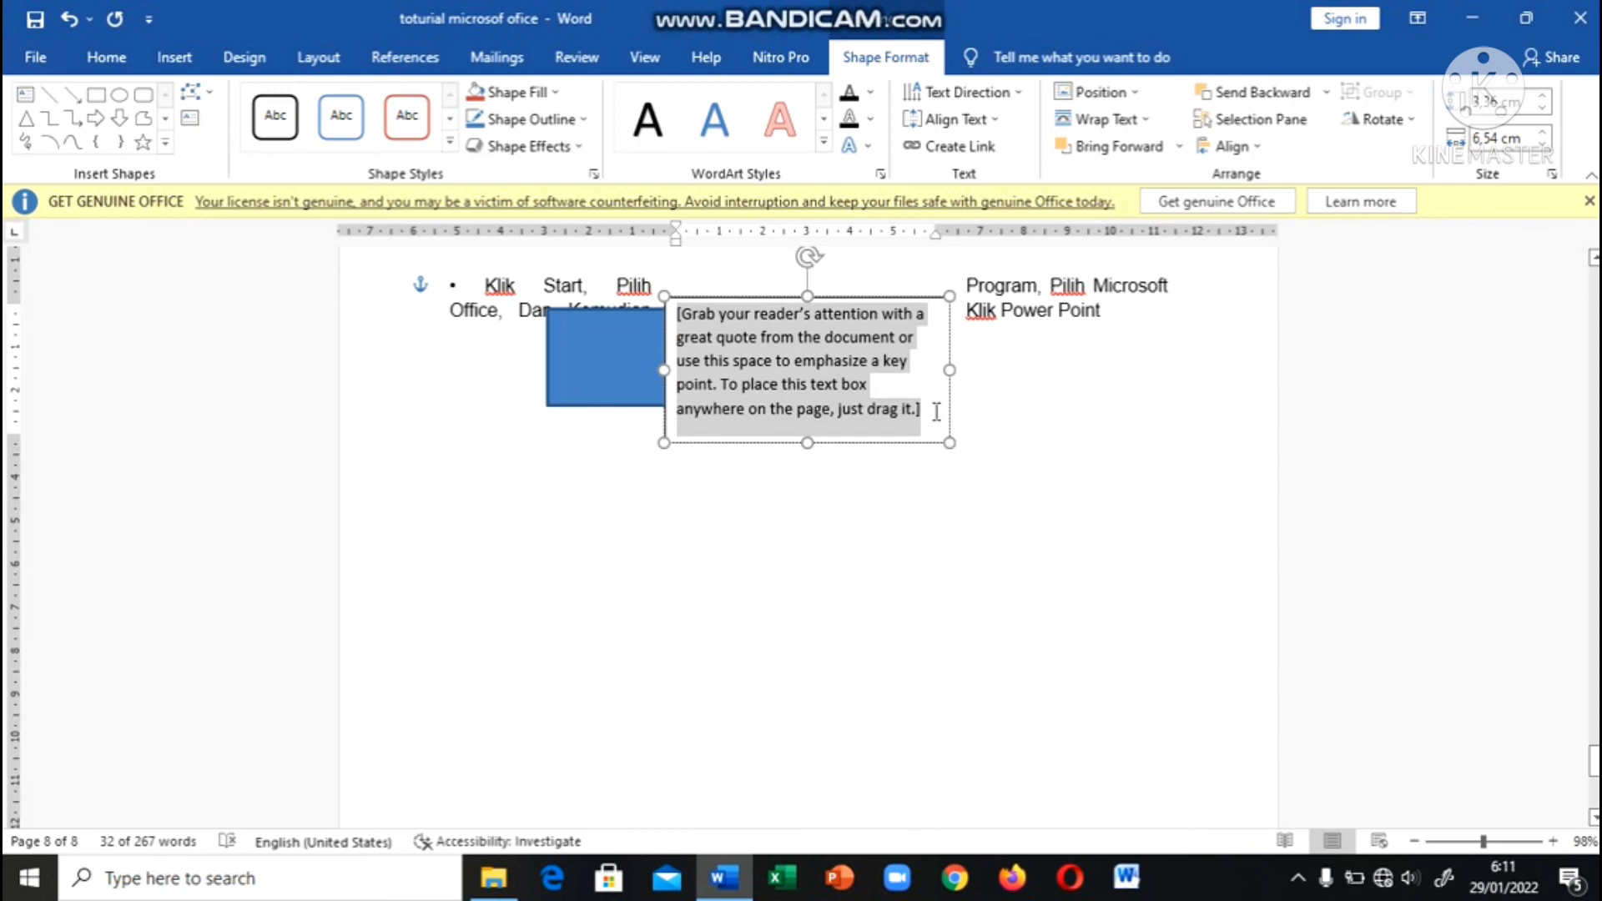
pyautogui.write('gg')
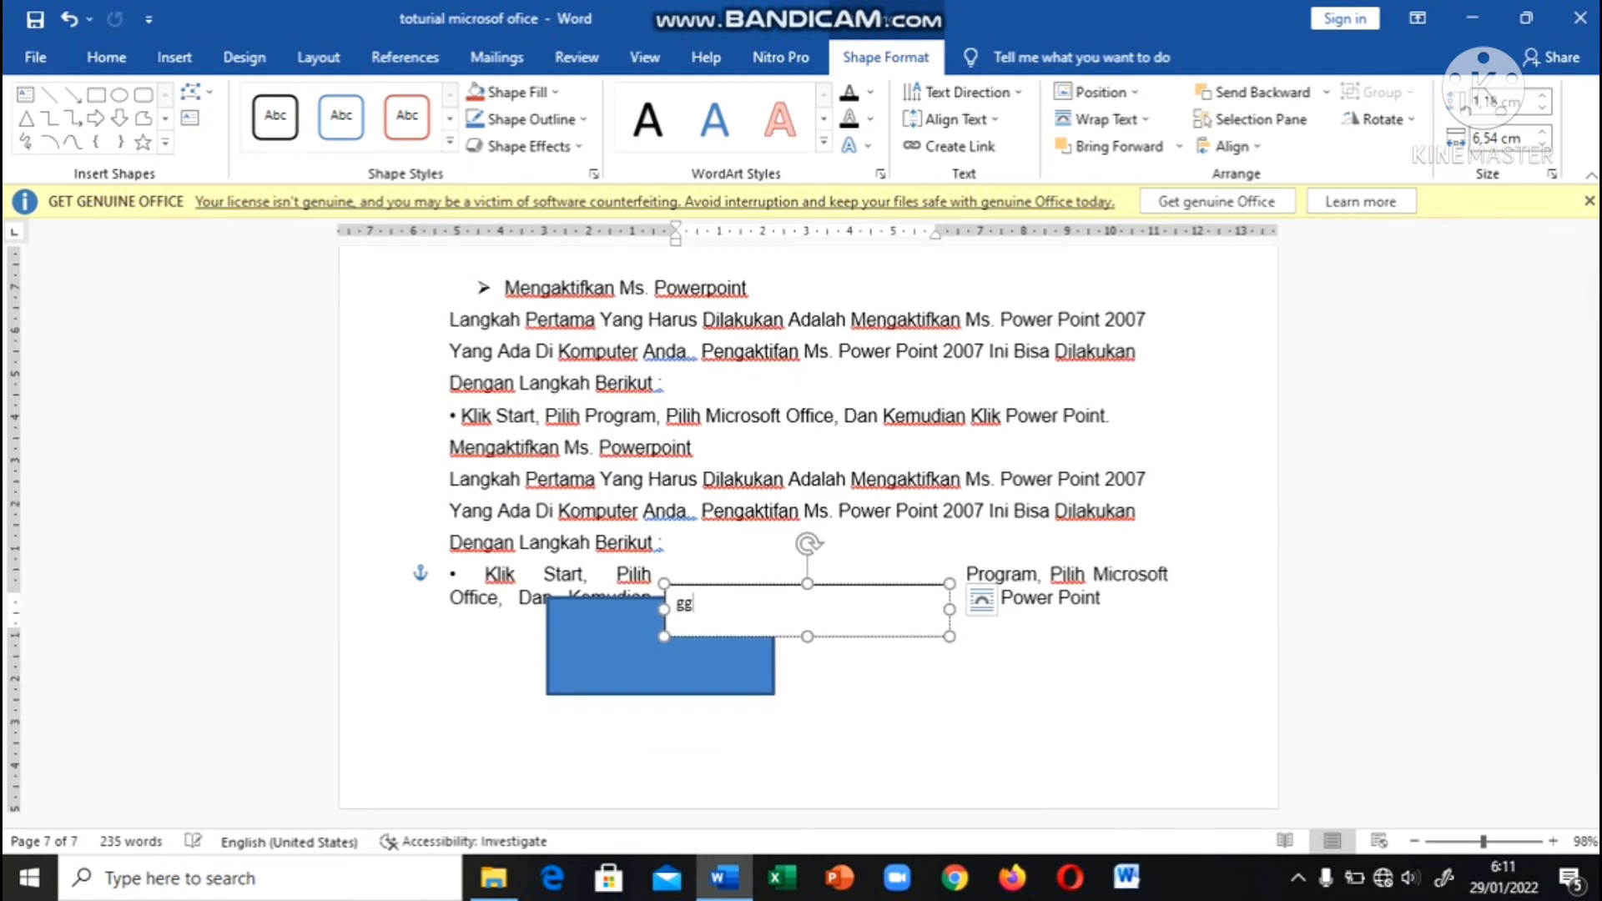
pyautogui.write('ghgyutufulydyluflyh')
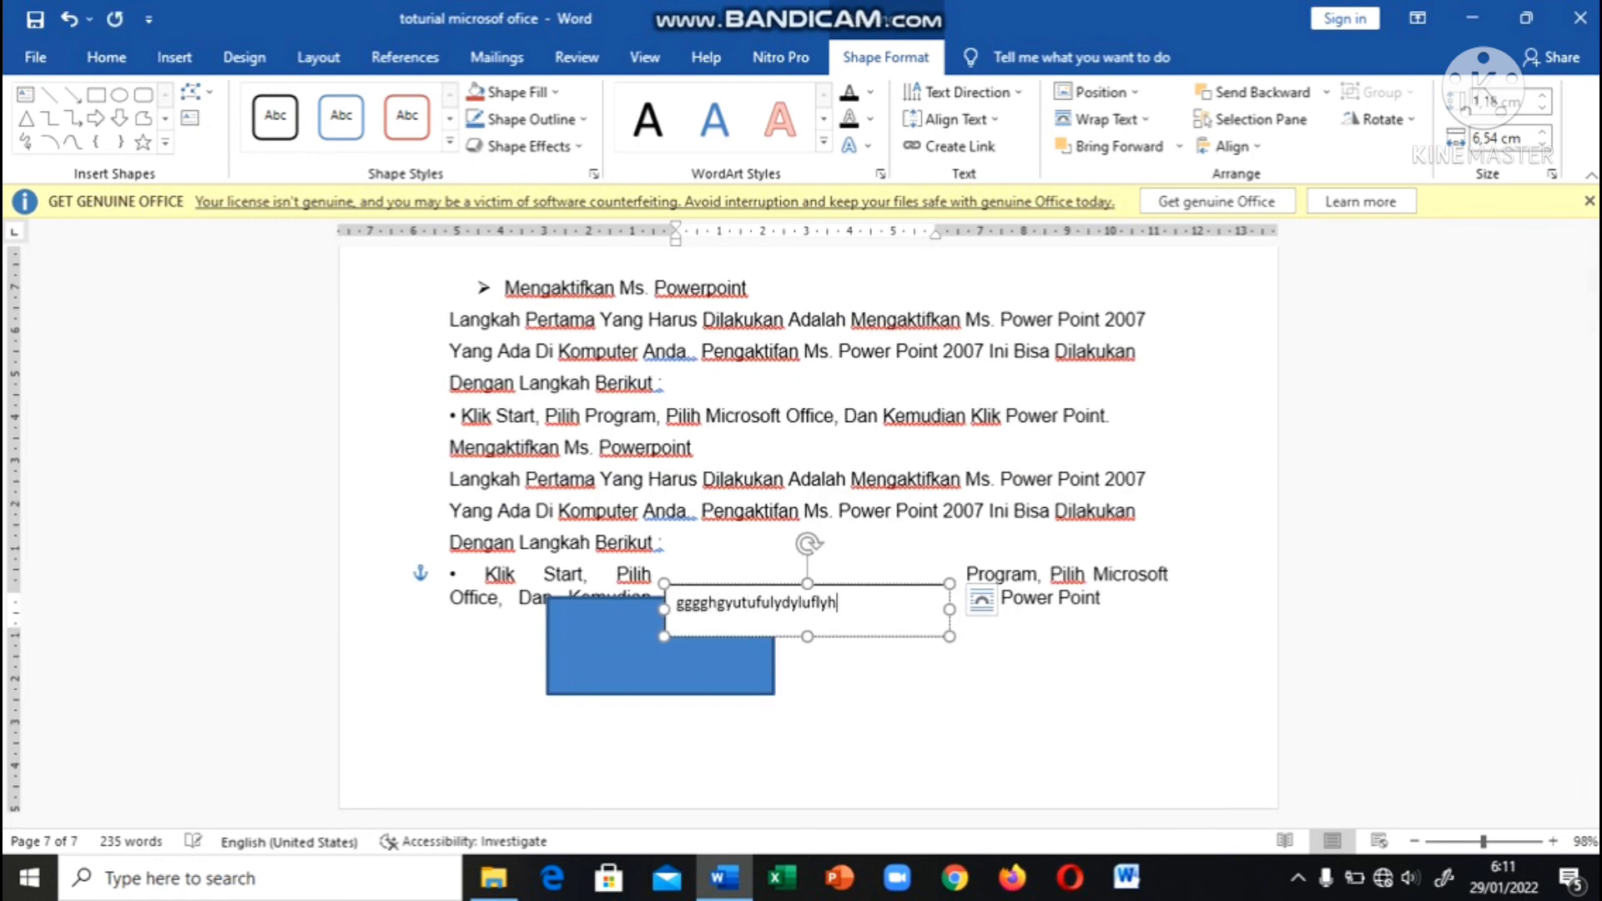
pyautogui.write('g')
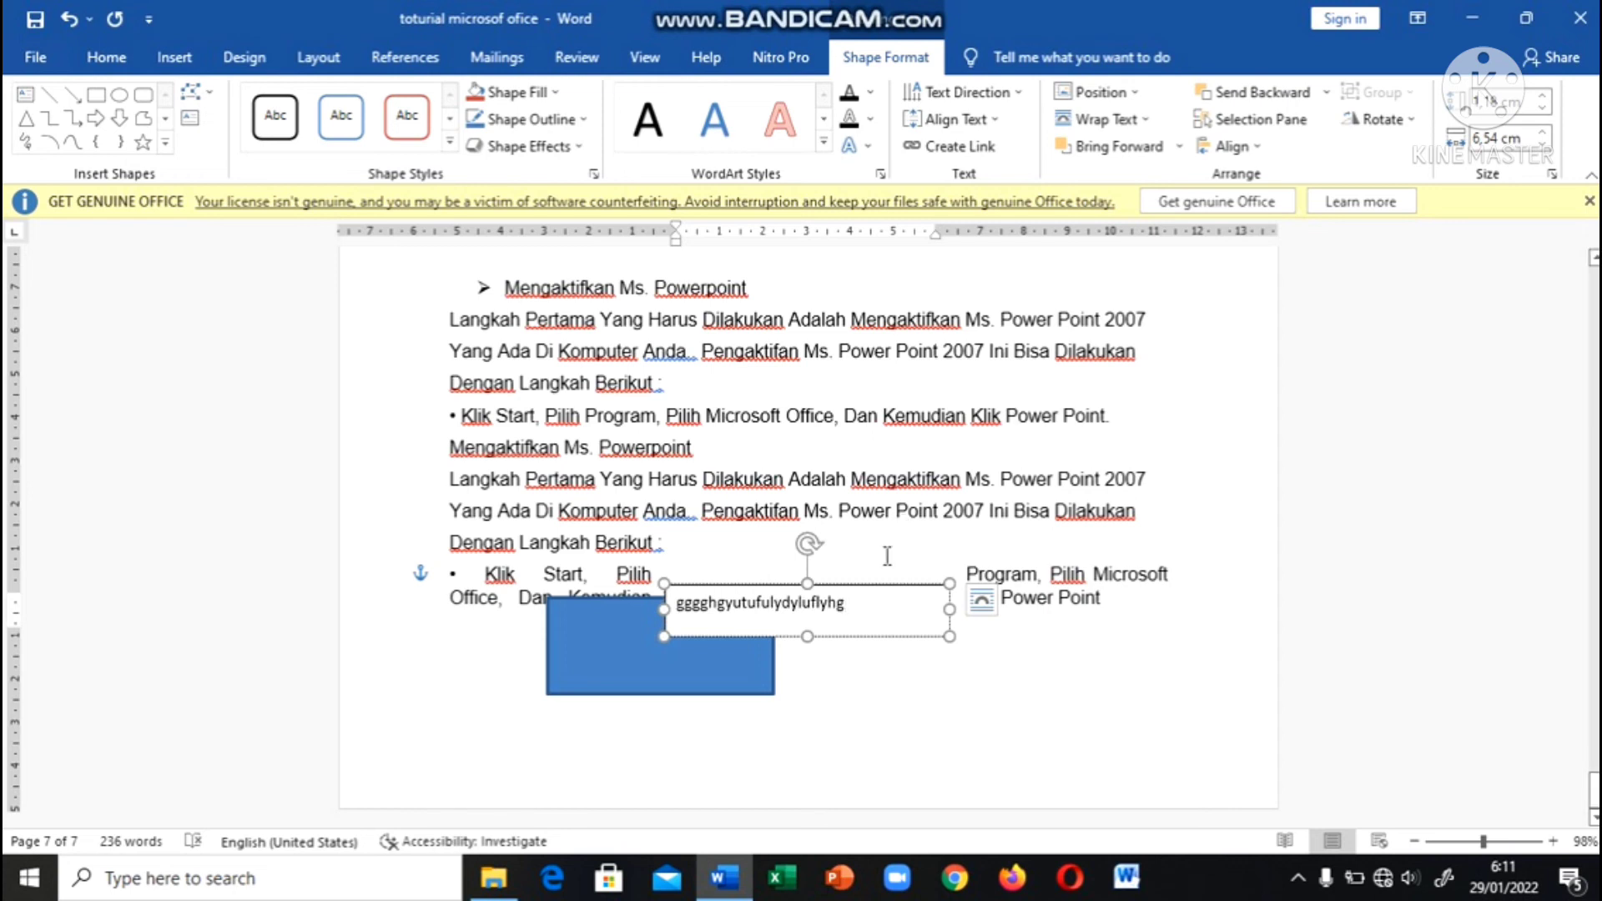
# Delete the text box and the blue rectangle below the last paragraph on page 7.
pyautogui.click(886, 583)
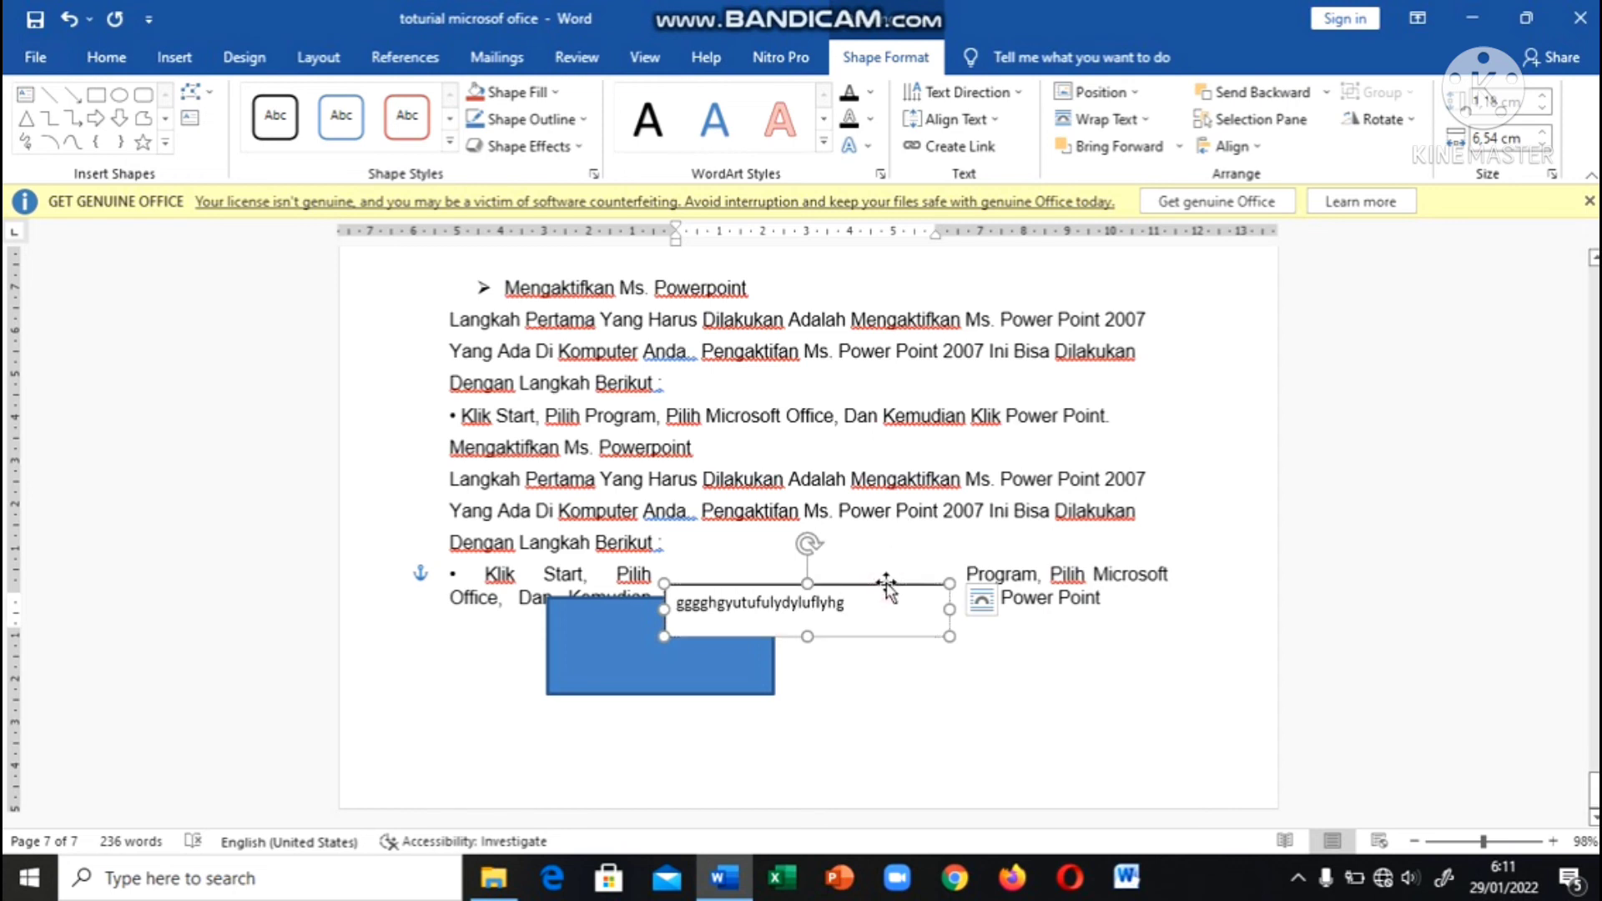
pyautogui.press('Delete')
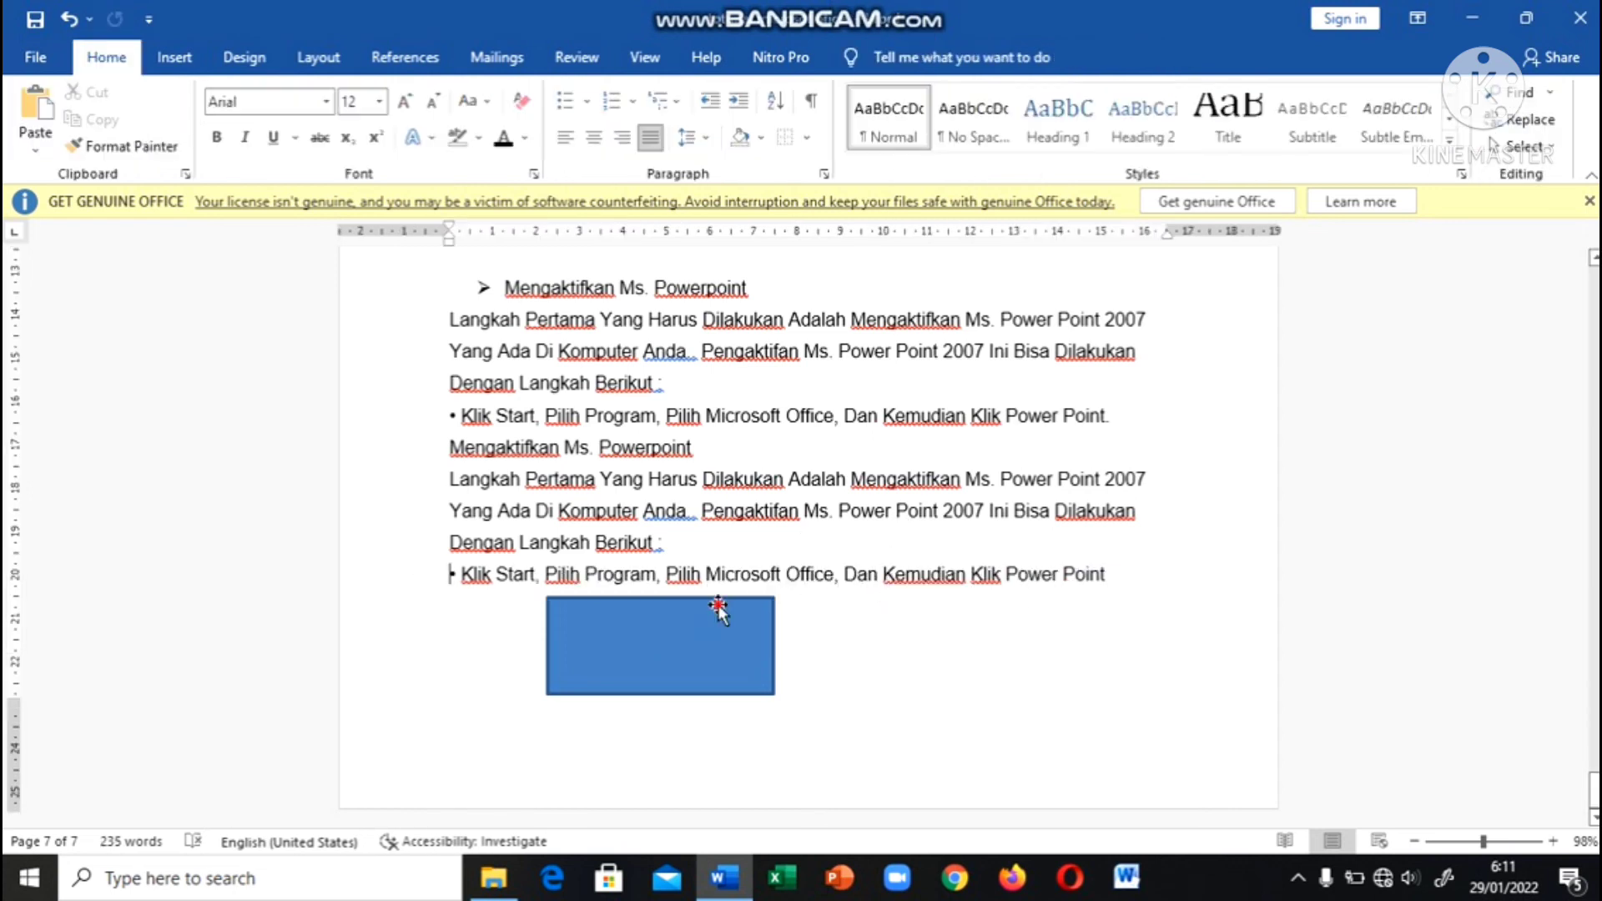
pyautogui.click(719, 604)
pyautogui.press('Delete')
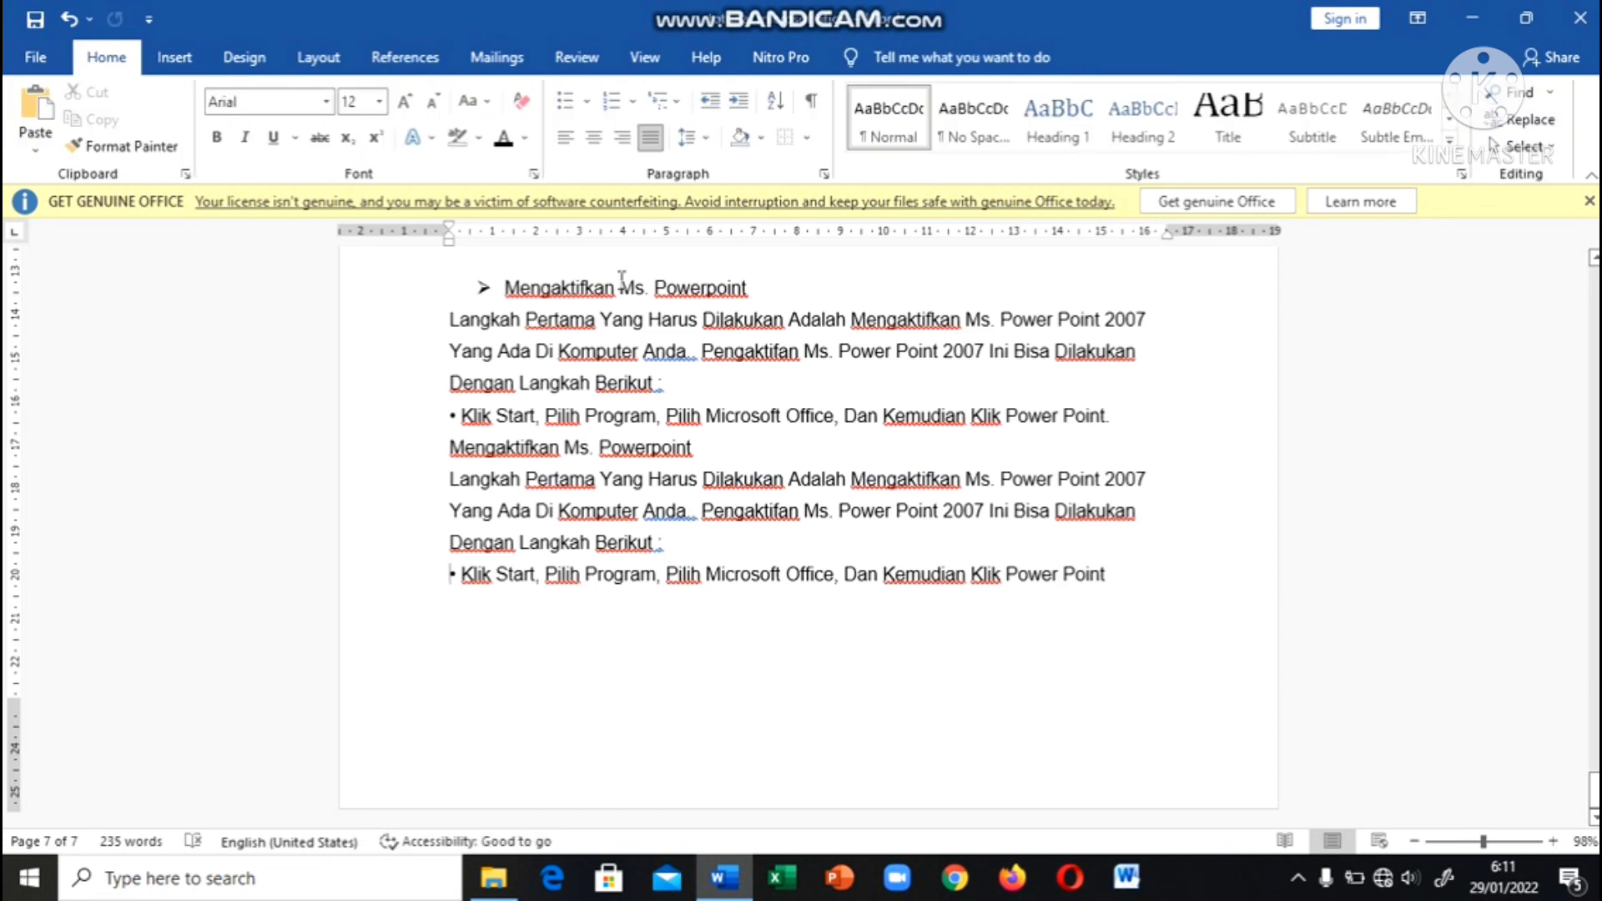
# Convert the text from the "Mengaktifkan Ms. Powerpoint" bullet to the end of page 7 into WordArt with black letters and a blue shadow.
pyautogui.click(172, 59)
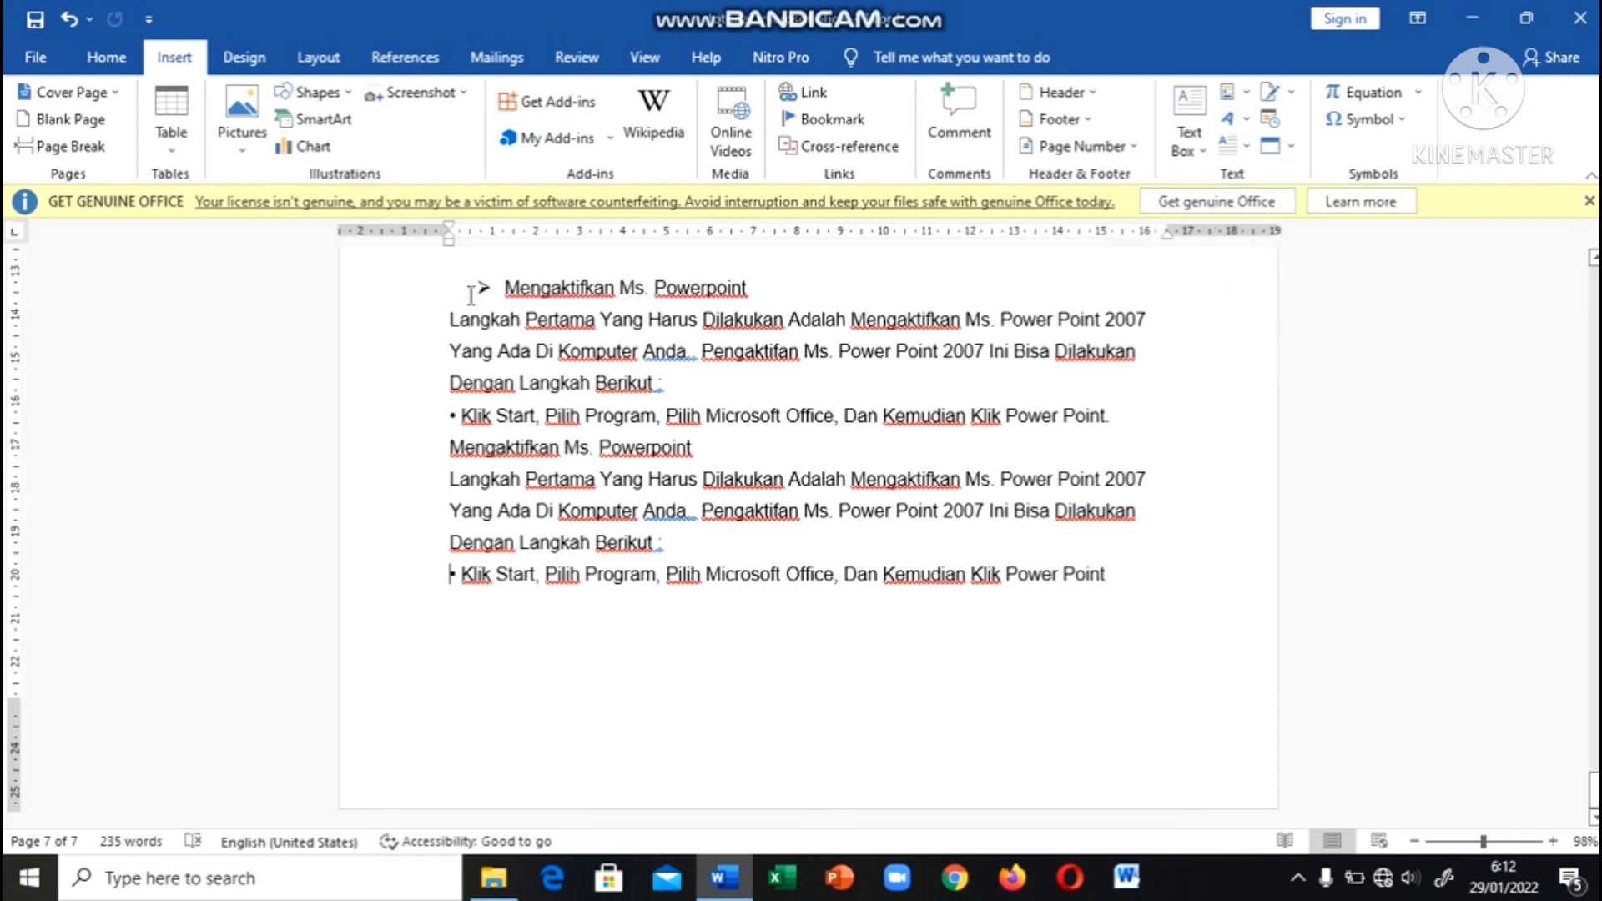
pyautogui.moveTo(470, 288); pyautogui.dragTo(1119, 587)
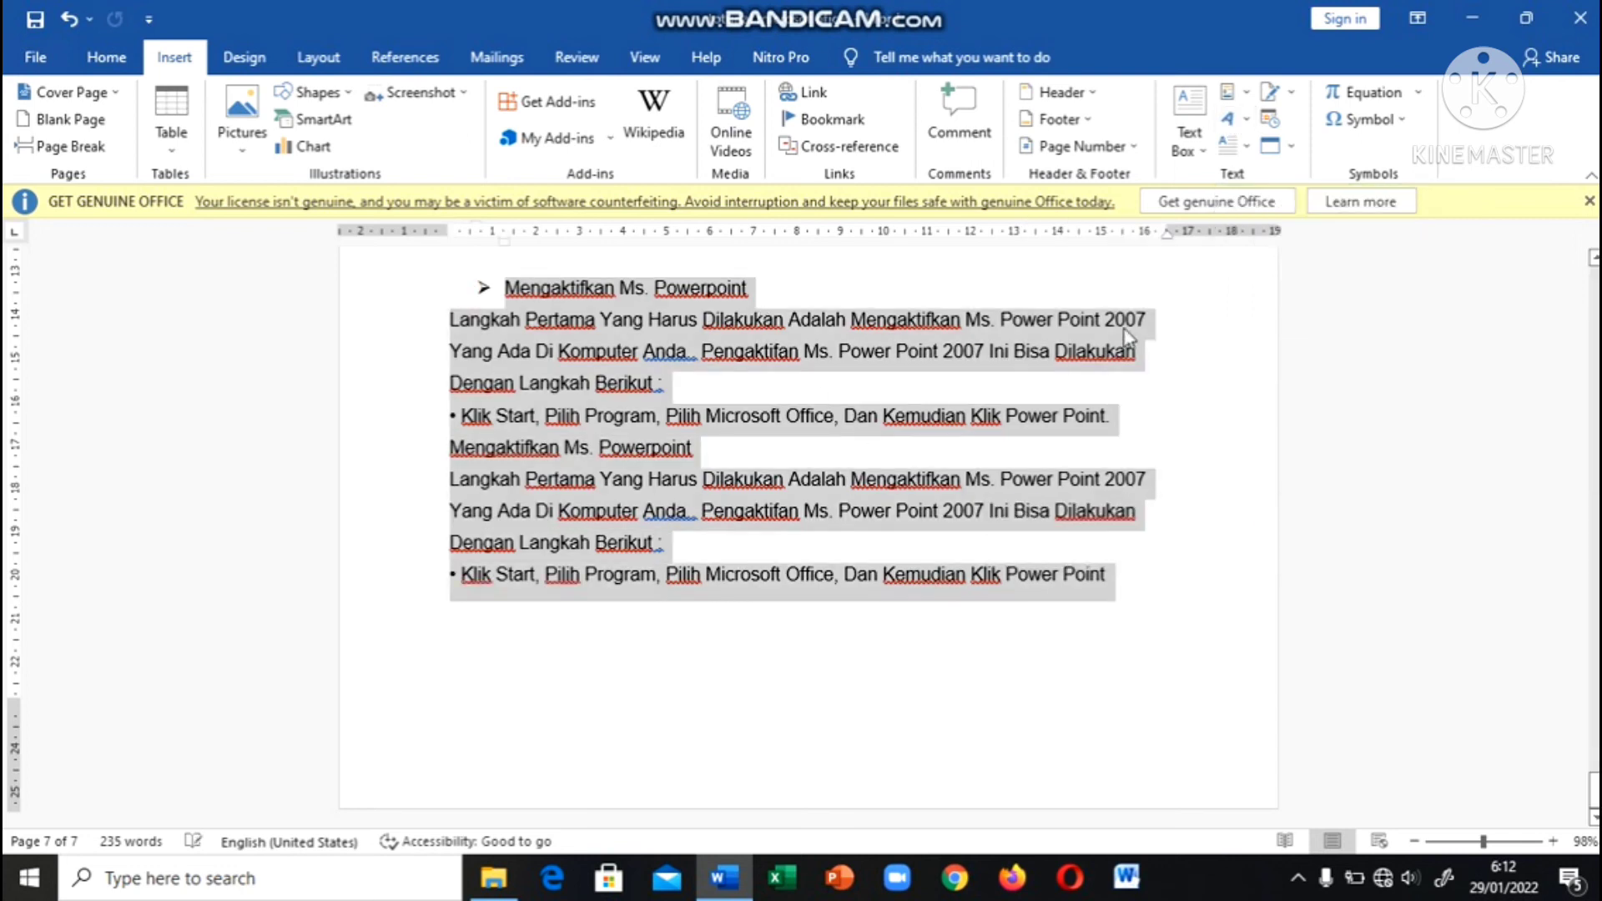
pyautogui.click(1228, 121)
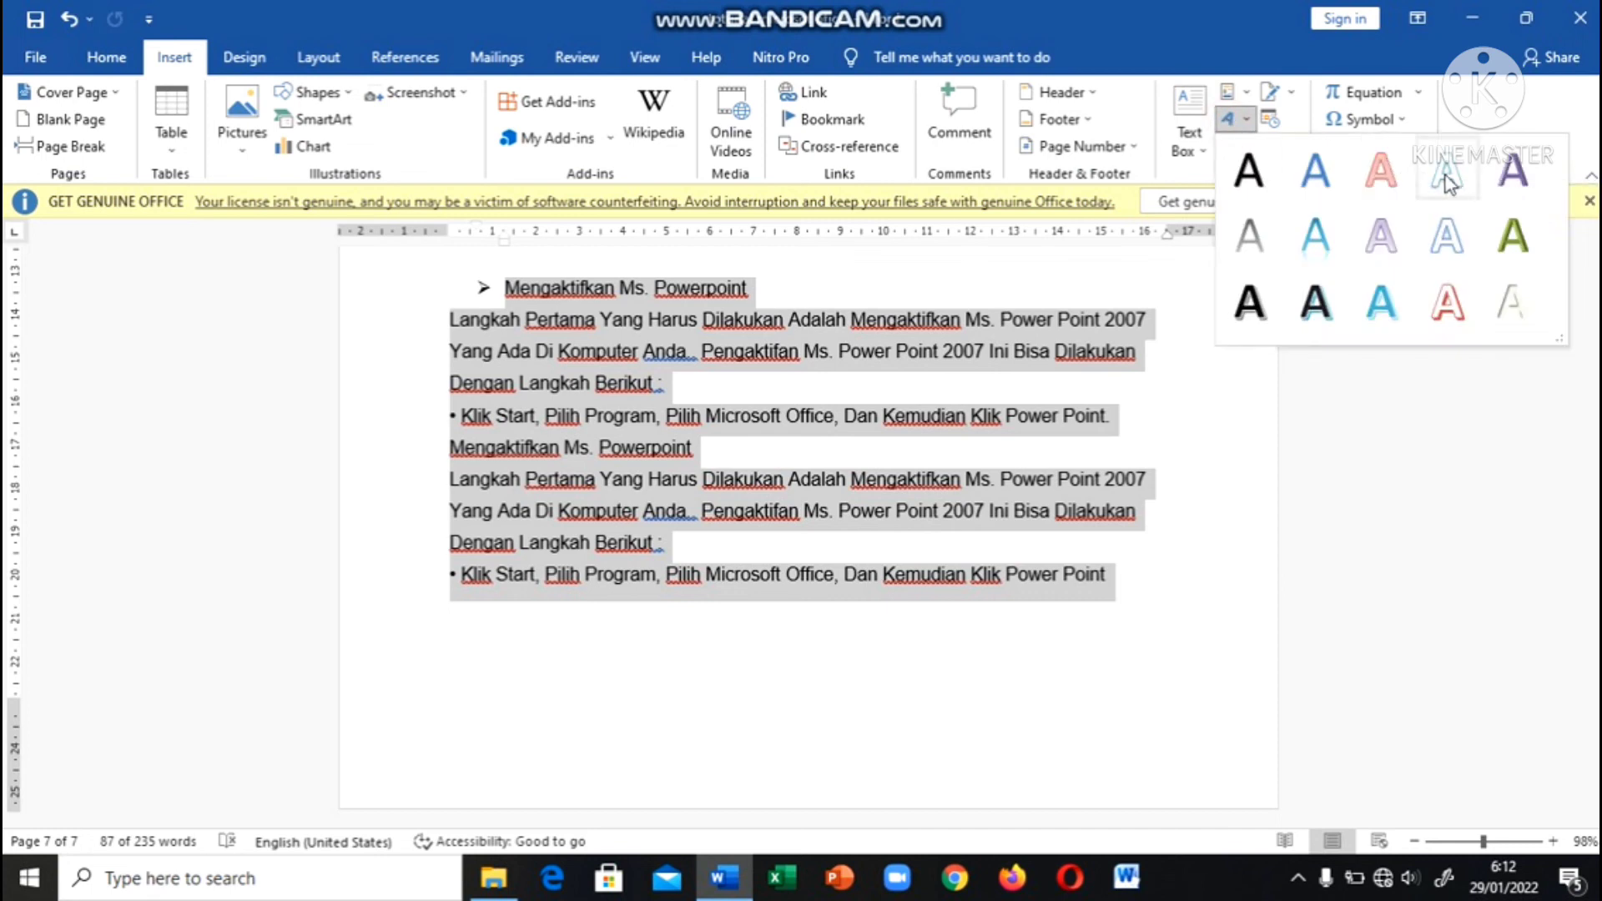
pyautogui.click(1315, 298)
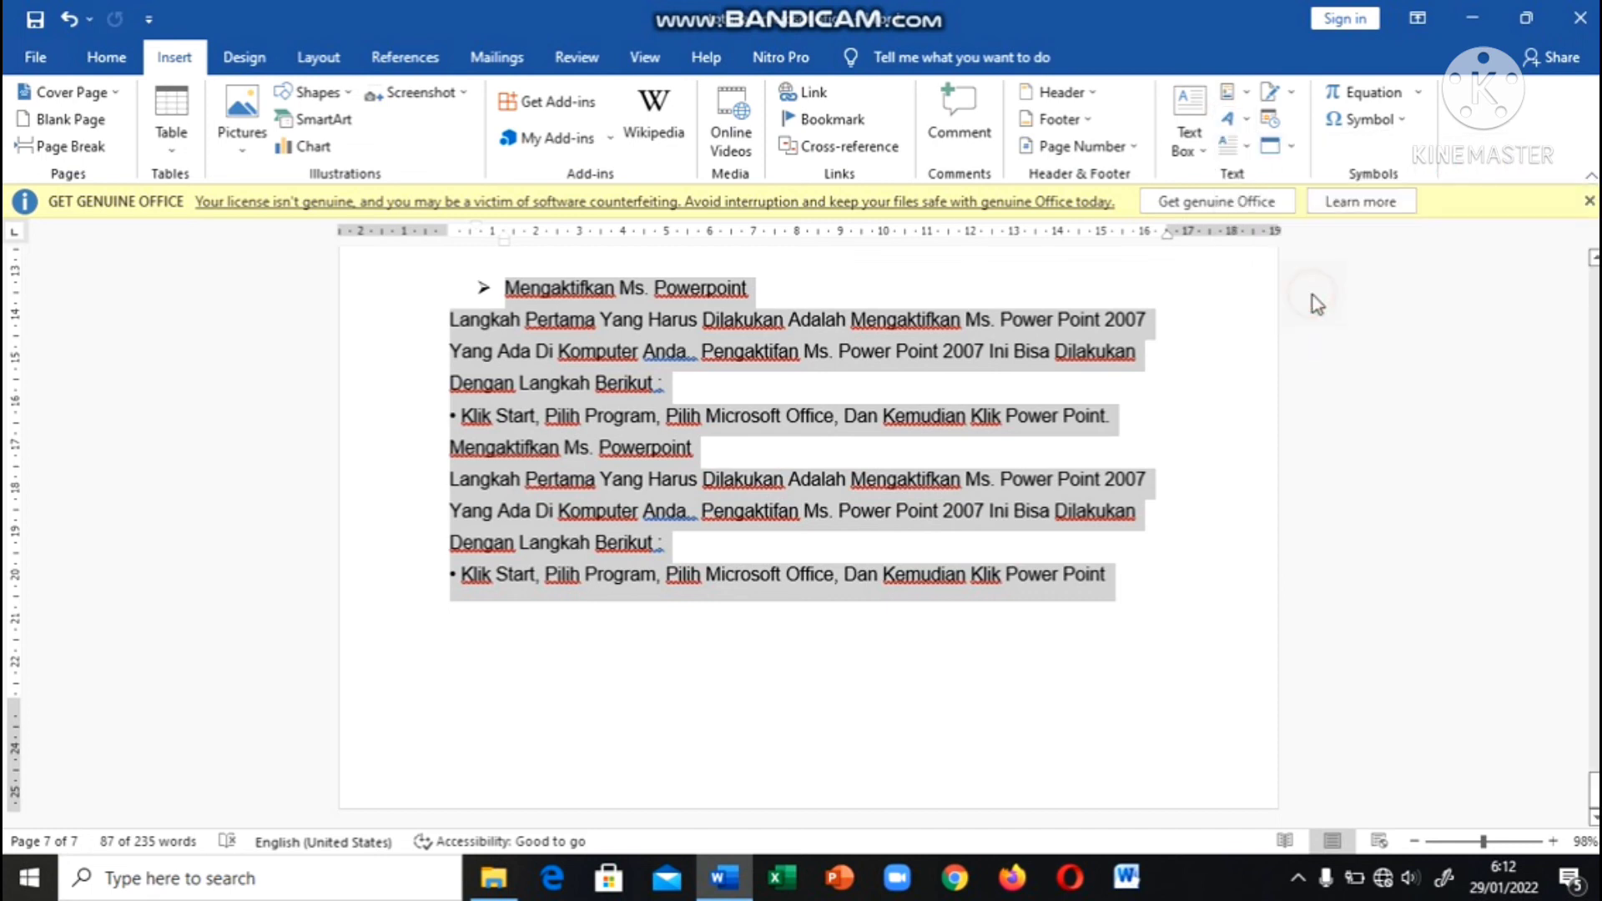
pyautogui.scroll(-3, 1084, 334)
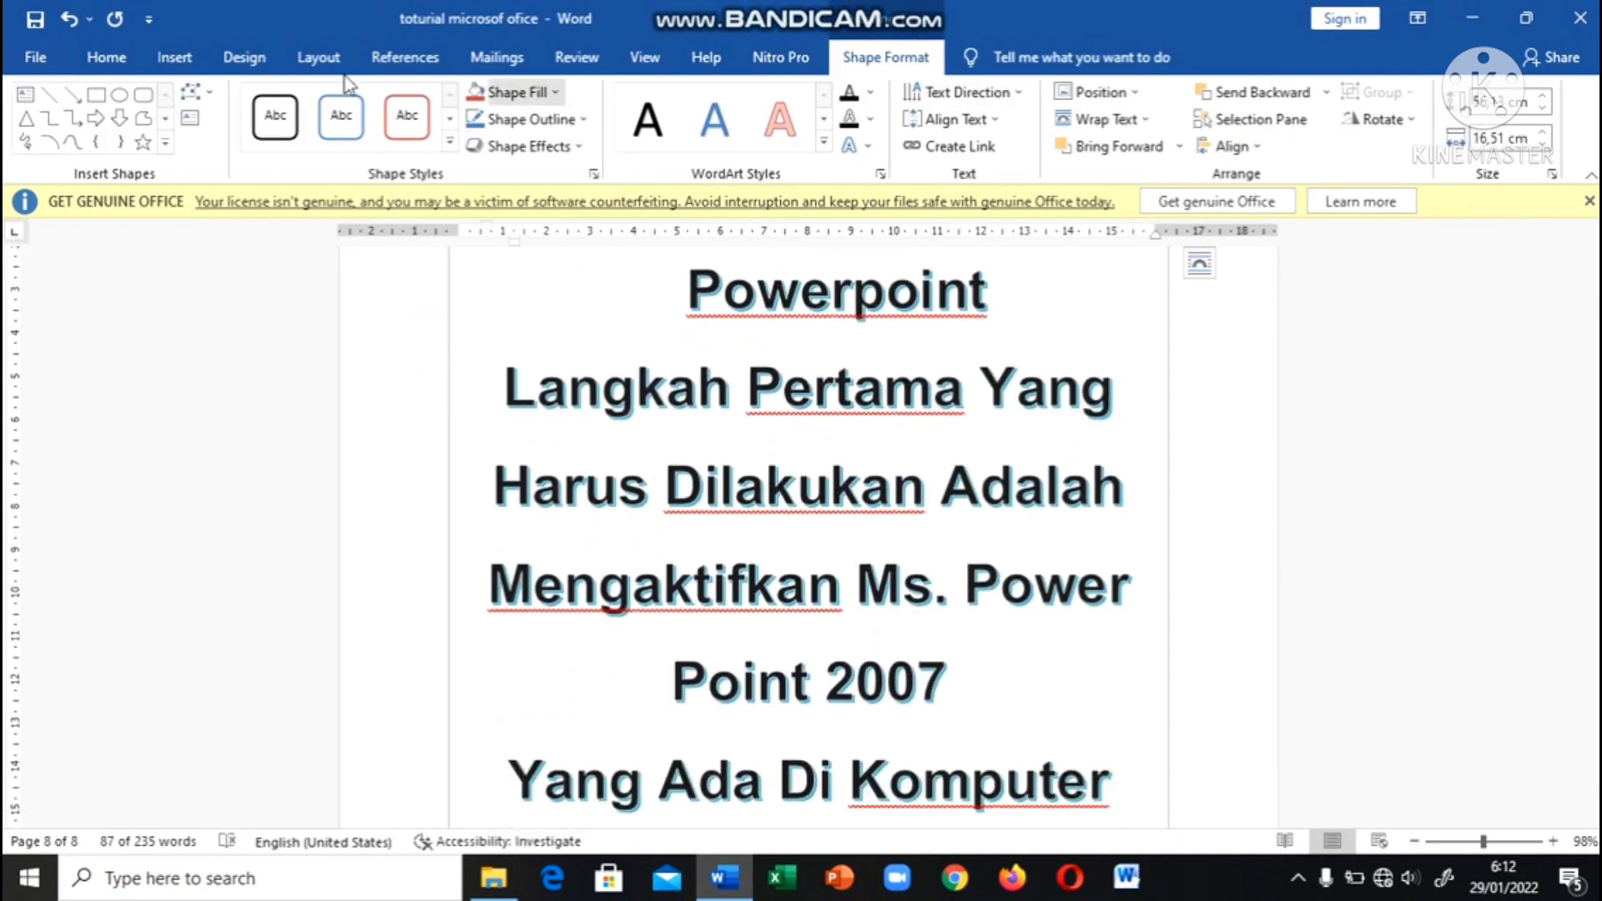
# Examine the available WordArt styles and look through the converted text on page 8.
pyautogui.click(177, 60)
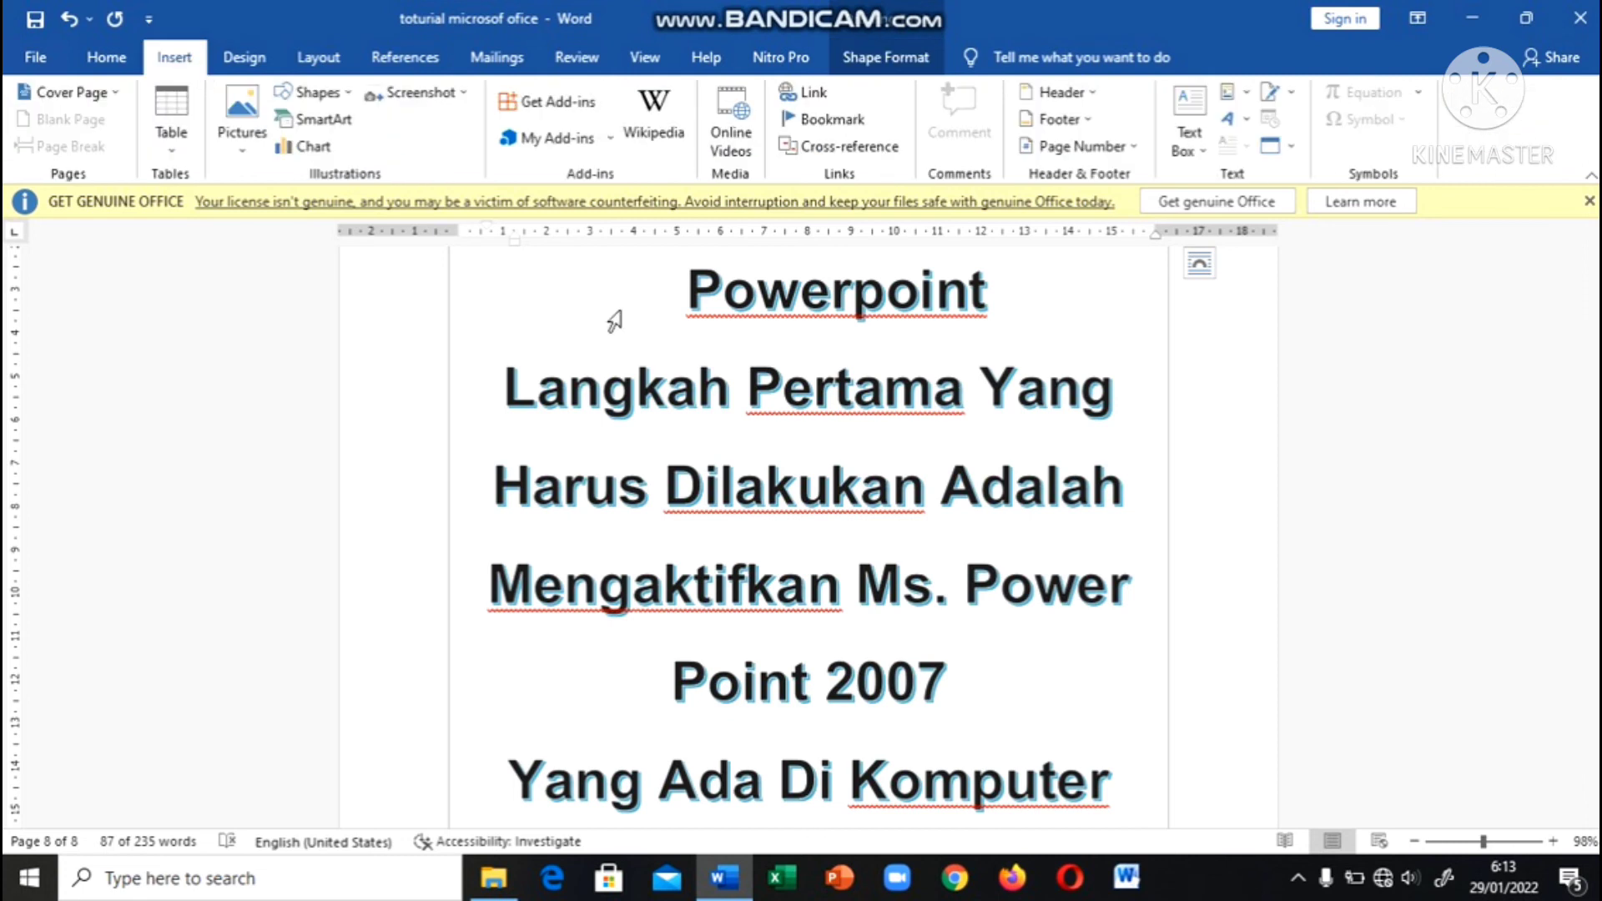
pyautogui.click(1239, 127)
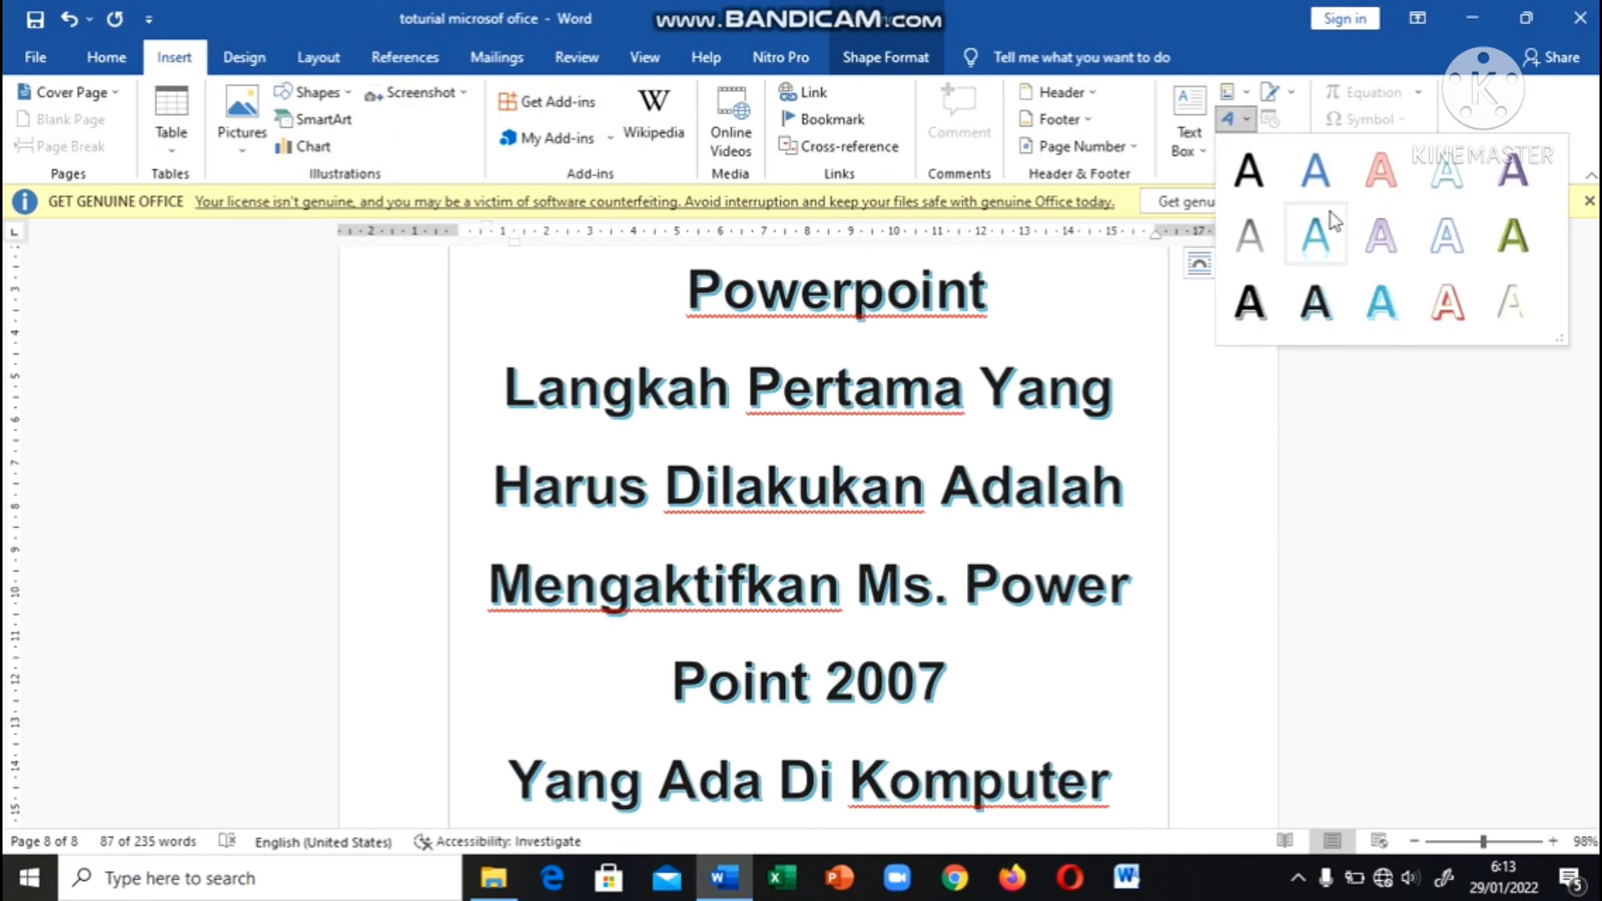
pyautogui.scroll(-2, 874, 433)
pyautogui.scroll(1, 873, 433)
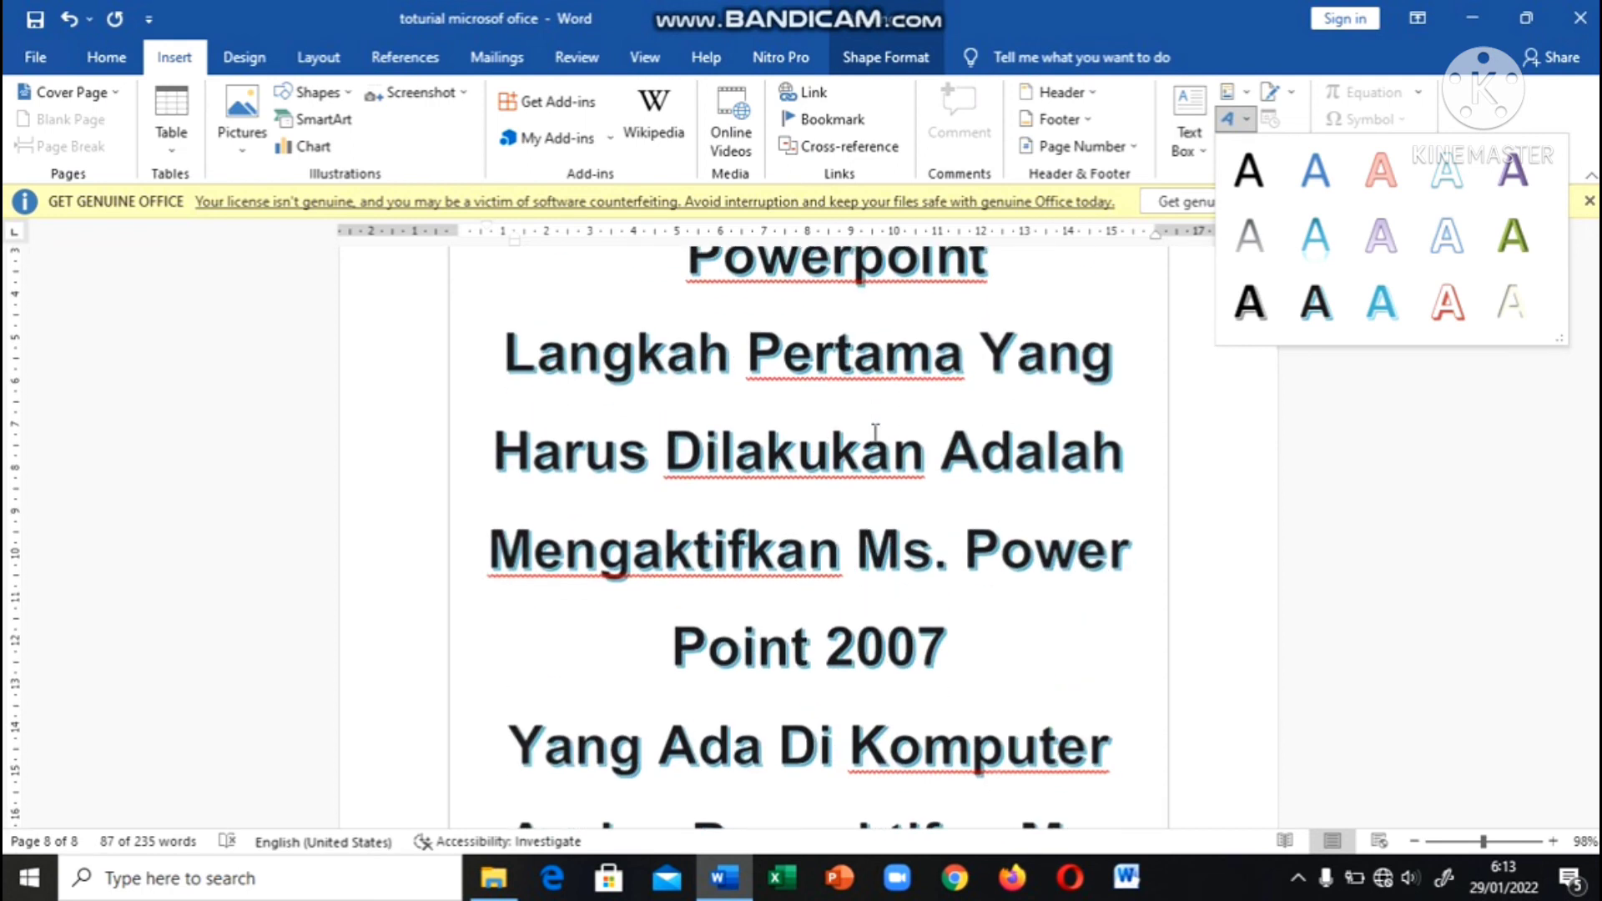
pyautogui.scroll(4, 874, 431)
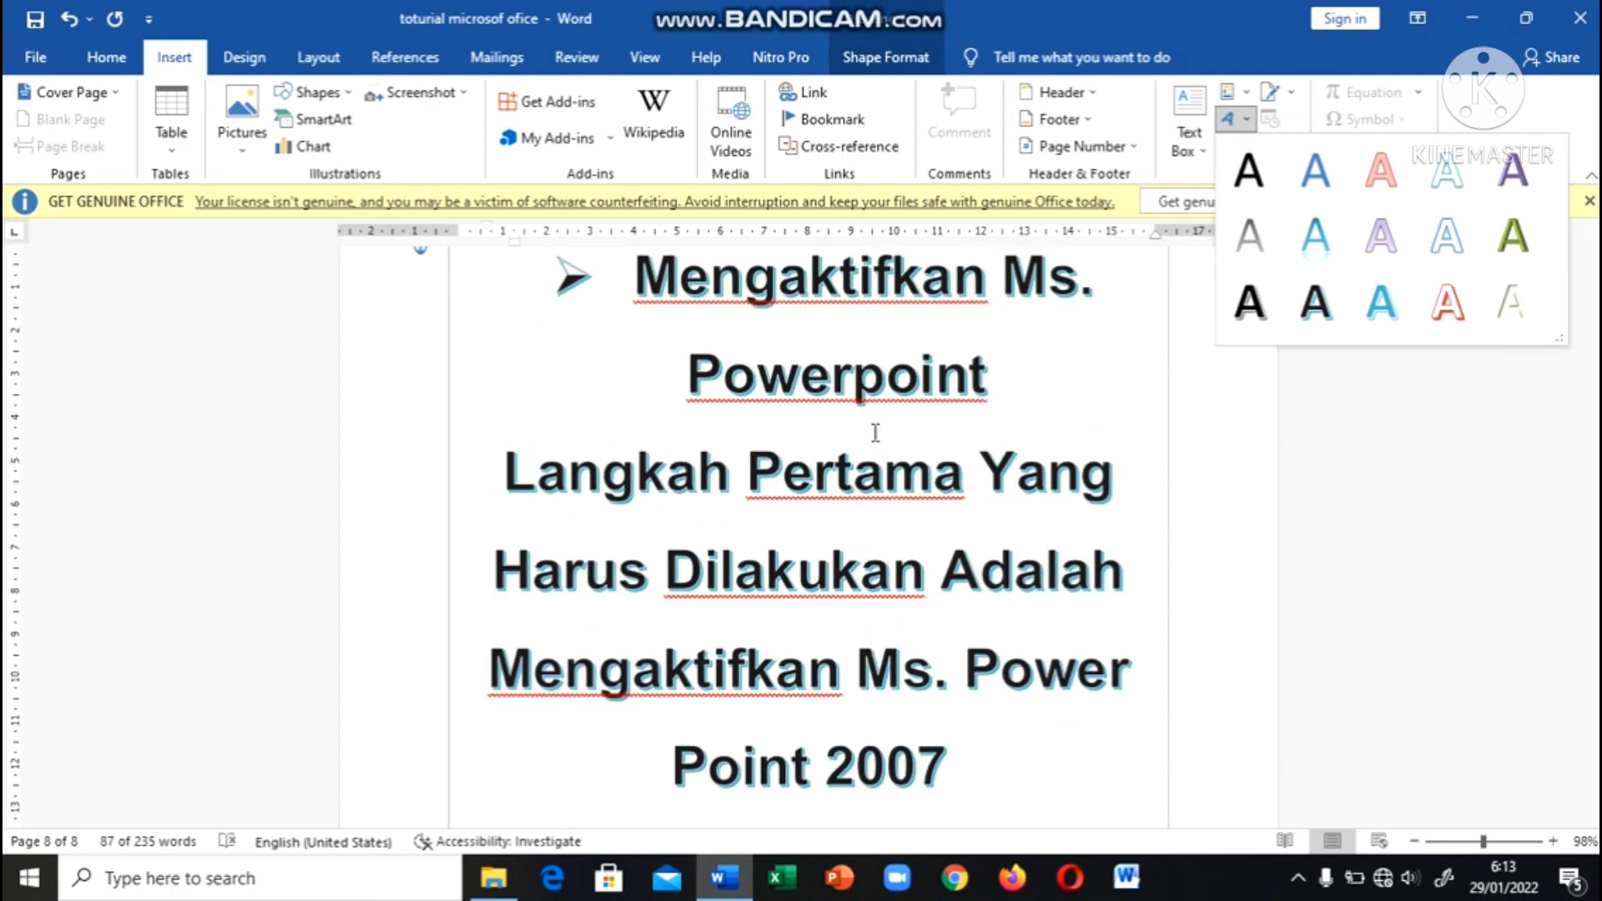
pyautogui.click(1298, 422)
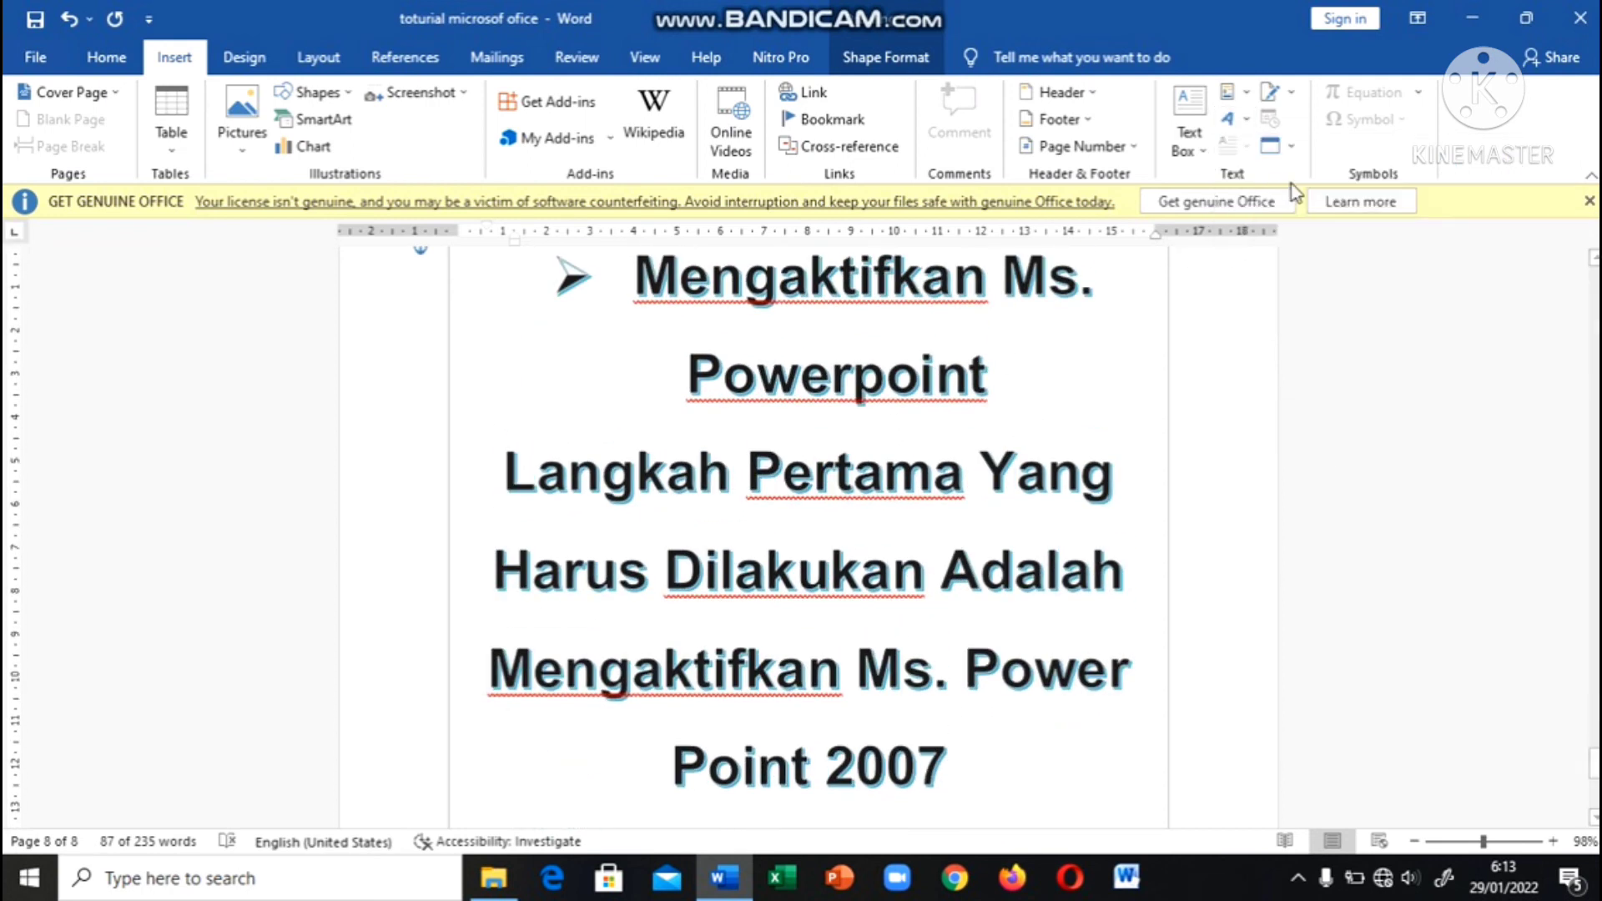
pyautogui.click(1290, 93)
pyautogui.click(1291, 100)
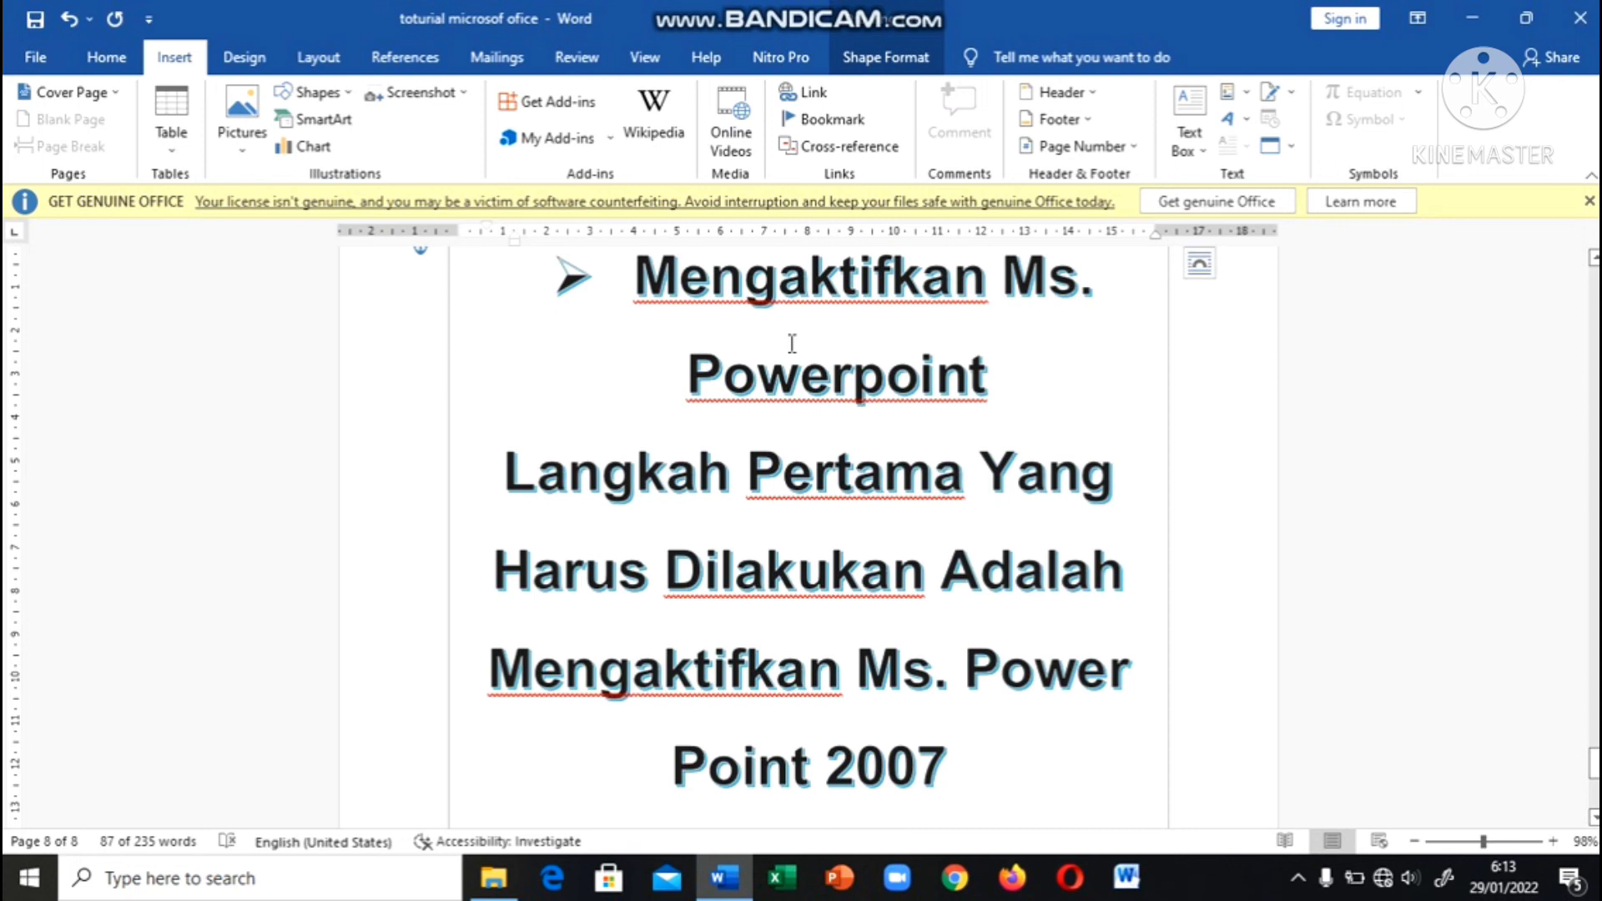
pyautogui.scroll(-5, 791, 341)
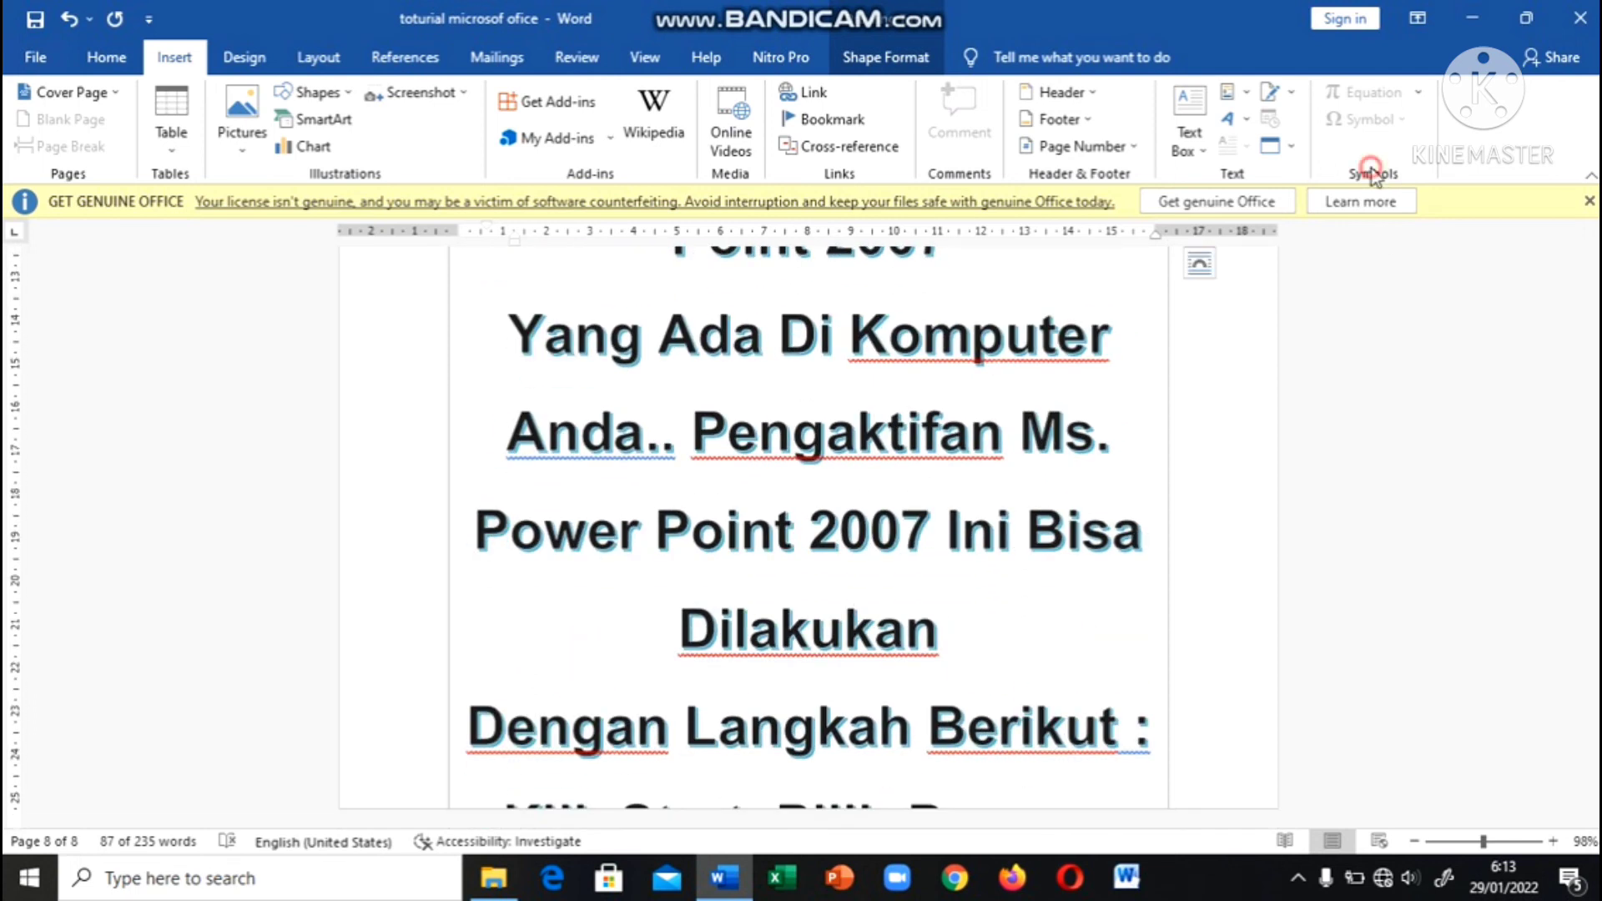
pyautogui.scroll(5, 916, 342)
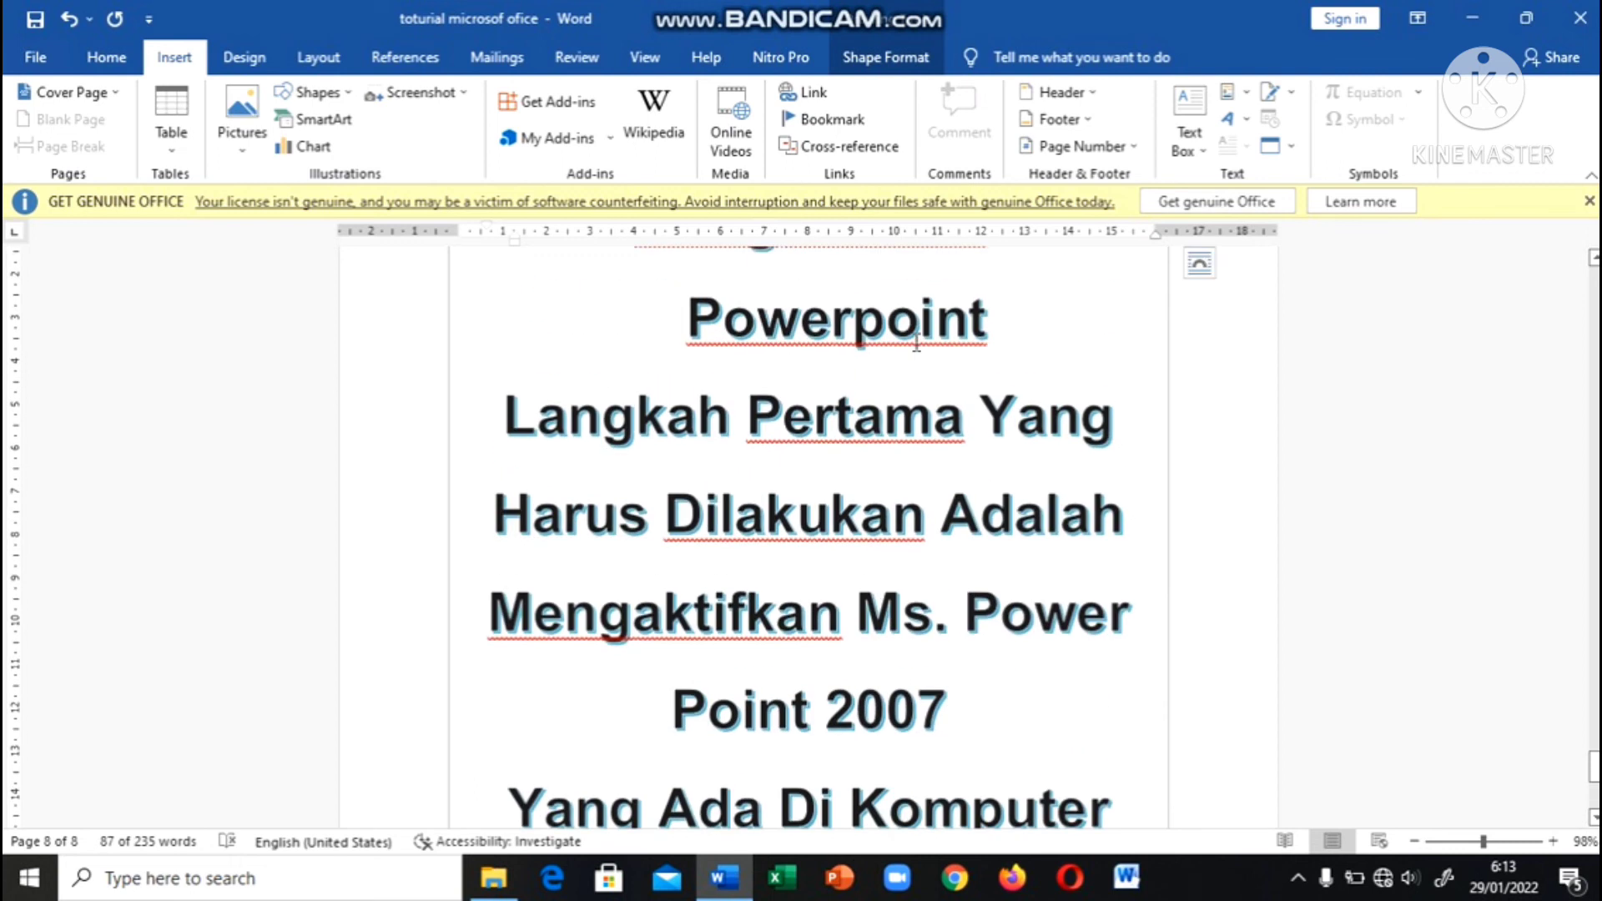
# Undo the WordArt conversion and deselect the text.
pyautogui.hotkey('ctrl', 'z')
pyautogui.scroll(2, 915, 343)
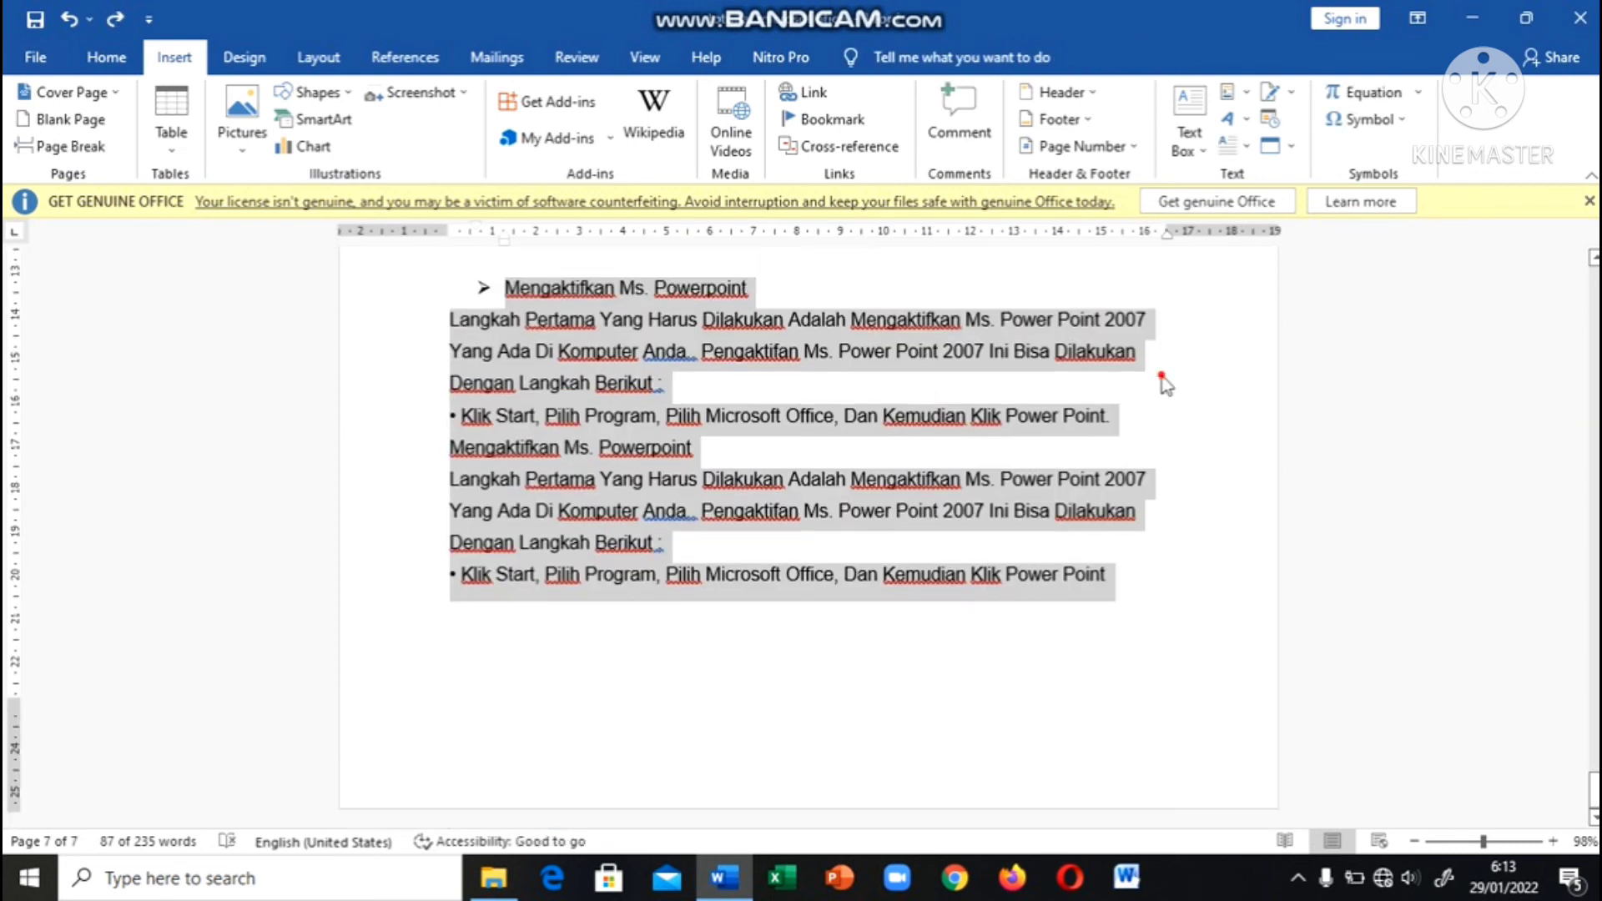
pyautogui.click(1162, 379)
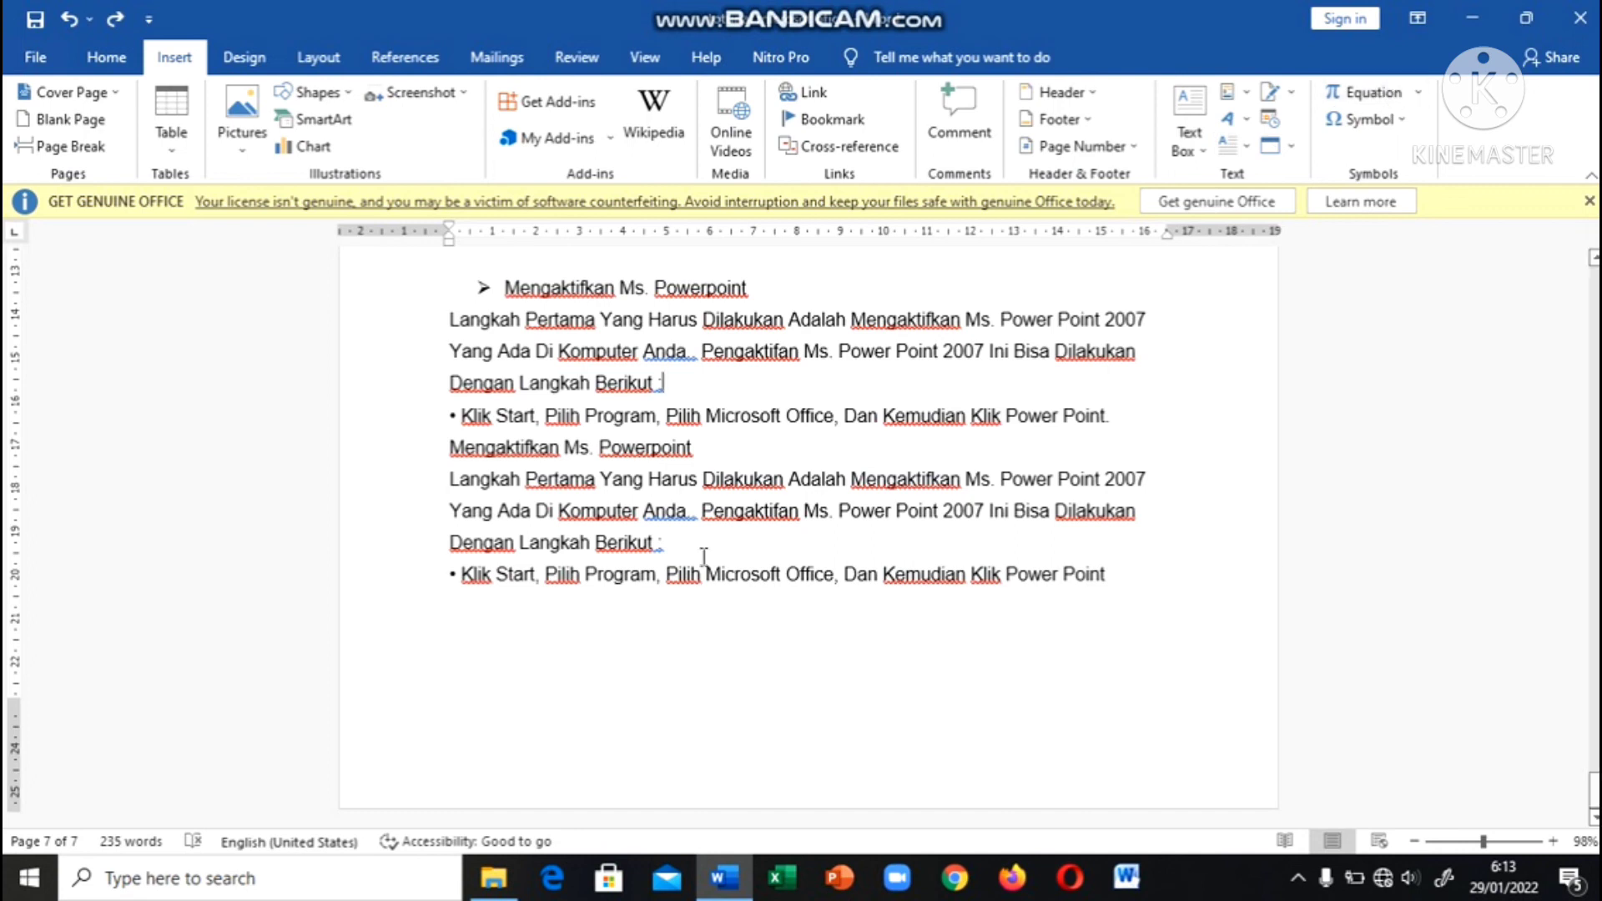
# Add an empty line below the last paragraph on page 7 and look through the built-in equations.
pyautogui.click(1139, 595)
pyautogui.press('Return')
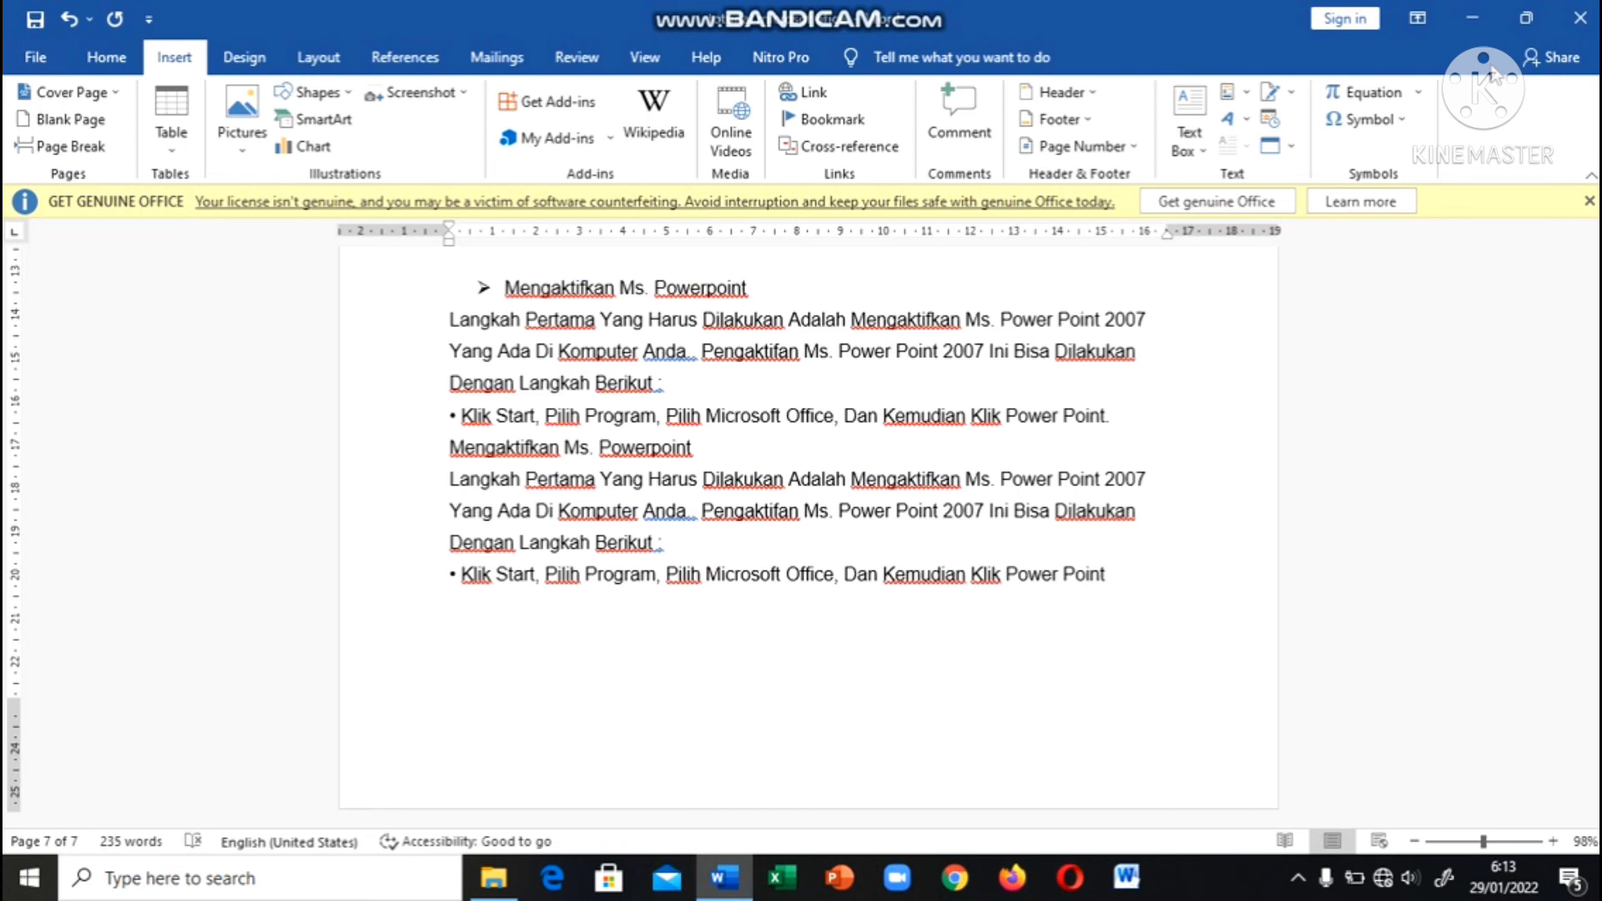
pyautogui.click(1426, 95)
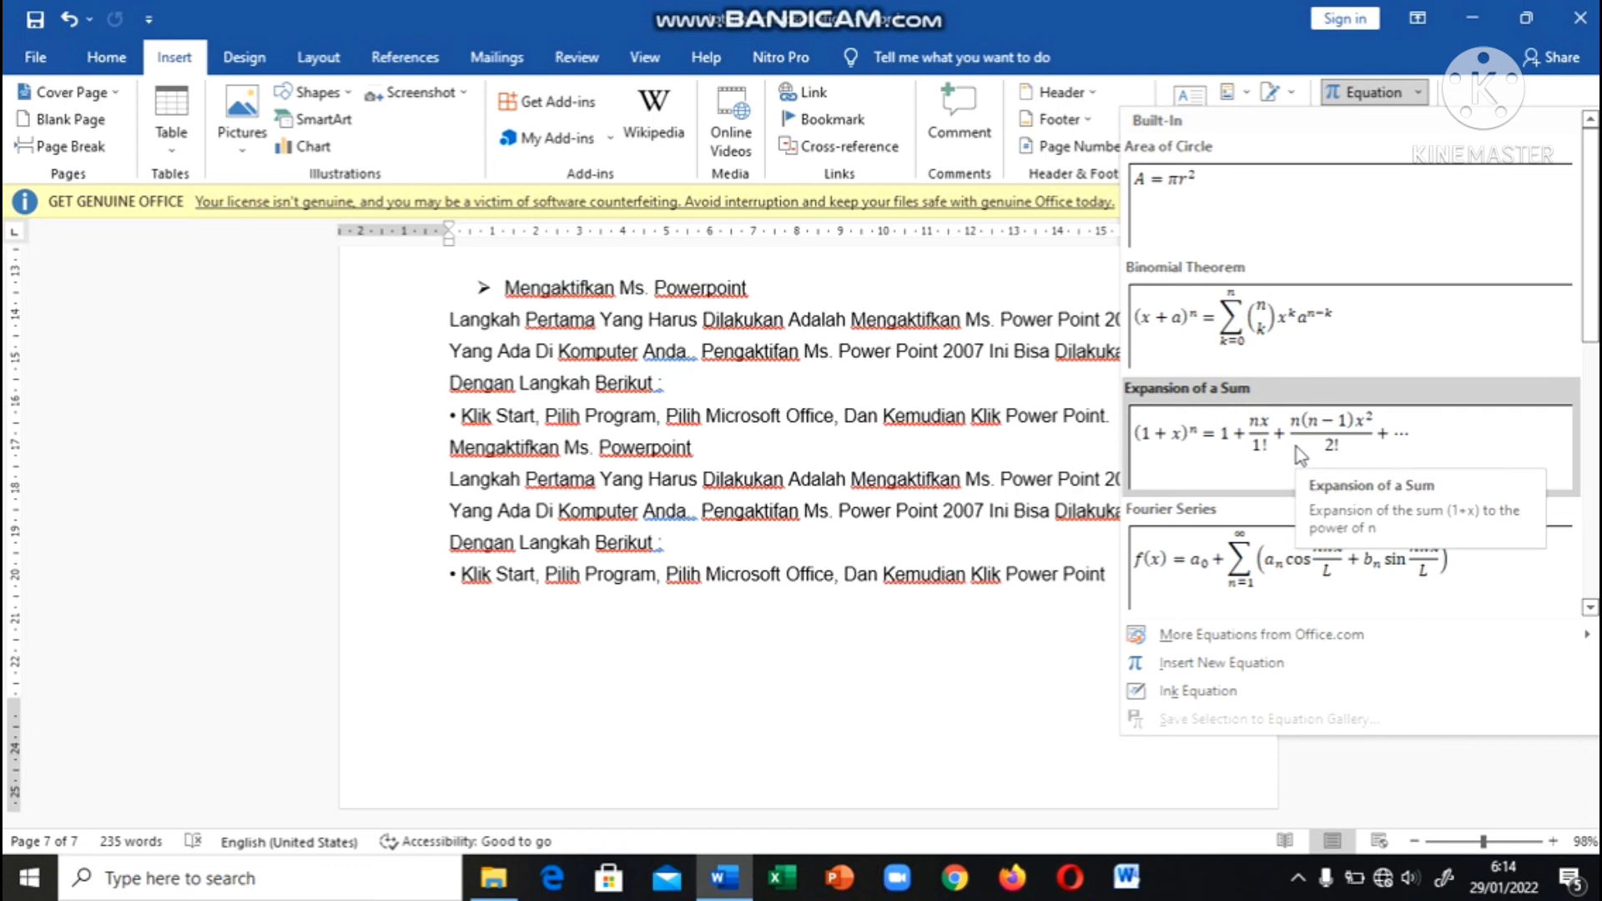
pyautogui.scroll(-3, 1300, 455)
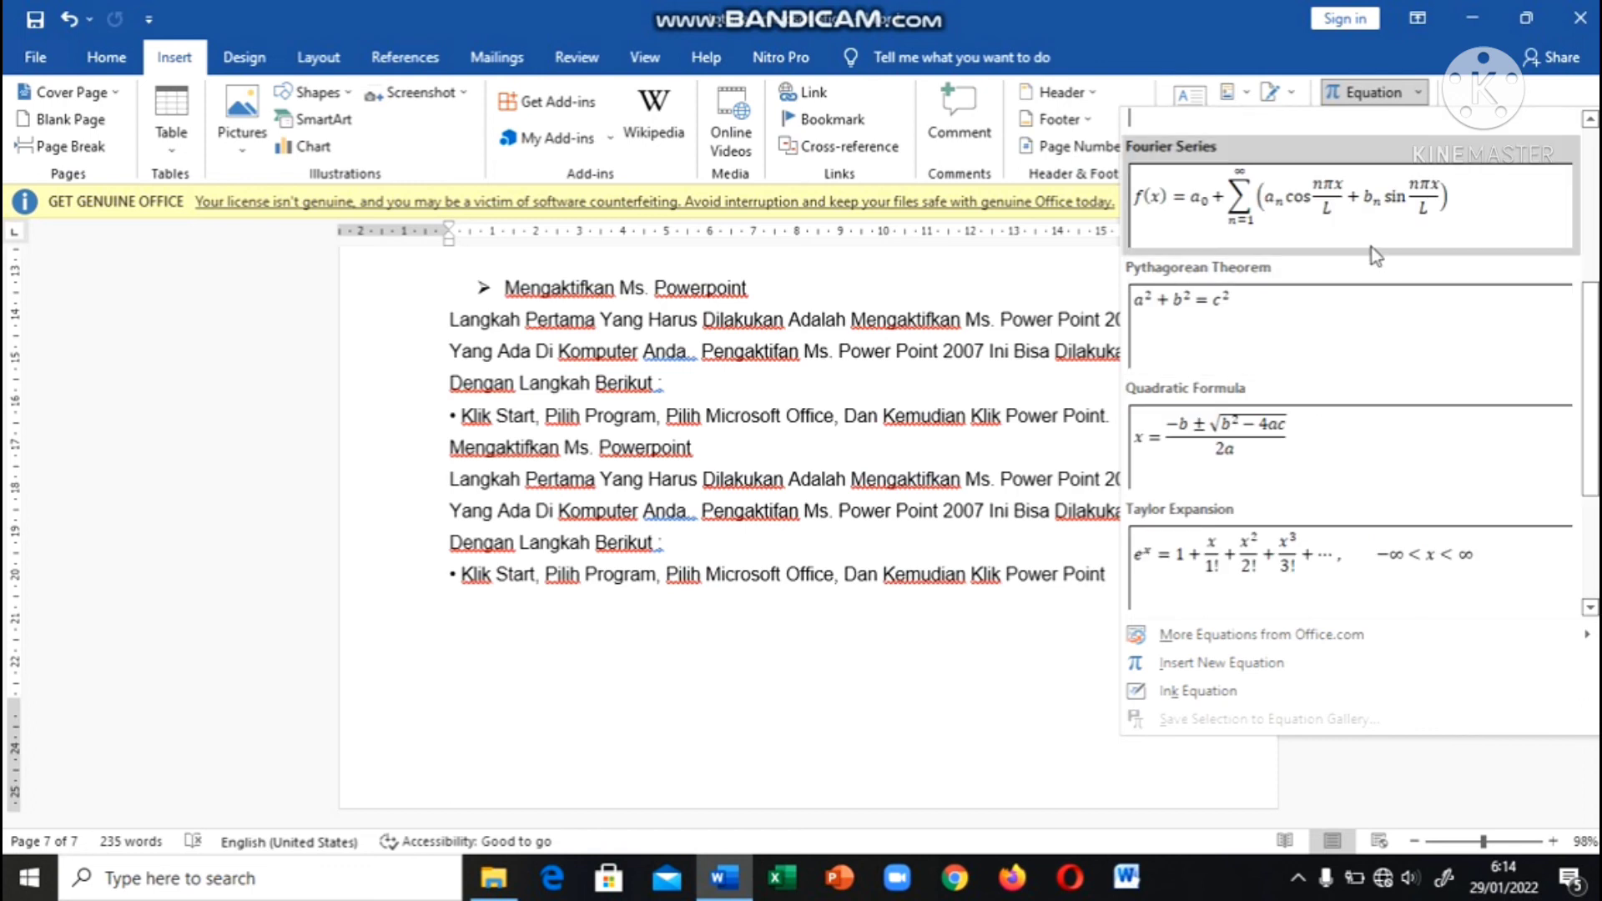
pyautogui.click(1425, 93)
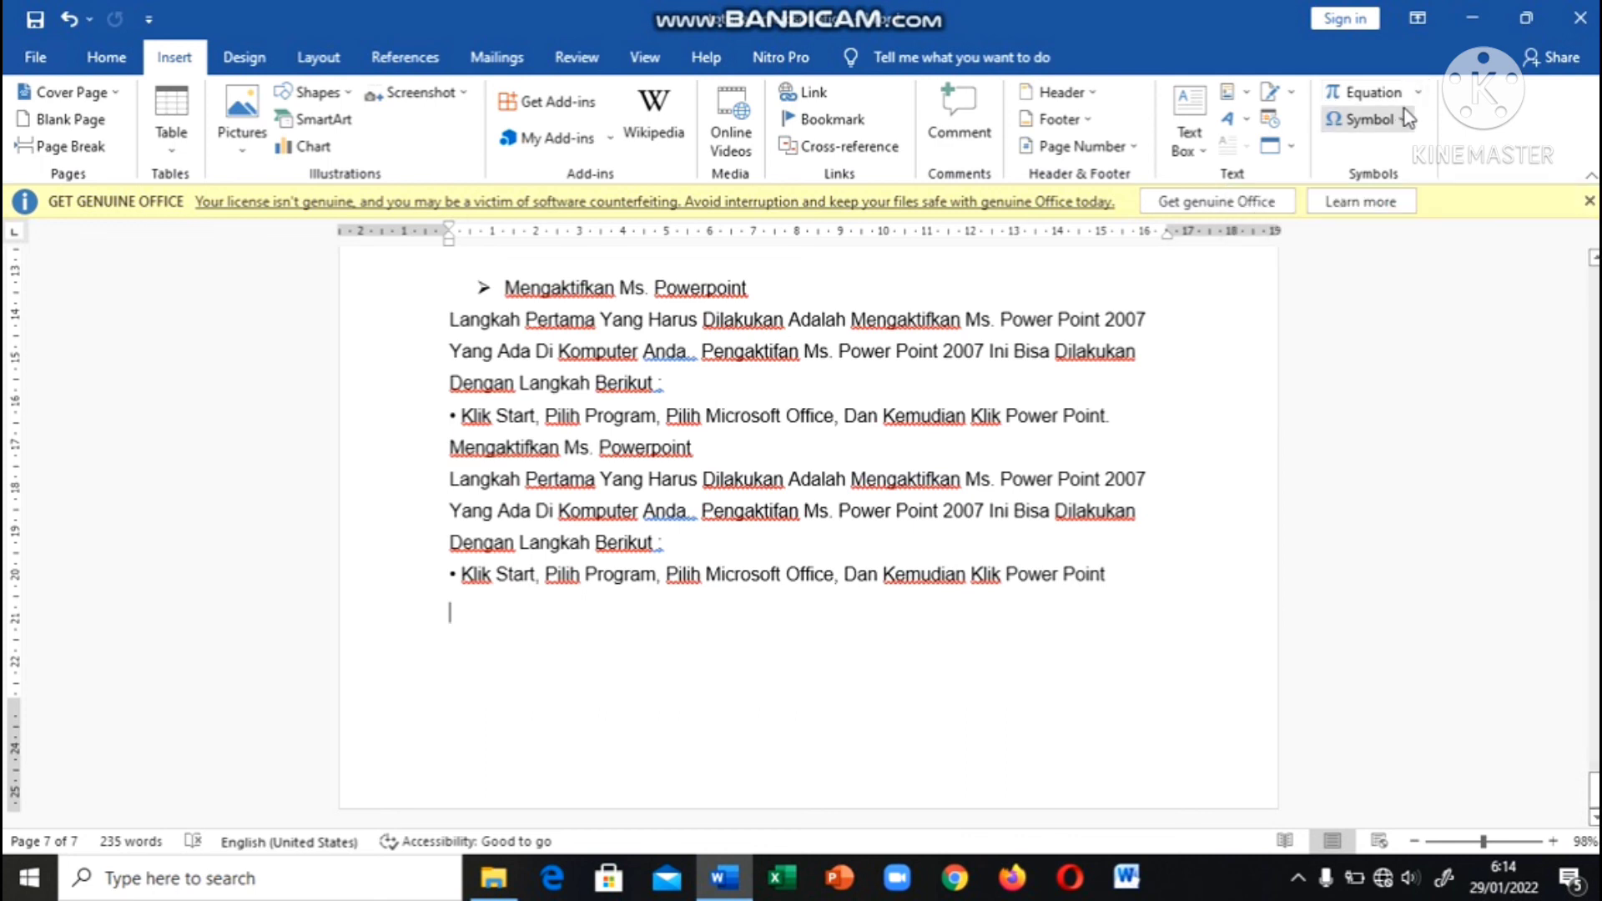
# Insert a plus symbol on the empty line below the last paragraph.
pyautogui.click(1405, 120)
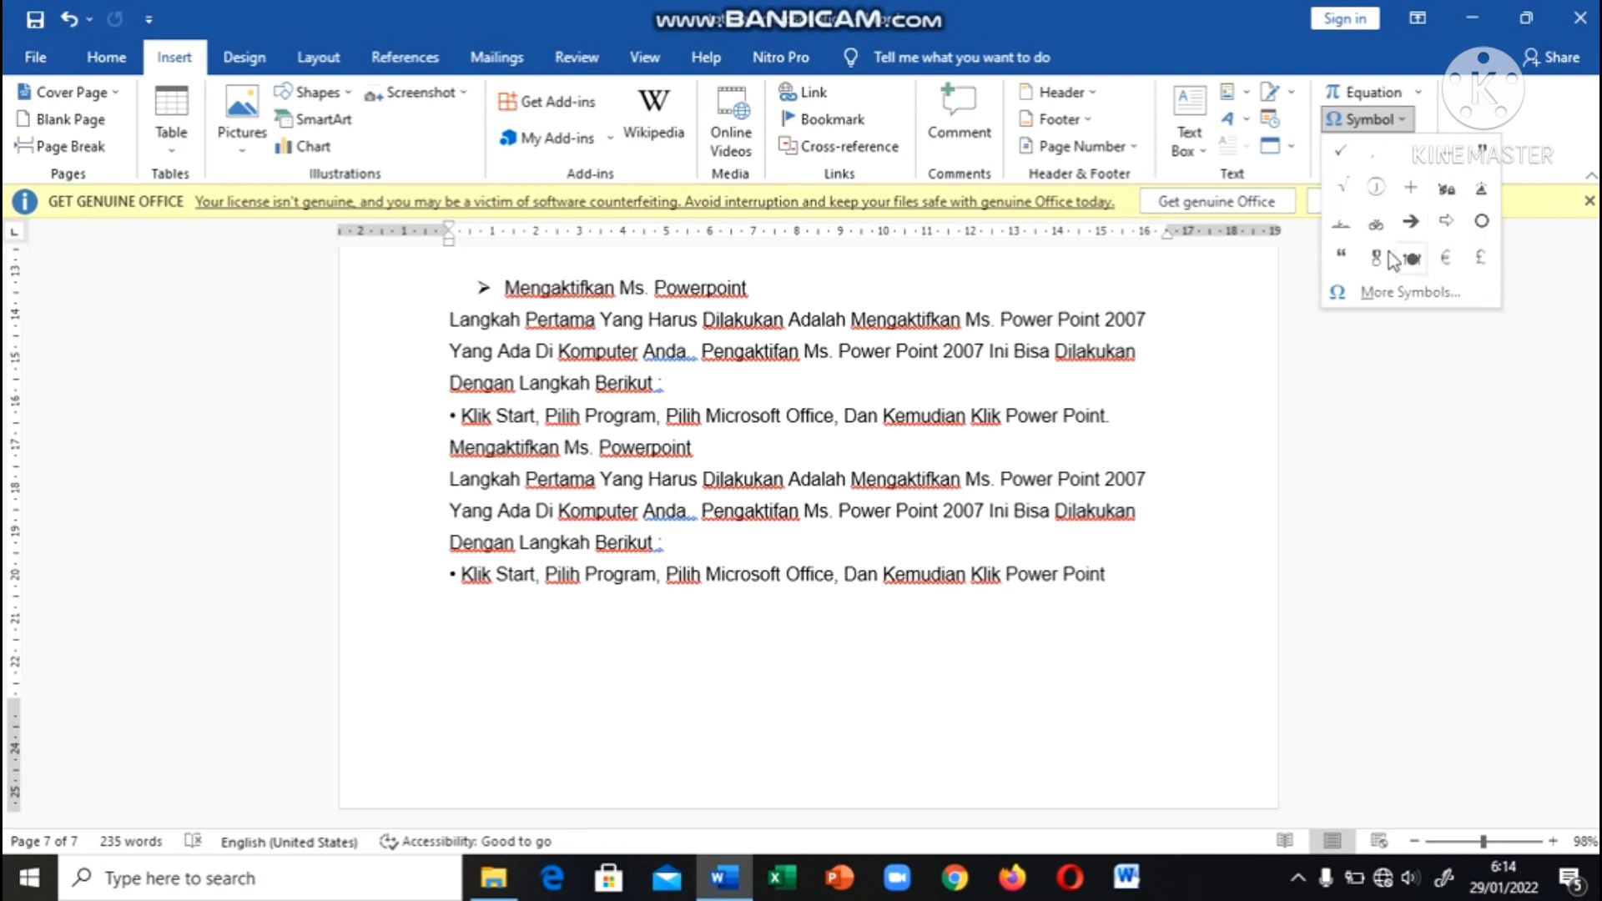
pyautogui.click(1410, 187)
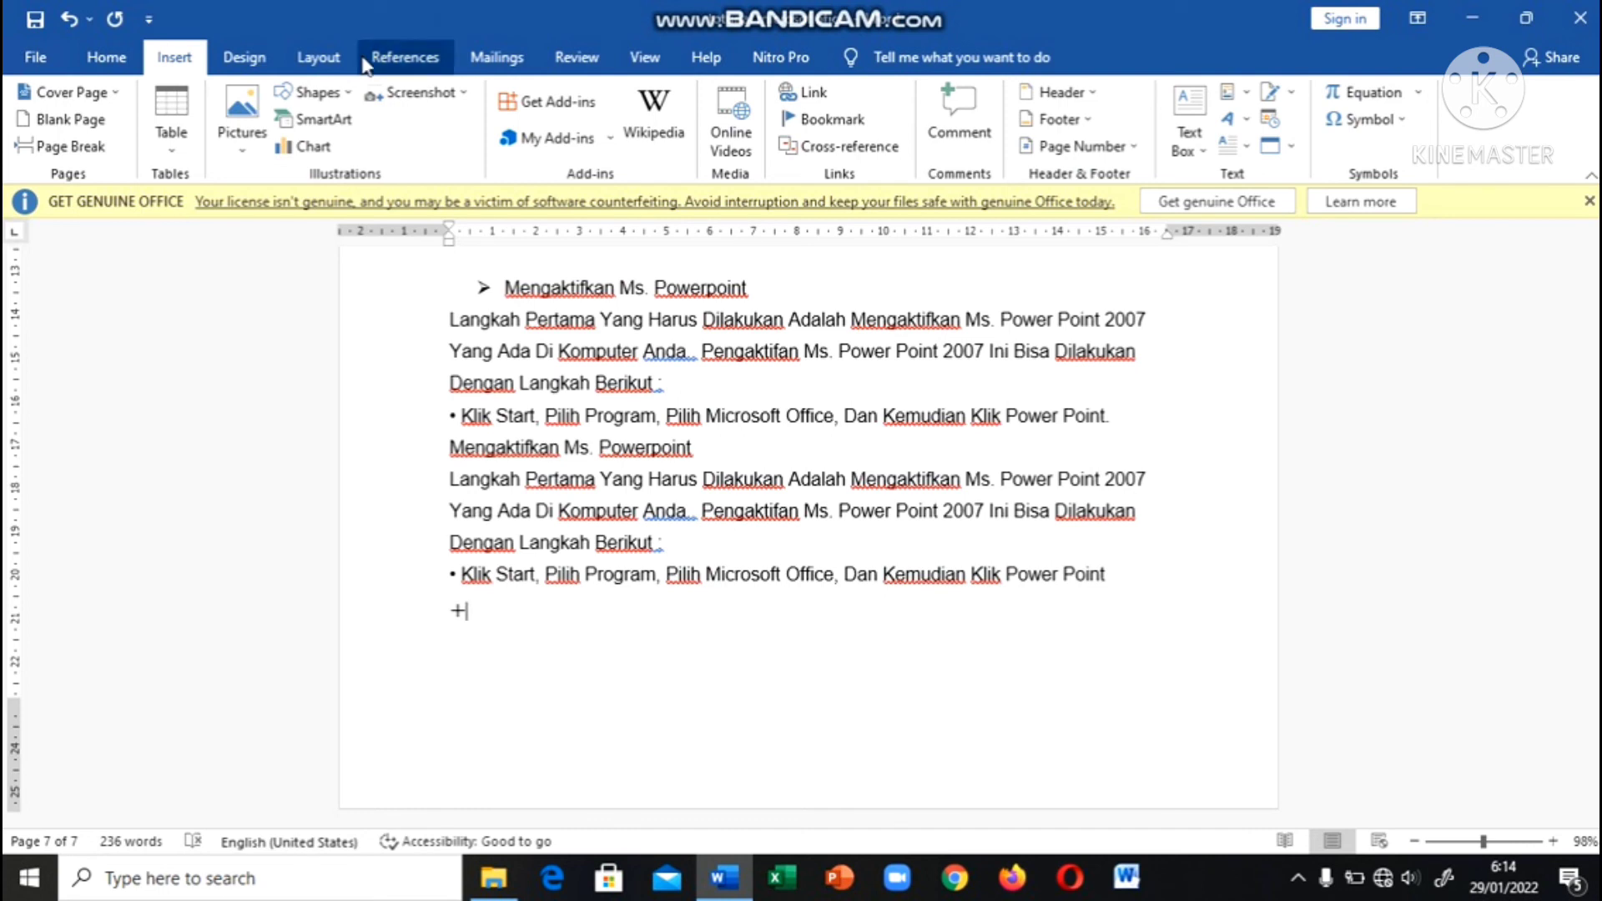
# Apply the Wide margin preset, with 5,08 cm left and right margins, to the document.
pyautogui.click(244, 59)
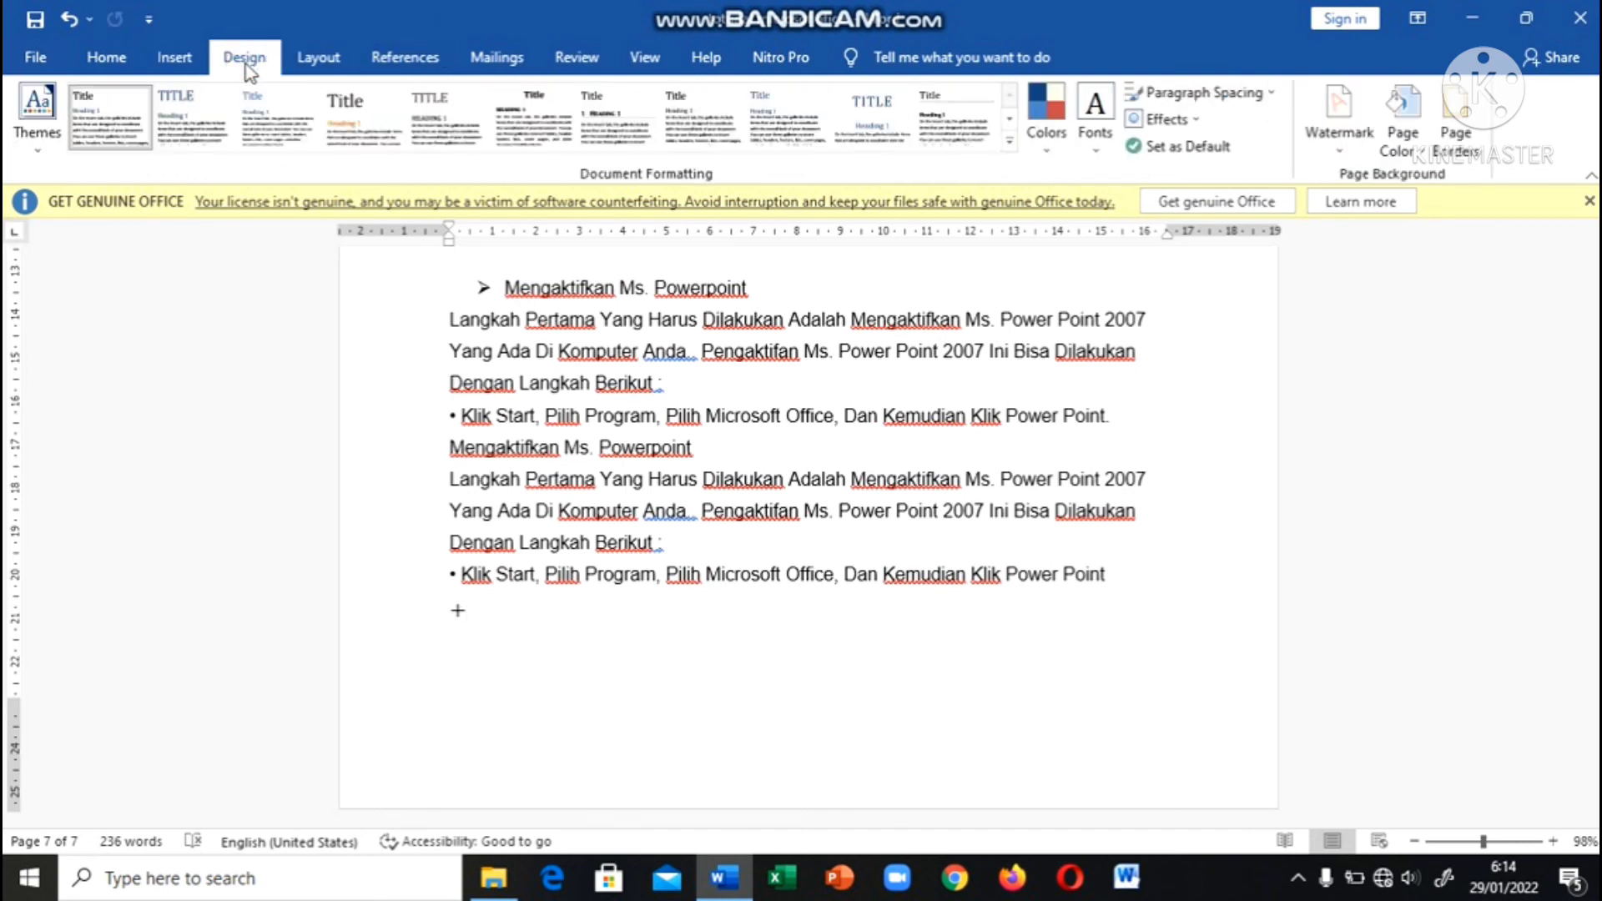
pyautogui.click(301, 63)
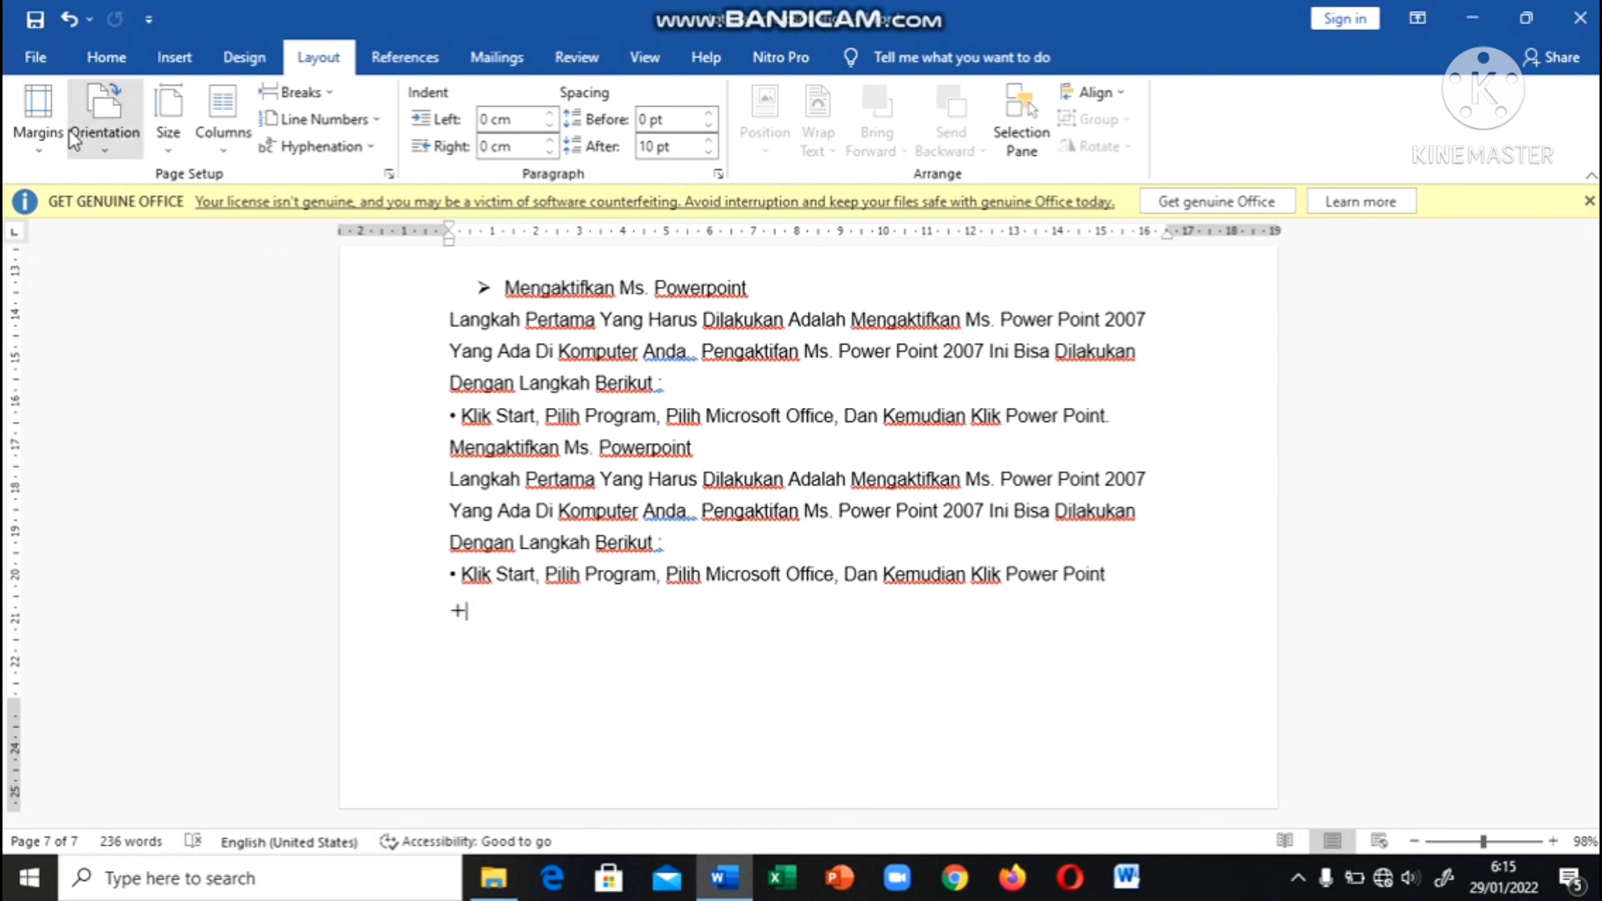
pyautogui.click(46, 121)
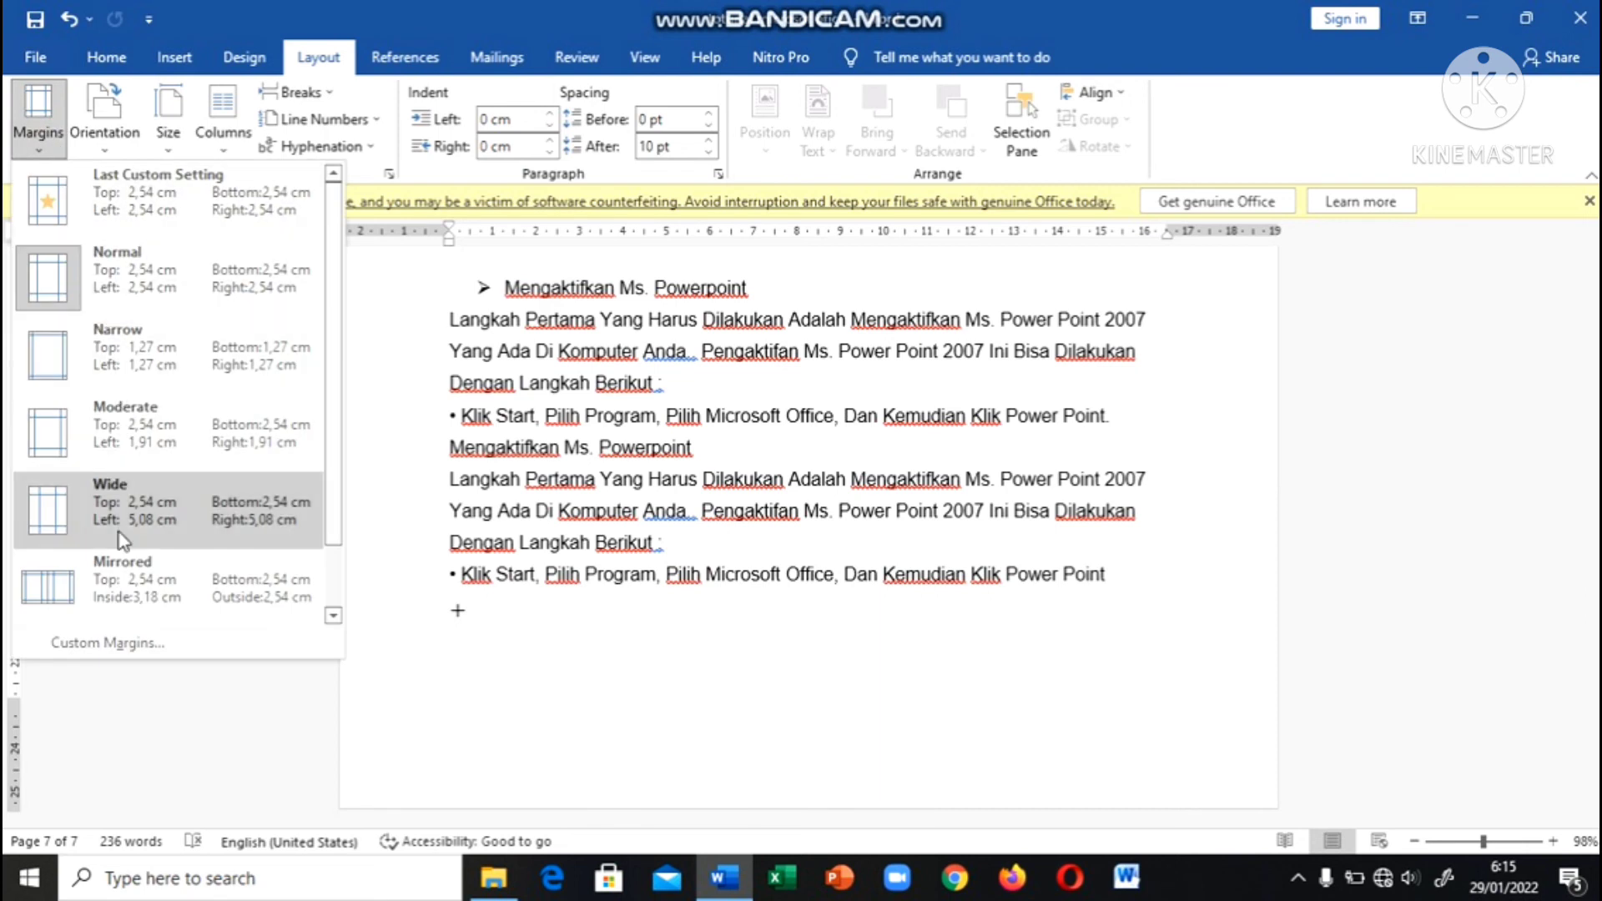
pyautogui.click(147, 519)
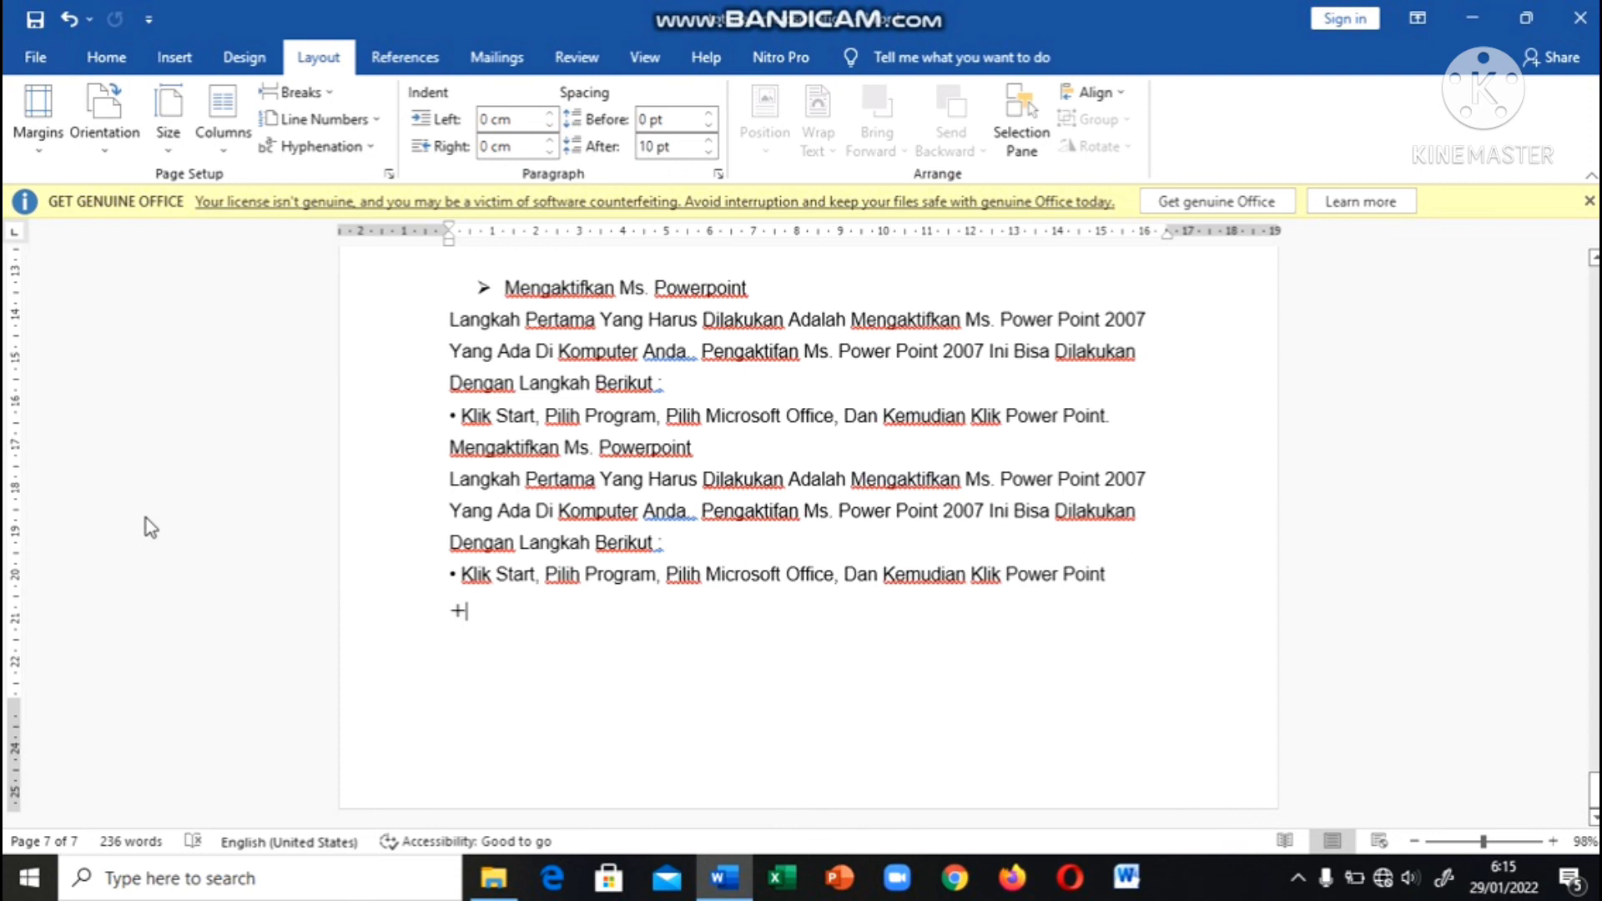
pyautogui.scroll(10, 428, 457)
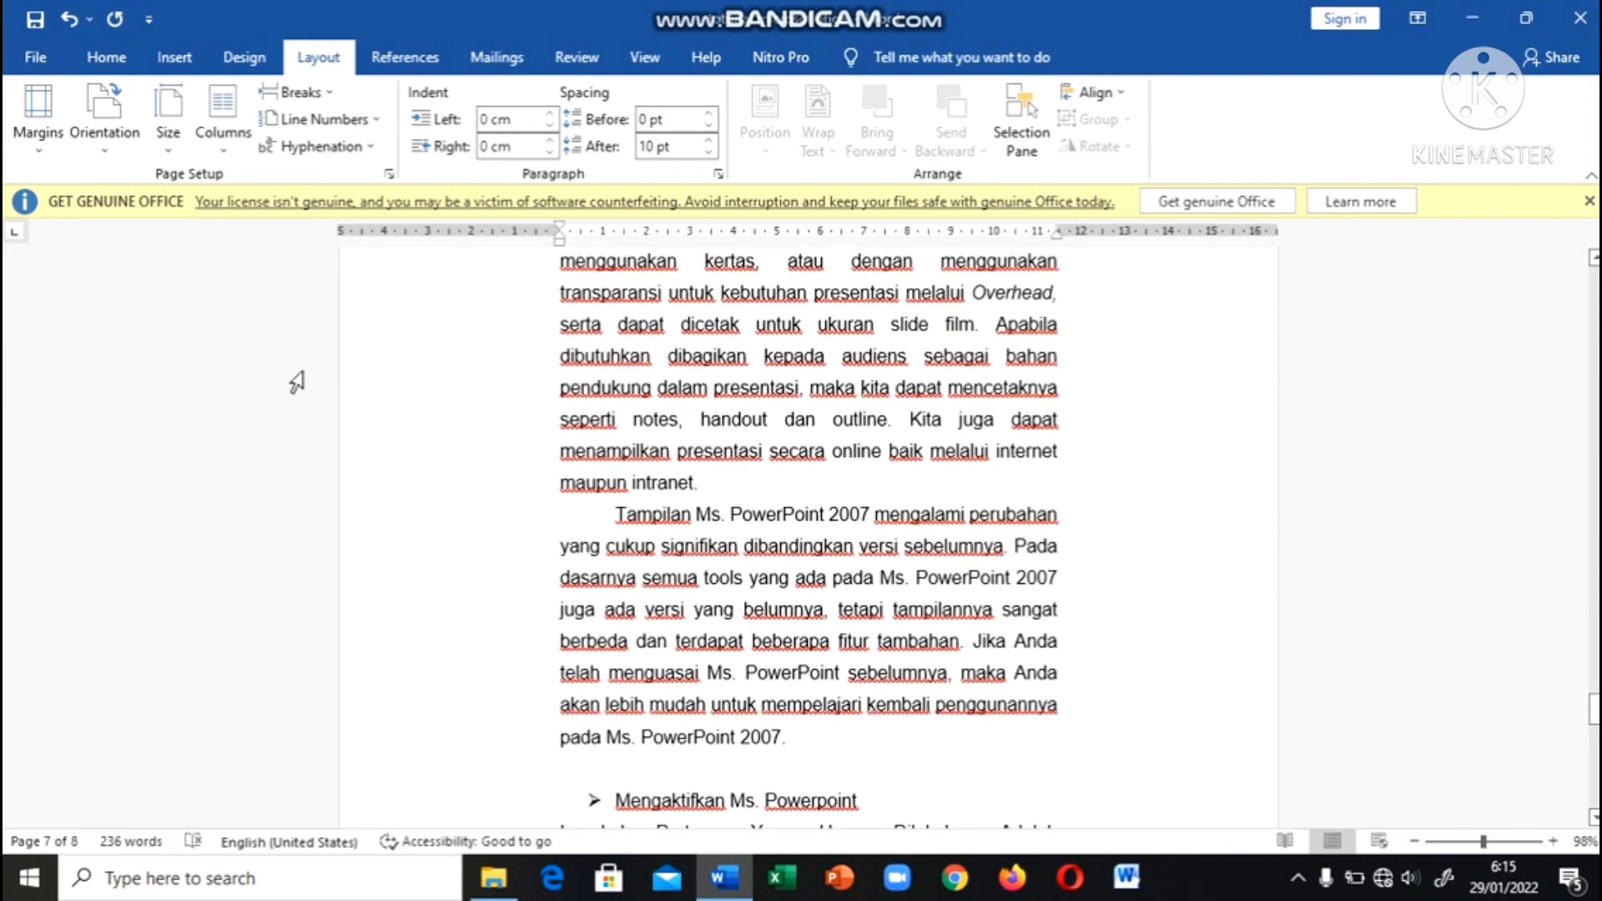
# Change the page margins to the Narrow preset with 1,27 cm on all sides.
pyautogui.click(44, 157)
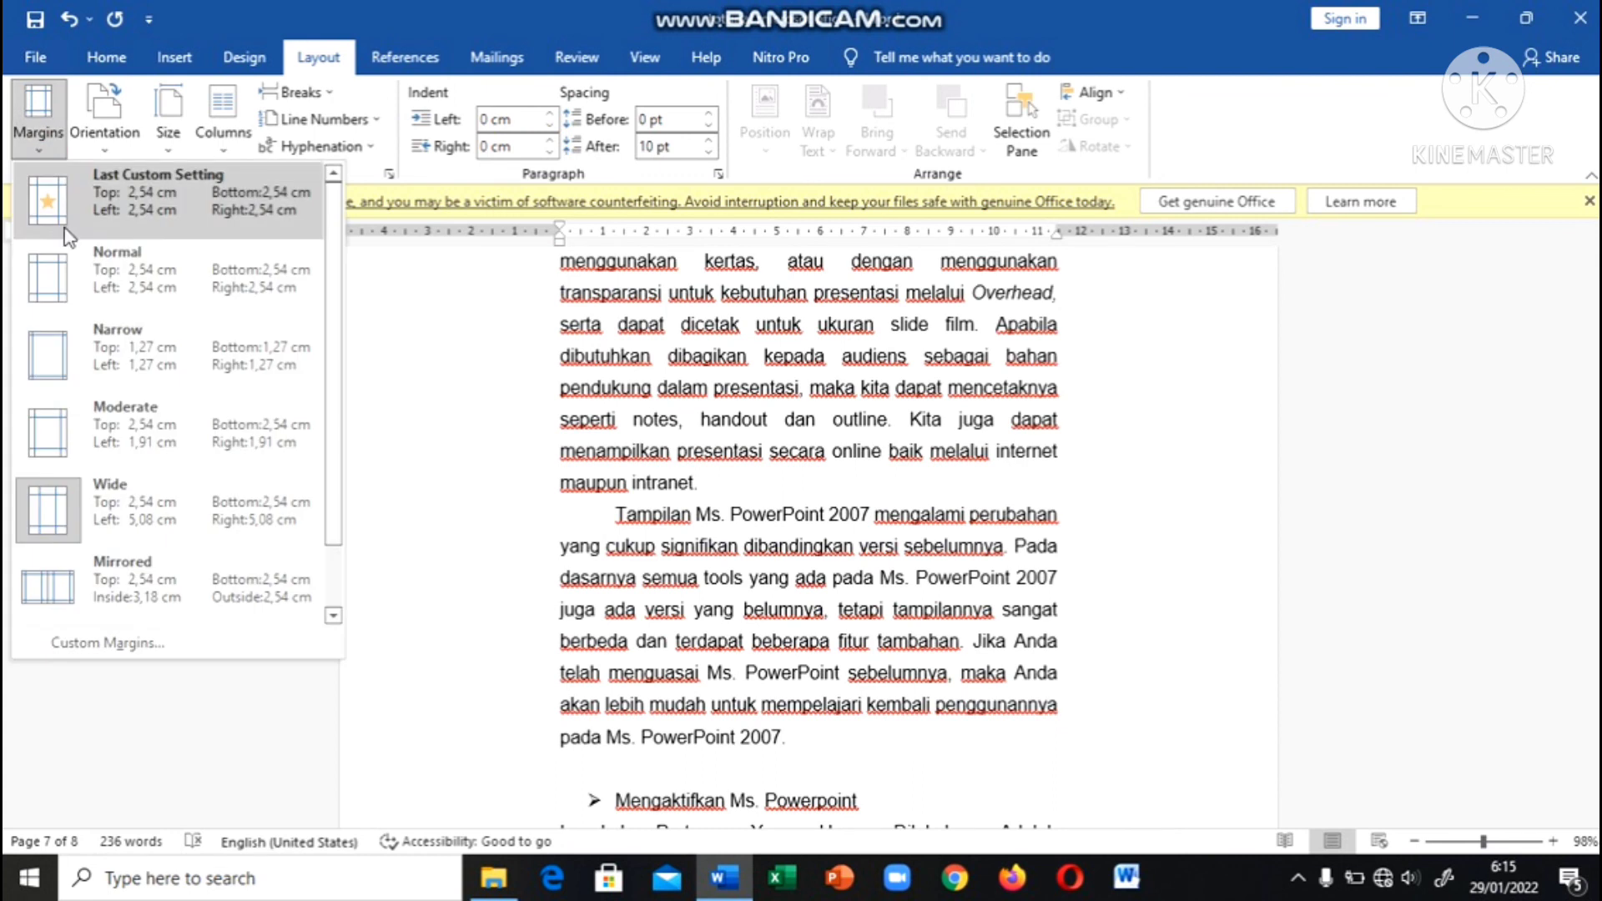
pyautogui.click(83, 363)
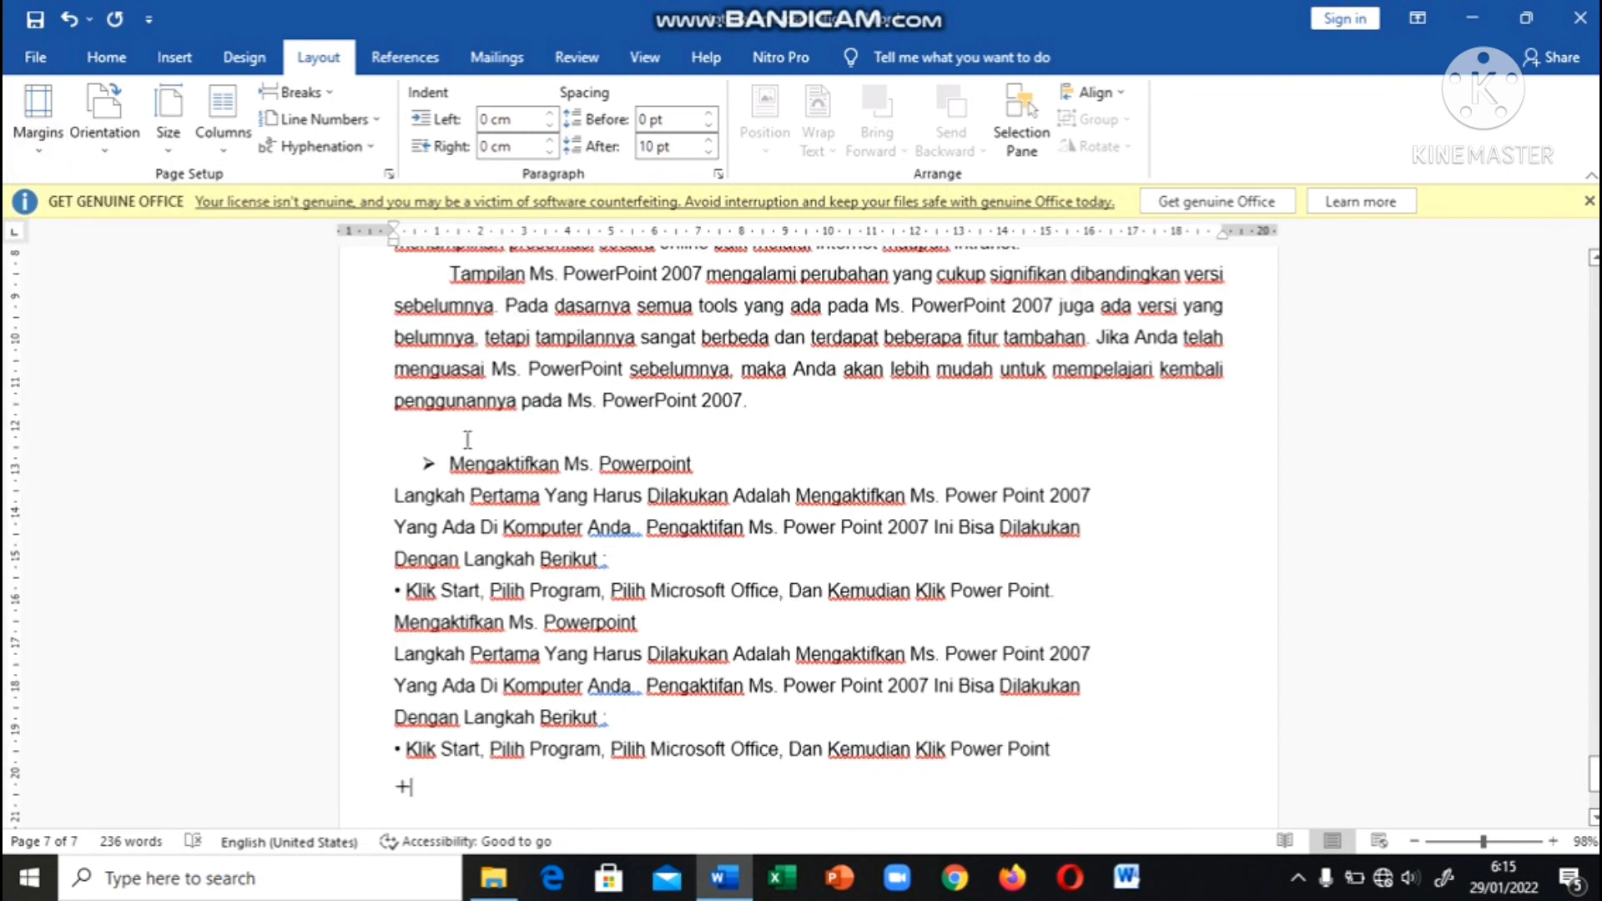
pyautogui.scroll(5, 467, 442)
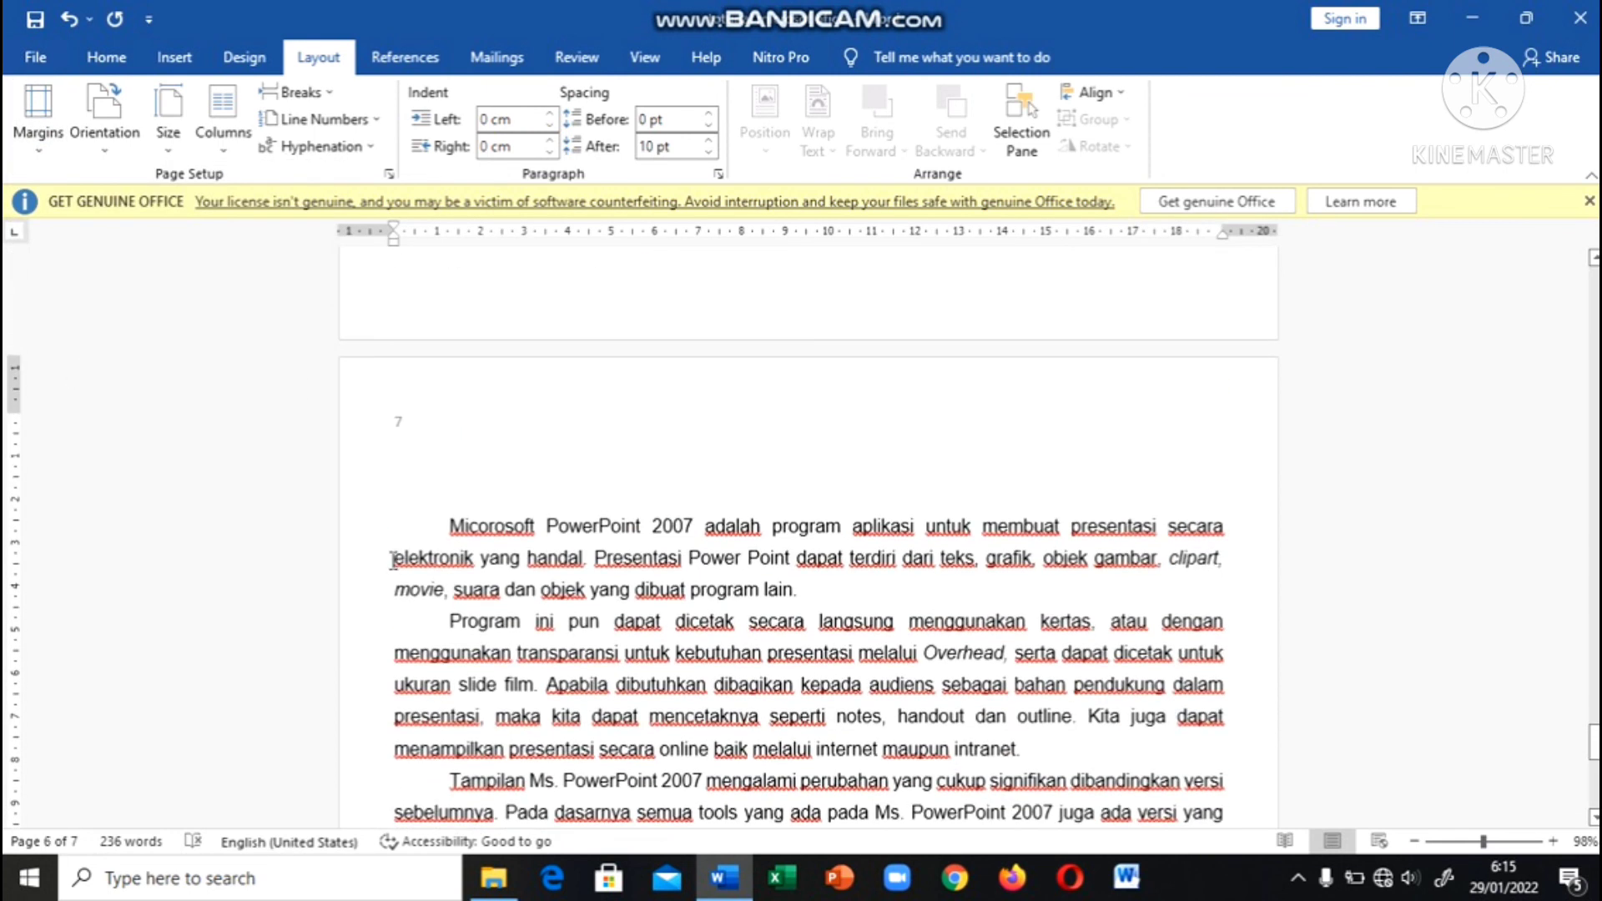
pyautogui.scroll(-1, 401, 566)
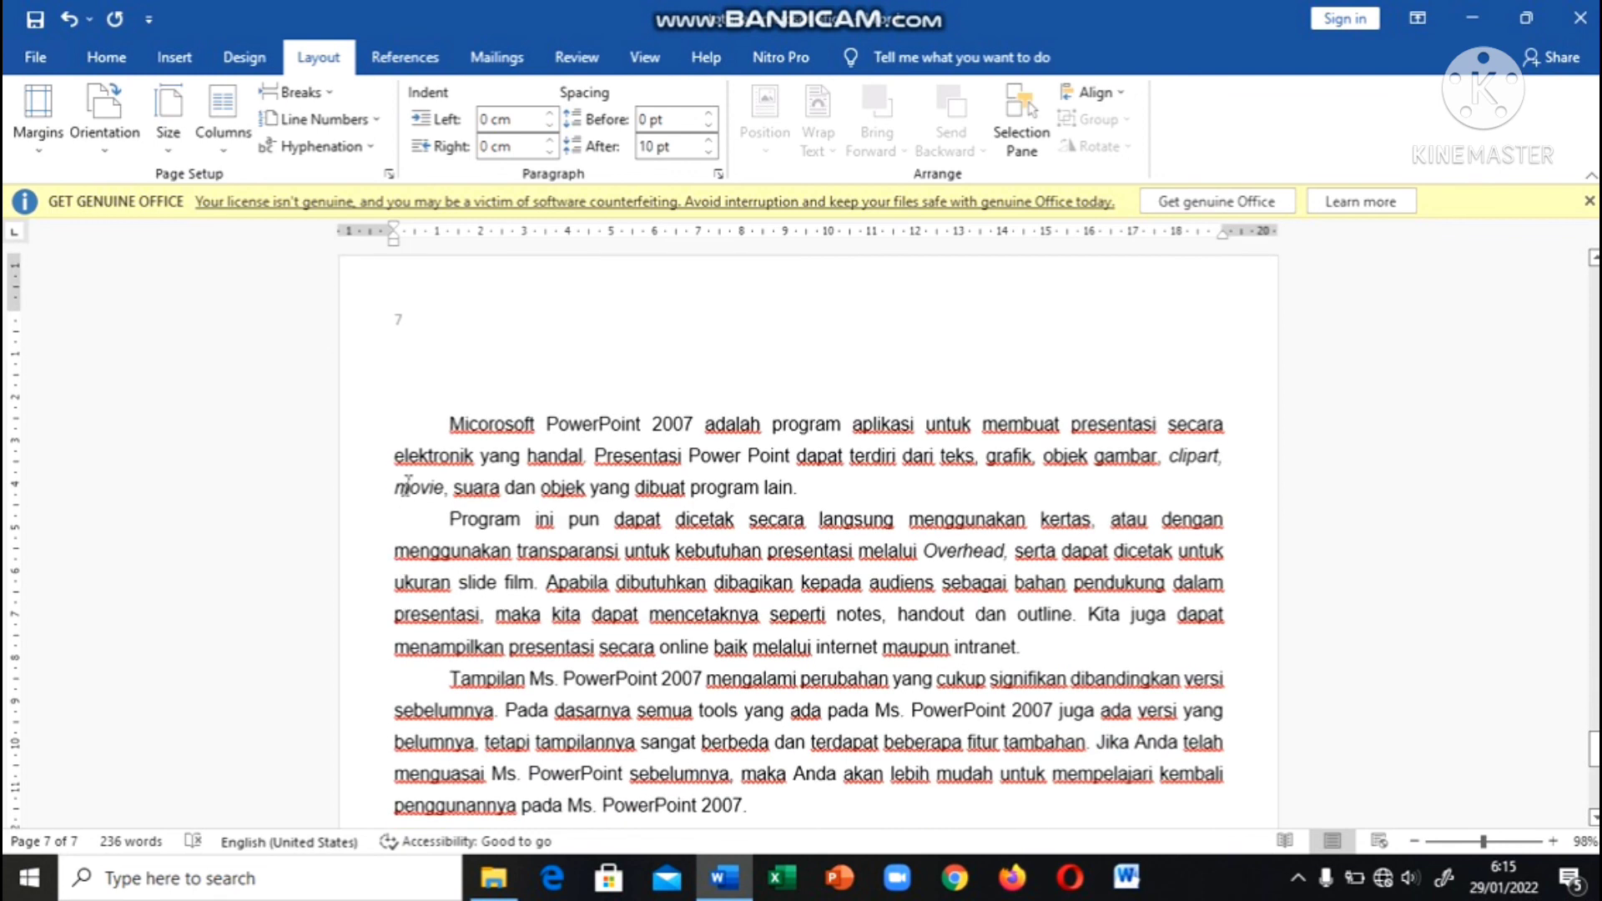
# Return the page margins to the Normal preset with 2,54 cm on all sides.
pyautogui.click(57, 154)
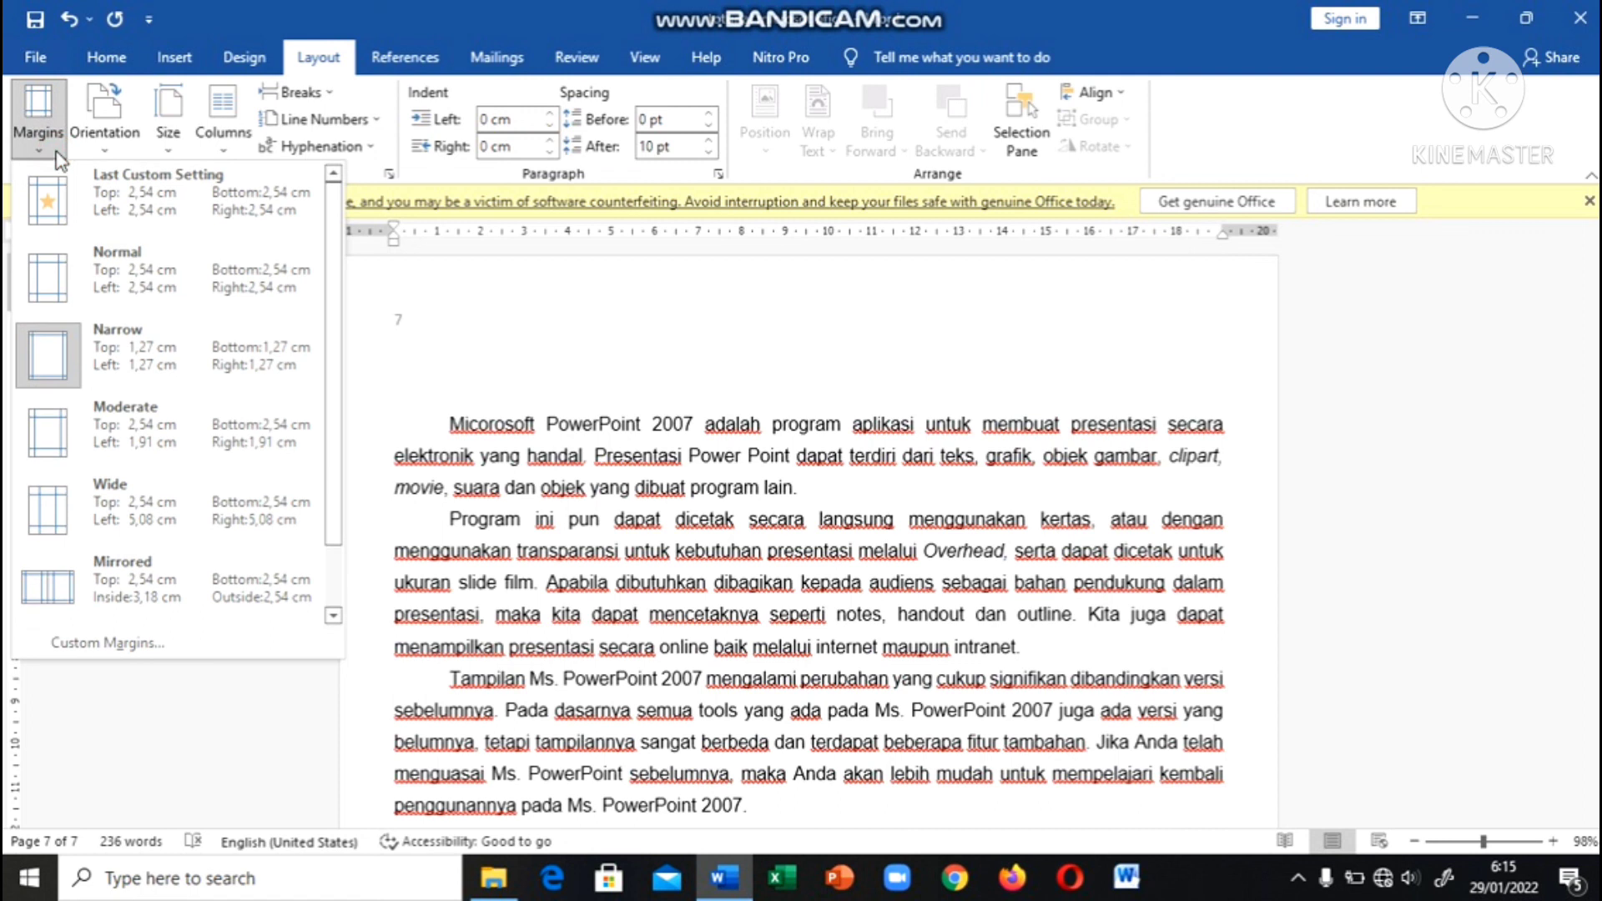
pyautogui.click(83, 281)
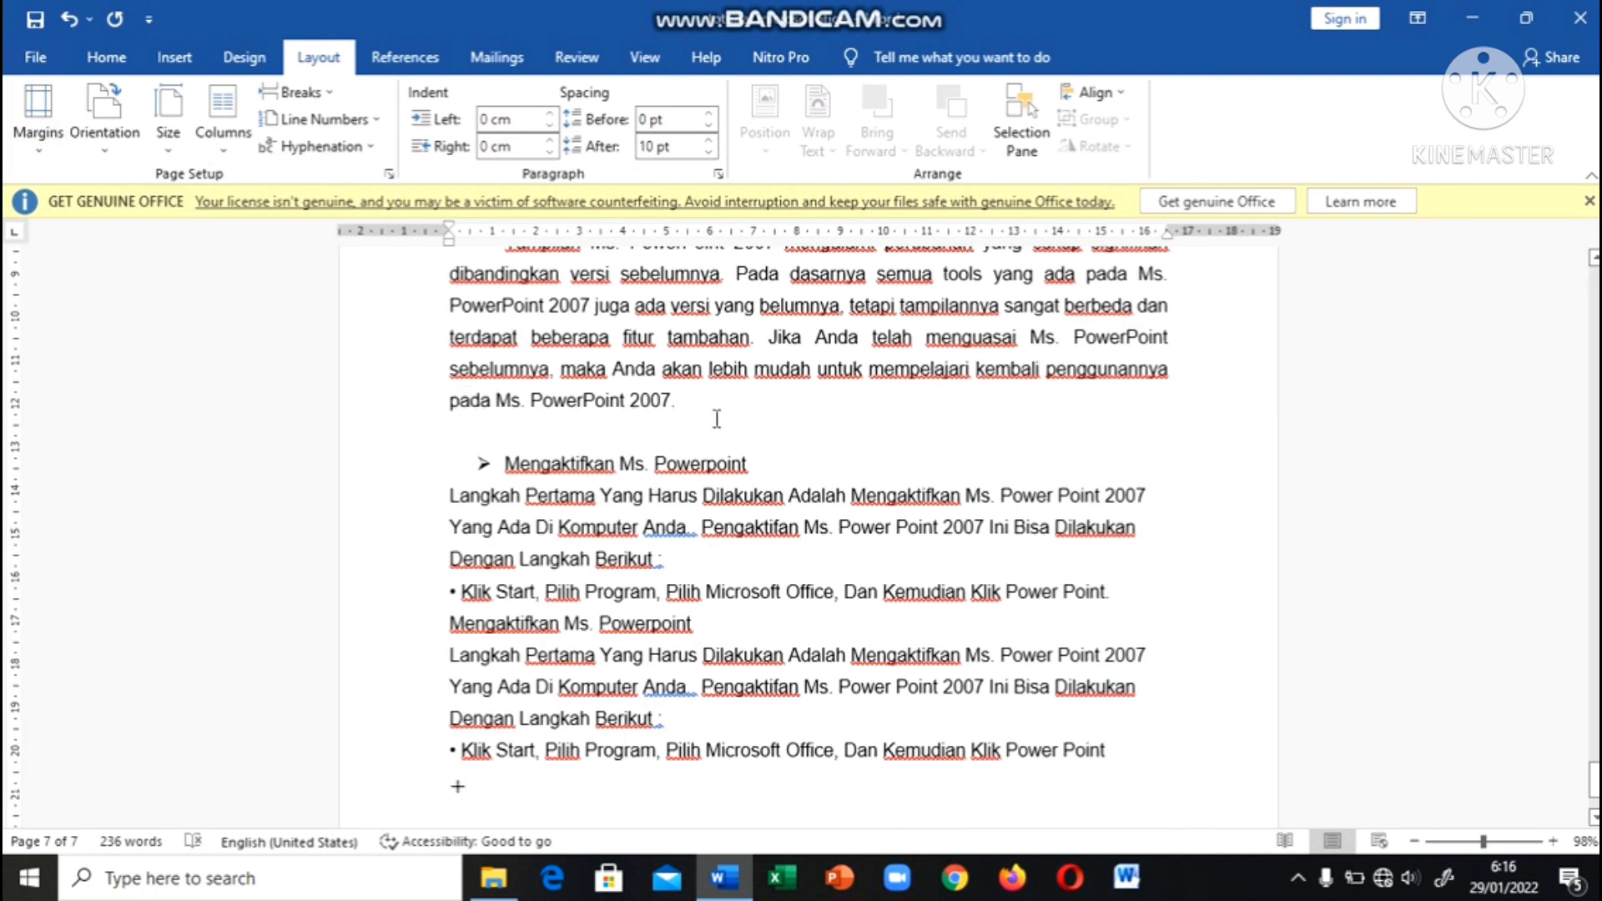
pyautogui.scroll(3, 1171, 387)
pyautogui.scroll(3, 1171, 388)
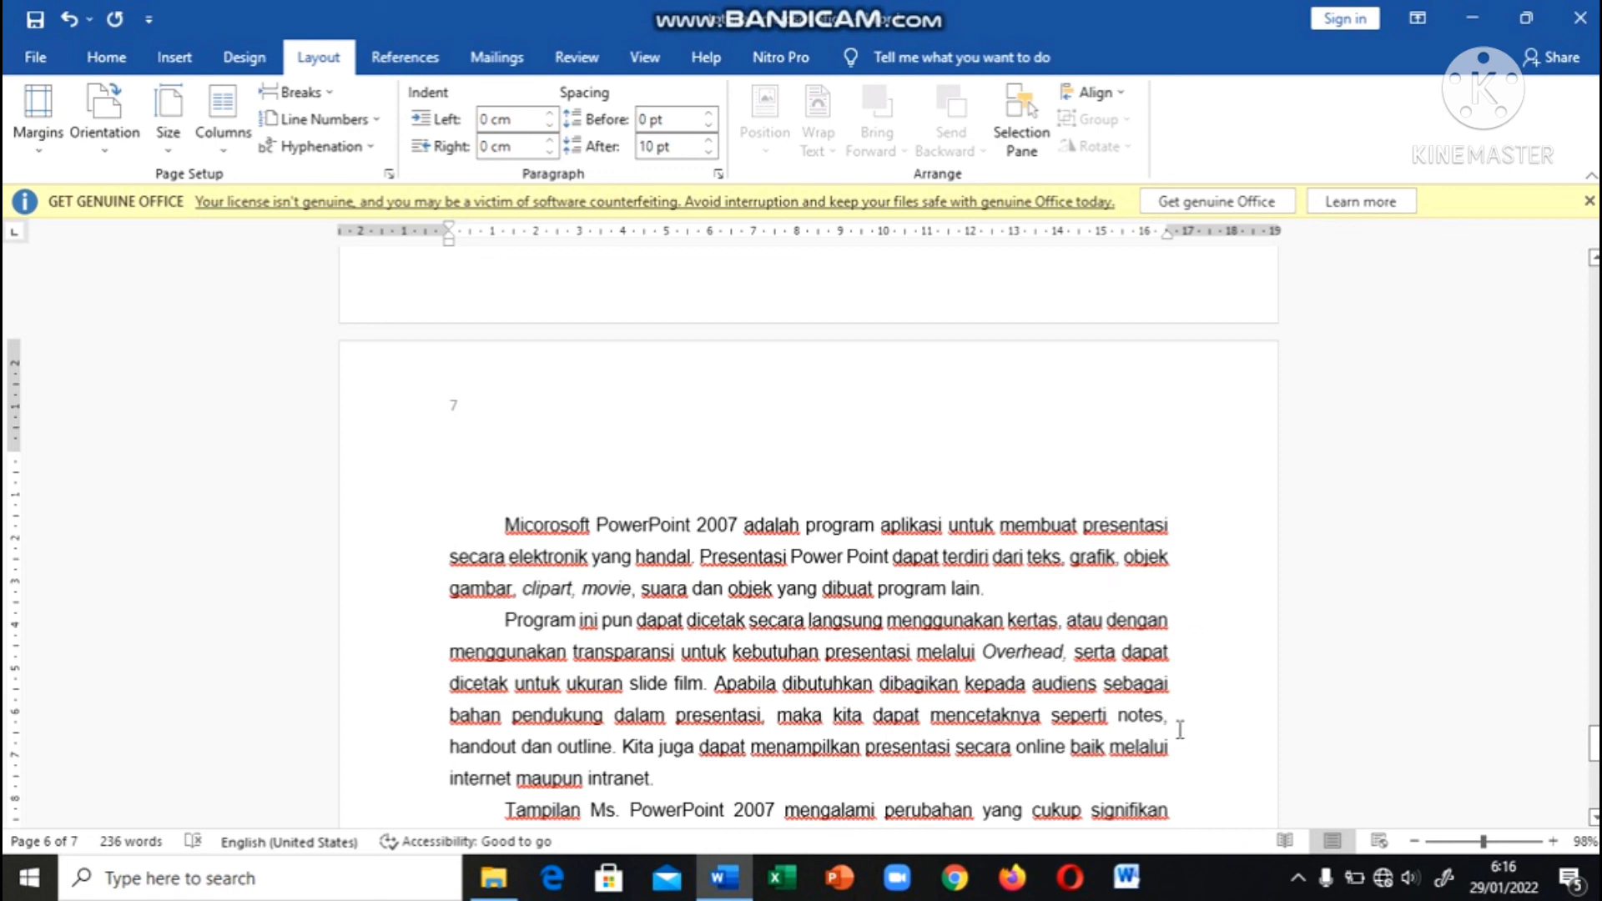
# Examine the page orientation options and look through the current layout of pages 6 and 7.
pyautogui.click(108, 137)
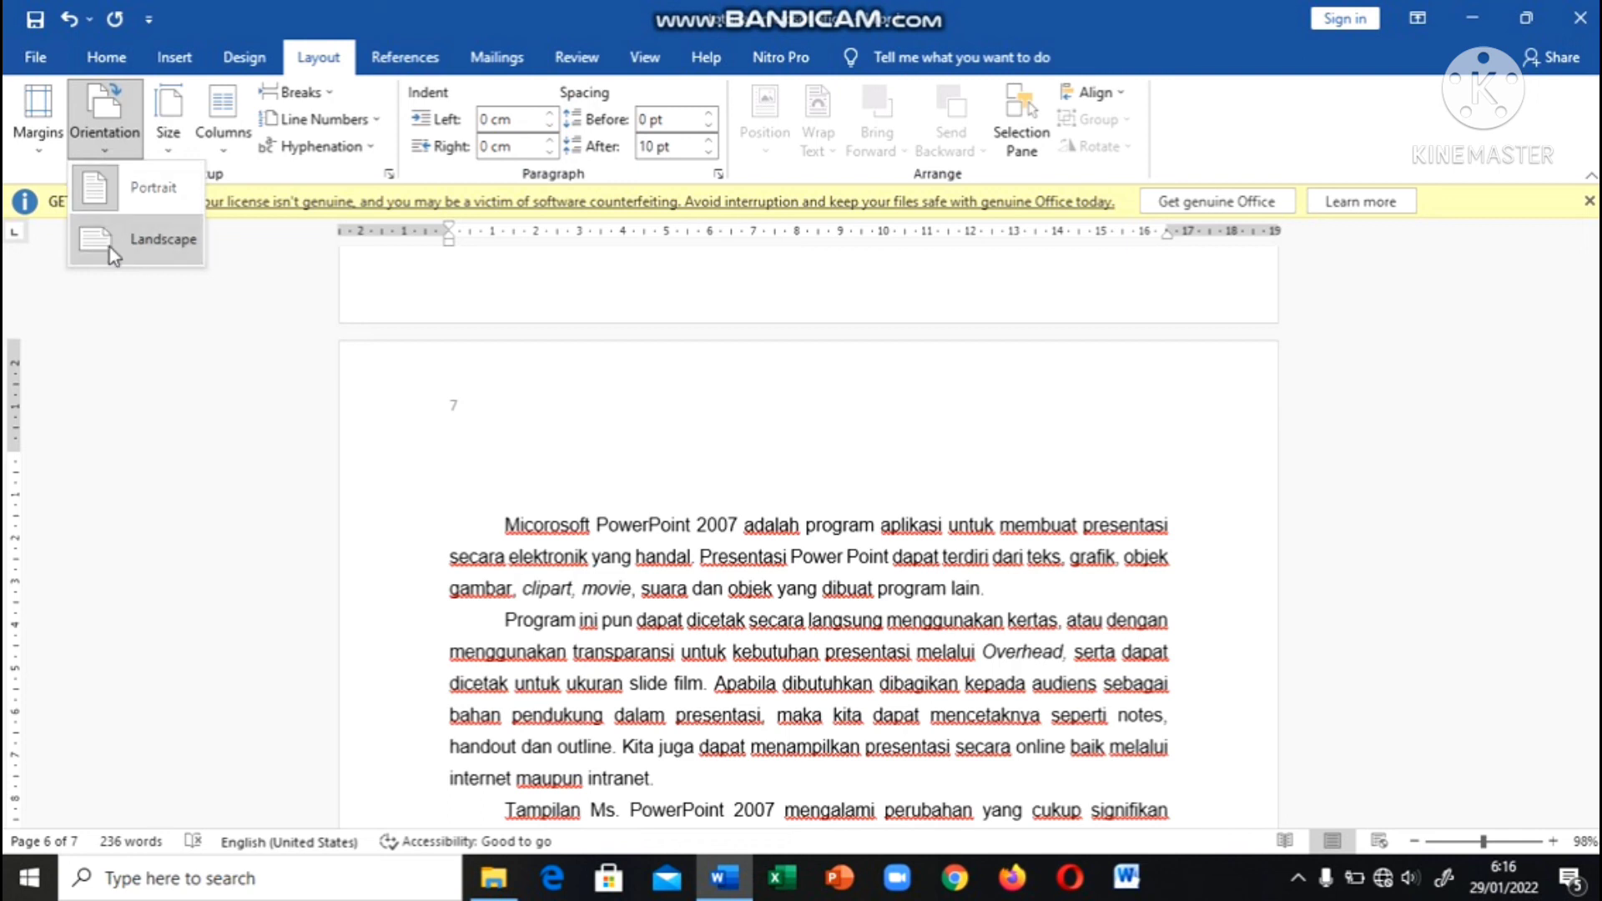
pyautogui.click(767, 488)
pyautogui.scroll(2, 767, 488)
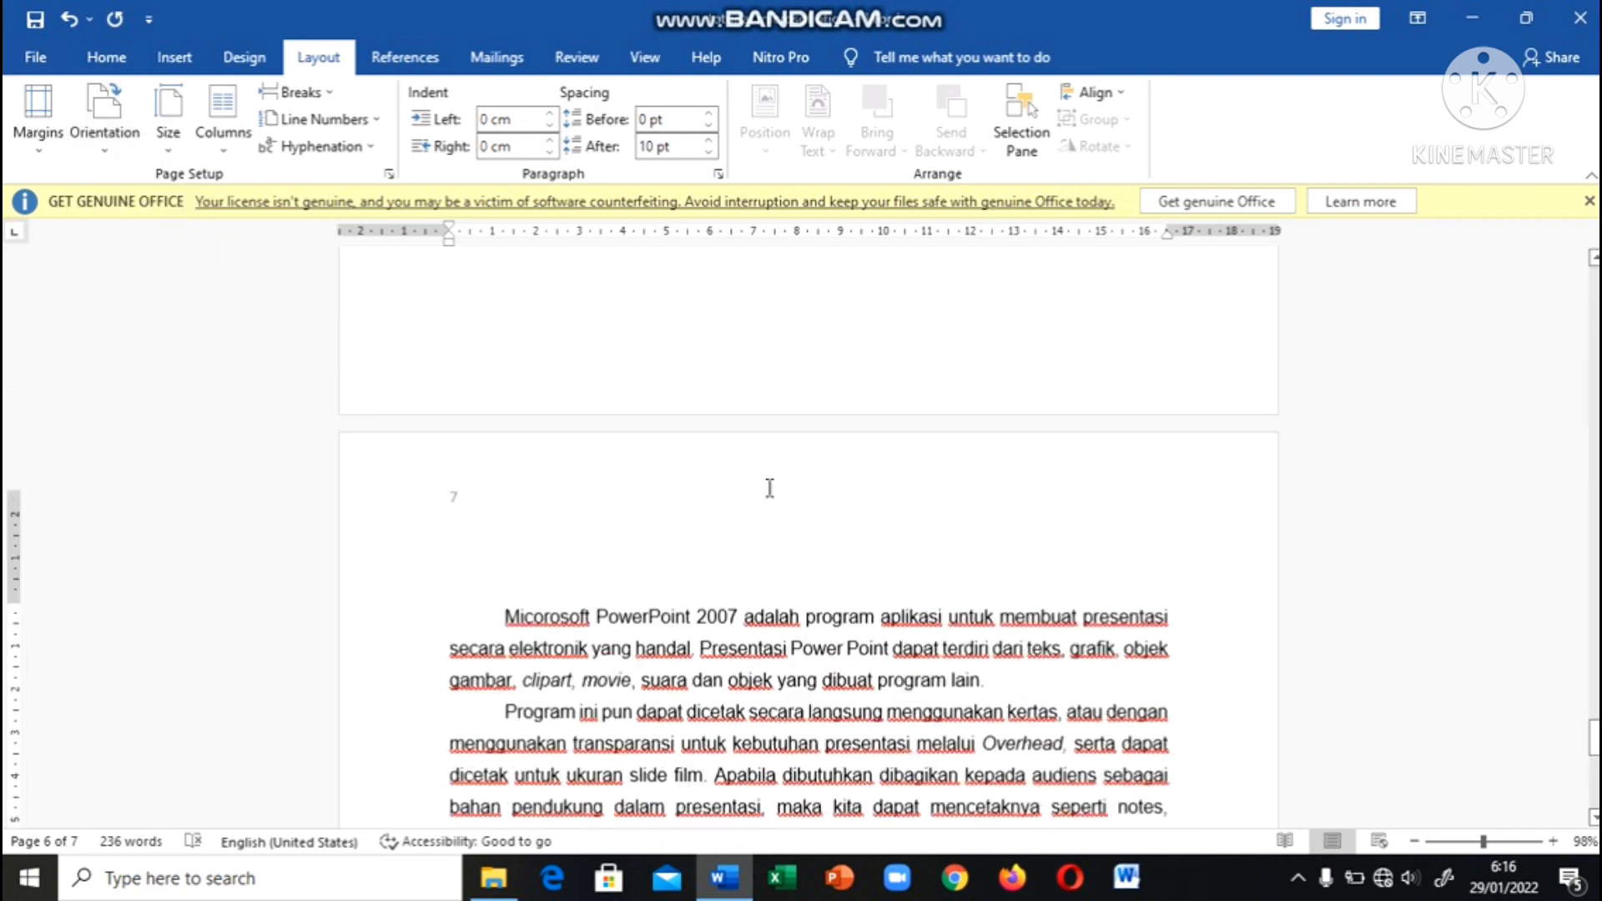
pyautogui.scroll(-4, 767, 488)
pyautogui.scroll(-4, 767, 488)
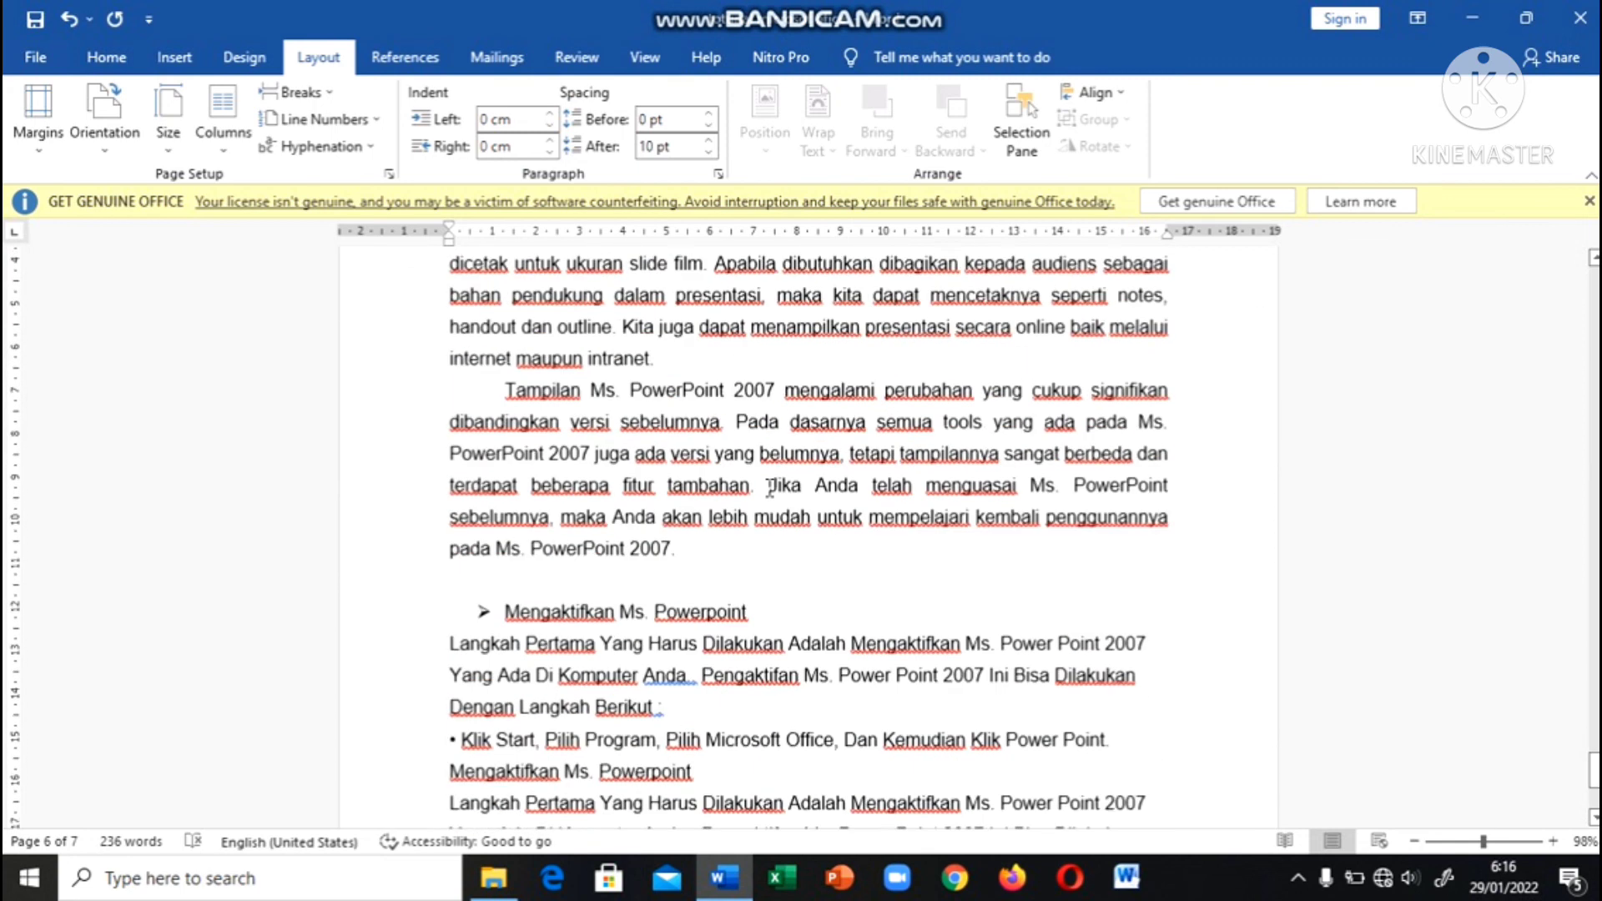
pyautogui.scroll(7, 767, 488)
pyautogui.scroll(1, 751, 484)
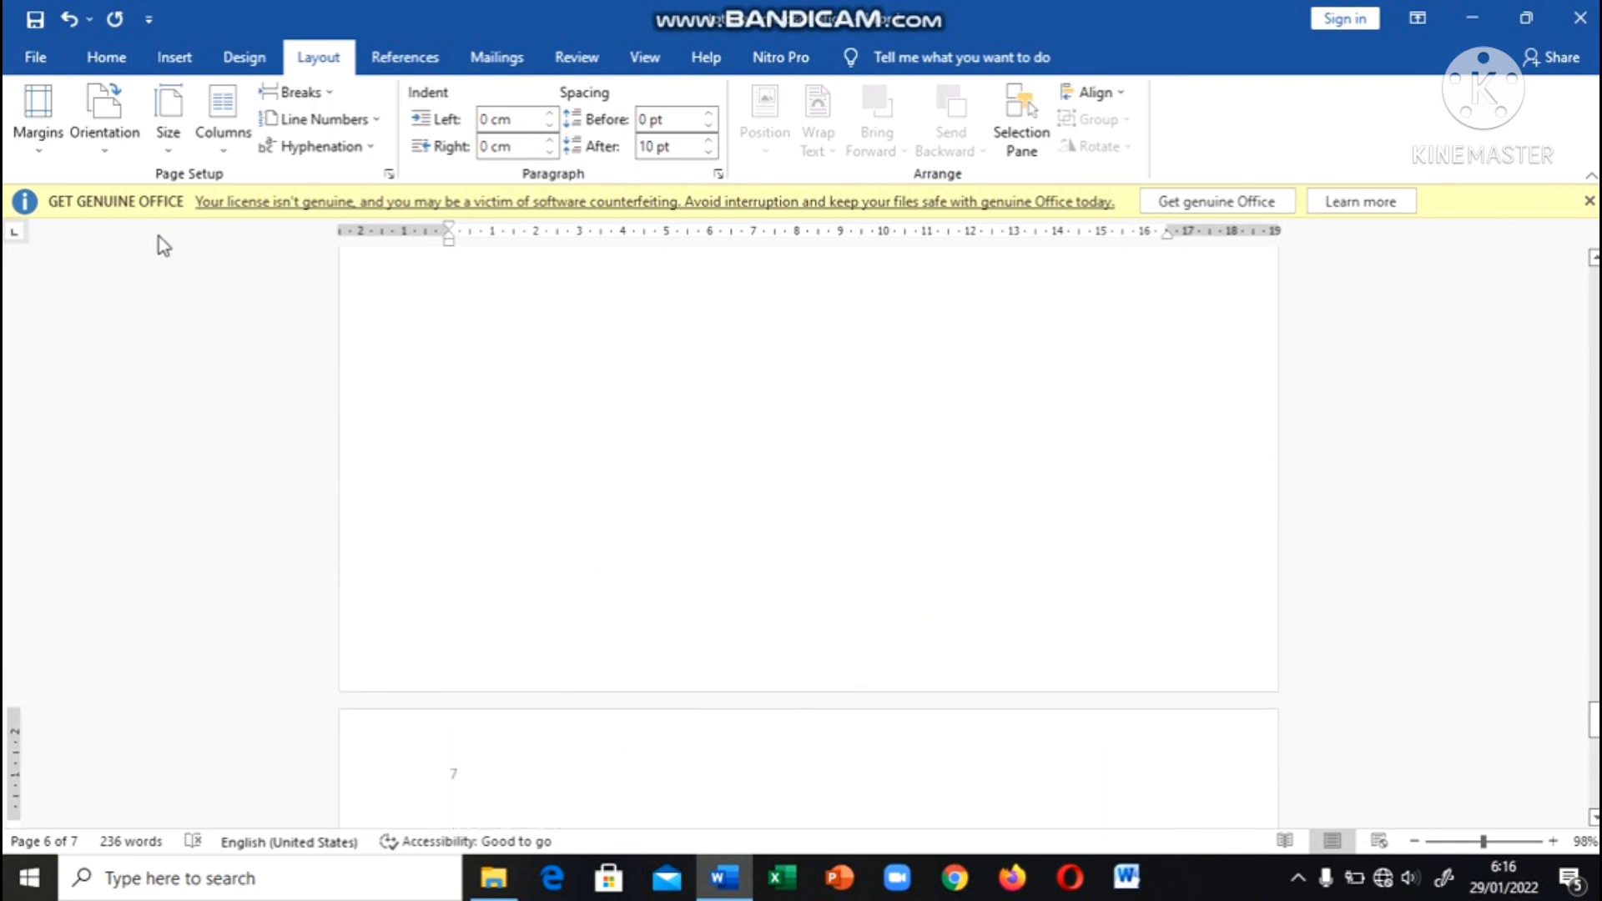
pyautogui.scroll(5, 510, 421)
pyautogui.scroll(-1, 511, 420)
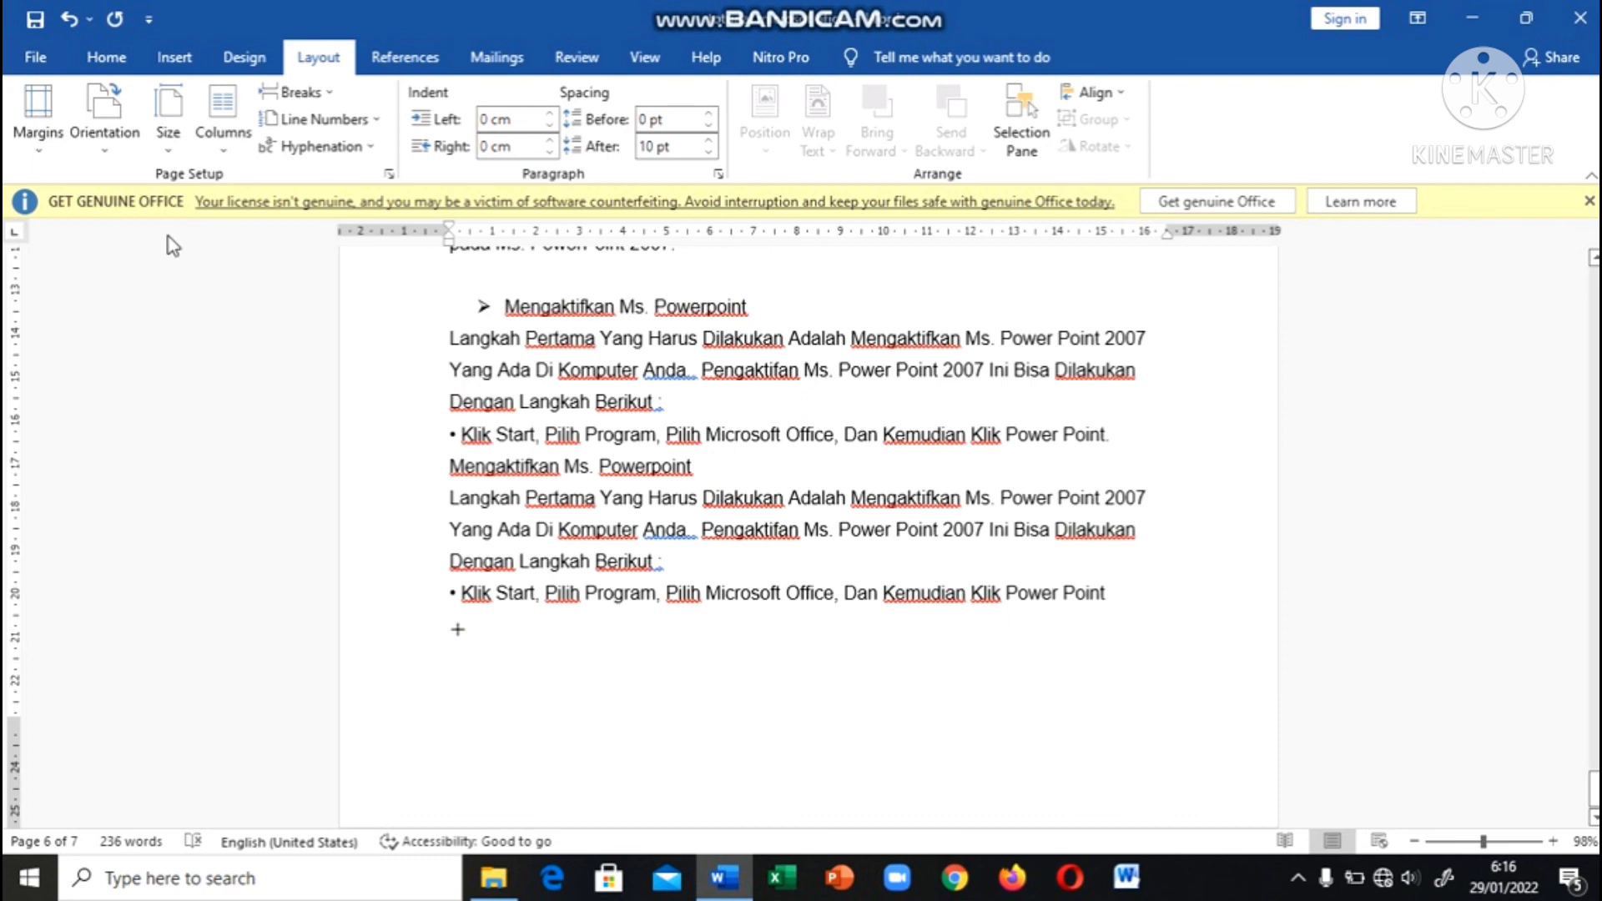
# Set the page orientation to Landscape to view the rotated pages, and return it to Portrait.
pyautogui.click(100, 145)
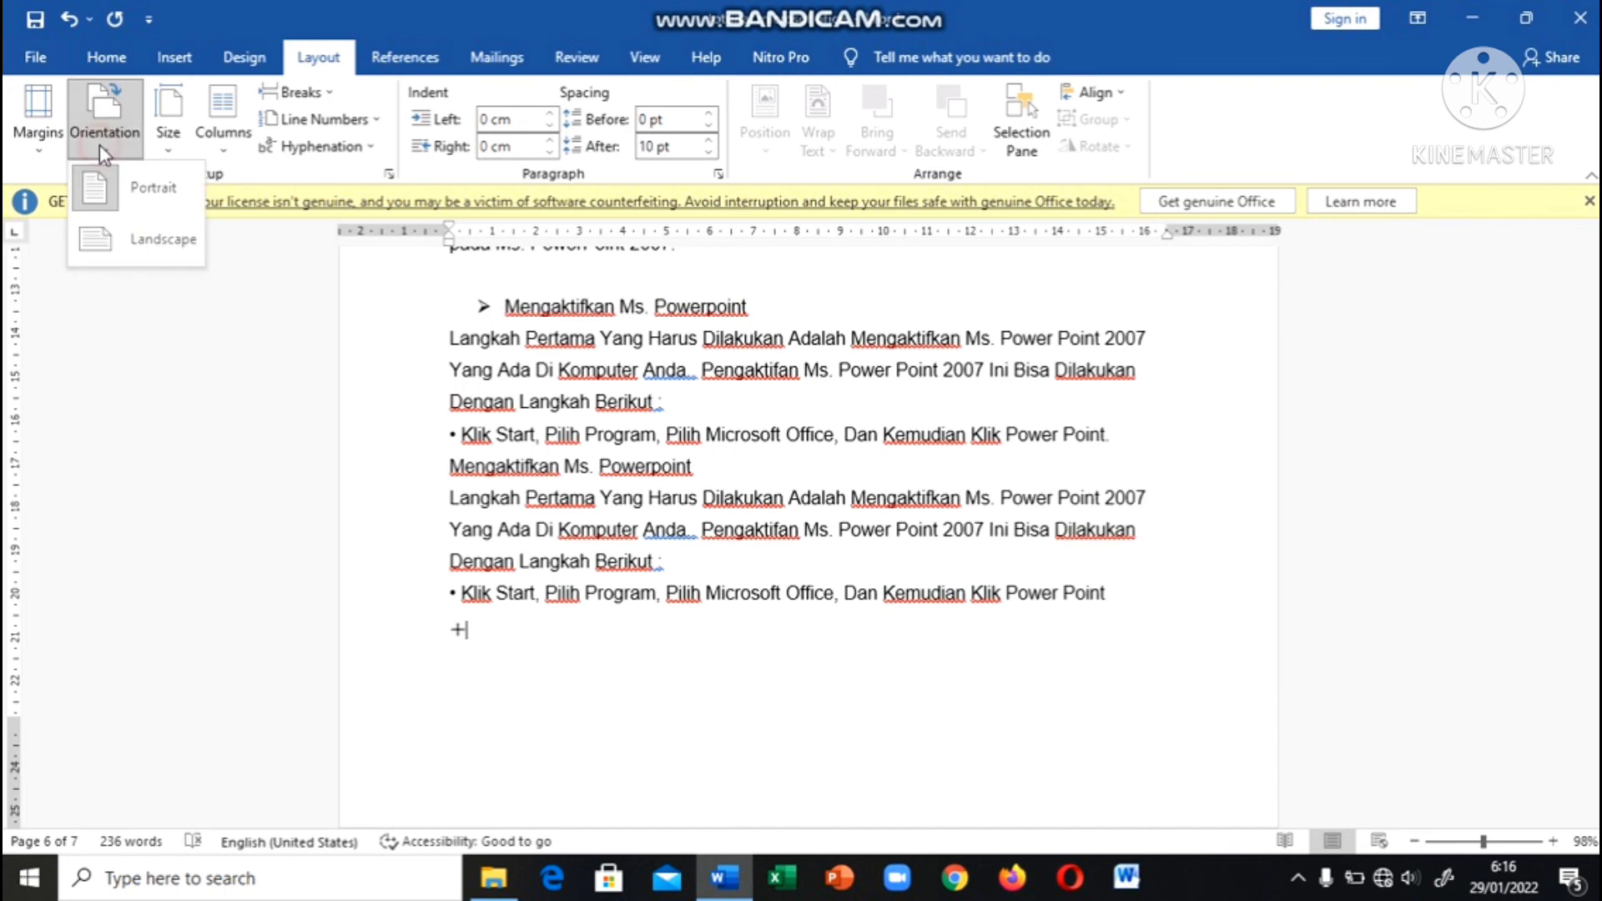
pyautogui.click(139, 243)
pyautogui.scroll(10, 868, 440)
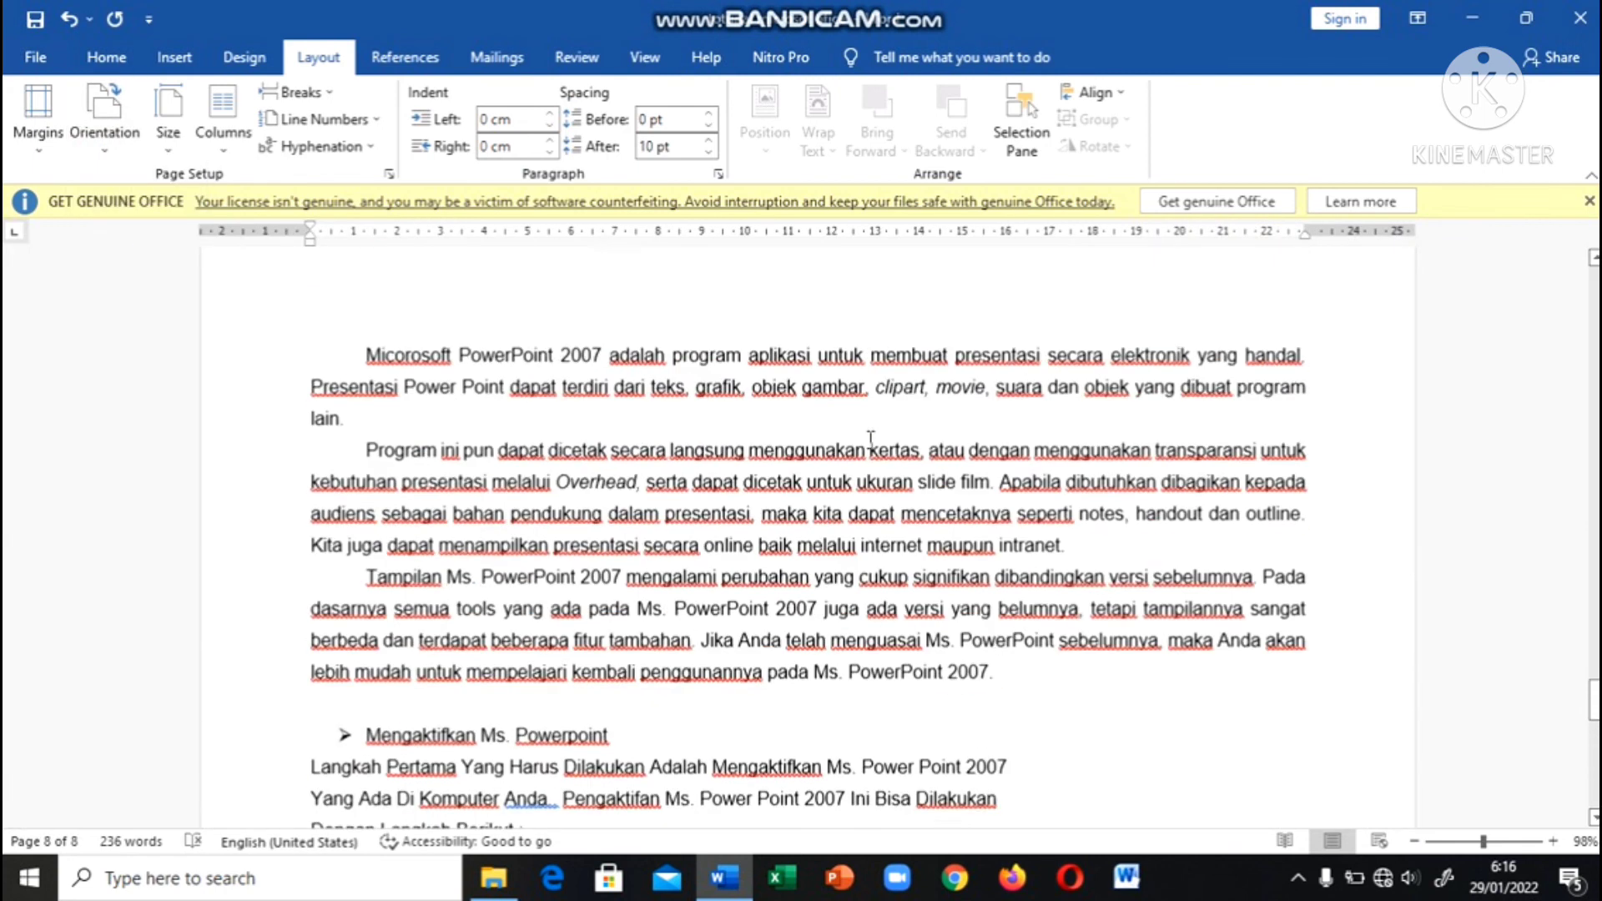
pyautogui.scroll(5, 868, 440)
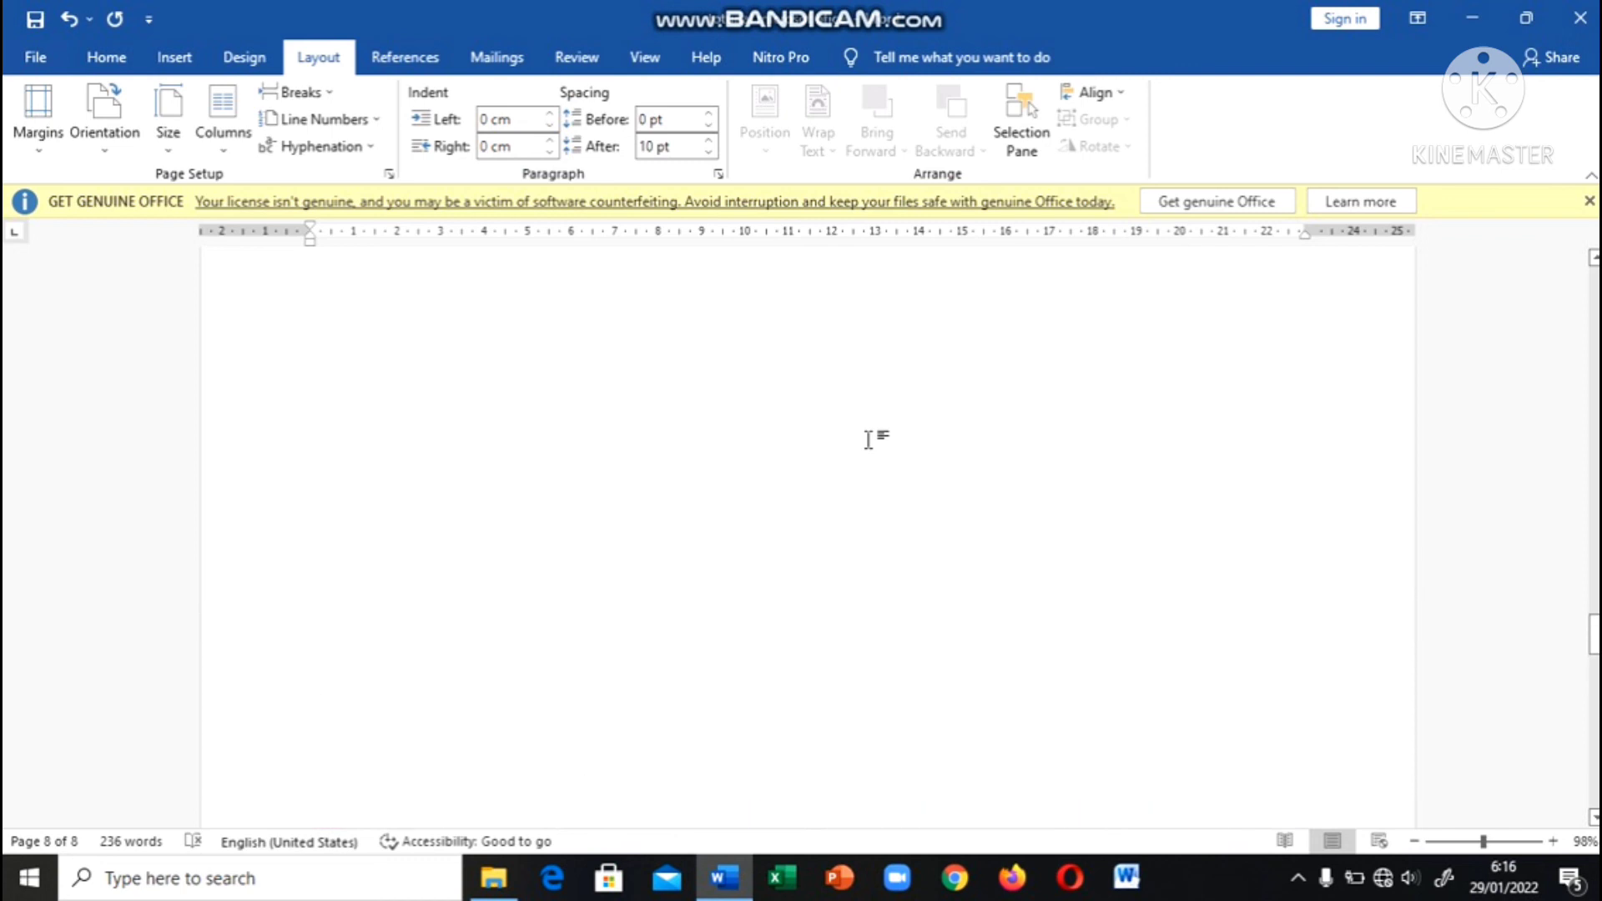
pyautogui.scroll(-3, 868, 439)
pyautogui.scroll(3, 868, 440)
pyautogui.scroll(-3, 867, 439)
pyautogui.scroll(-5, 868, 440)
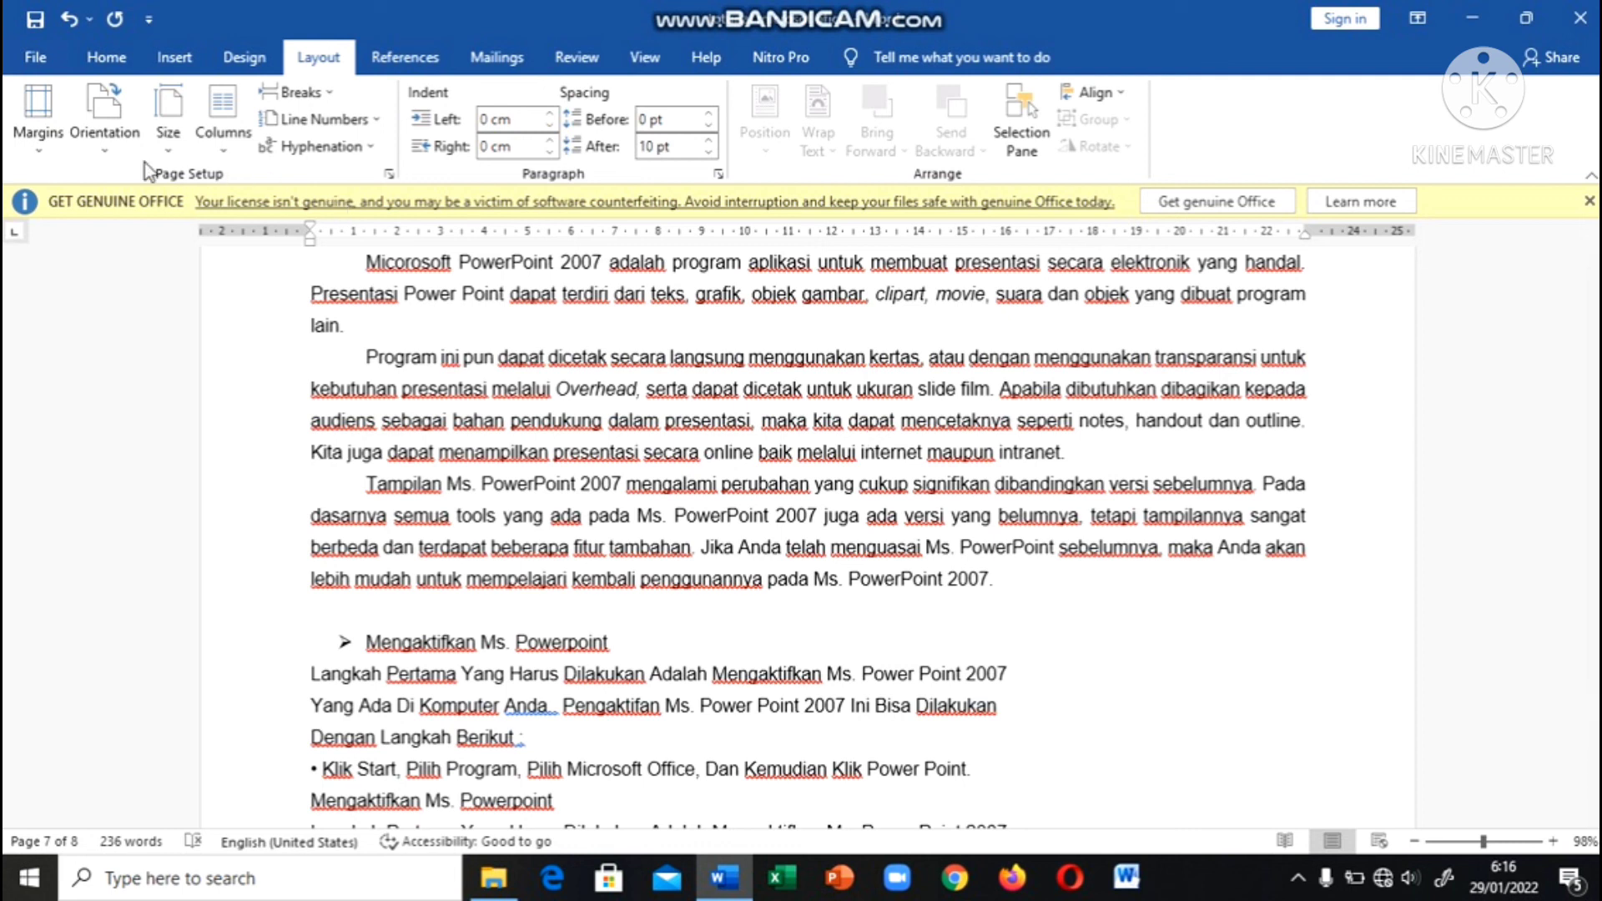
pyautogui.click(105, 135)
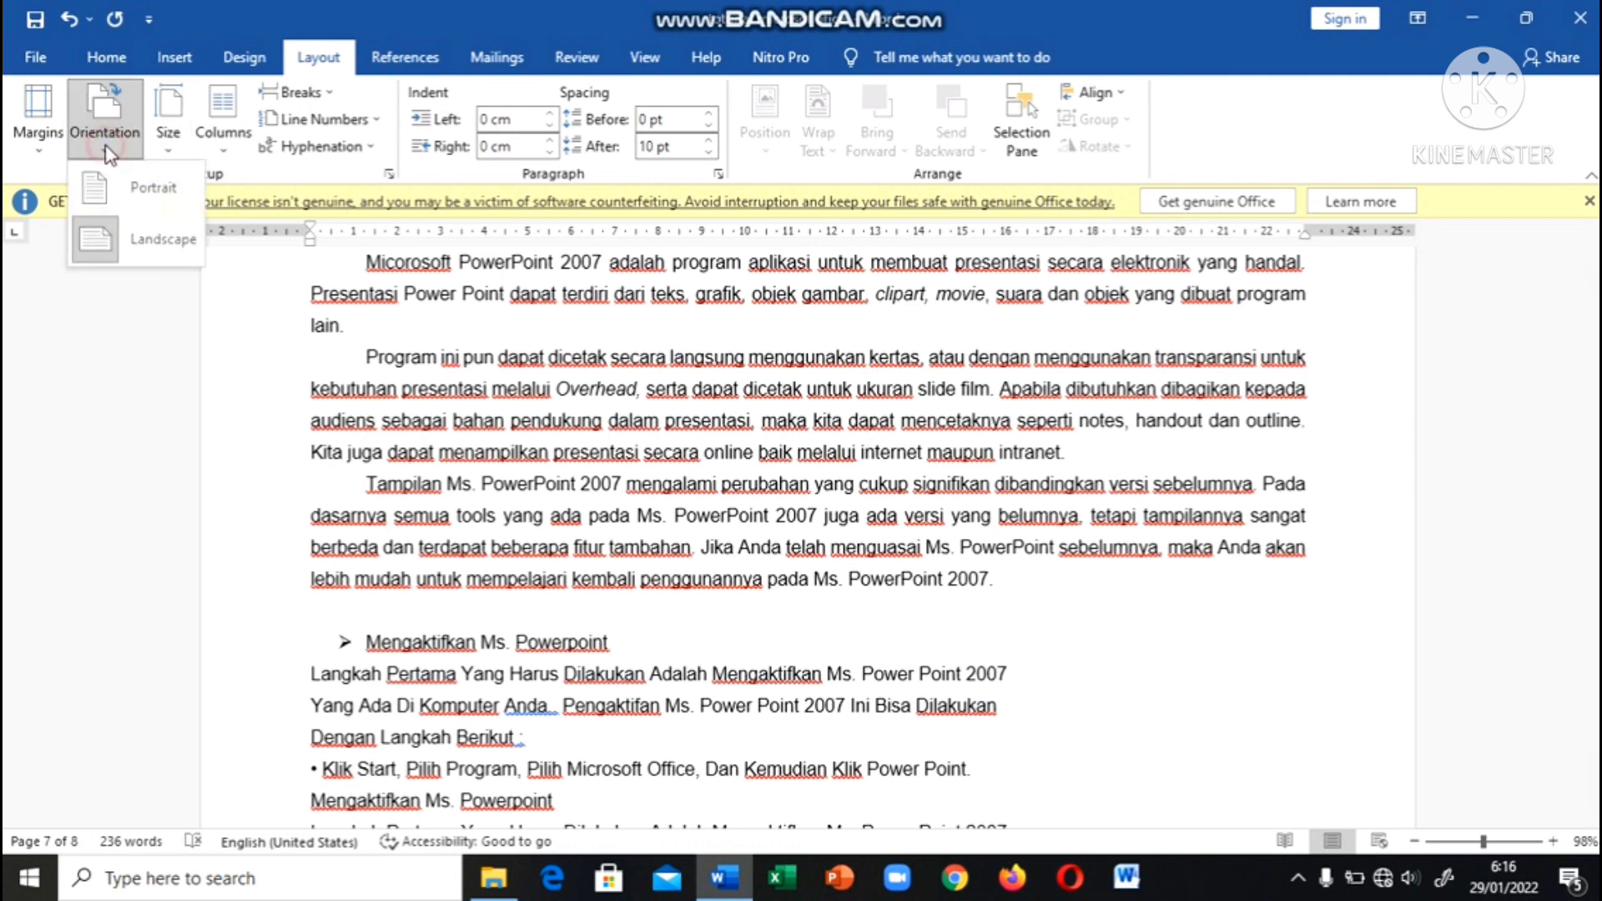
pyautogui.click(116, 199)
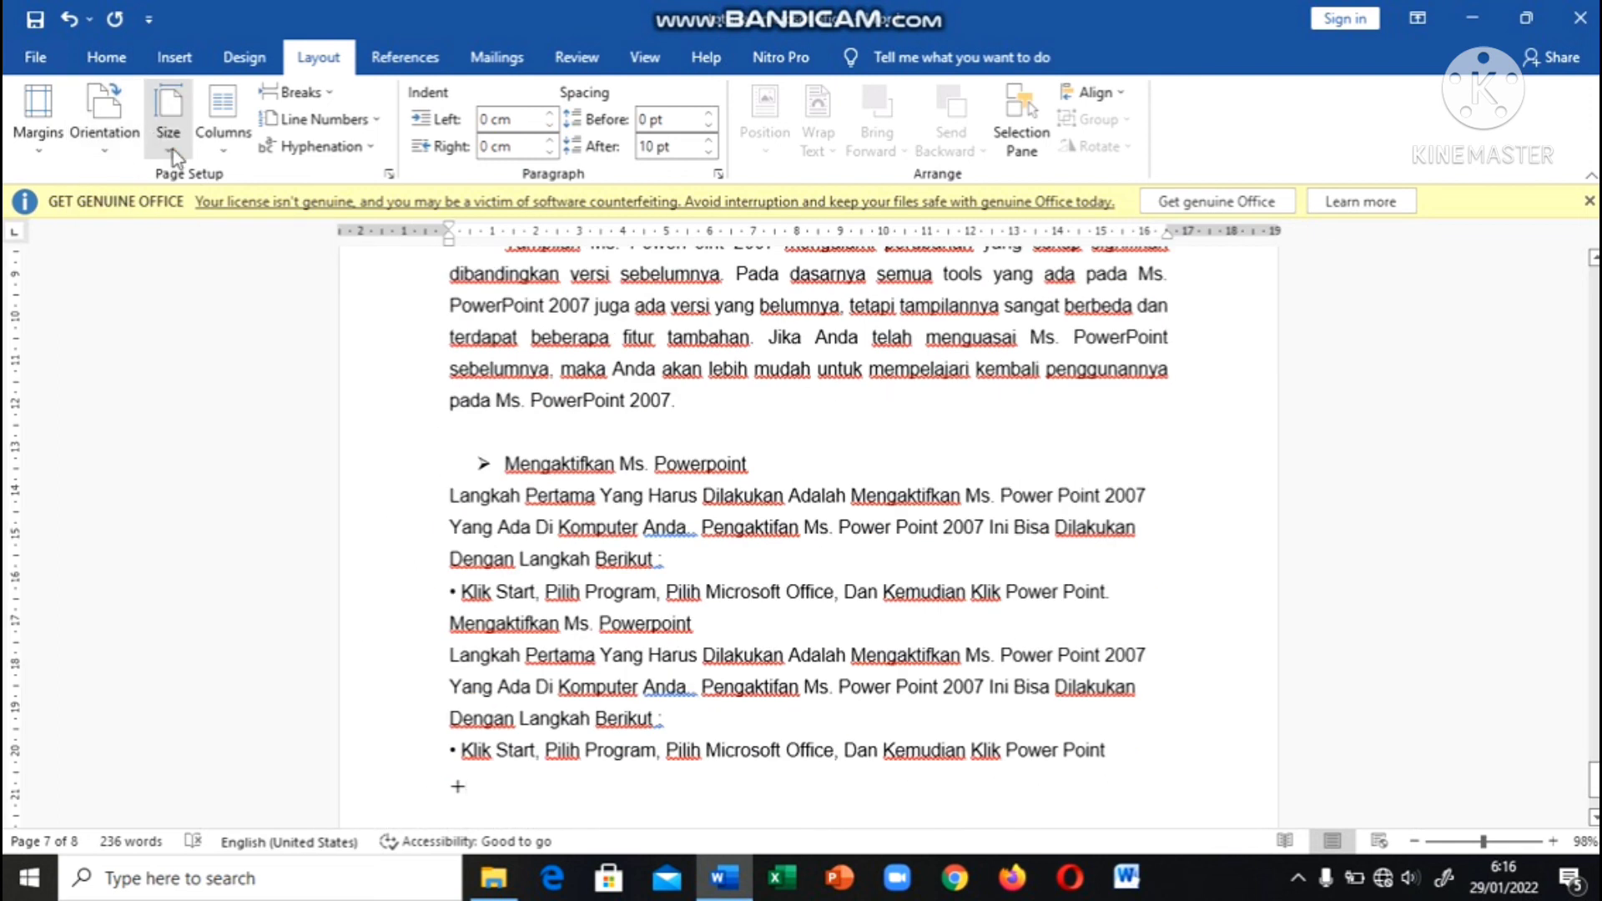
# Examine the available paper sizes, such as Letter, Legal, A5, A4 and B5.
pyautogui.click(169, 142)
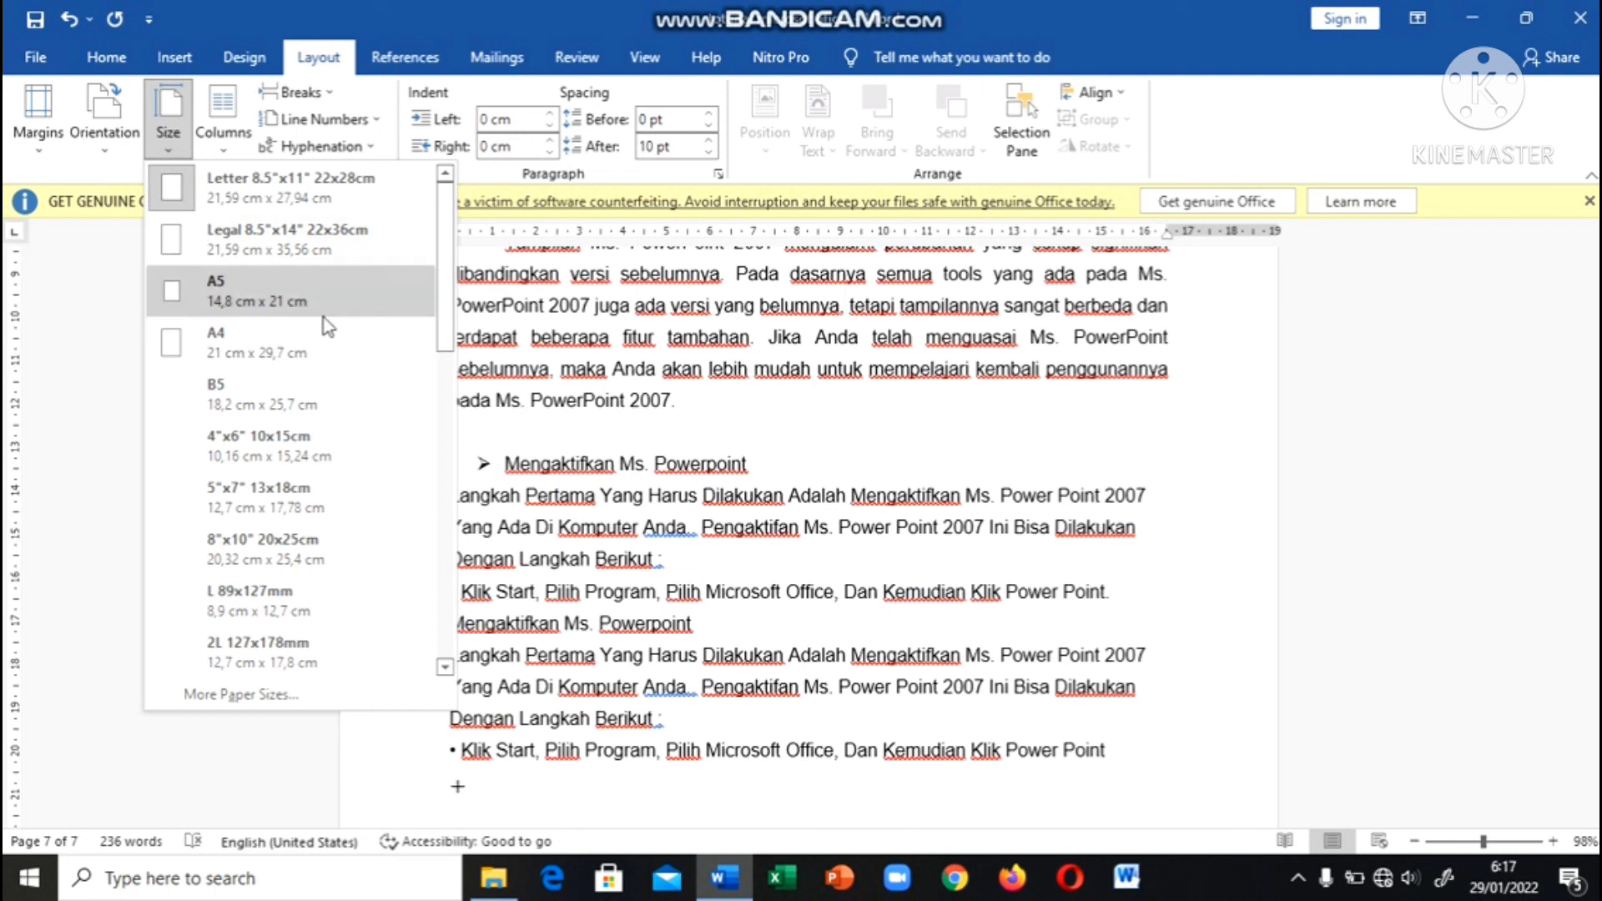
pyautogui.click(637, 466)
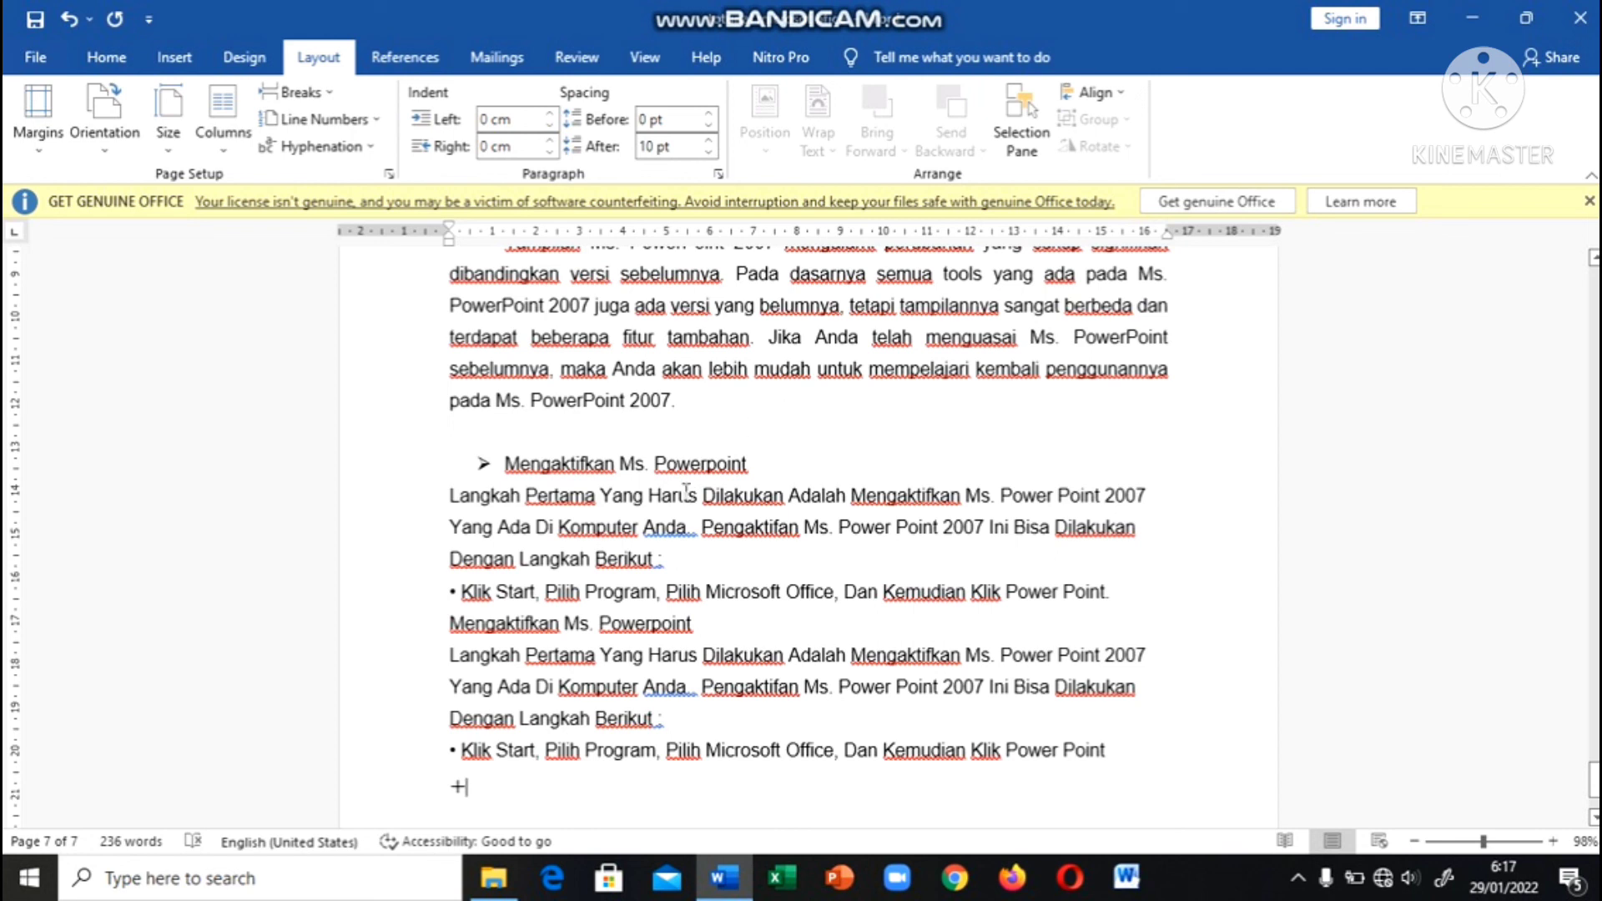
pyautogui.click(178, 153)
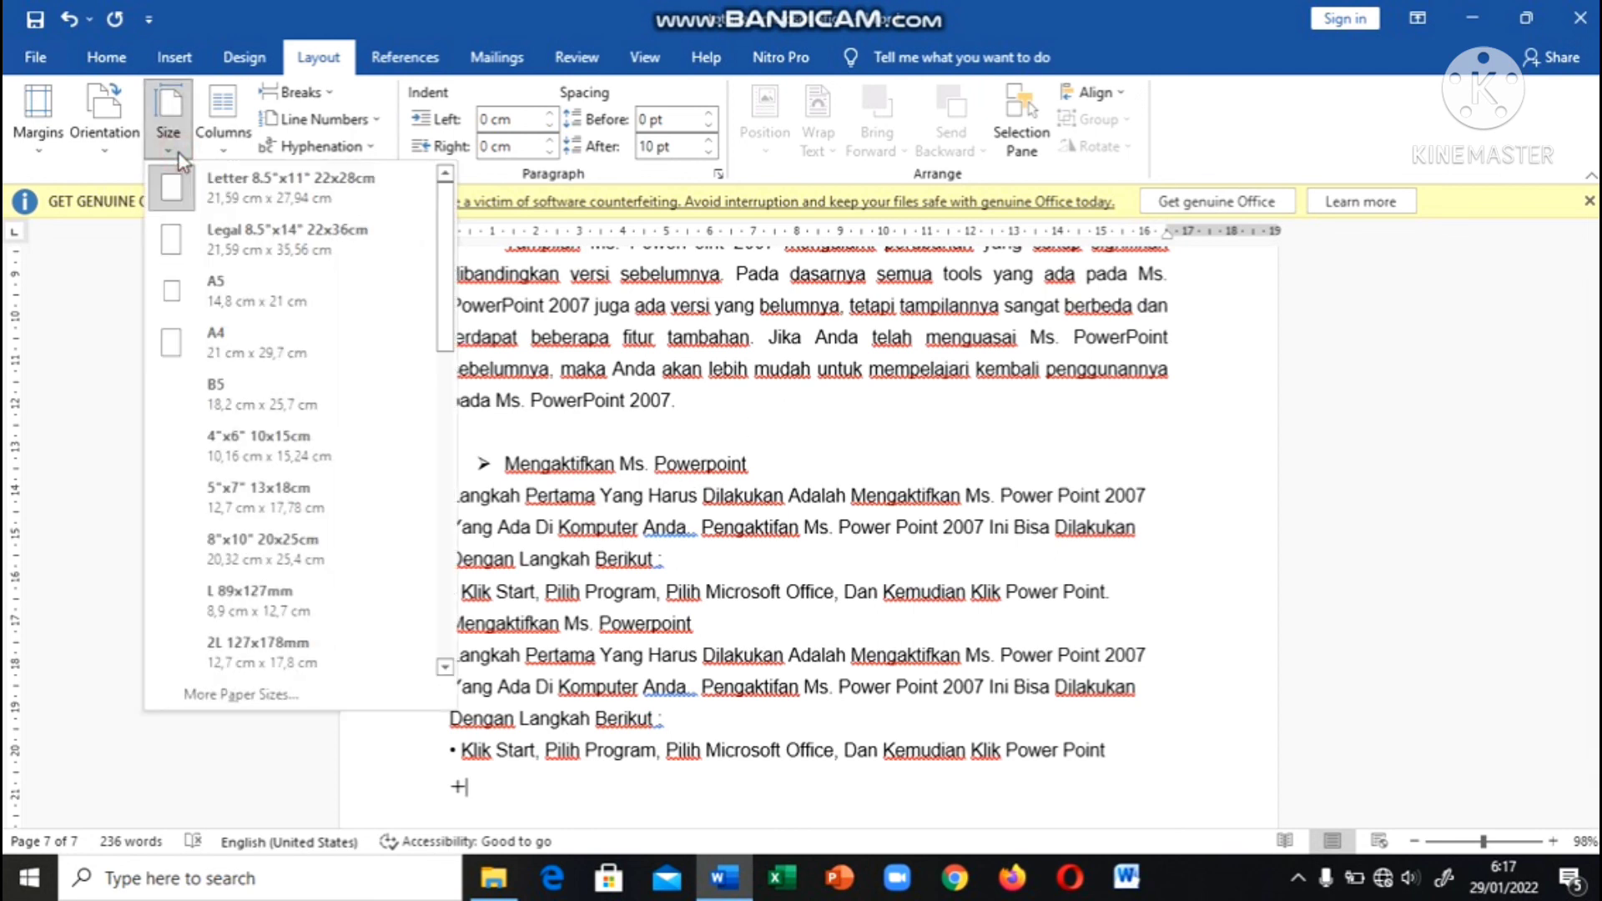
pyautogui.click(633, 346)
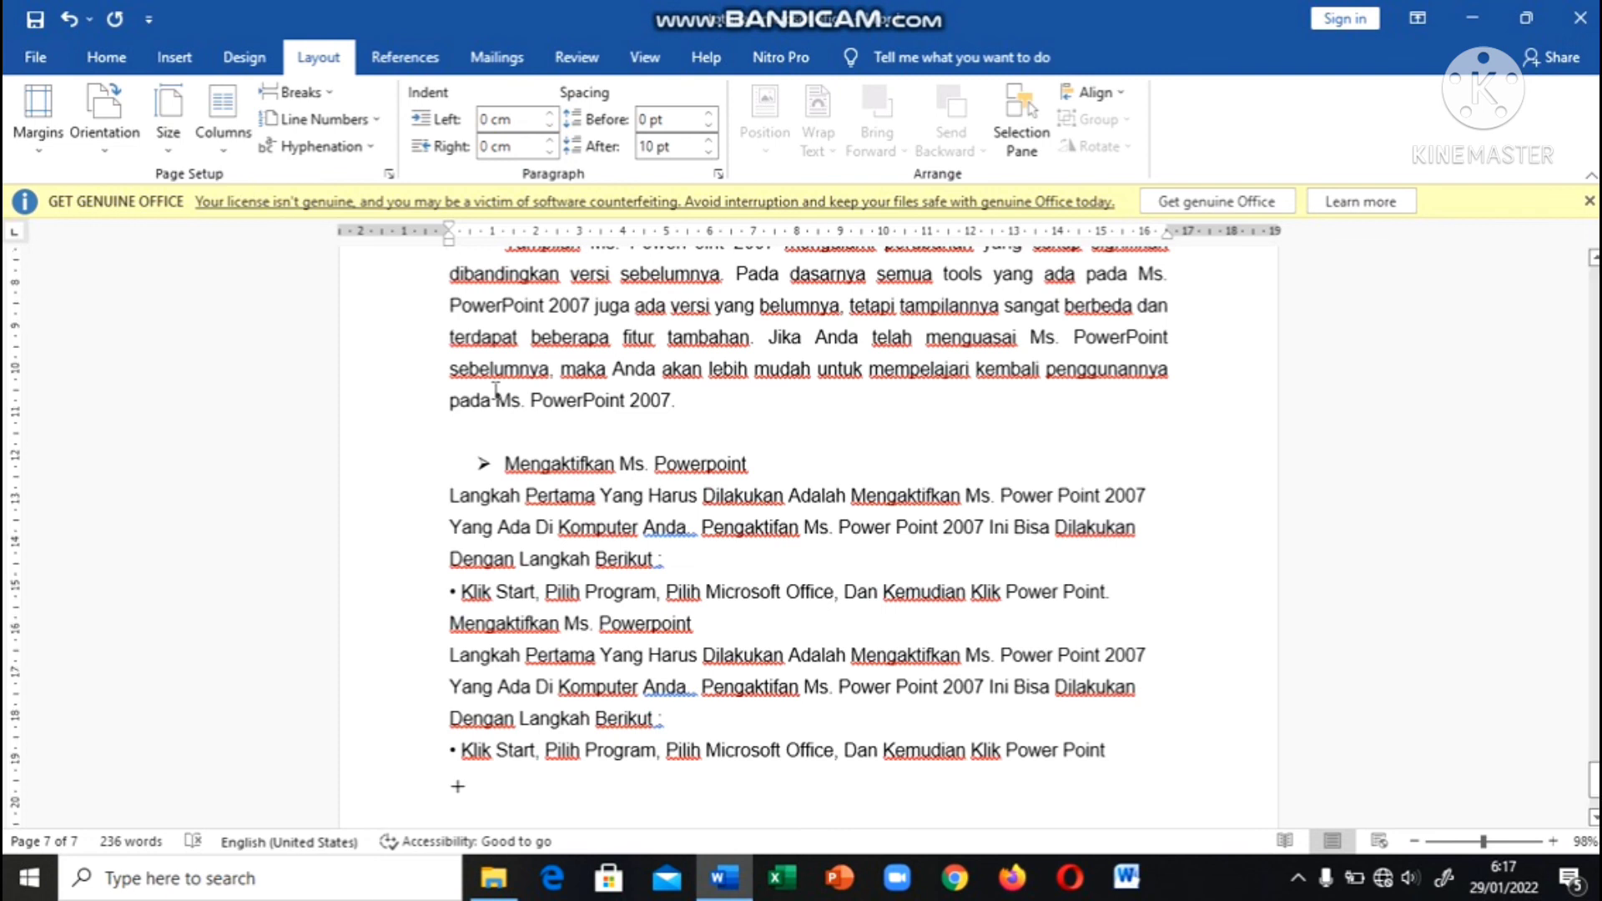
# Arrange the document text in two columns.
pyautogui.scroll(2, 346, 235)
pyautogui.click(223, 125)
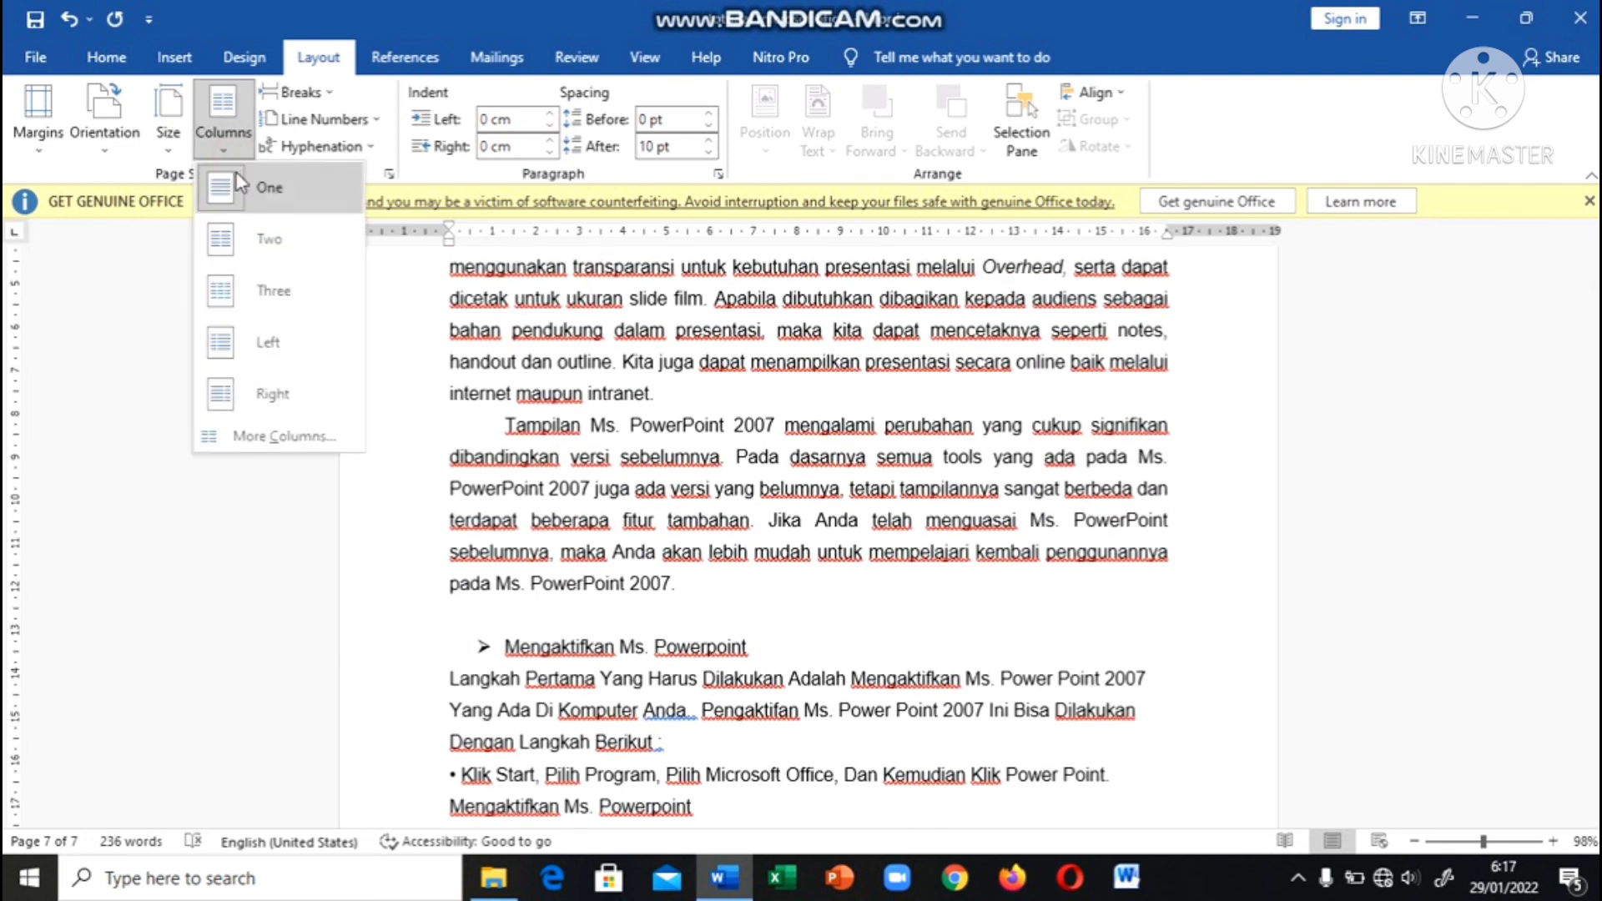
pyautogui.click(250, 250)
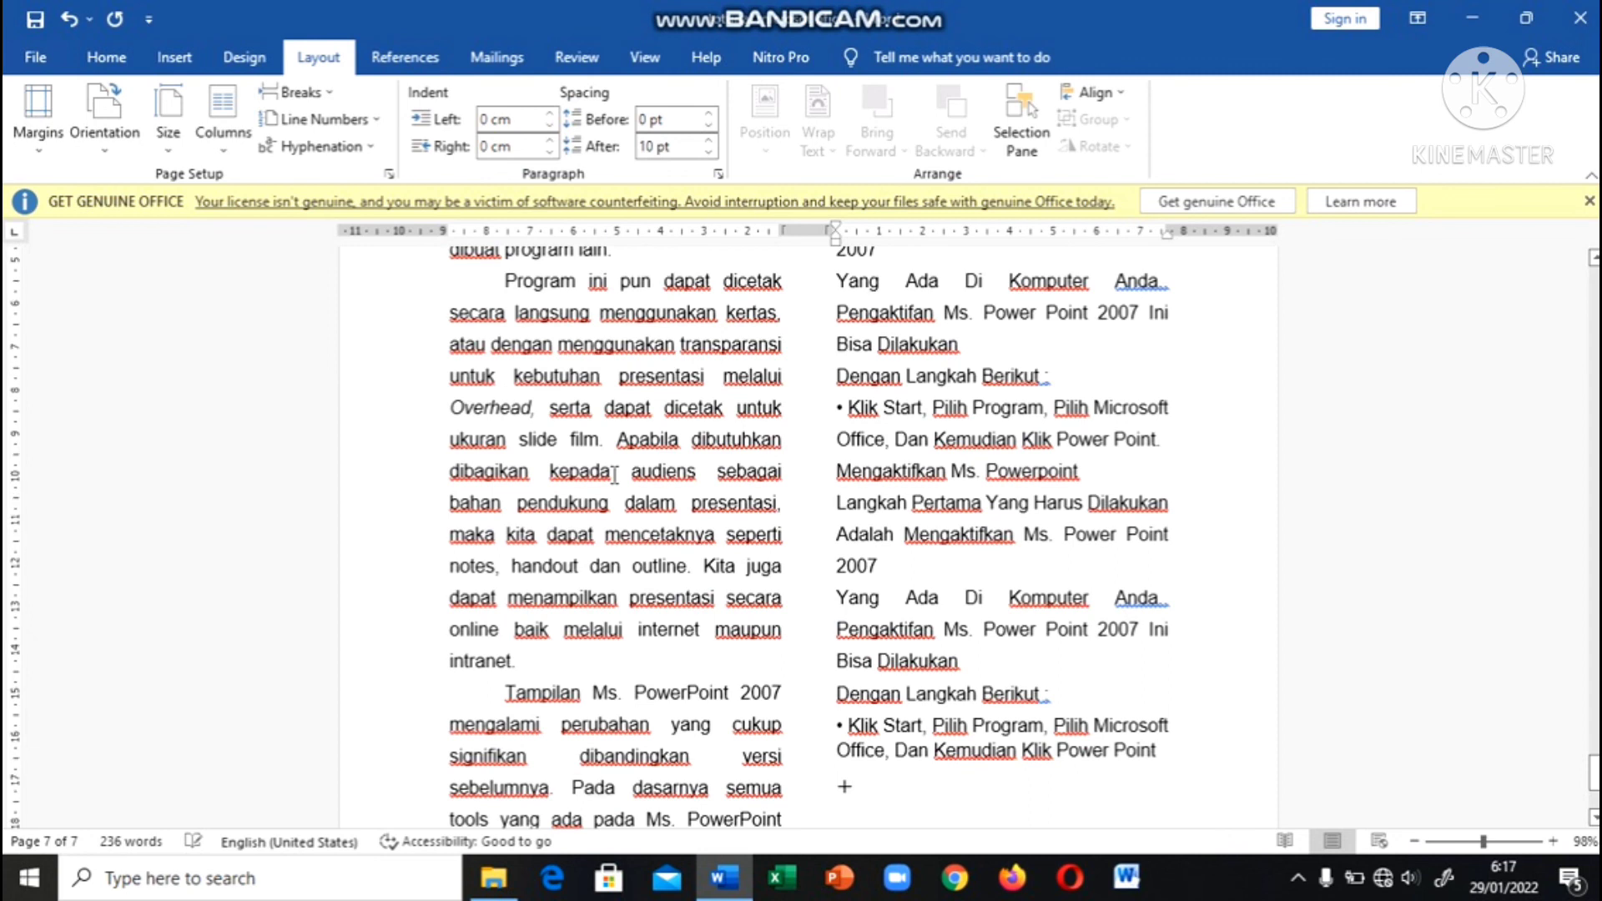
# Rearrange the document text in three columns and review the layout on page 7.
pyautogui.scroll(3, 615, 478)
pyautogui.scroll(2, 615, 478)
pyautogui.scroll(-5, 615, 480)
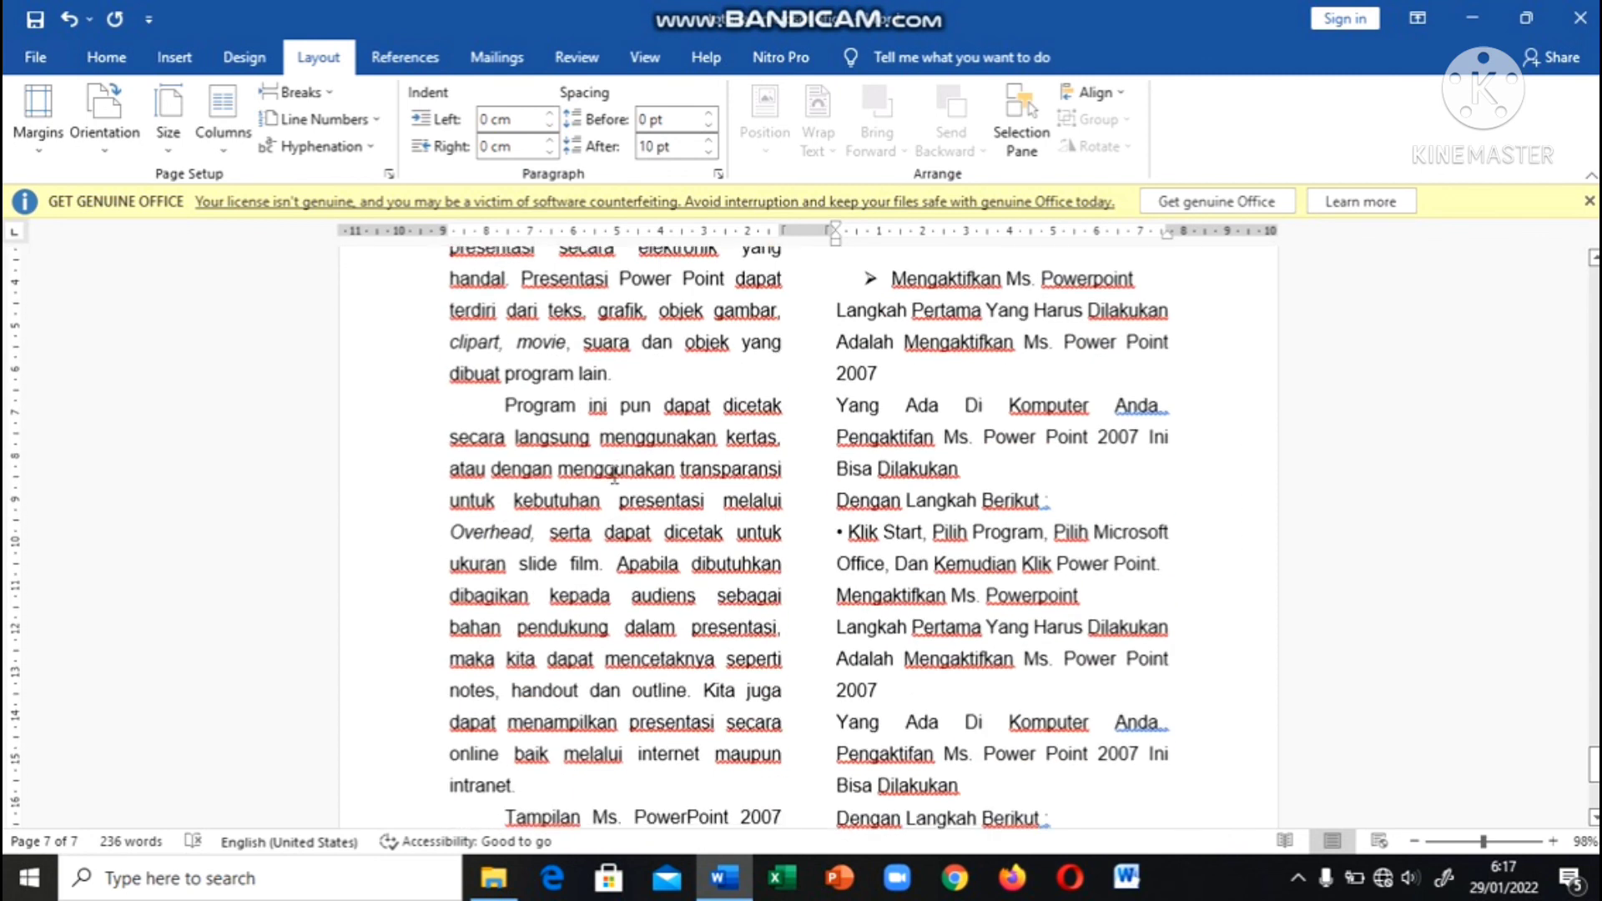
pyautogui.scroll(5, 615, 475)
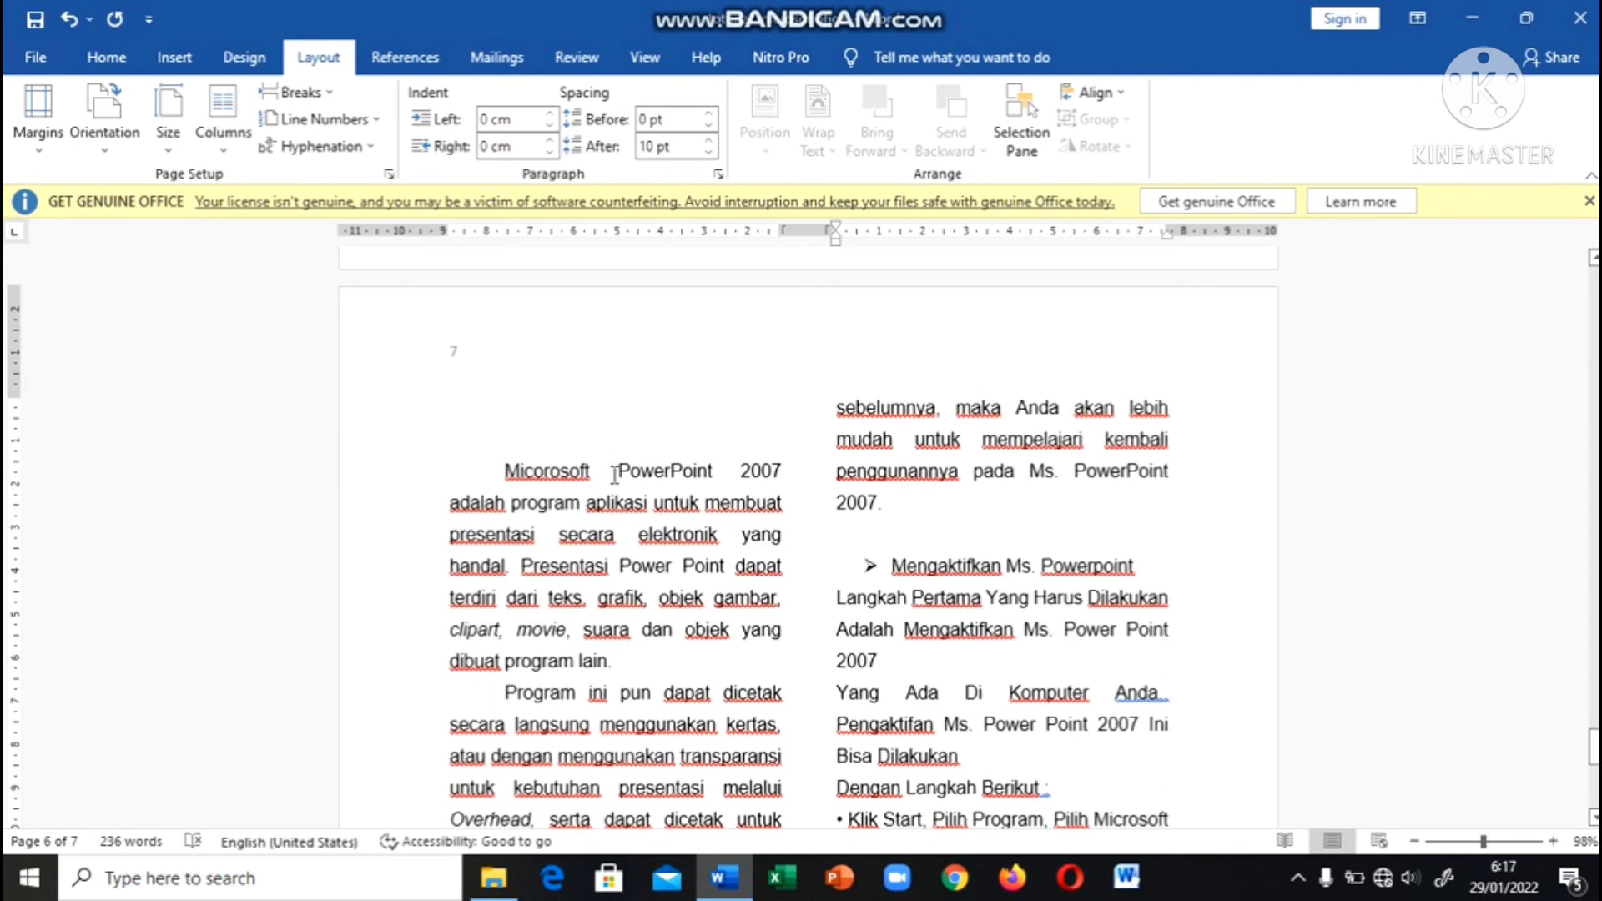
pyautogui.scroll(-5, 614, 477)
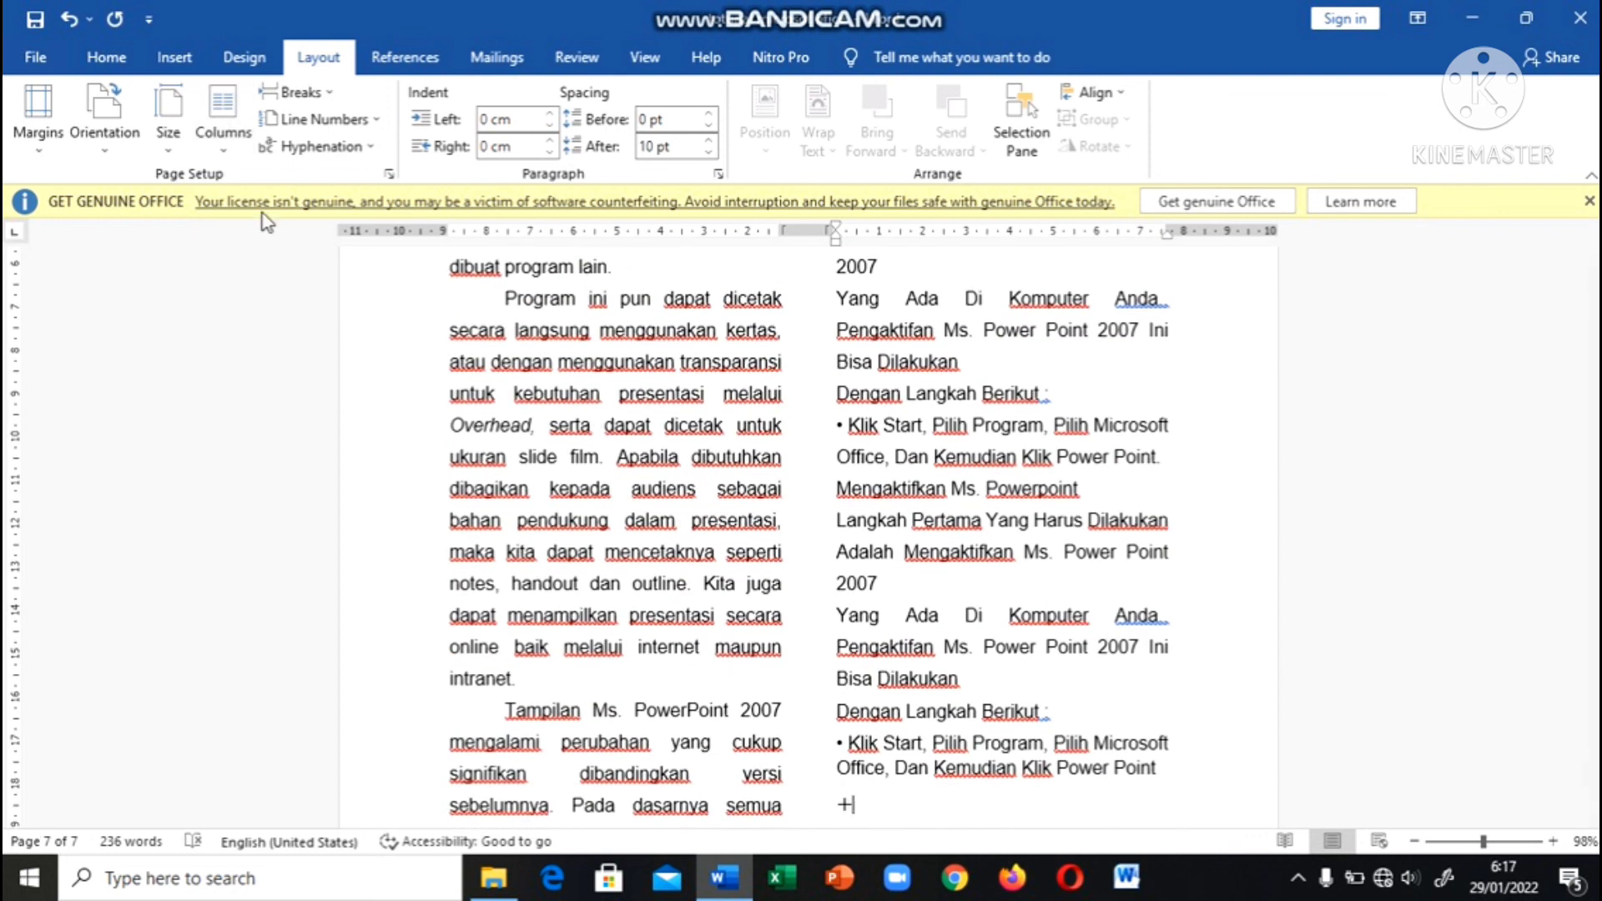
pyautogui.click(226, 153)
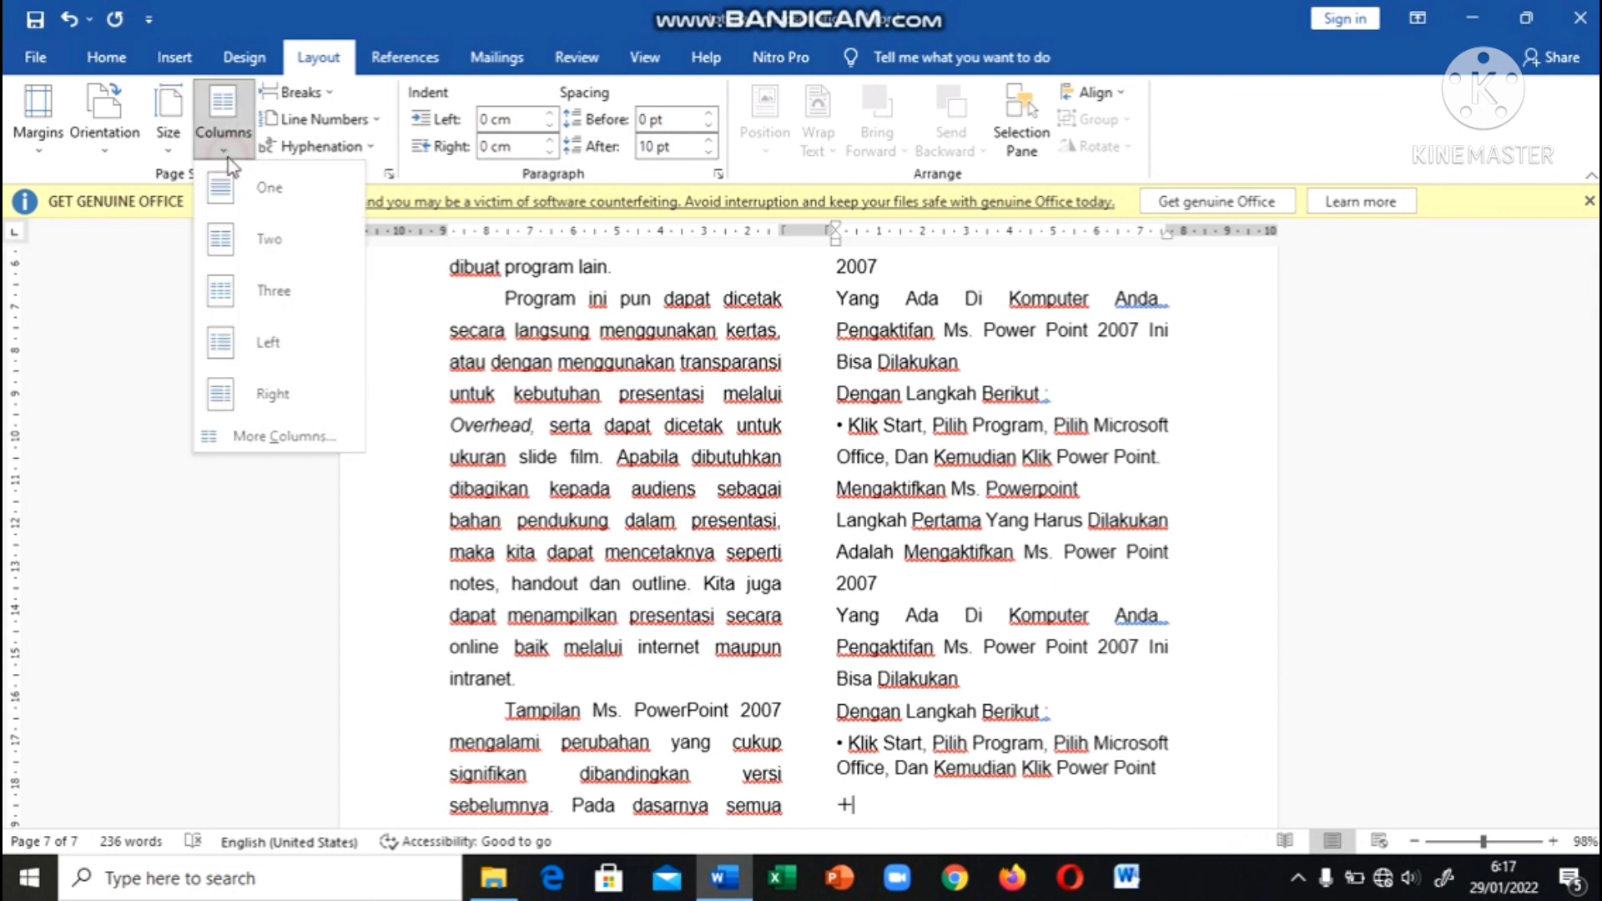
pyautogui.click(232, 293)
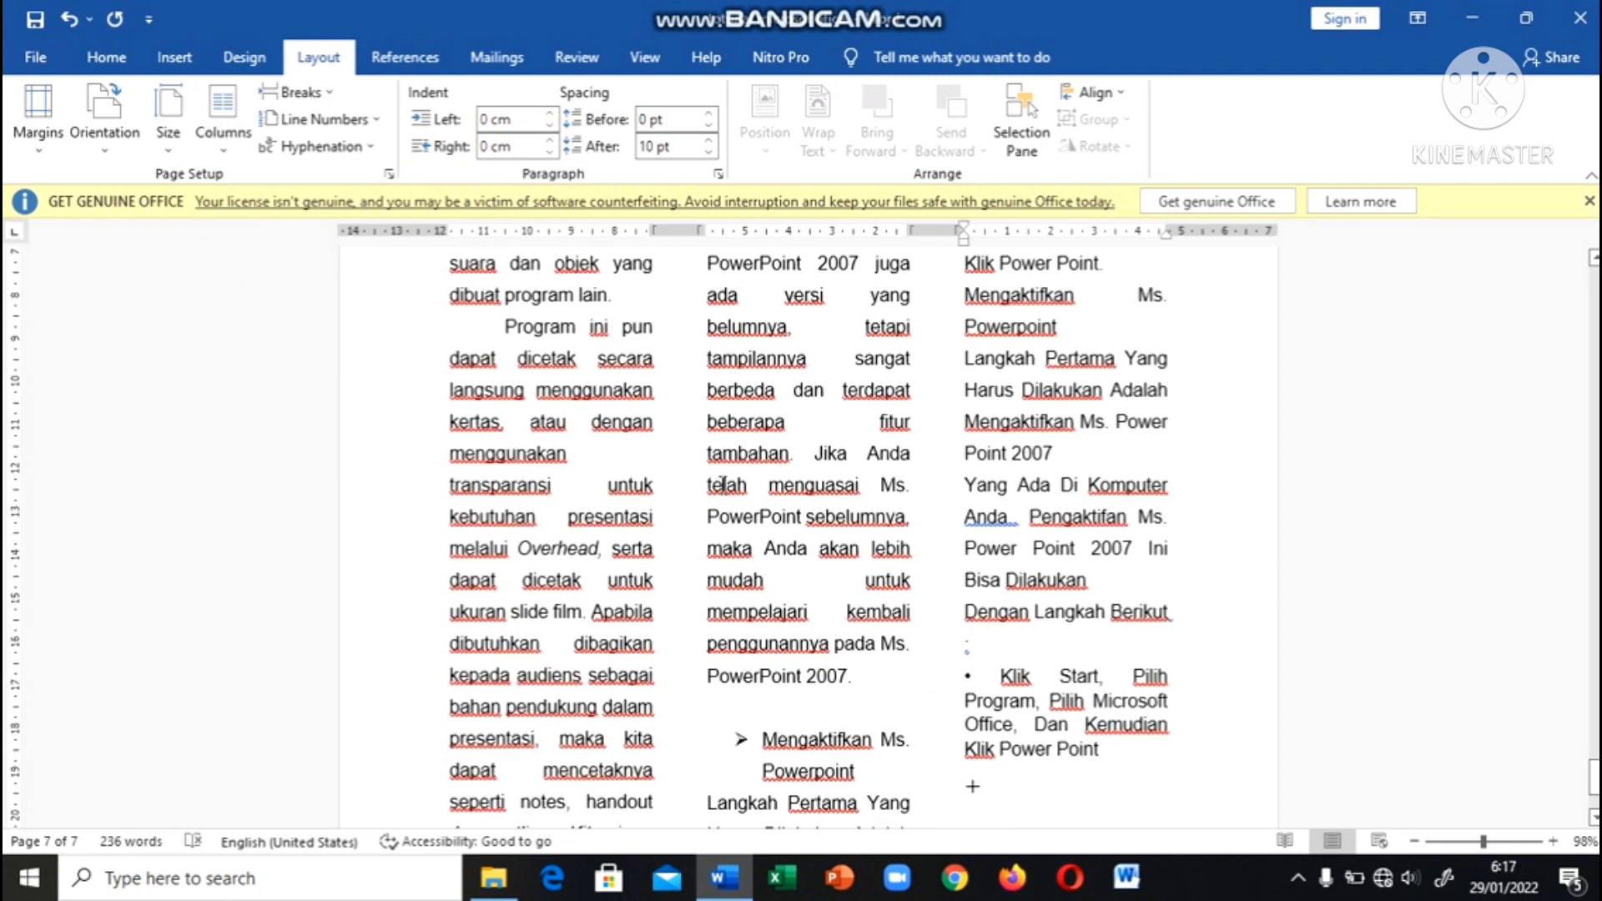
pyautogui.scroll(7, 721, 487)
pyautogui.scroll(-7, 721, 487)
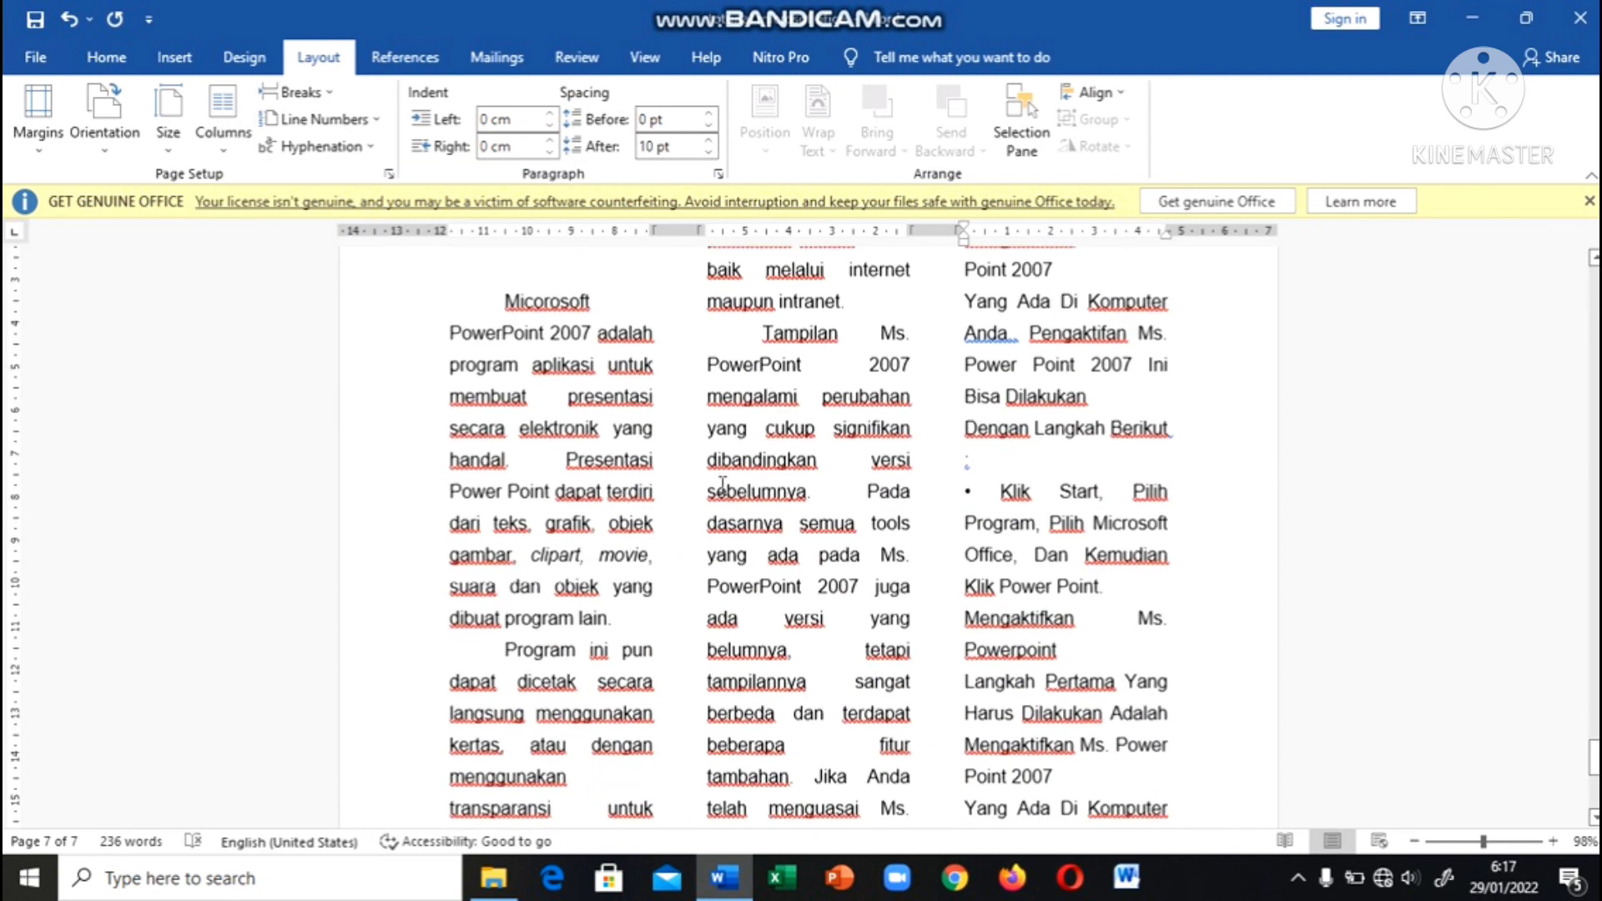
pyautogui.scroll(5, 722, 484)
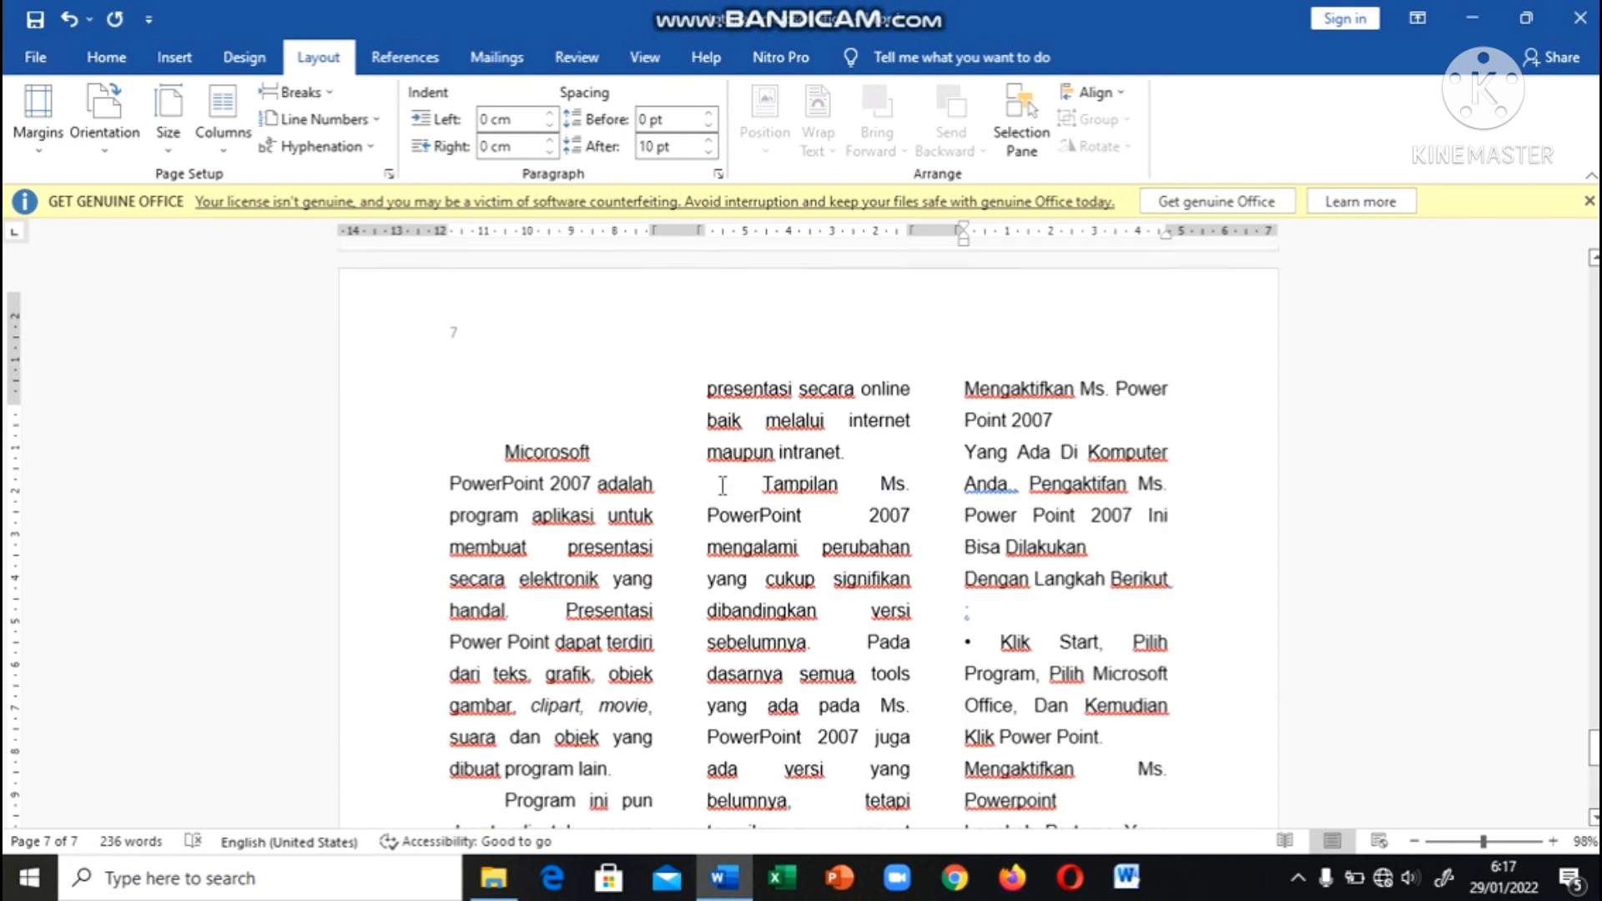
# Return the document text to a single column.
pyautogui.click(242, 157)
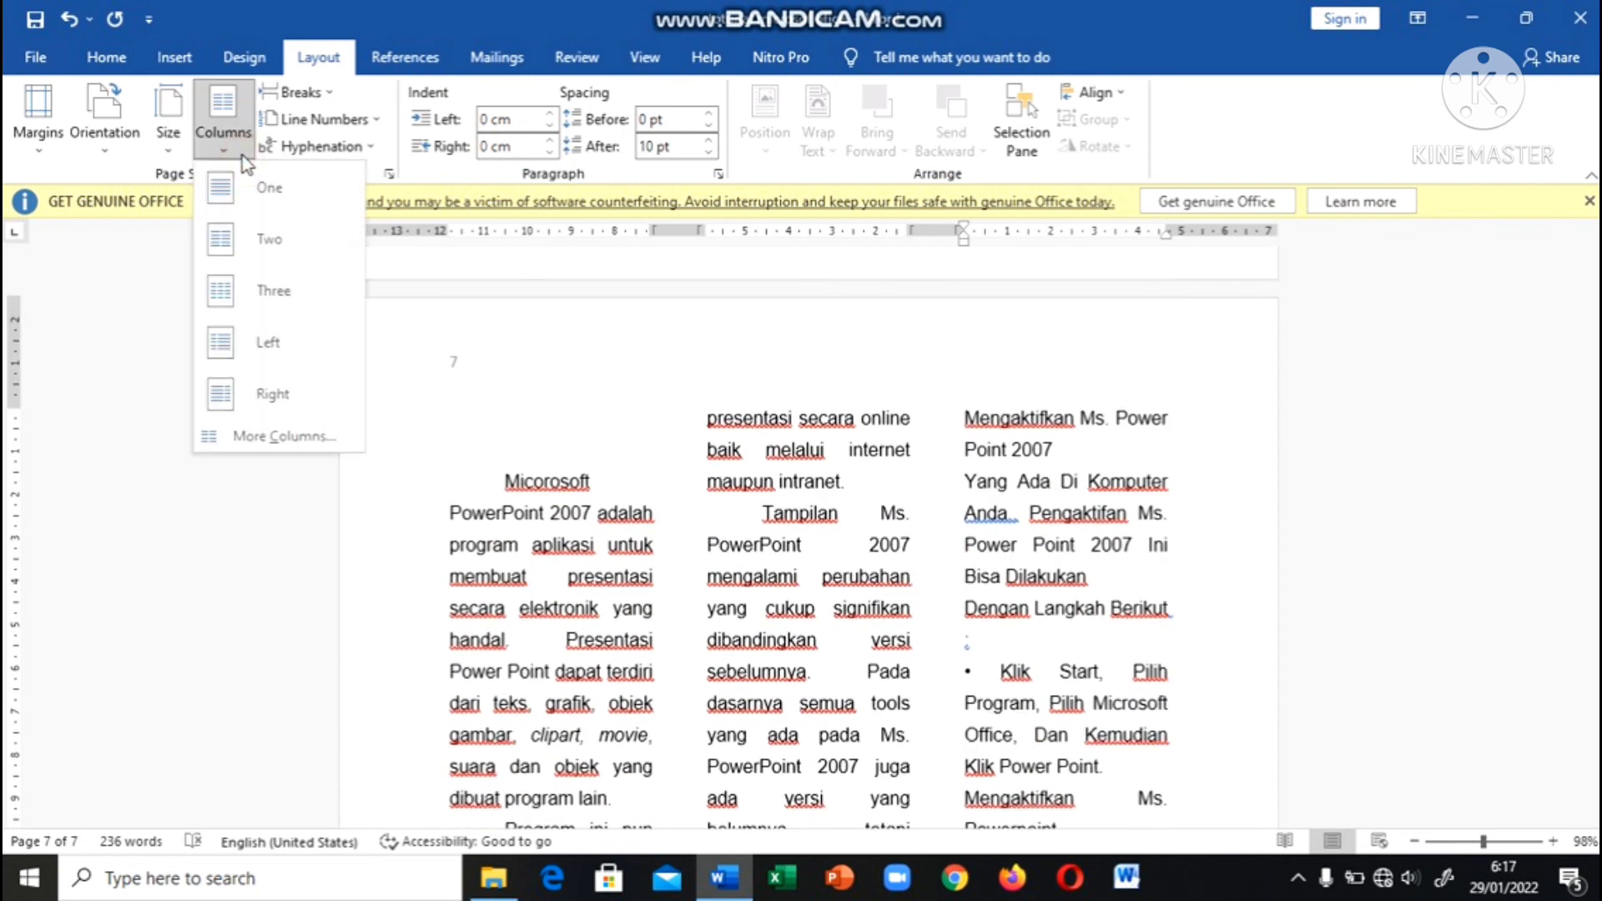
pyautogui.click(249, 185)
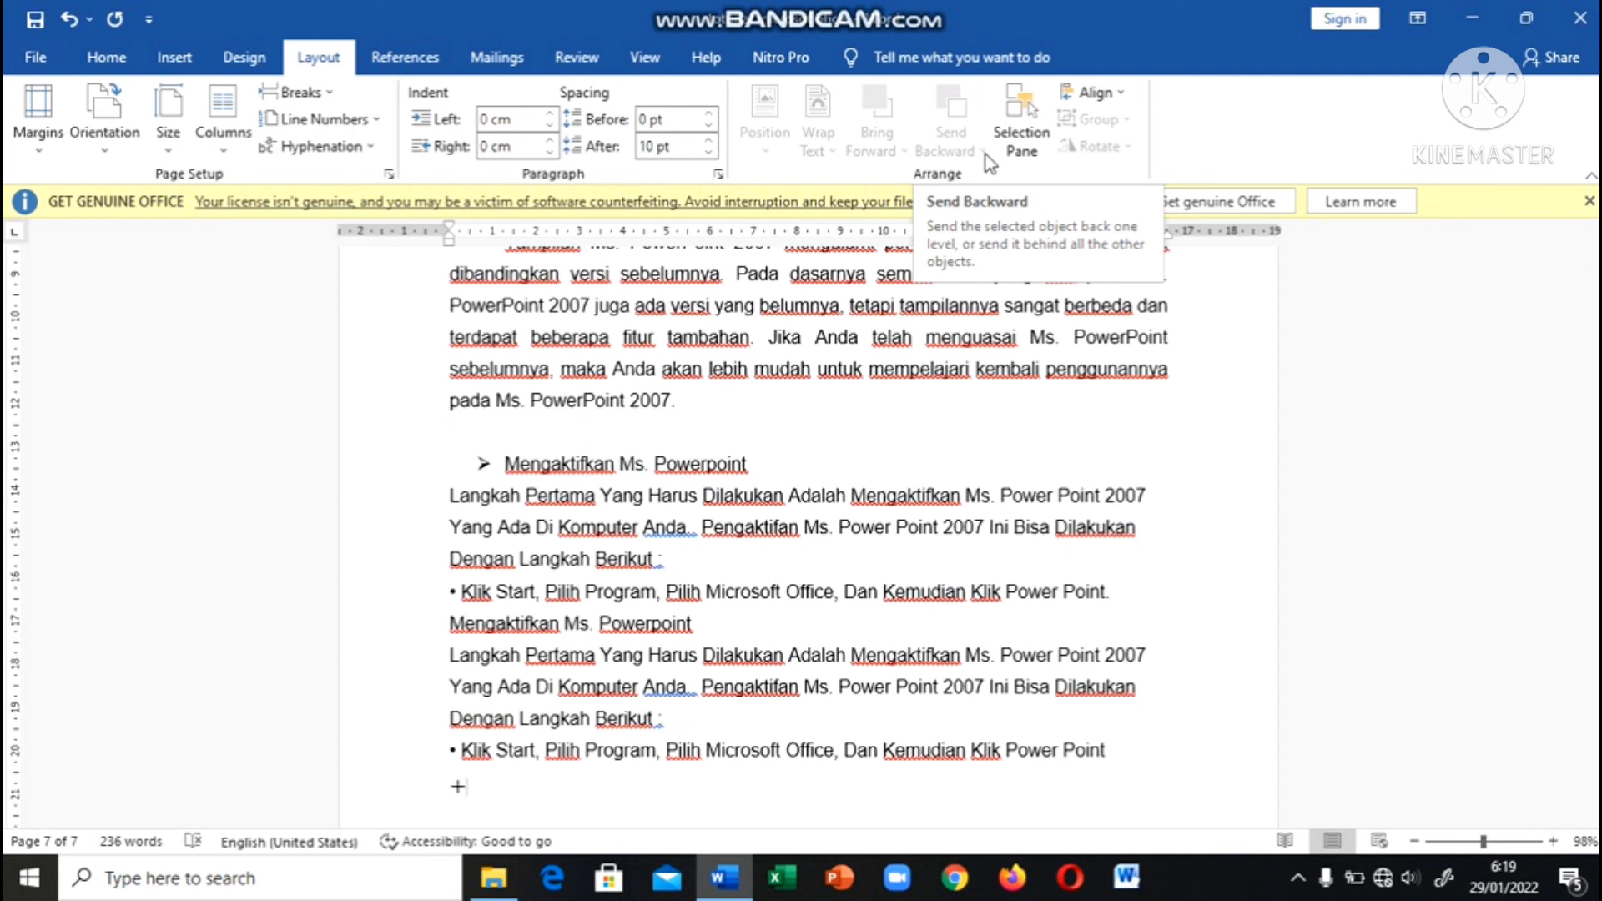
pyautogui.click(769, 336)
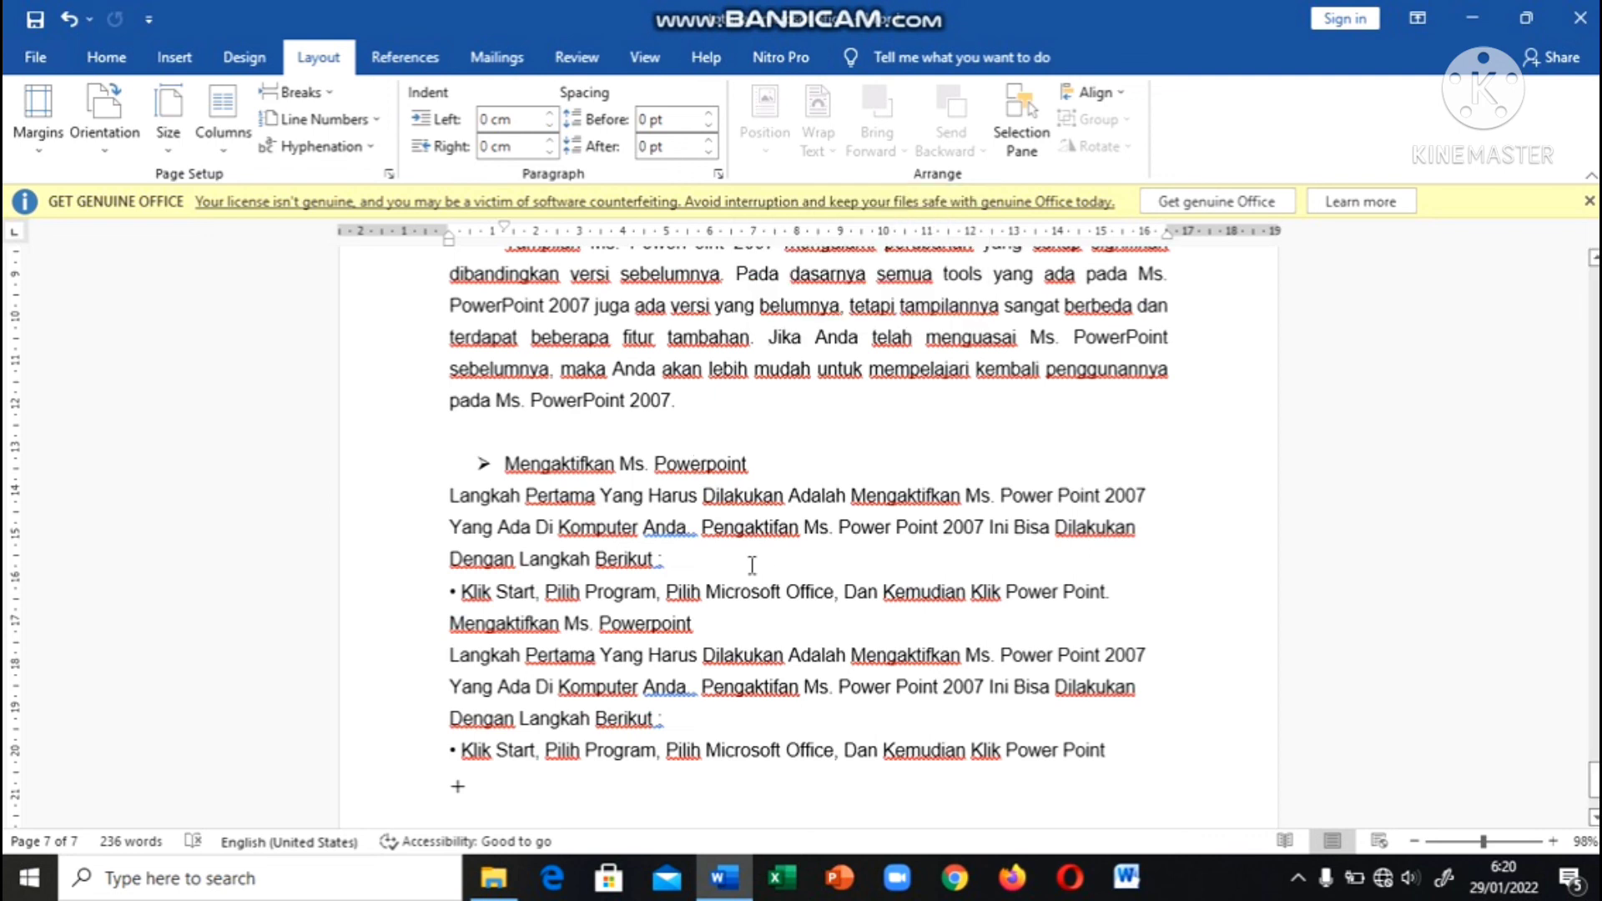
# Place the insertion point on the blank page 6 before the PowerPoint text.
pyautogui.scroll(-3, 752, 565)
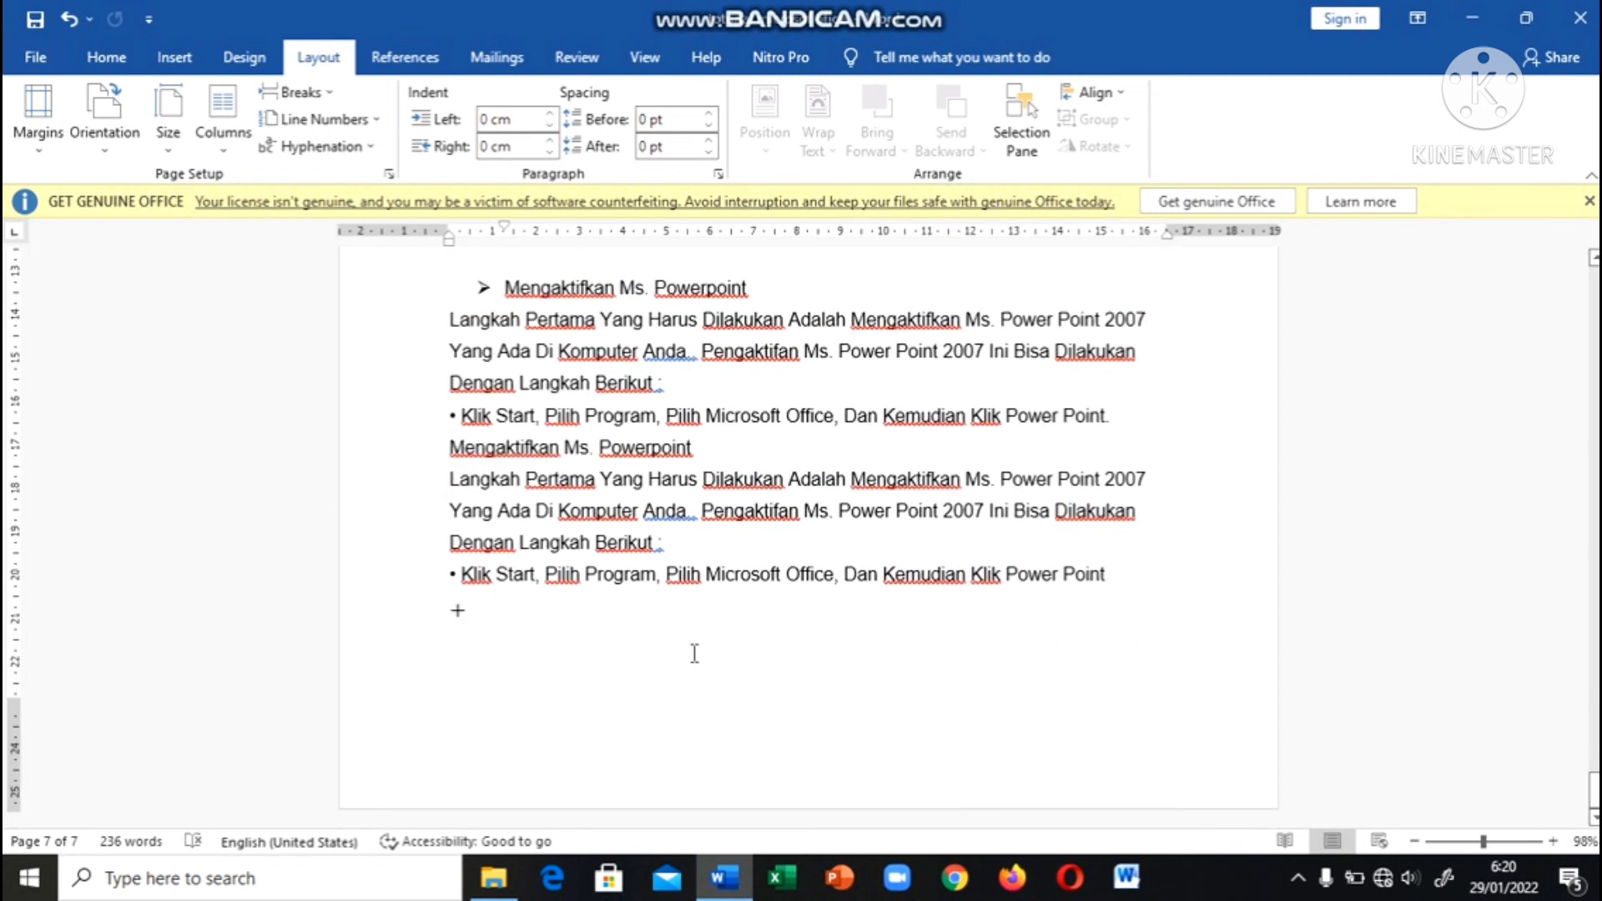
pyautogui.scroll(20, 694, 654)
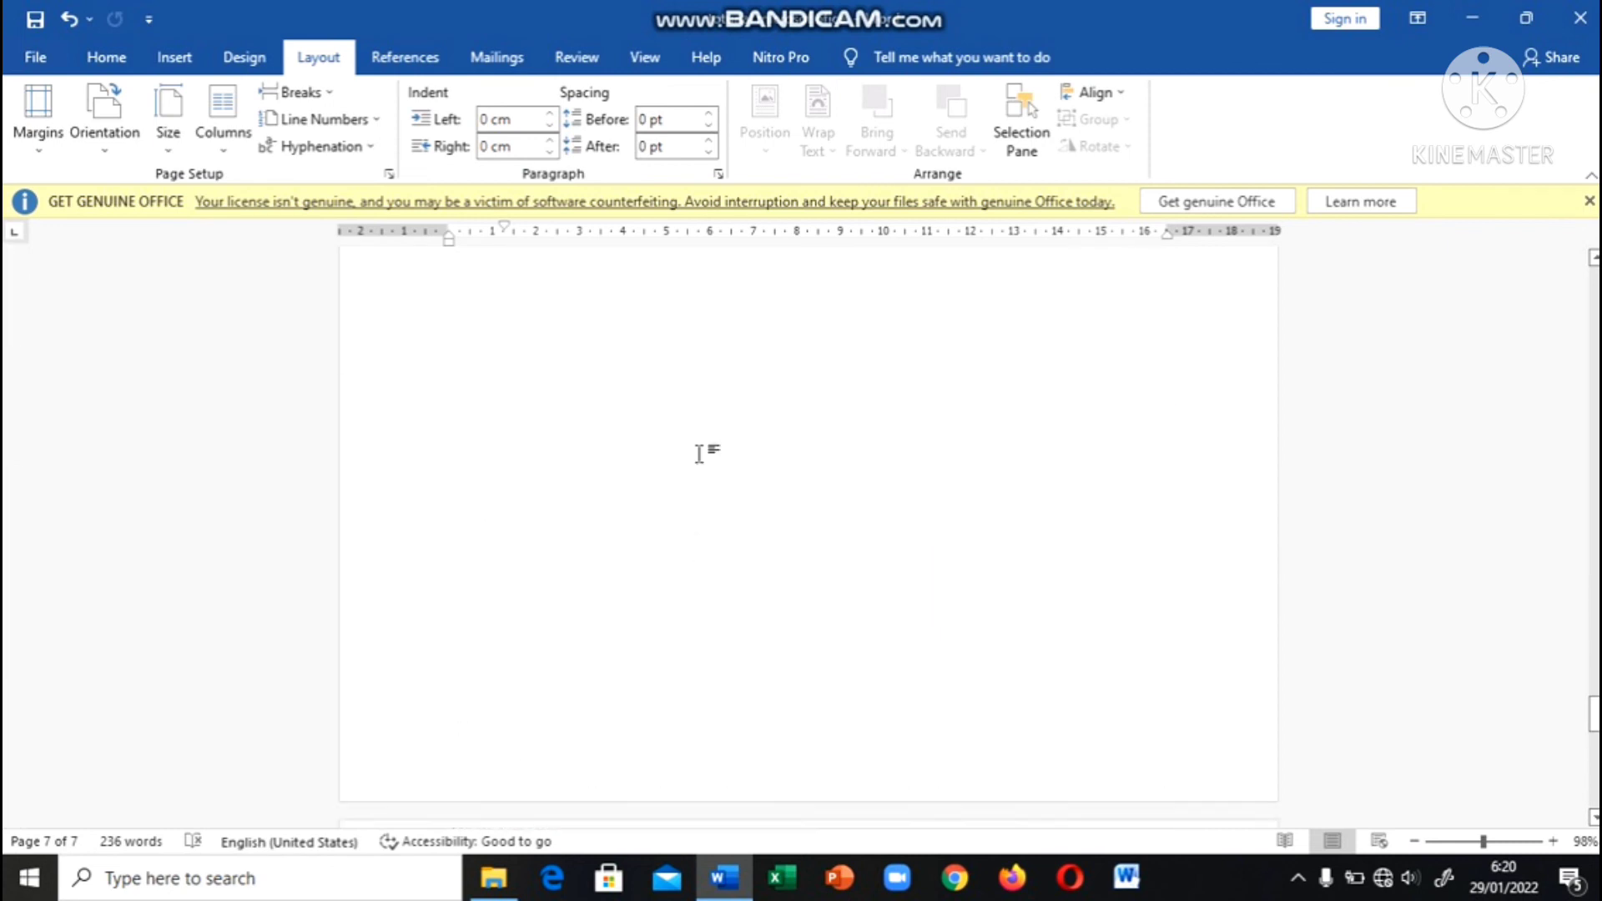
pyautogui.scroll(1, 700, 453)
pyautogui.click(699, 453)
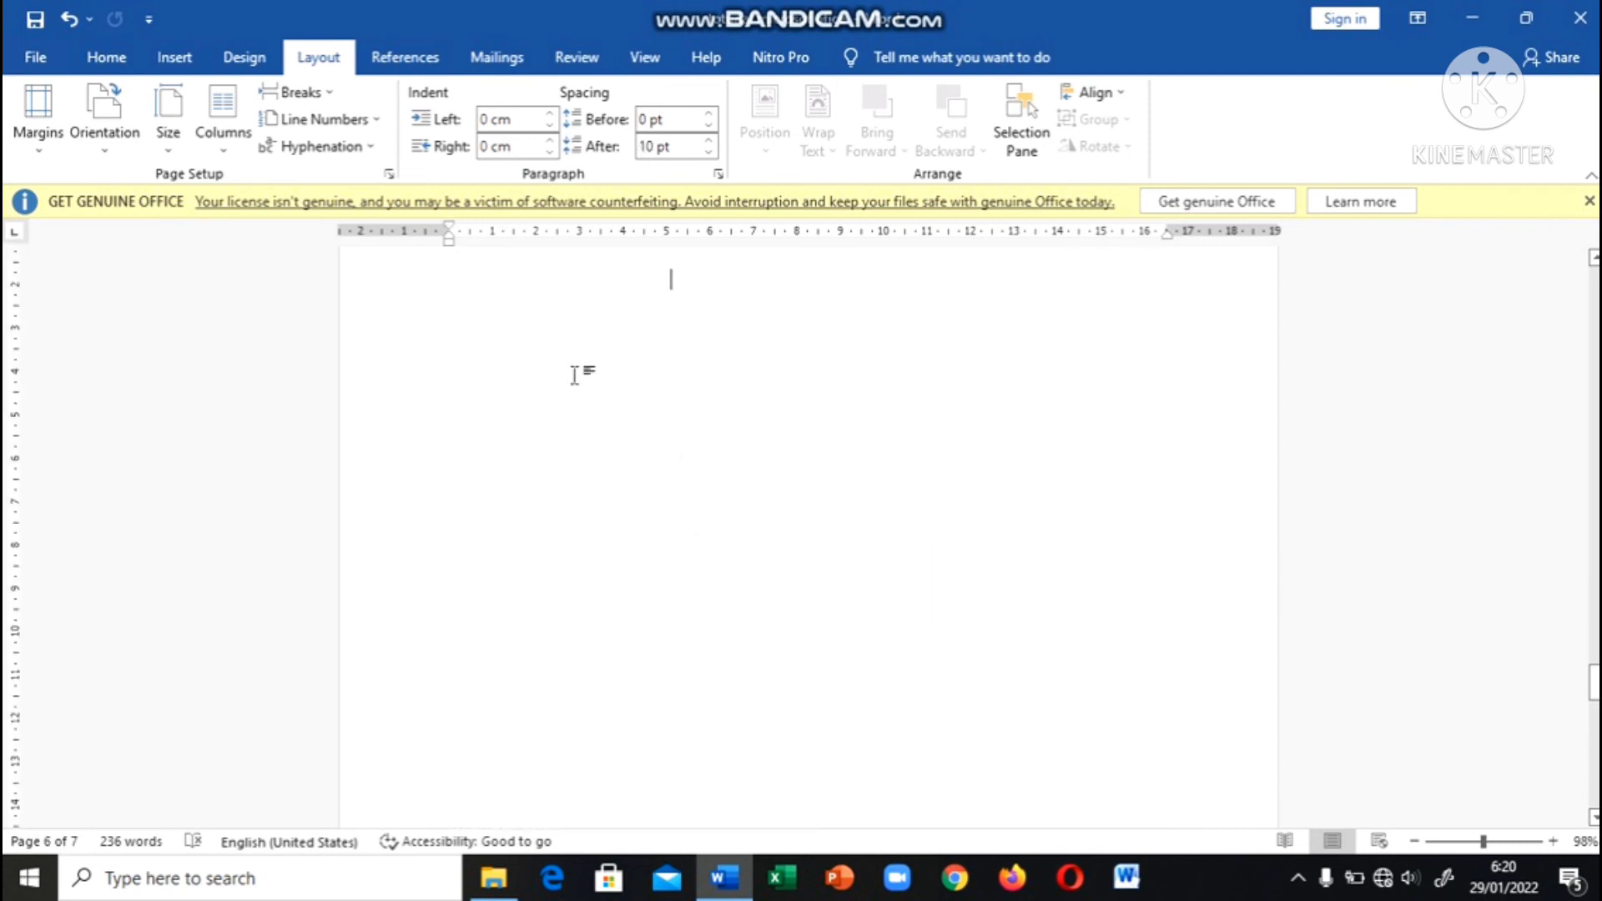
# Try to insert a picture from an online source.
pyautogui.click(169, 60)
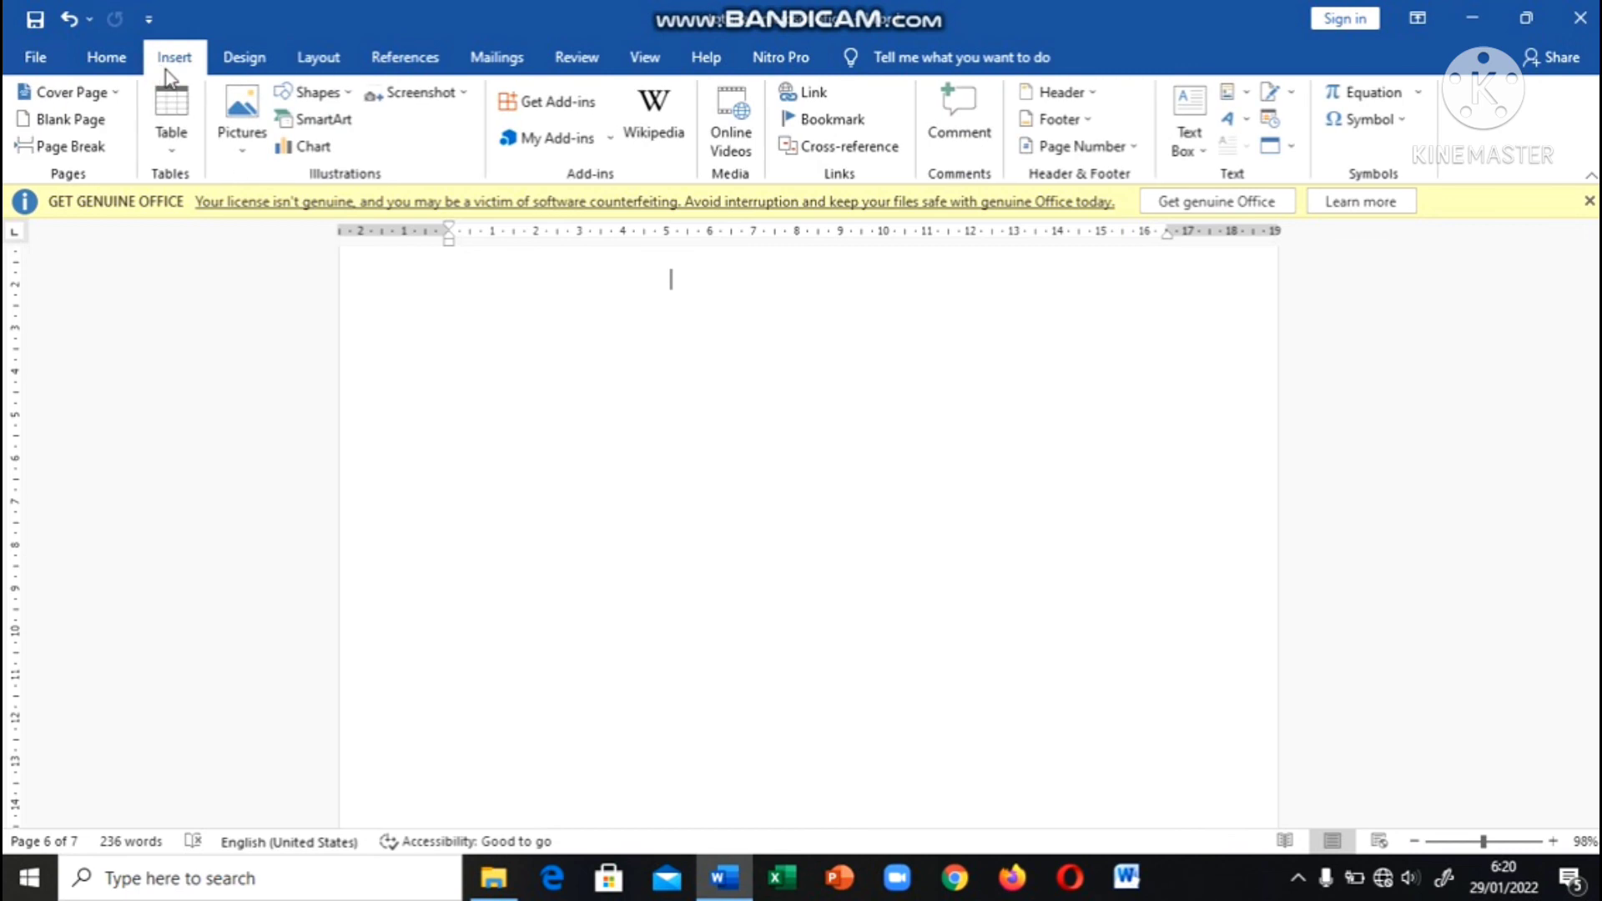
pyautogui.click(242, 154)
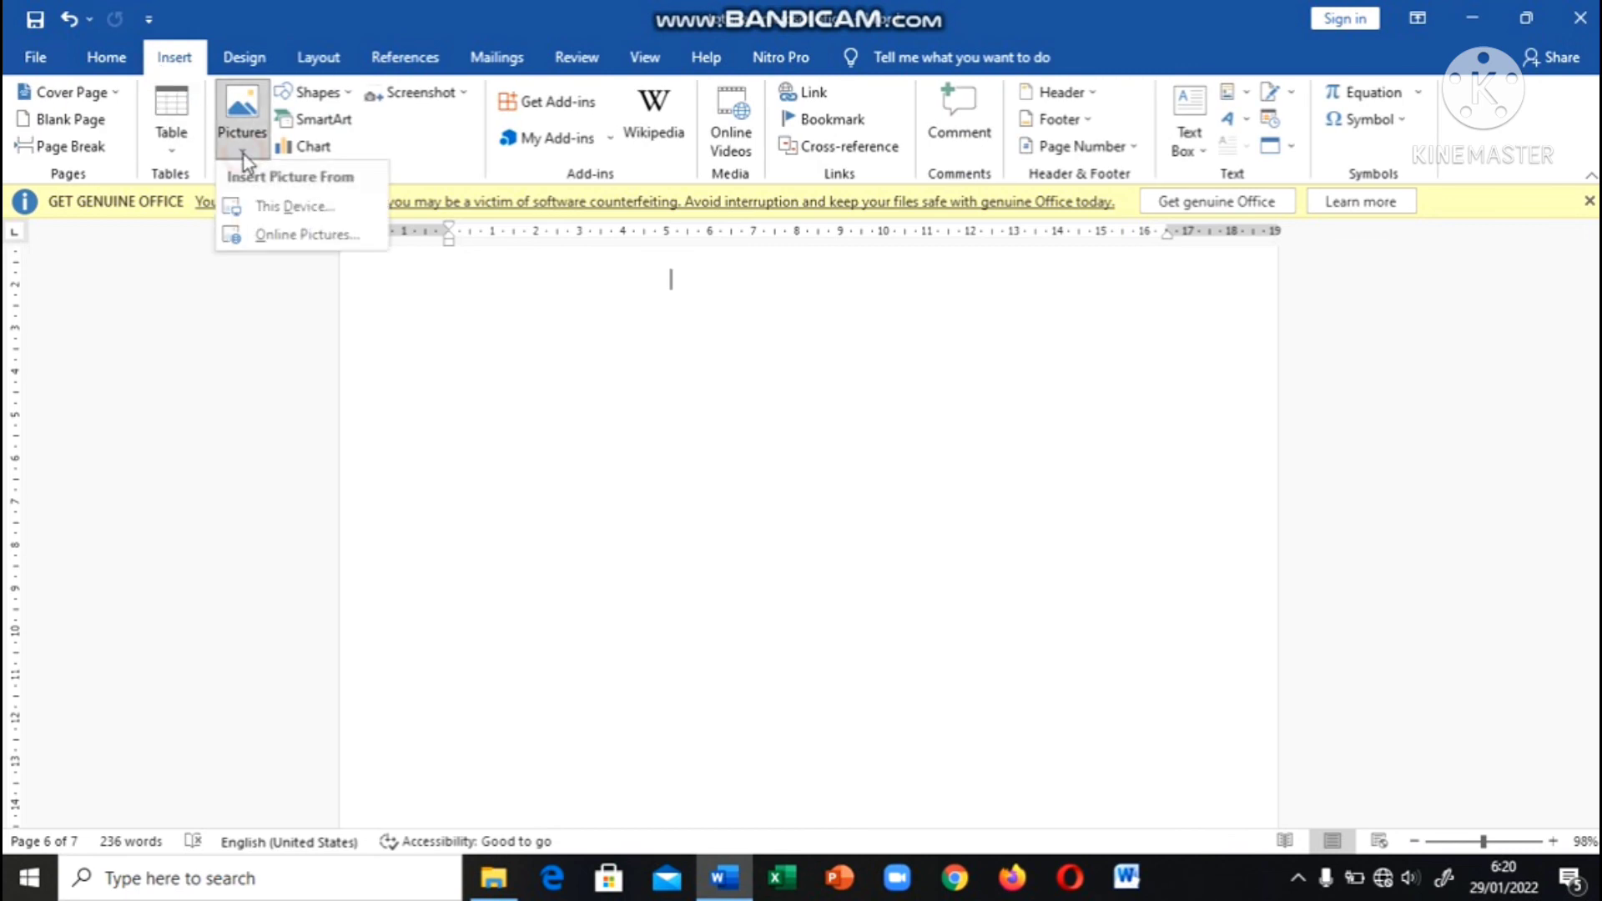
pyautogui.click(275, 236)
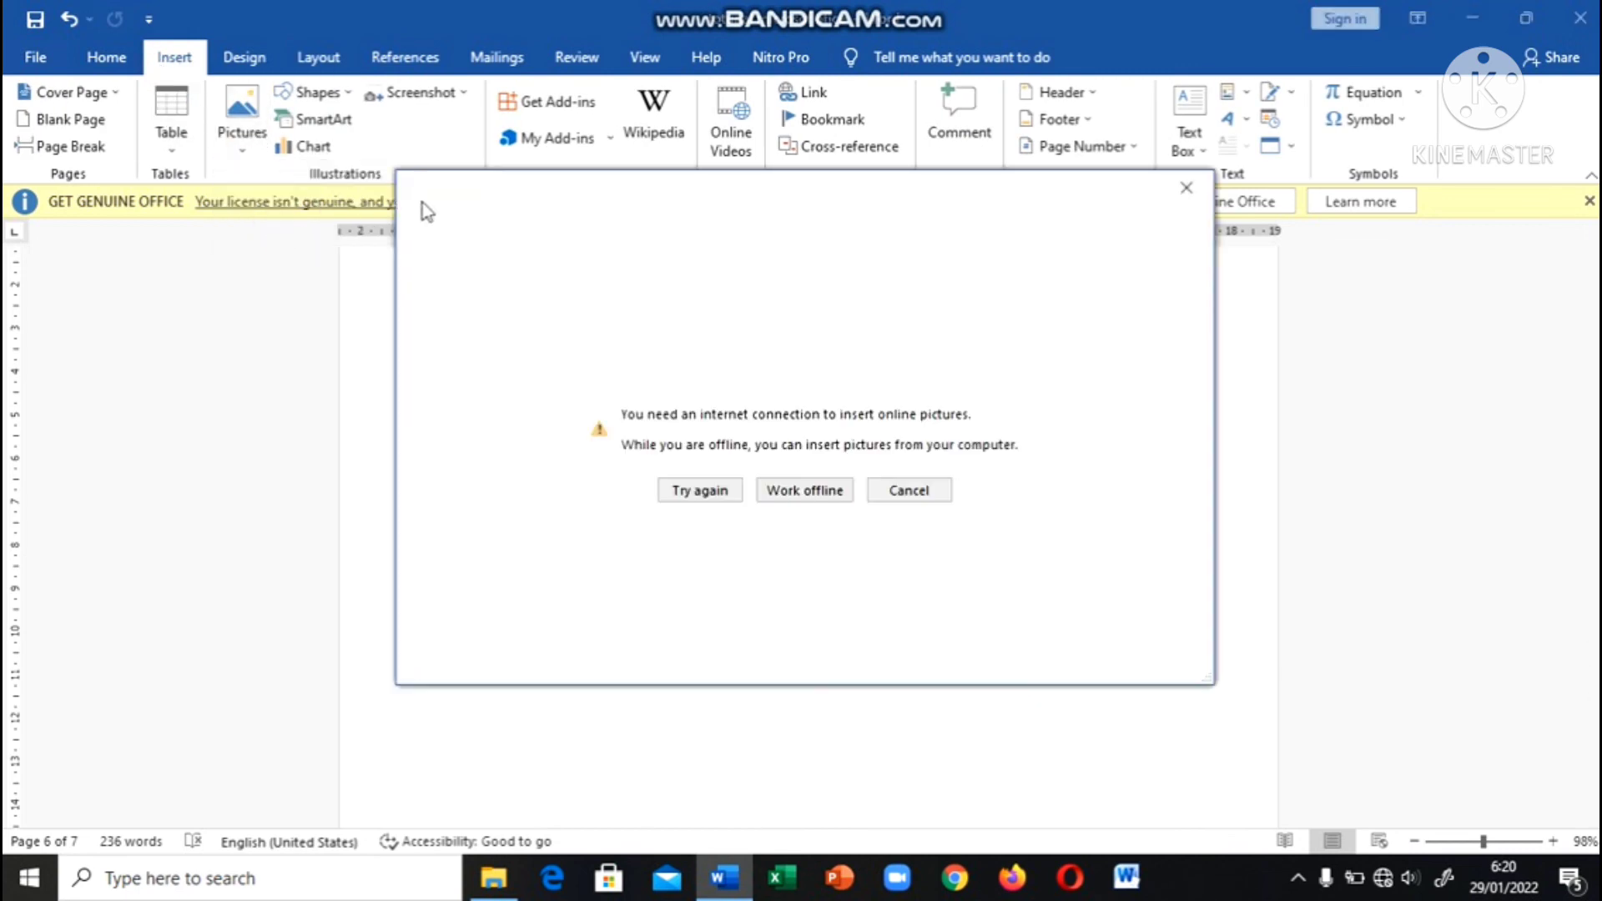
pyautogui.click(1185, 188)
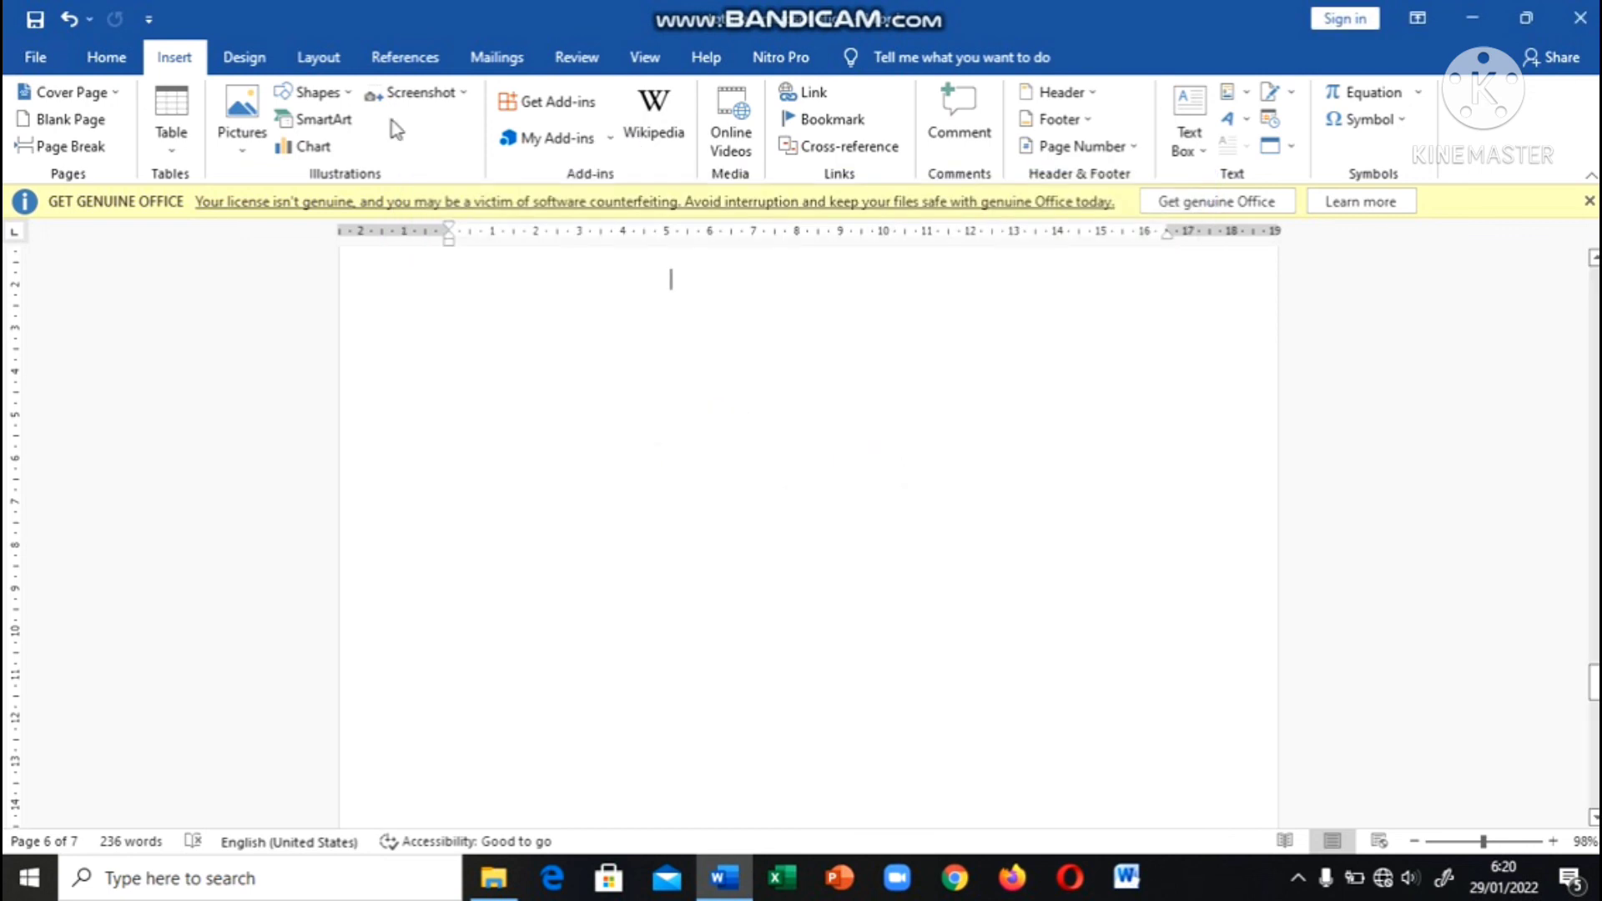
# Insert the picture "WhatsApp Image 2021-08-10 at 15.52.06 (1)" from the Downloads folder on this device.
pyautogui.click(252, 142)
pyautogui.click(258, 203)
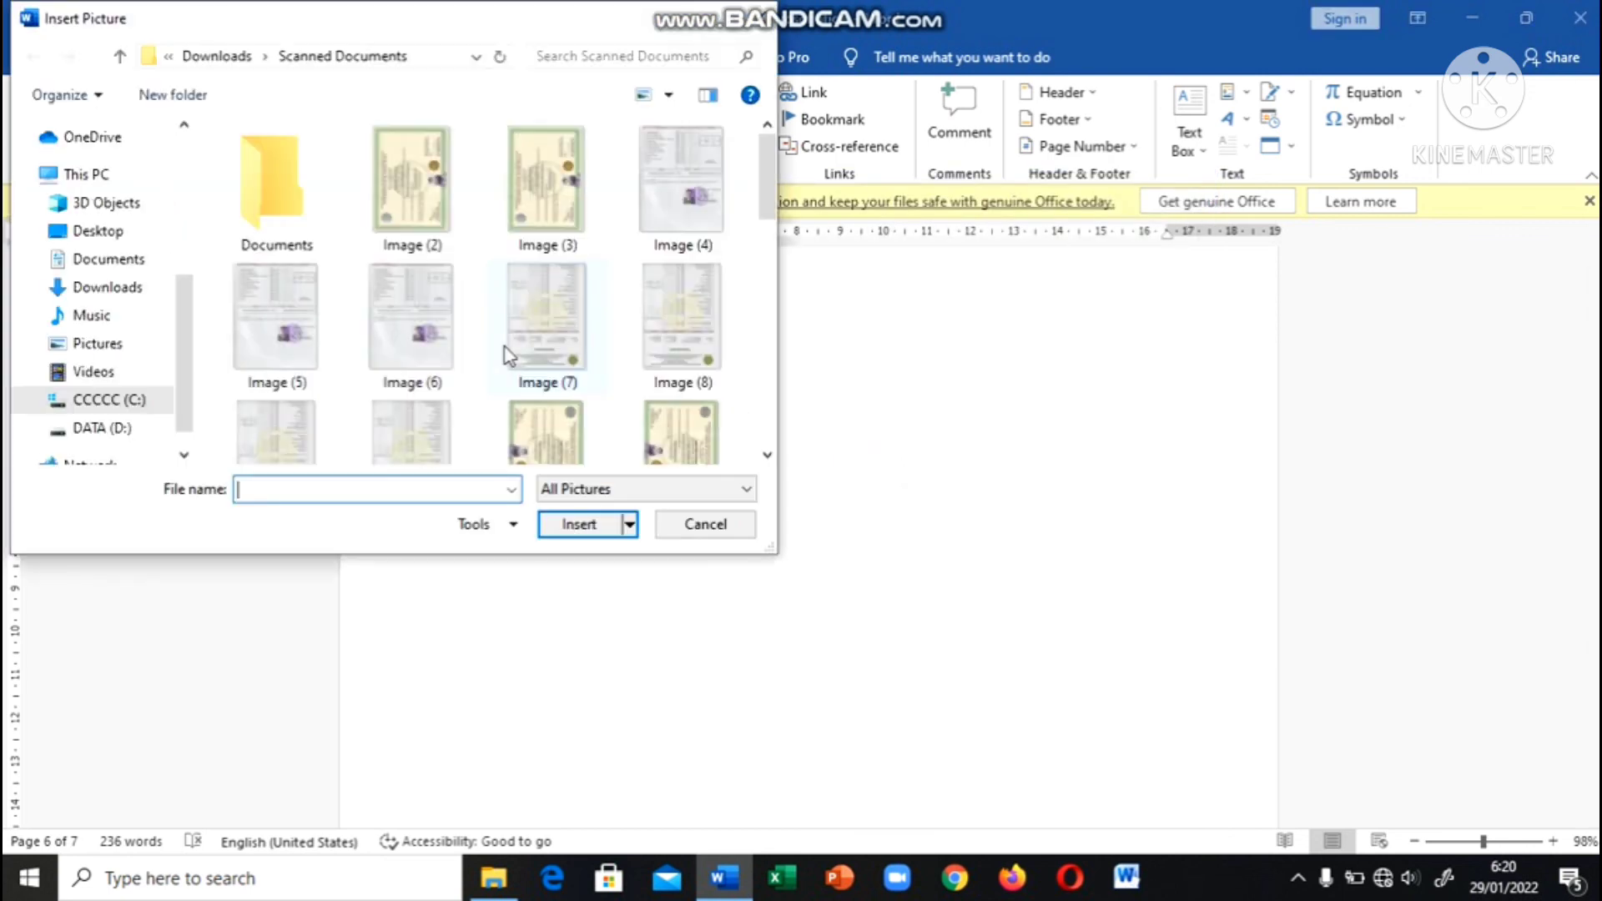
pyautogui.click(100, 294)
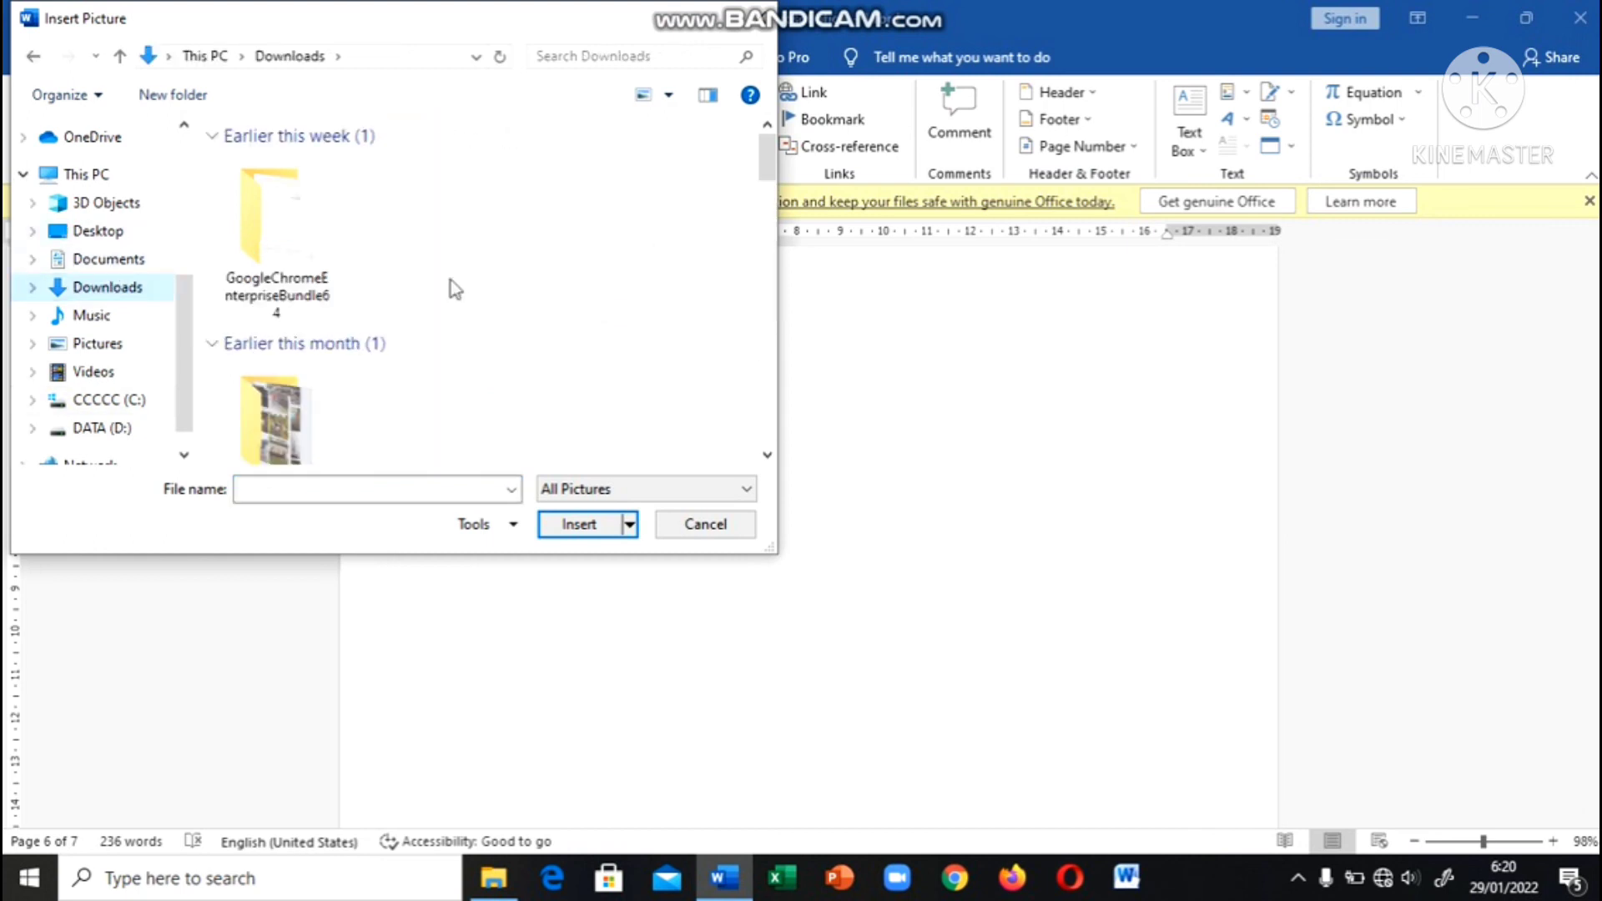
pyautogui.scroll(-5, 450, 283)
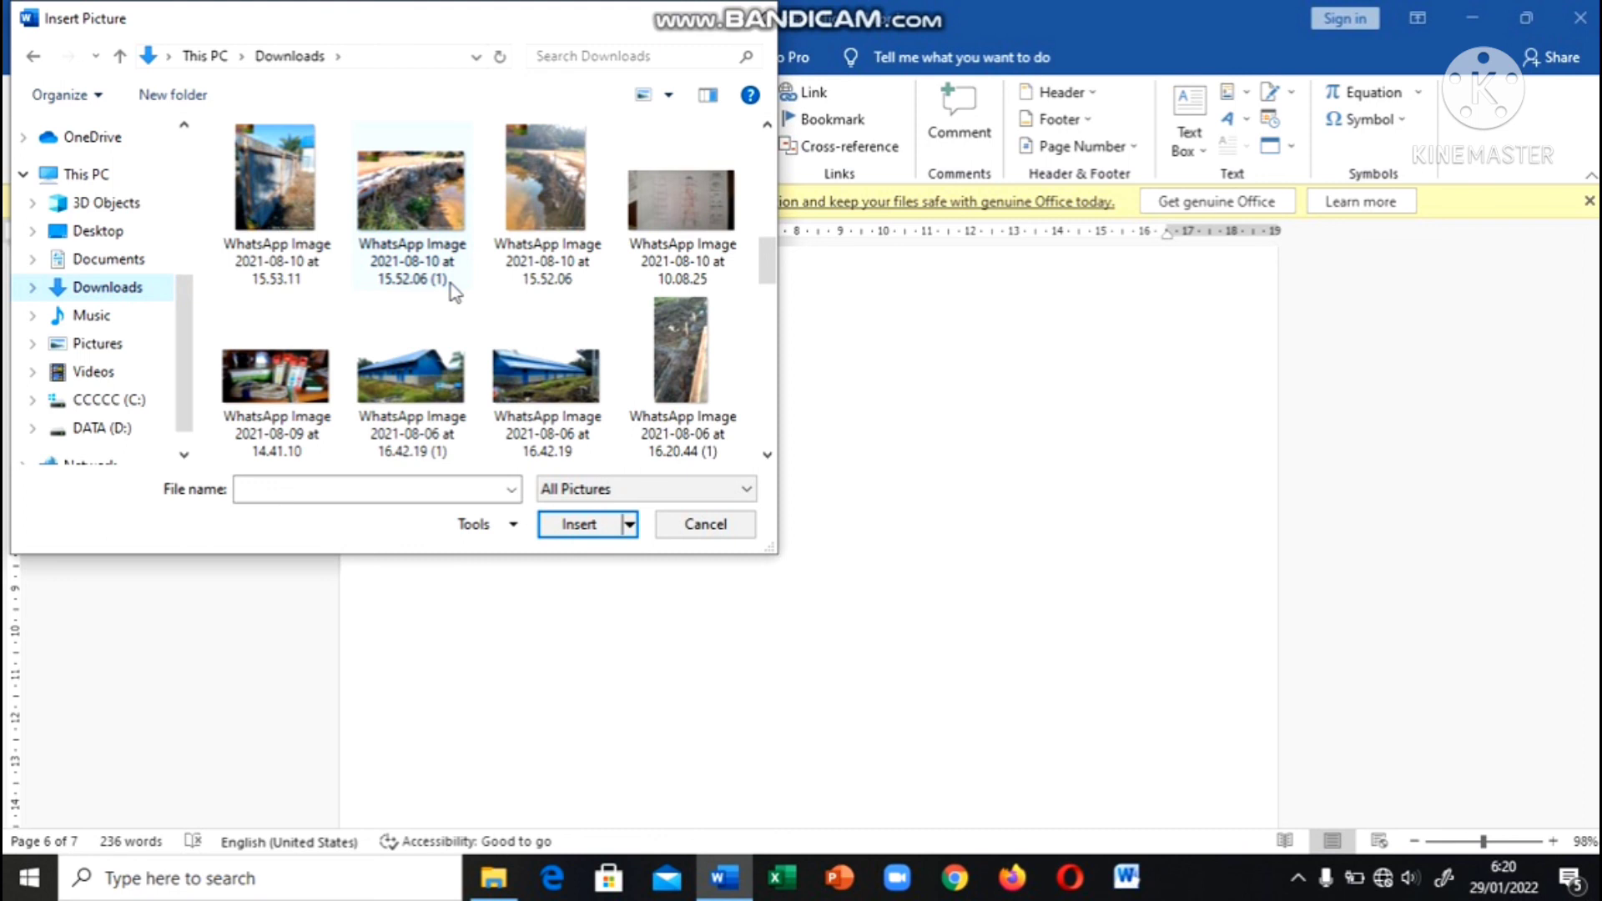
pyautogui.click(423, 220)
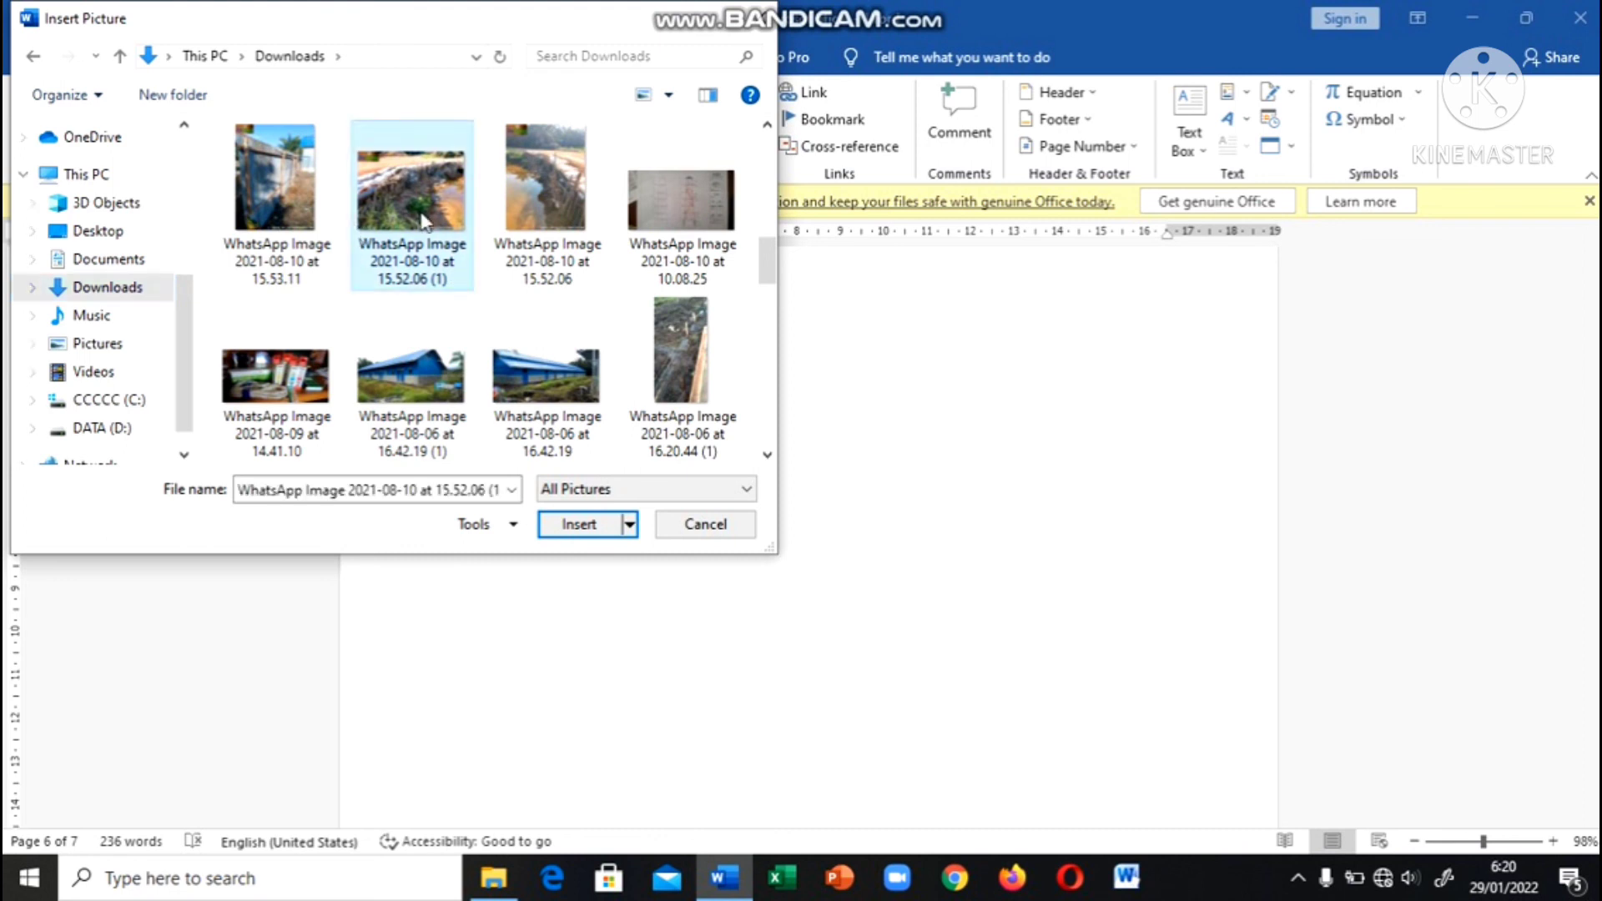
pyautogui.click(593, 526)
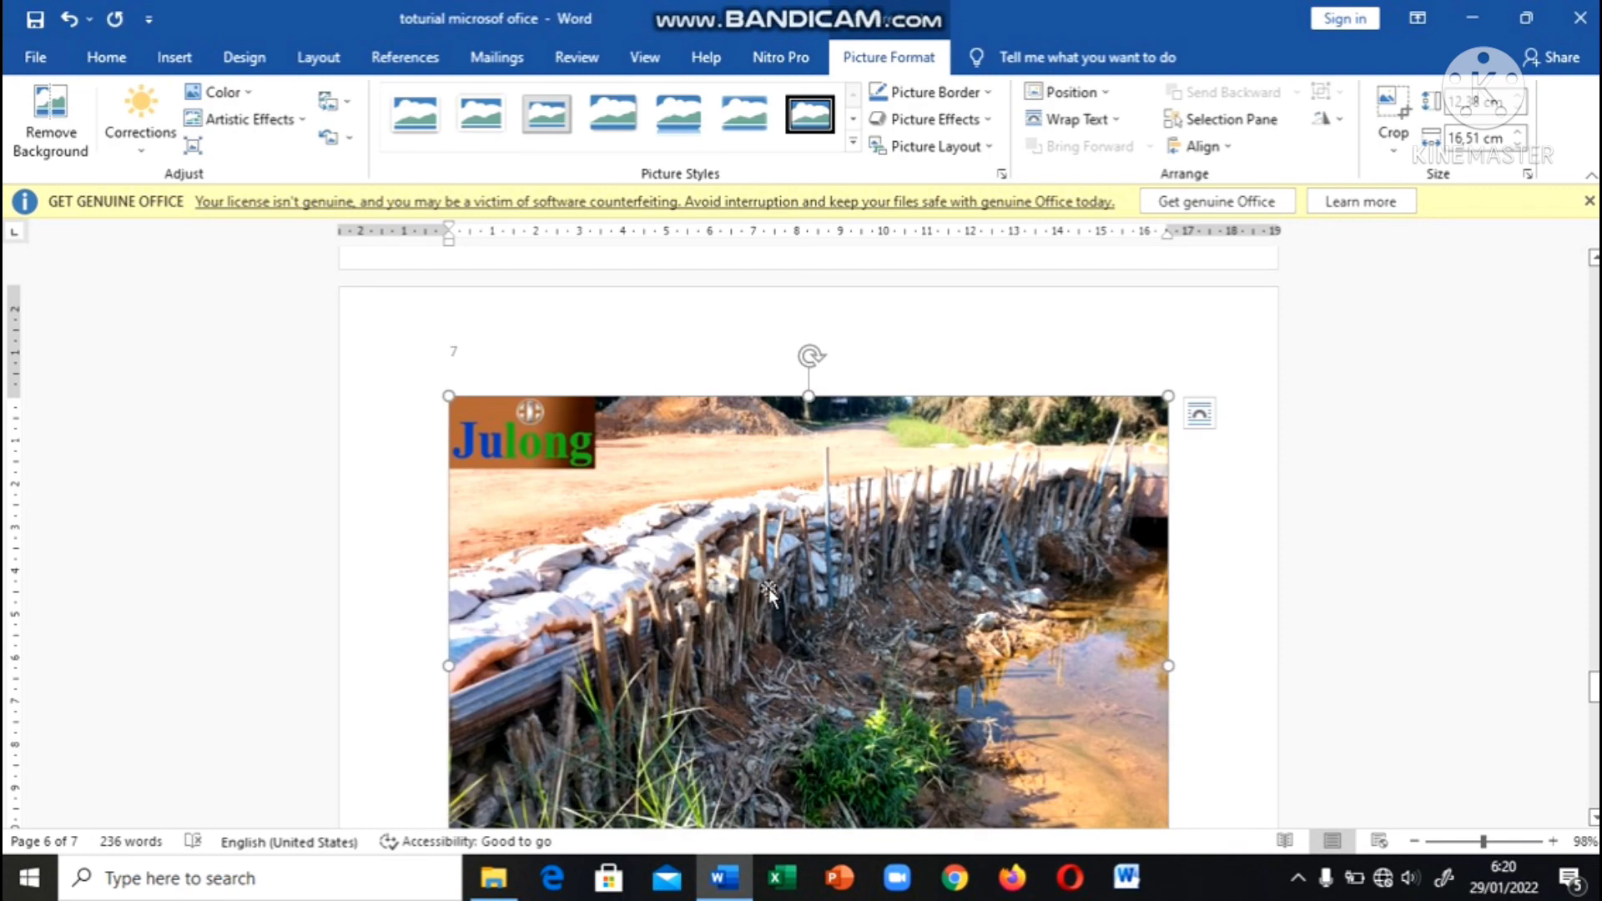
# Shrink the inserted picture proportionally to about 11 cm wide.
pyautogui.scroll(-3, 785, 575)
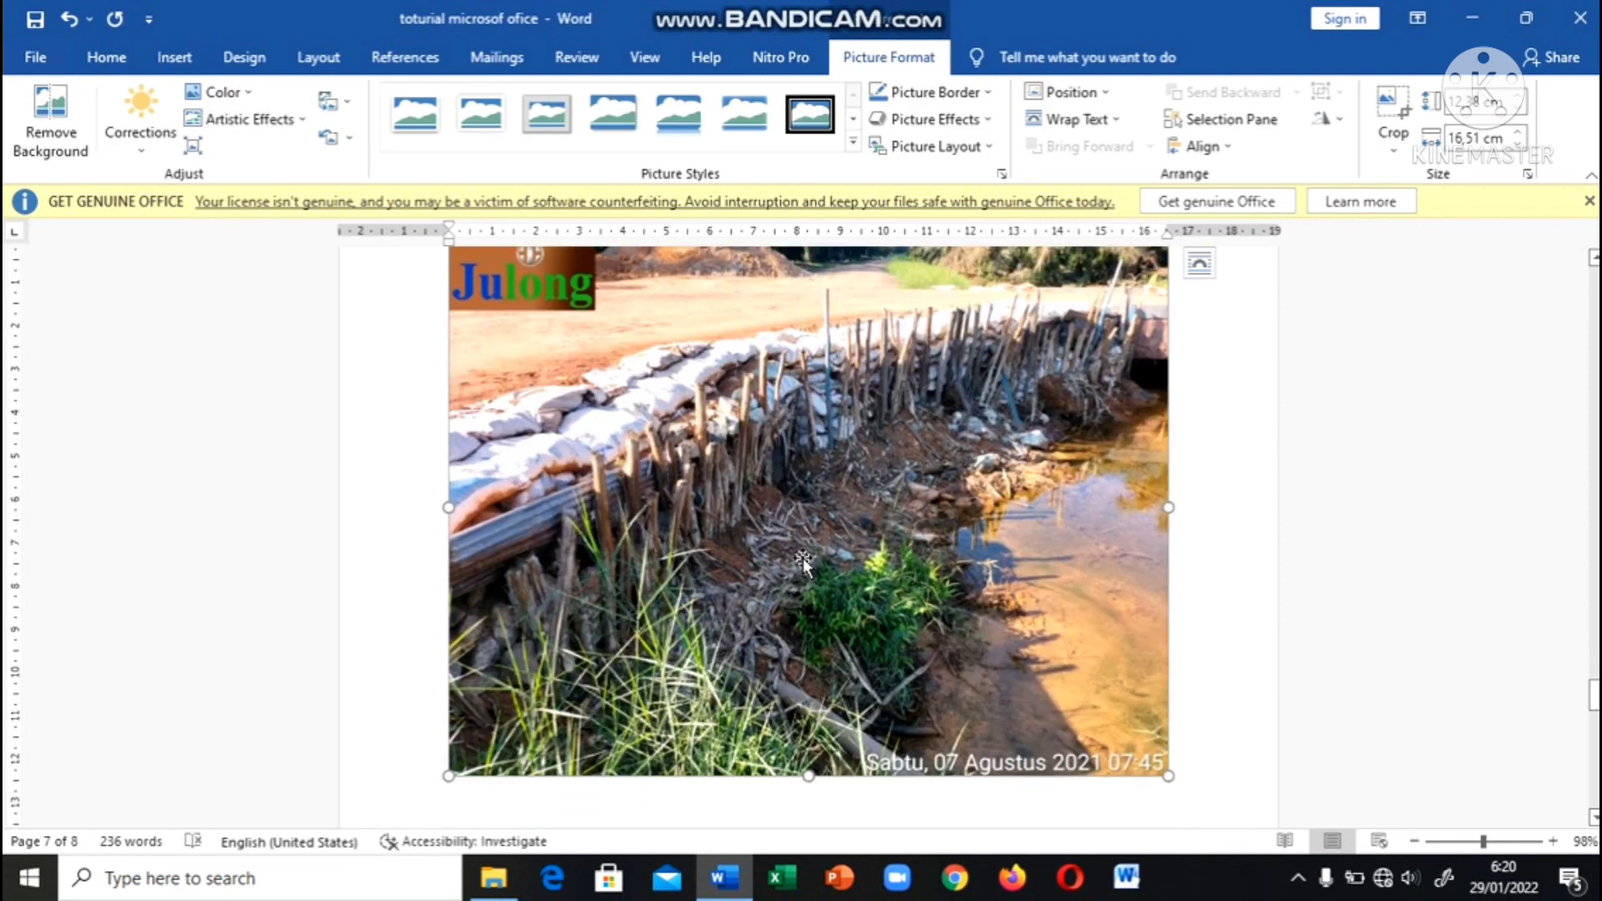
pyautogui.click(326, 63)
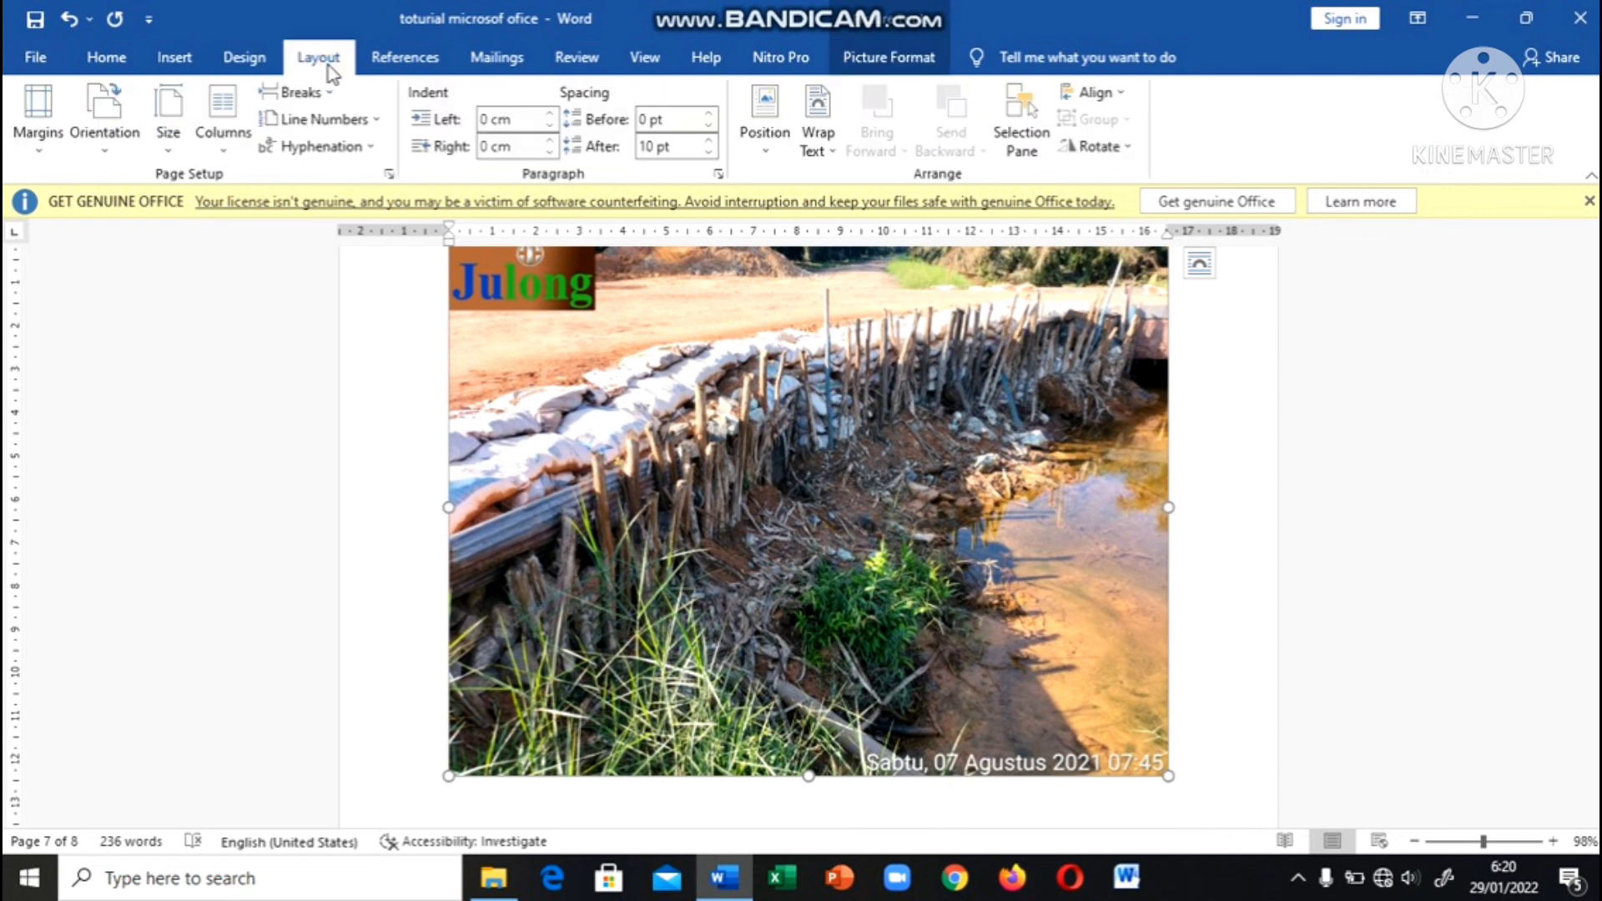
pyautogui.click(876, 497)
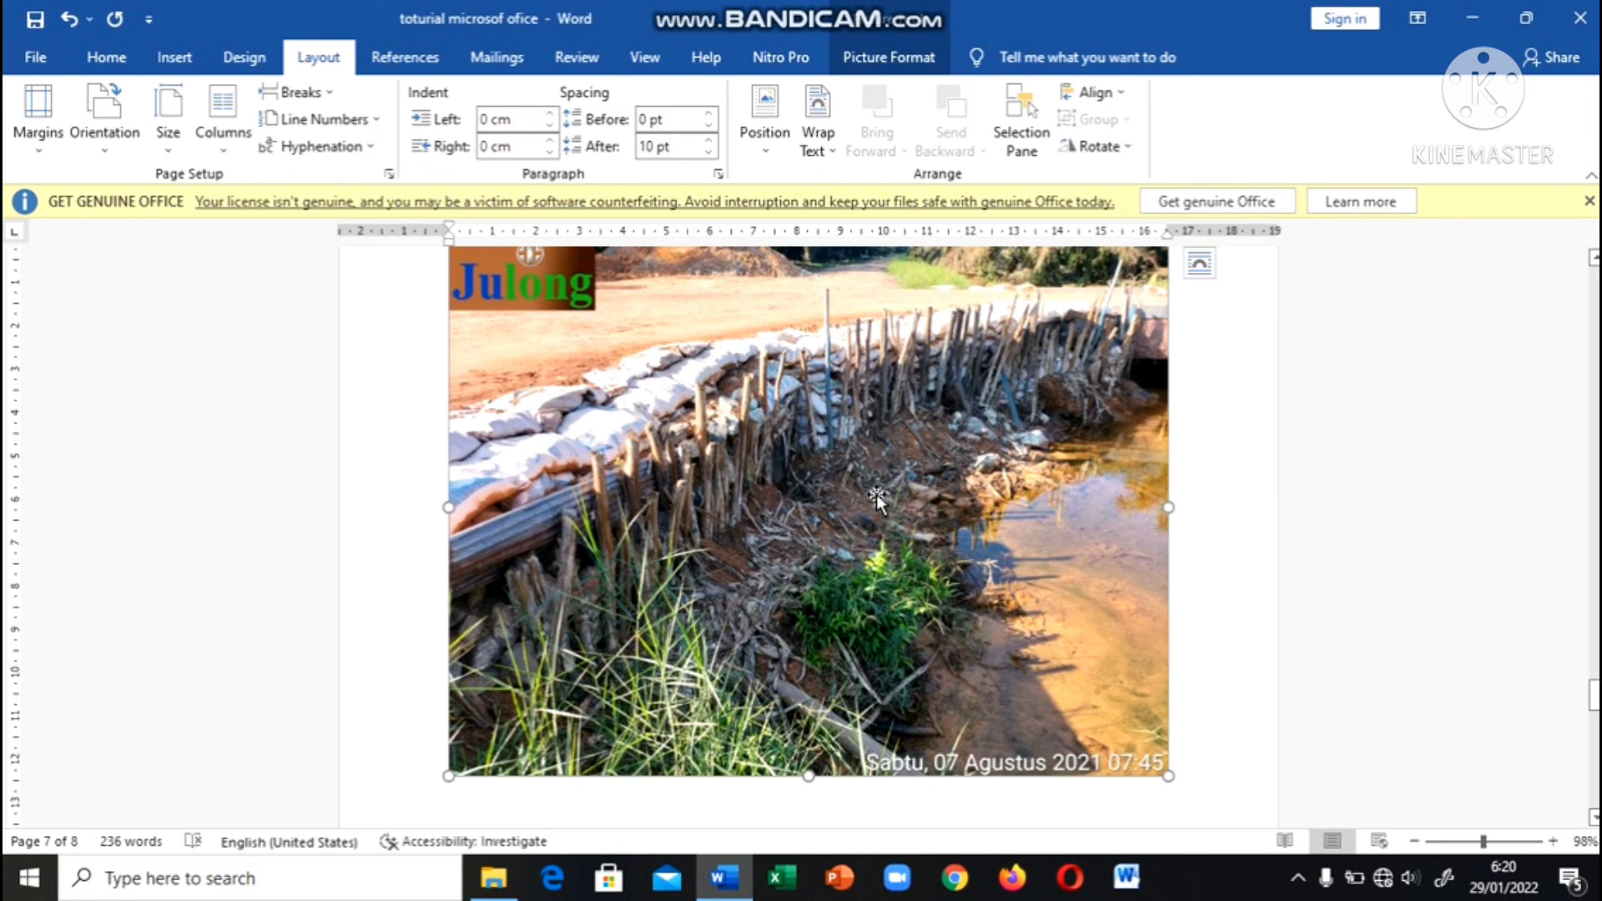
pyautogui.scroll(5, 876, 494)
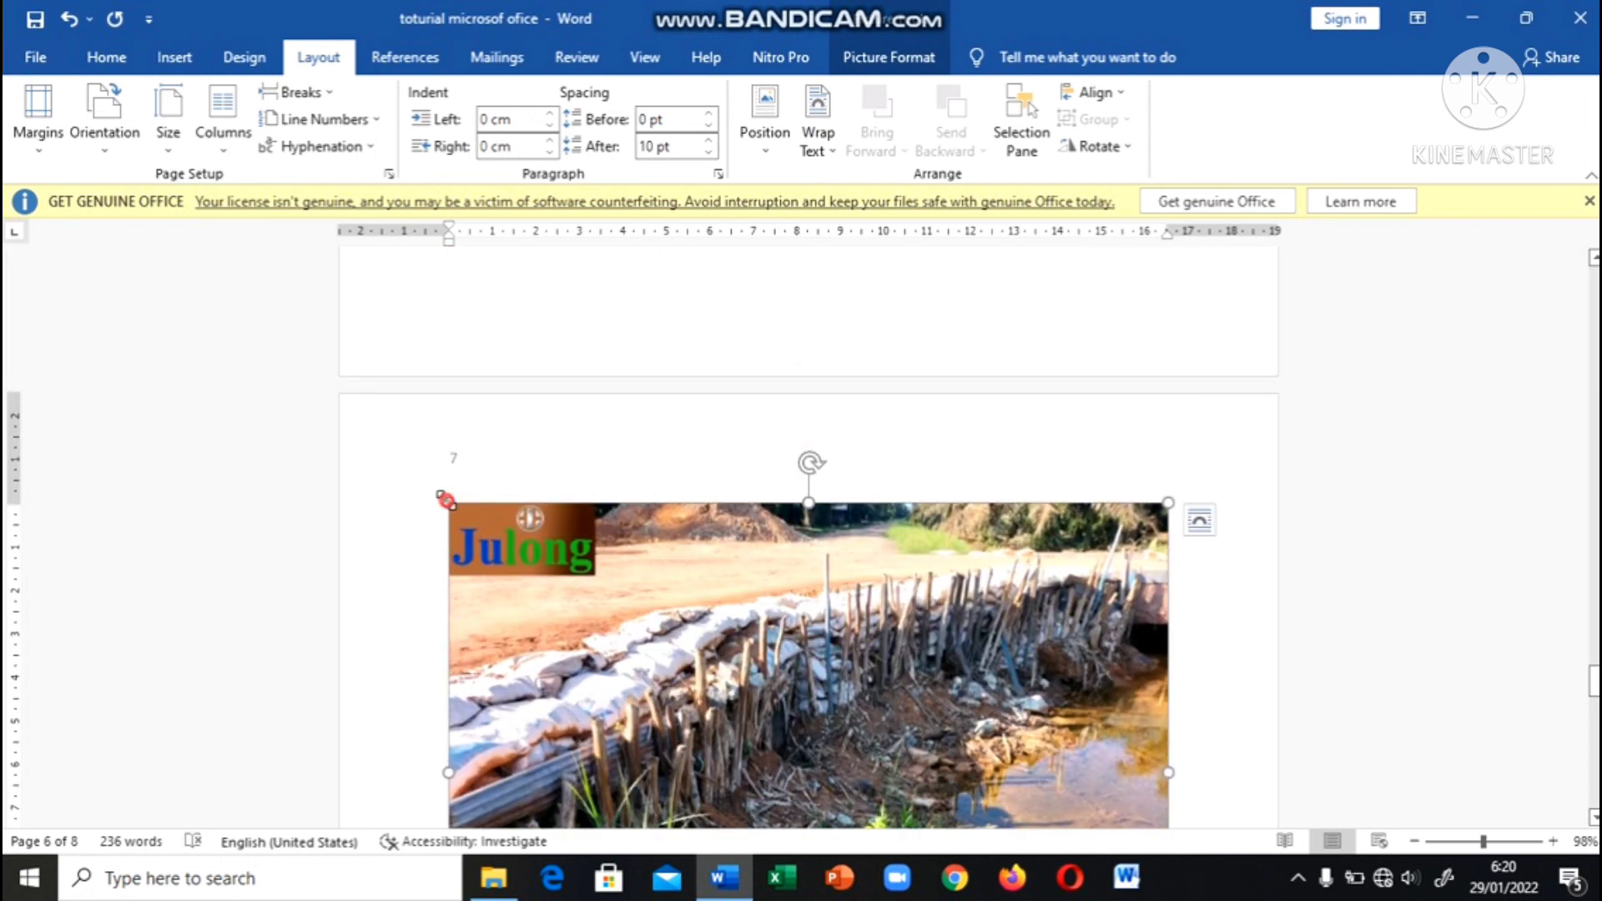
pyautogui.moveTo(446, 501); pyautogui.dragTo(906, 683)
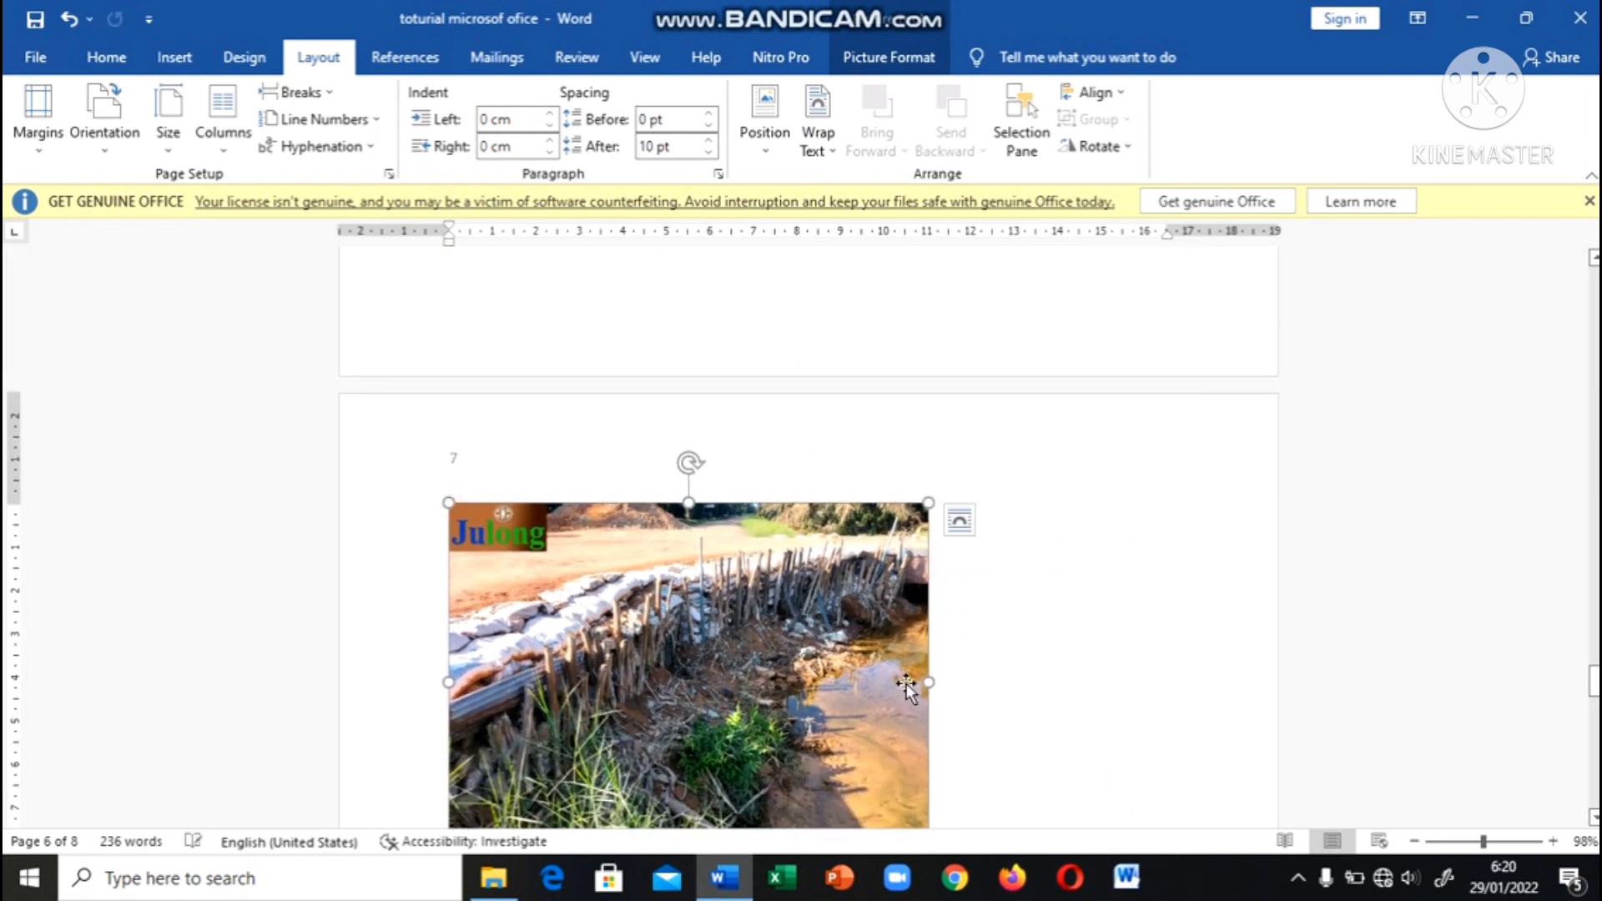
pyautogui.click(1020, 621)
pyautogui.scroll(-3, 972, 597)
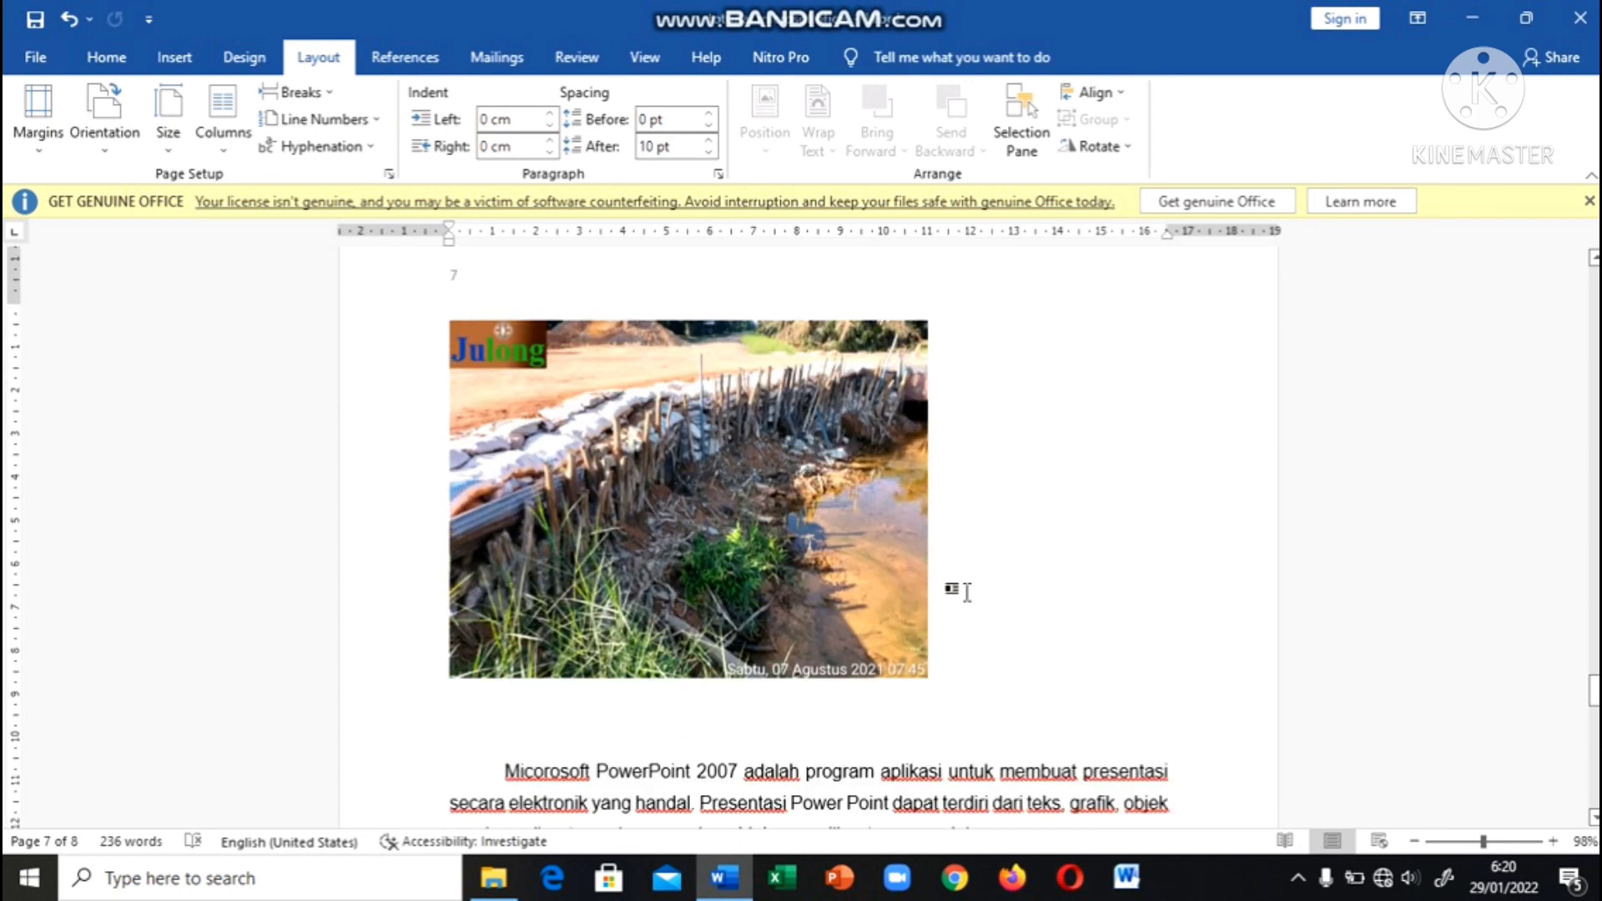
# Position the picture in the middle center of the page with text wrapping.
pyautogui.click(754, 483)
pyautogui.moveTo(869, 479); pyautogui.dragTo(777, 548)
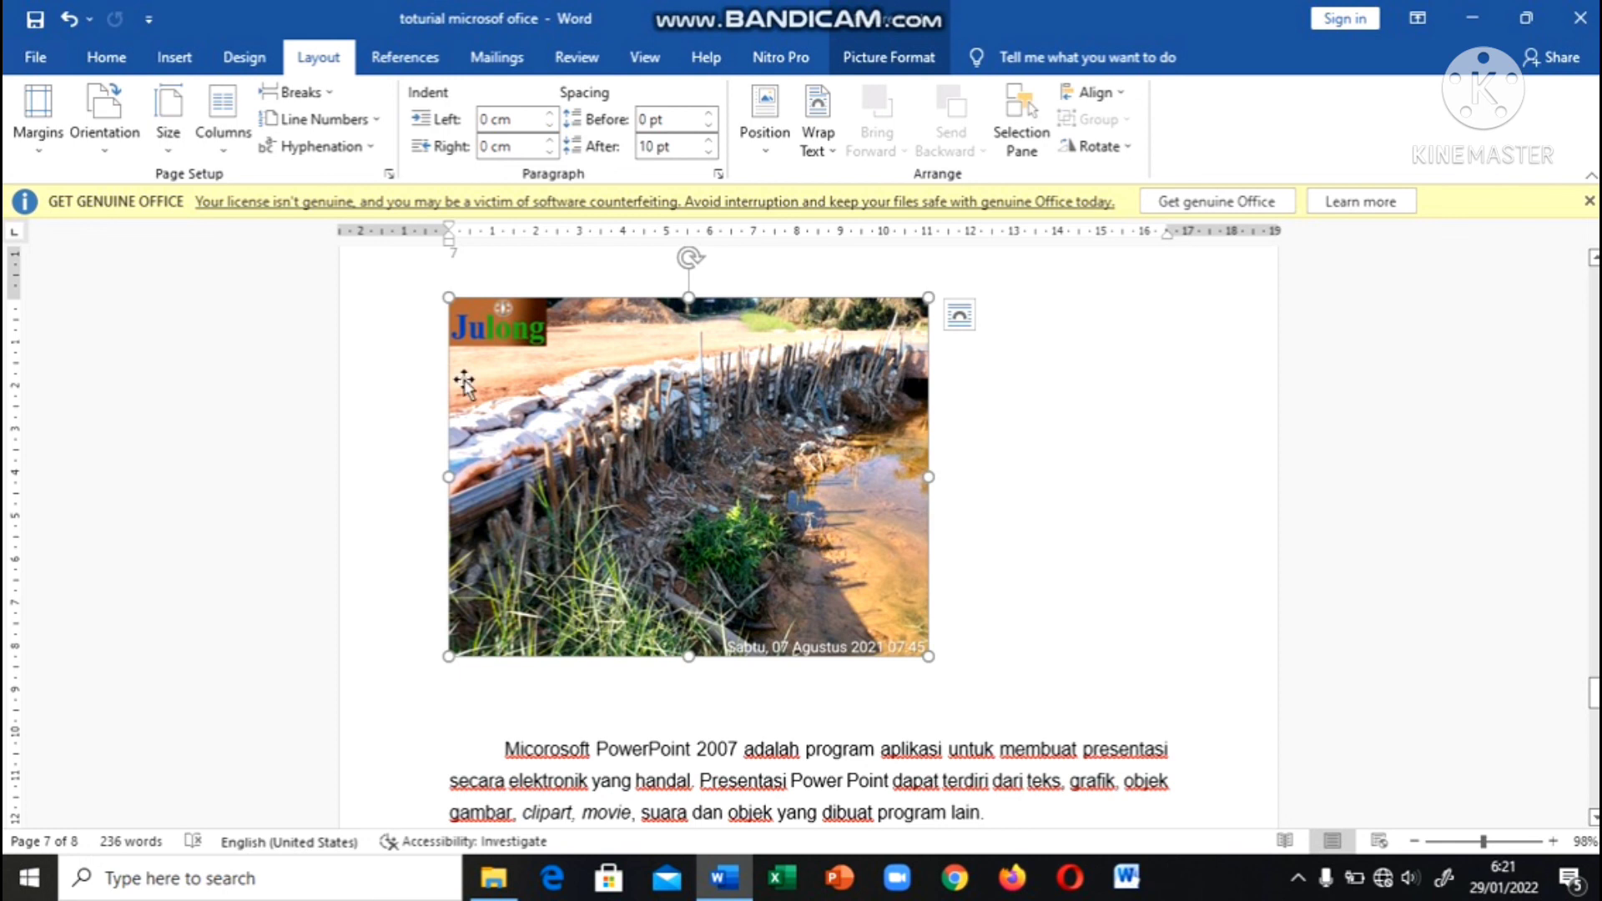
pyautogui.click(272, 68)
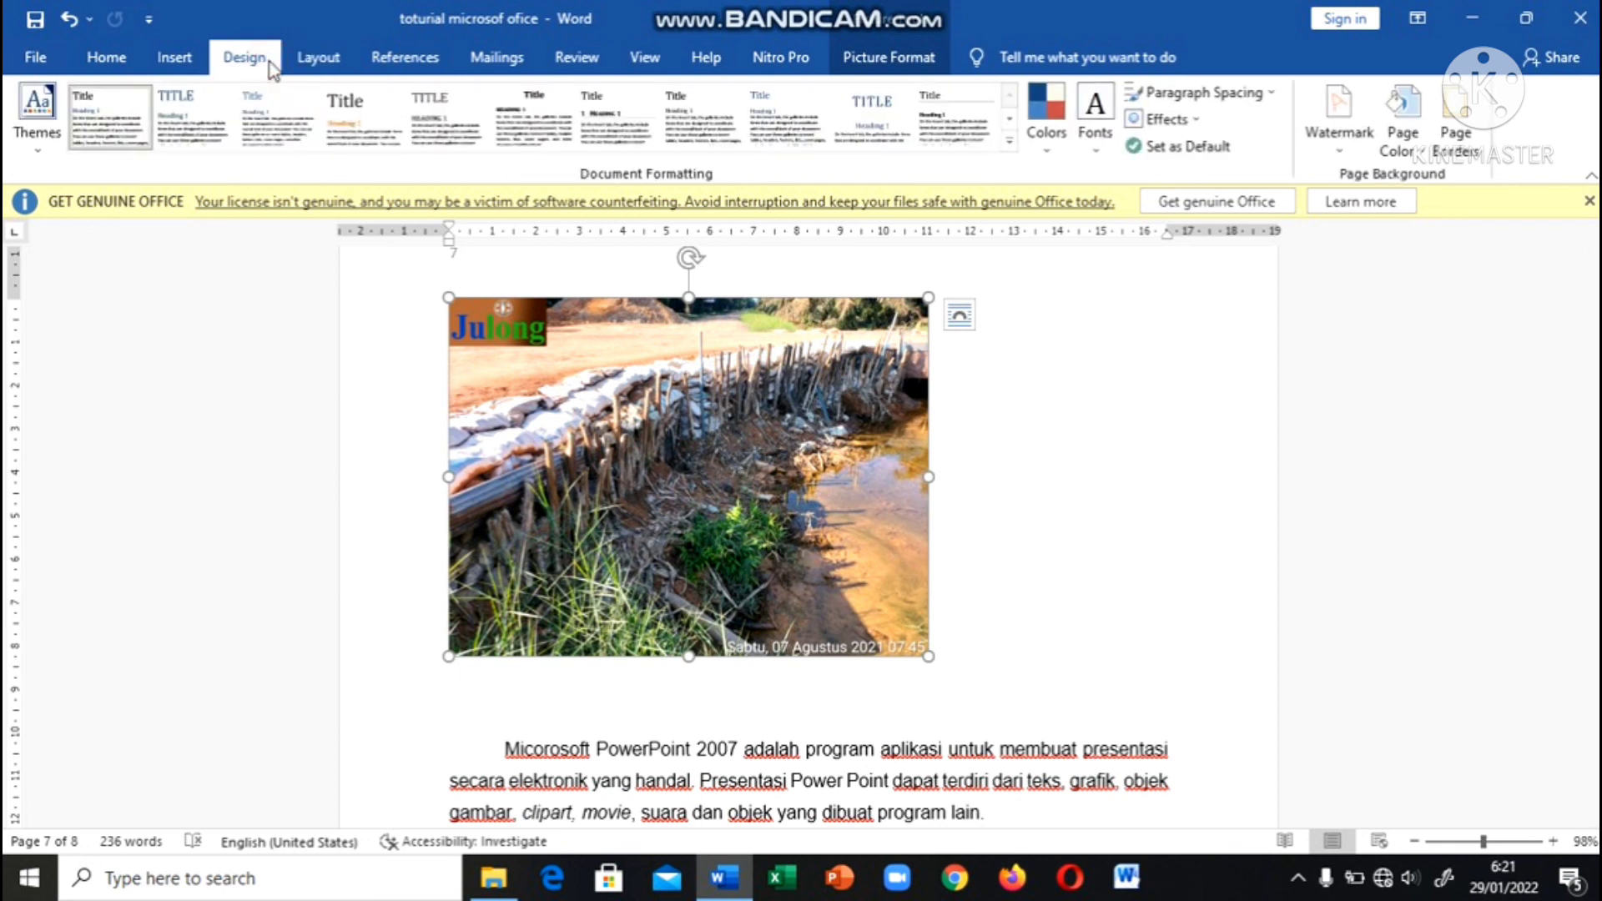
pyautogui.click(316, 70)
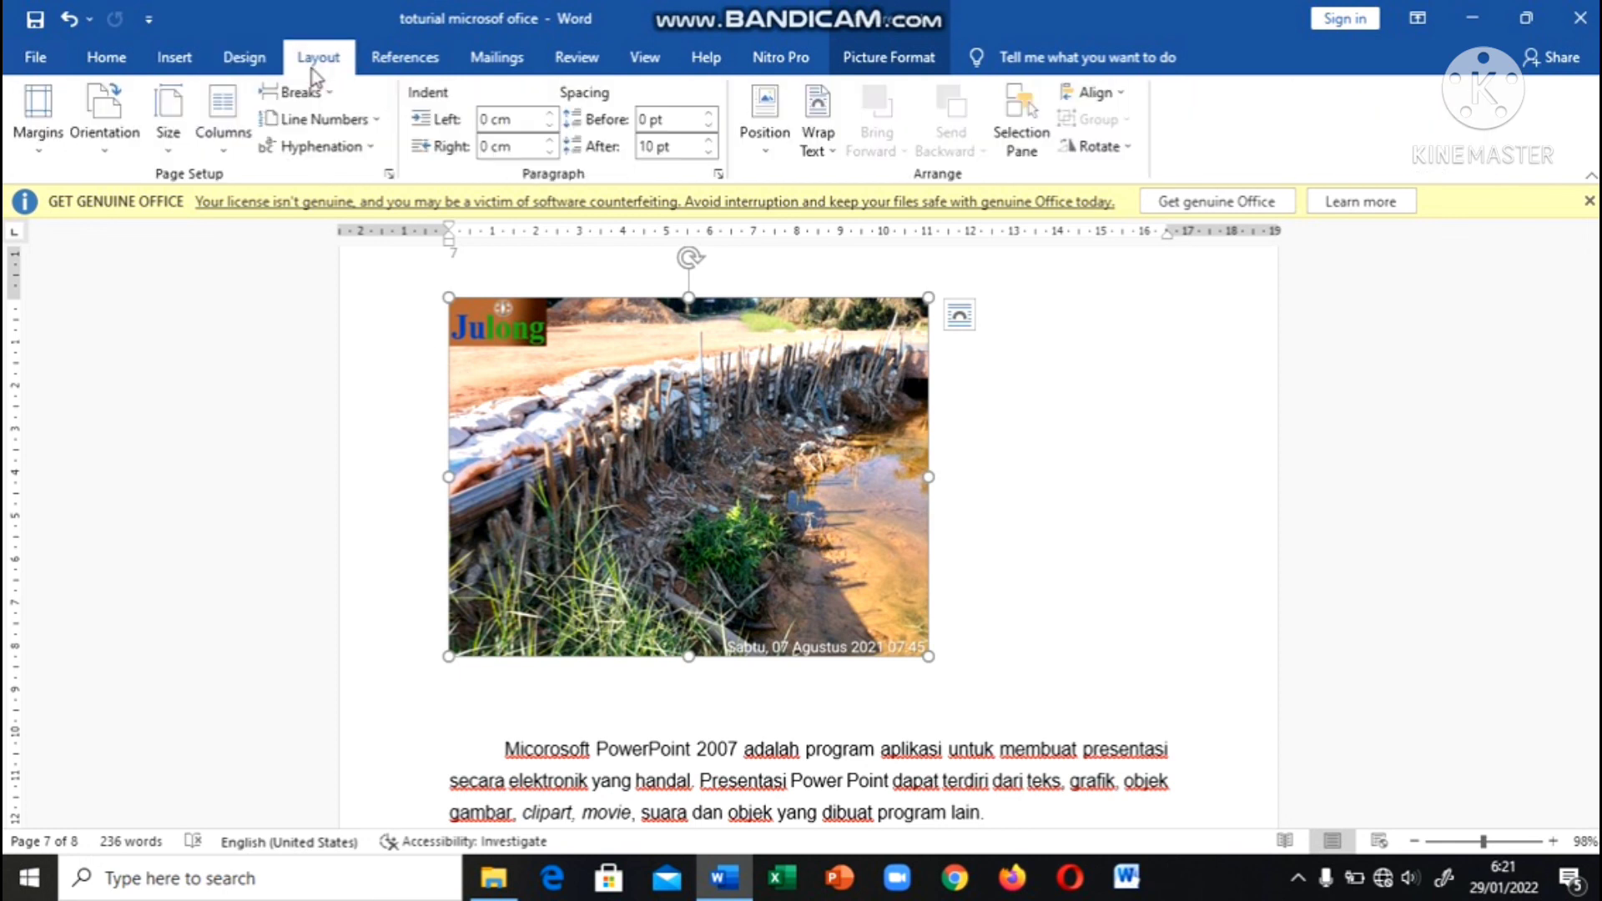
pyautogui.click(761, 151)
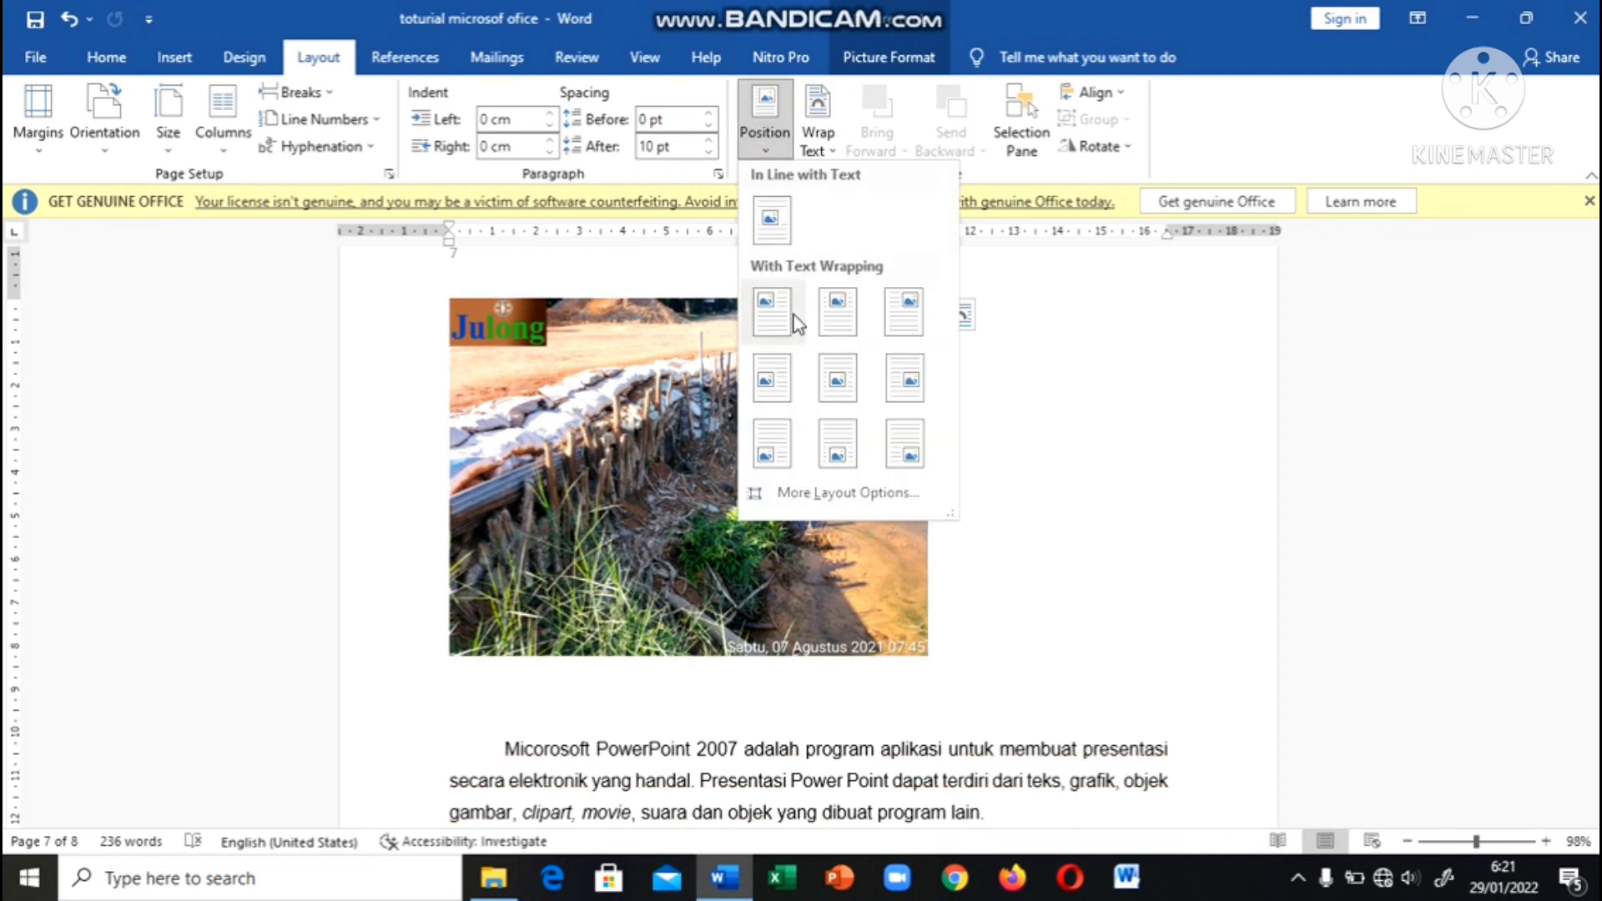
pyautogui.click(834, 379)
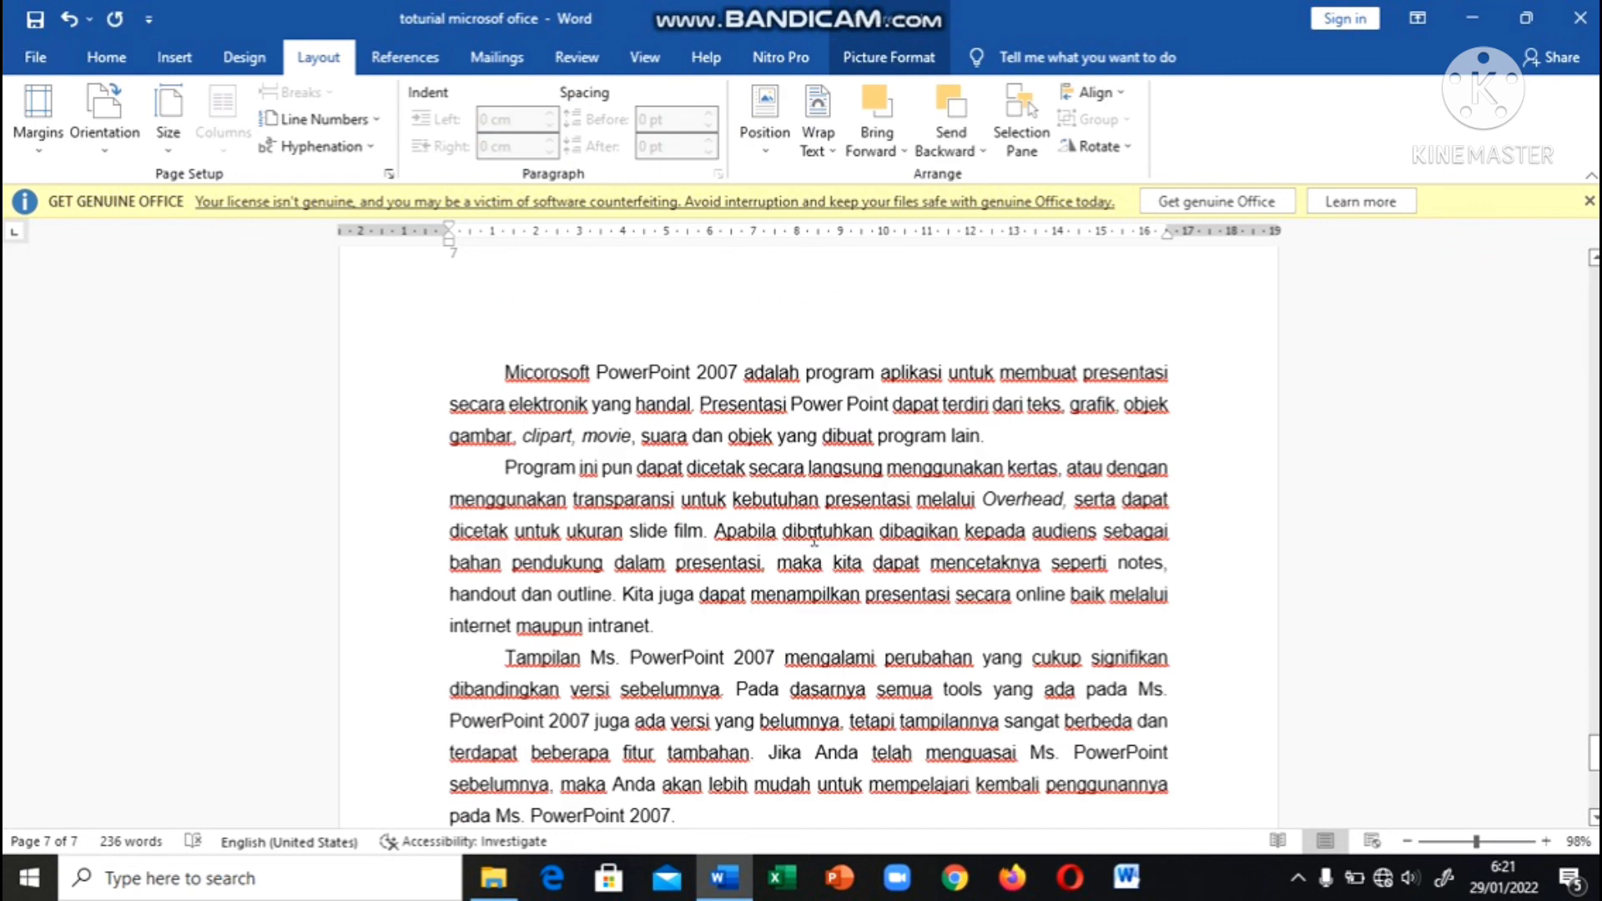
# Position the picture in the top center of the page with square text wrapping.
pyautogui.scroll(9, 815, 538)
pyautogui.scroll(2, 812, 538)
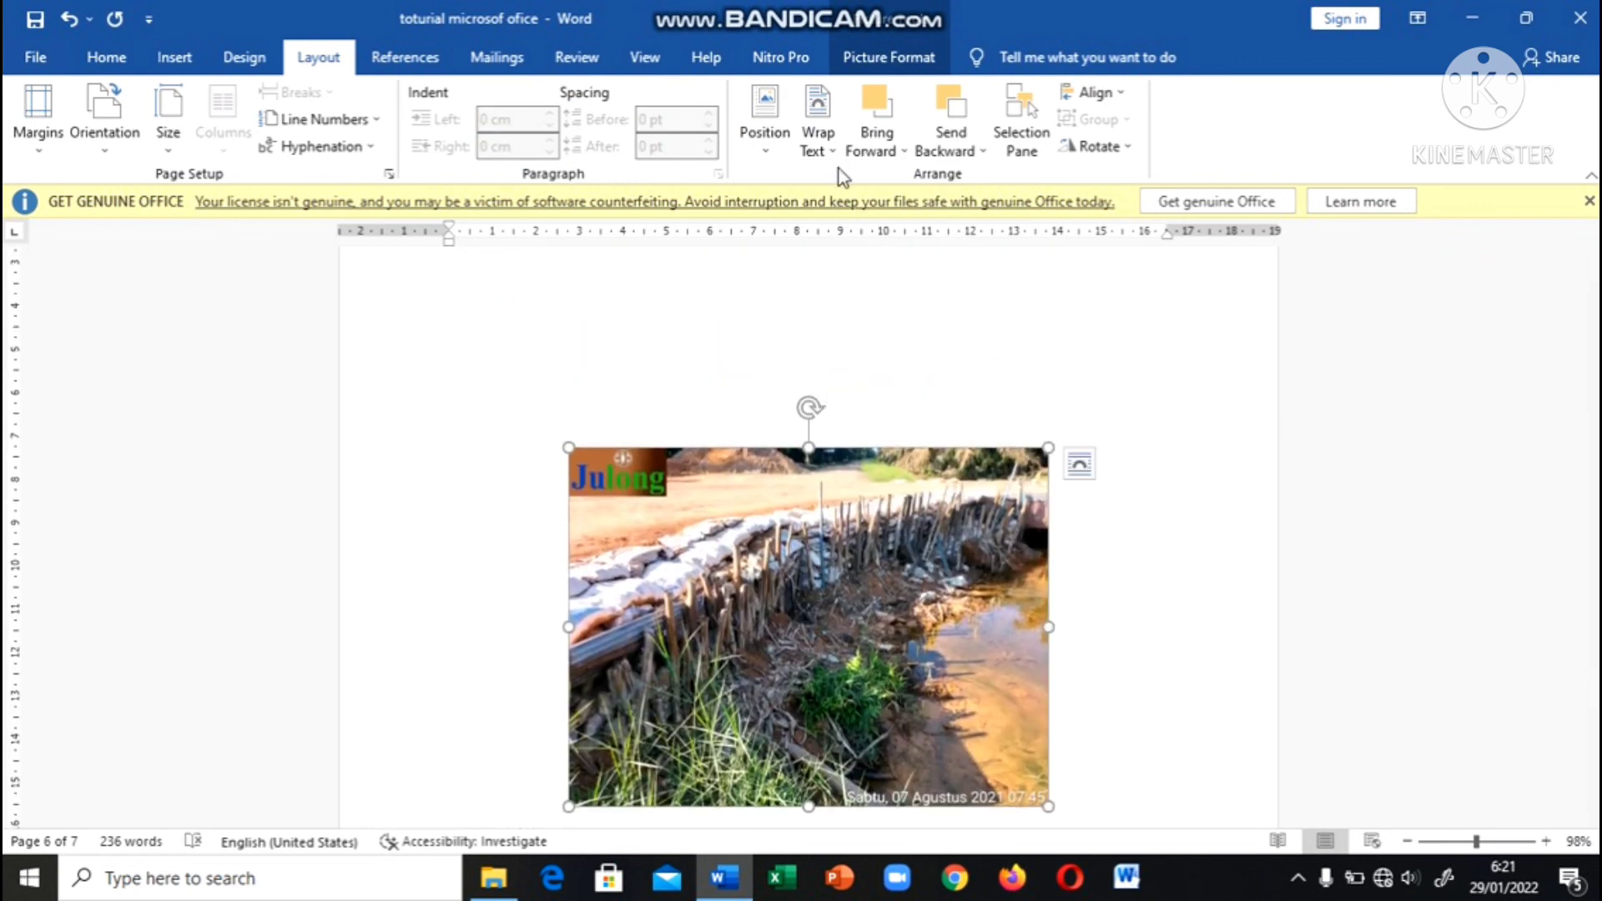
pyautogui.click(766, 133)
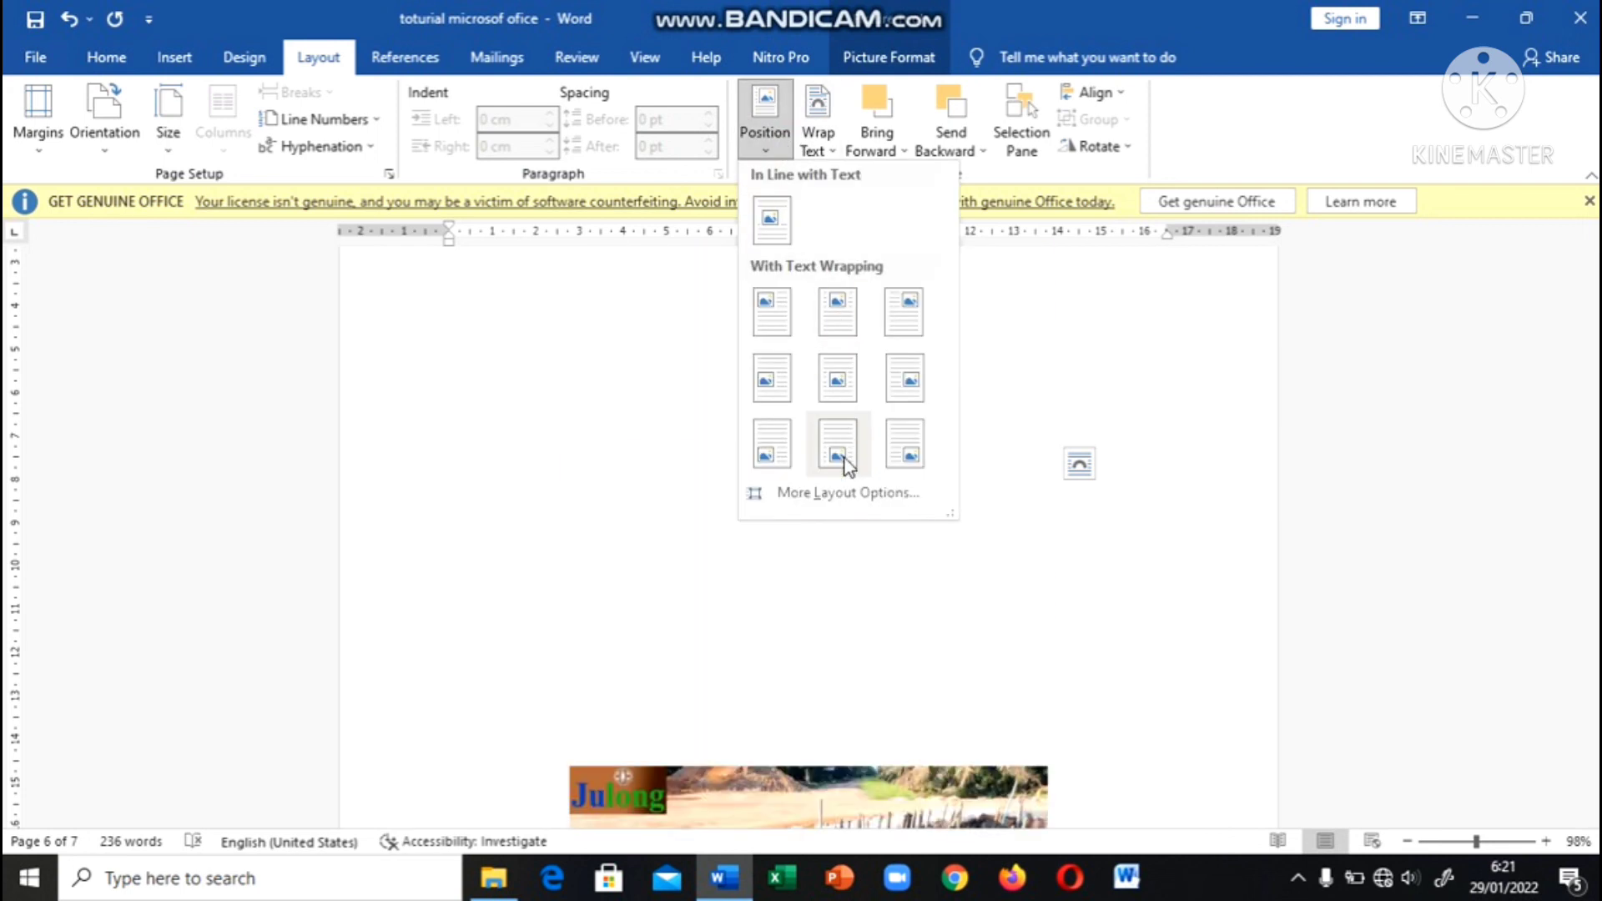
pyautogui.click(838, 313)
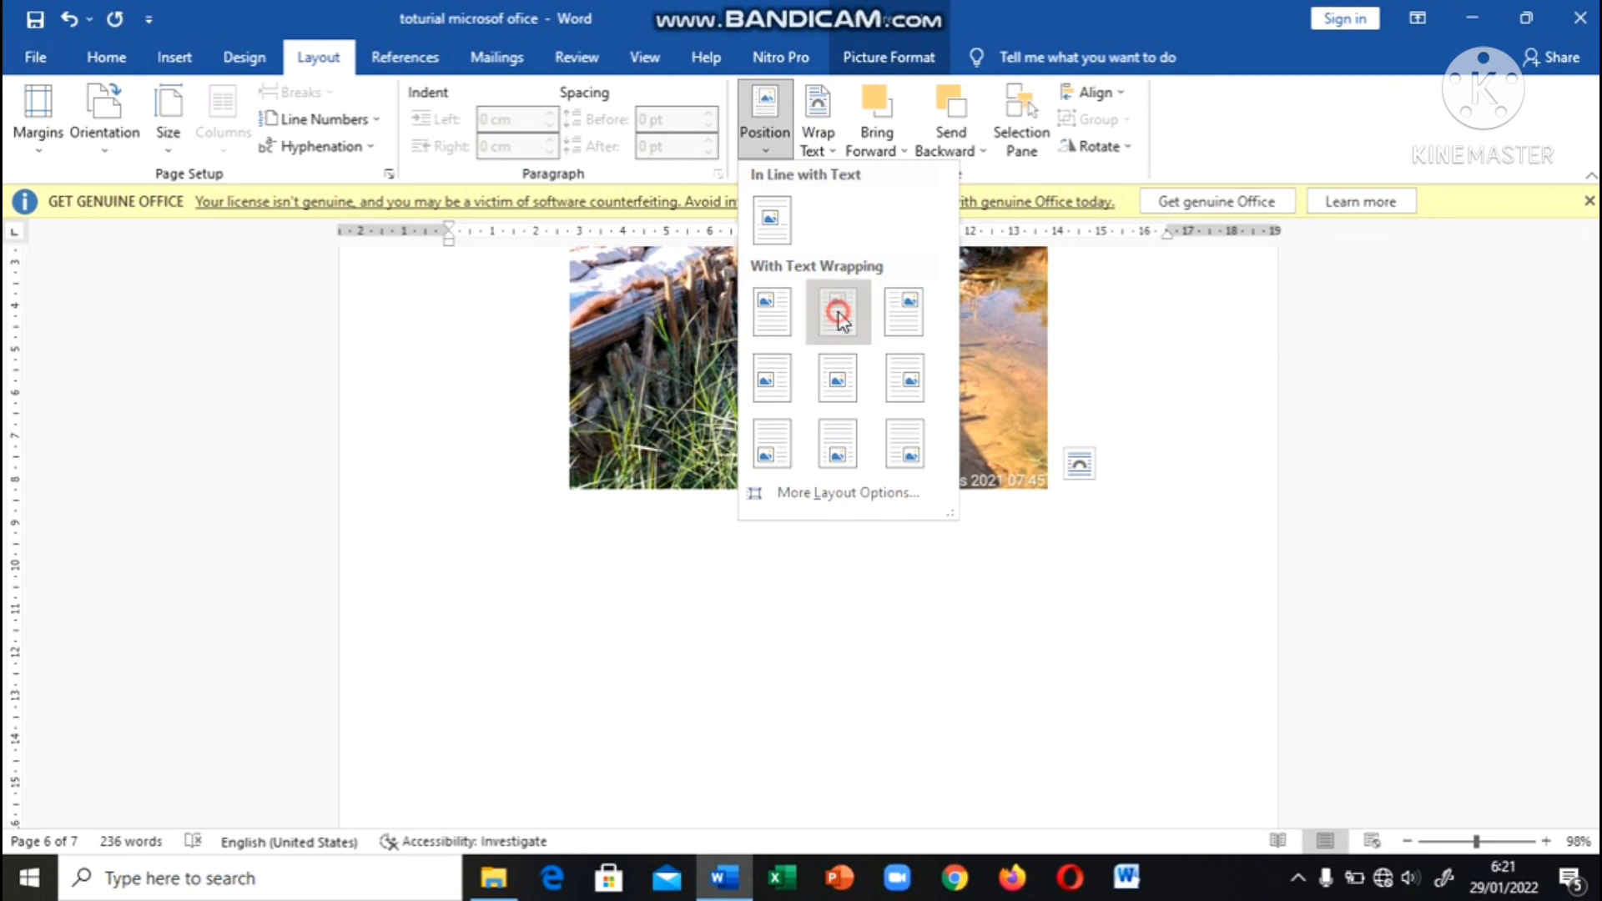
pyautogui.scroll(4, 838, 312)
pyautogui.scroll(1, 838, 313)
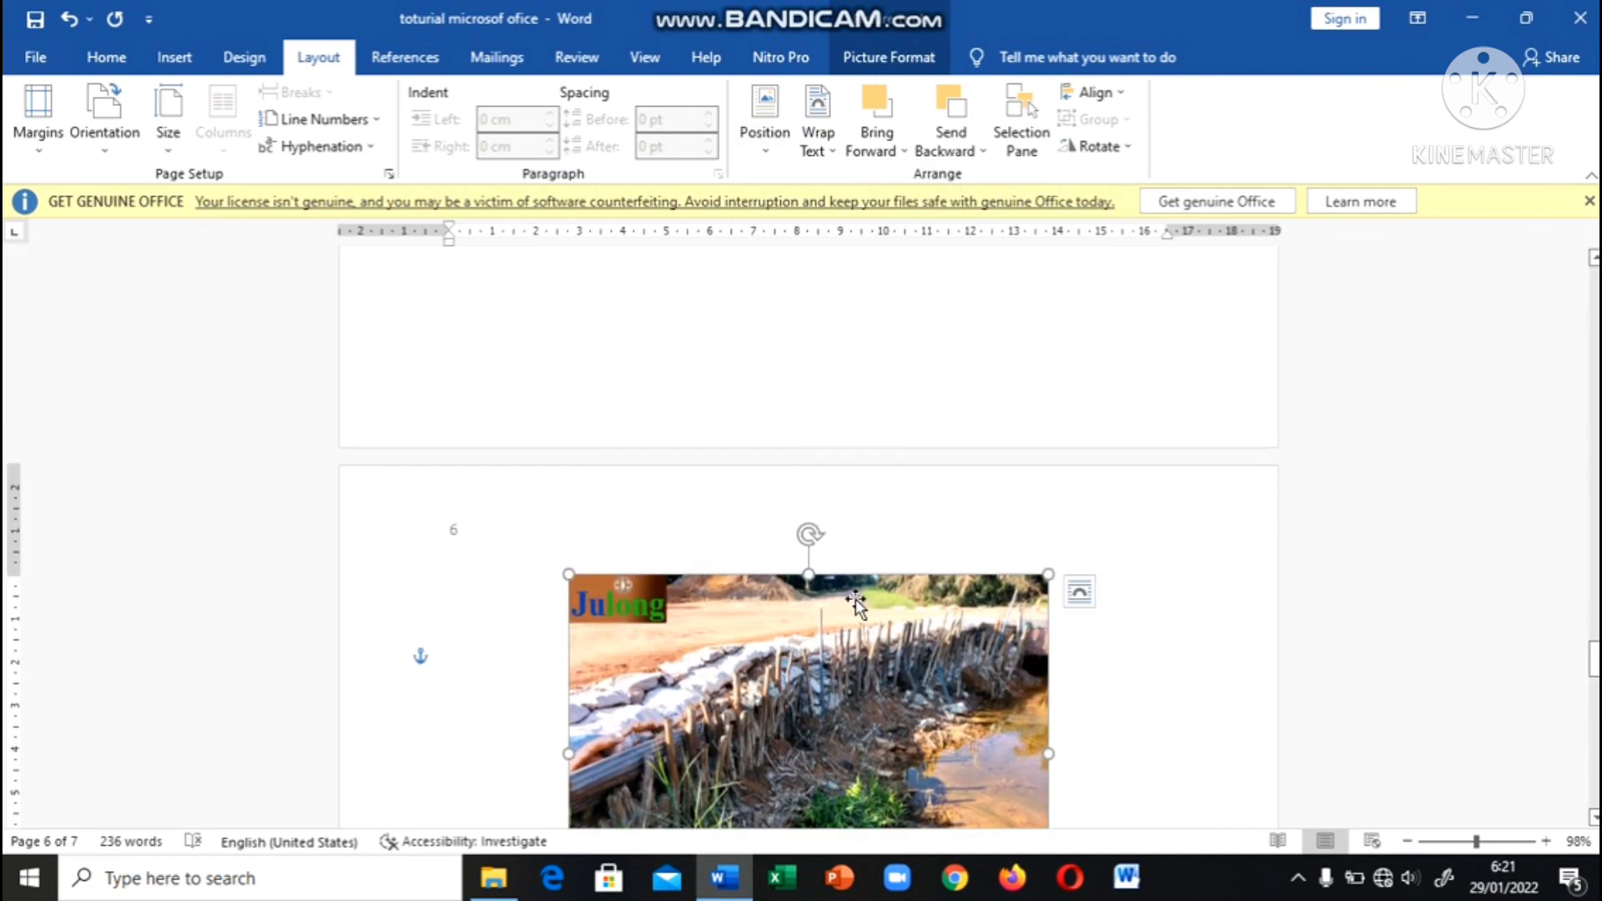
pyautogui.scroll(-5, 855, 601)
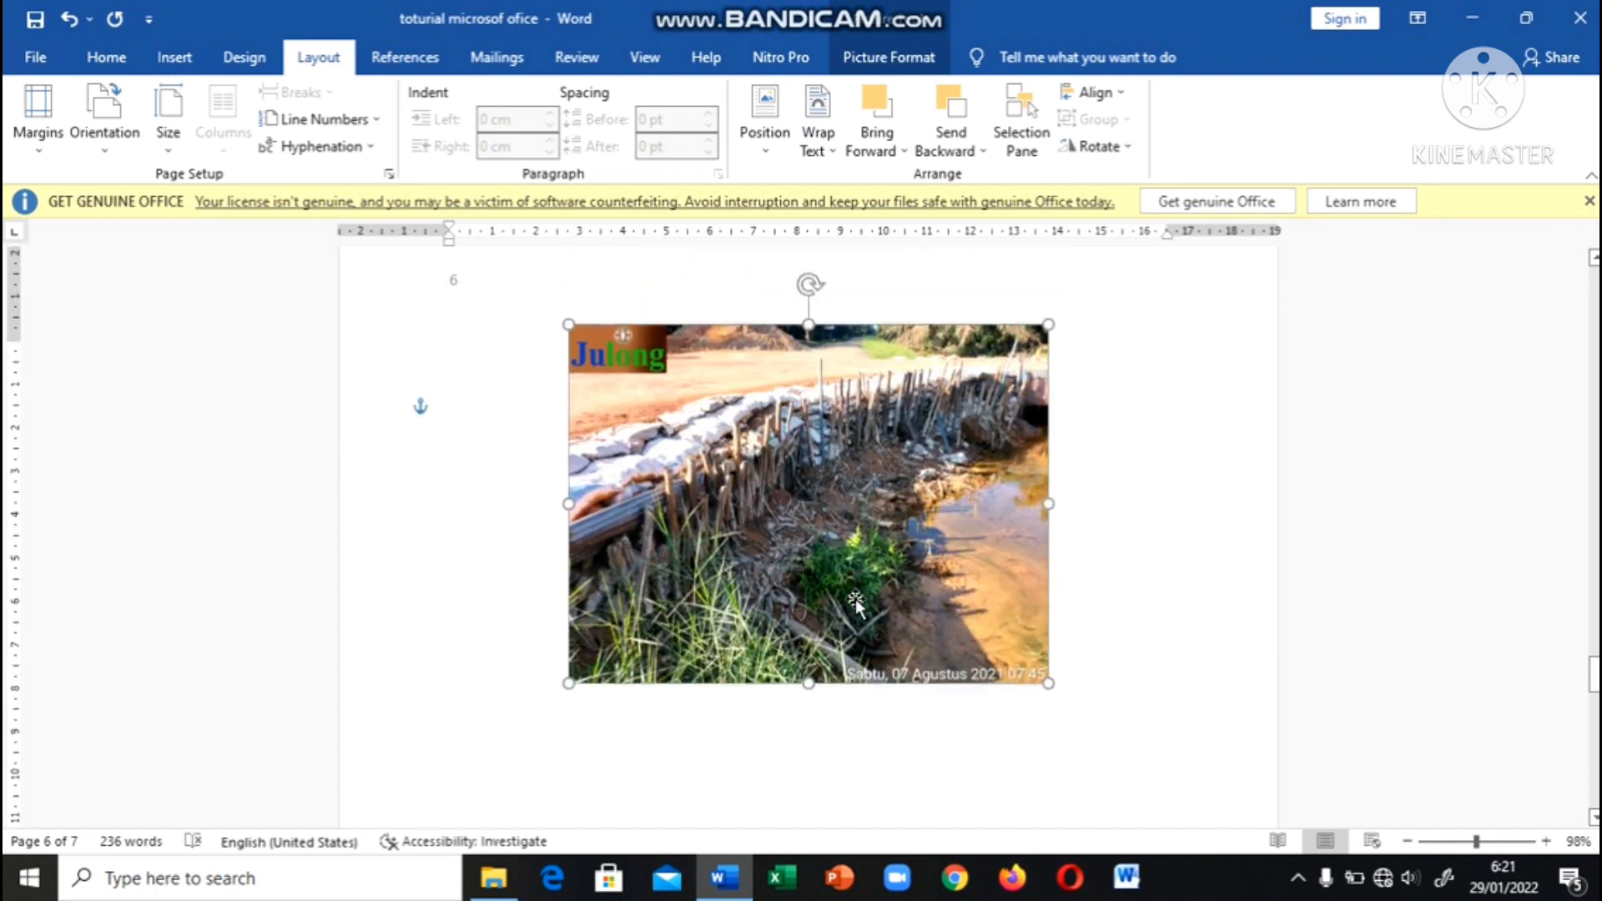
pyautogui.scroll(1, 855, 601)
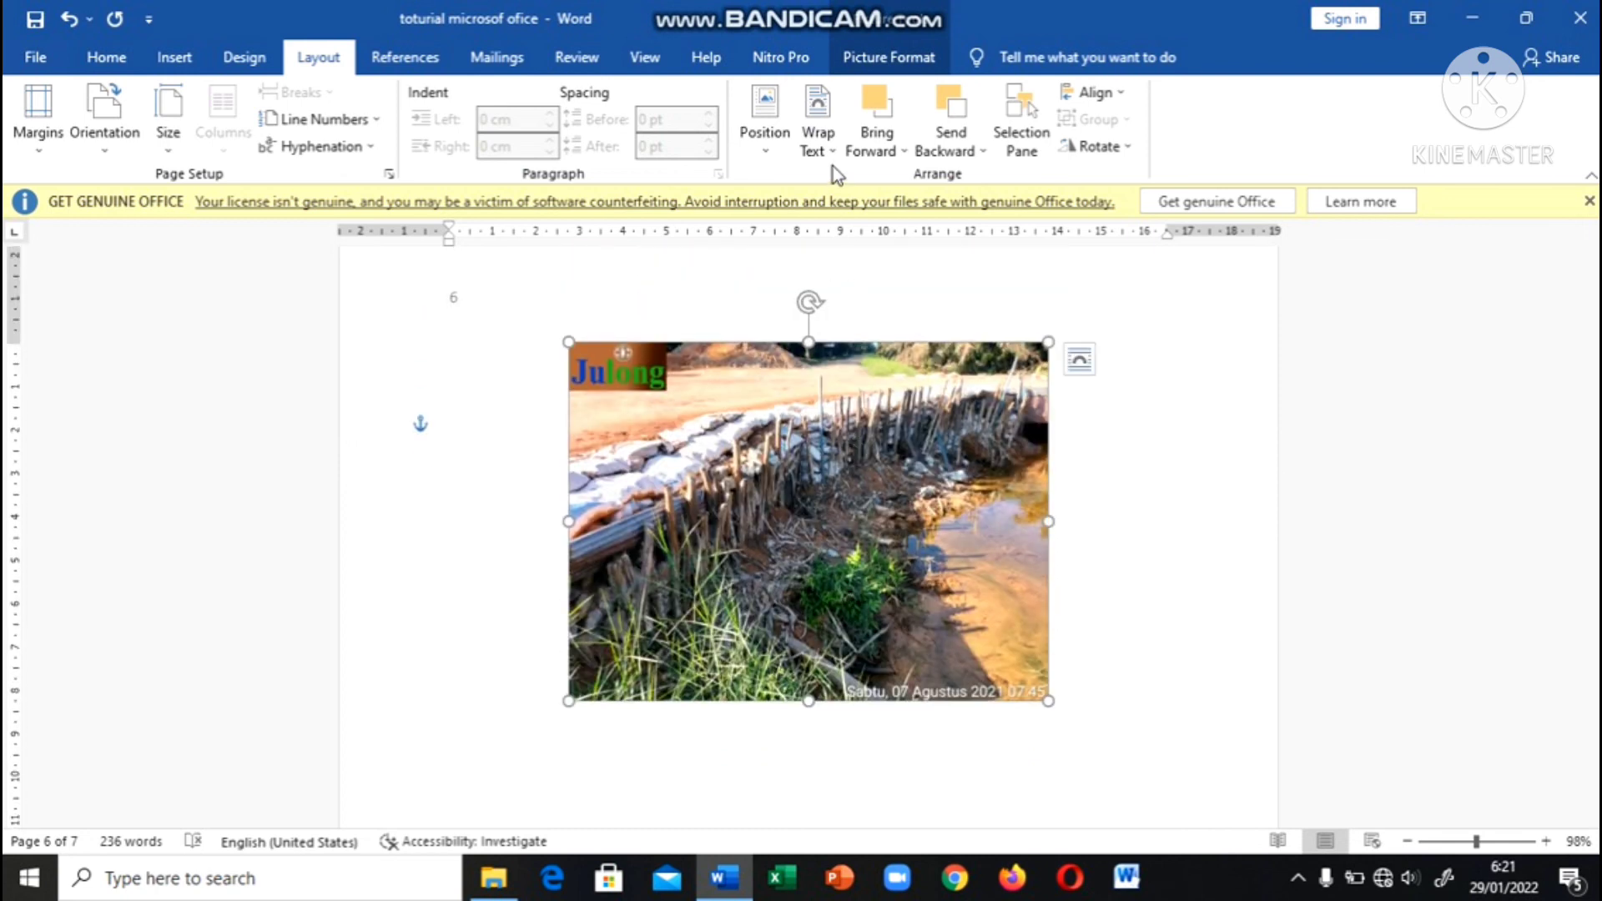
# Move the picture about 3 cm down page 6 and view its available text wrapping options.
pyautogui.moveTo(826, 386); pyautogui.dragTo(819, 519)
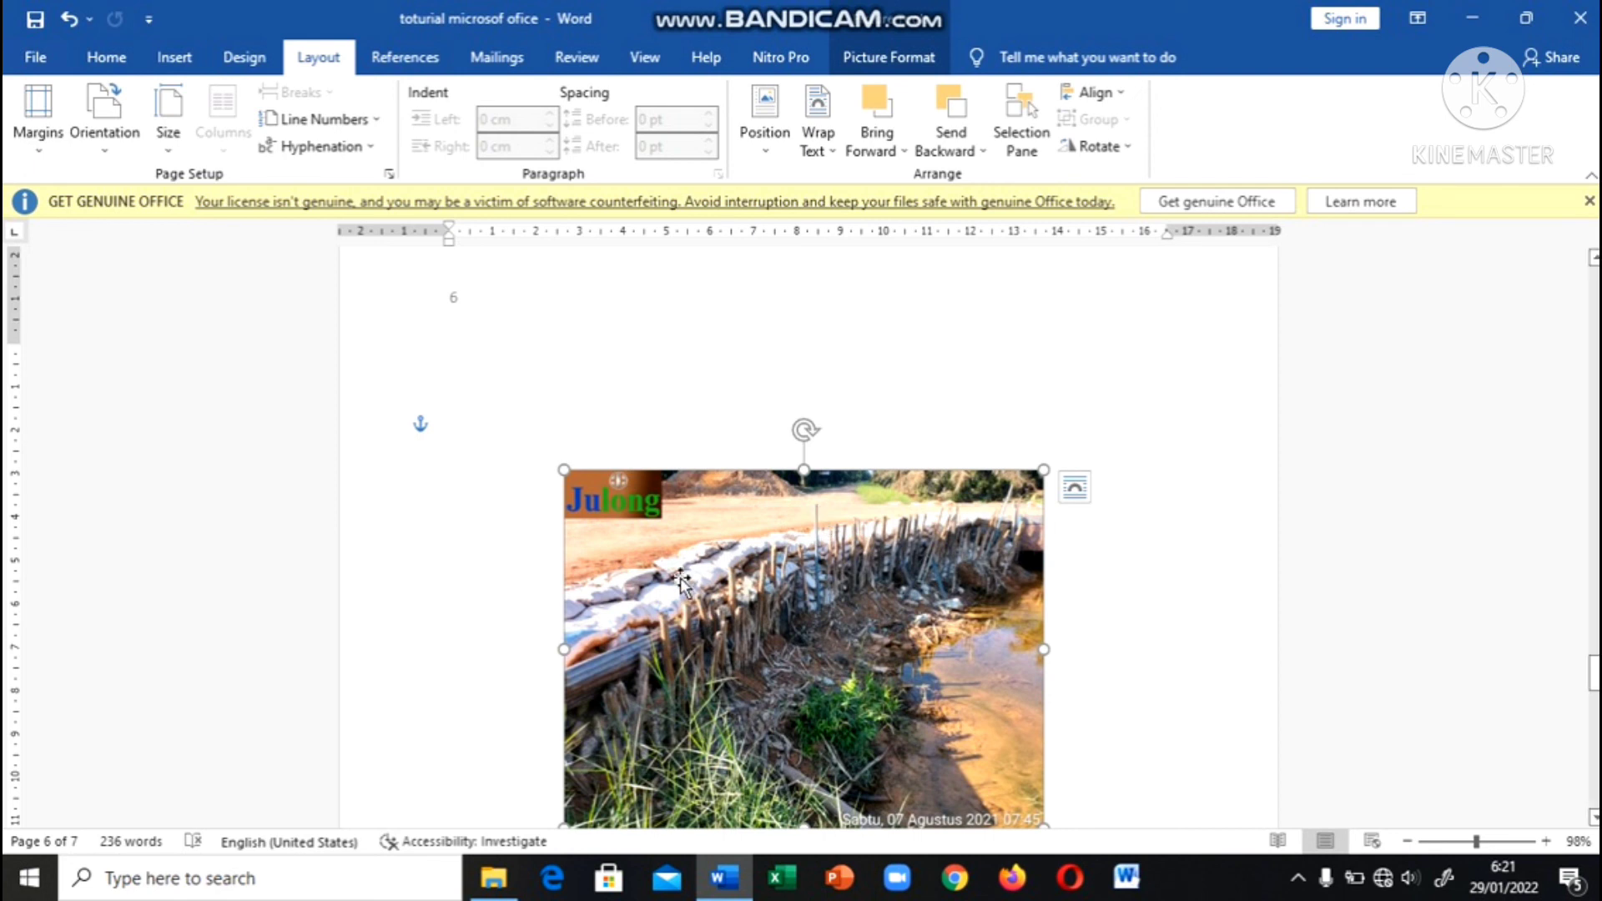
pyautogui.click(840, 158)
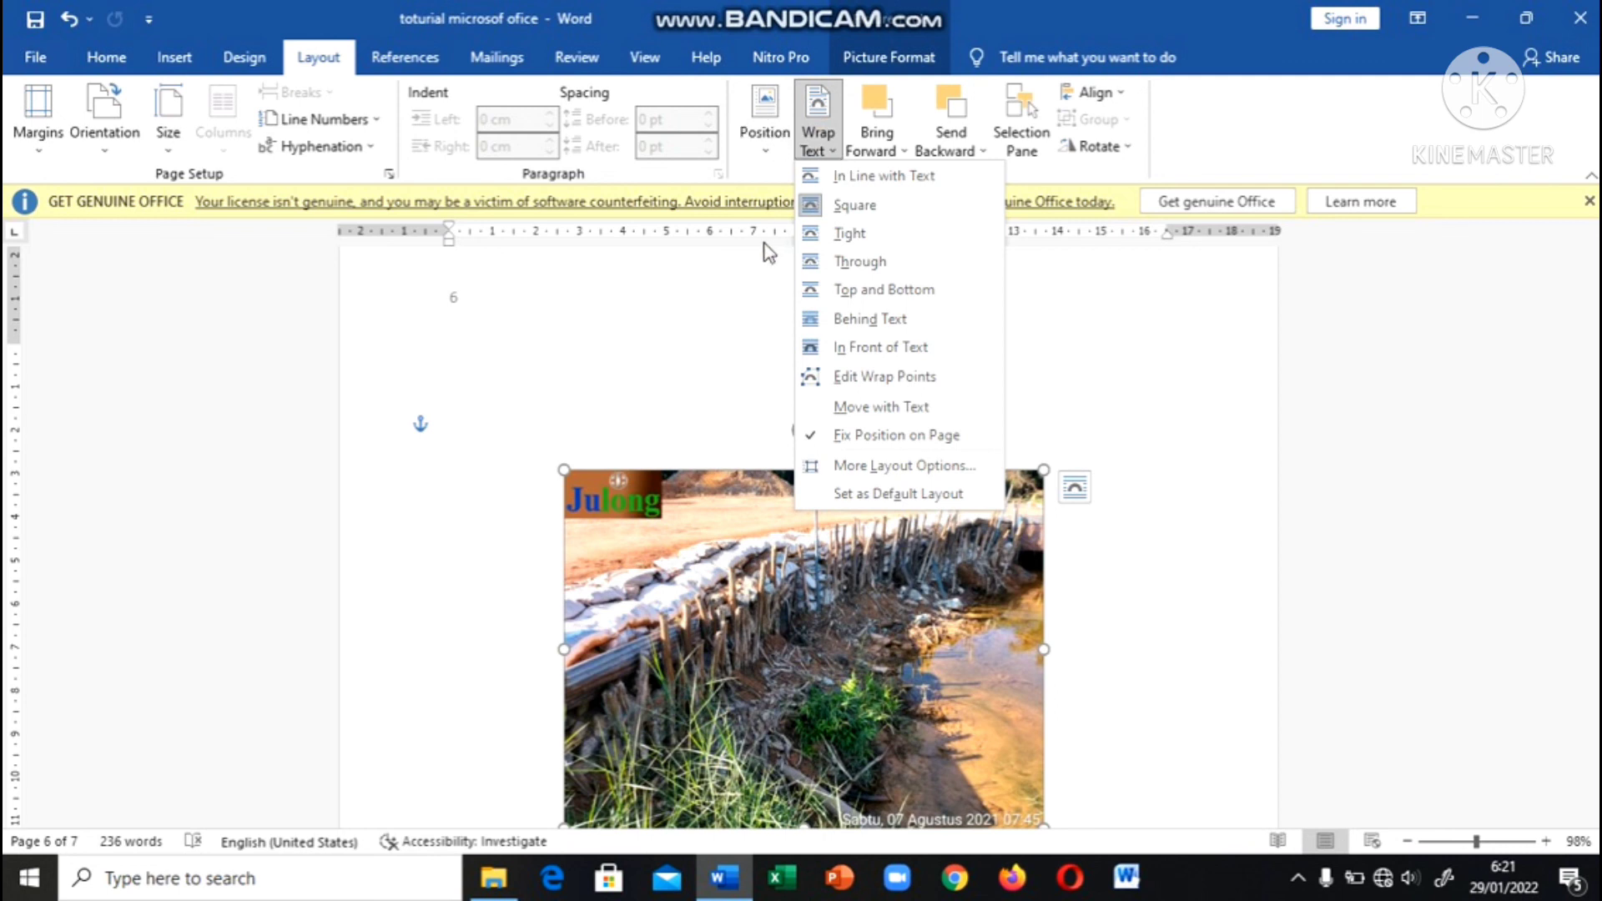
pyautogui.click(755, 300)
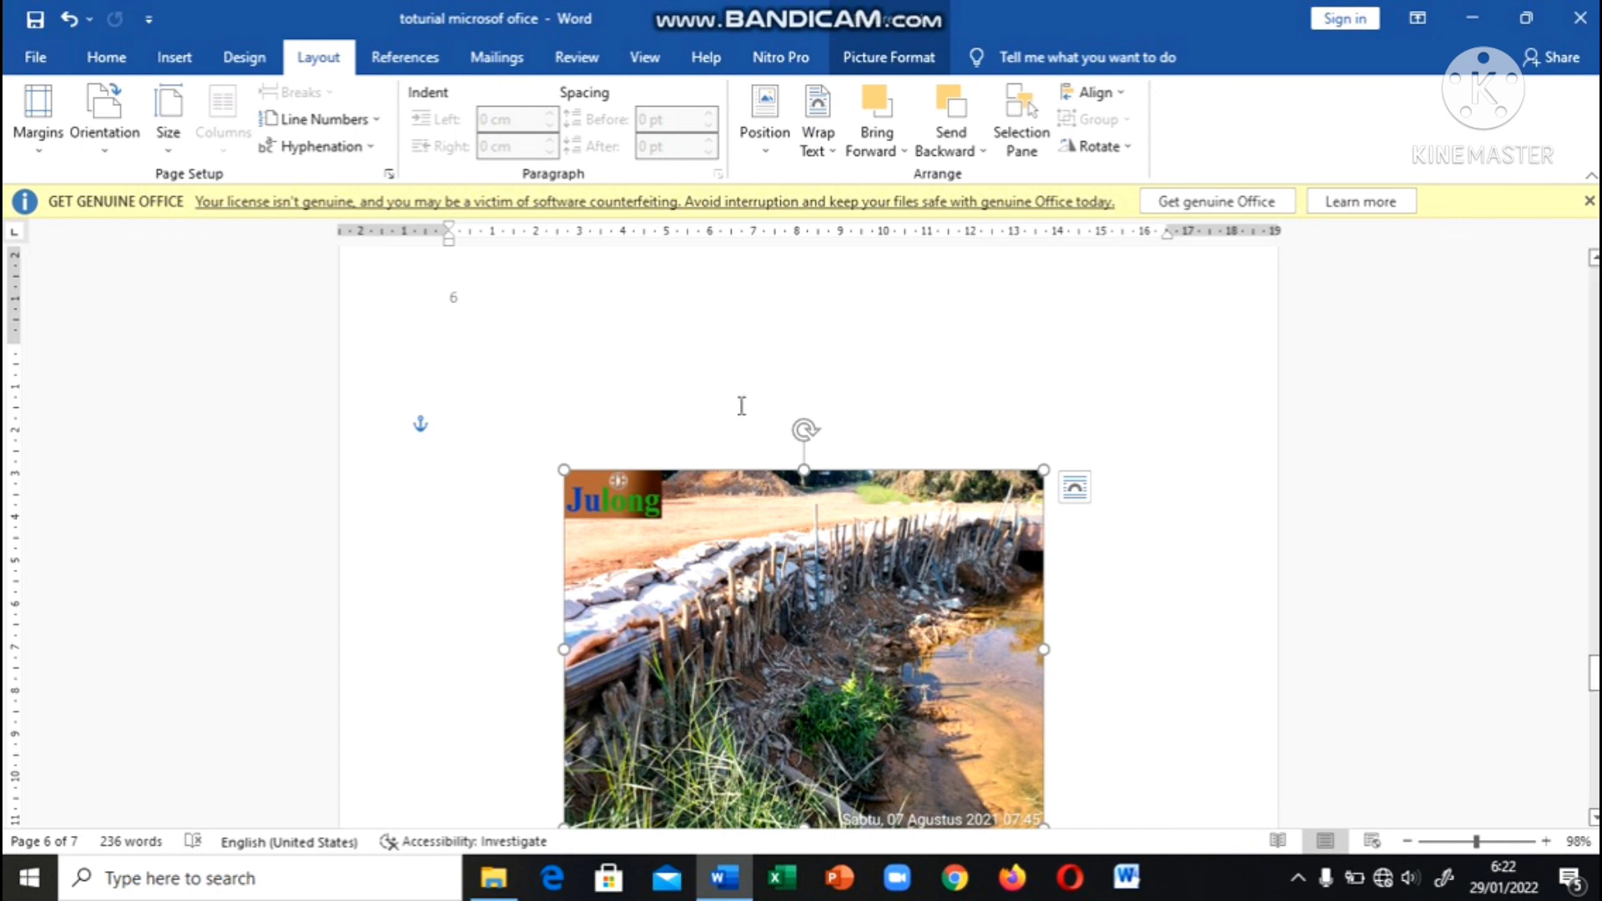
# Reposition the picture freely on page 6, about 3 cm farther down and slightly to the right.
pyautogui.moveTo(774, 571); pyautogui.dragTo(739, 544)
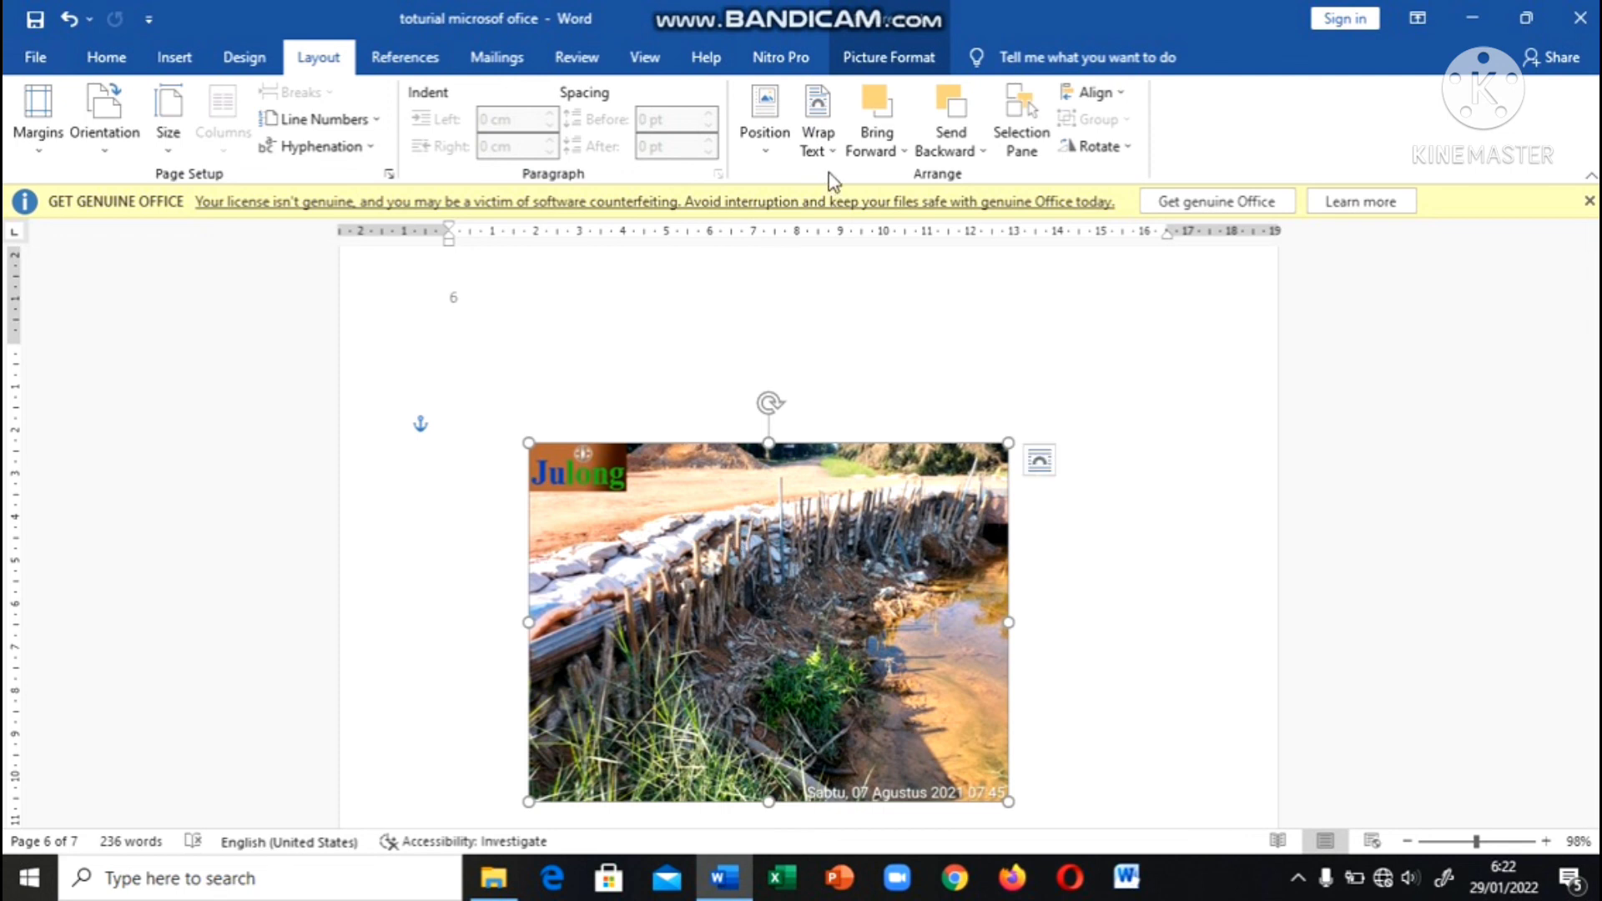
pyautogui.scroll(-10, 856, 495)
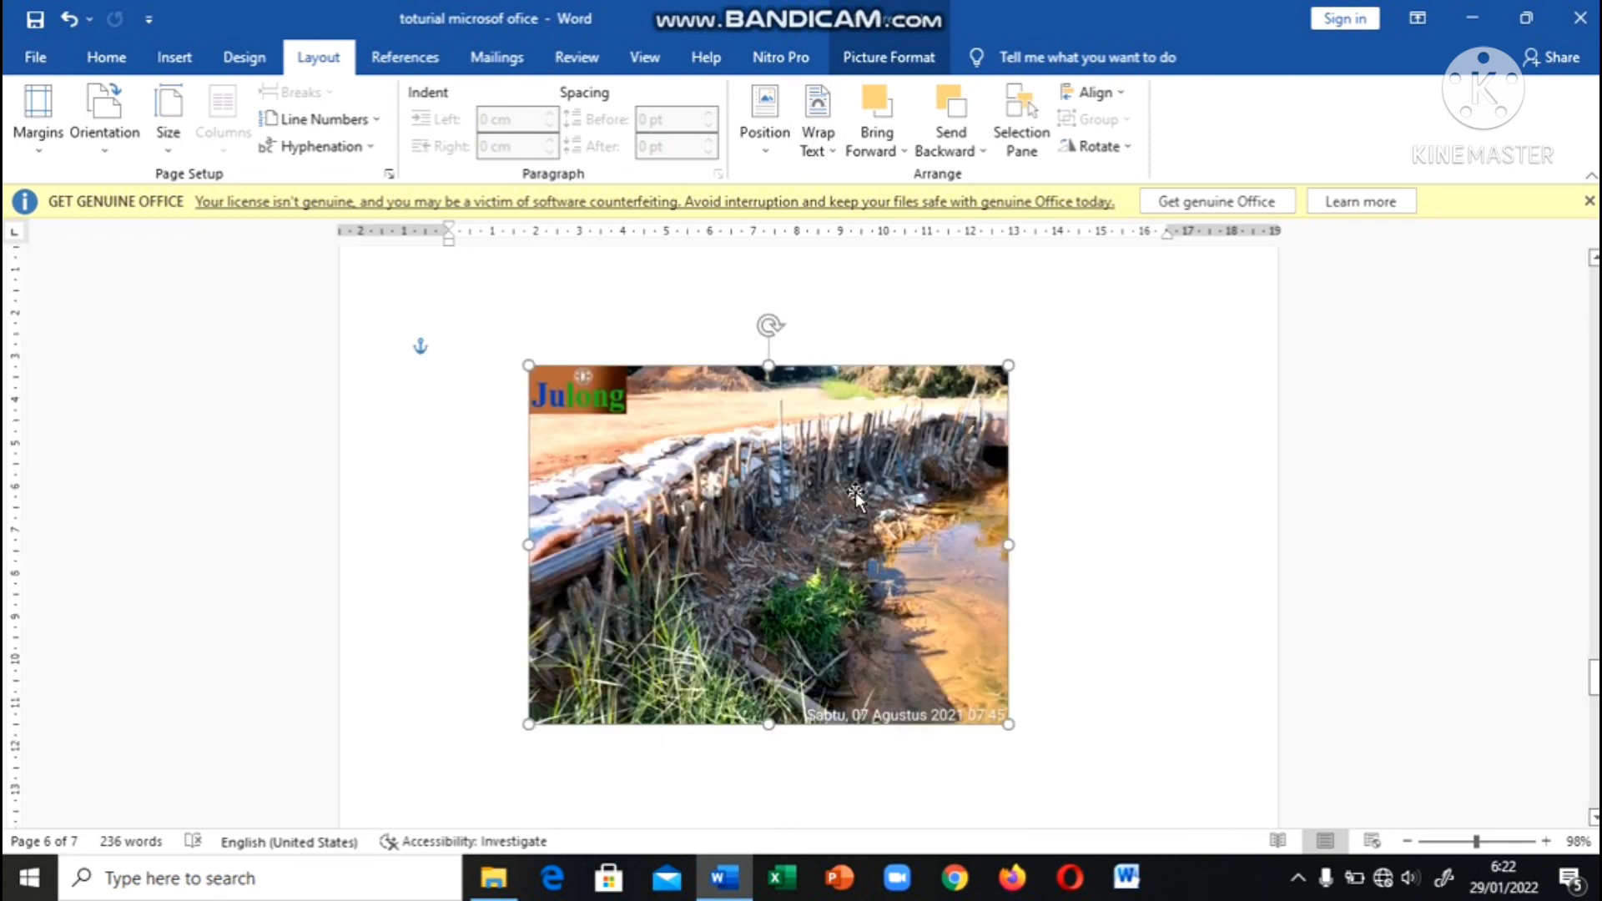
pyautogui.scroll(10, 856, 494)
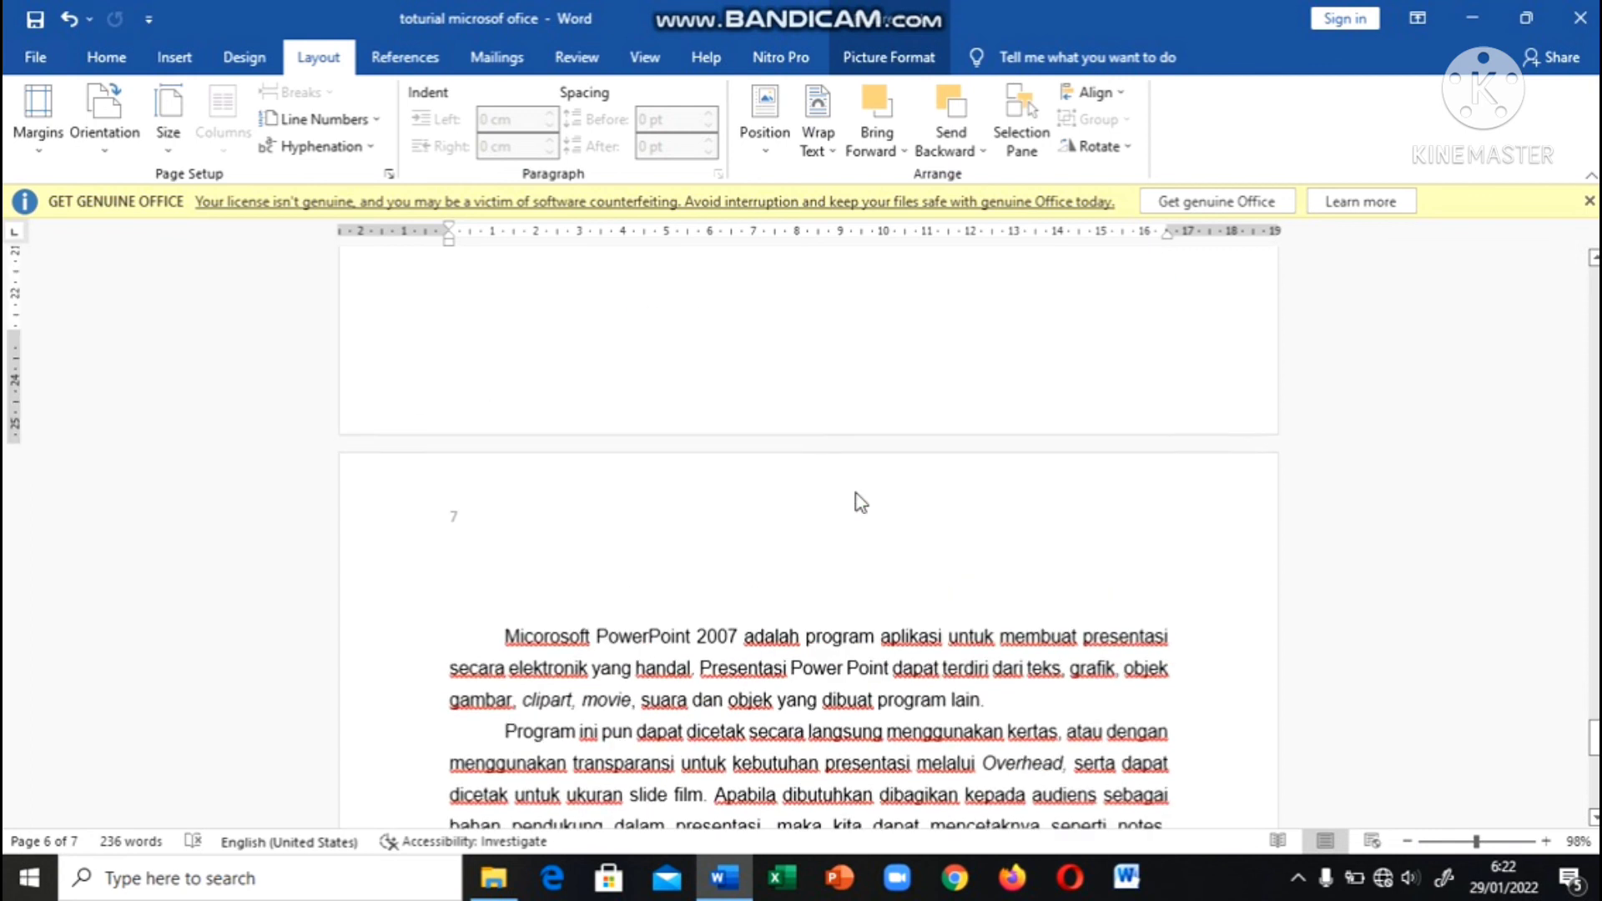
pyautogui.scroll(6, 878, 381)
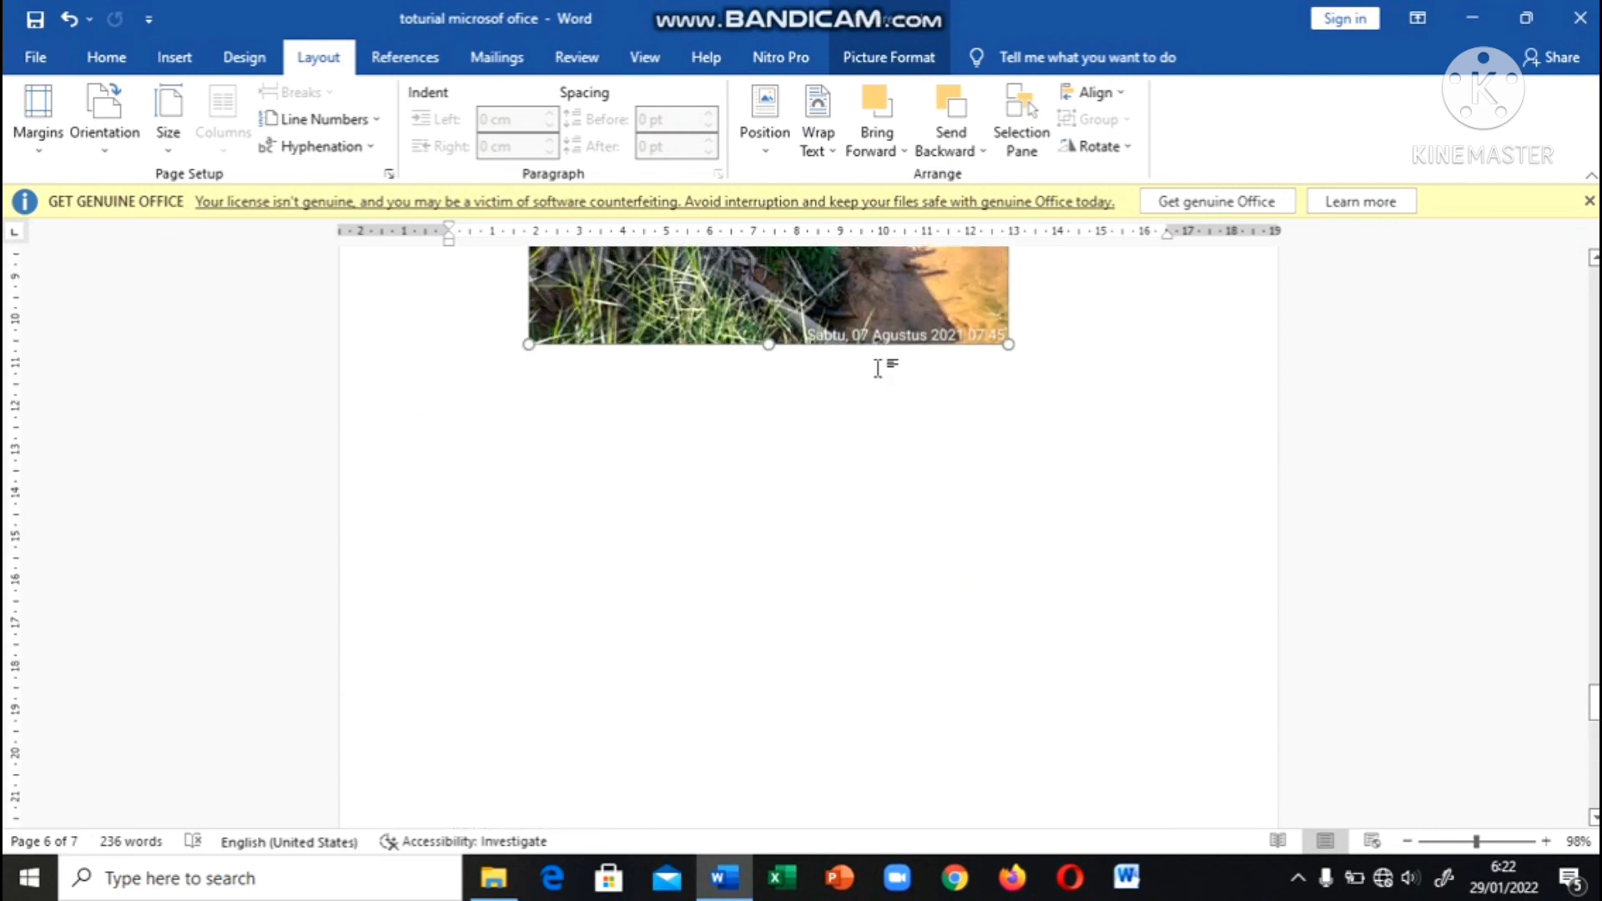
pyautogui.moveTo(858, 897); pyautogui.dragTo(978, 724)
pyautogui.moveTo(957, 882); pyautogui.dragTo(935, 448)
pyautogui.scroll(11, 935, 448)
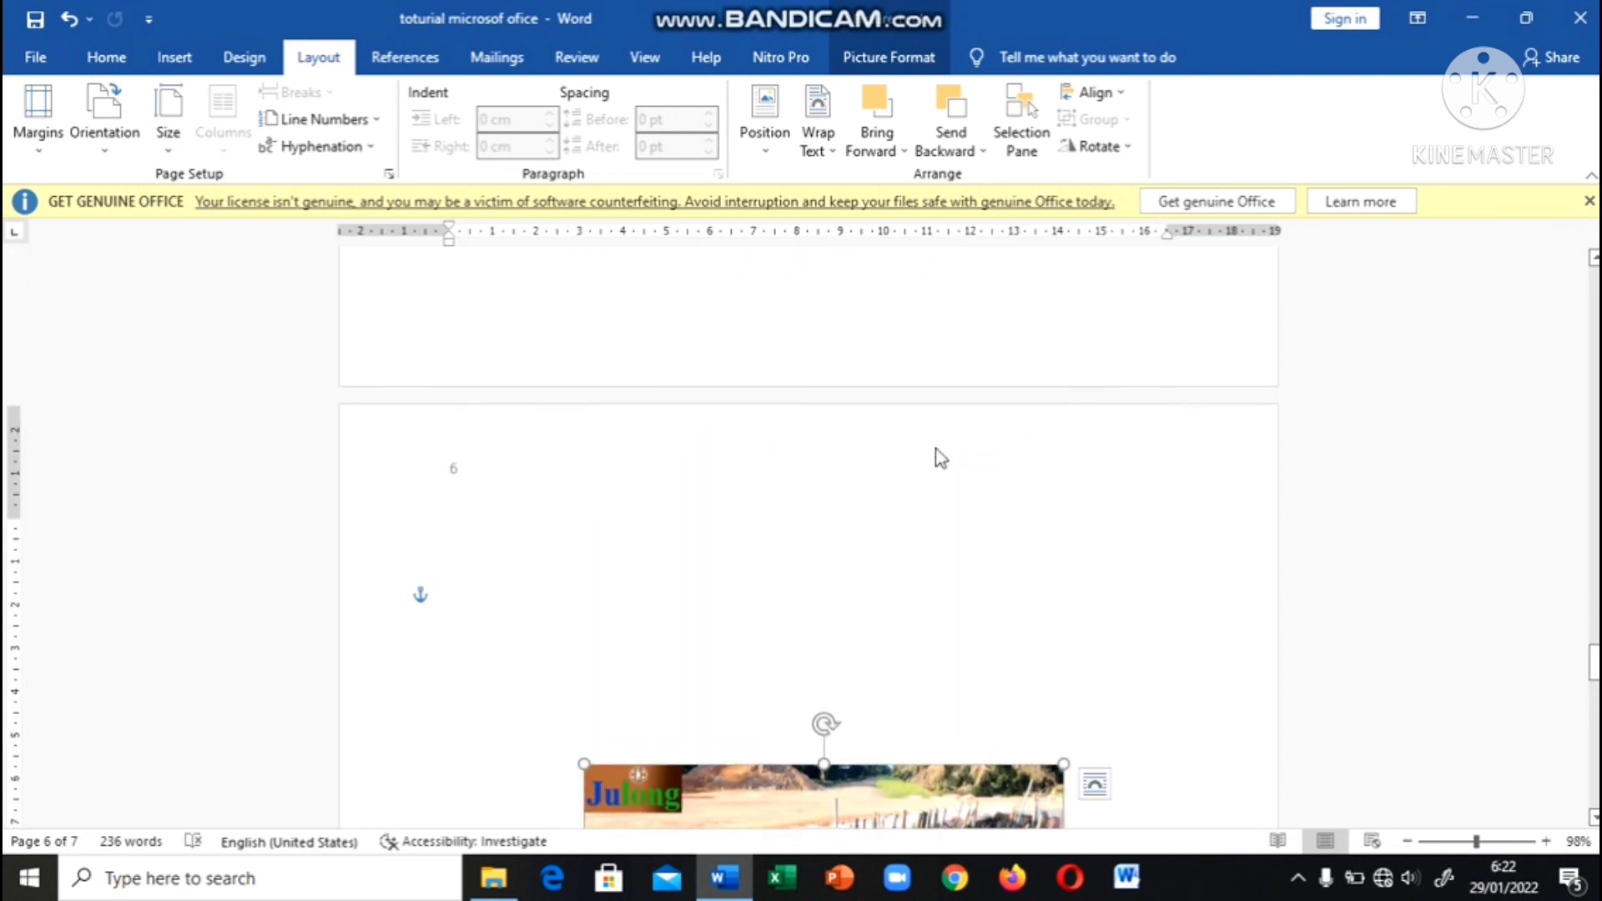
pyautogui.scroll(-12, 935, 448)
pyautogui.scroll(-7, 936, 448)
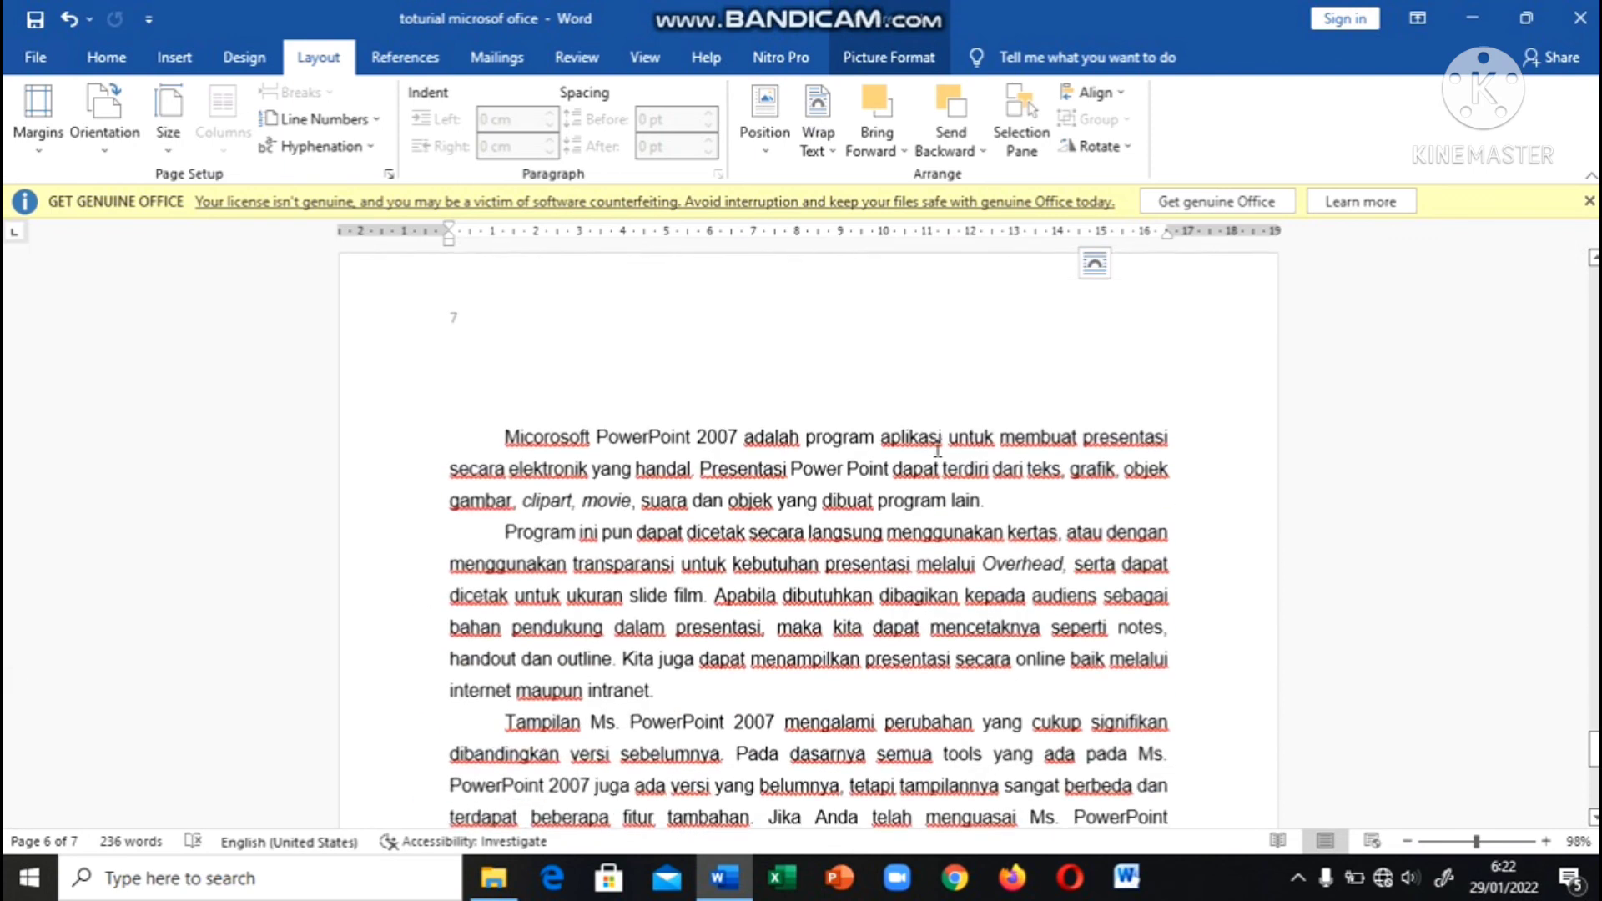
pyautogui.scroll(2, 935, 448)
pyautogui.scroll(-4, 936, 448)
pyautogui.scroll(-5, 935, 448)
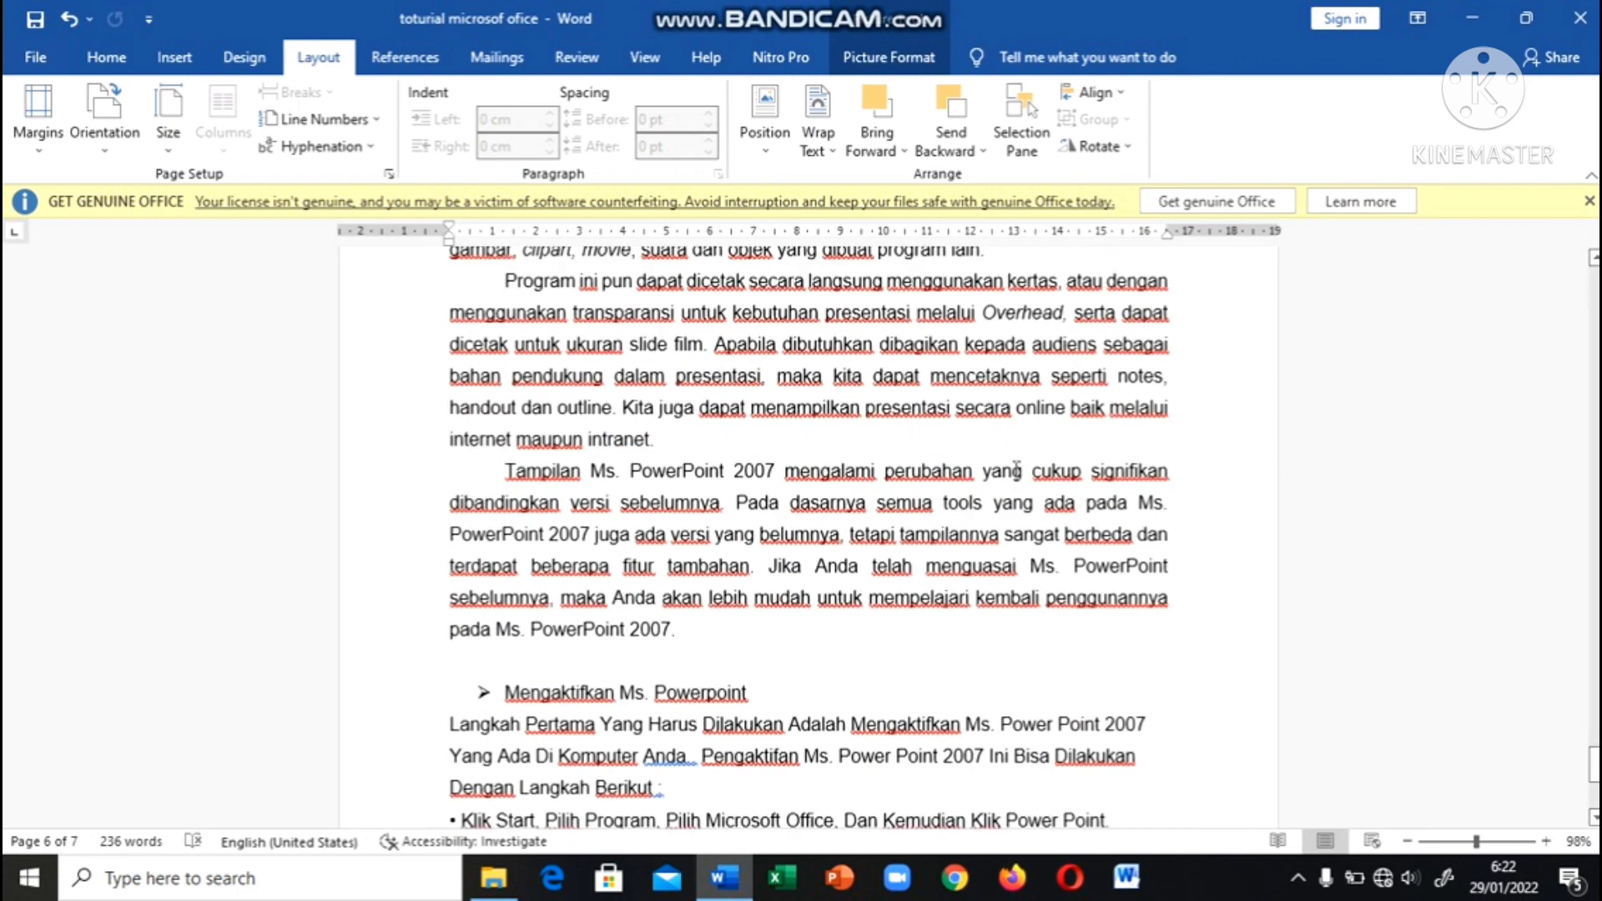
pyautogui.scroll(3, 1001, 463)
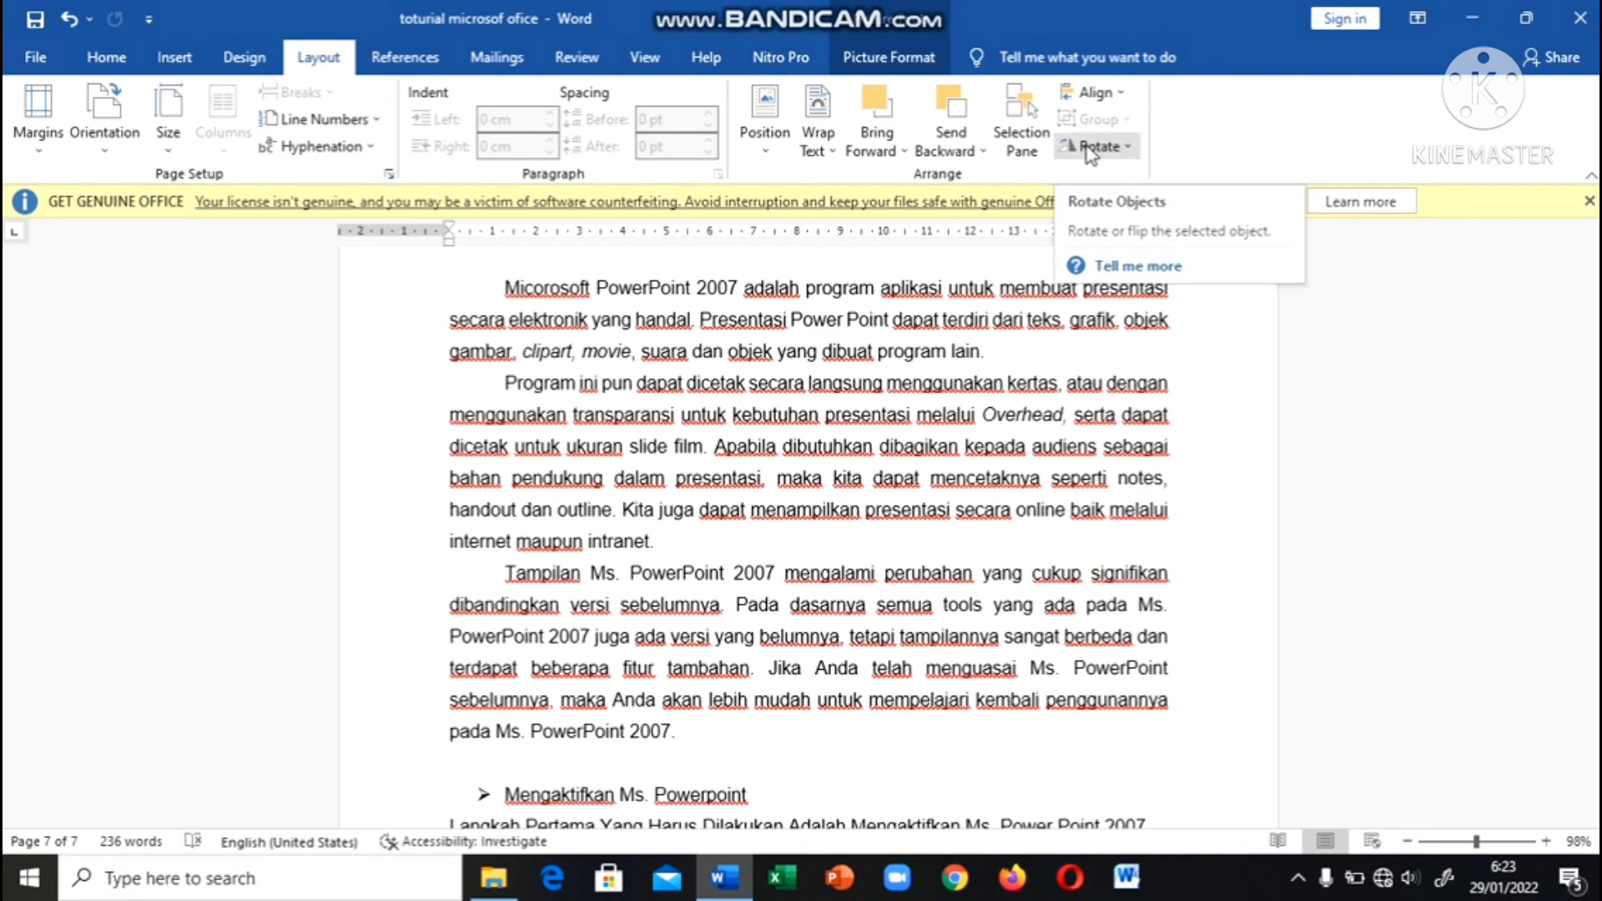
pyautogui.scroll(-5, 863, 614)
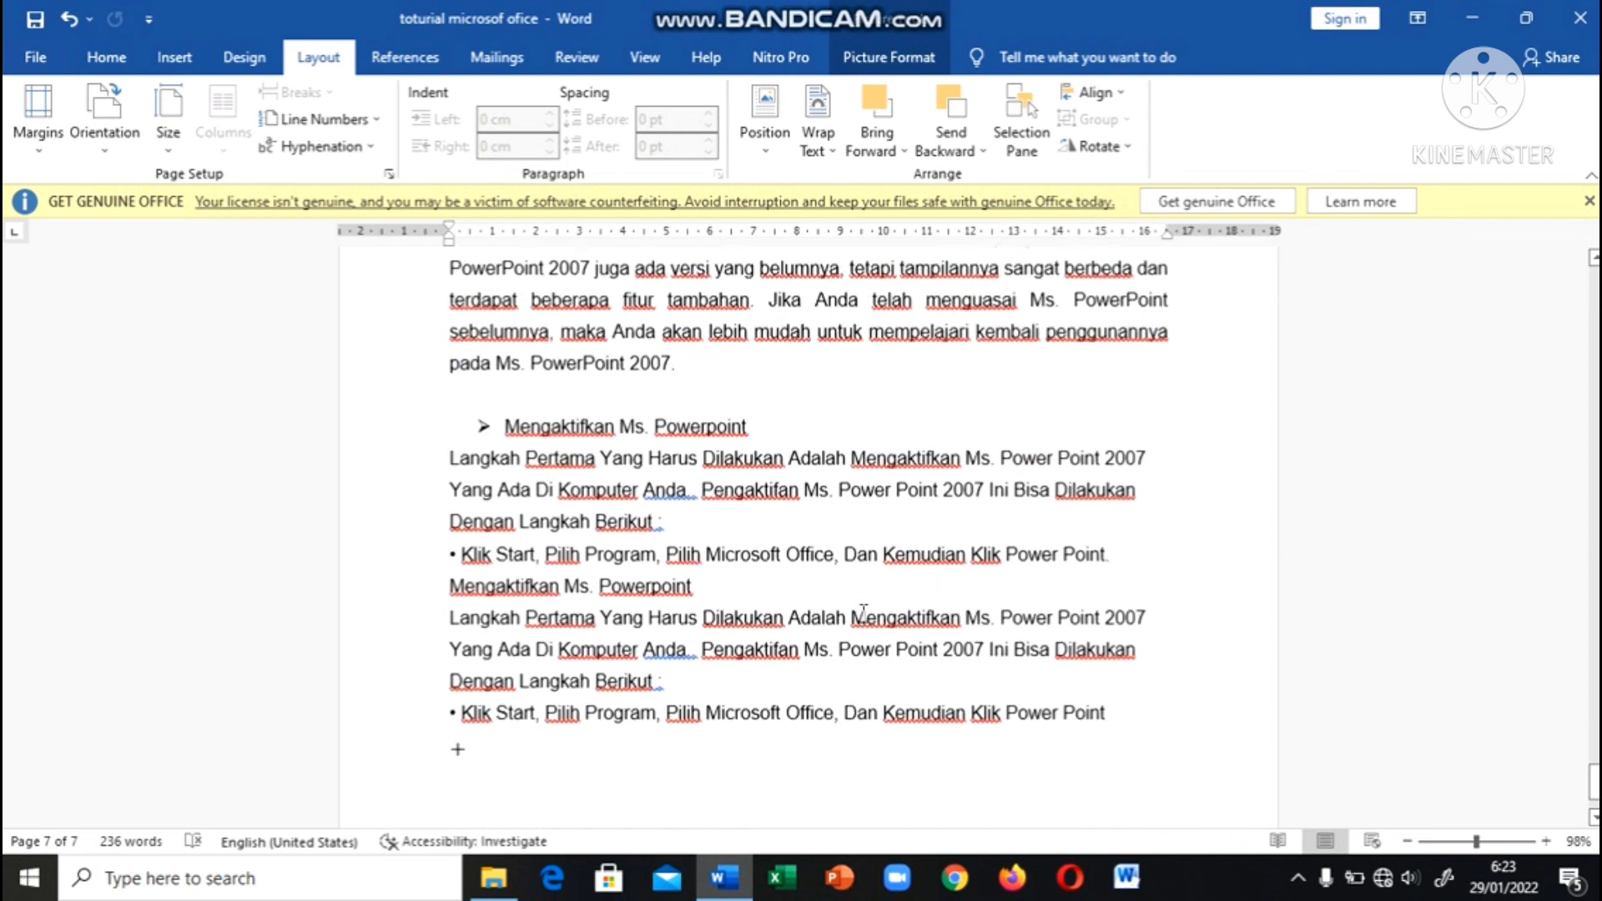
# Rotate the picture on page 6 about 43 degrees clockwise.
pyautogui.scroll(15, 864, 613)
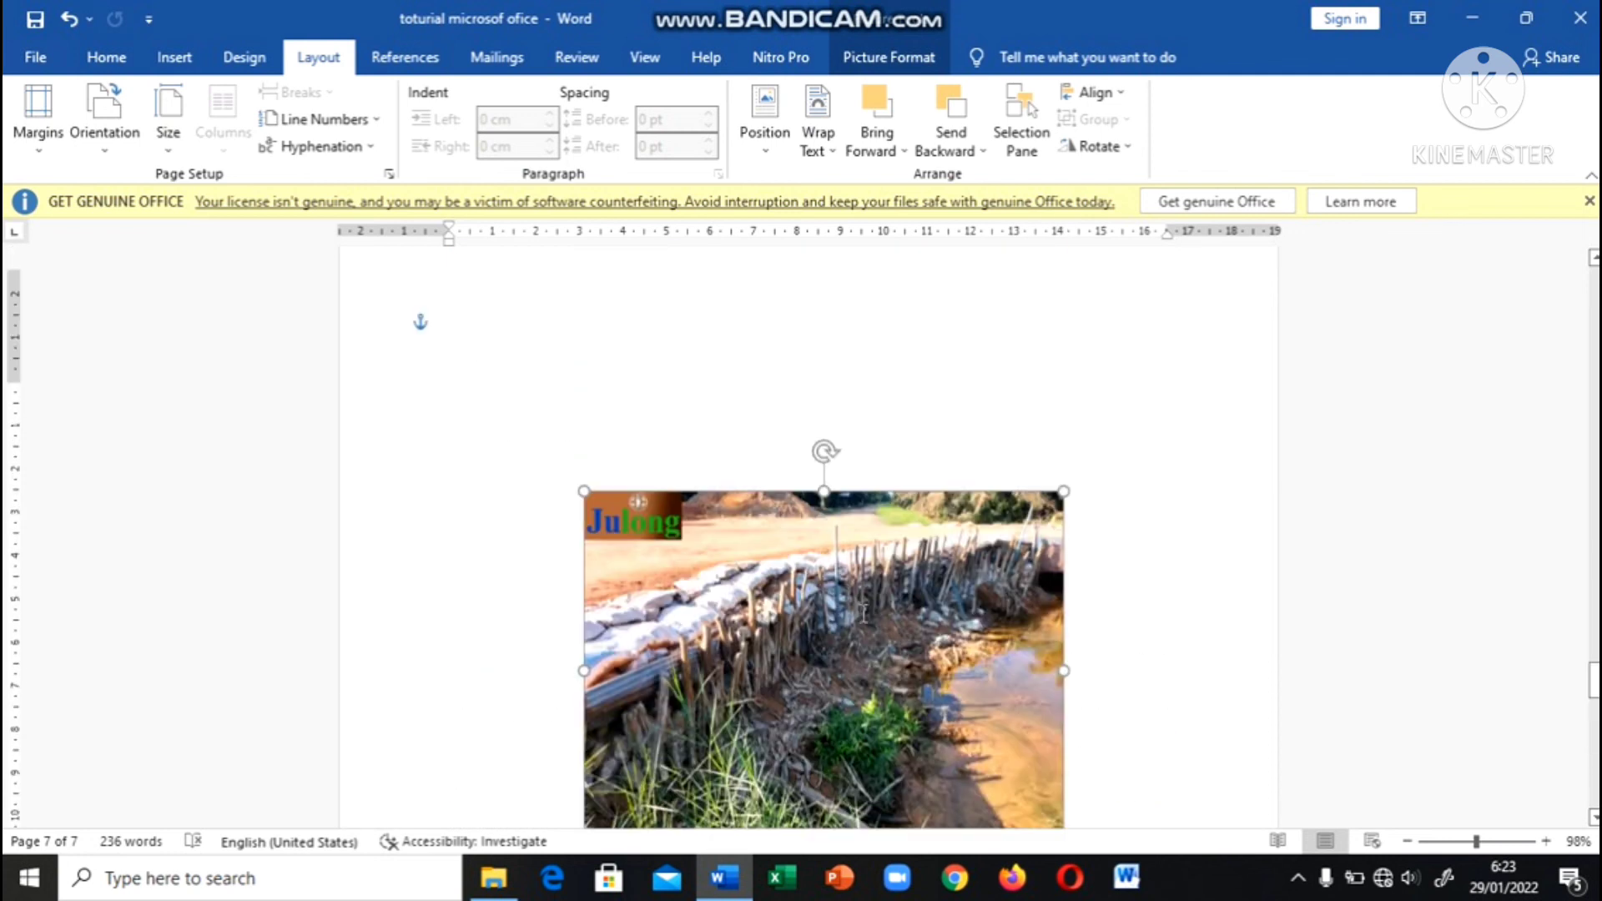
pyautogui.scroll(-2, 861, 615)
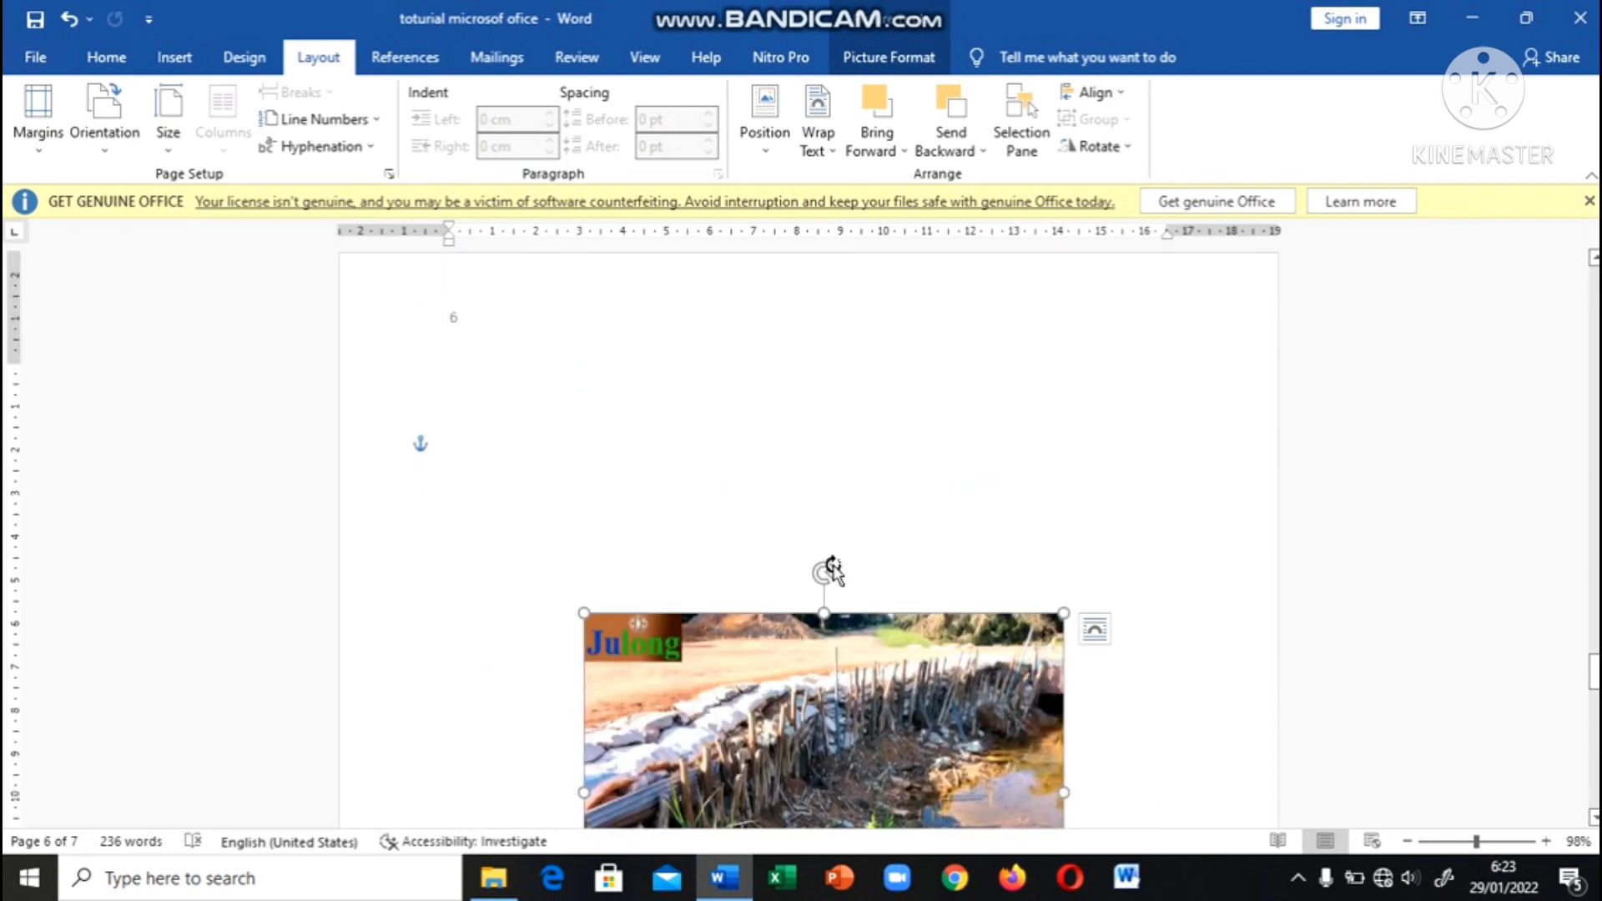
pyautogui.moveTo(827, 570); pyautogui.dragTo(947, 677)
pyautogui.scroll(-3, 948, 678)
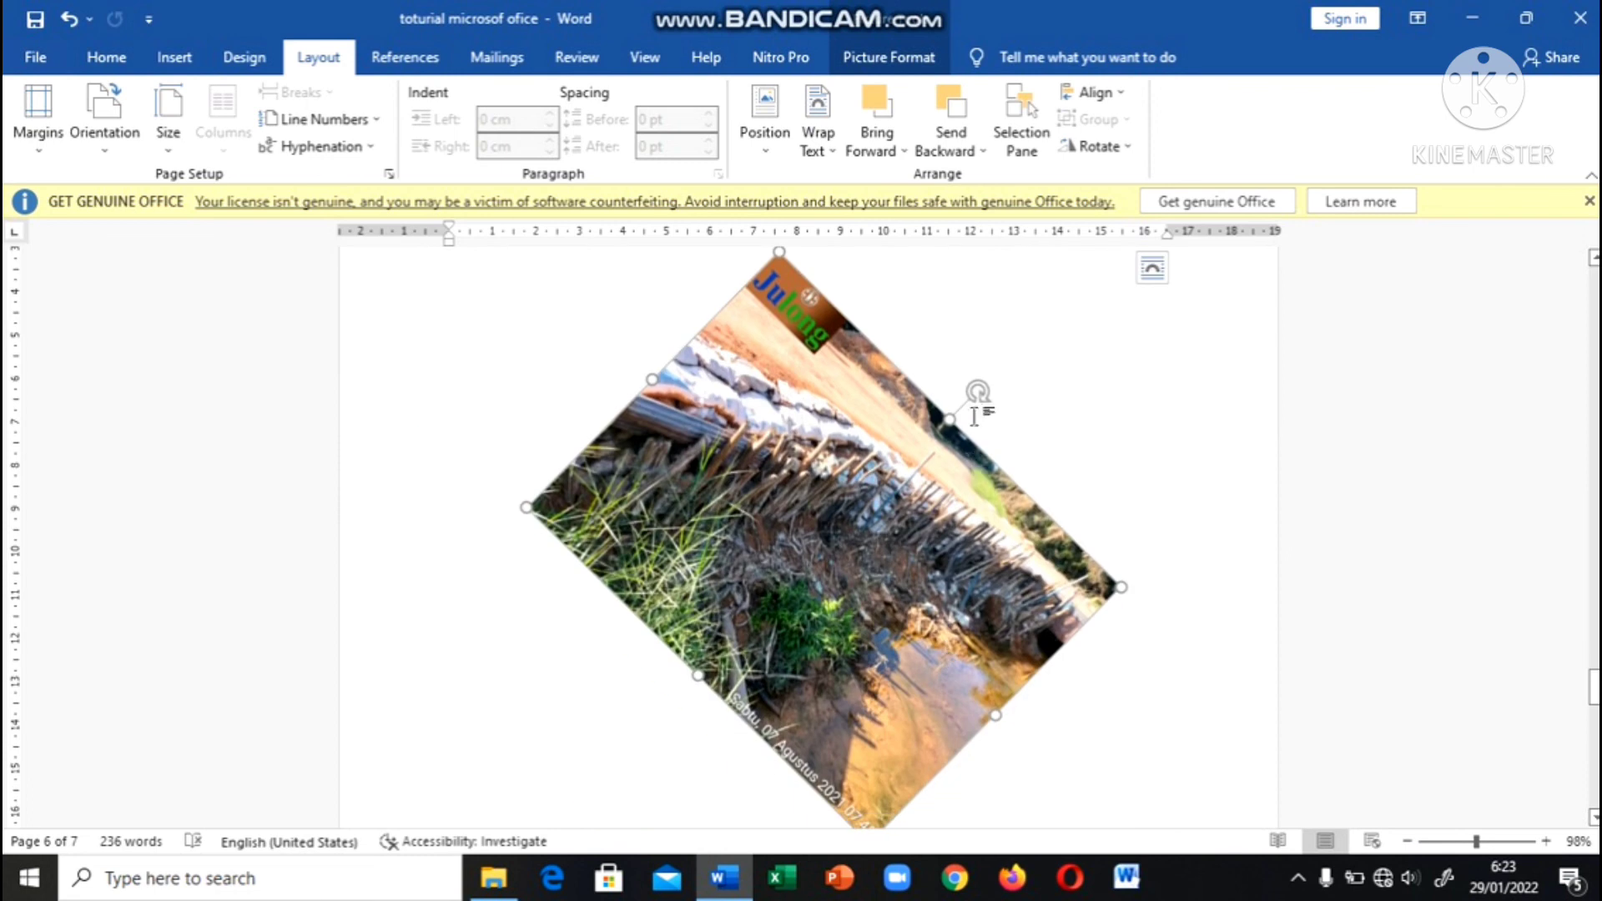
pyautogui.moveTo(981, 394)
pyautogui.mouseDown()
pyautogui.moveTo(966, 565)
pyautogui.moveTo(1040, 575)
pyautogui.moveTo(901, 755)
pyautogui.moveTo(779, 762)
pyautogui.moveTo(991, 575)
pyautogui.moveTo(1023, 643)
pyautogui.moveTo(998, 683)
pyautogui.moveTo(987, 554)
pyautogui.moveTo(915, 376)
pyautogui.moveTo(963, 405)
pyautogui.mouseUp()
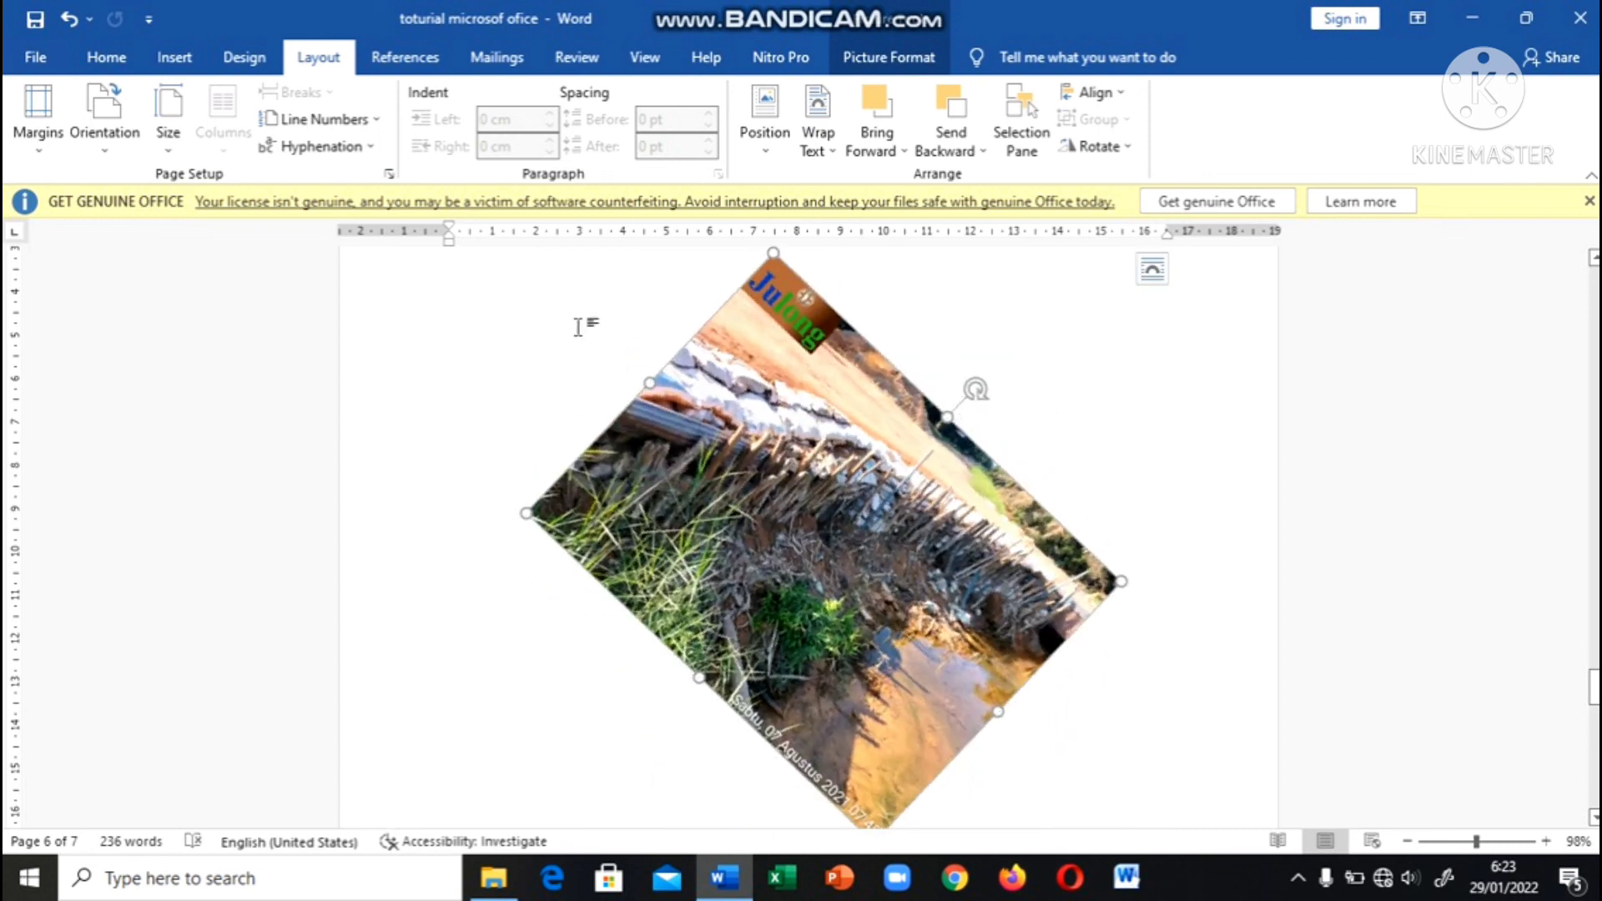
# Look through the available References, Mailings, Review and View commands.
pyautogui.click(405, 60)
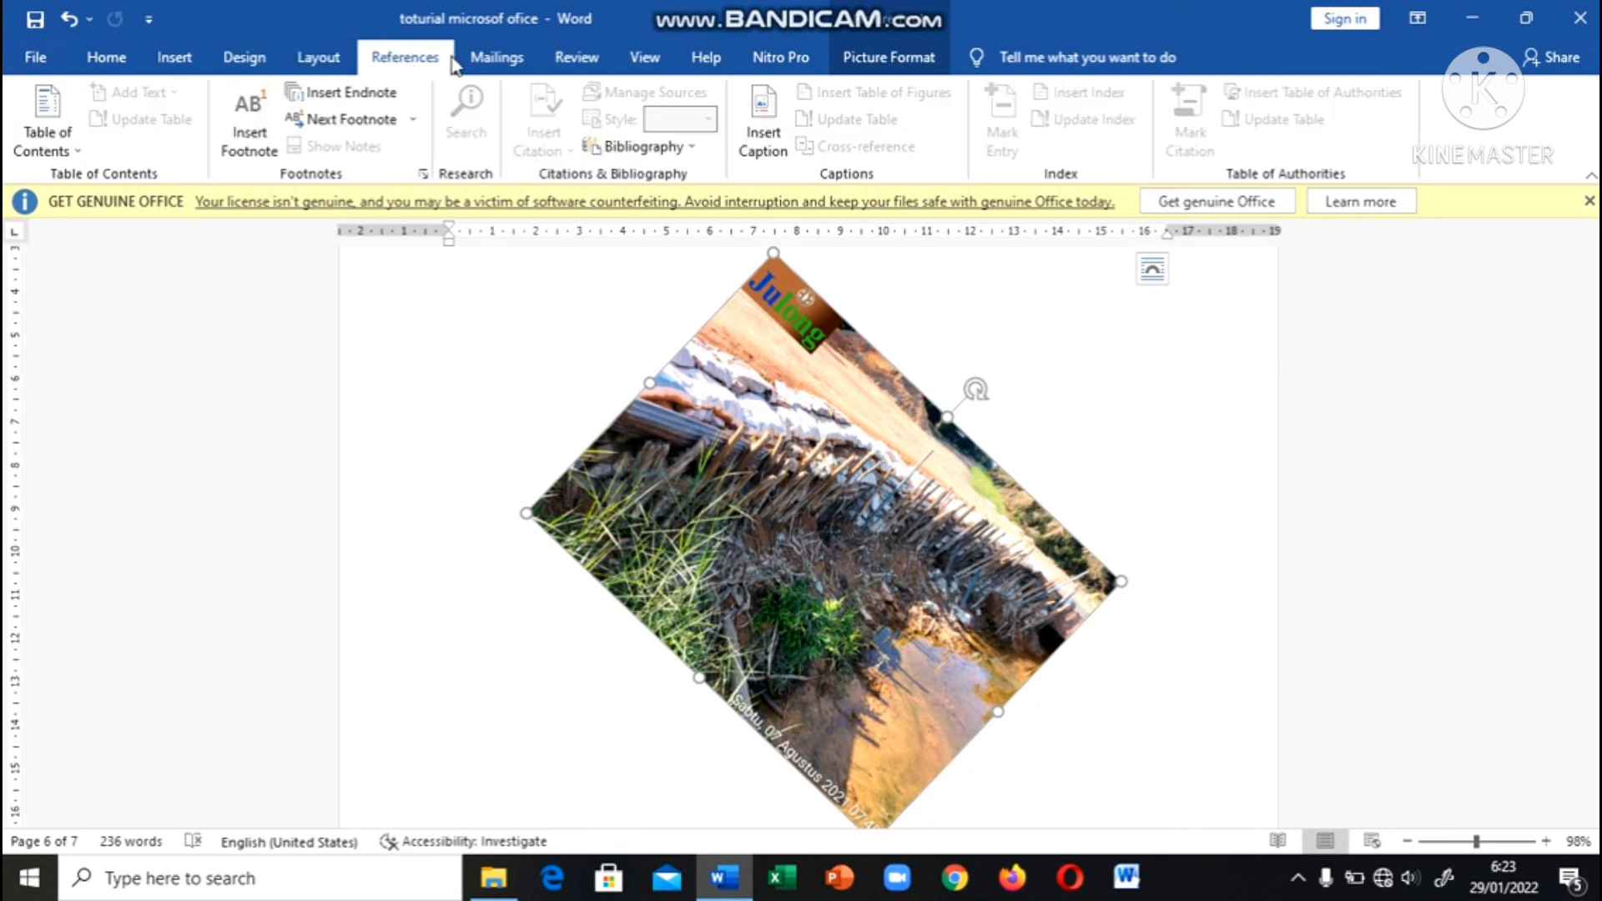
pyautogui.click(495, 60)
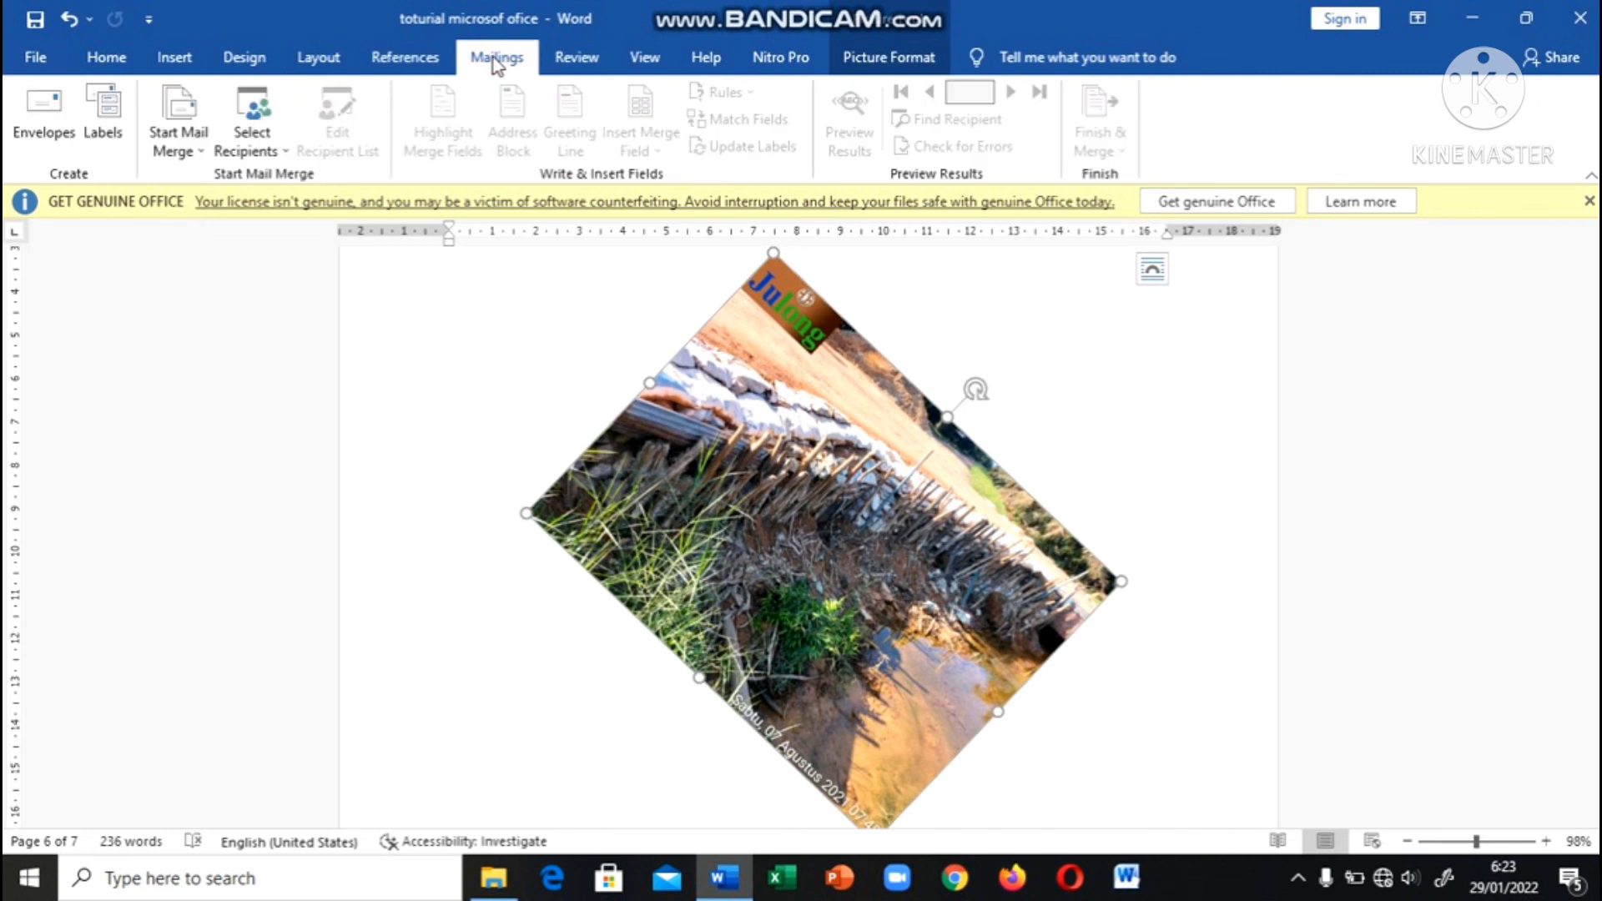
pyautogui.click(583, 63)
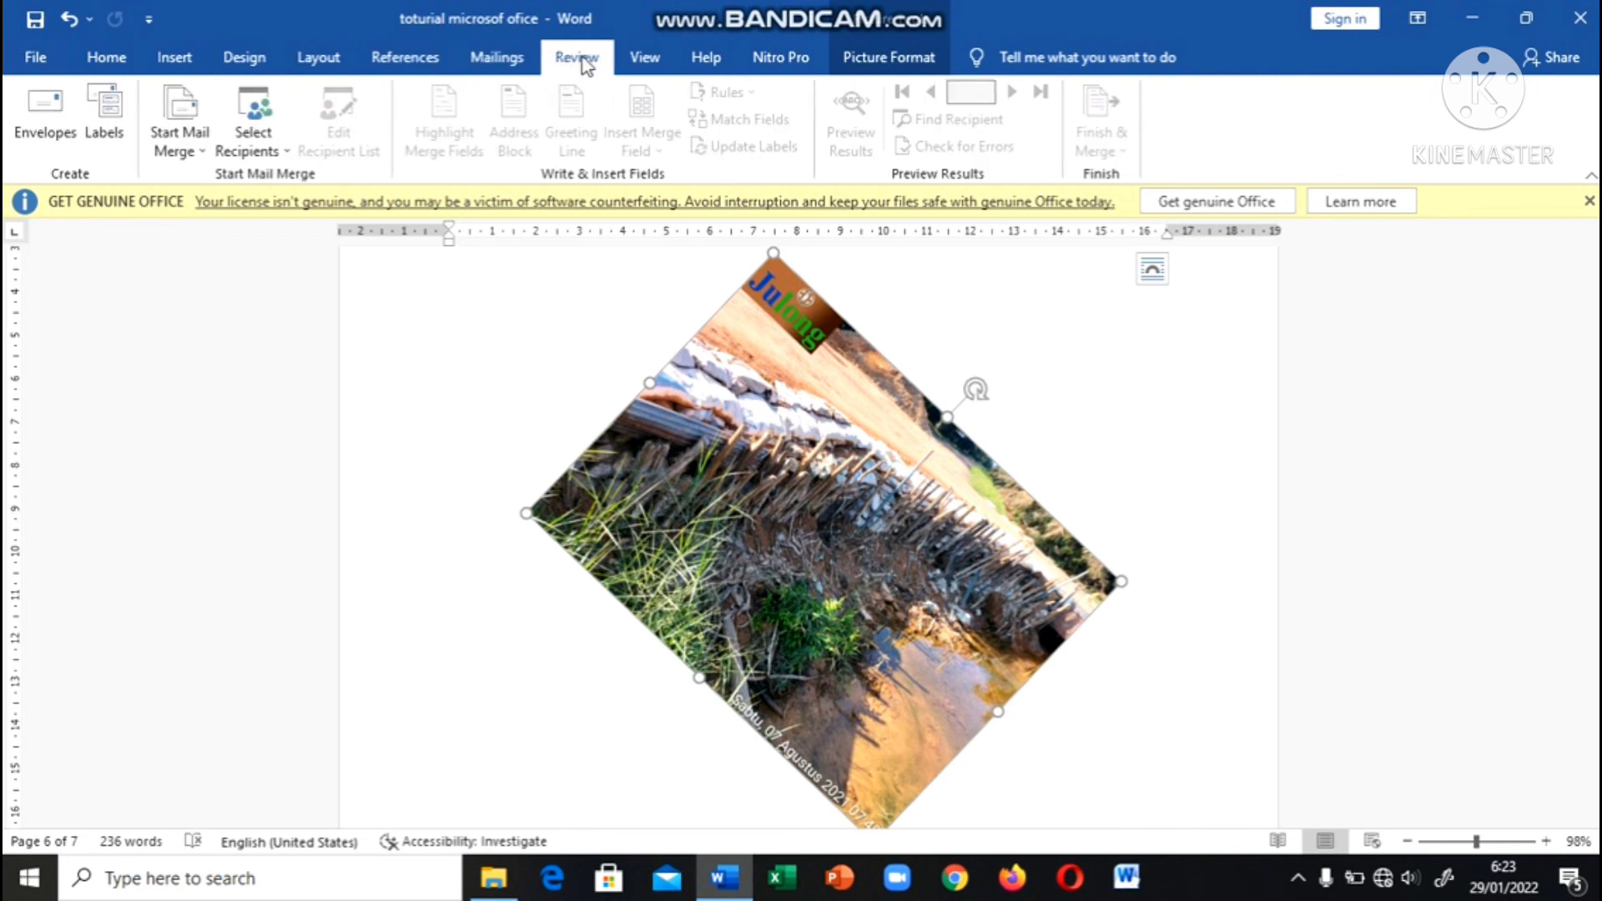
pyautogui.click(659, 63)
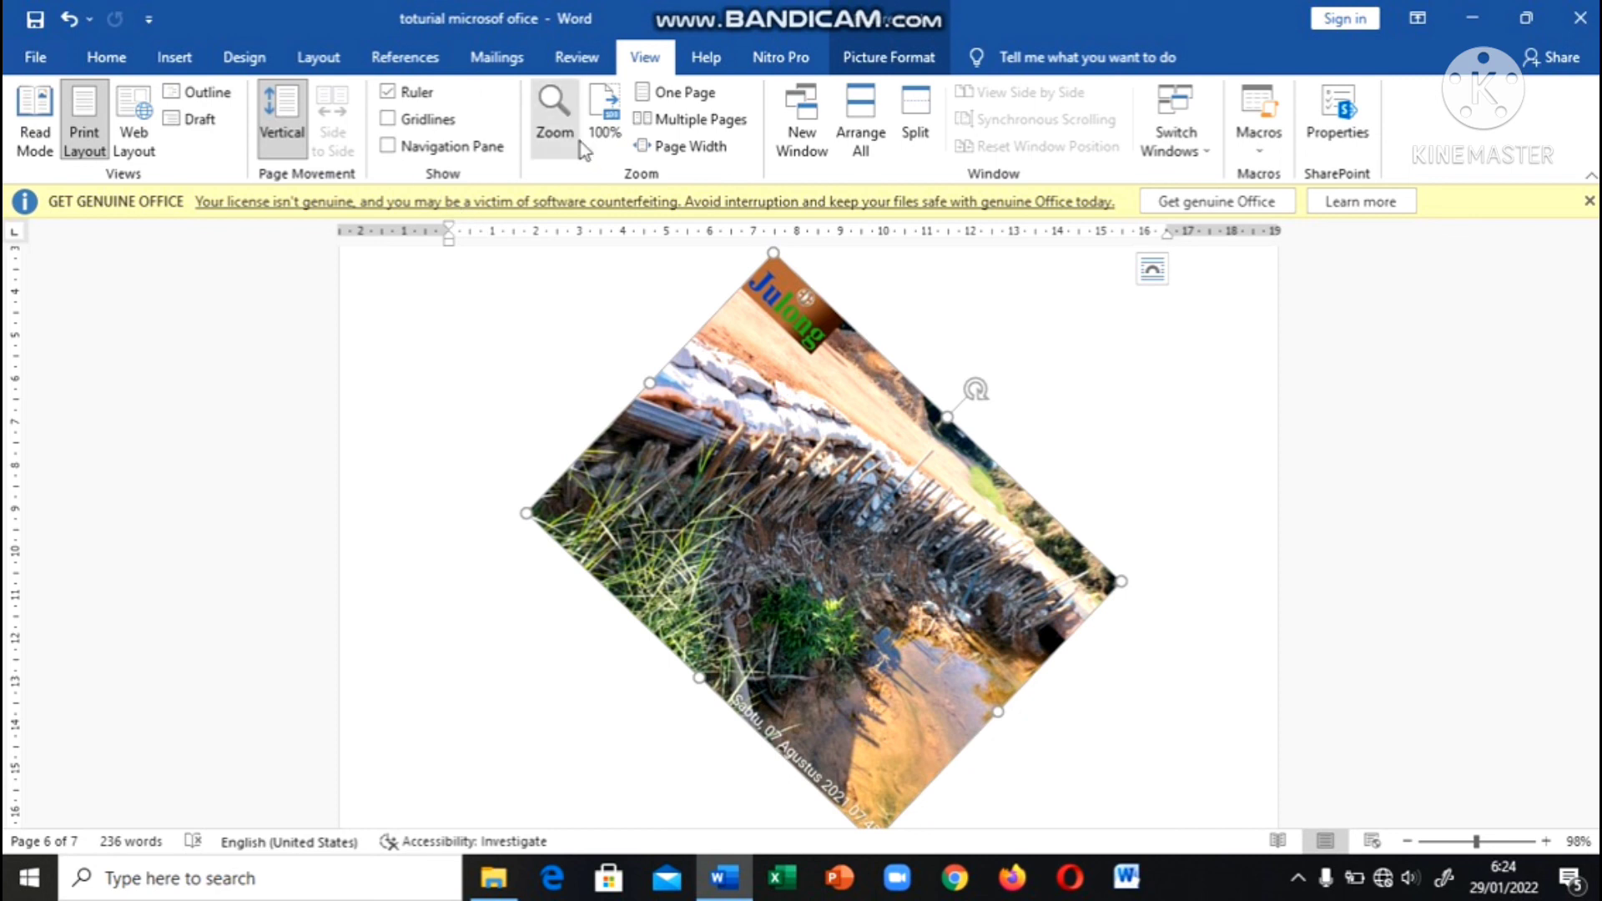
# Hide the ruler and show it again, and turn the page gridlines on and back off.
pyautogui.click(389, 93)
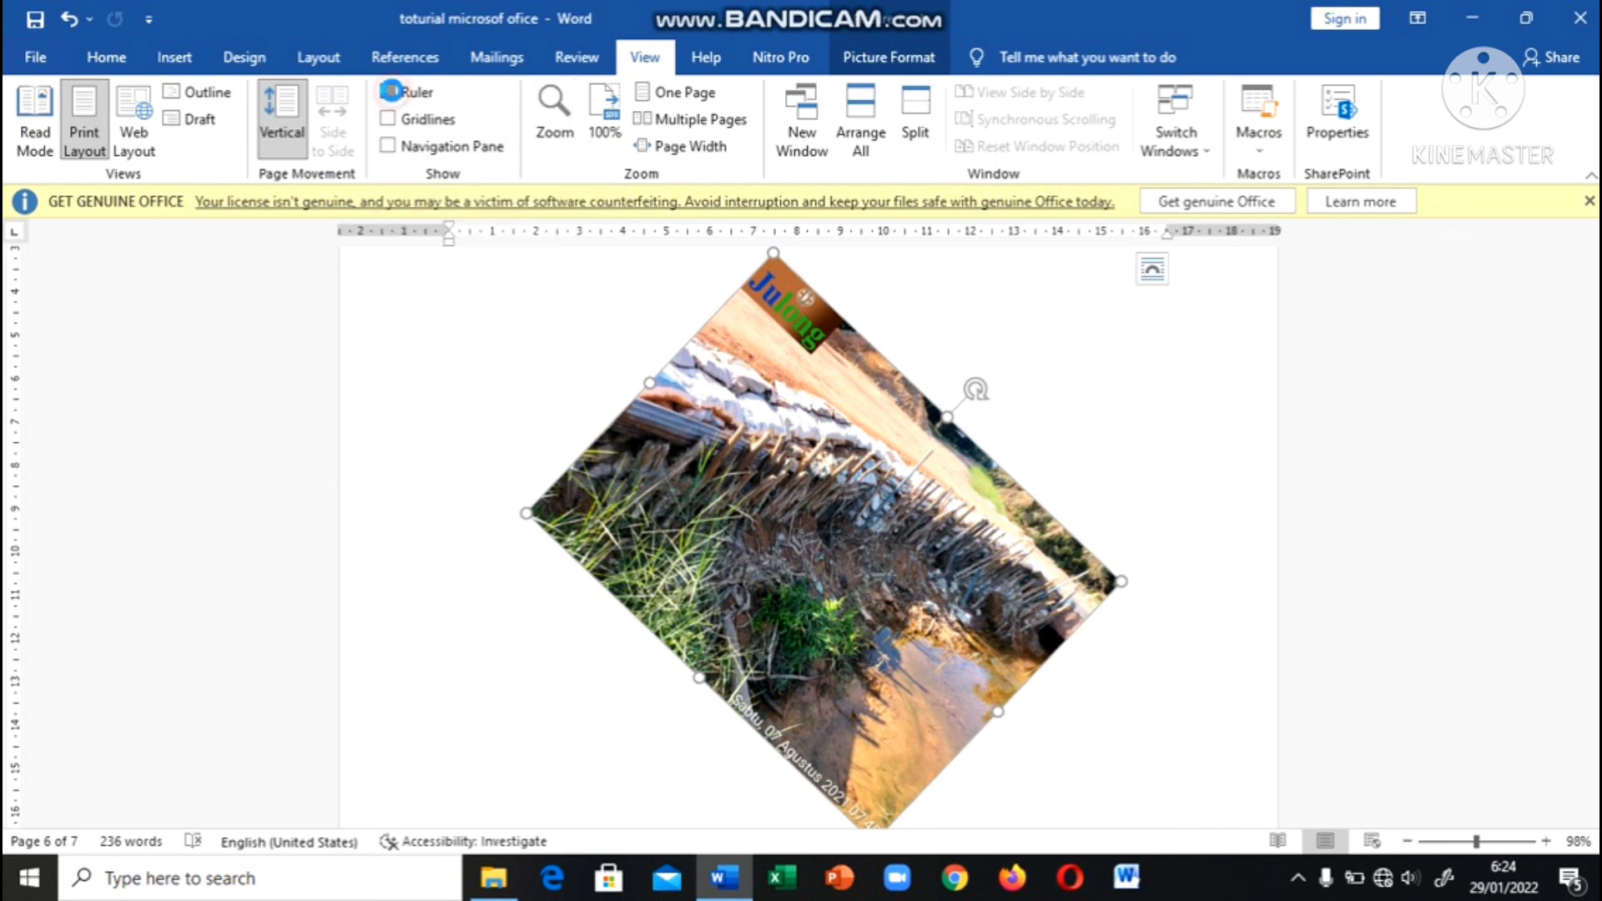
pyautogui.scroll(3, 124, 365)
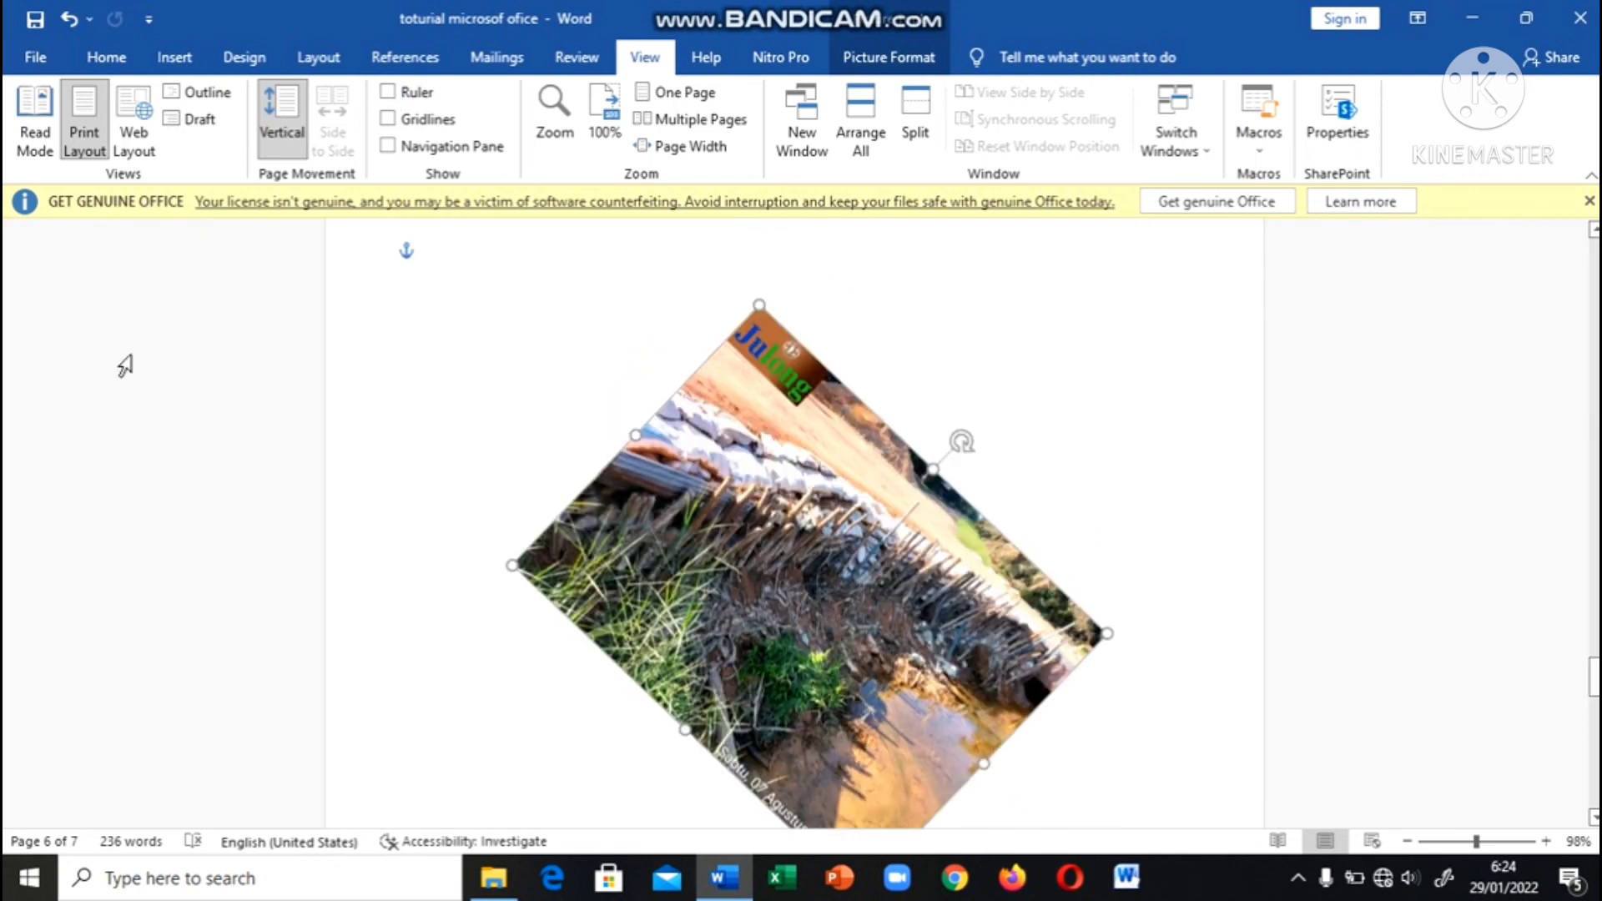
pyautogui.click(388, 92)
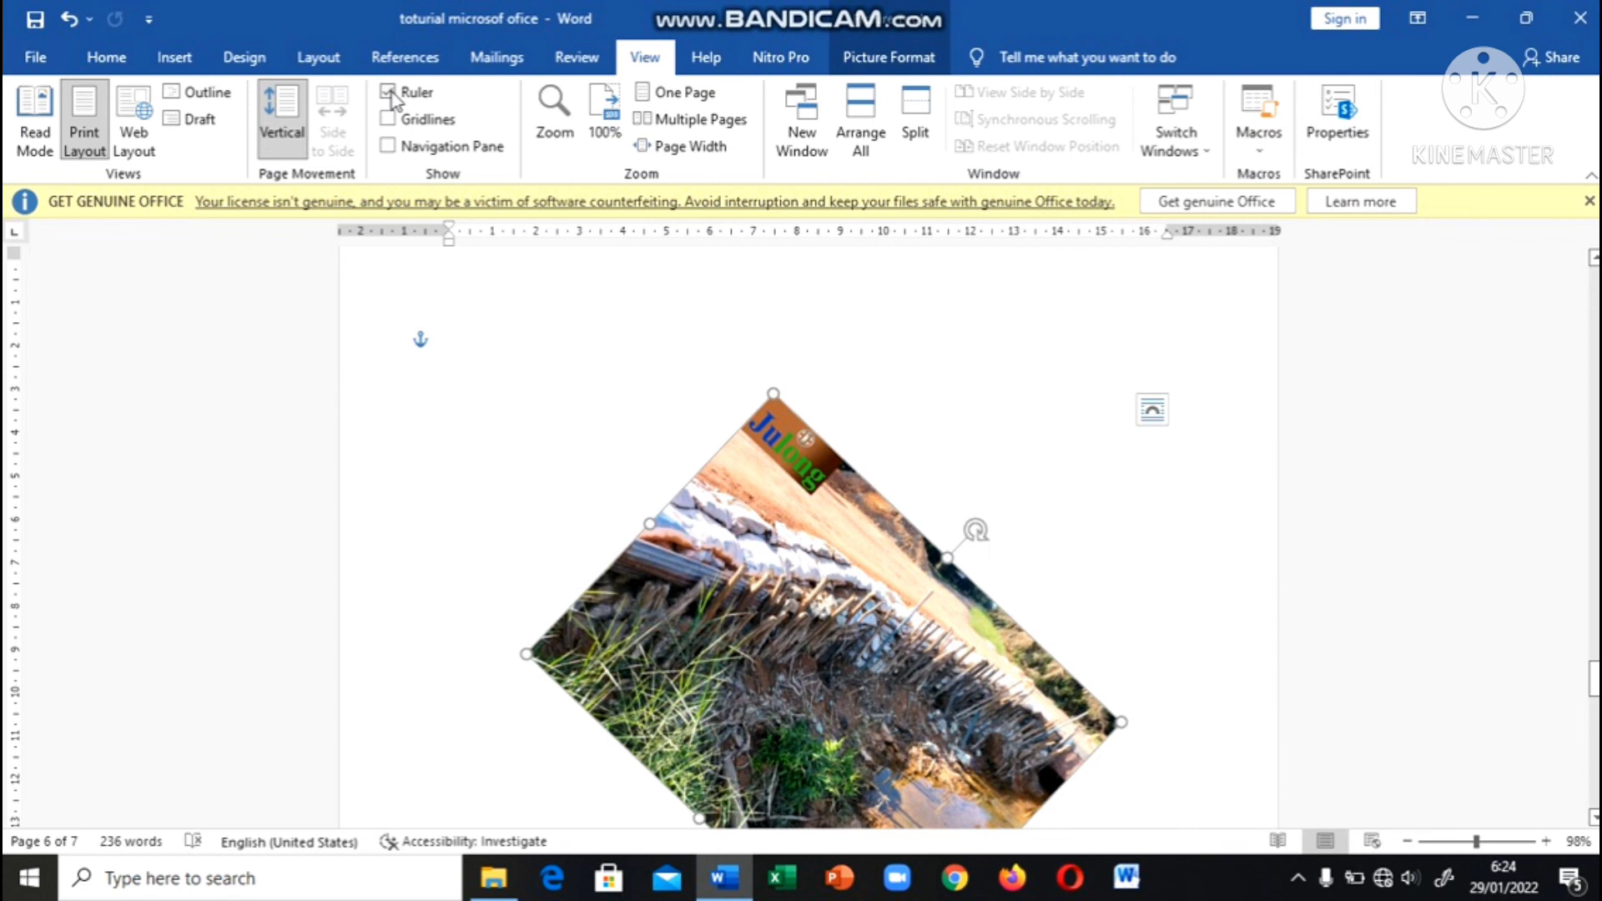
pyautogui.click(423, 124)
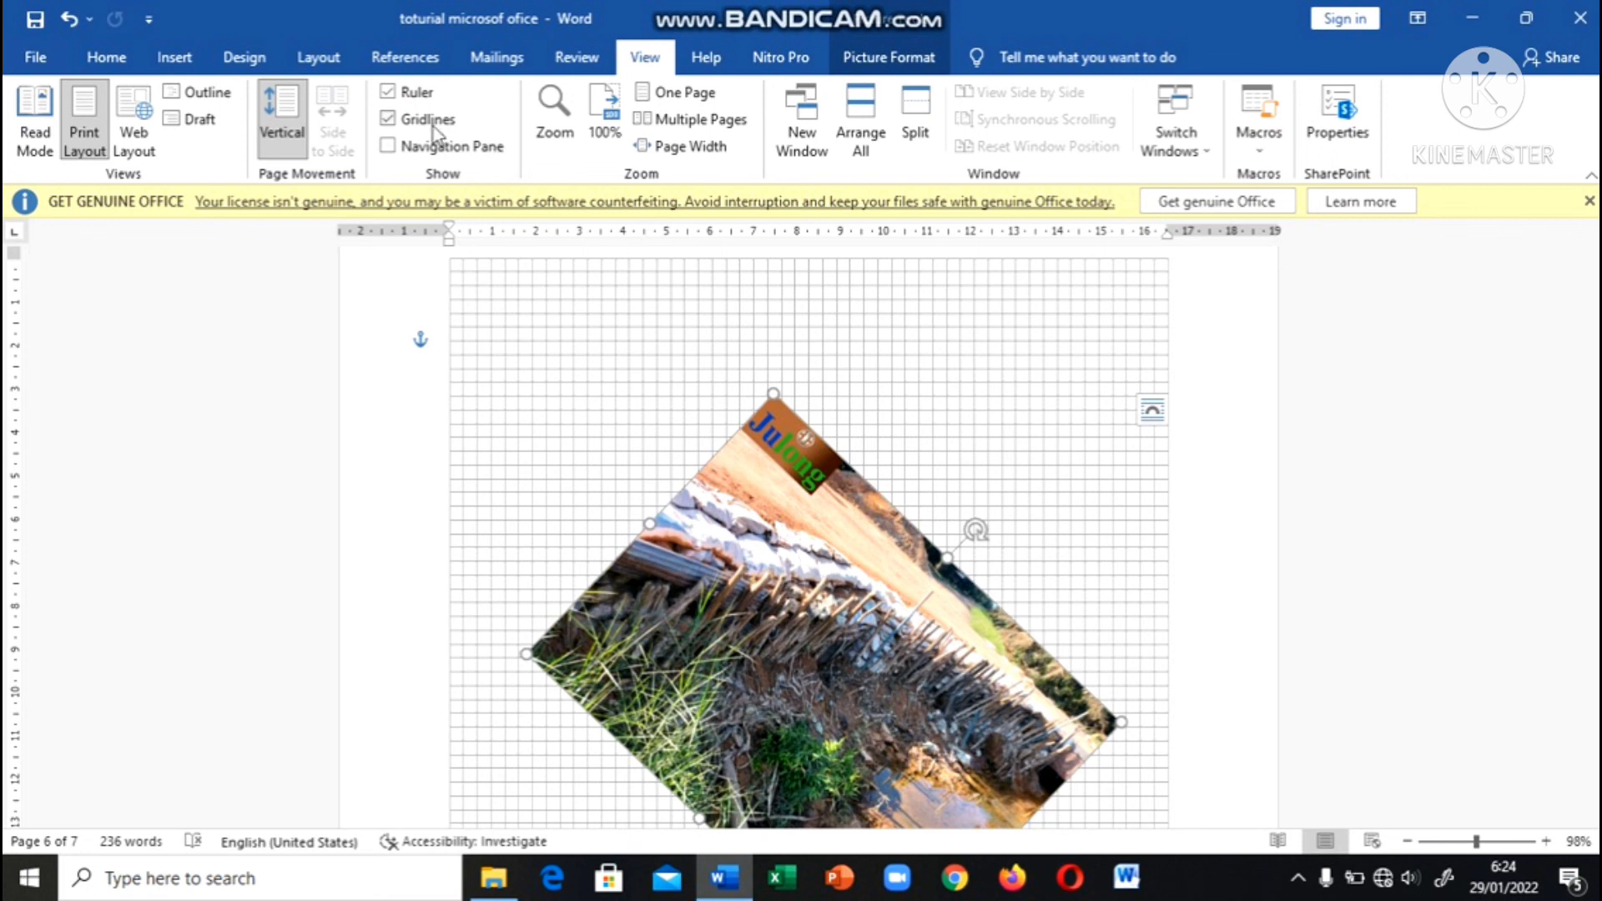
pyautogui.click(411, 121)
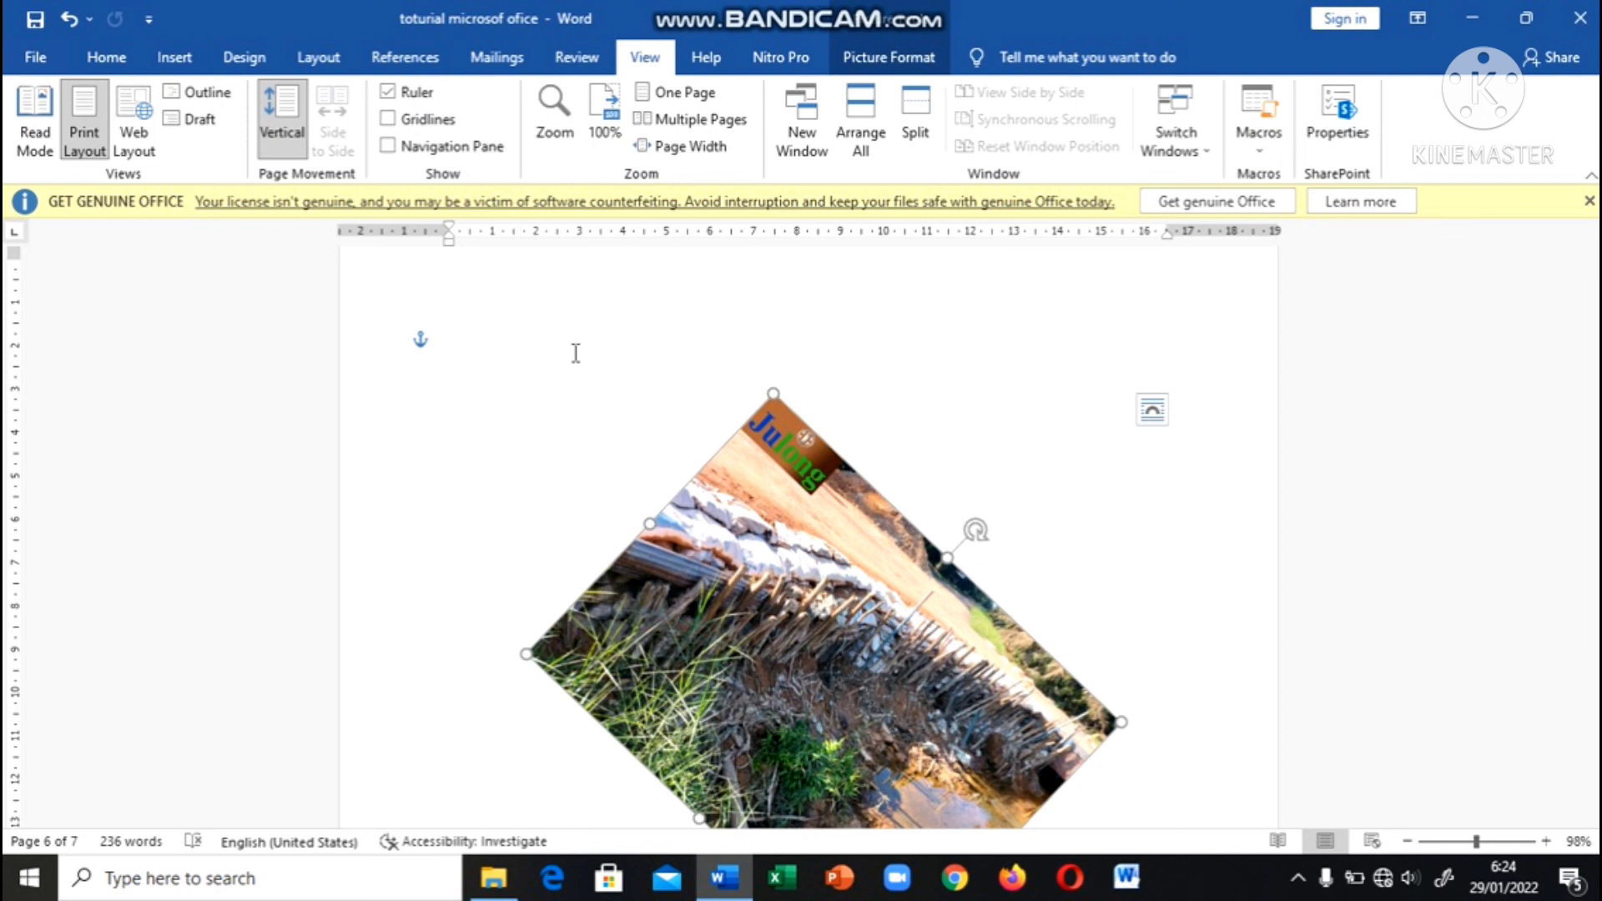
pyautogui.scroll(-6, 594, 404)
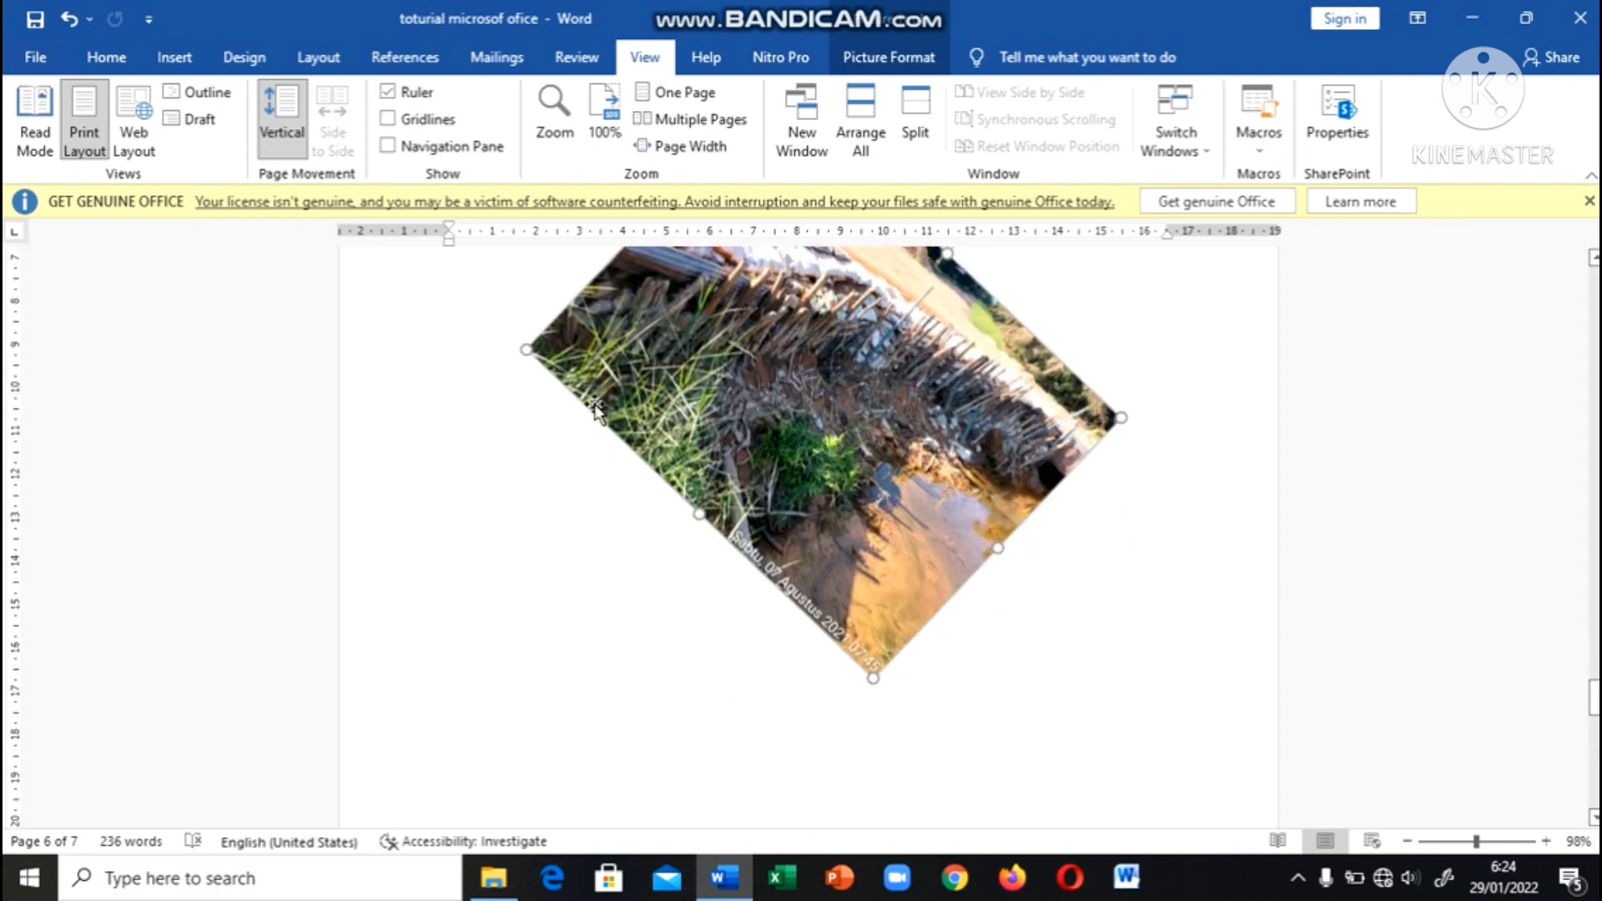
pyautogui.scroll(5, 594, 405)
pyautogui.scroll(5, 594, 405)
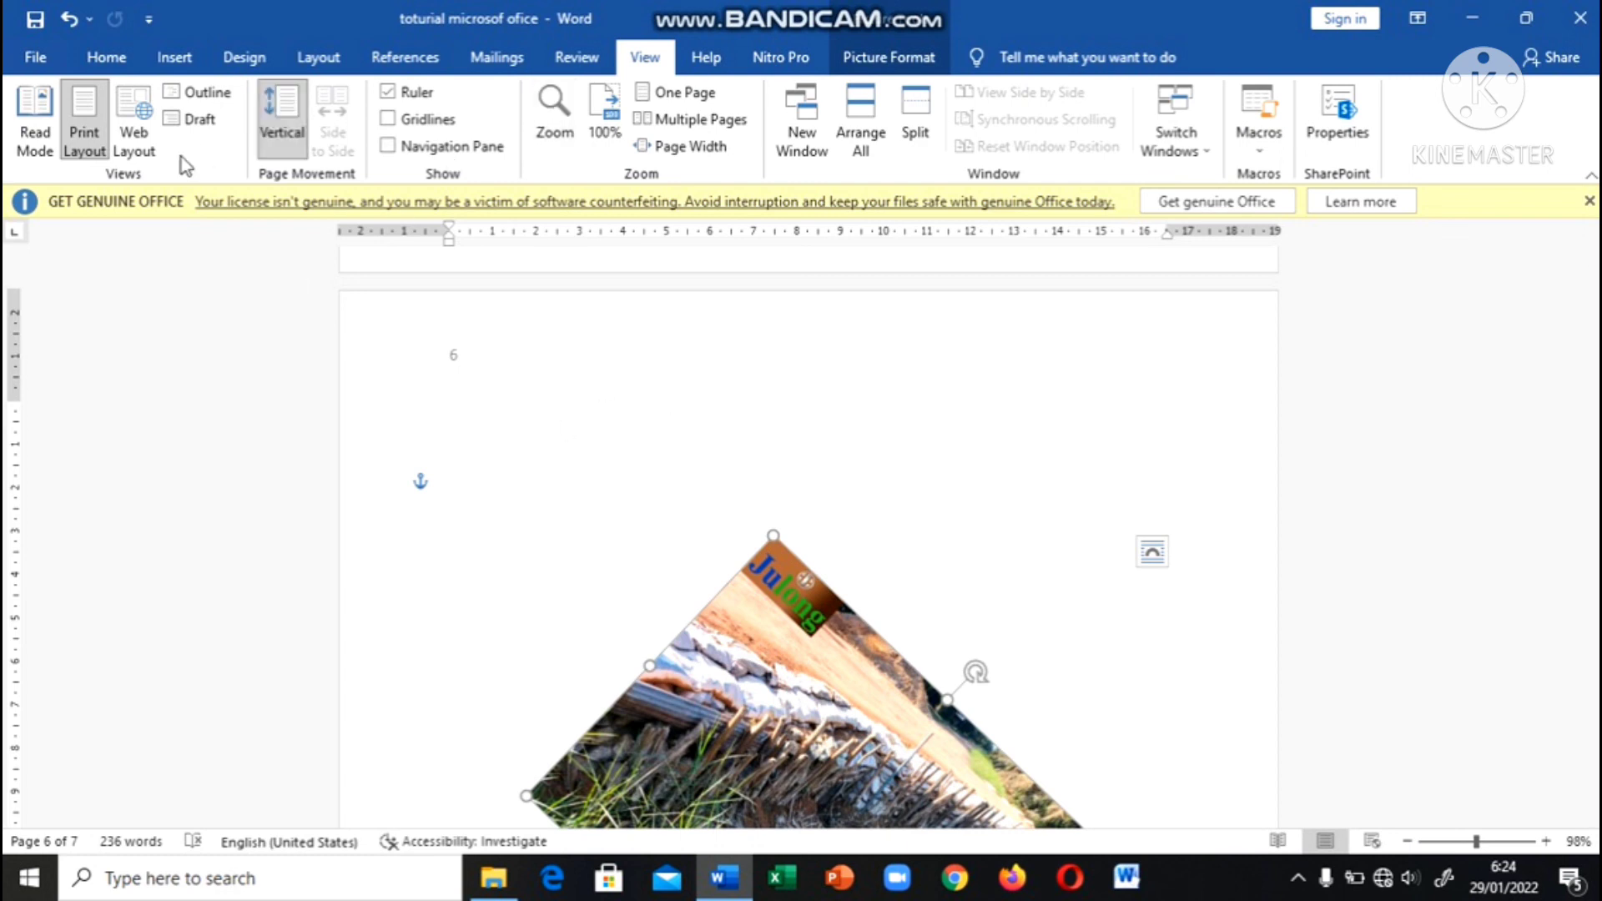
pyautogui.scroll(-8, 246, 443)
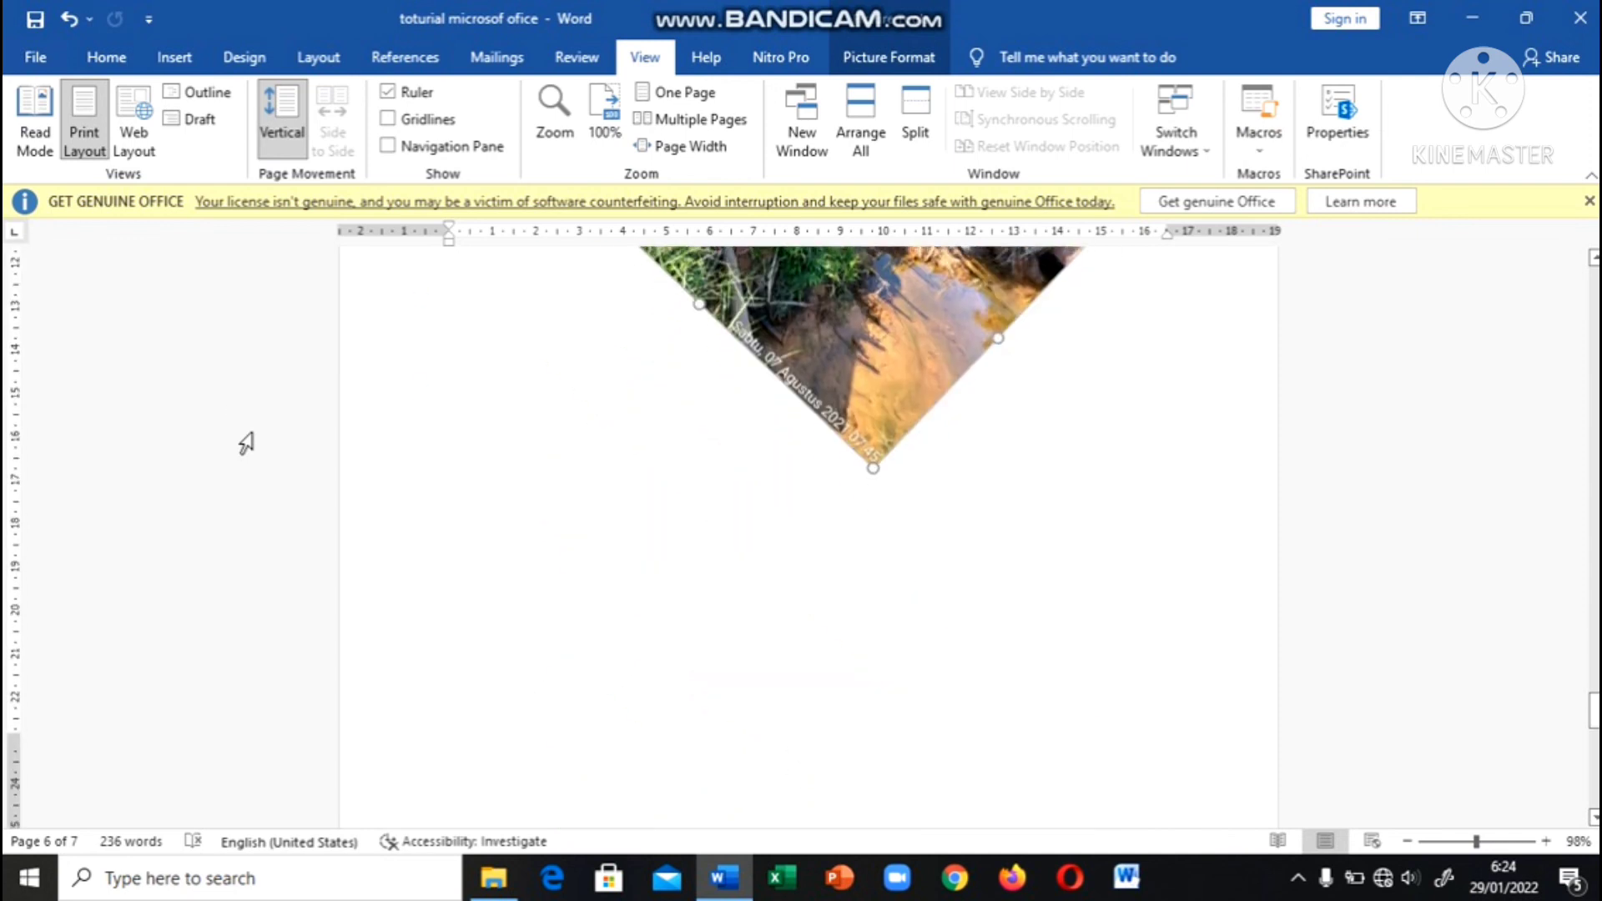
pyautogui.scroll(10, 246, 443)
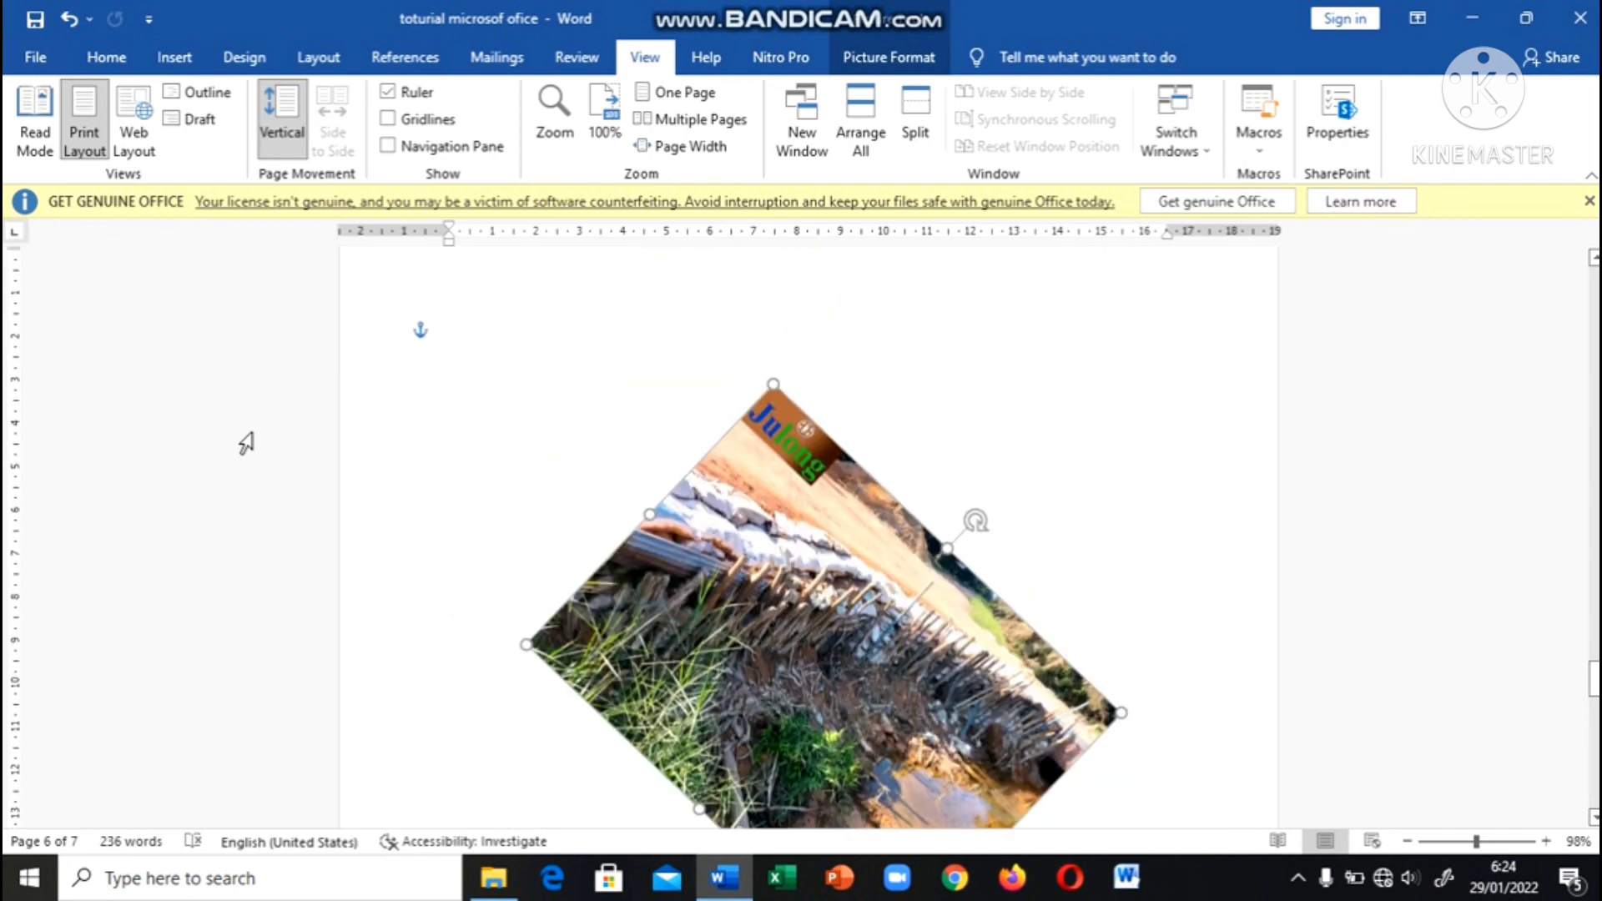
pyautogui.scroll(1, 246, 443)
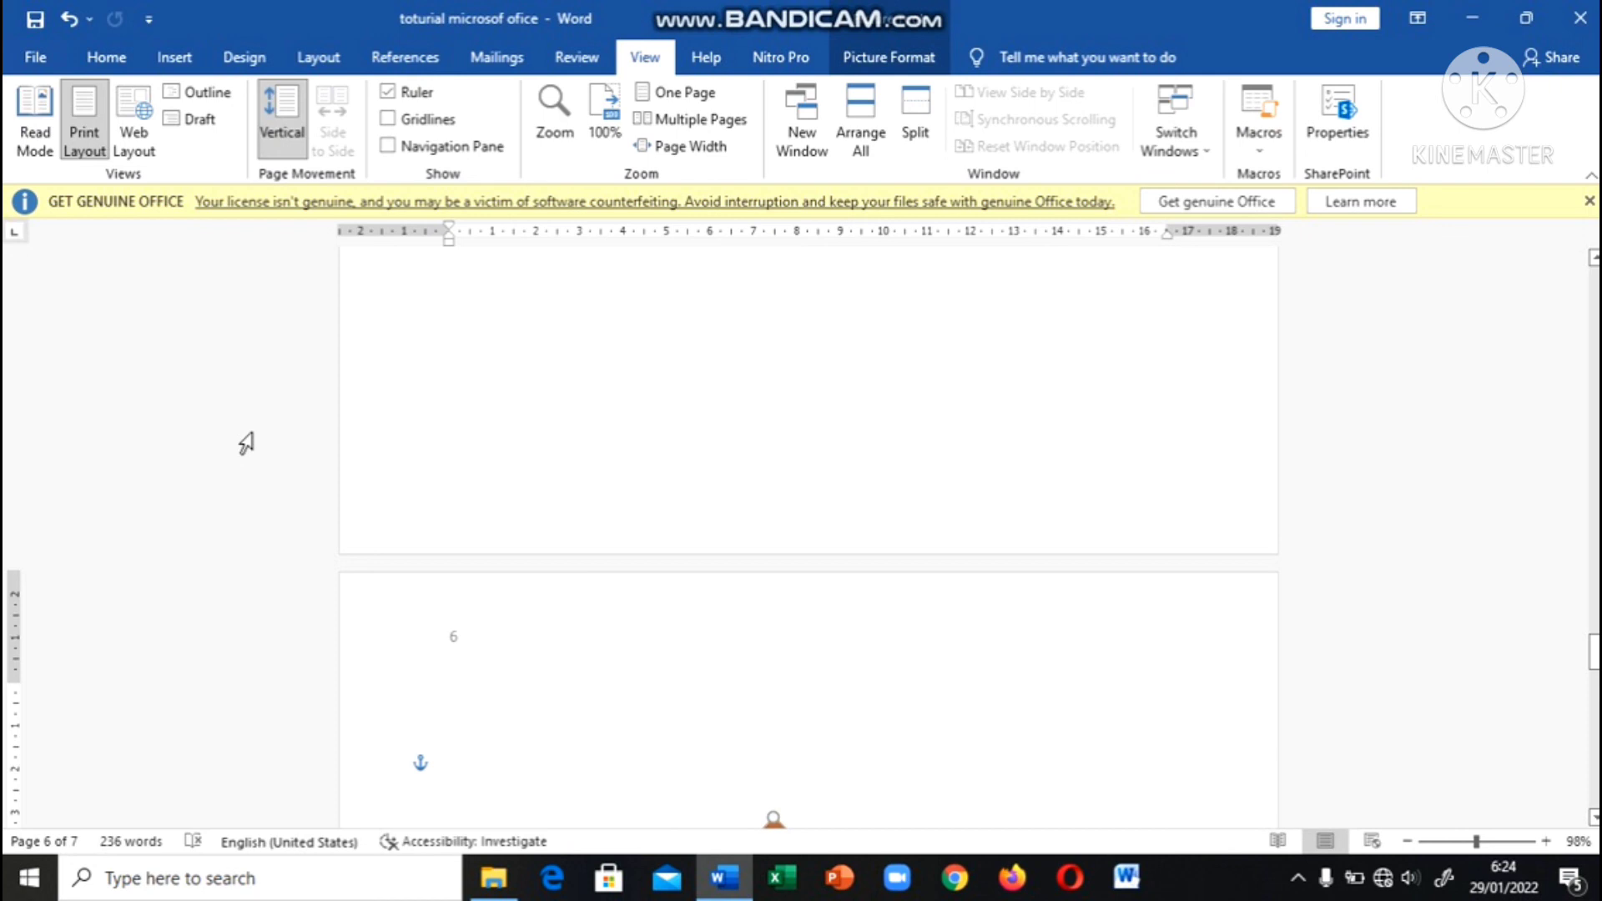
pyautogui.scroll(3, 518, 455)
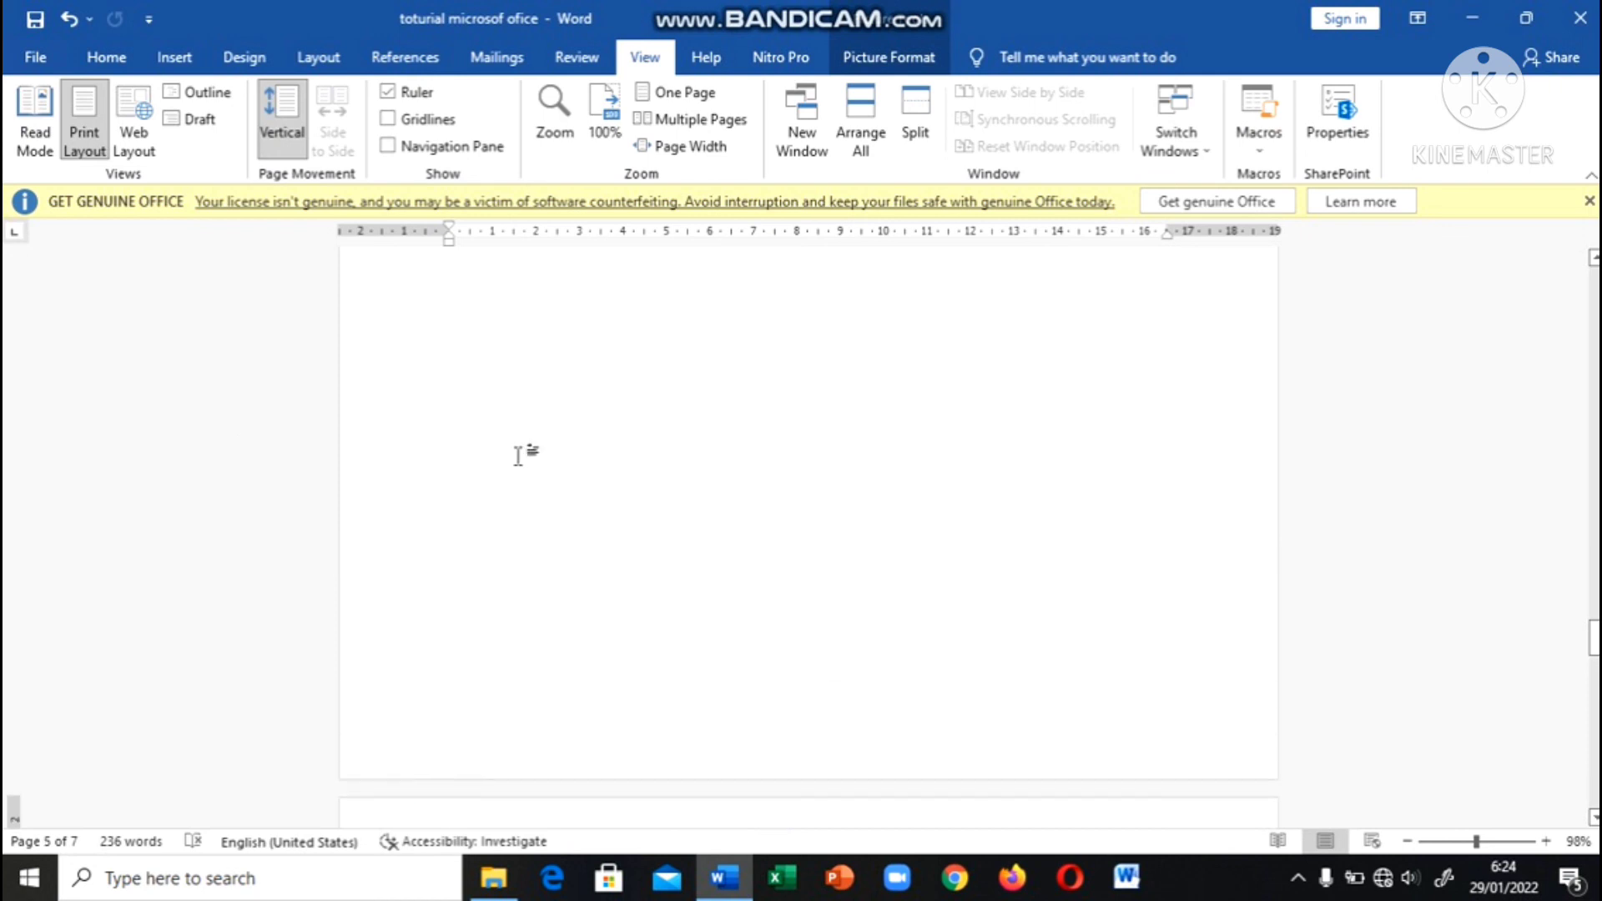
pyautogui.scroll(1, 518, 455)
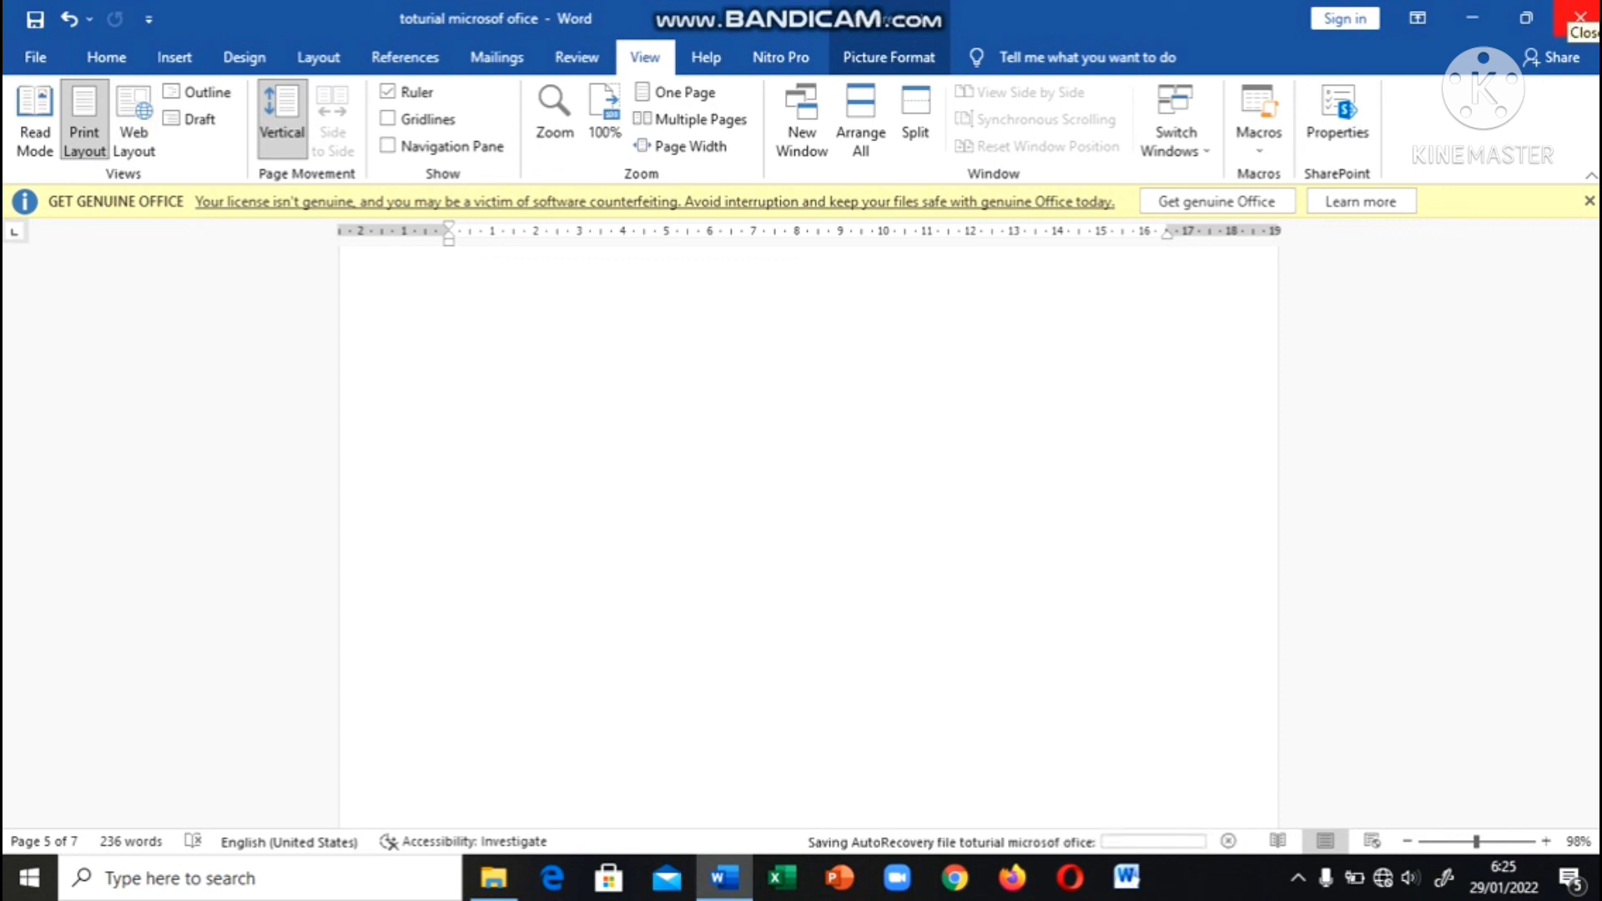
# Close the document "toturial microsof ofice" and choose to save its changes.
pyautogui.click(1580, 17)
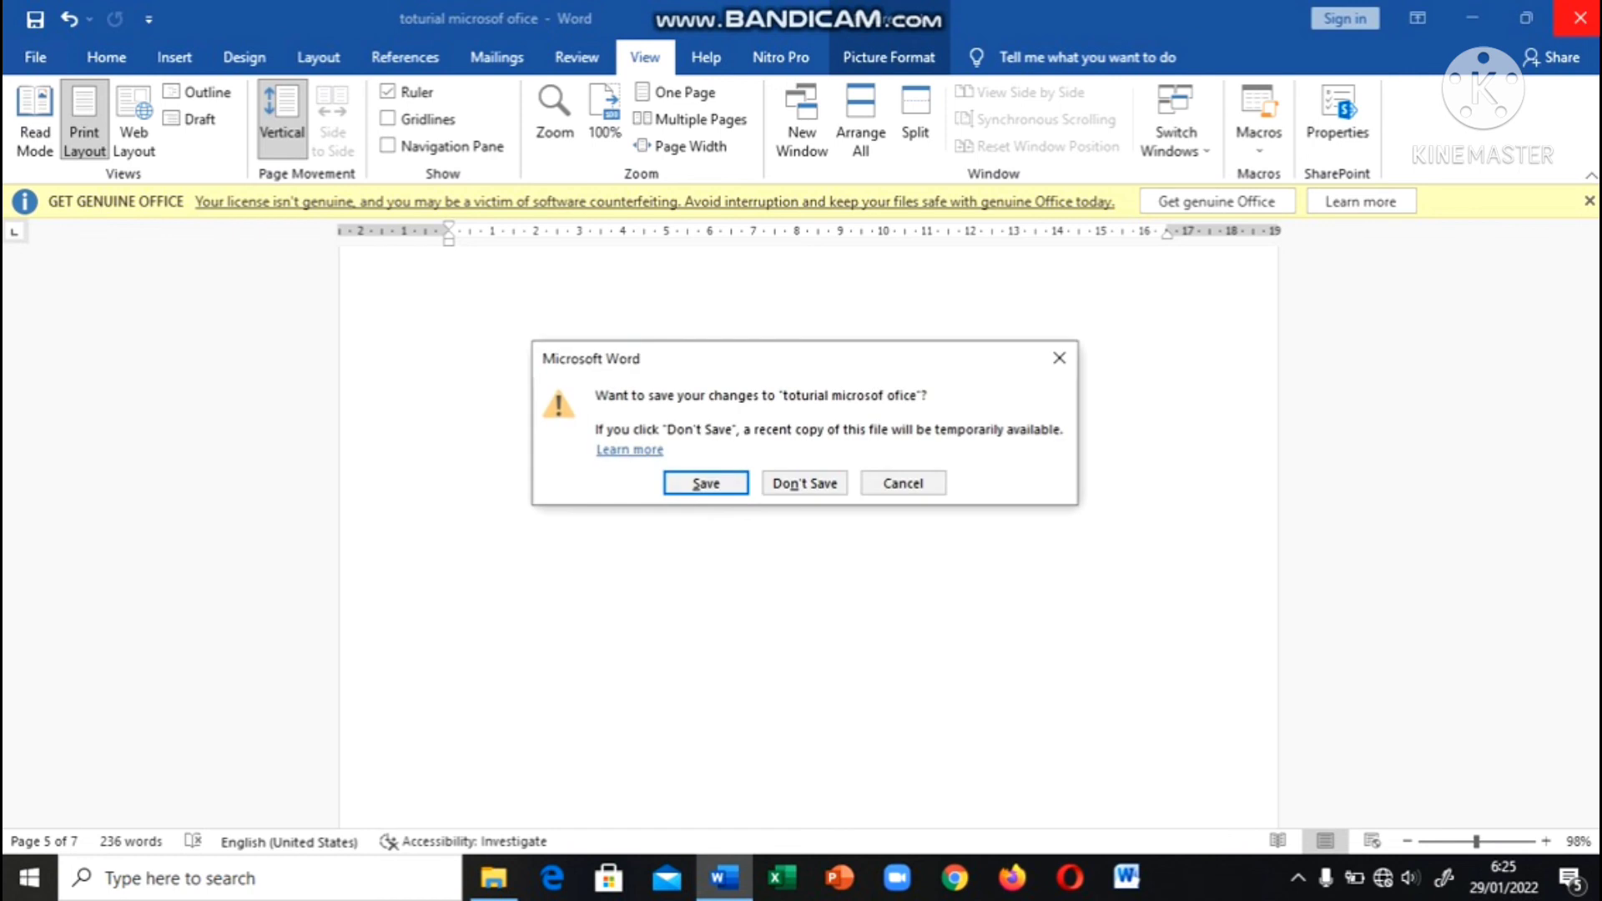
pyautogui.click(704, 485)
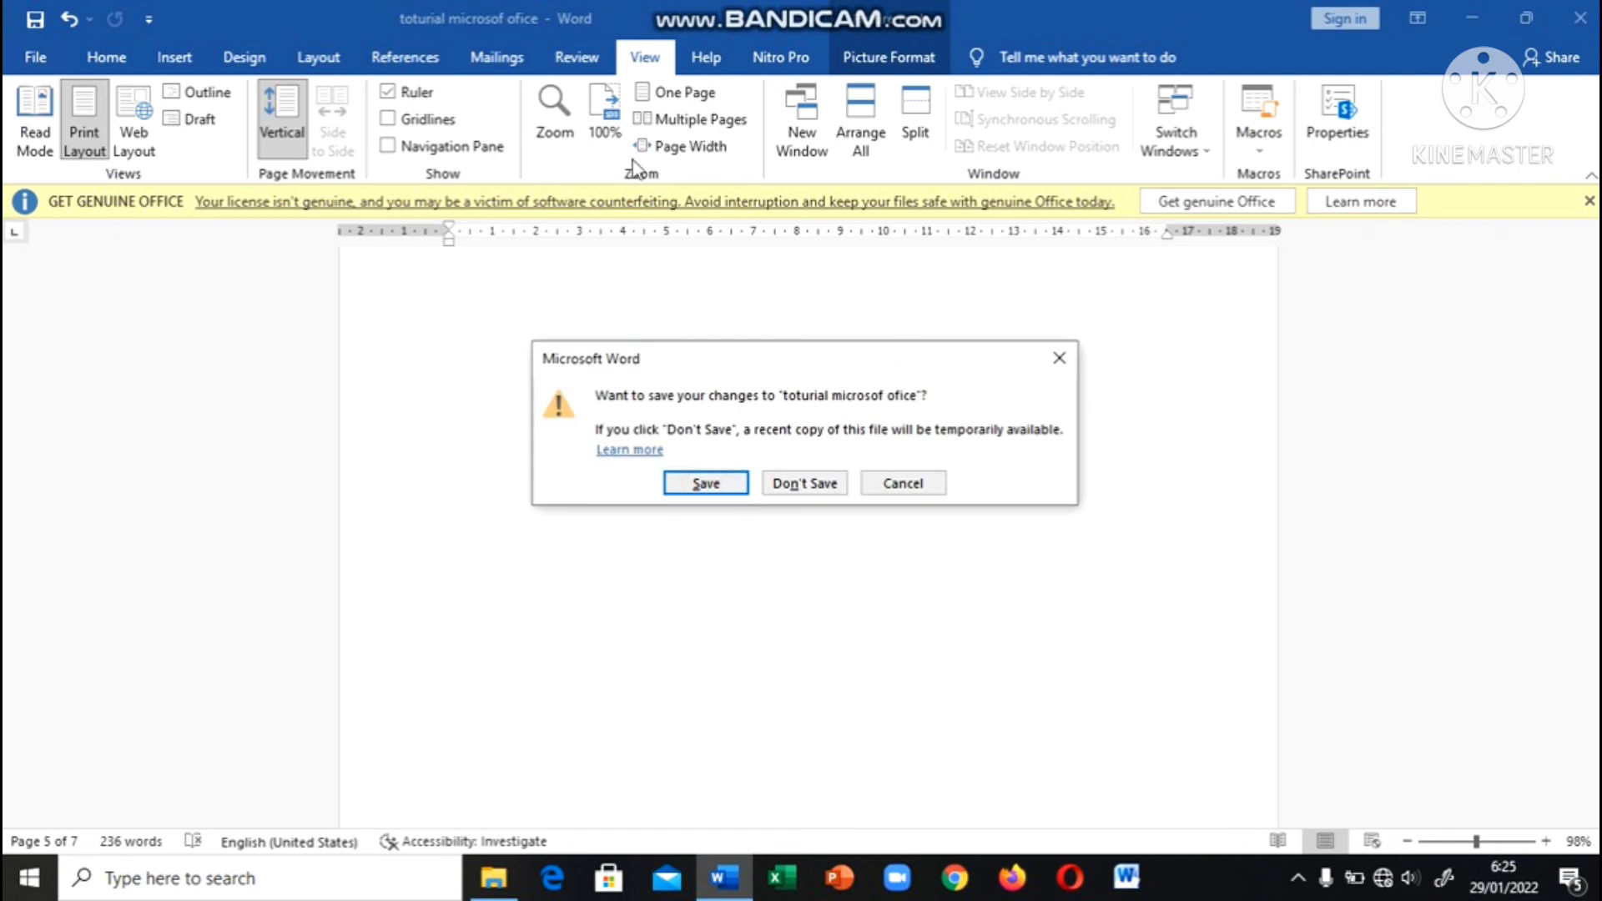
pyautogui.moveTo(689, 5)
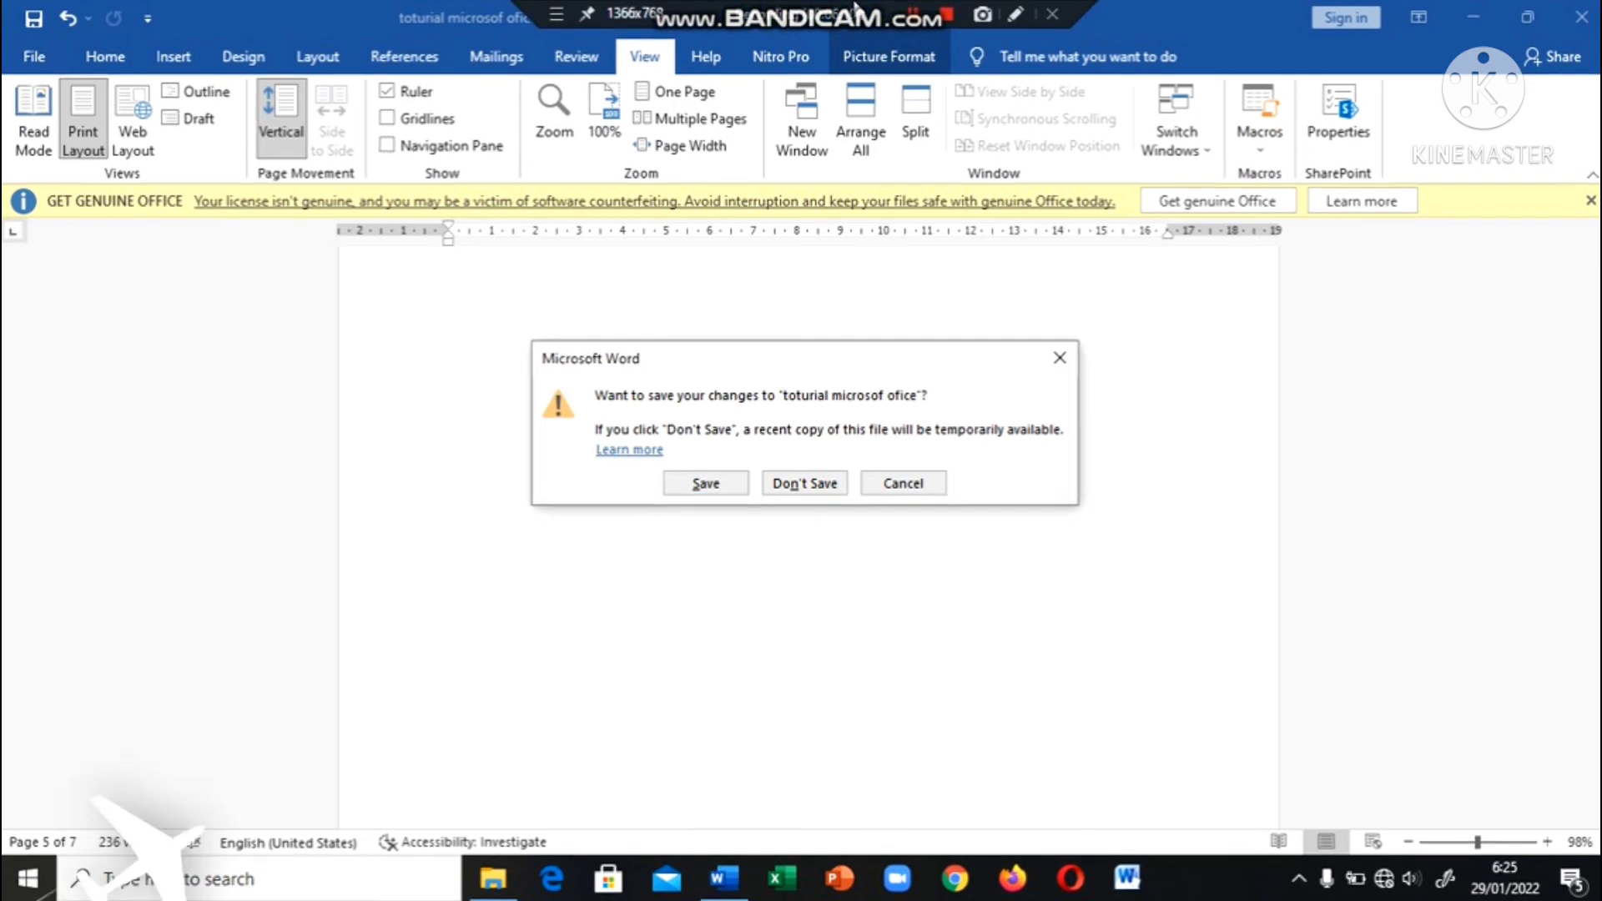